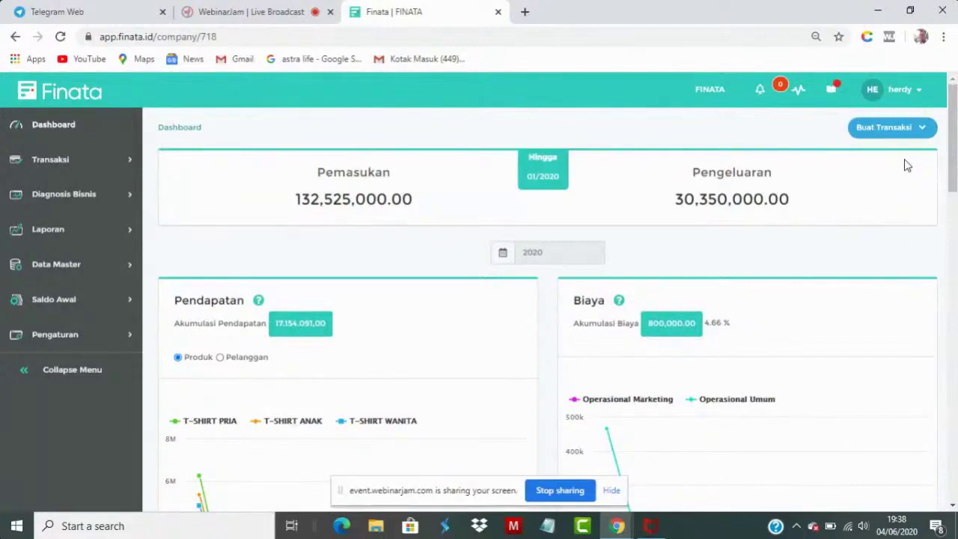
# Review the dashboard's Pendapatan and Biaya charts, then open the Kas & Bank account list among the transactions
pyautogui.moveTo(952, 166); pyautogui.dragTo(932, 205)
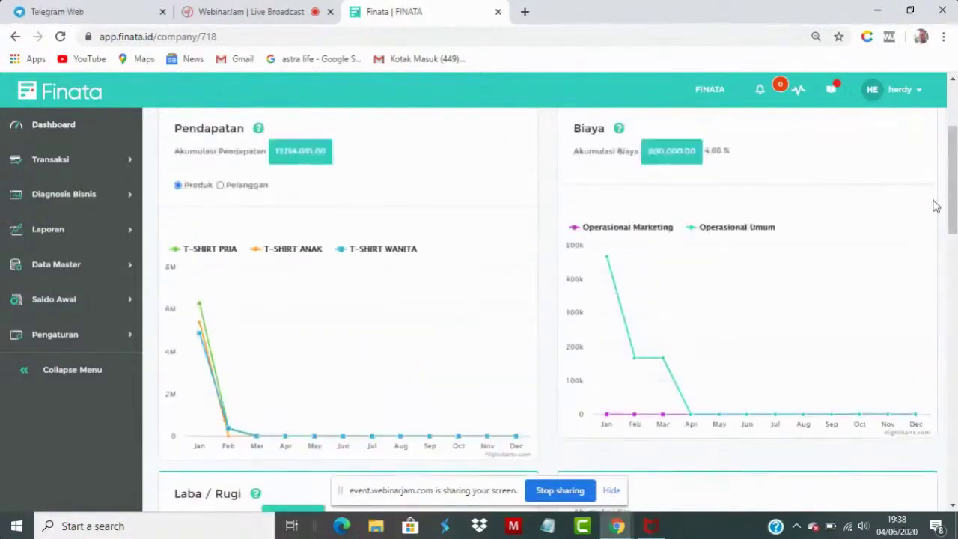
pyautogui.click(50, 162)
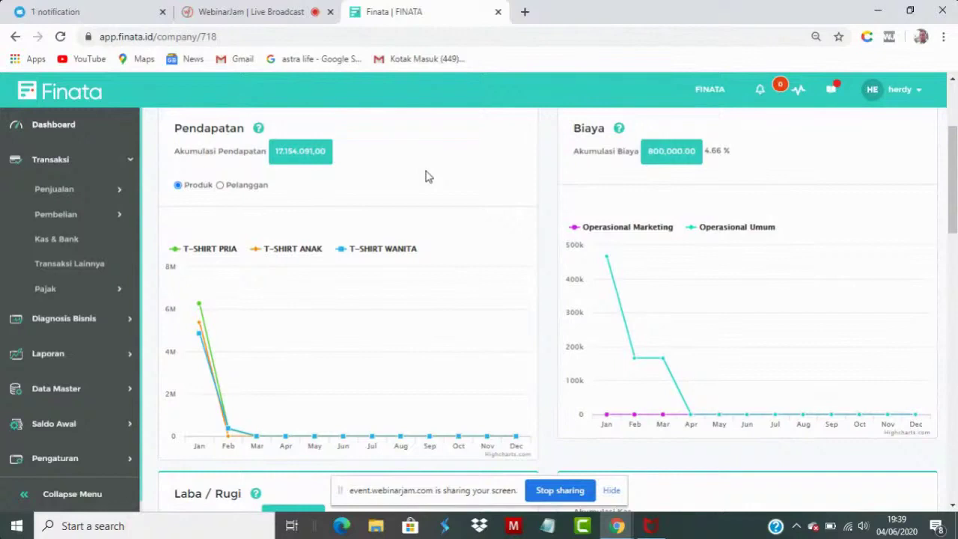
pyautogui.click(73, 243)
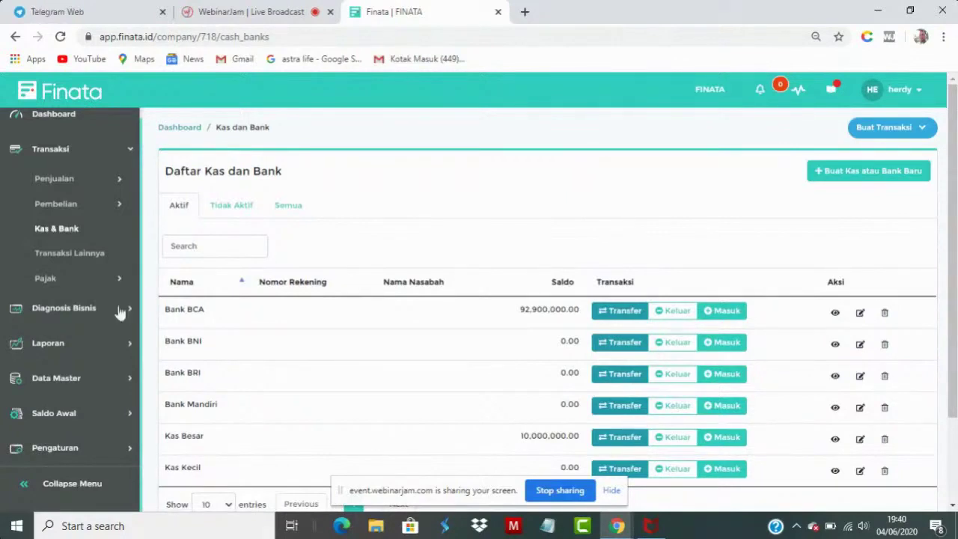
# Expand the Diagnosis Bisnis and Laporan sections to view the analyses and financial reports they offer
pyautogui.click(80, 312)
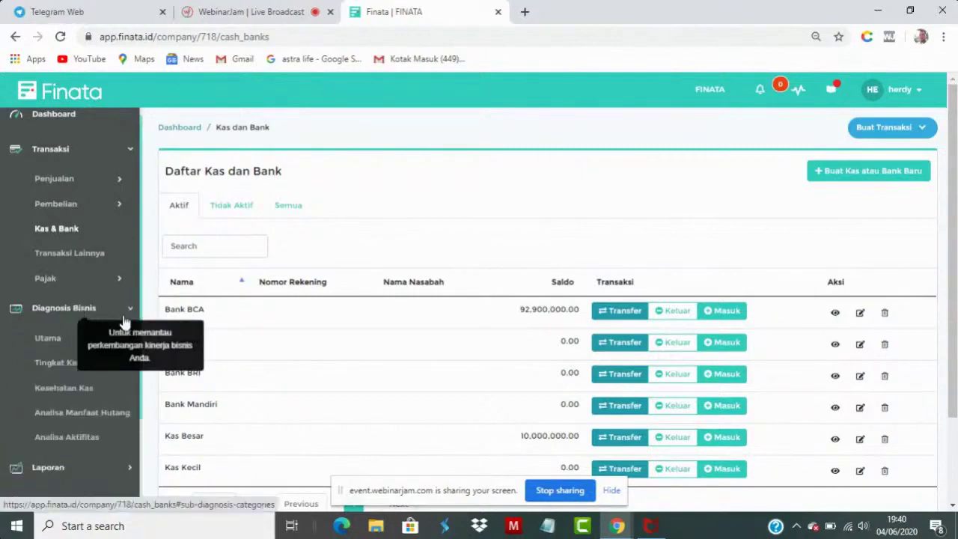
pyautogui.moveTo(144, 349); pyautogui.dragTo(140, 436)
pyautogui.click(50, 359)
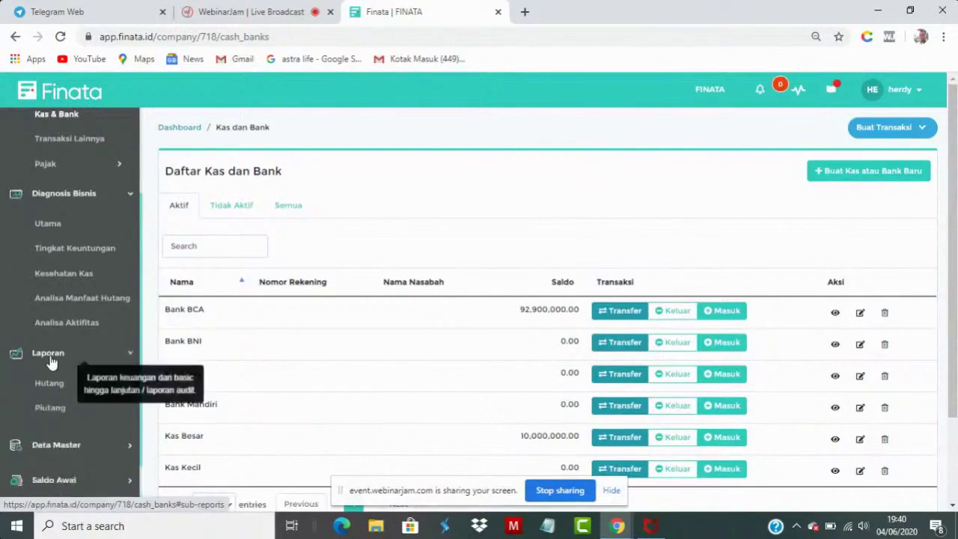
pyautogui.moveTo(140, 388); pyautogui.dragTo(142, 433)
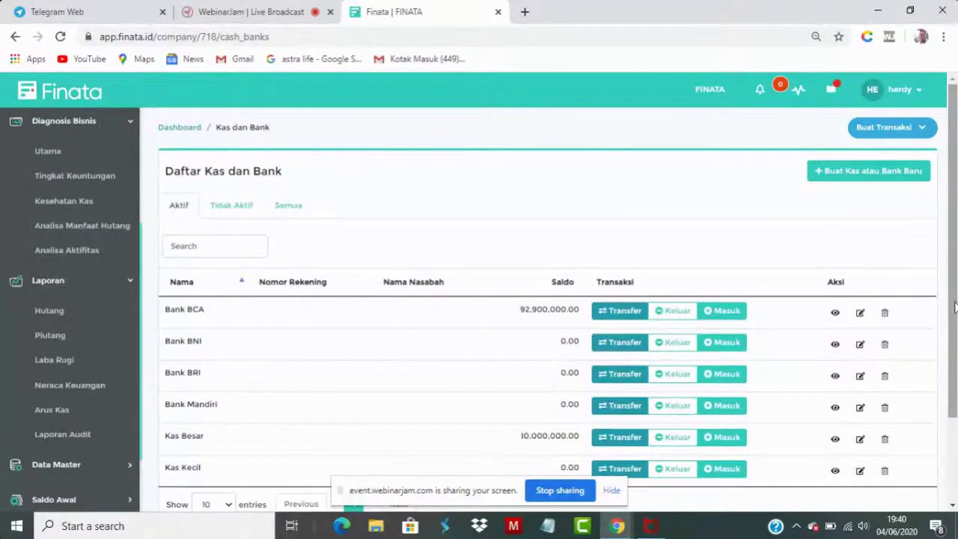
# Expand the Data Master section and look through its entries from Pelanggan to Perakitan/Produksi
pyautogui.click(56, 464)
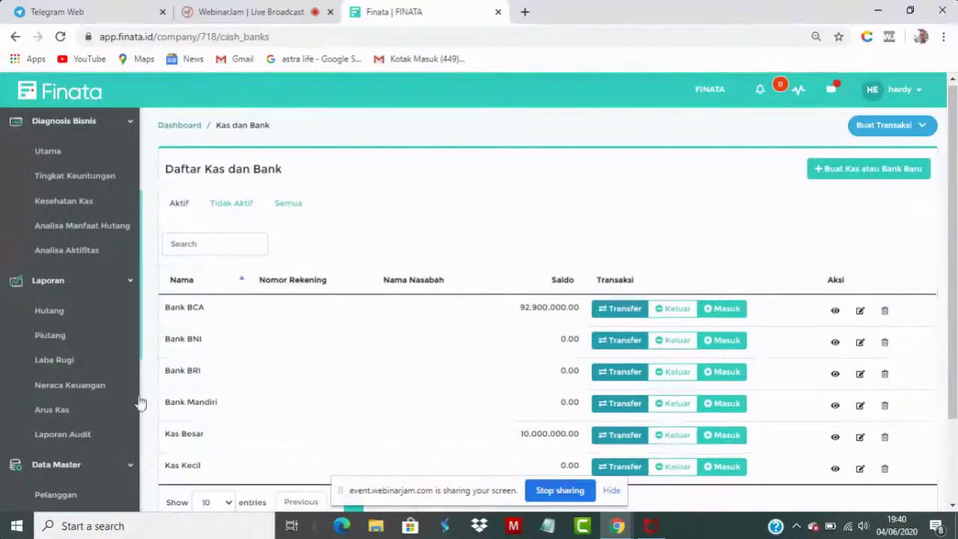
pyautogui.scroll(-2, 141, 419)
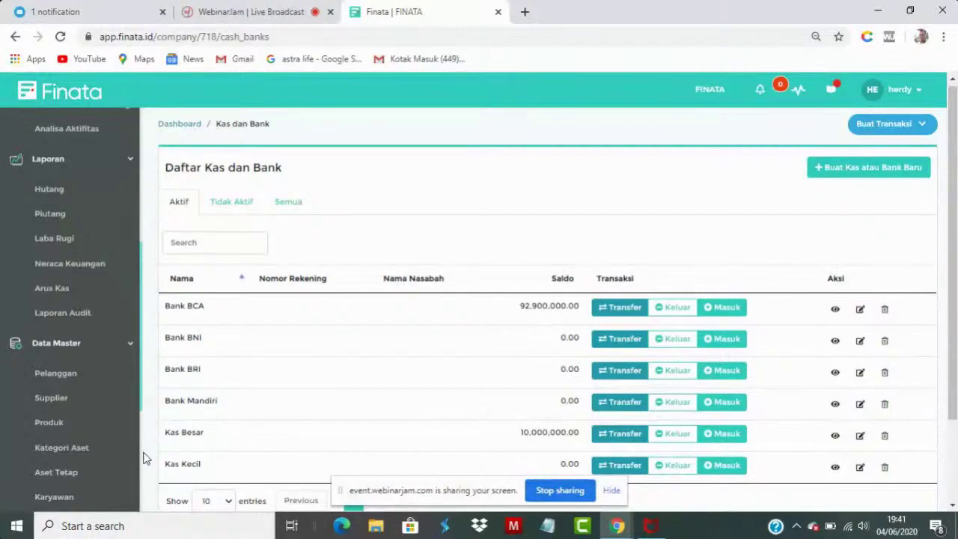
pyautogui.scroll(-2, 134, 456)
pyautogui.scroll(-1, 289, 434)
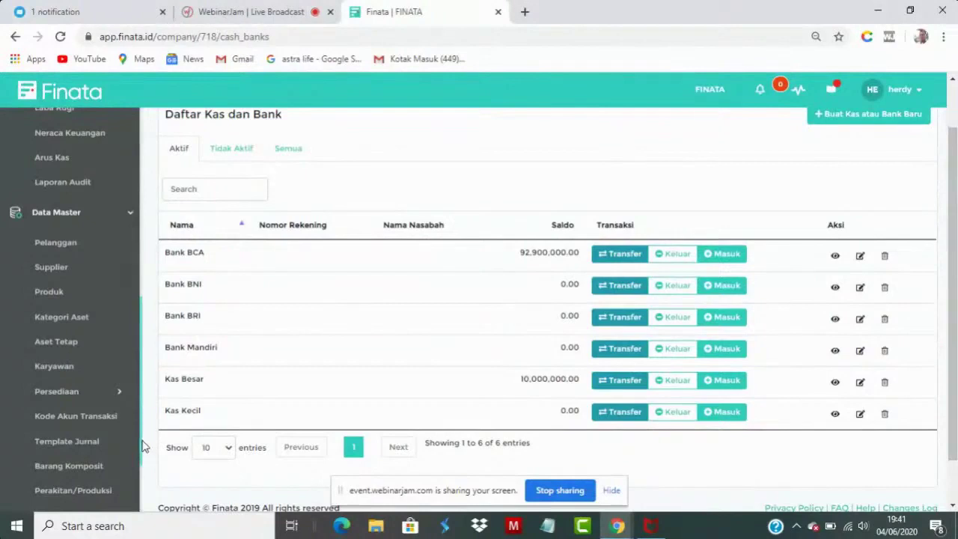
pyautogui.scroll(-2, 145, 446)
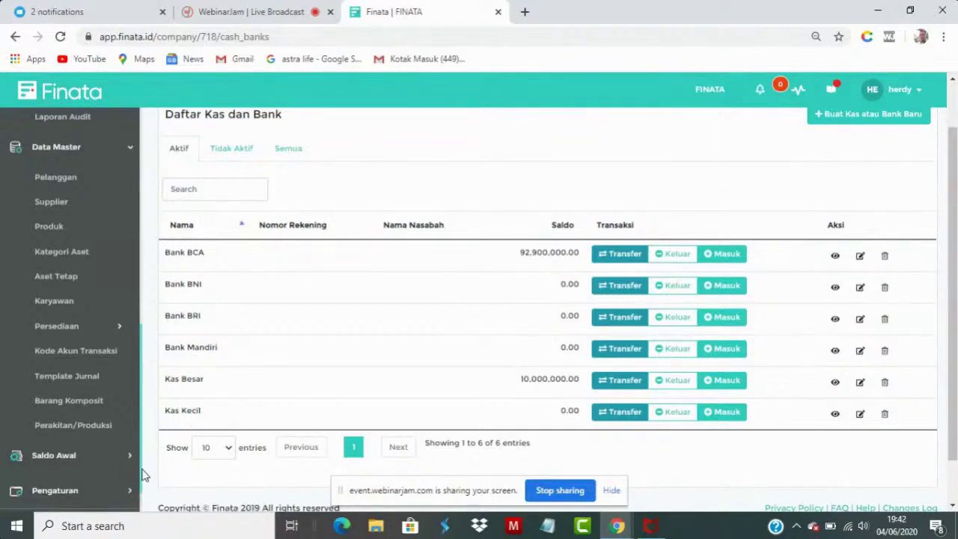
pyautogui.scroll(-1, 138, 471)
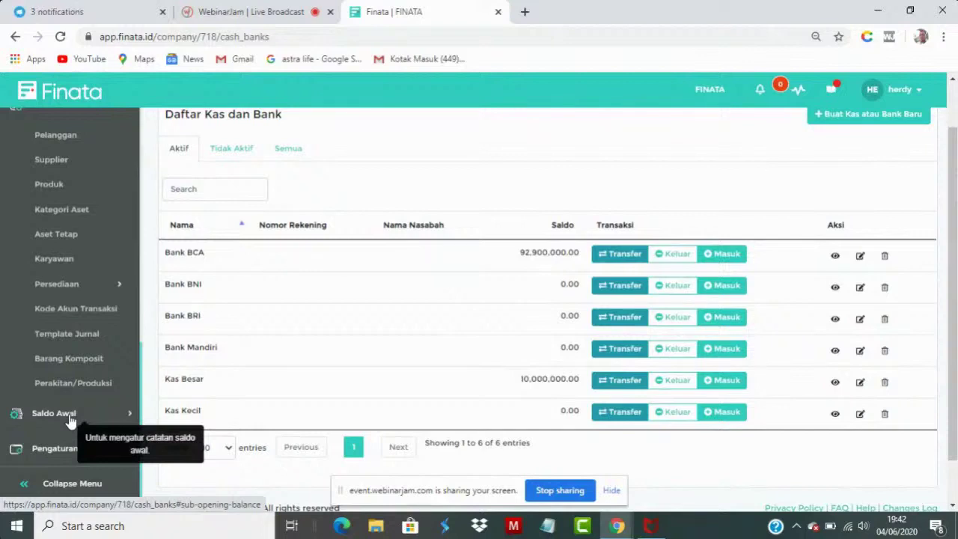
# Expand the Saldo Awal and Pengaturan sections to view their opening-balance and settings entries
pyautogui.click(69, 418)
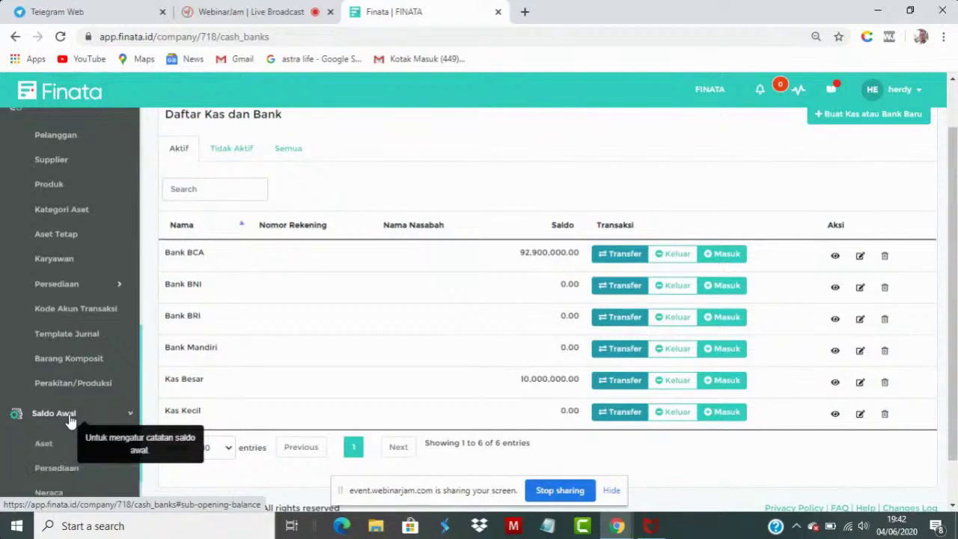
pyautogui.moveTo(144, 421); pyautogui.dragTo(142, 472)
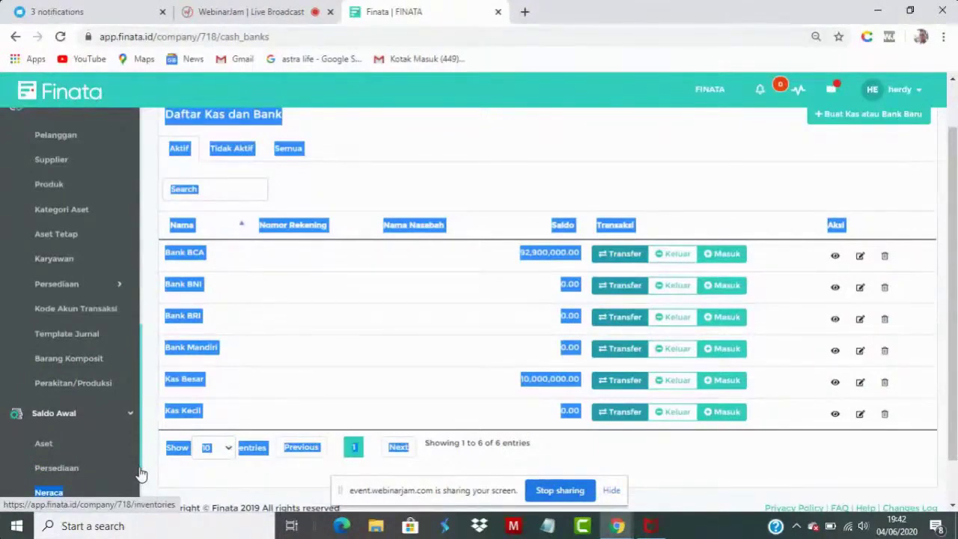
pyautogui.scroll(-2, 141, 483)
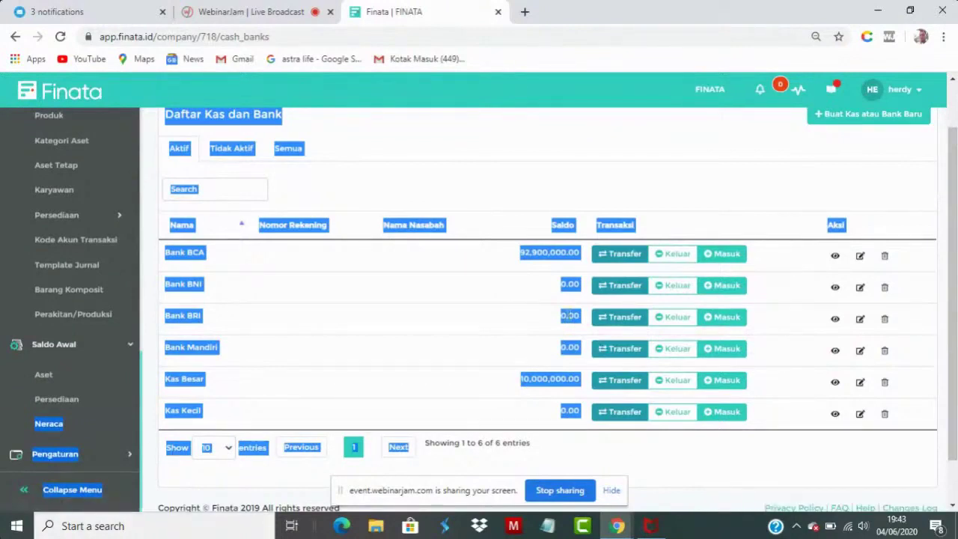
pyautogui.click(467, 311)
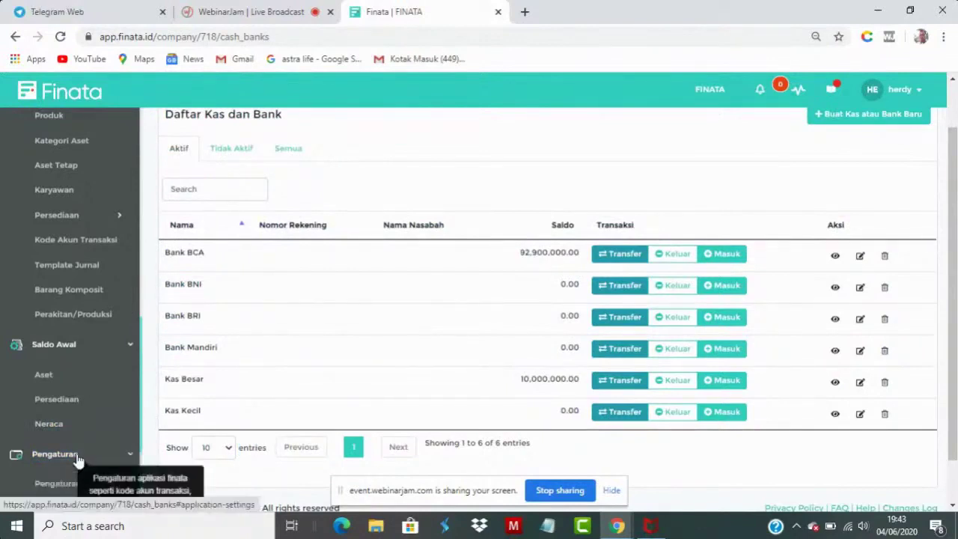
pyautogui.click(133, 454)
pyautogui.scroll(-3, 142, 464)
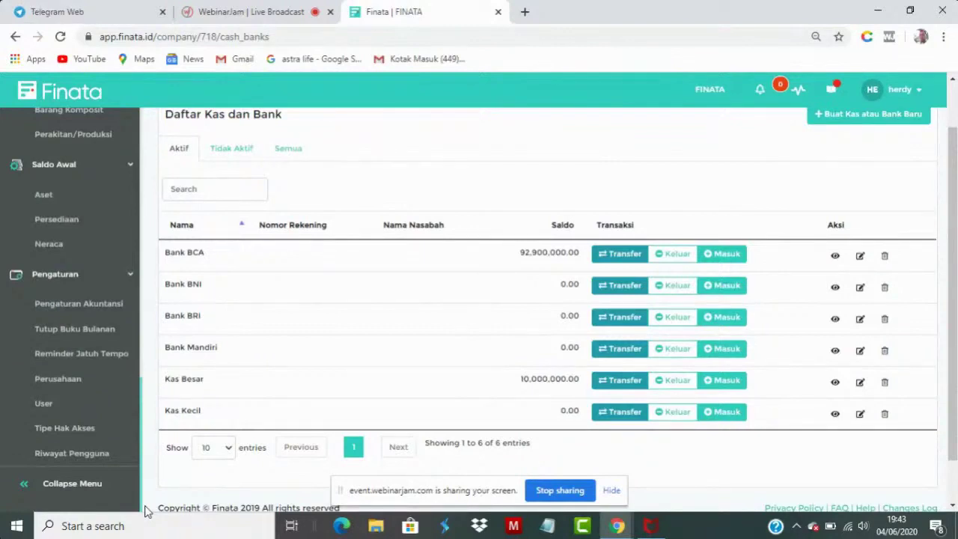
# View the Pengaturan Akuntansi settings and open the Tutup Buku Bulanan page for monthly closing
pyautogui.click(54, 313)
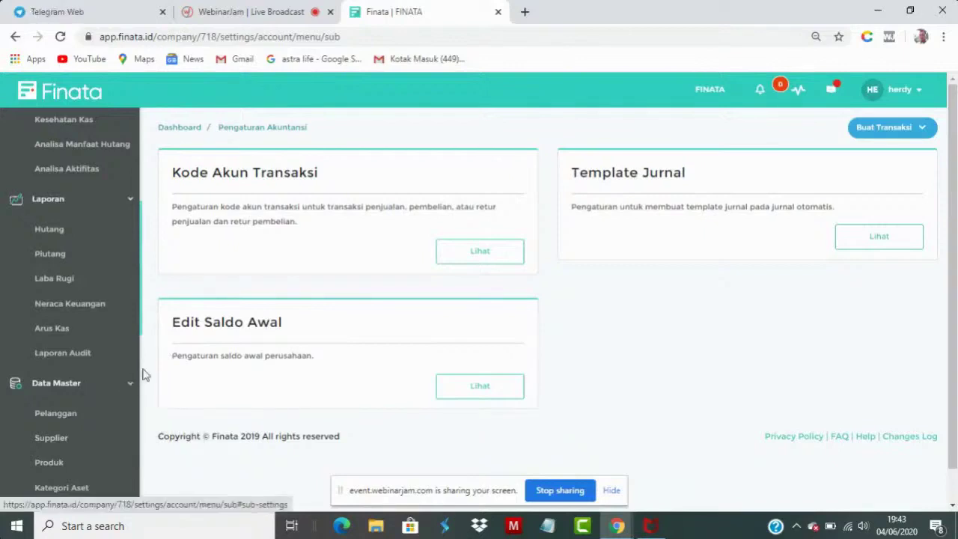
pyautogui.moveTo(145, 330); pyautogui.dragTo(145, 496)
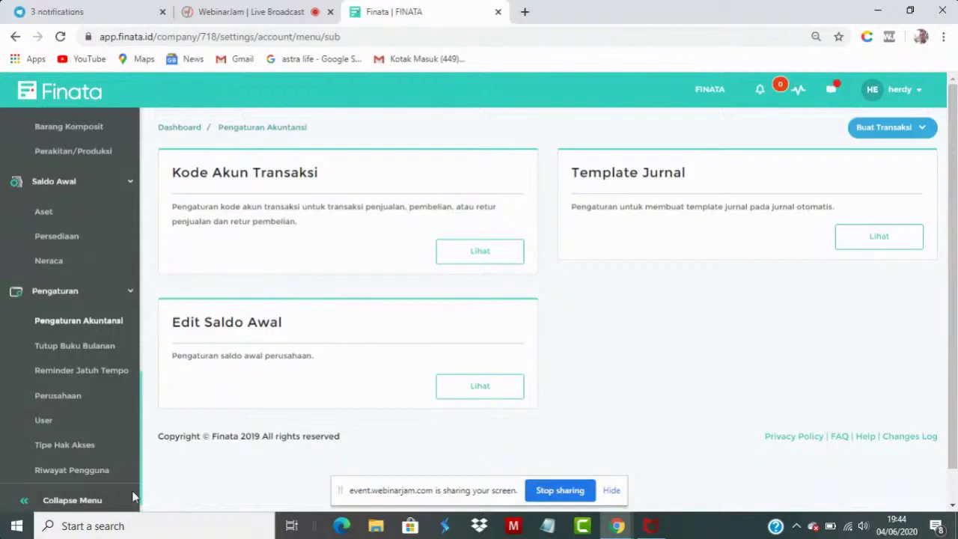
pyautogui.click(79, 351)
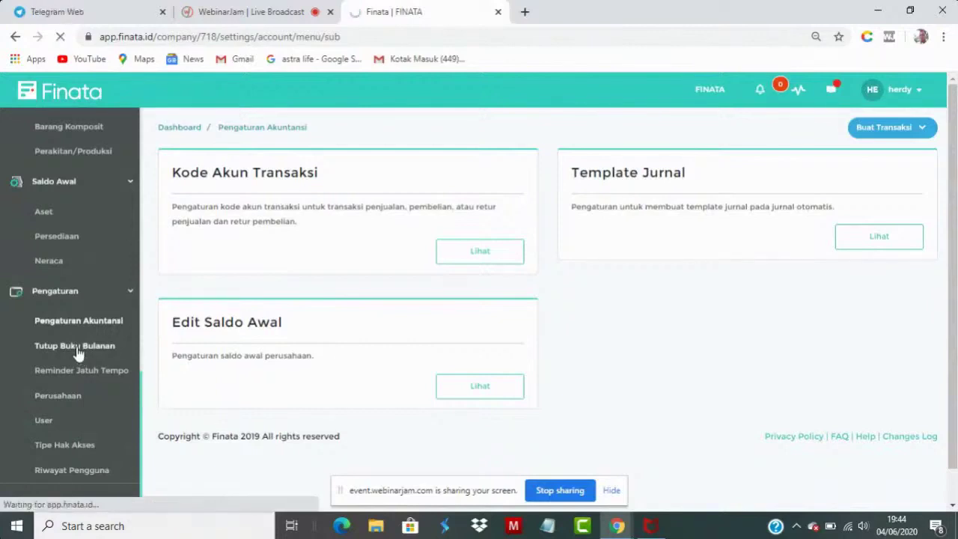
pyautogui.scroll(-3, 79, 352)
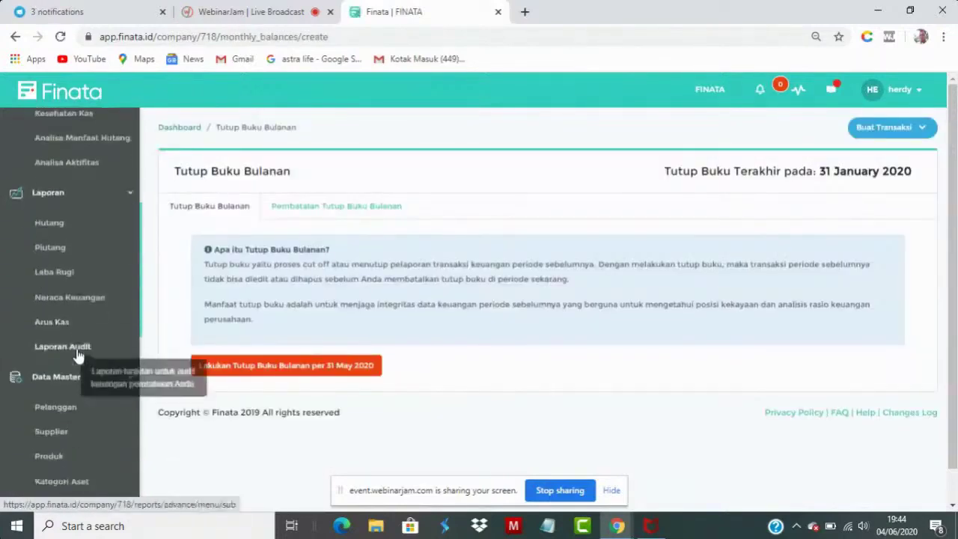
pyautogui.scroll(-1, 78, 355)
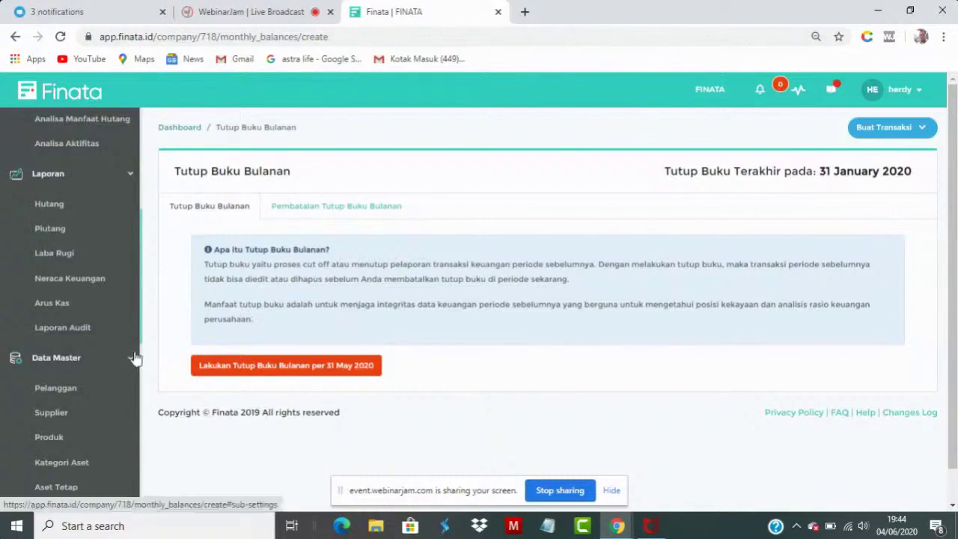
# Open the Reminder Jatuh Tempo settings for receivable and payable due-date reminders
pyautogui.moveTo(146, 330); pyautogui.dragTo(145, 483)
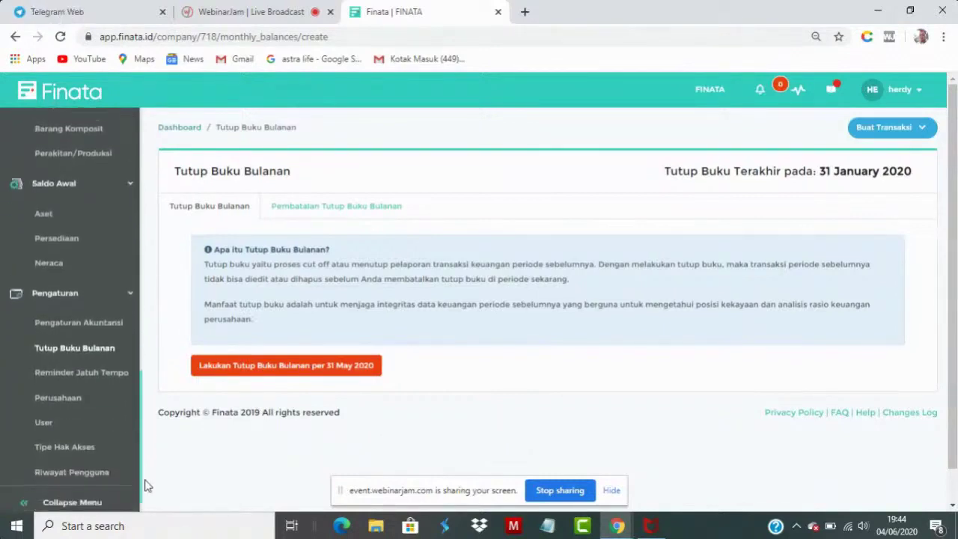
pyautogui.click(112, 377)
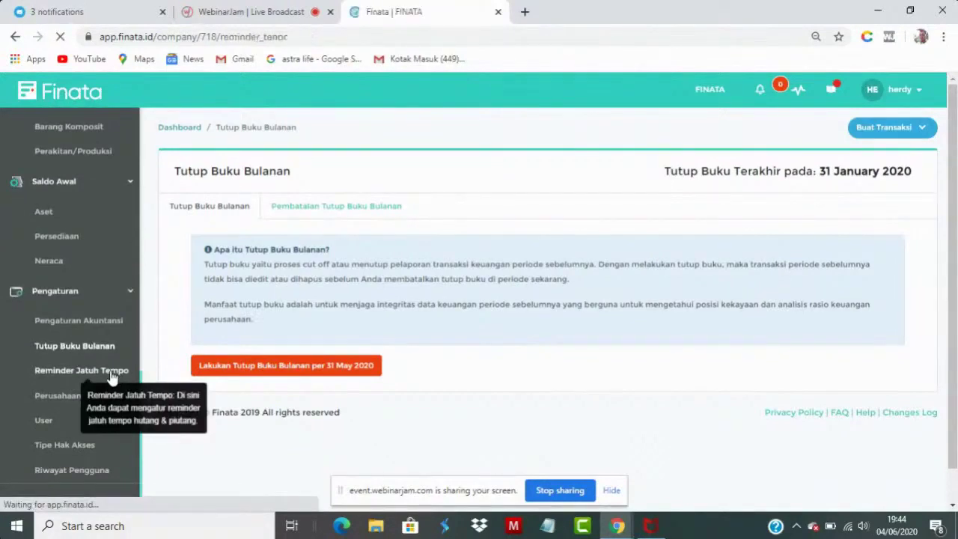
pyautogui.scroll(-3, 112, 378)
pyautogui.scroll(-1, 112, 378)
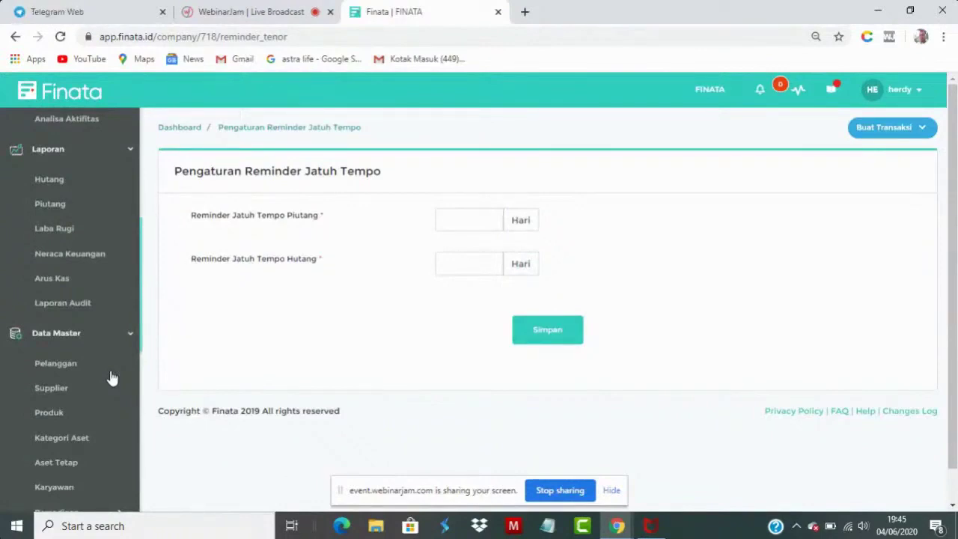
# Set the Reminder Jatuh Tempo Piutang and Reminder Jatuh Tempo Hutang periods to 2 days each
pyautogui.click(490, 217)
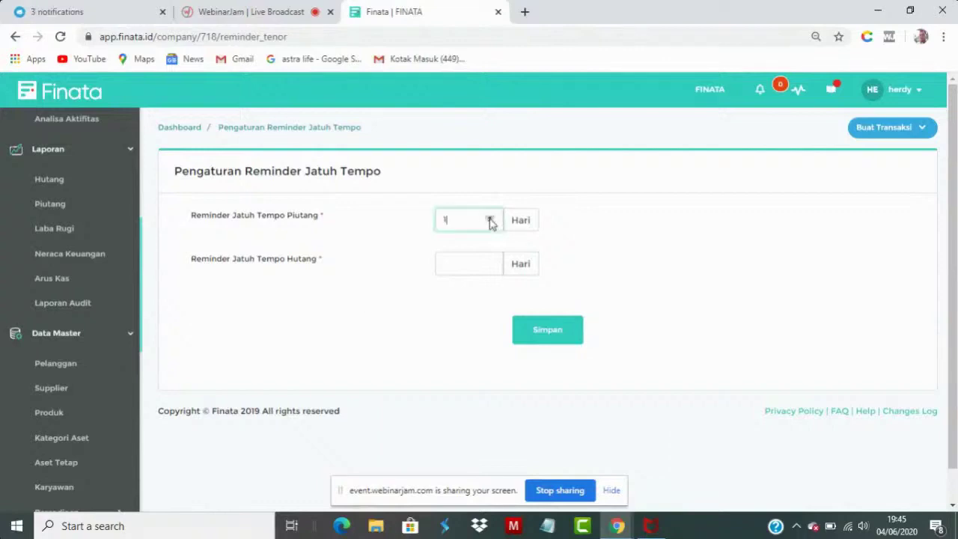
pyautogui.click(490, 218)
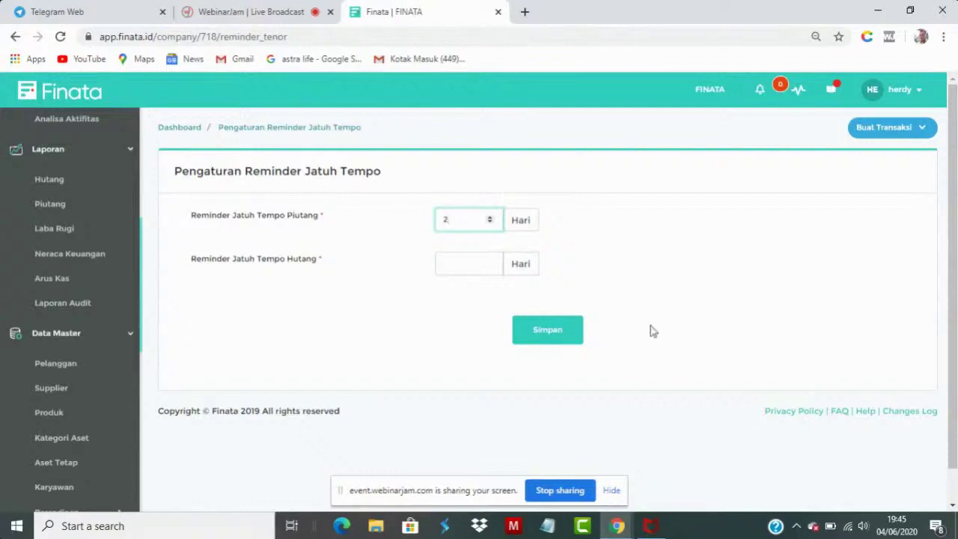
pyautogui.click(490, 259)
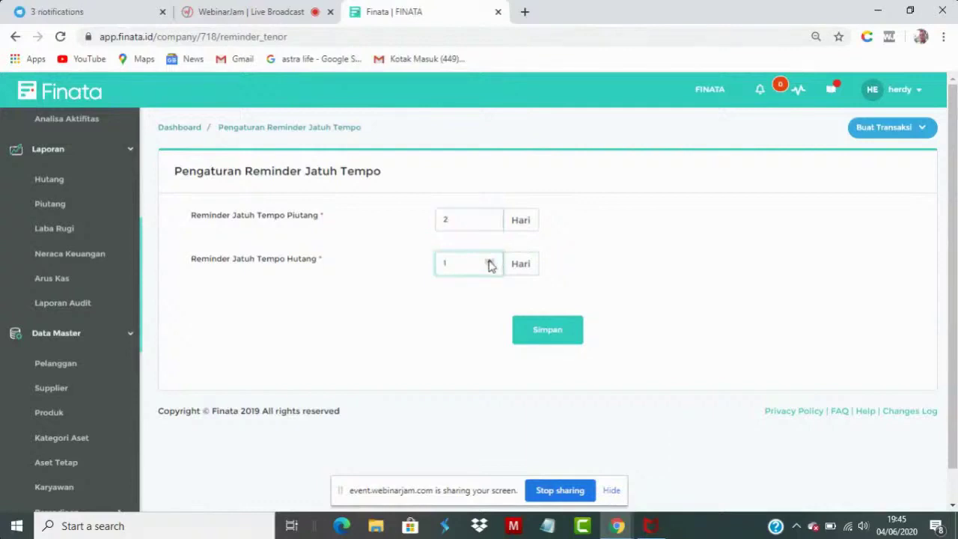
pyautogui.click(489, 260)
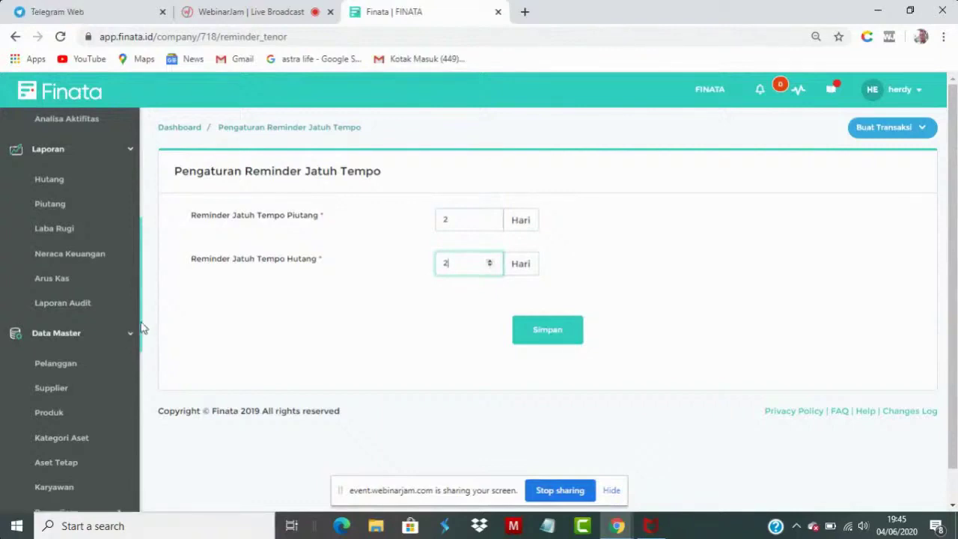
# Open the Editor role from the Tipe Hak Akses list for editing and examine its create, update, delete and posting permissions
pyautogui.moveTo(144, 330); pyautogui.dragTo(161, 491)
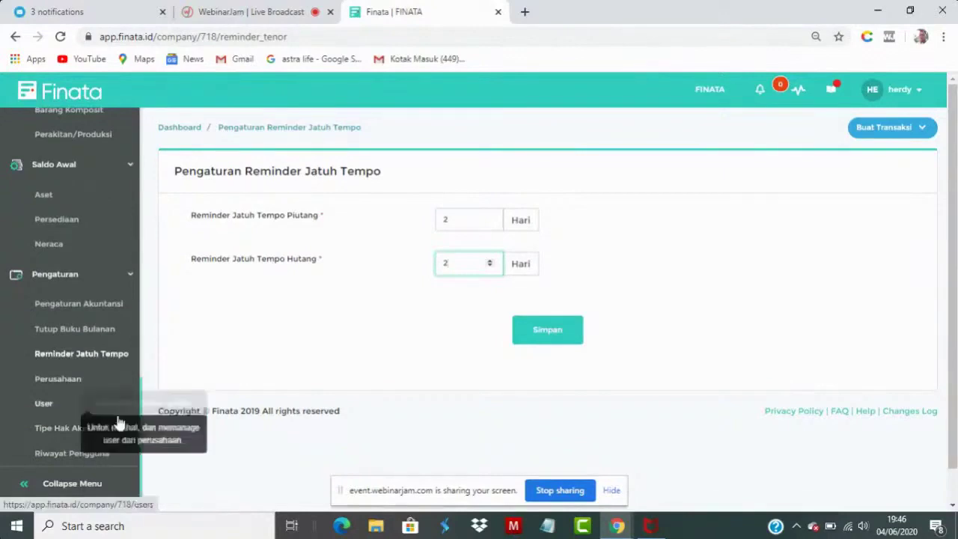
pyautogui.click(80, 431)
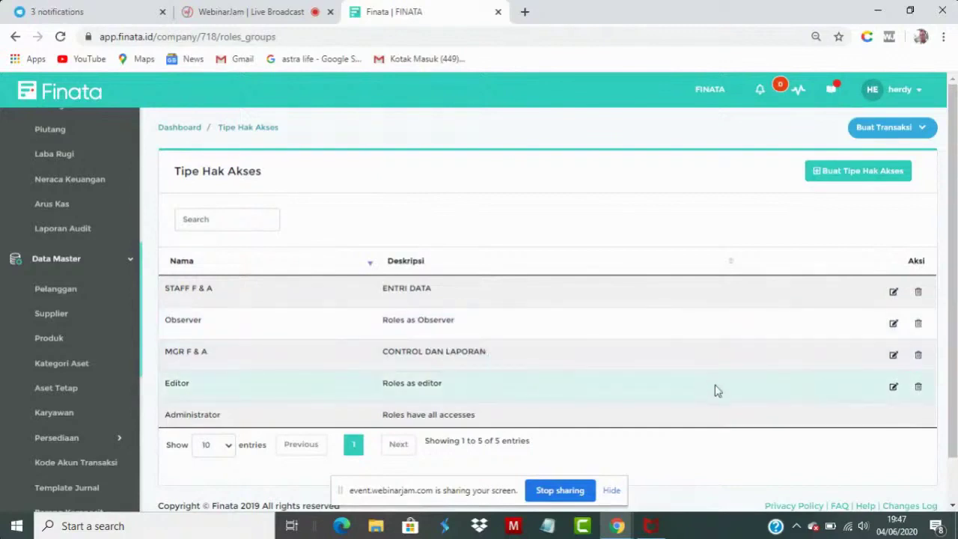
pyautogui.click(895, 389)
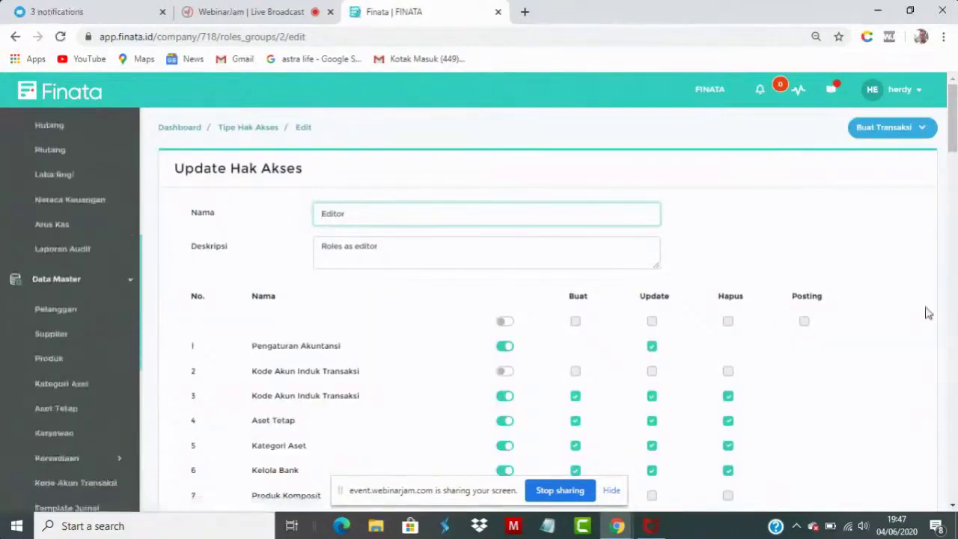
pyautogui.scroll(-1, 953, 147)
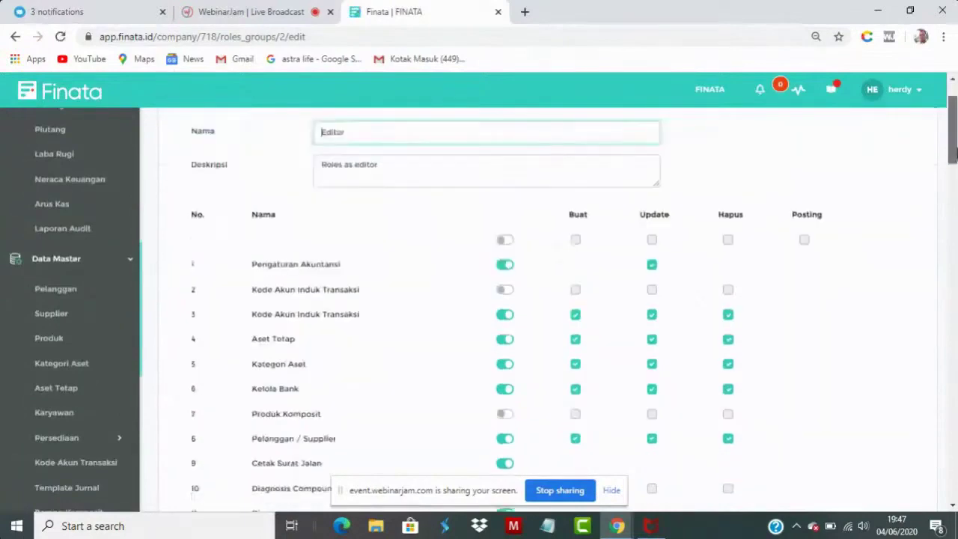
pyautogui.scroll(-1, 953, 147)
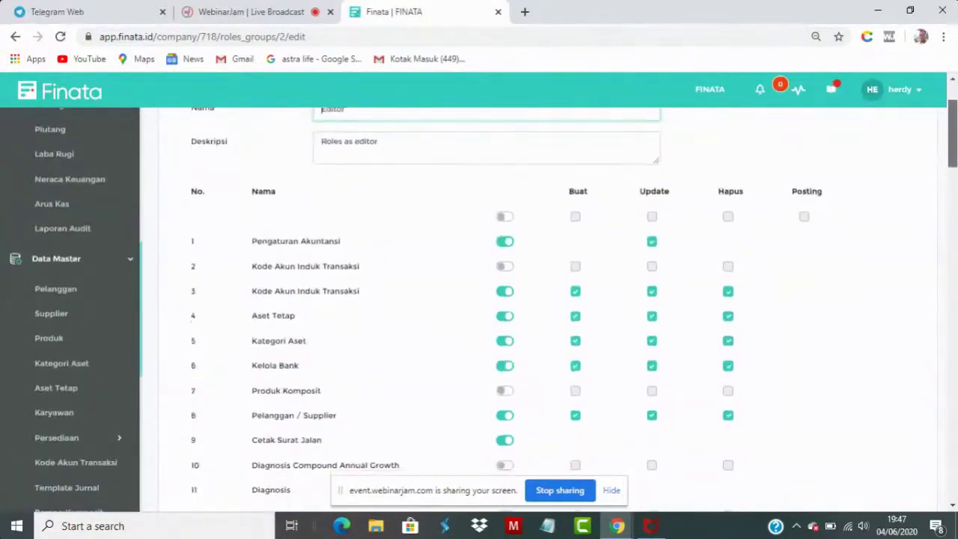
pyautogui.scroll(-1, 954, 147)
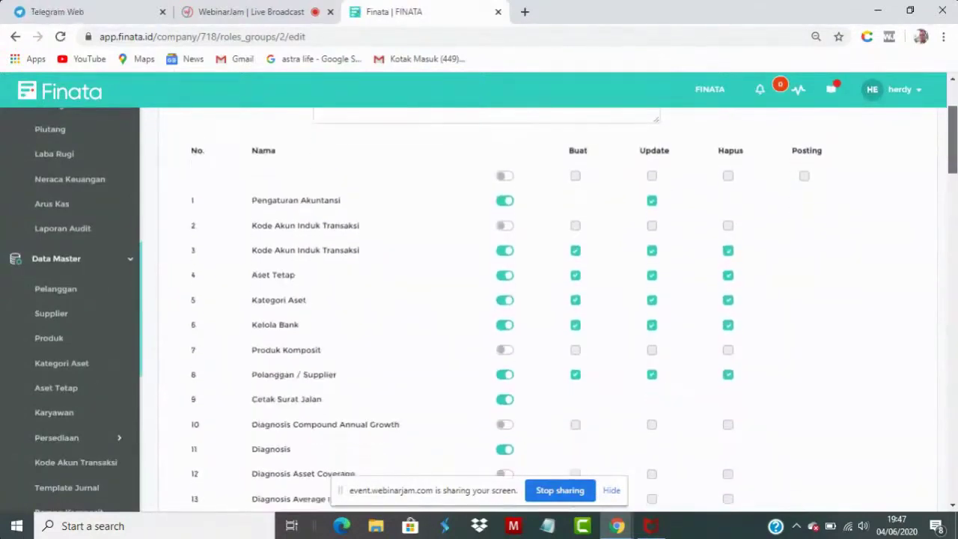
pyautogui.scroll(-1, 953, 147)
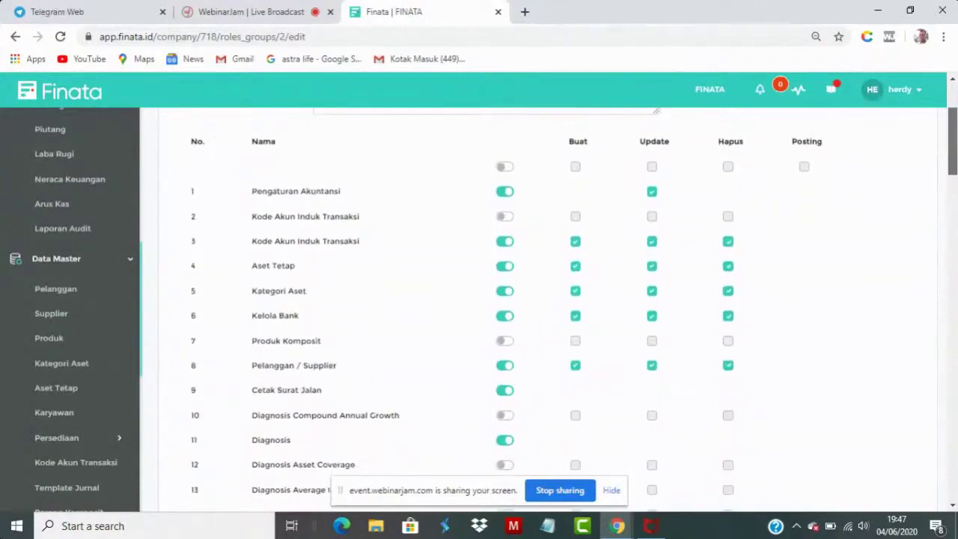
# Examine the rest of the Editor role's permission list, through to Diagnosis Working Capital Turnover
pyautogui.scroll(-1, 549, 306)
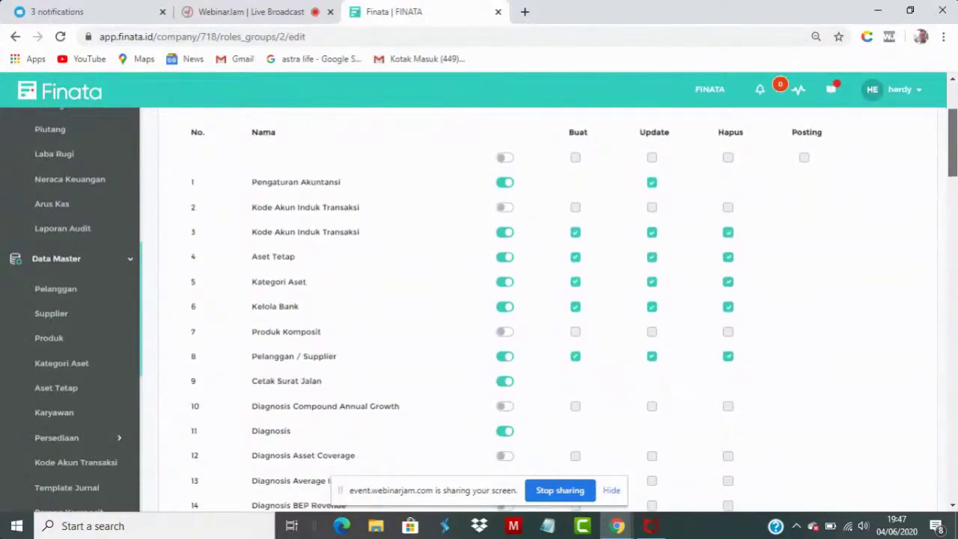
pyautogui.scroll(-1, 549, 307)
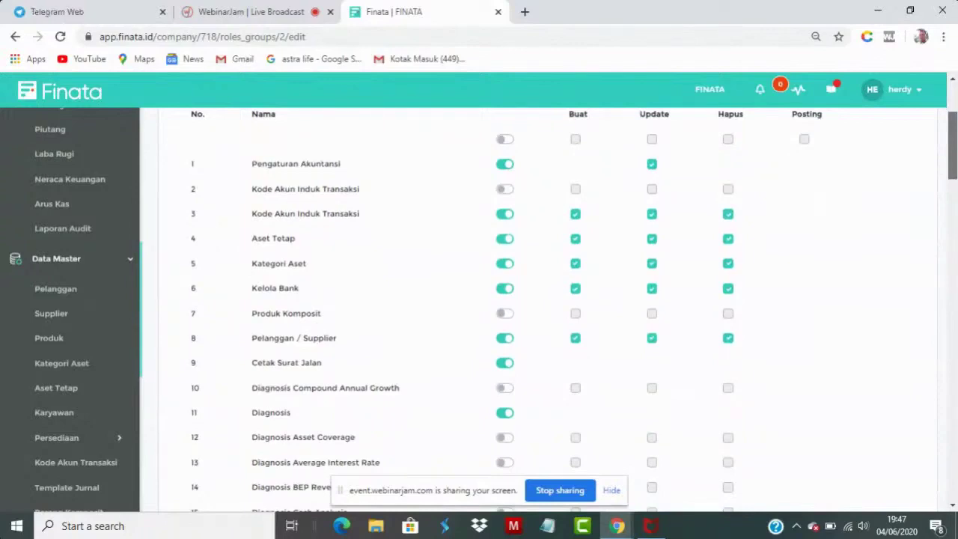
pyautogui.moveTo(954, 170); pyautogui.dragTo(954, 477)
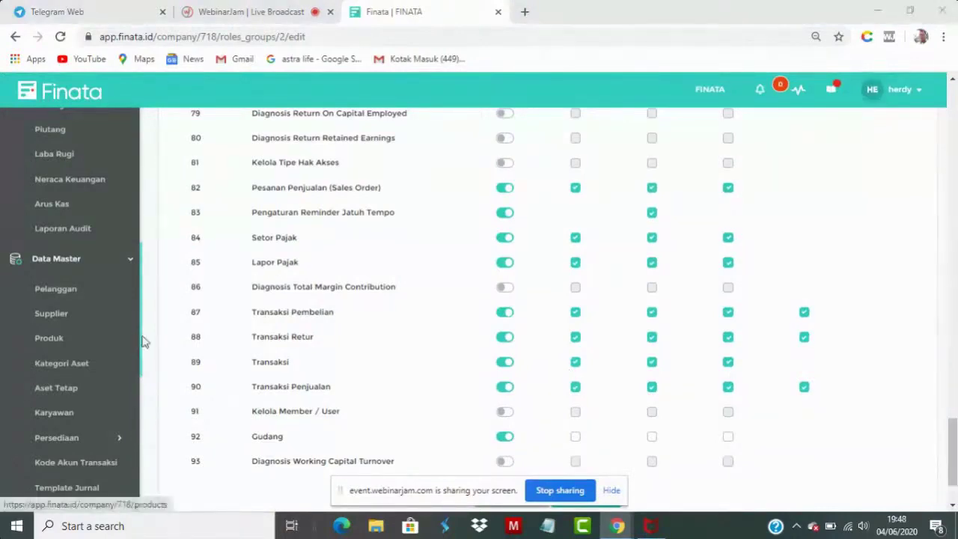
# Open the Riwayat Pengguna log and review the recorded user actions
pyautogui.moveTo(143, 342); pyautogui.dragTo(159, 487)
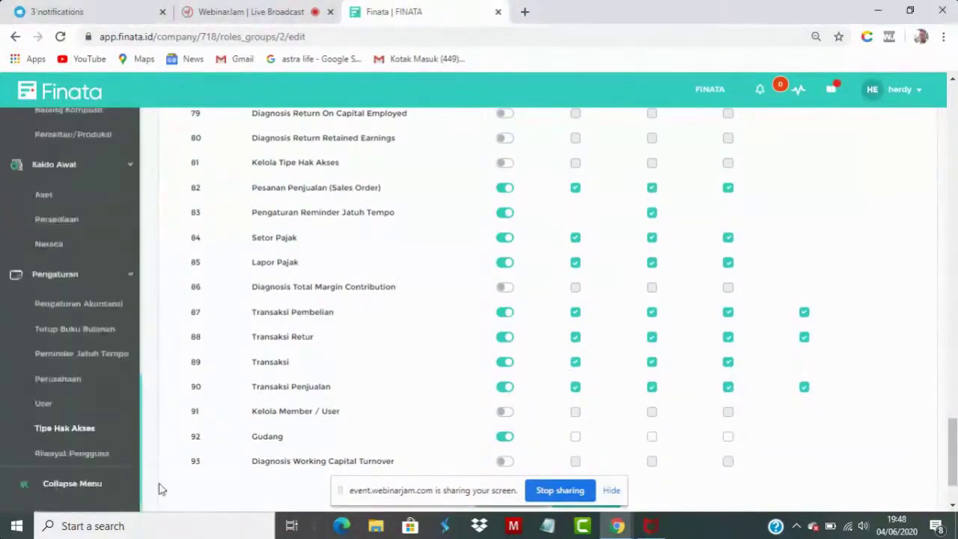
pyautogui.click(107, 459)
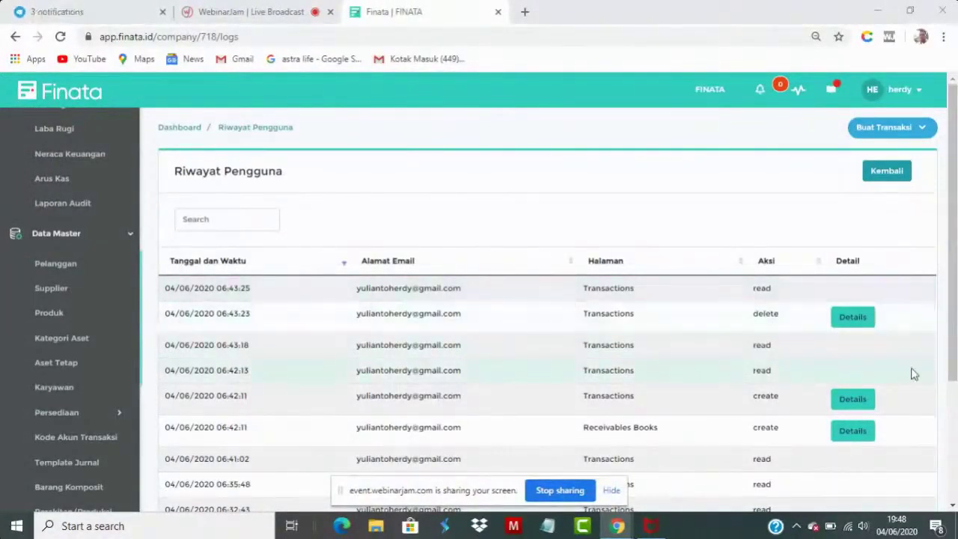
pyautogui.moveTo(950, 375); pyautogui.dragTo(954, 428)
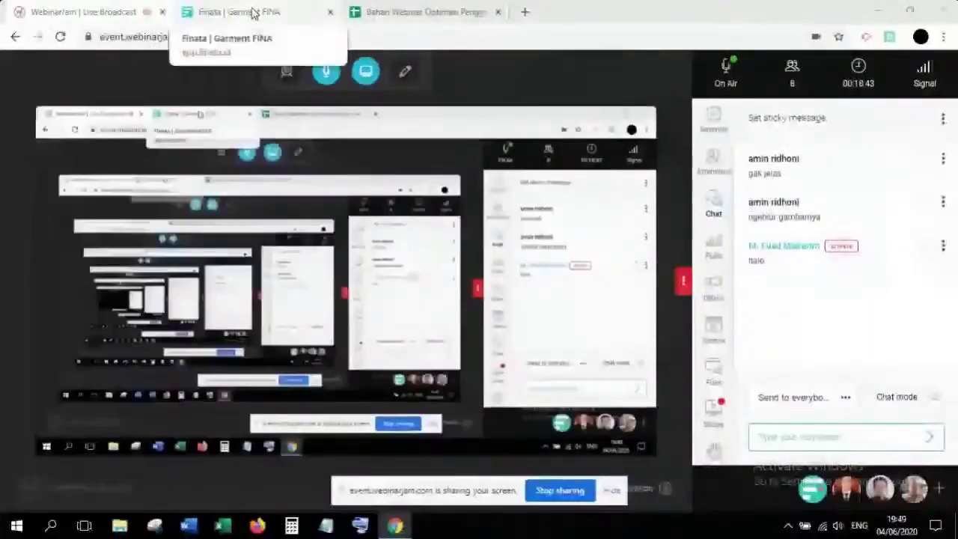
# Switch to the Garment FINA company dashboard and look through its Saldo Awal, Transaksi and Laporan sections
pyautogui.click(253, 13)
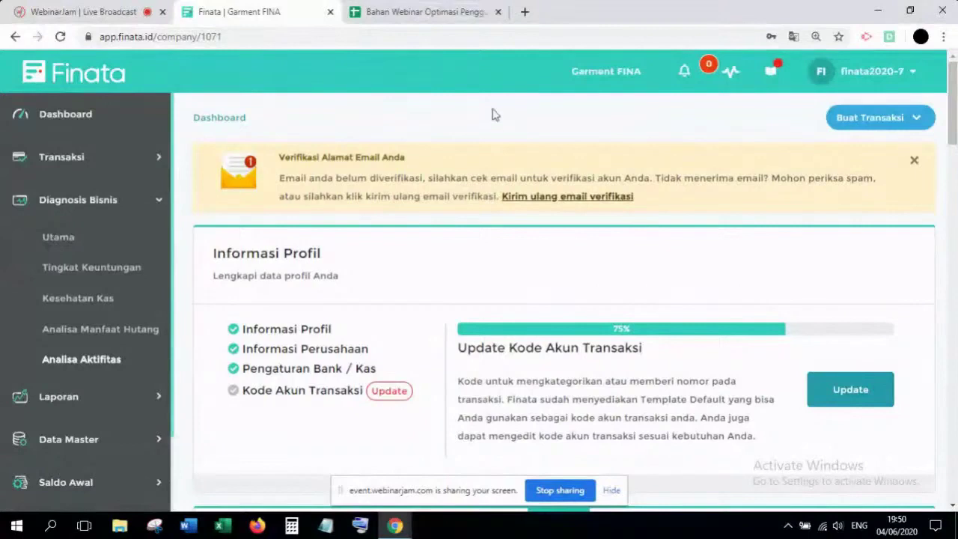
pyautogui.click(116, 199)
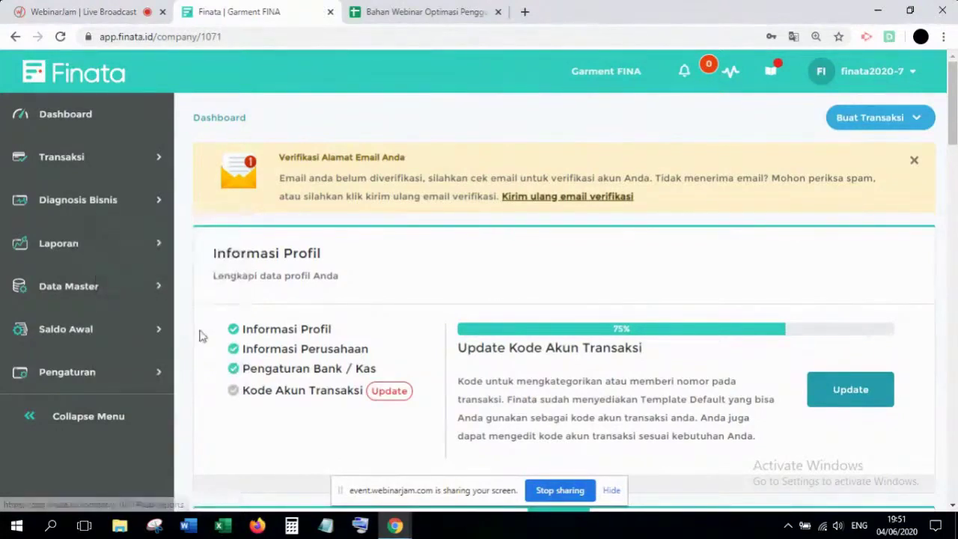
pyautogui.click(95, 330)
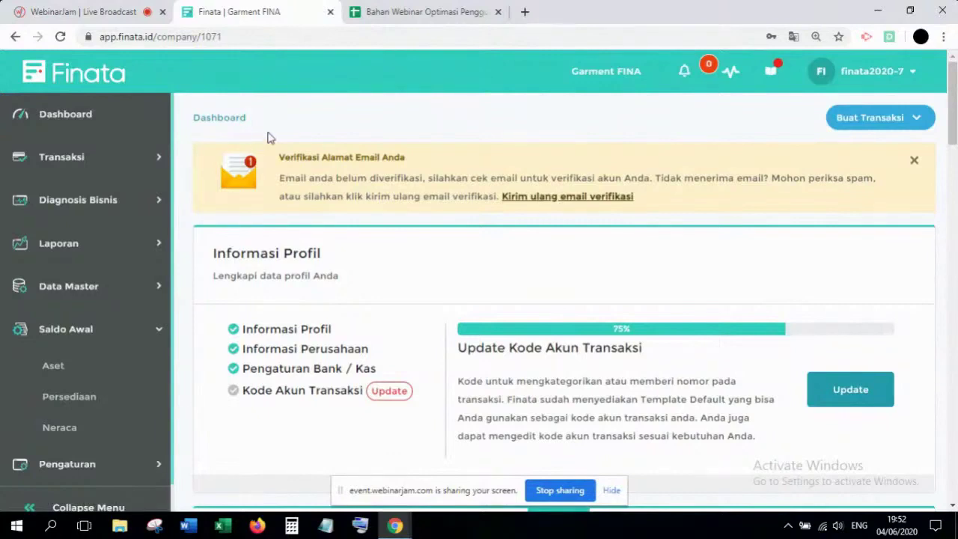
pyautogui.click(85, 159)
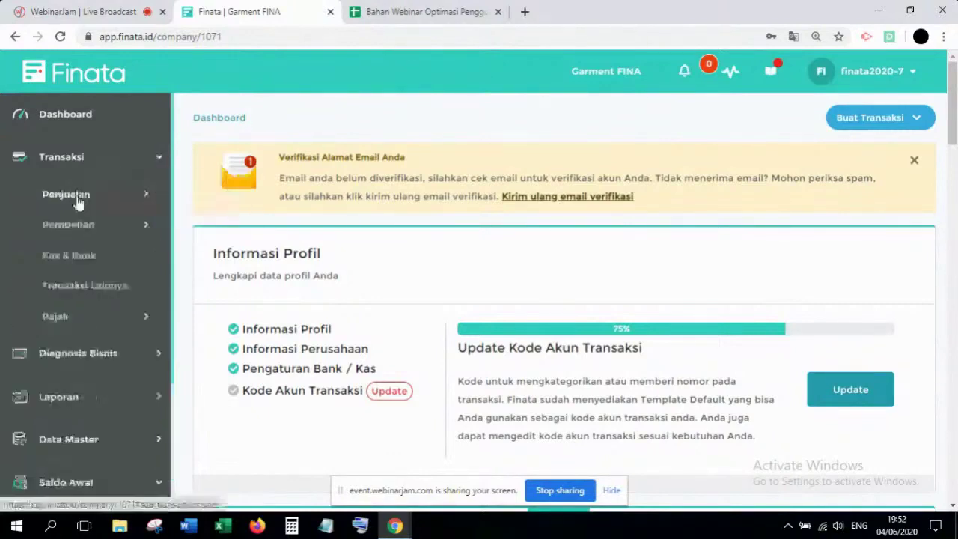
pyautogui.click(85, 155)
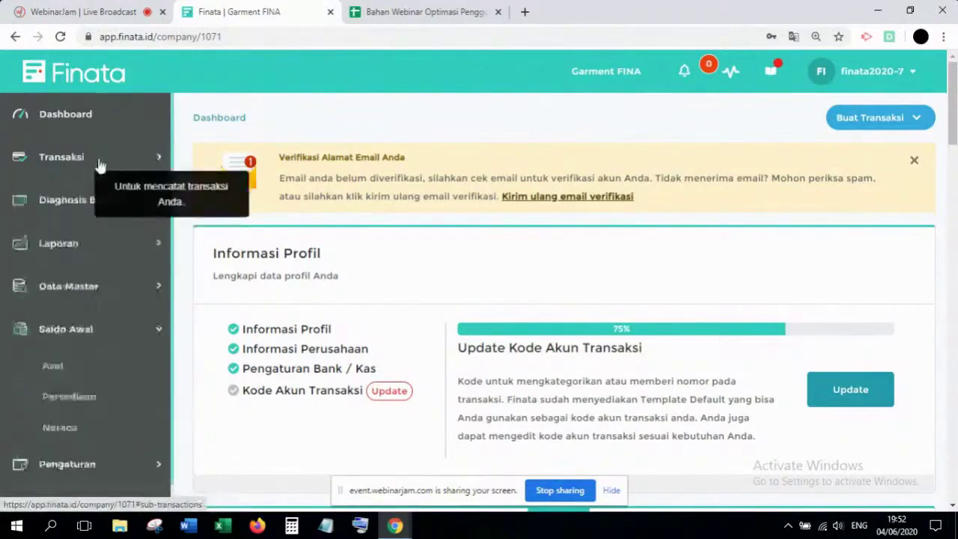
pyautogui.click(78, 244)
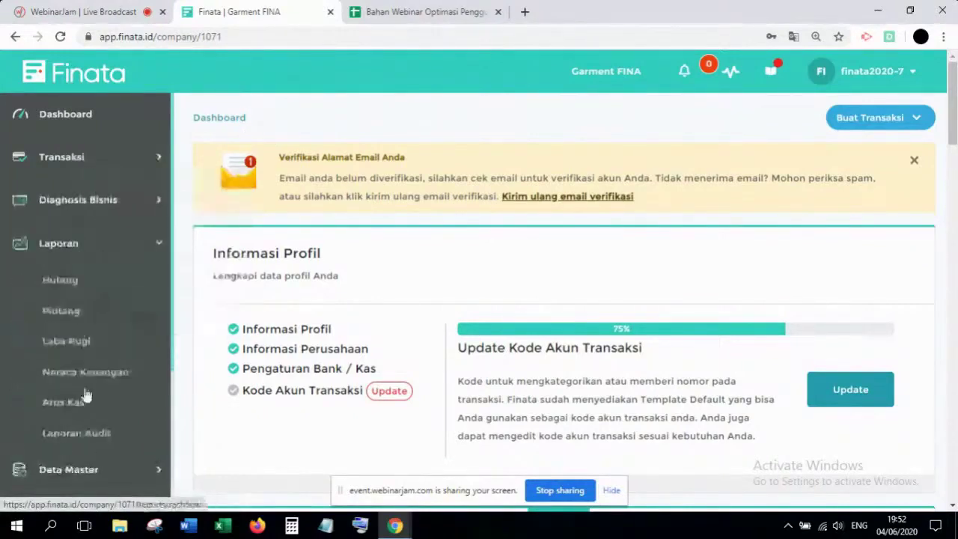
pyautogui.click(101, 246)
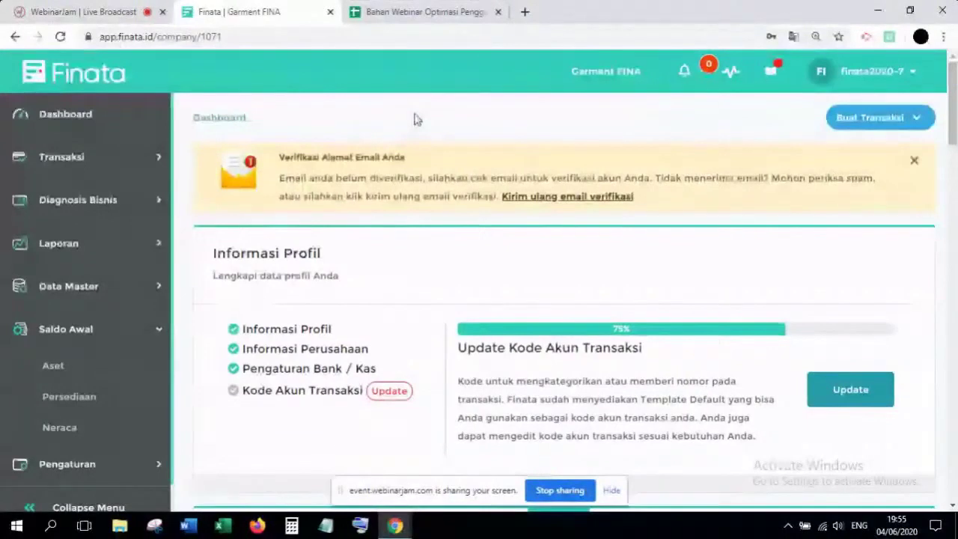
# Switch to the Bahan Webinar Optimasi Penggunaan spreadsheet in Google Sheets and review the Aset, Hutang and Modal accounts in the Neraca sheet
pyautogui.click(404, 11)
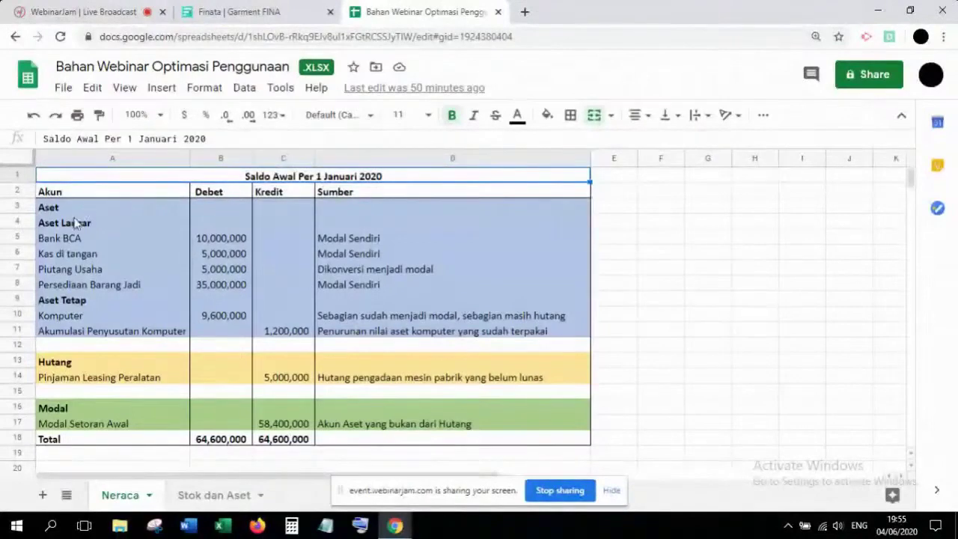
pyautogui.click(105, 207)
pyautogui.click(83, 362)
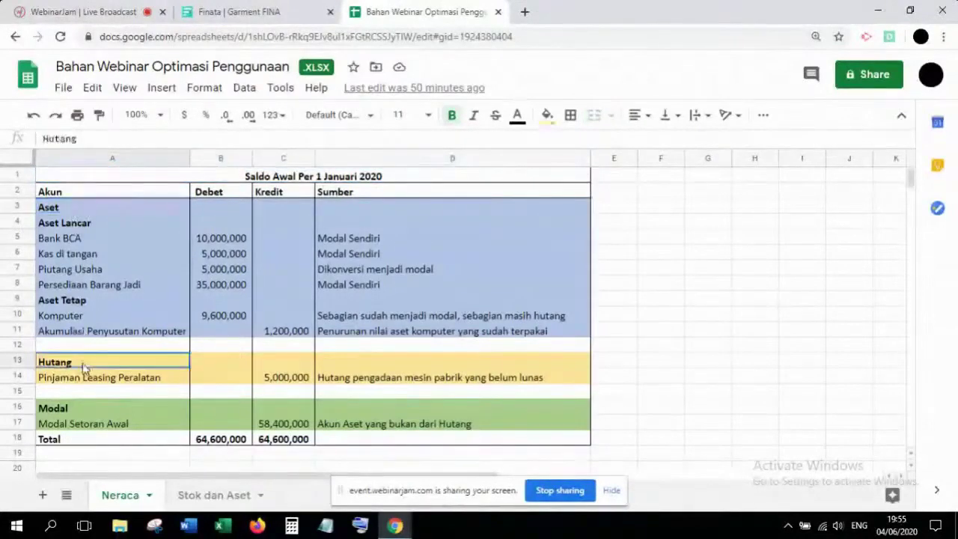
pyautogui.click(85, 410)
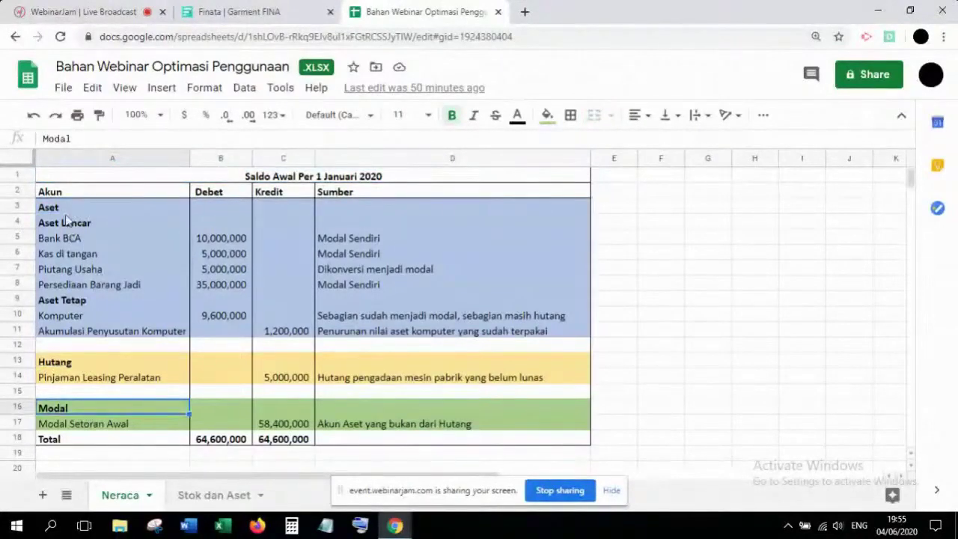
pyautogui.moveTo(84, 210); pyautogui.dragTo(92, 289)
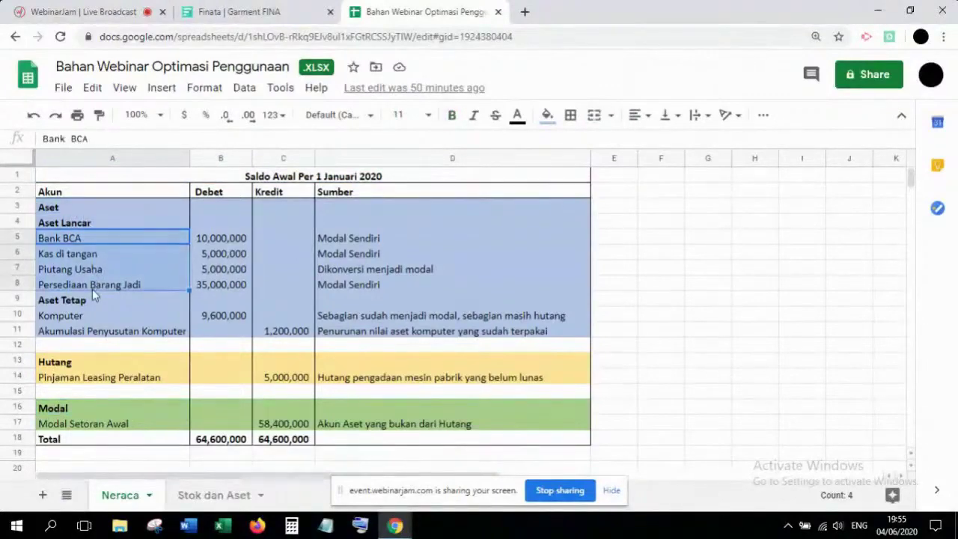
pyautogui.click(98, 376)
pyautogui.click(109, 422)
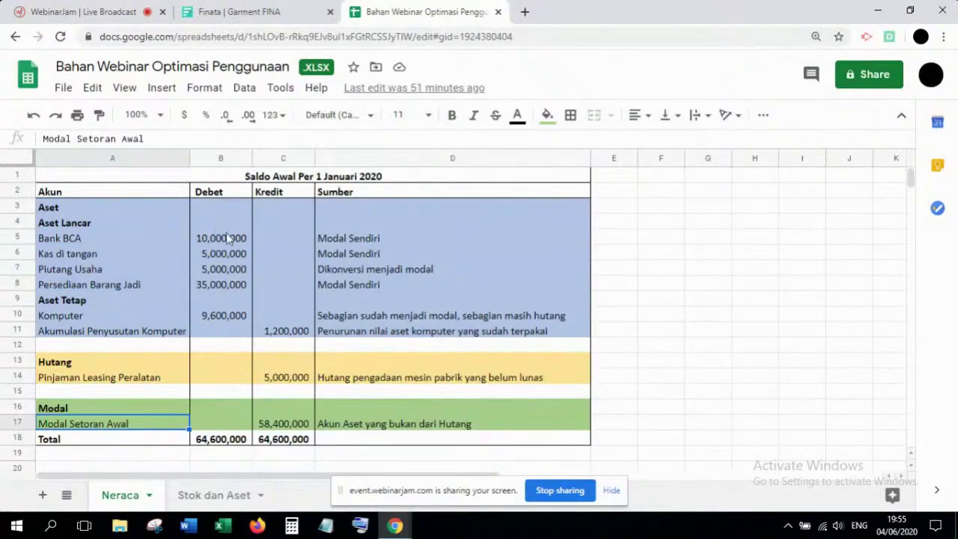
# Examine the Debet amounts of the current assets, the Sumber column and the full Bank BCA row
pyautogui.moveTo(228, 238); pyautogui.dragTo(229, 289)
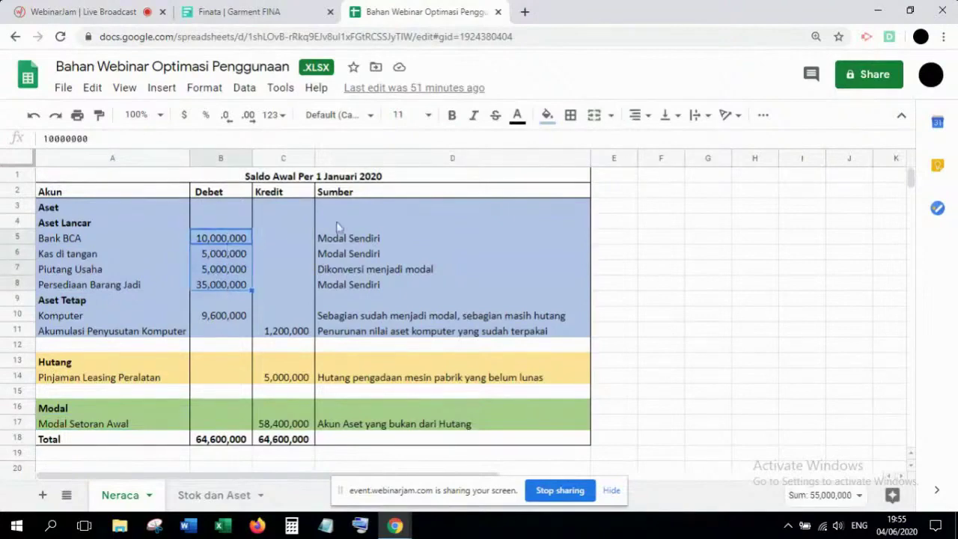
pyautogui.click(335, 194)
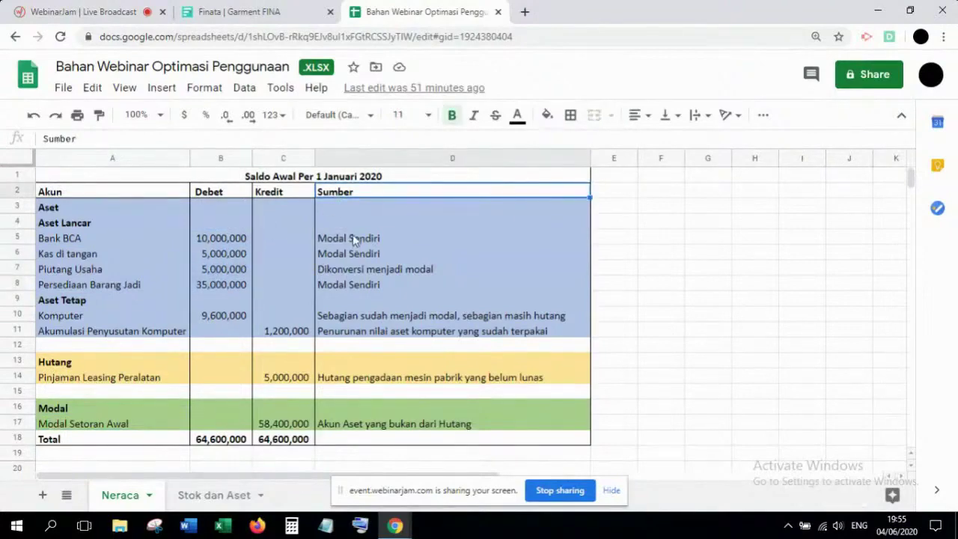
pyautogui.click(314, 238)
pyautogui.click(135, 241)
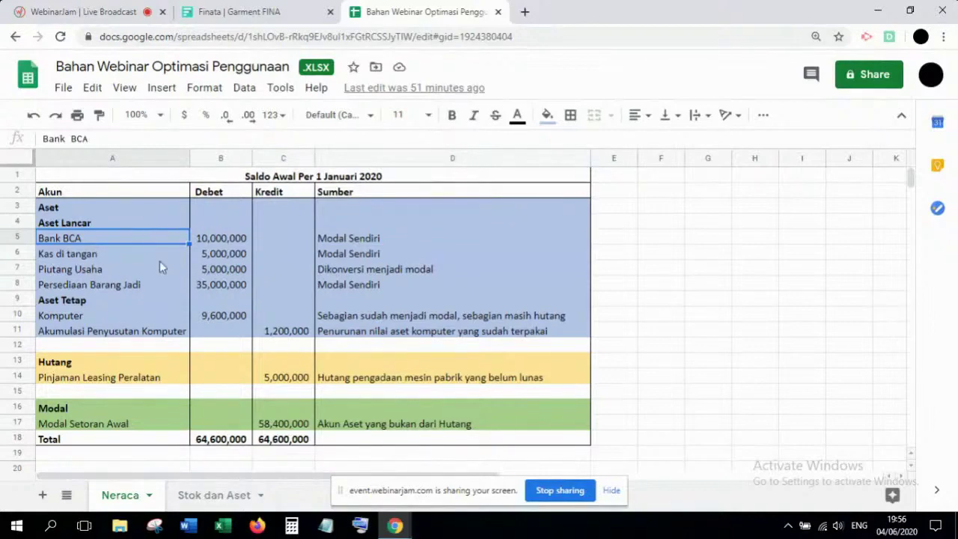
pyautogui.click(283, 182)
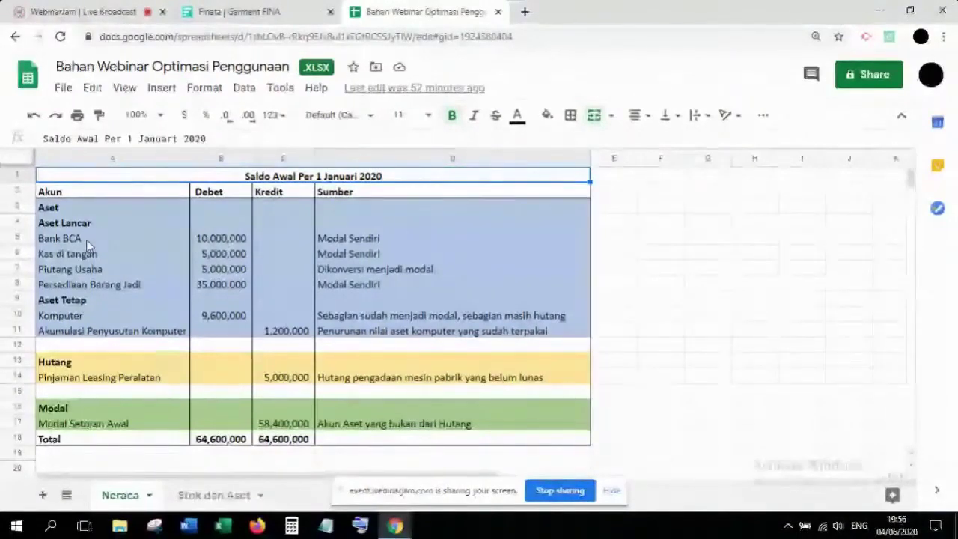
pyautogui.click(187, 243)
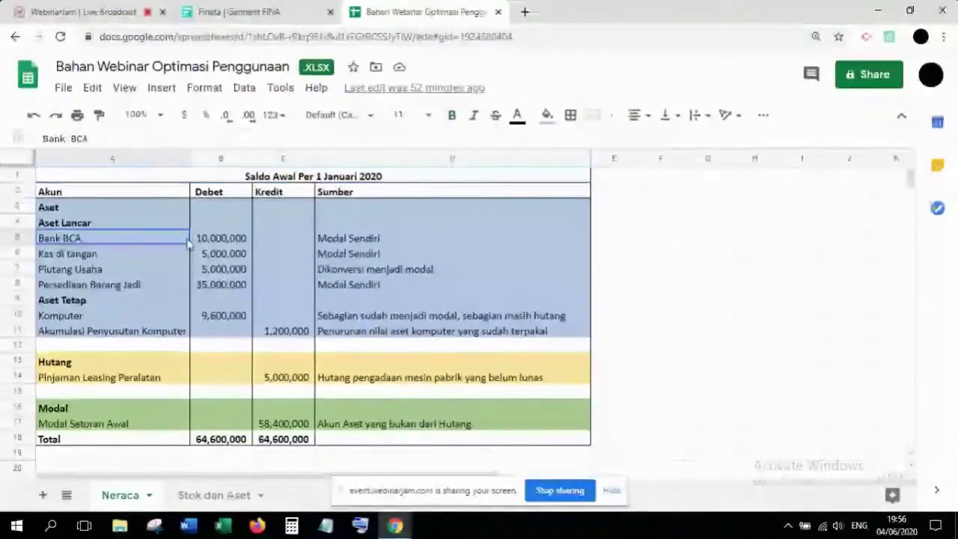
pyautogui.moveTo(189, 243); pyautogui.dragTo(529, 248)
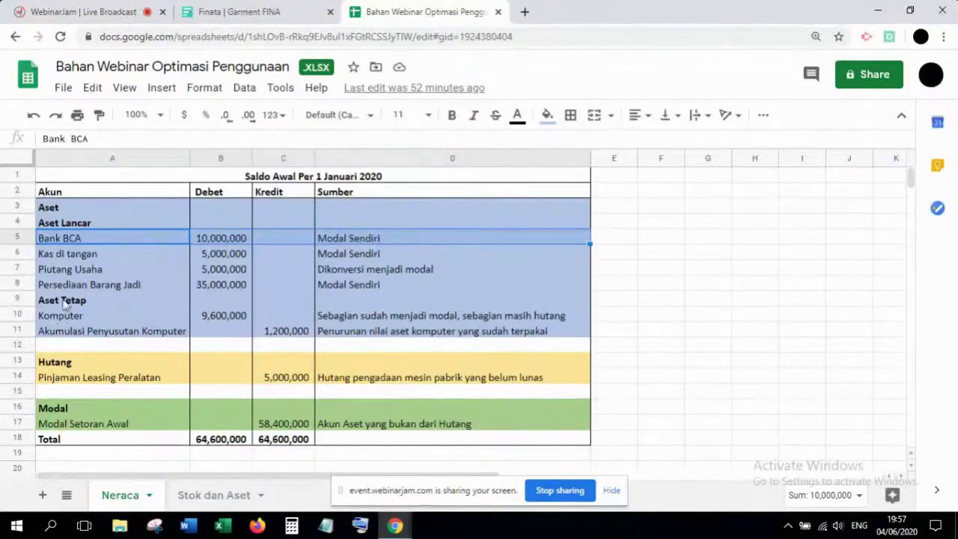
# Examine the Komputer and Akumulasi Penyusutan Komputer rows under Aset Tetap
pyautogui.moveTo(58, 317); pyautogui.dragTo(345, 322)
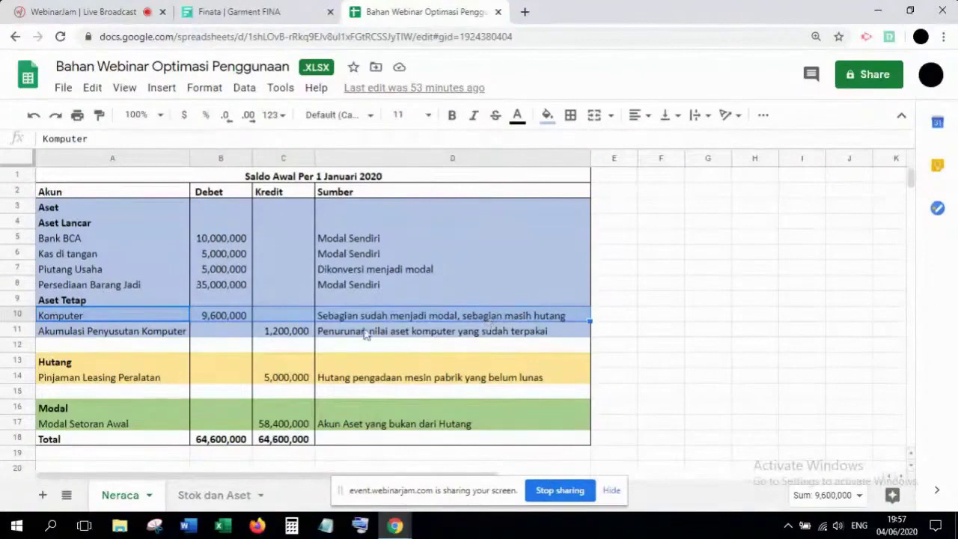
pyautogui.click(144, 334)
pyautogui.keyDown('shift'); pyautogui.click(327, 335); pyautogui.keyUp('shift')
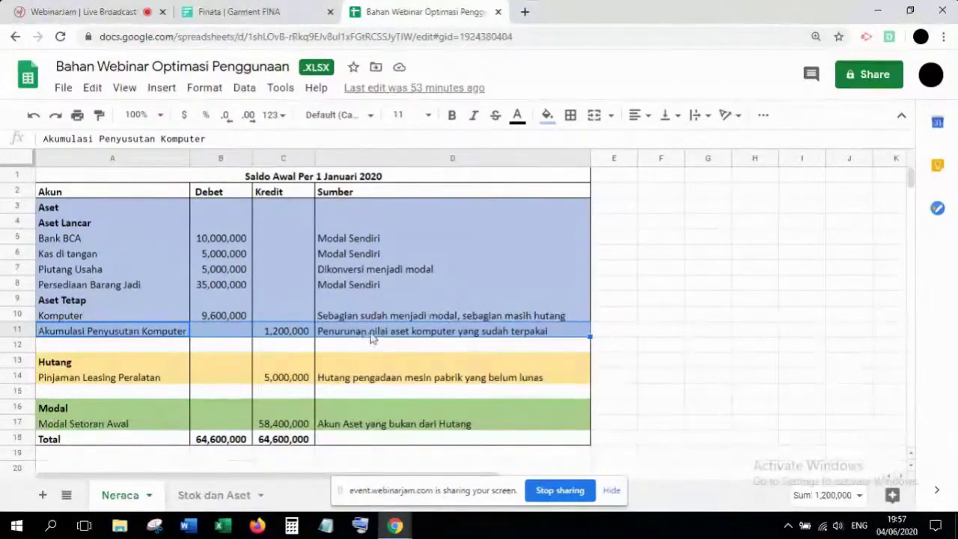
# Examine the Pinjaman Leasing Peralatan row under Hutang and the Modal Setoran Awal row under Modal
pyautogui.click(88, 366)
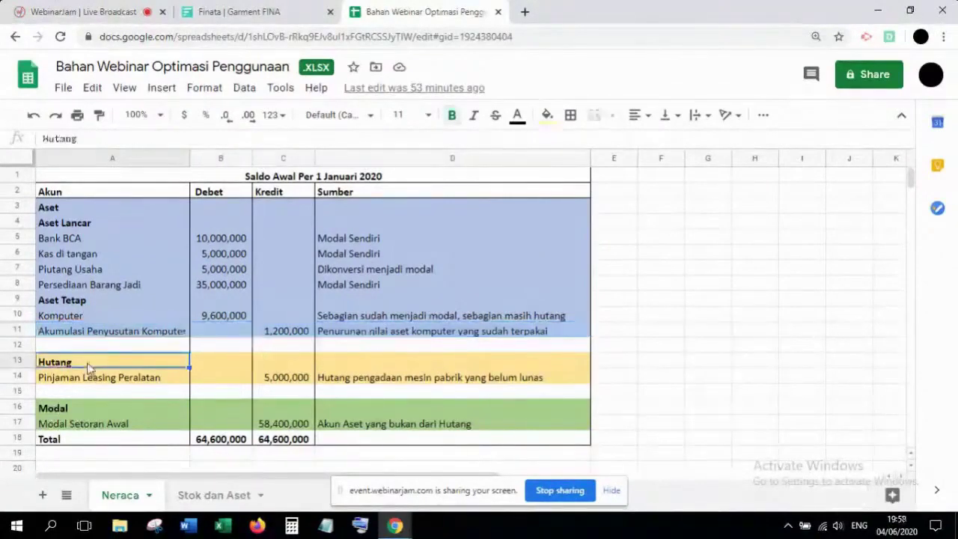
pyautogui.click(91, 380)
pyautogui.moveTo(92, 386); pyautogui.dragTo(349, 388)
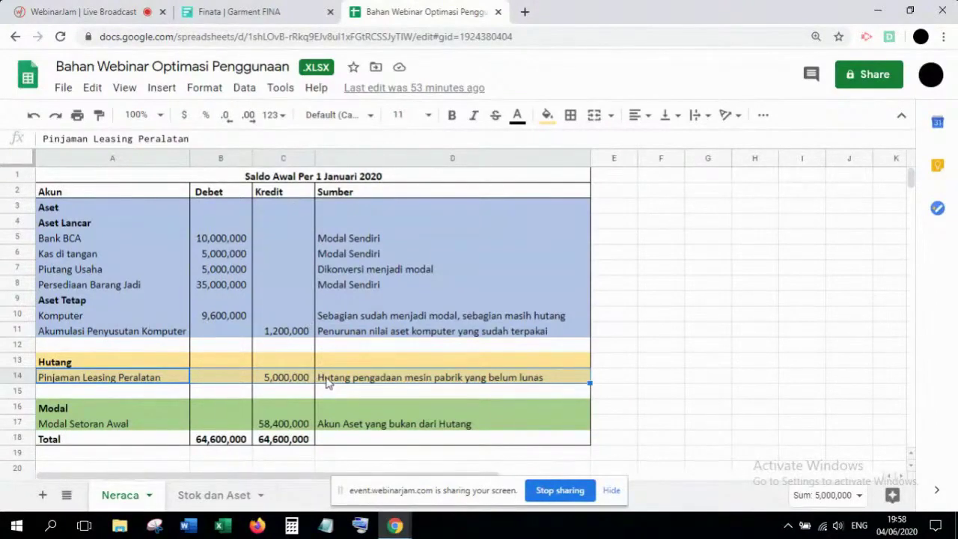
pyautogui.moveTo(86, 428); pyautogui.dragTo(351, 434)
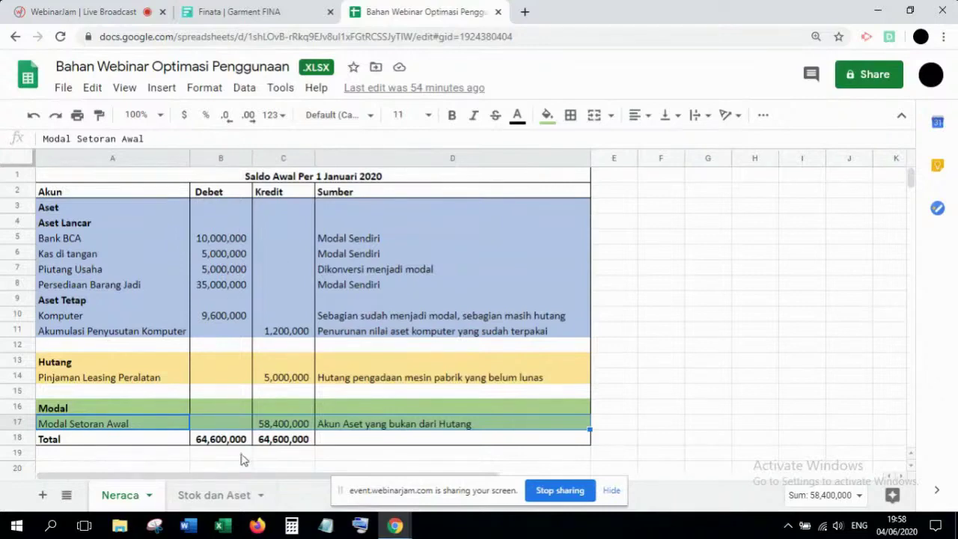
# Open the Stok dan Aset sheet and review the stock items' names, units, quantities, Harga Pokok and Harga Jual
pyautogui.click(216, 495)
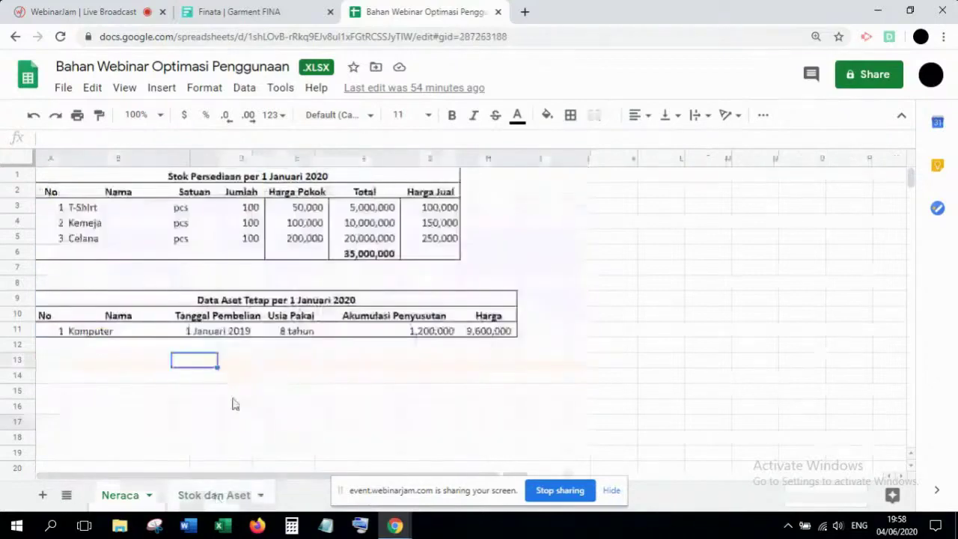
pyautogui.click(156, 178)
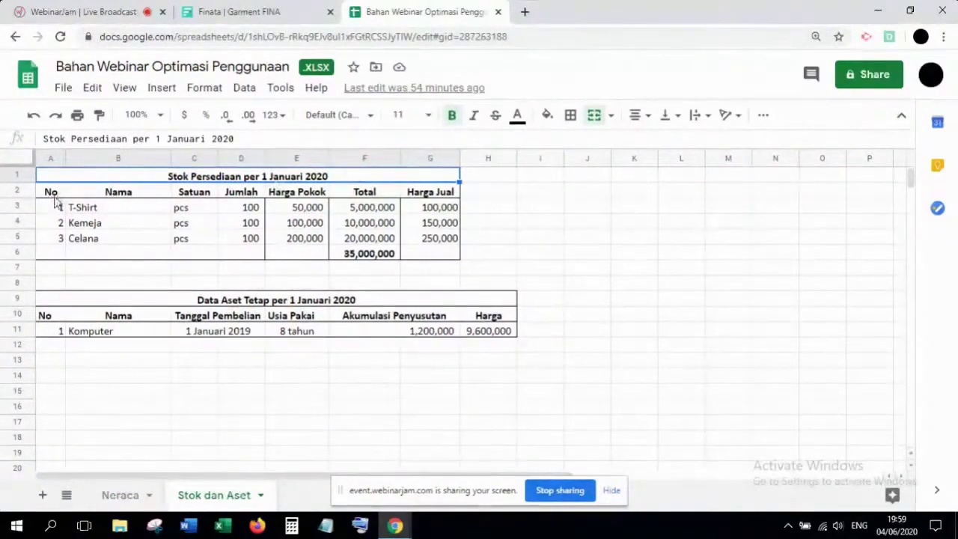
pyautogui.moveTo(101, 207); pyautogui.dragTo(97, 237)
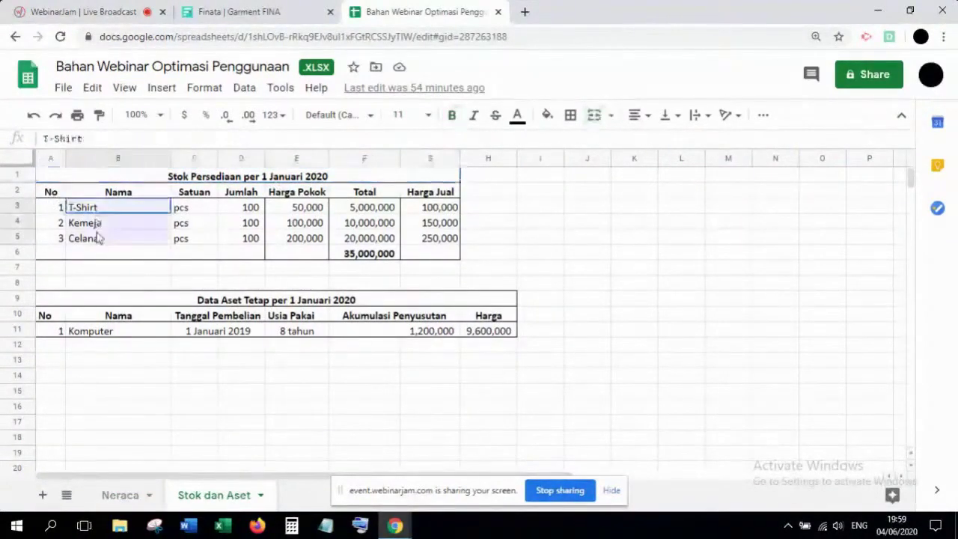
pyautogui.moveTo(187, 210); pyautogui.dragTo(194, 237)
pyautogui.moveTo(245, 208); pyautogui.dragTo(240, 240)
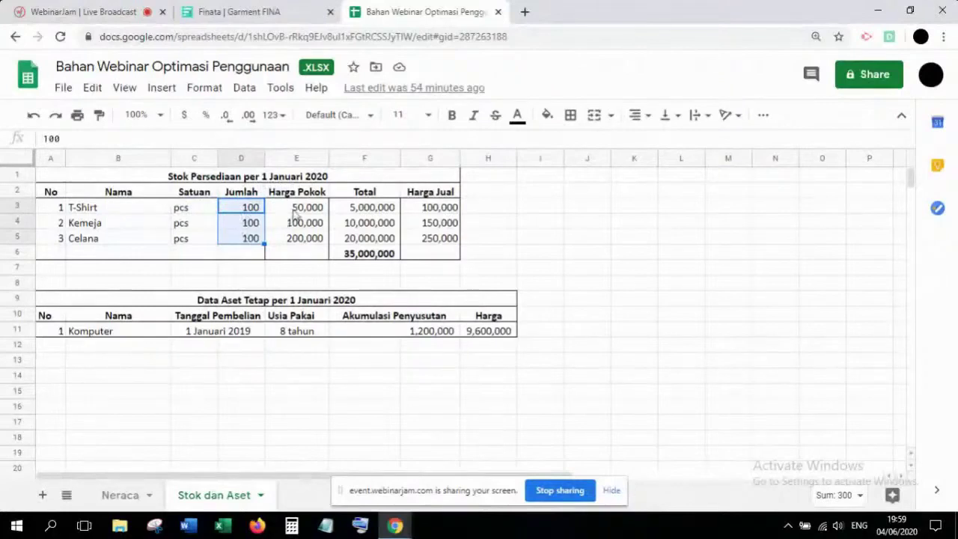
pyautogui.click(297, 214)
pyautogui.moveTo(296, 213); pyautogui.dragTo(299, 236)
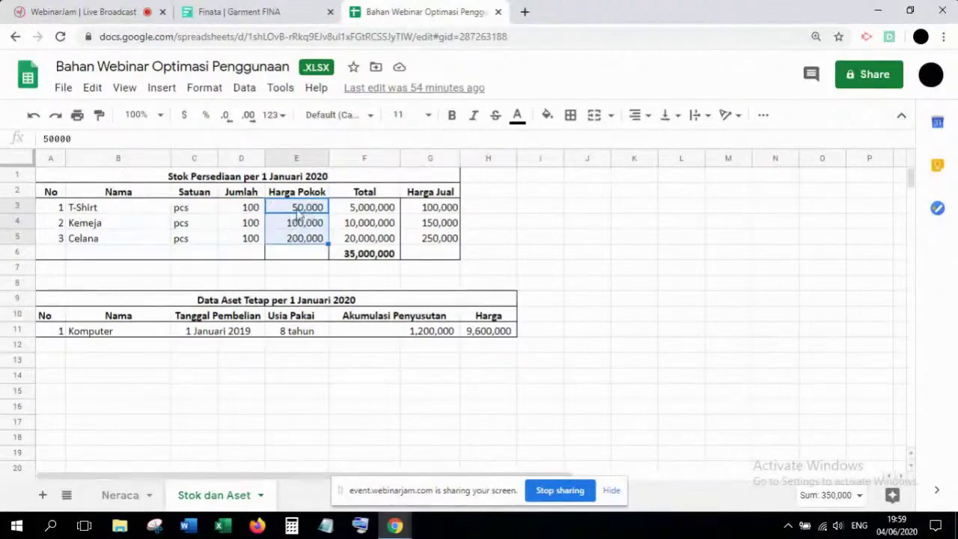
pyautogui.click(429, 213)
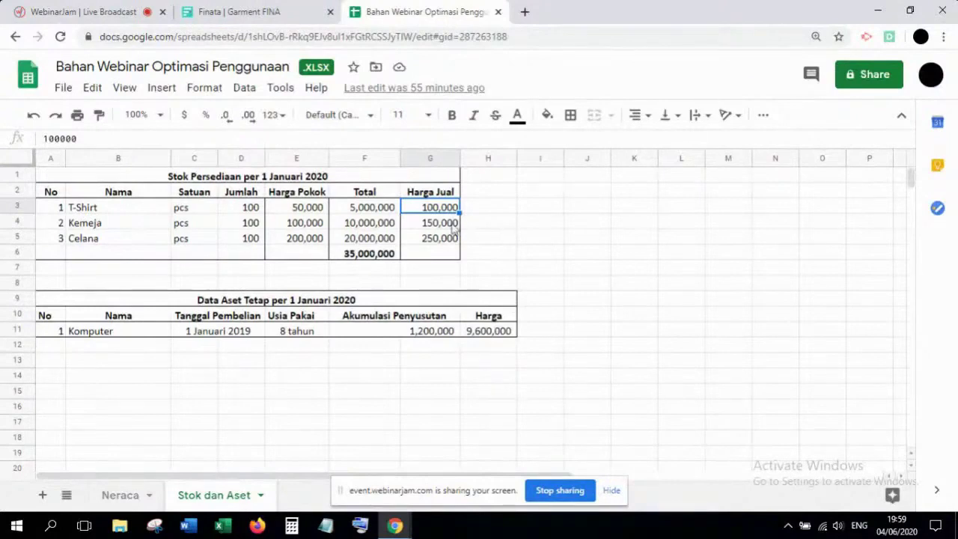
# Review the Komputer row's purchase date, Usia Pakai, Akumulasi Penyusutan and Harga under Data Aset Tetap, plus the stock total
pyautogui.click(294, 303)
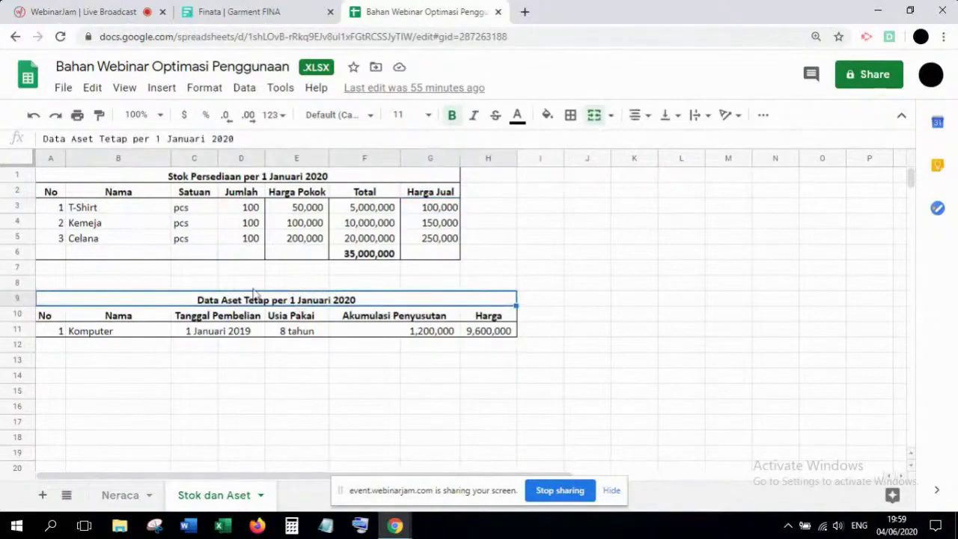
pyautogui.click(98, 337)
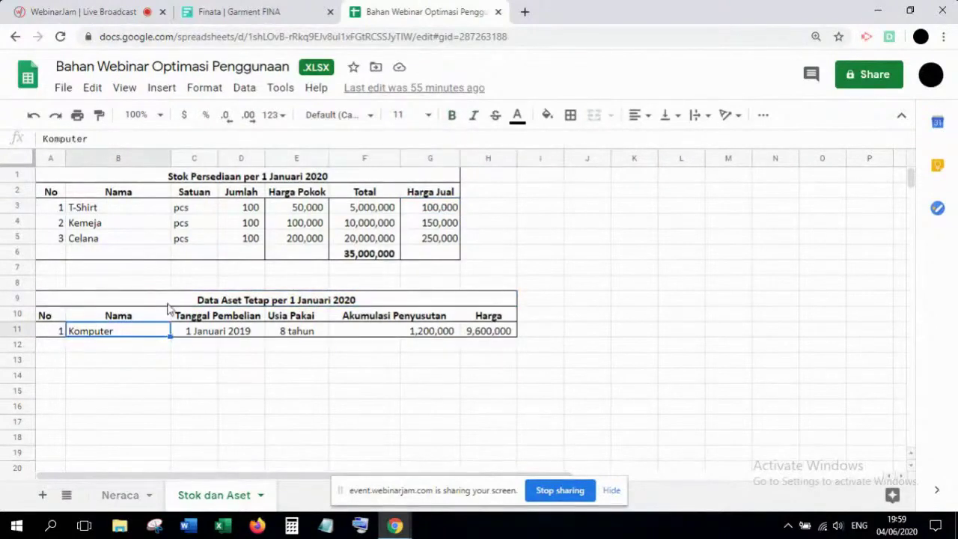
pyautogui.click(214, 333)
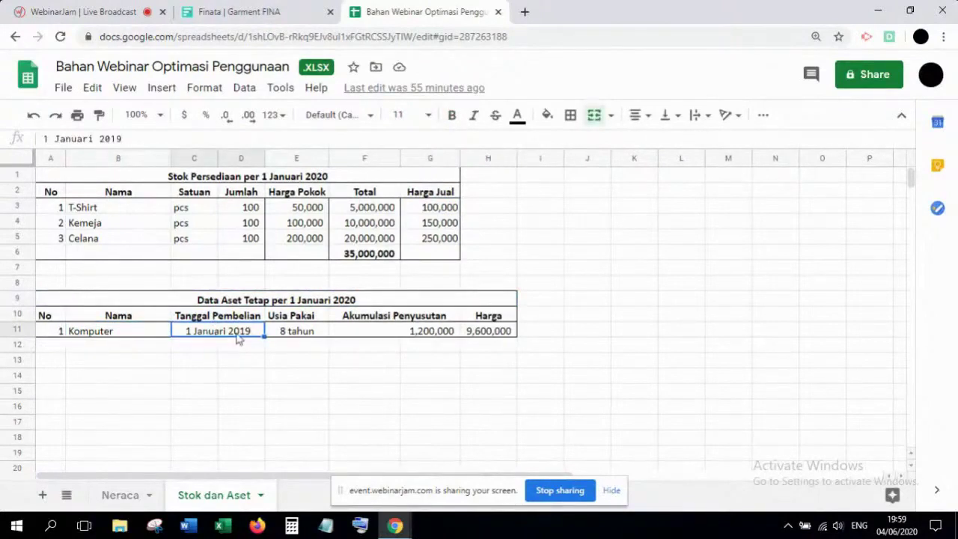
pyautogui.click(289, 334)
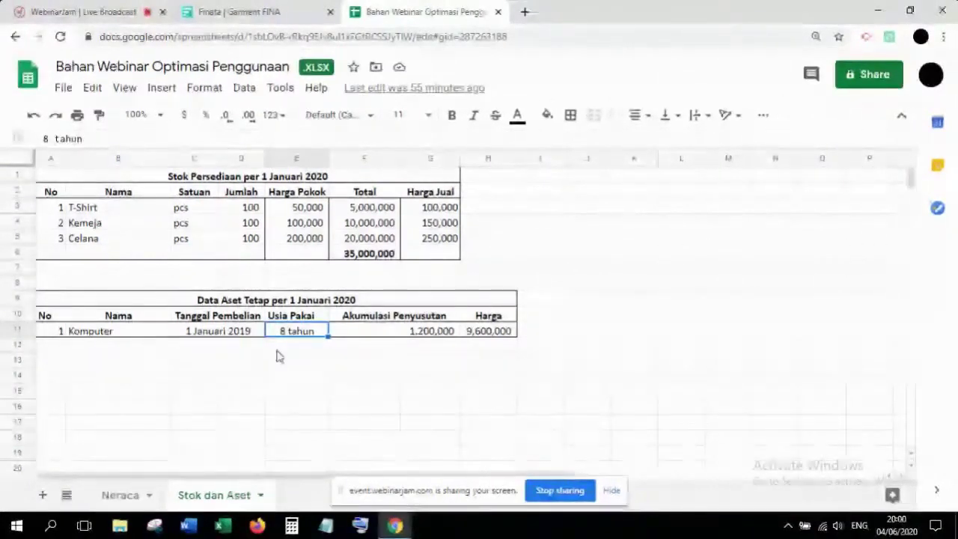
pyautogui.click(395, 334)
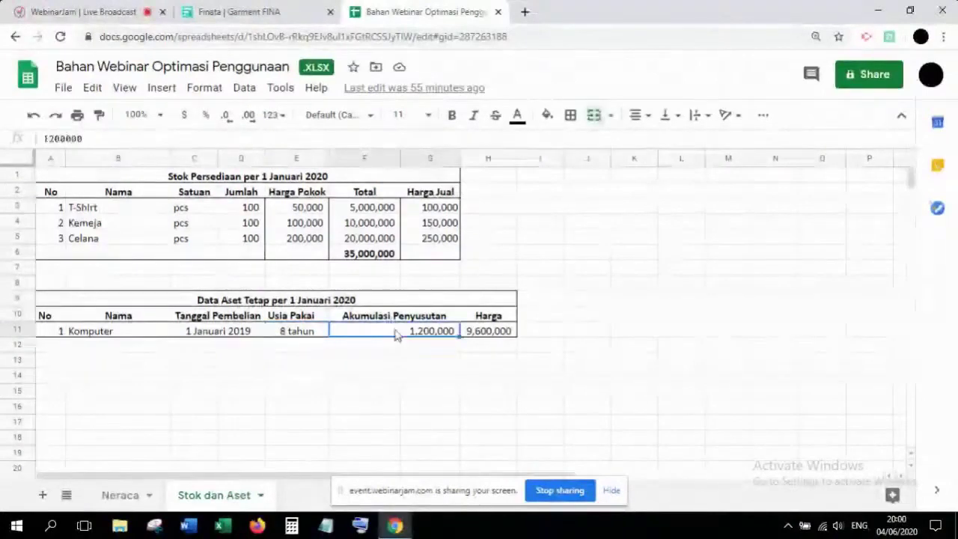
pyautogui.click(231, 334)
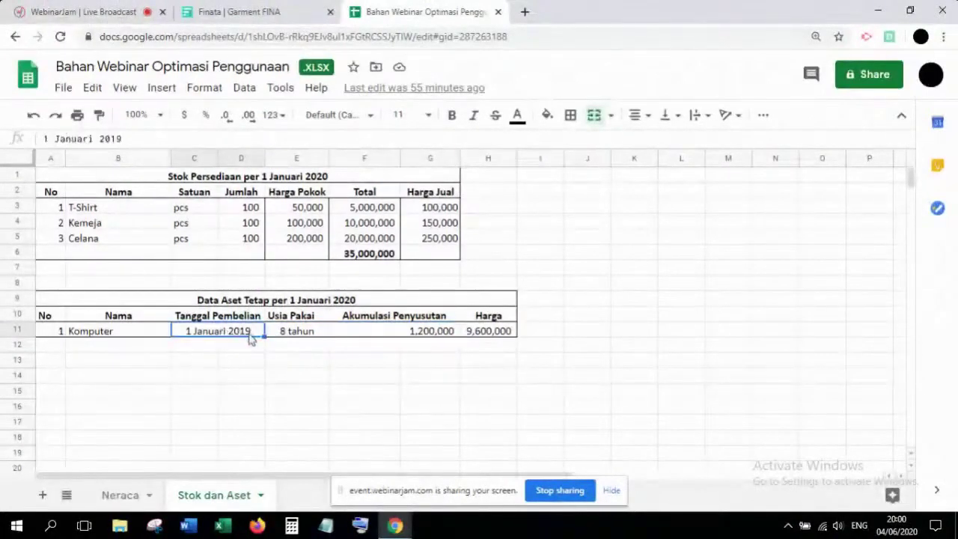
pyautogui.click(296, 336)
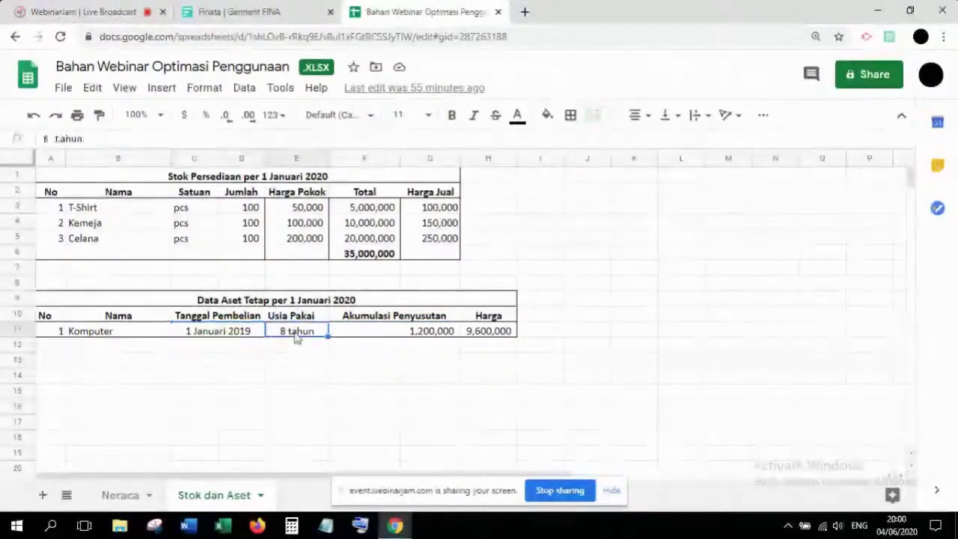
pyautogui.click(341, 301)
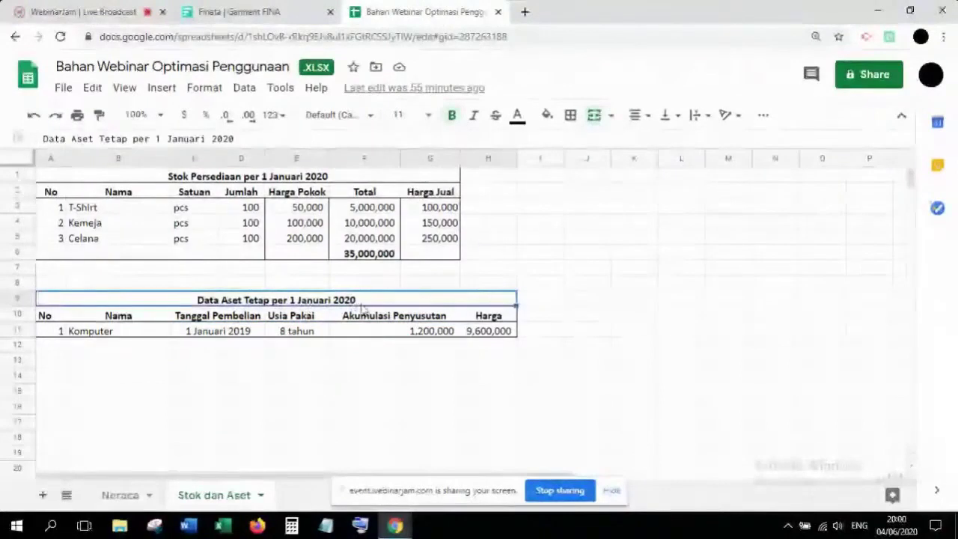
pyautogui.click(400, 335)
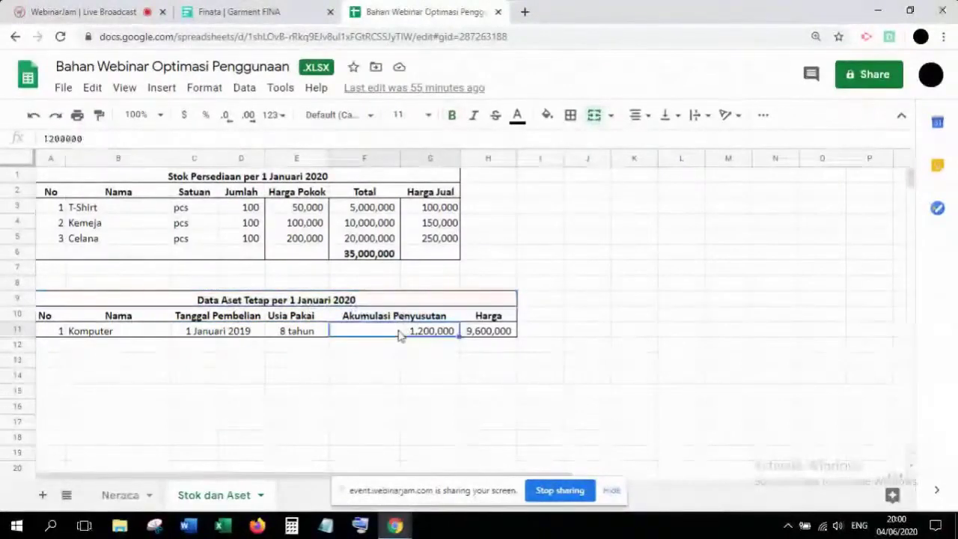
pyautogui.click(487, 336)
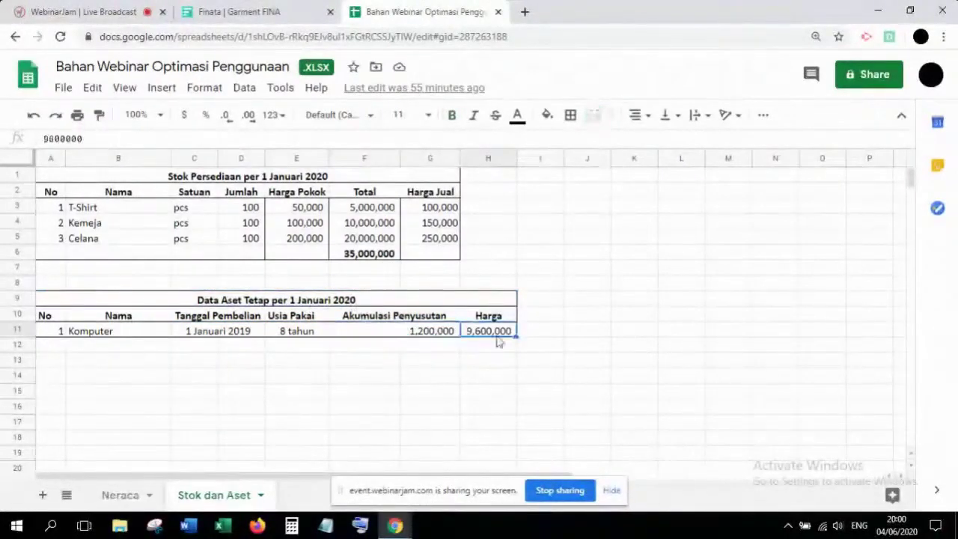
pyautogui.click(378, 254)
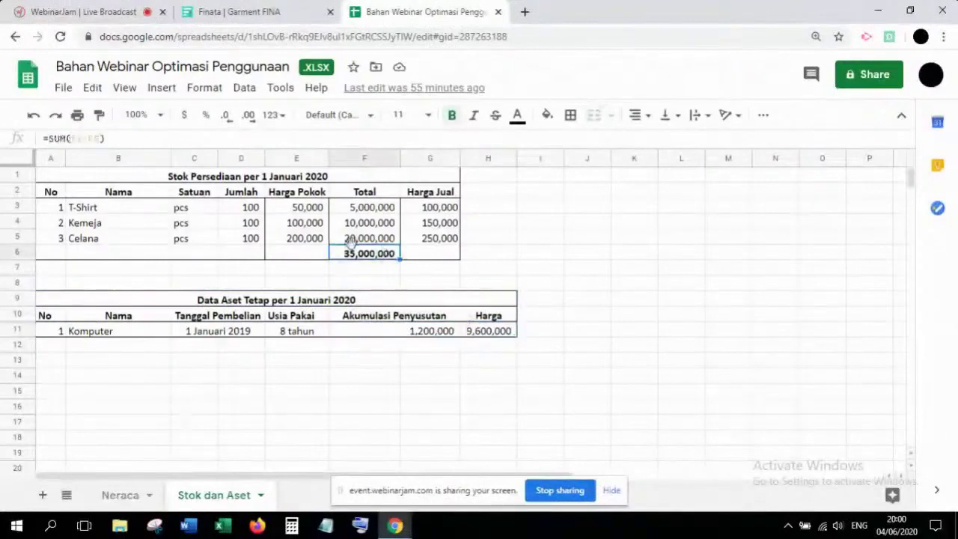
# Open the Neraca sheet and examine the Komputer Debet amount, the table headings and the Debet and Kredit totals
pyautogui.click(128, 495)
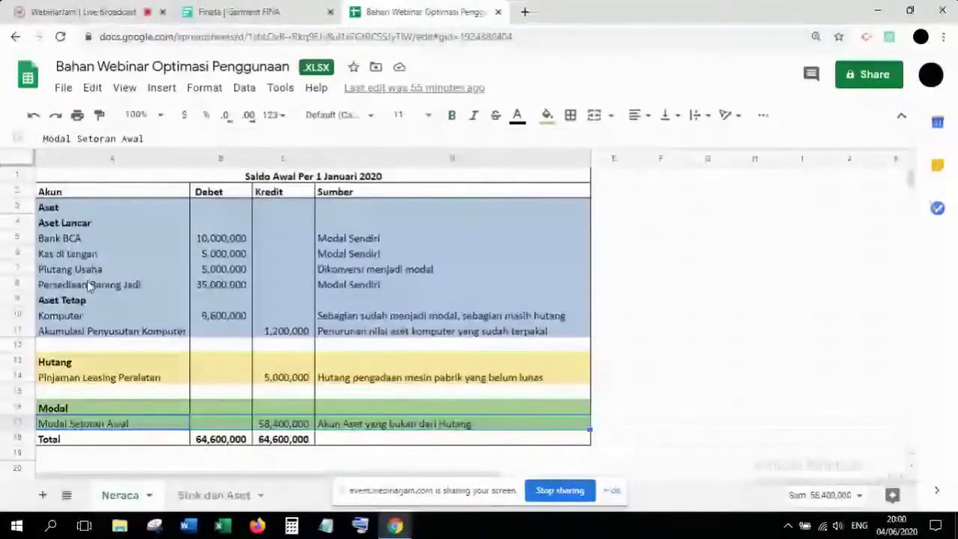
pyautogui.click(213, 315)
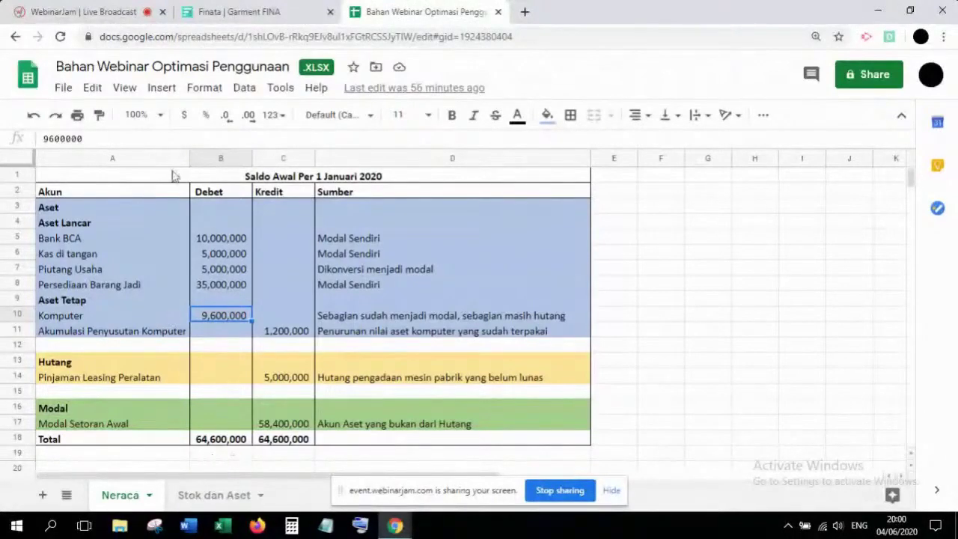
pyautogui.click(196, 193)
pyautogui.click(72, 195)
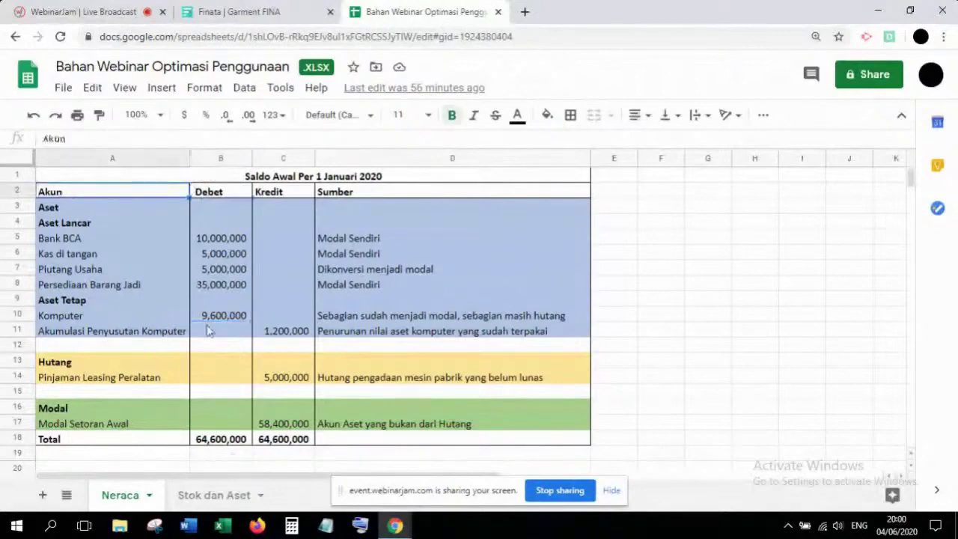
pyautogui.click(283, 179)
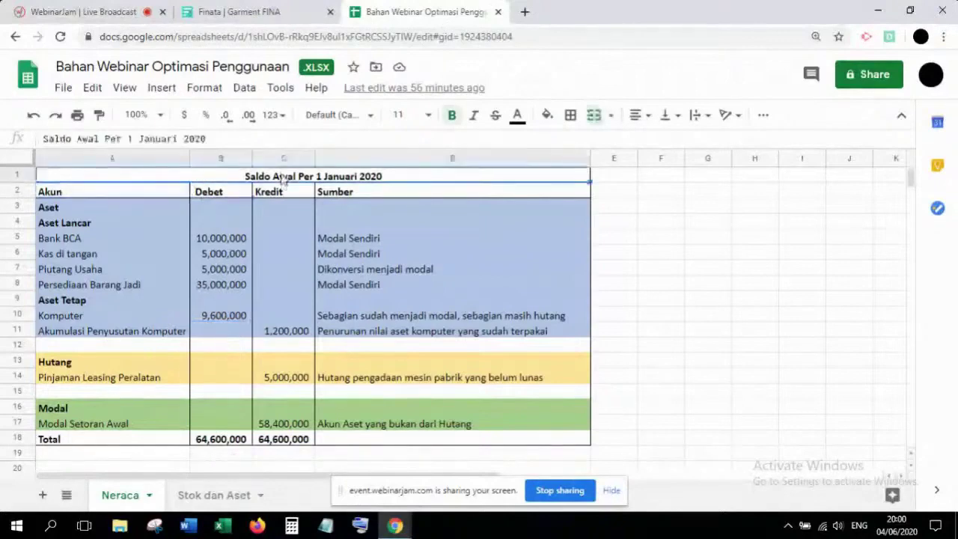
pyautogui.click(224, 441)
pyautogui.hotkey('shift', 'Right')
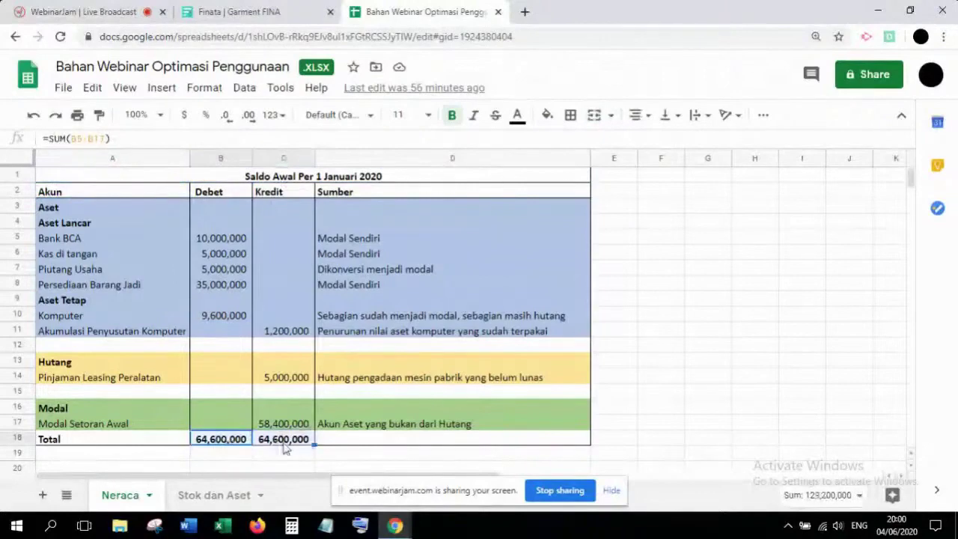
pyautogui.click(261, 457)
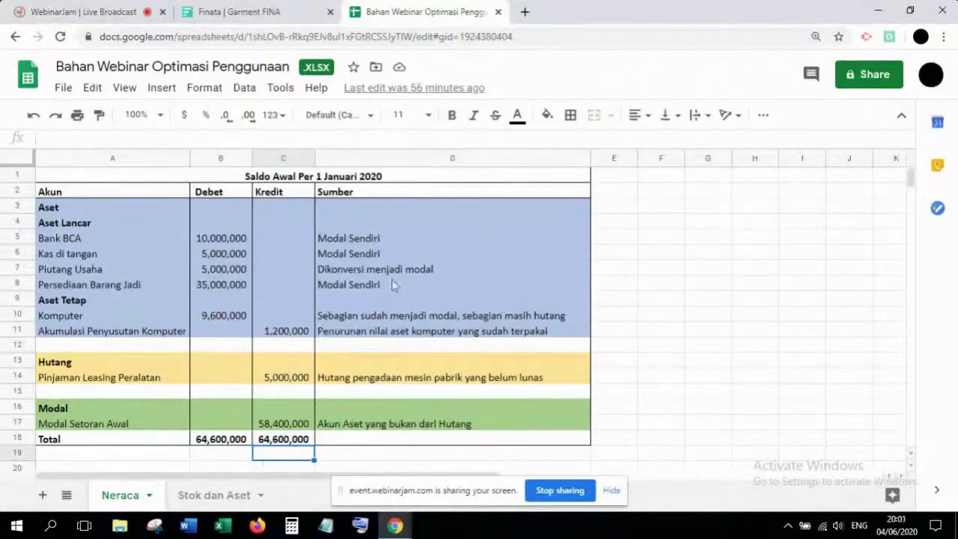
# Switch to Finata's Saldo Awal options, check them against the Stok dan Aset sheet, and return to Finata
pyautogui.click(285, 14)
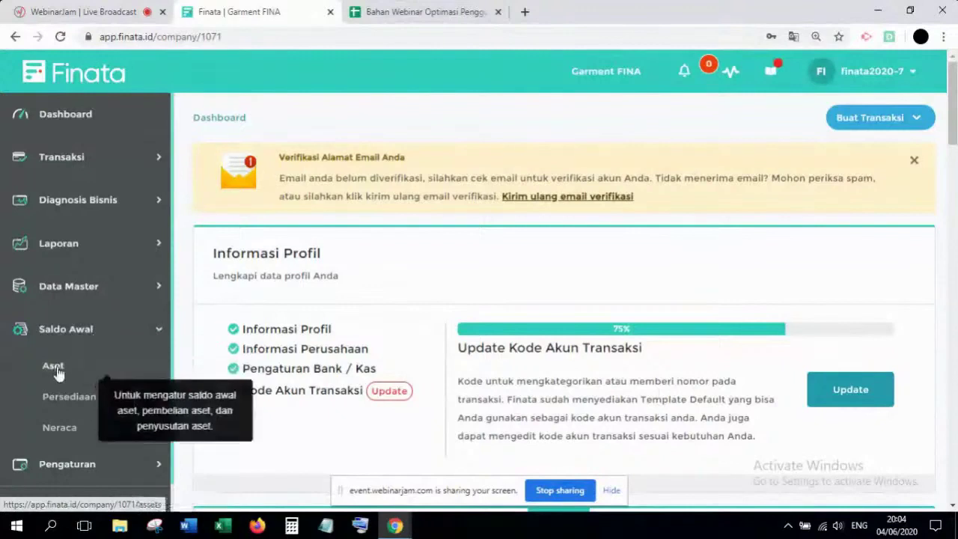
pyautogui.click(425, 11)
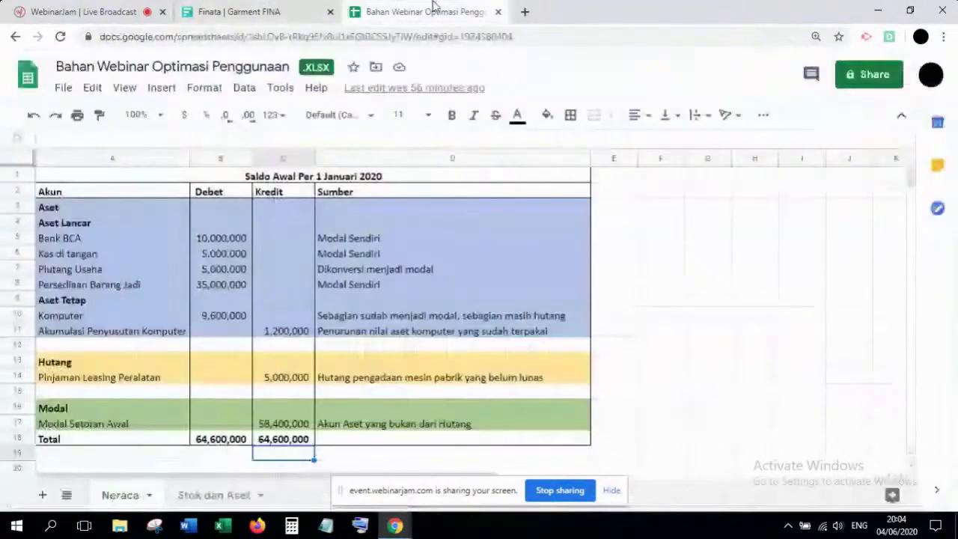
pyautogui.hotkey('ctrl', 'pagedown')
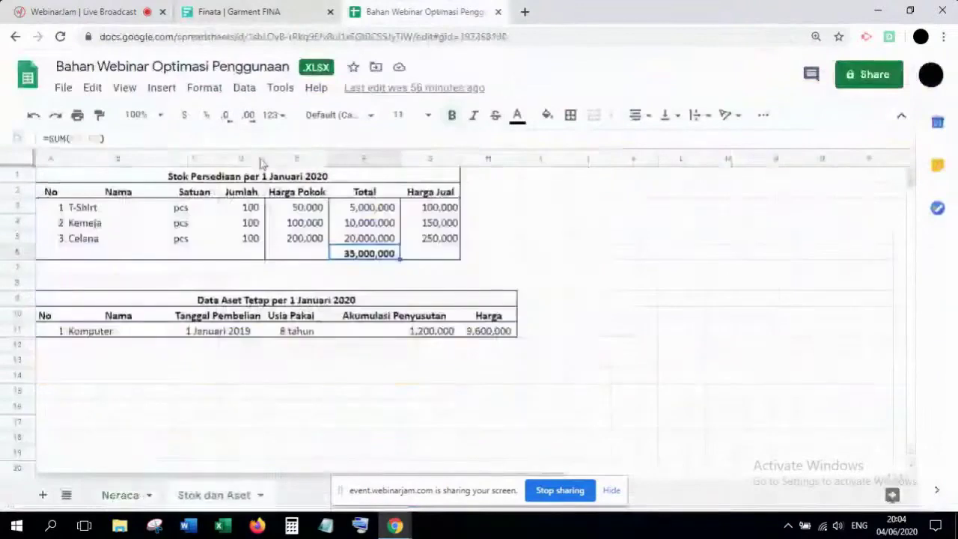
pyautogui.hotkey('ctrl', 'shift', 'Tab')
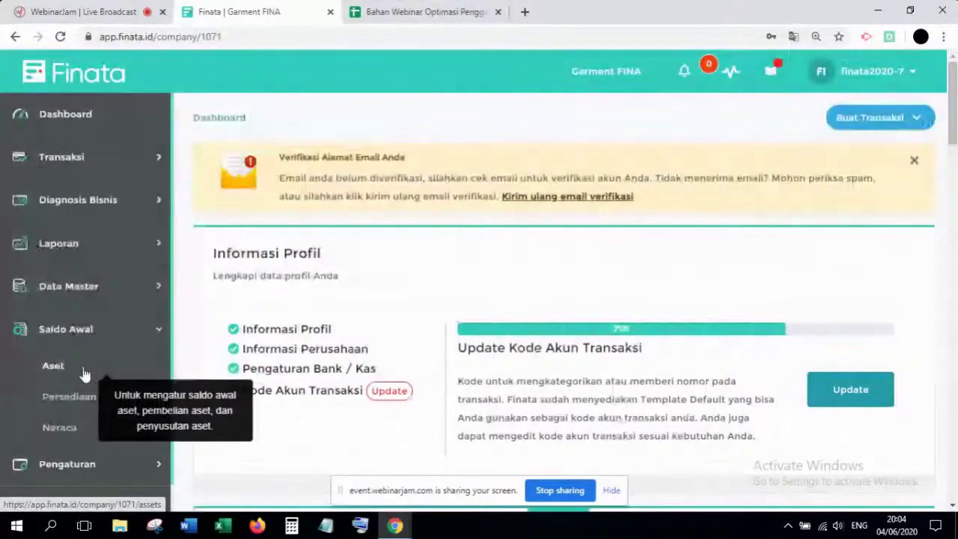
pyautogui.moveTo(84, 370); pyautogui.dragTo(187, 354)
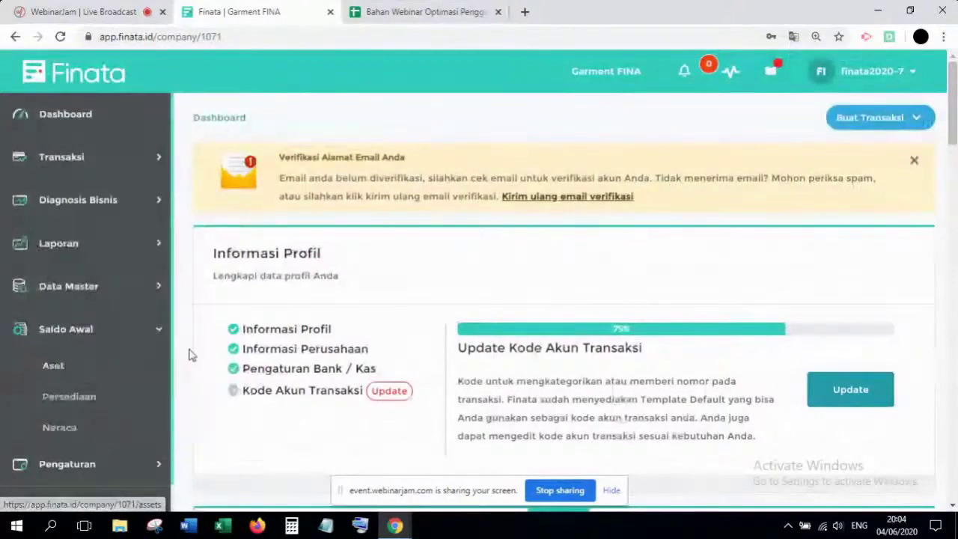
# Open the Aset page under Saldo Awal and collapse the Cara mengatur aset tetap guide above the asset list
pyautogui.click(67, 368)
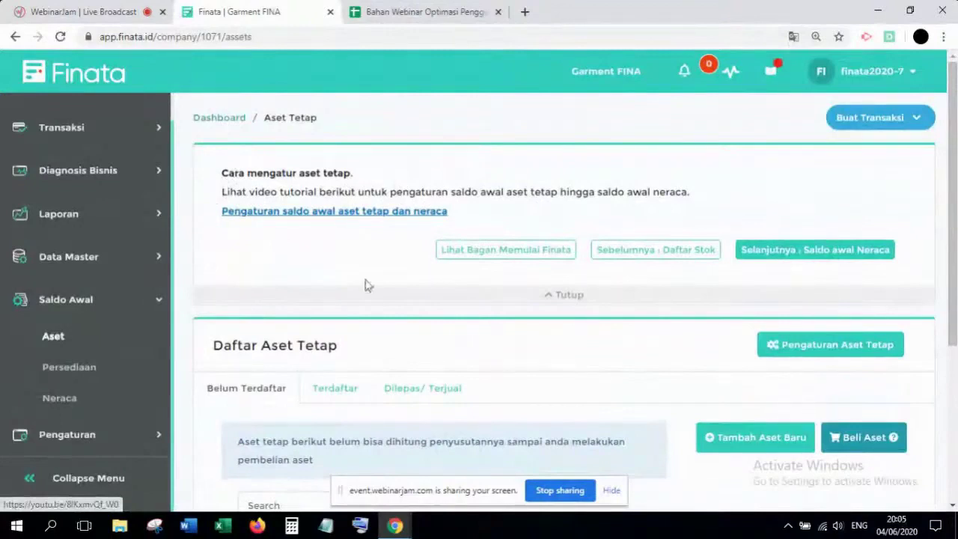
pyautogui.click(557, 298)
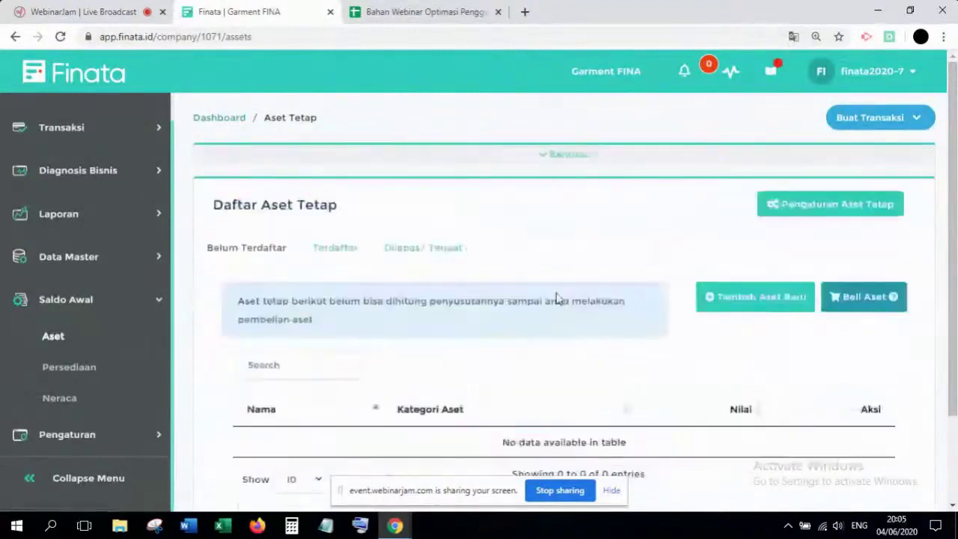
pyautogui.click(524, 169)
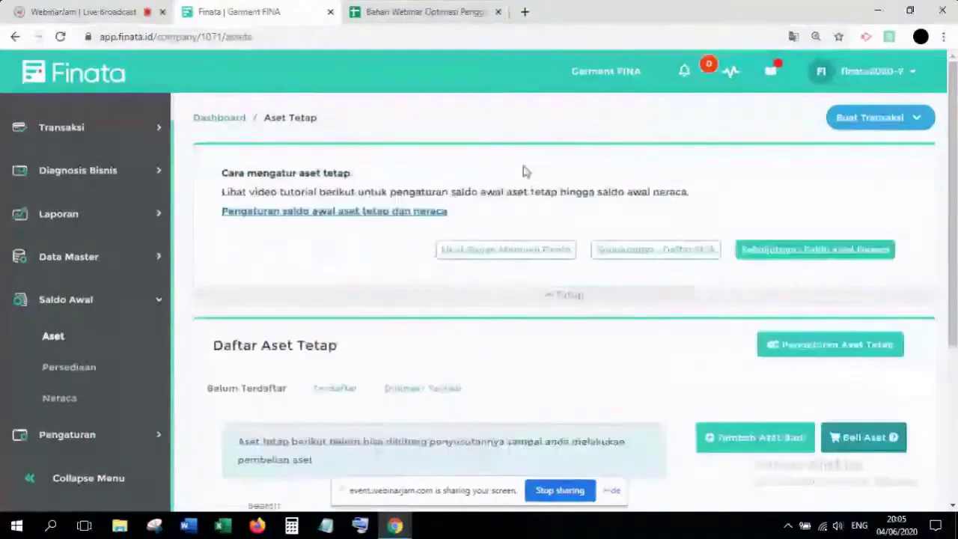
pyautogui.click(554, 297)
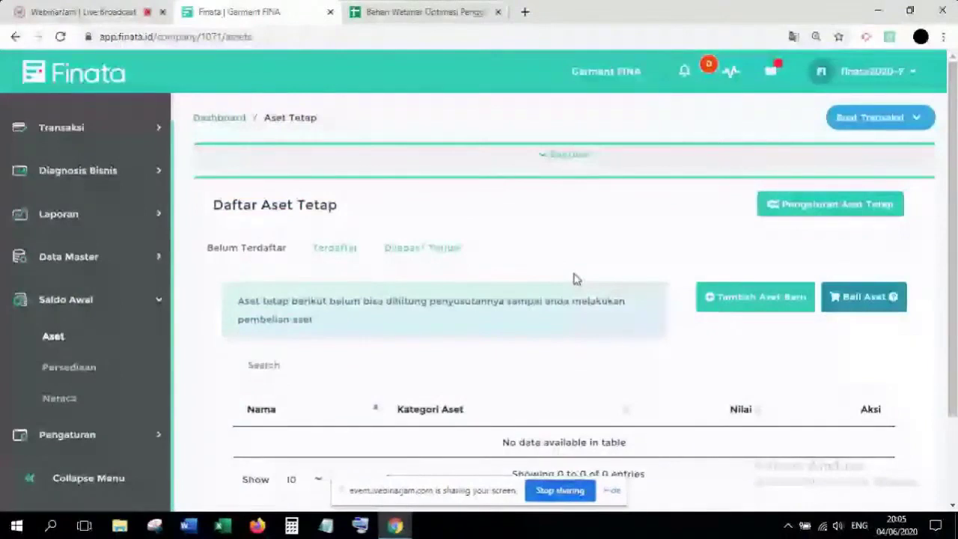
pyautogui.scroll(-1, 575, 278)
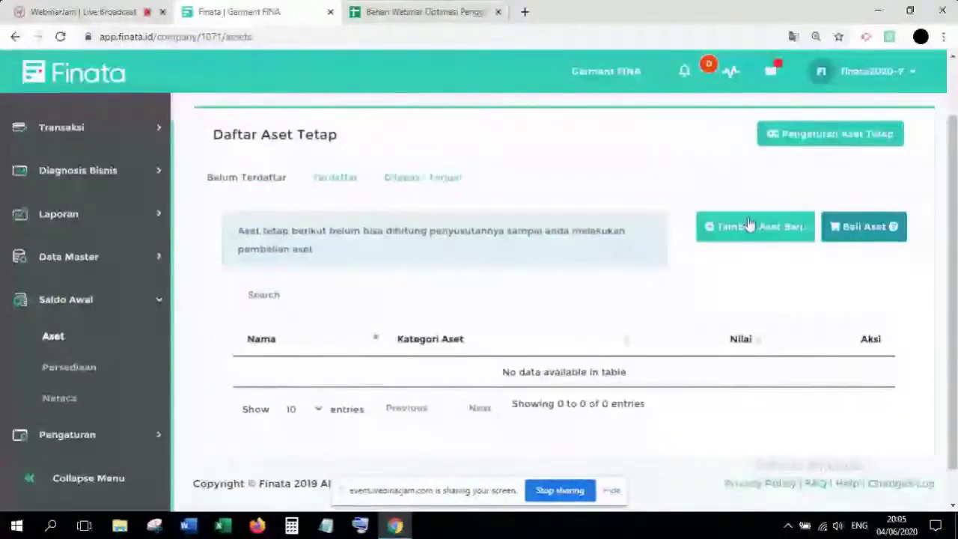
# Open the fixed asset settings, examine the Akun Laba Aset Tetap choices, and return to the asset list without changes
pyautogui.click(773, 151)
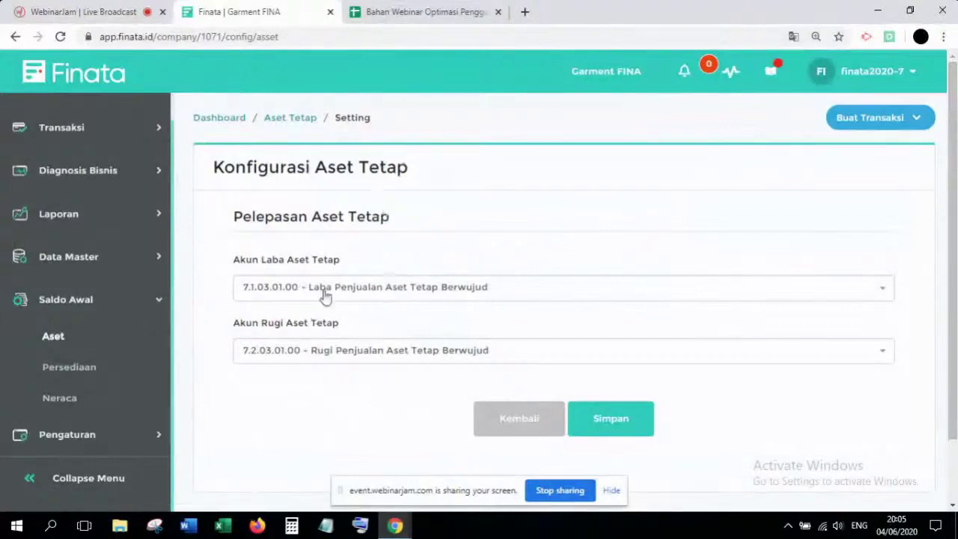
pyautogui.click(377, 287)
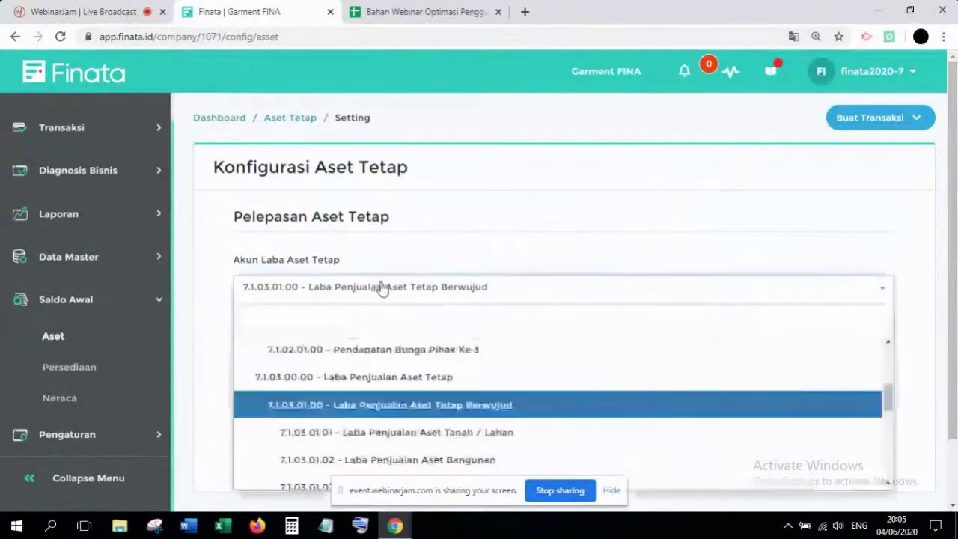
pyautogui.click(378, 290)
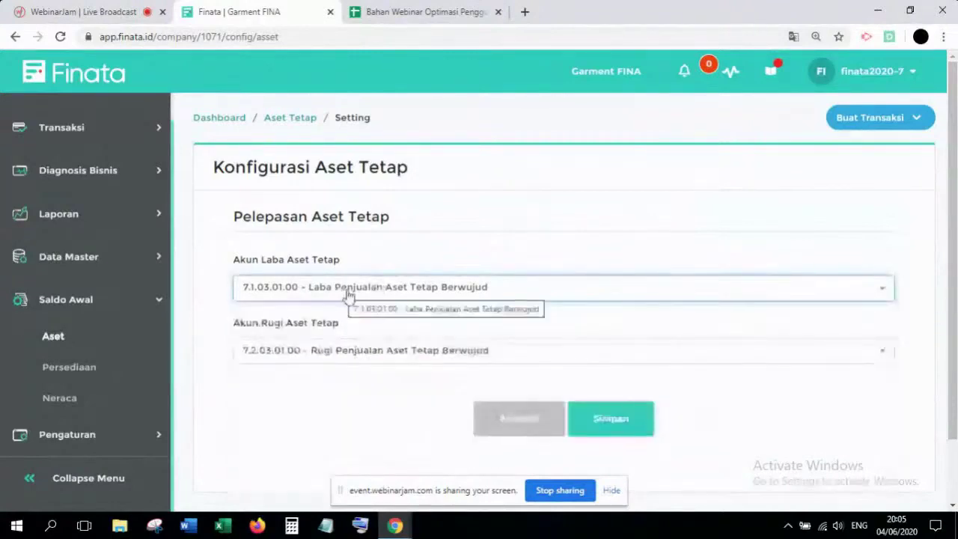
pyautogui.click(524, 413)
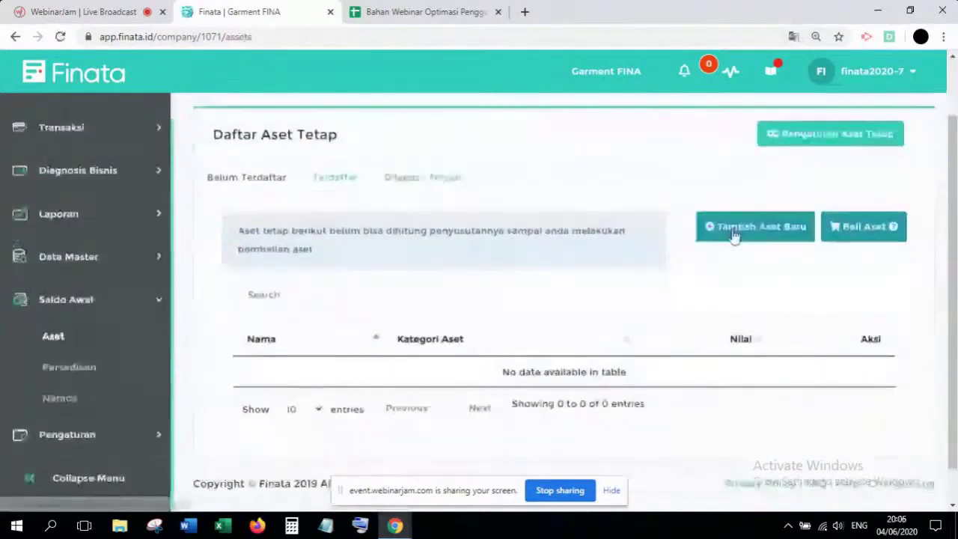
# Start a new fixed asset and leave its Kode blank for automatic numbering
pyautogui.click(734, 235)
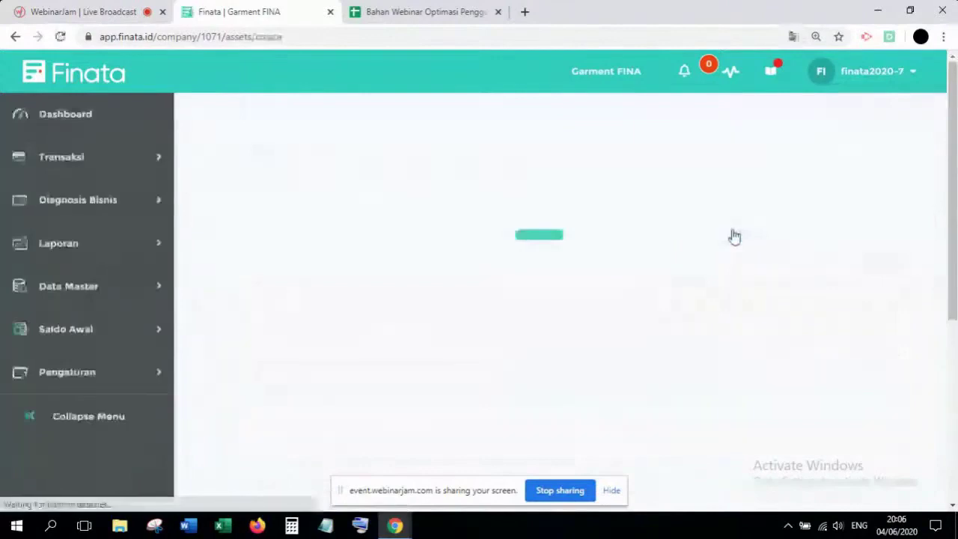
pyautogui.scroll(-1, 626, 209)
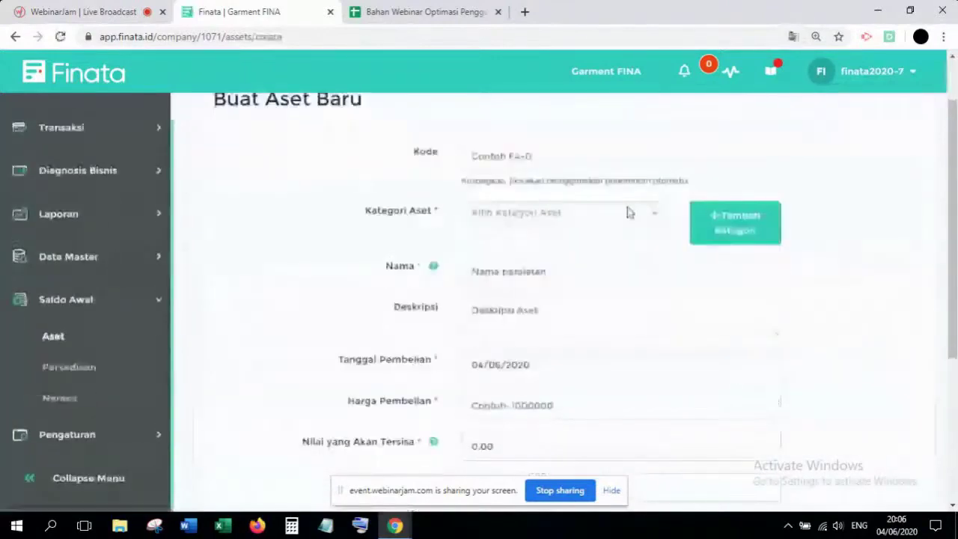
pyautogui.click(505, 156)
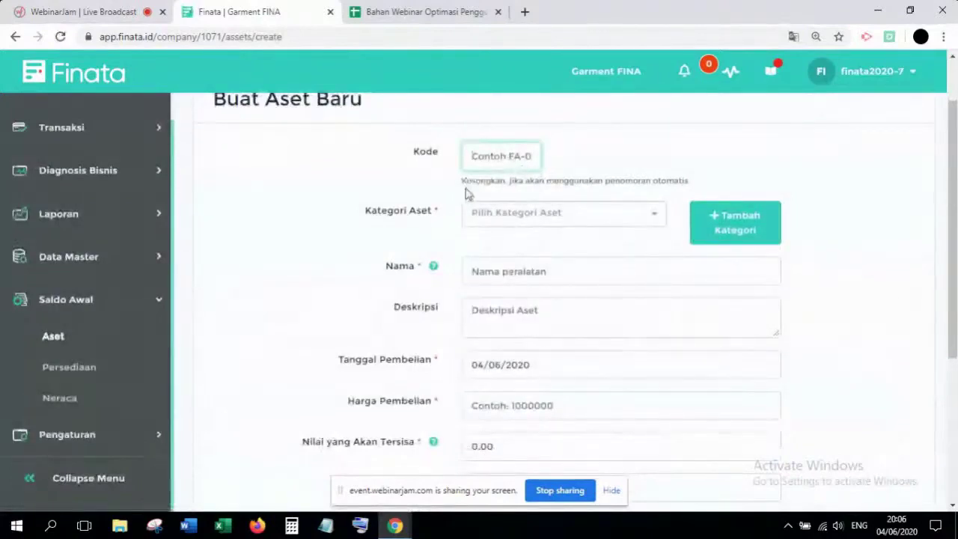
pyautogui.click(578, 156)
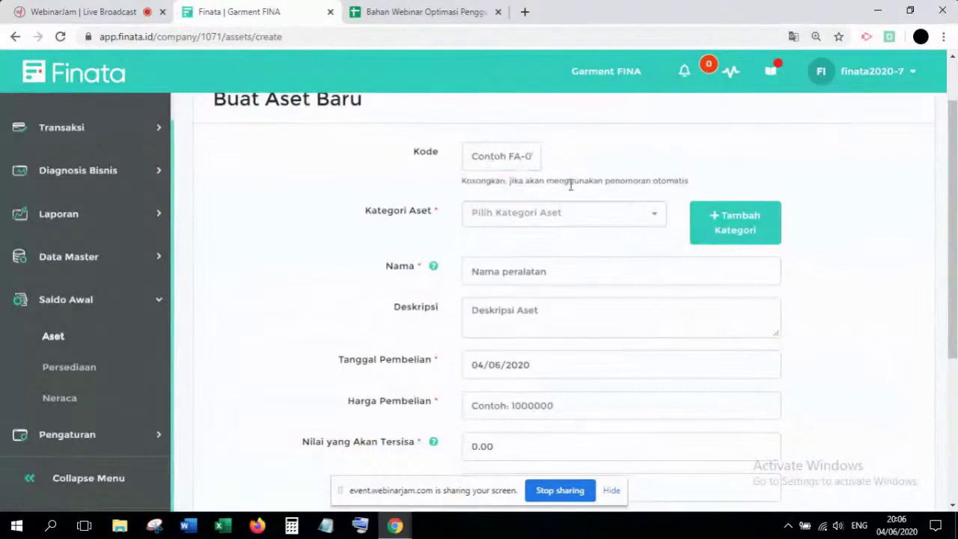
# Examine the Kategori Aset choices and the blank form for adding a category, and return to the new asset form
pyautogui.click(576, 215)
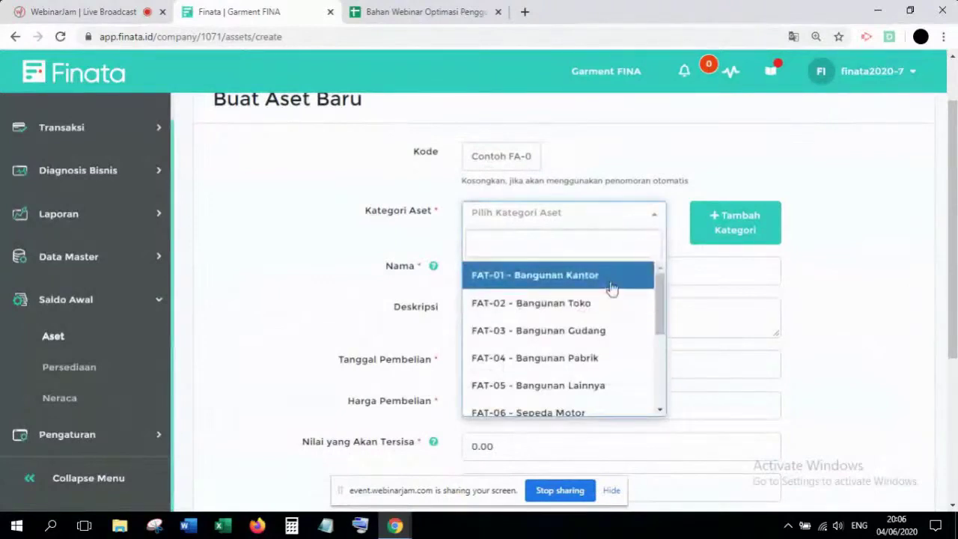
pyautogui.scroll(-2, 611, 289)
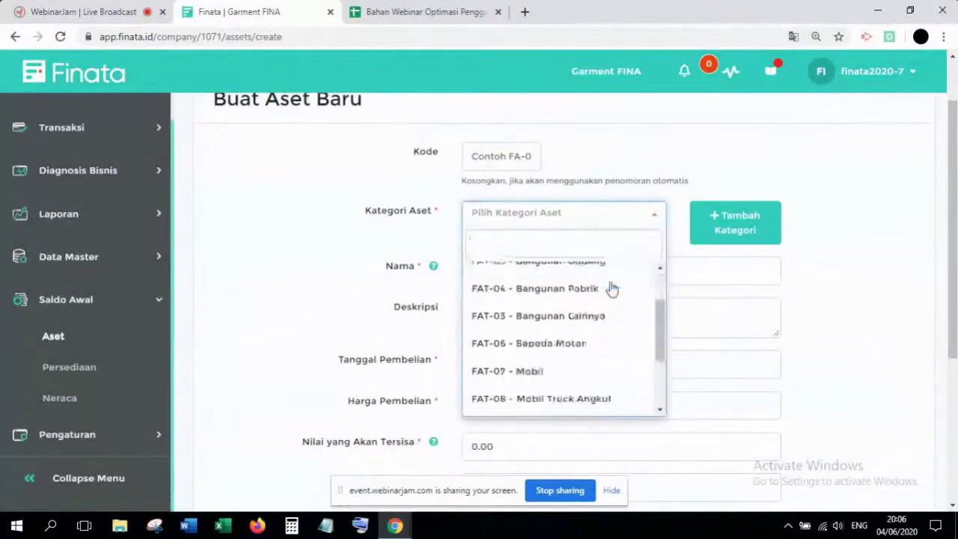
pyautogui.scroll(-3, 611, 287)
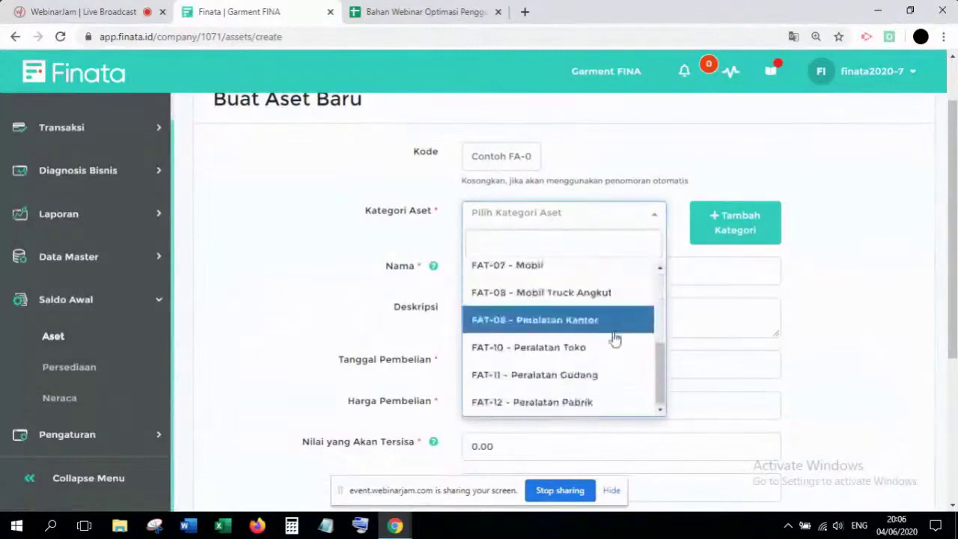
pyautogui.click(734, 234)
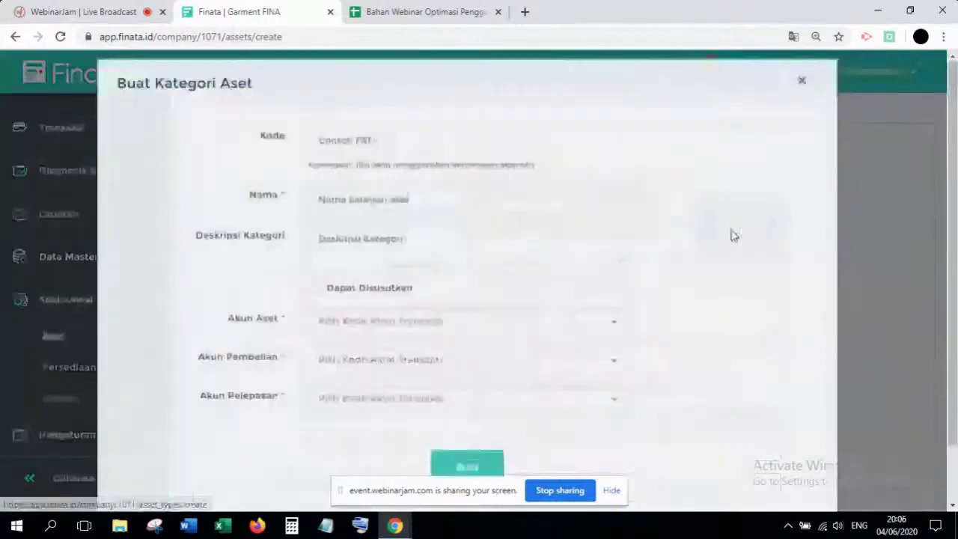
pyautogui.scroll(-1, 673, 320)
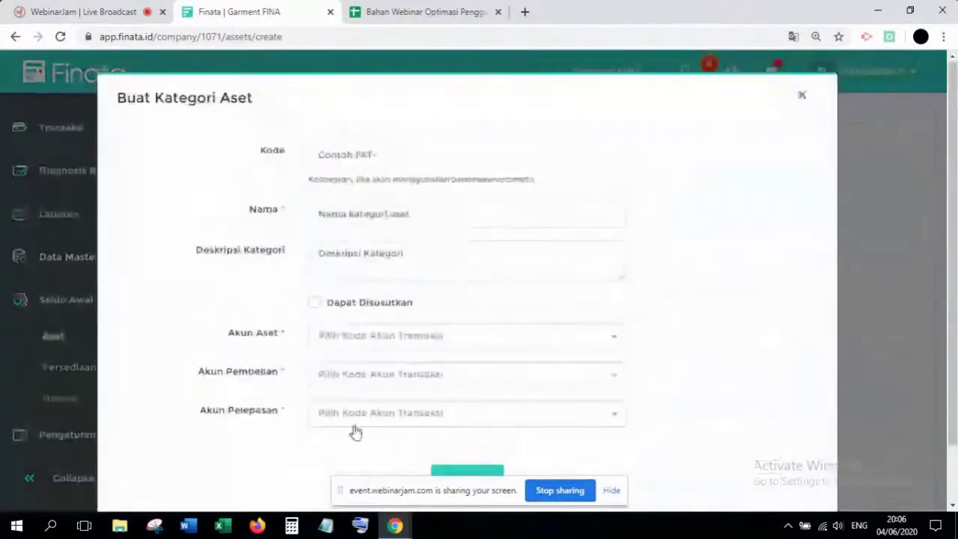
pyautogui.click(801, 98)
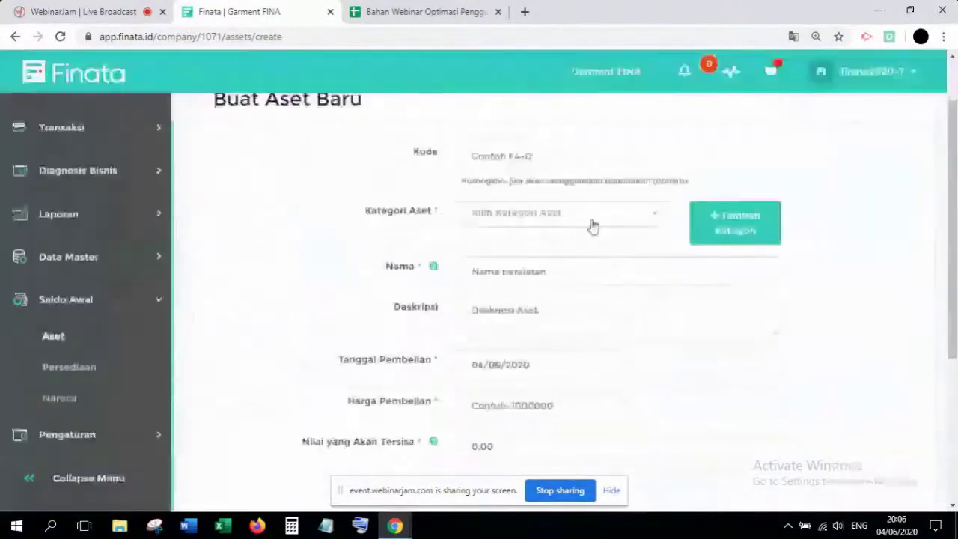
# Assign the new asset to category FAT-09 - Peralatan Kantor, name it Komputer, and leave its Deskripsi blank
pyautogui.click(592, 226)
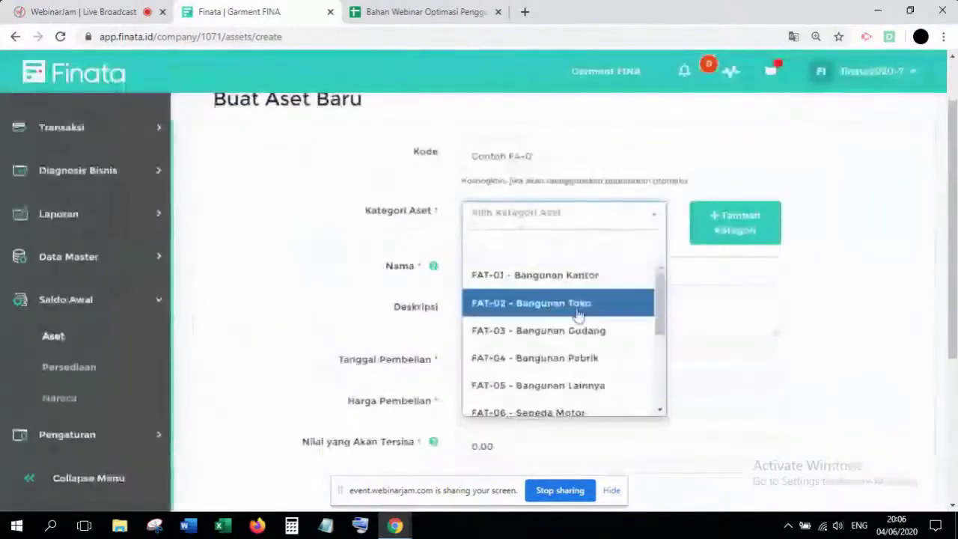
pyautogui.scroll(-1, 579, 314)
pyautogui.scroll(-2, 576, 315)
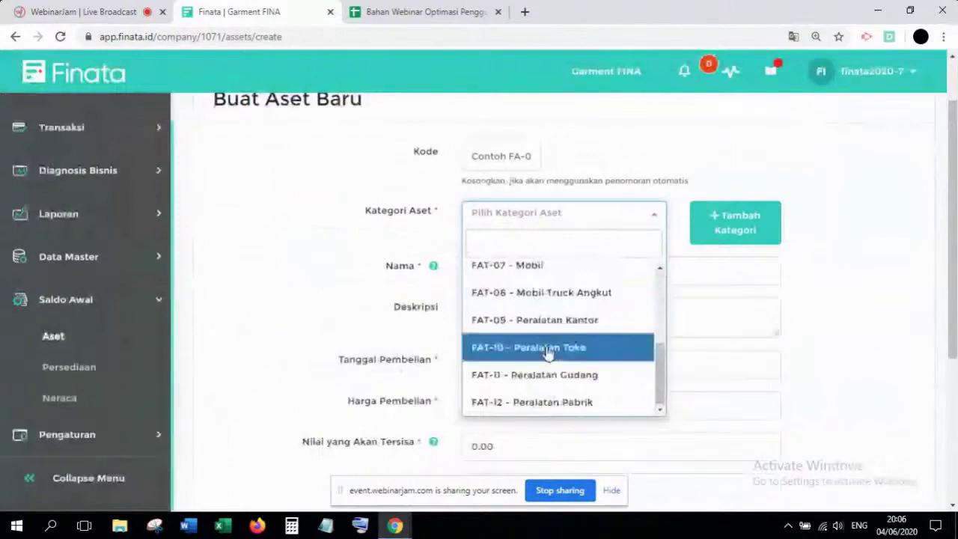
pyautogui.click(549, 320)
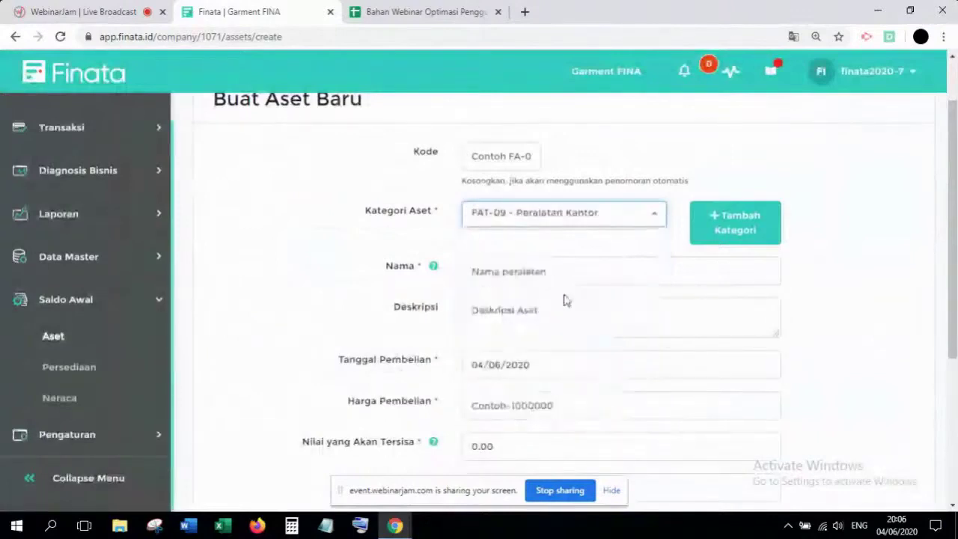
pyautogui.click(552, 276)
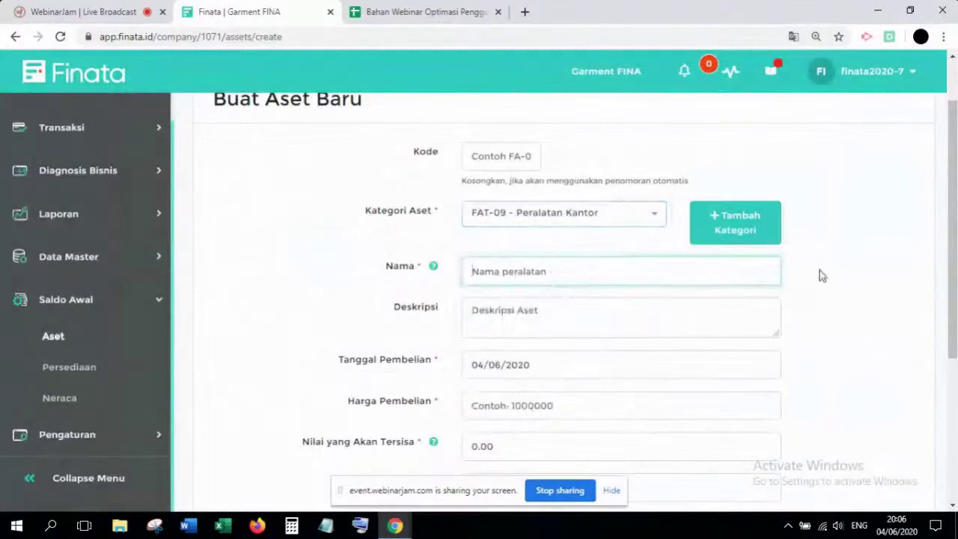
pyautogui.write('Komputer')
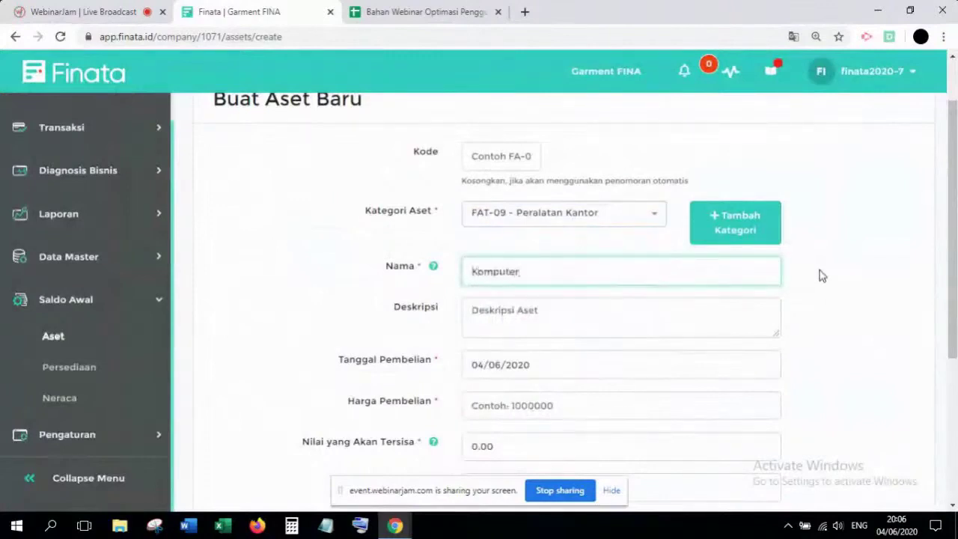
pyautogui.click(616, 307)
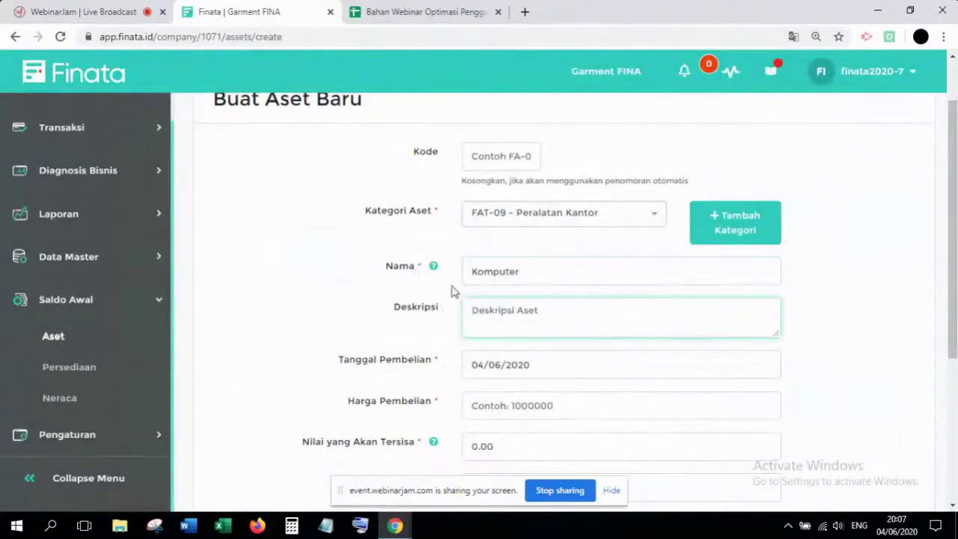
# Look up the computer's purchase date in the Stok dan Aset sheet and set Tanggal Pembelian to 01/01/2019 in Finata
pyautogui.scroll(-1, 452, 292)
pyautogui.scroll(-3, 451, 292)
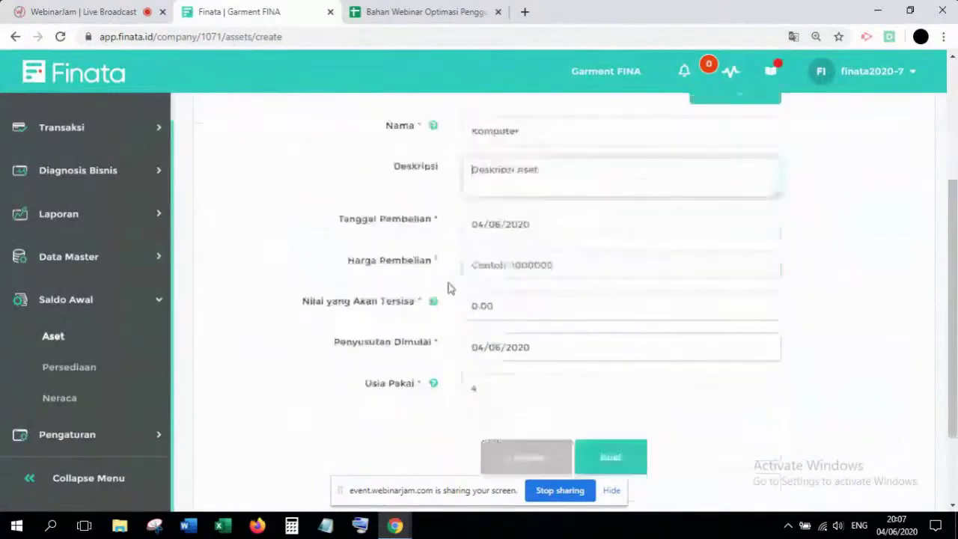
pyautogui.click(544, 227)
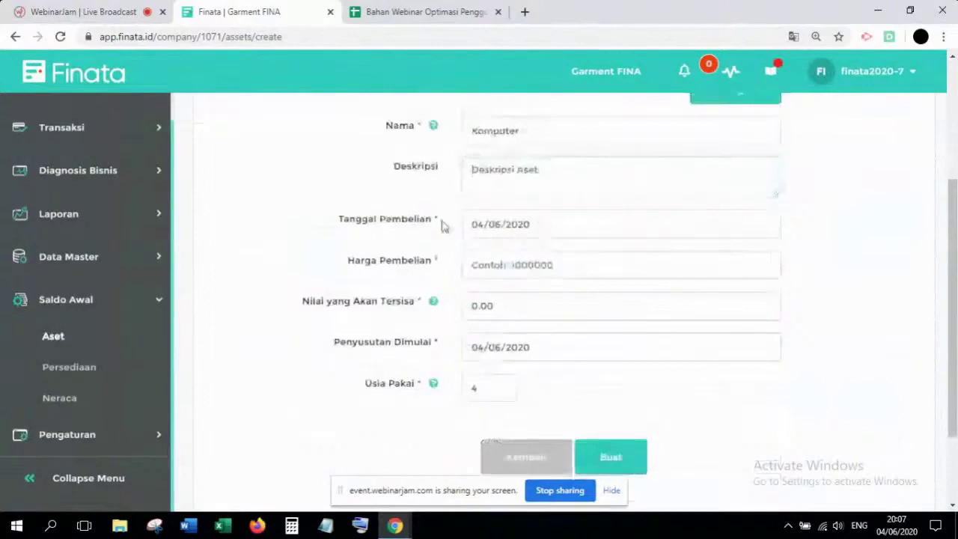
pyautogui.click(421, 11)
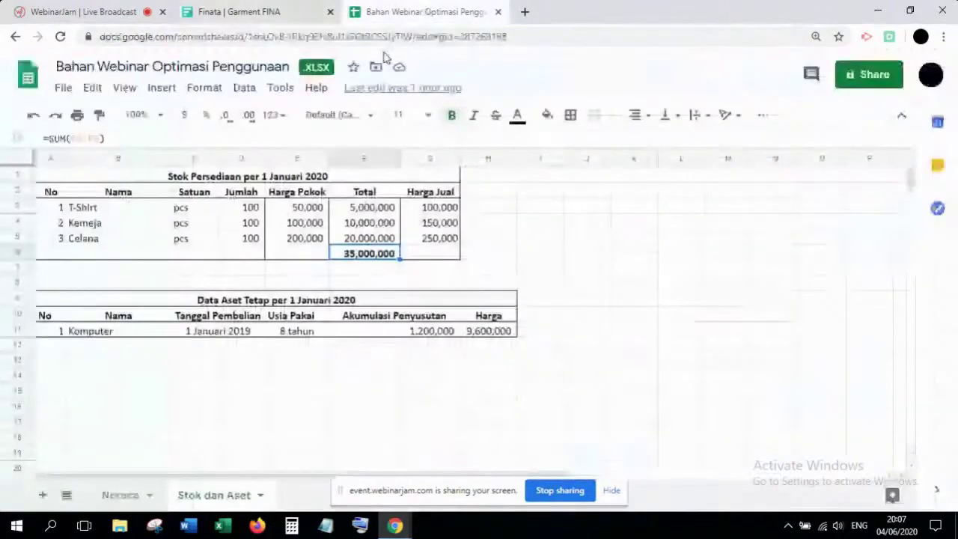
pyautogui.click(270, 303)
pyautogui.click(231, 336)
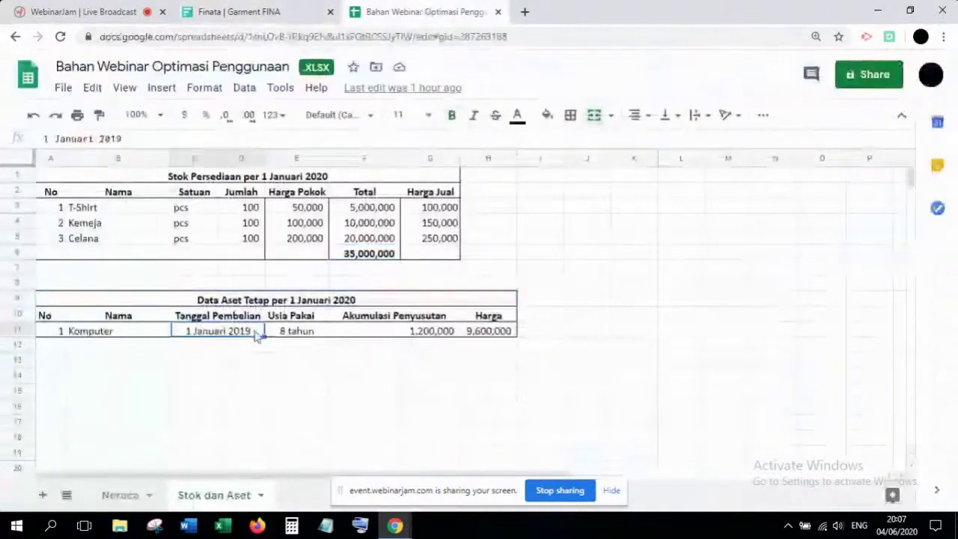
pyautogui.hotkey('ctrl', 'shift', 'Tab')
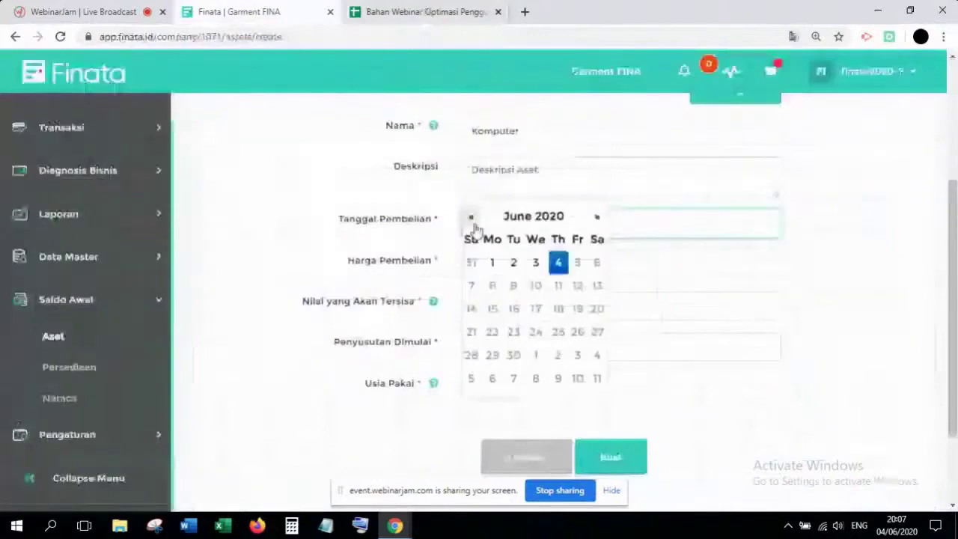
pyautogui.click(534, 215)
pyautogui.click(471, 216)
pyautogui.click(481, 250)
pyautogui.click(513, 262)
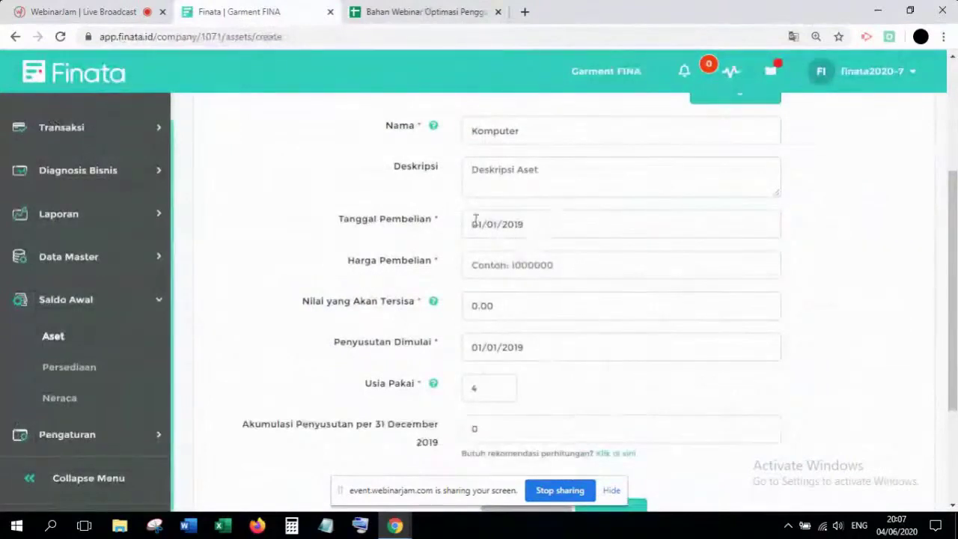
# Check the computer's Harga in the spreadsheet and enter 9,600,000 as Harga Pembelian in Finata
pyautogui.click(513, 267)
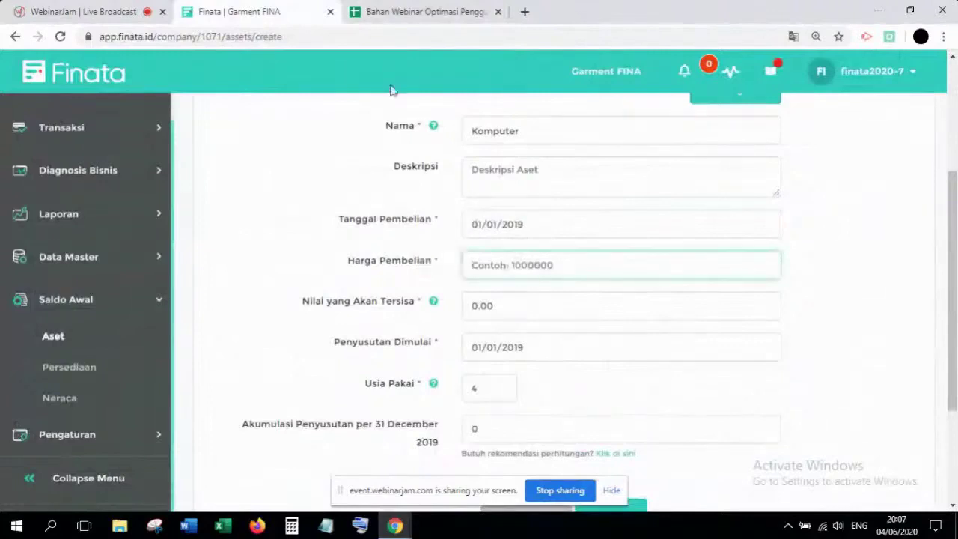
pyautogui.click(421, 12)
pyautogui.hotkey('ctrl', 'shift', 'Tab')
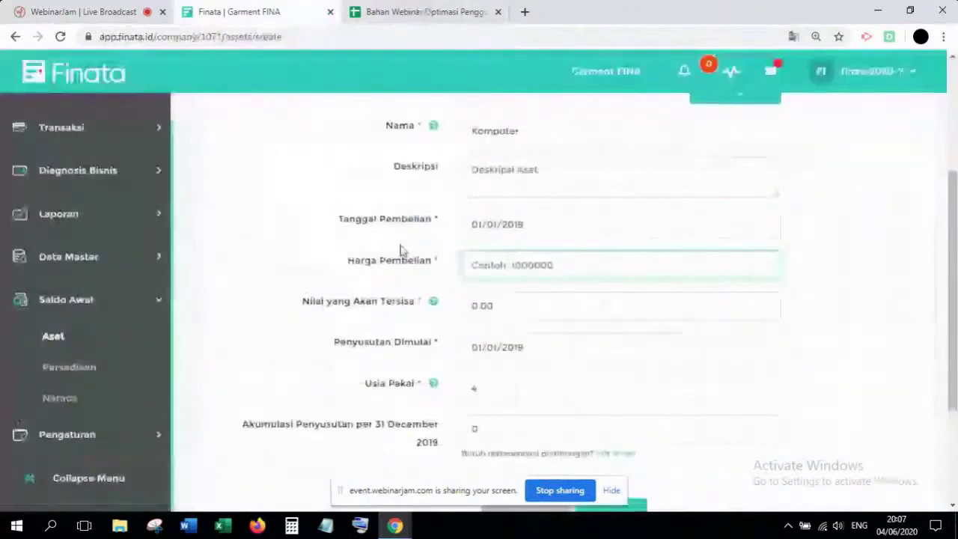
pyautogui.write('9600000')
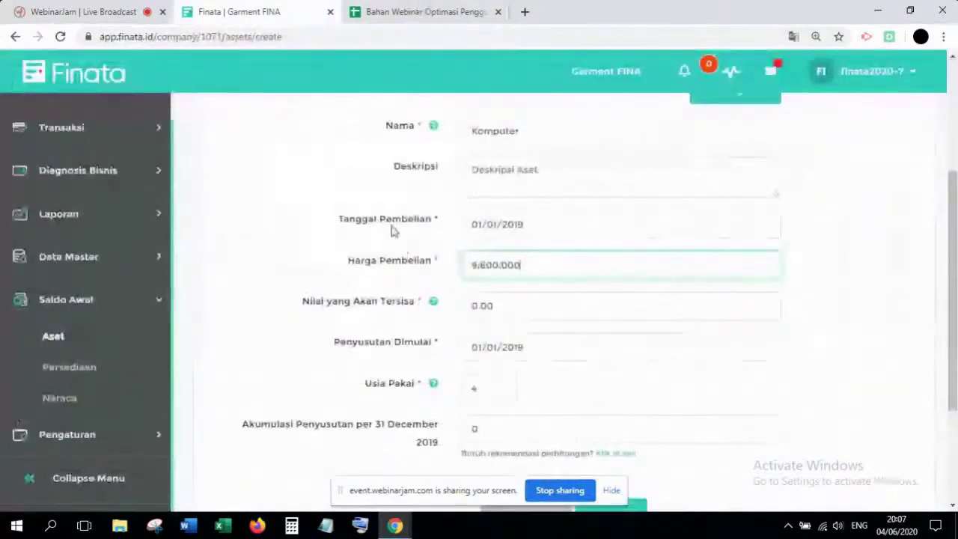
pyautogui.click(393, 230)
pyautogui.press('Tab')
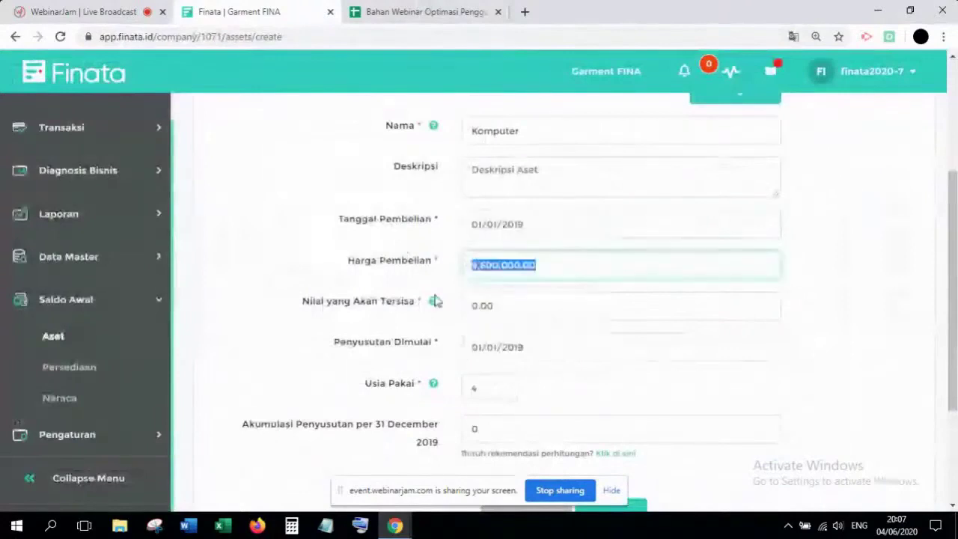
# Read the help notes for Nilai yang Akan Tersisa and Usia Pakai, and review the asset form's entries without changes
pyautogui.moveTo(434, 301)
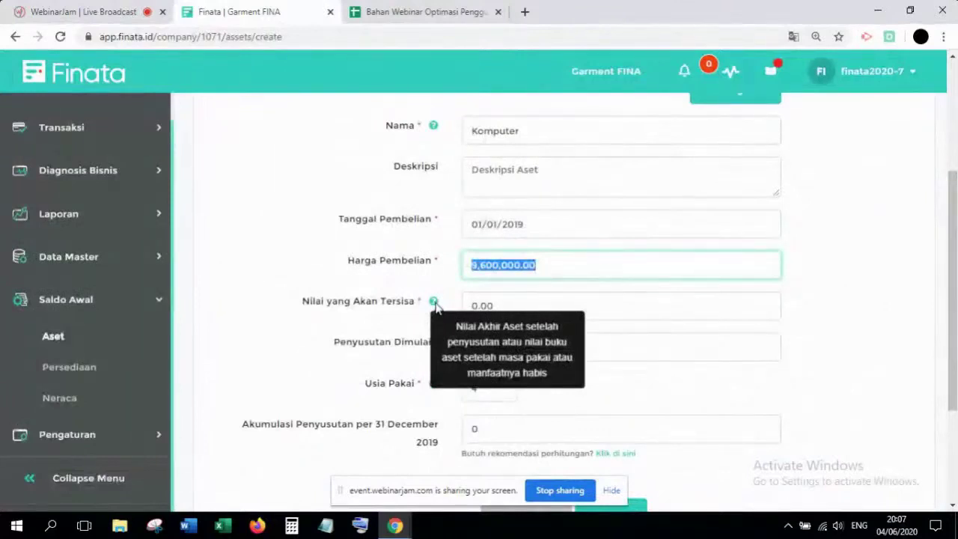
pyautogui.click(447, 287)
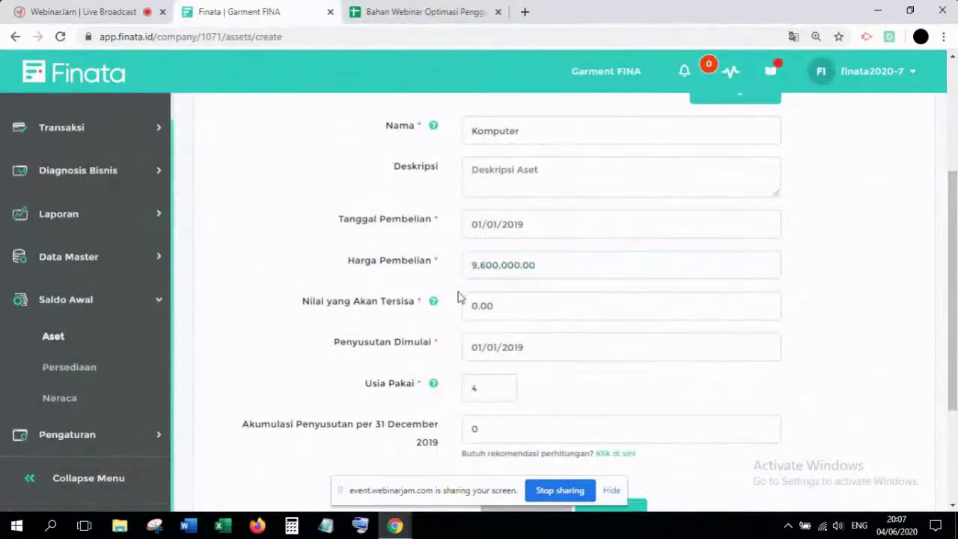
pyautogui.scroll(-1, 458, 332)
pyautogui.scroll(-1, 540, 279)
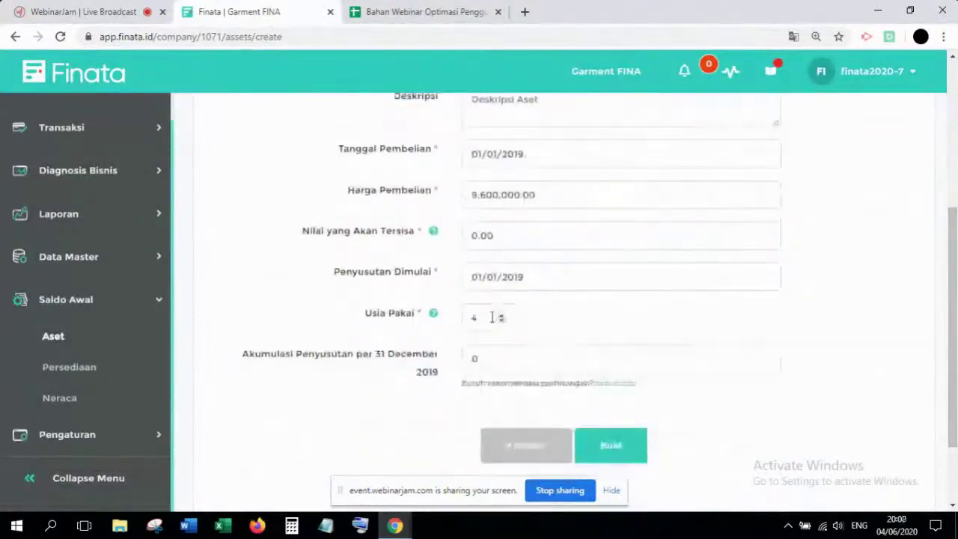
pyautogui.moveTo(434, 314)
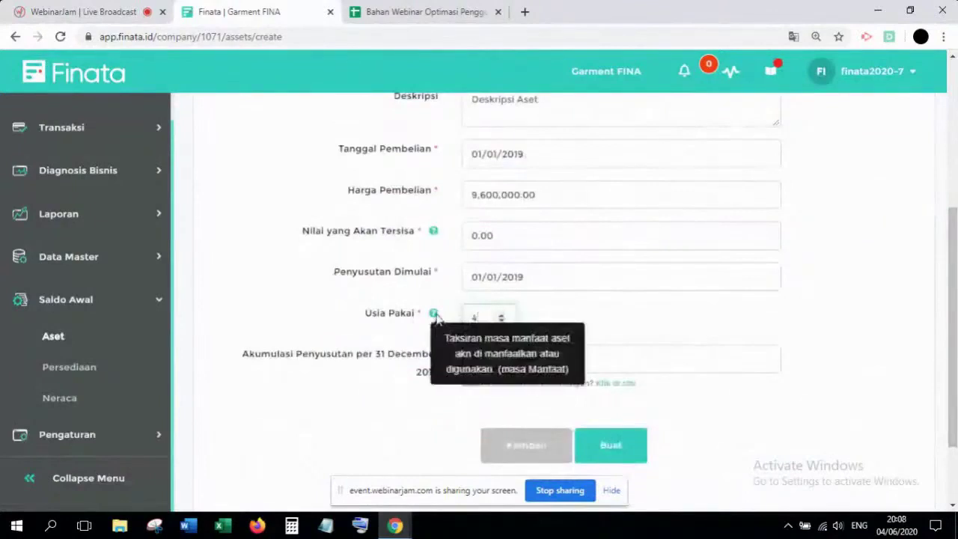
pyautogui.click(476, 320)
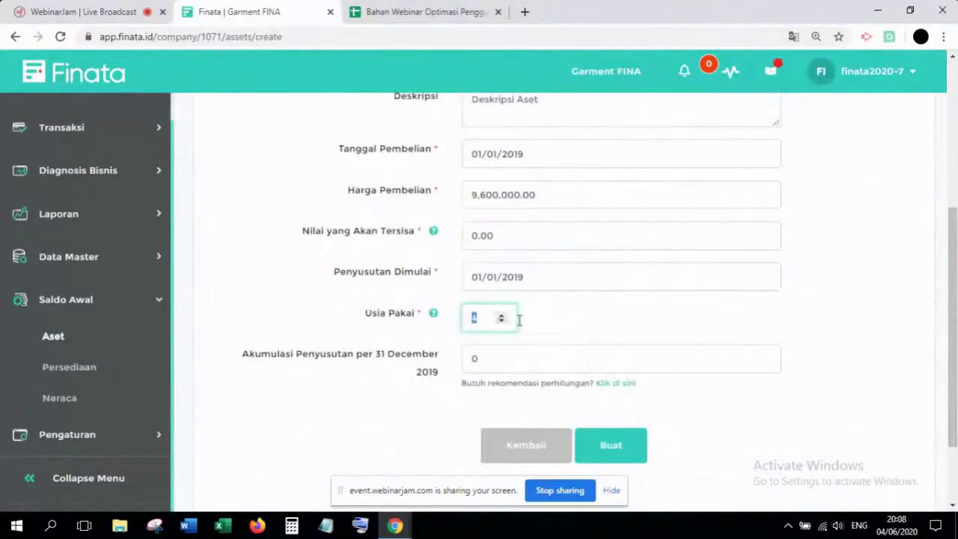
pyautogui.click(554, 322)
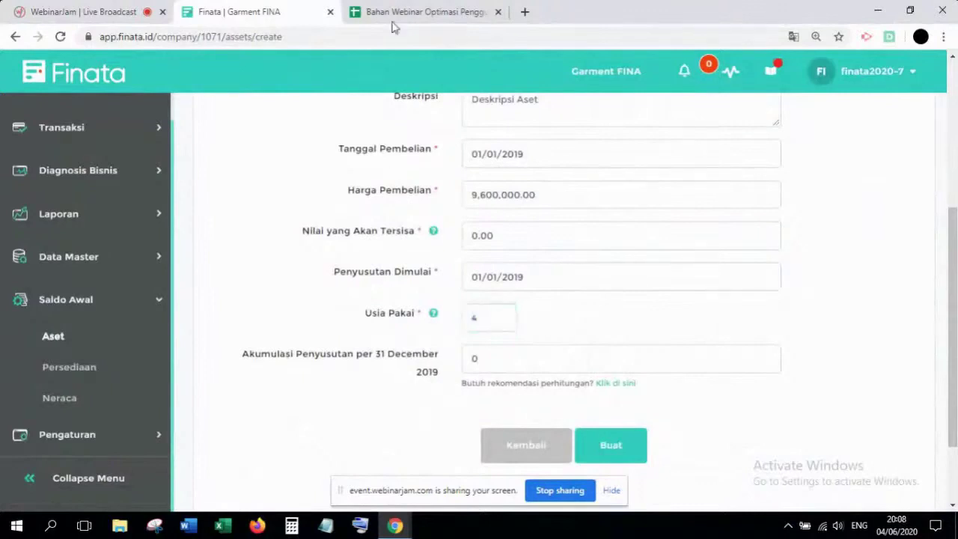
pyautogui.scroll(2, 347, 242)
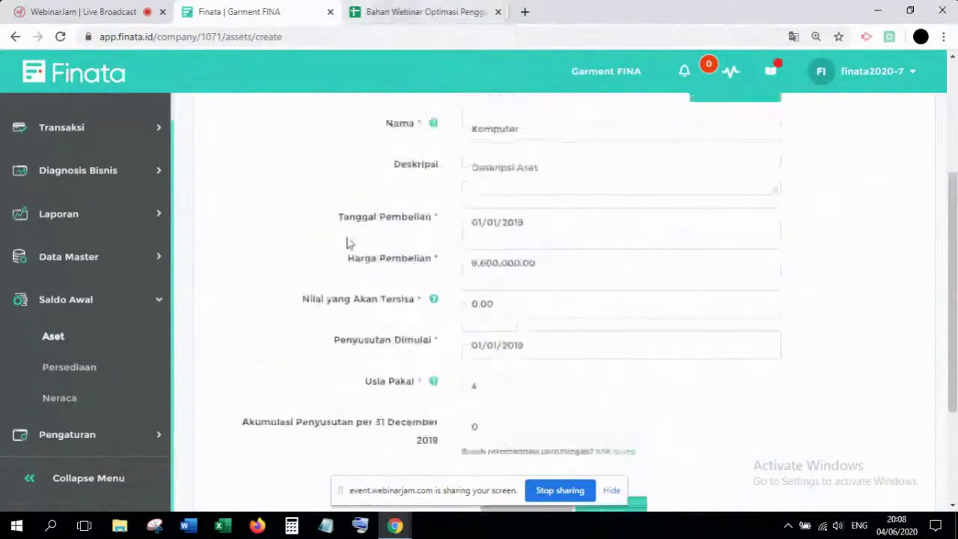
pyautogui.scroll(3, 347, 241)
pyautogui.scroll(-5, 440, 245)
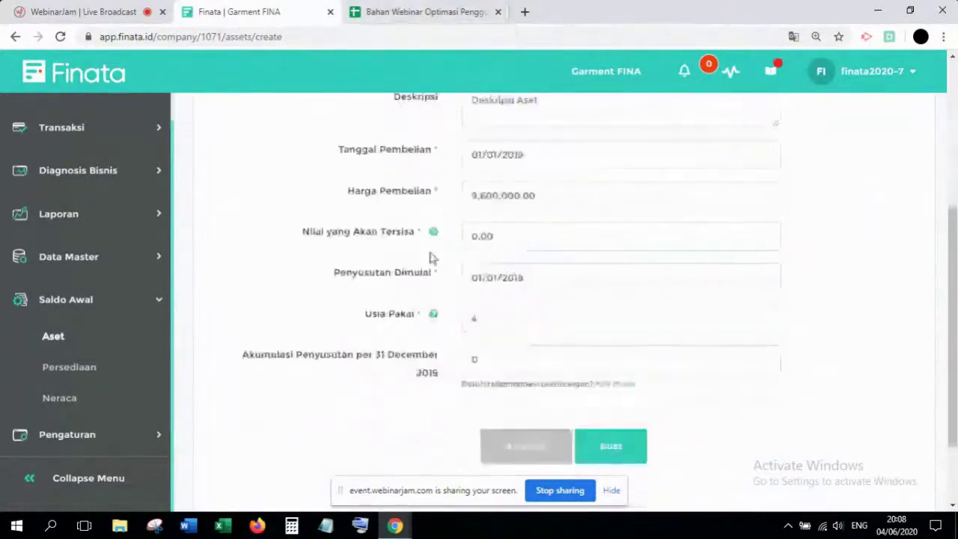
pyautogui.scroll(6, 430, 257)
pyautogui.scroll(-6, 397, 269)
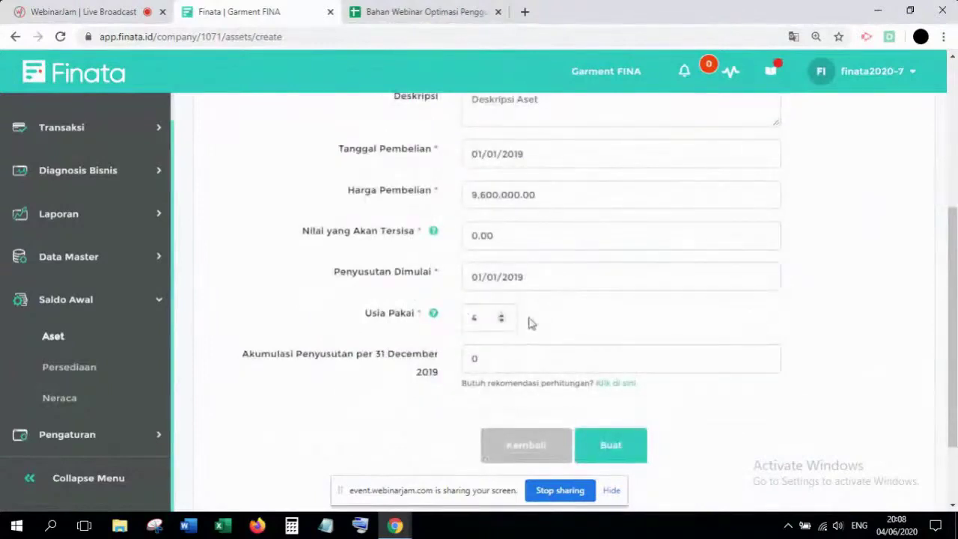
# Check the computer's useful life in the Stok dan Aset sheet and set Usia Pakai to 8 in Finata
pyautogui.click(410, 9)
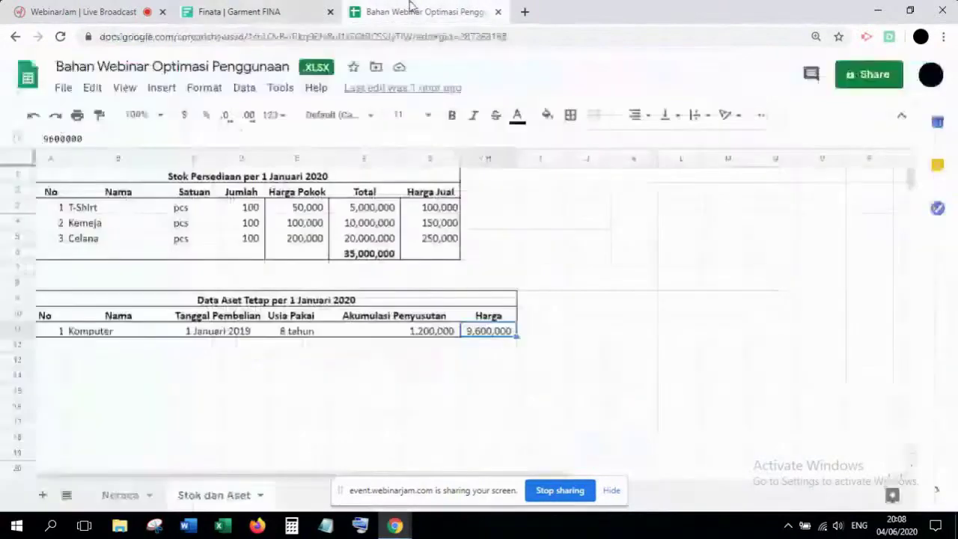
pyautogui.hotkey('ctrl', 'shift', 'Tab')
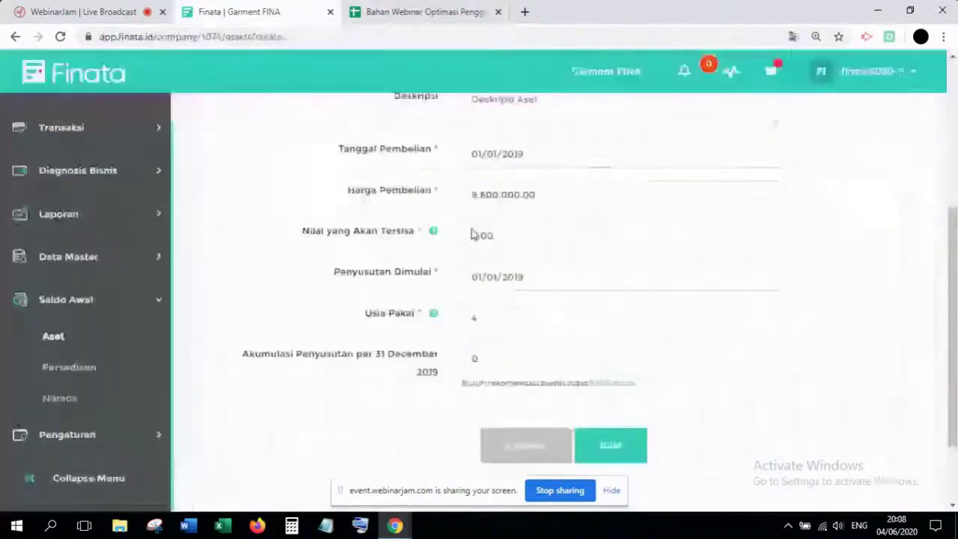
pyautogui.doubleClick(463, 315)
pyautogui.write('6')
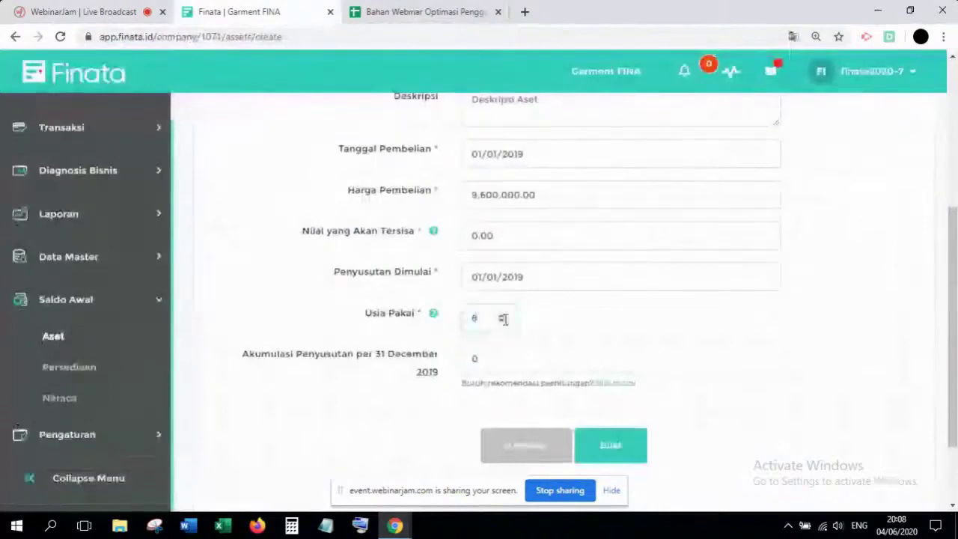
pyautogui.click(475, 354)
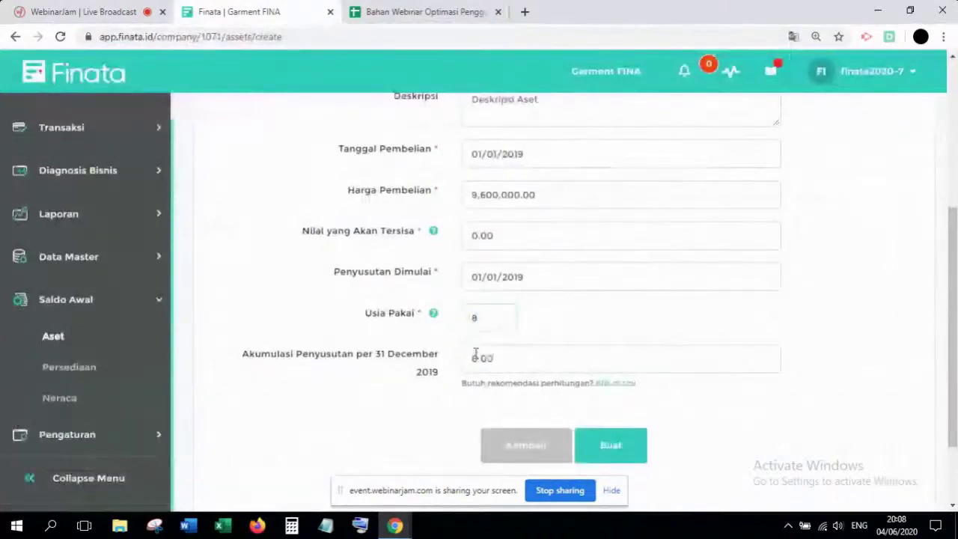
# Set Akumulasi Penyusutan per 31 December 2019 to 1,200,000 and compare it with the computer's accumulated depreciation in the spreadsheet
pyautogui.scroll(-1, 410, 364)
pyautogui.scroll(-2, 410, 364)
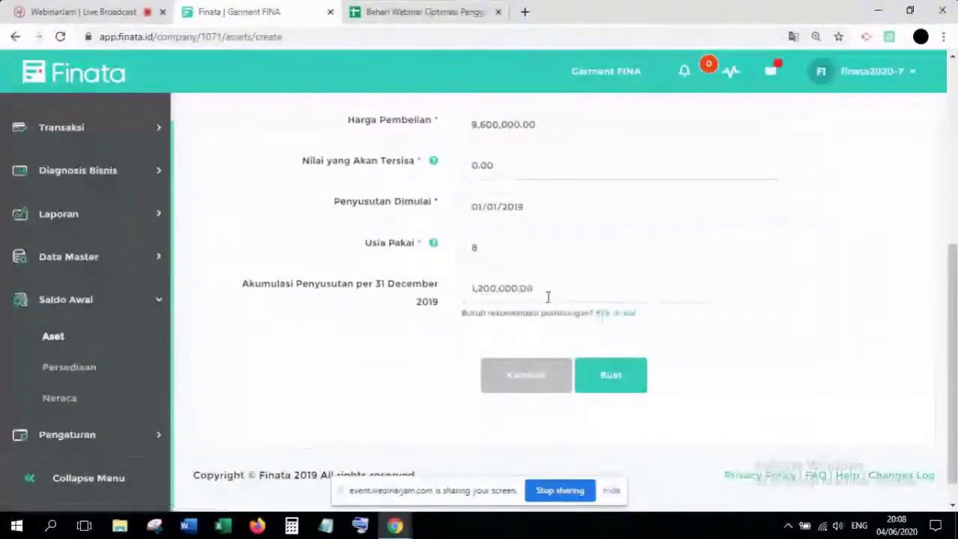
pyautogui.moveTo(547, 297); pyautogui.dragTo(491, 288)
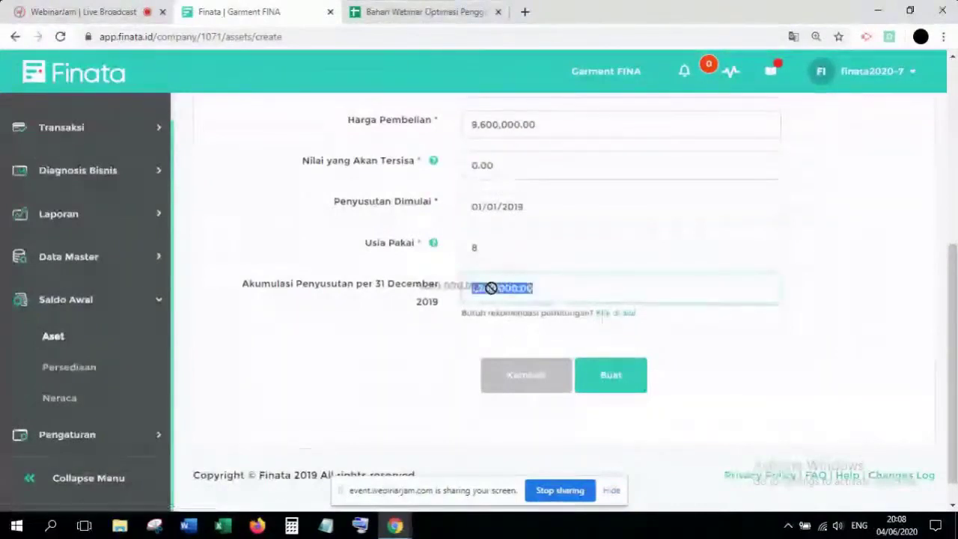
pyautogui.click(397, 7)
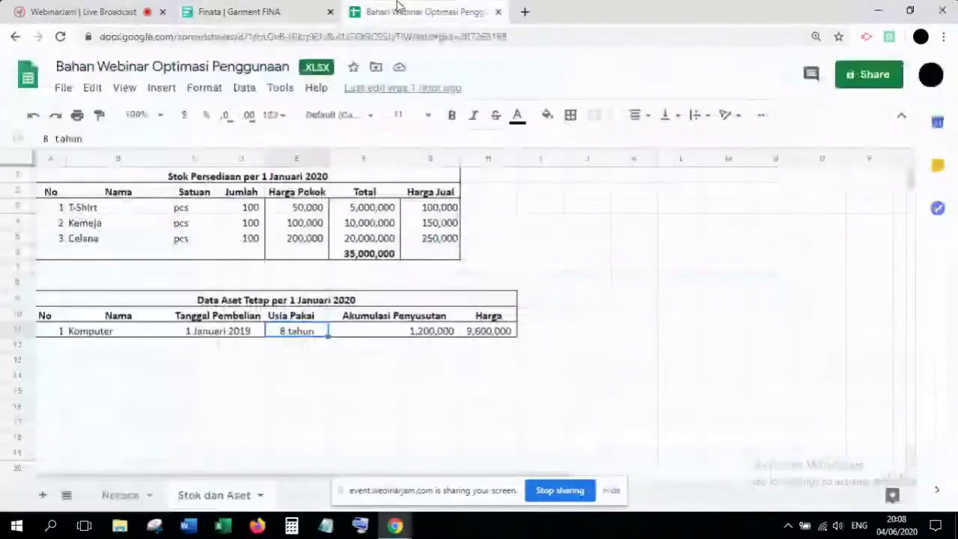
pyautogui.press('Right')
pyautogui.click(257, 7)
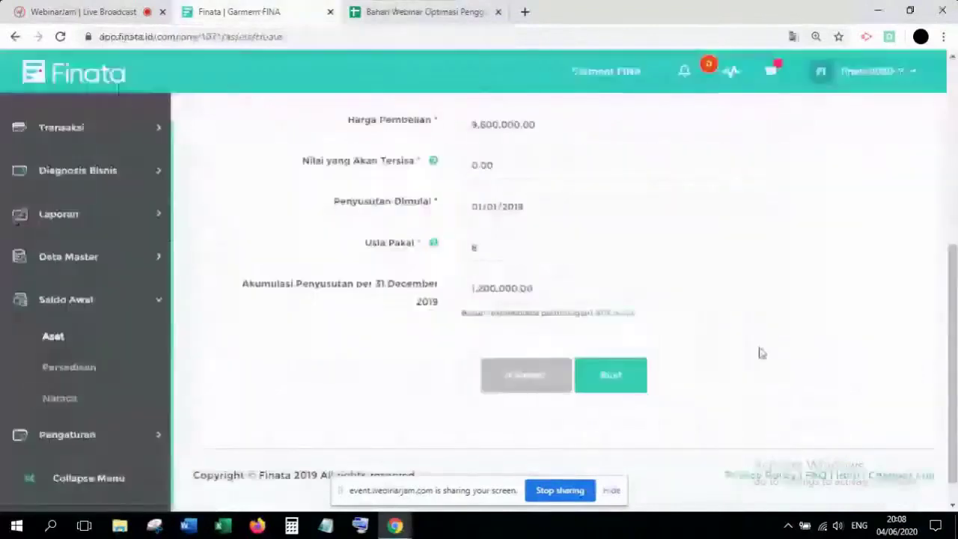
# Review the Komputer asset's entries and create the asset
pyautogui.scroll(1, 818, 327)
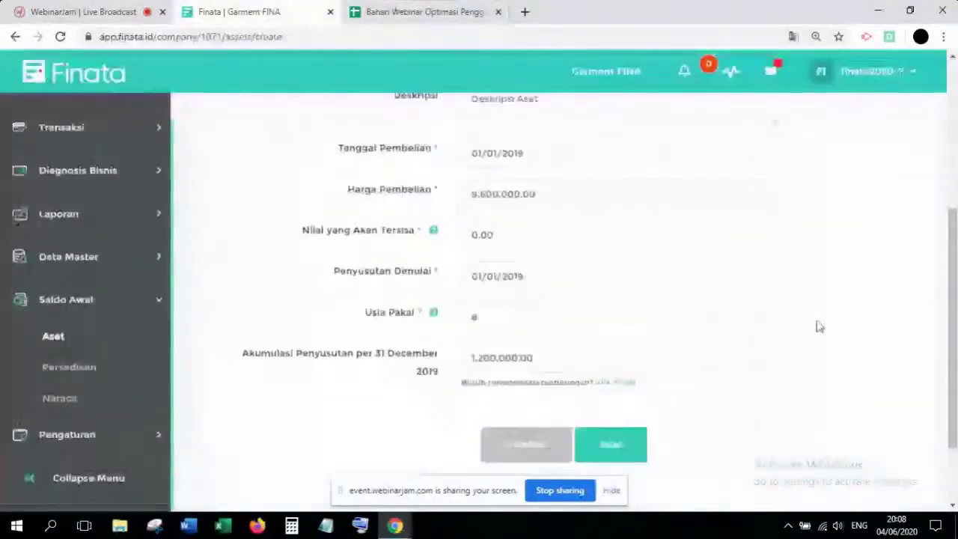
pyautogui.scroll(-2, 819, 327)
pyautogui.click(648, 357)
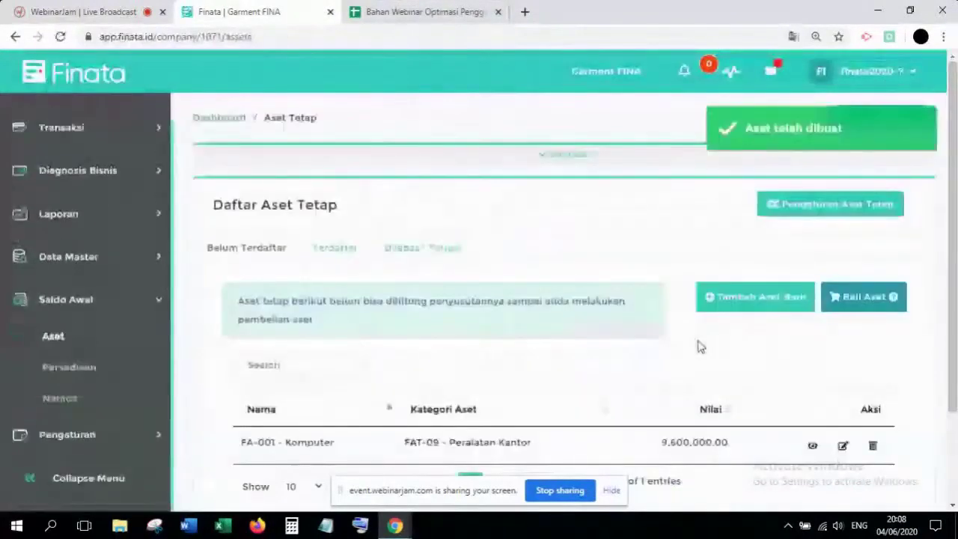
# Compare the Belum Terdaftar and Terdaftar lists of Daftar Aset Tetap to see where the Komputer asset stands
pyautogui.scroll(-1, 700, 347)
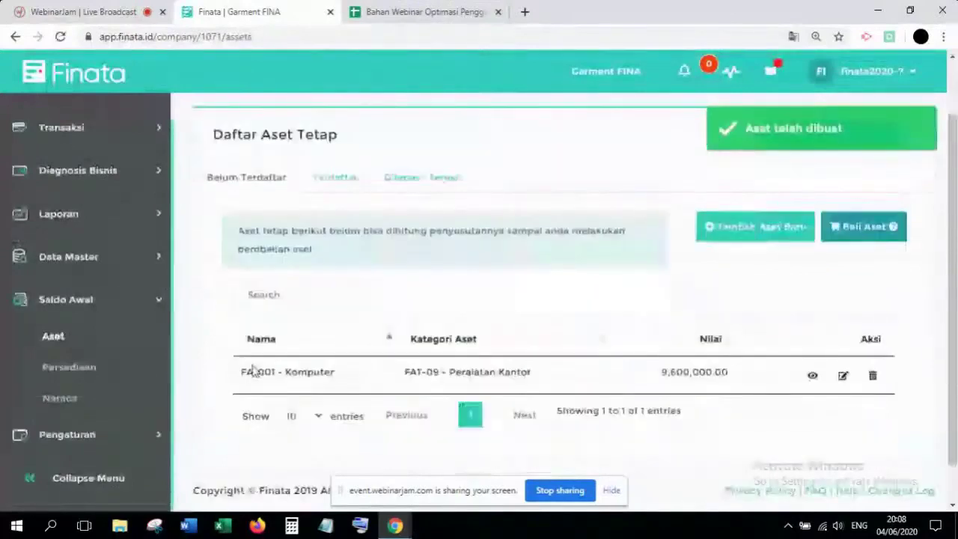
pyautogui.moveTo(253, 369); pyautogui.dragTo(356, 383)
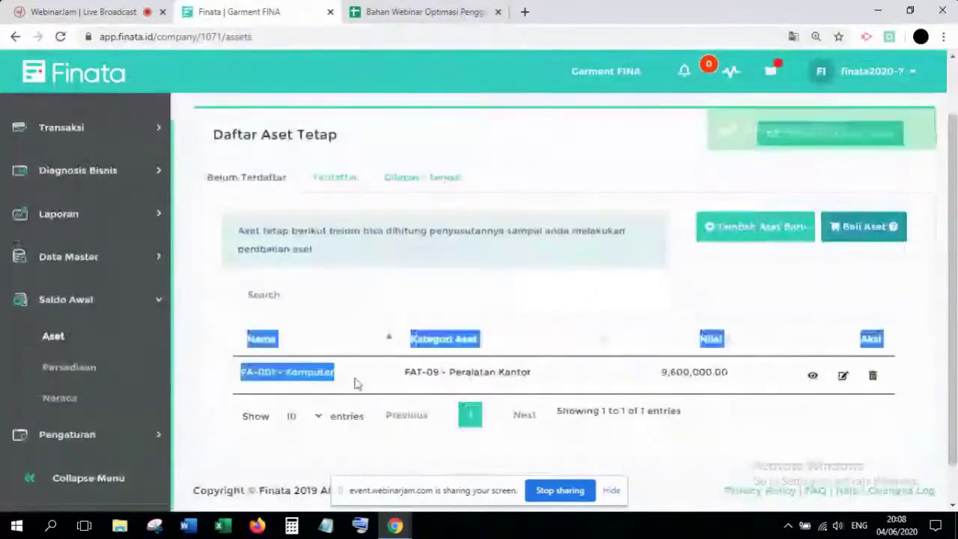
pyautogui.click(200, 196)
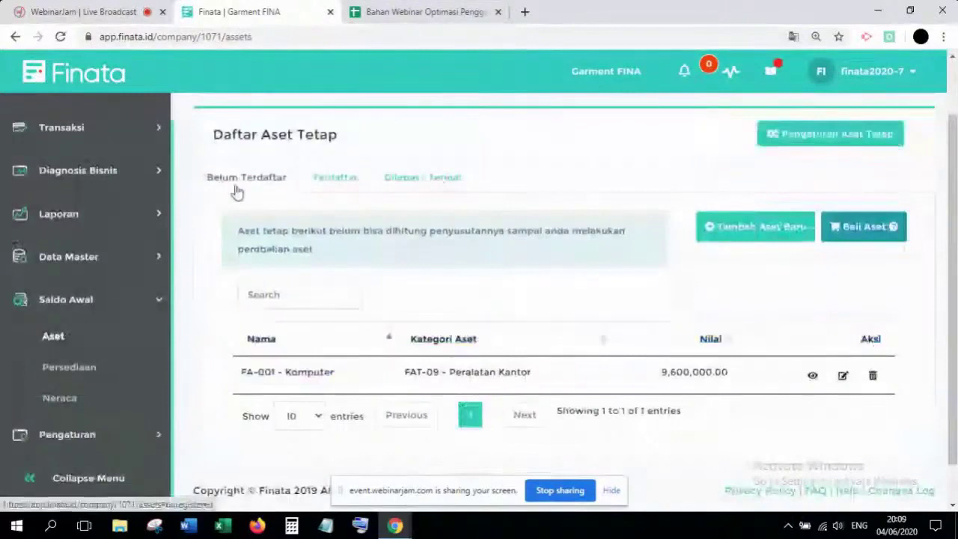
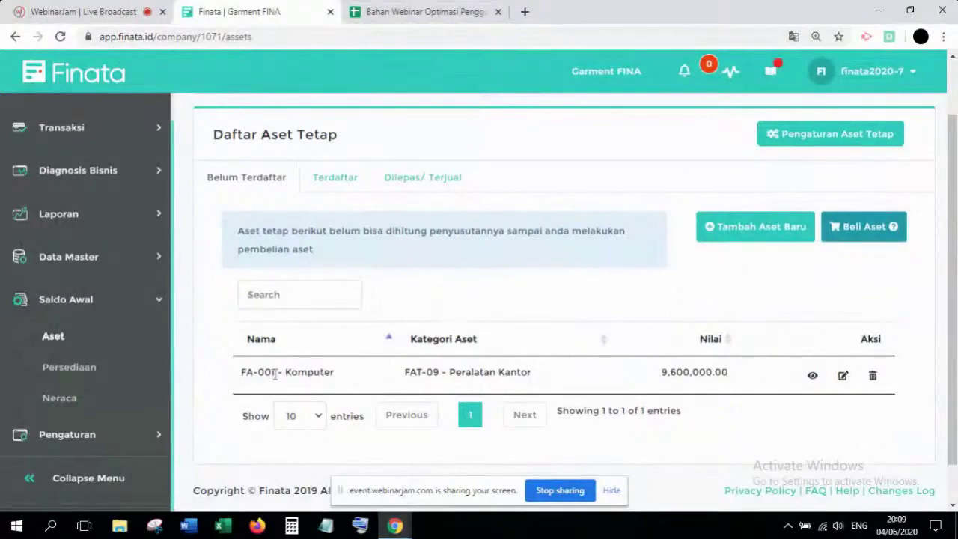
pyautogui.moveTo(238, 374); pyautogui.dragTo(355, 383)
pyautogui.click(355, 382)
pyautogui.click(331, 183)
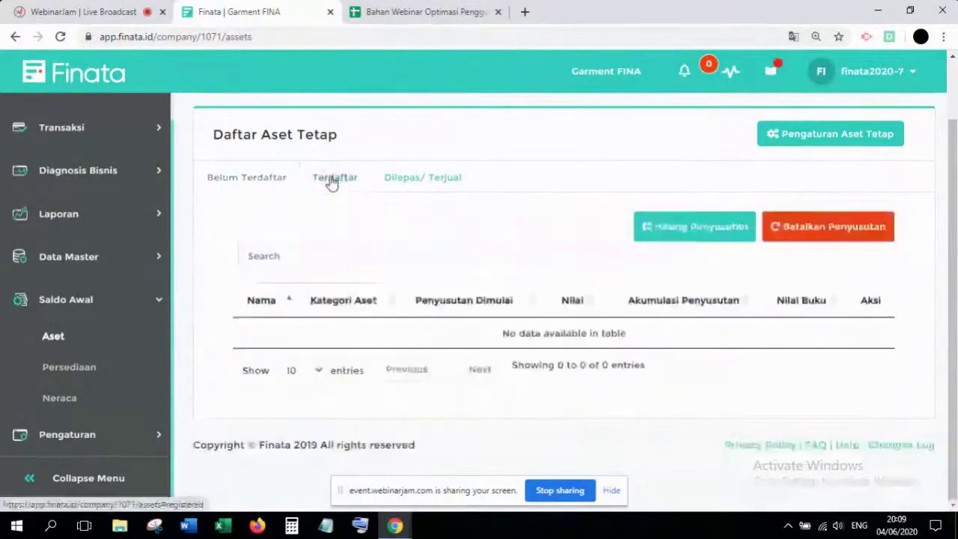
pyautogui.click(298, 182)
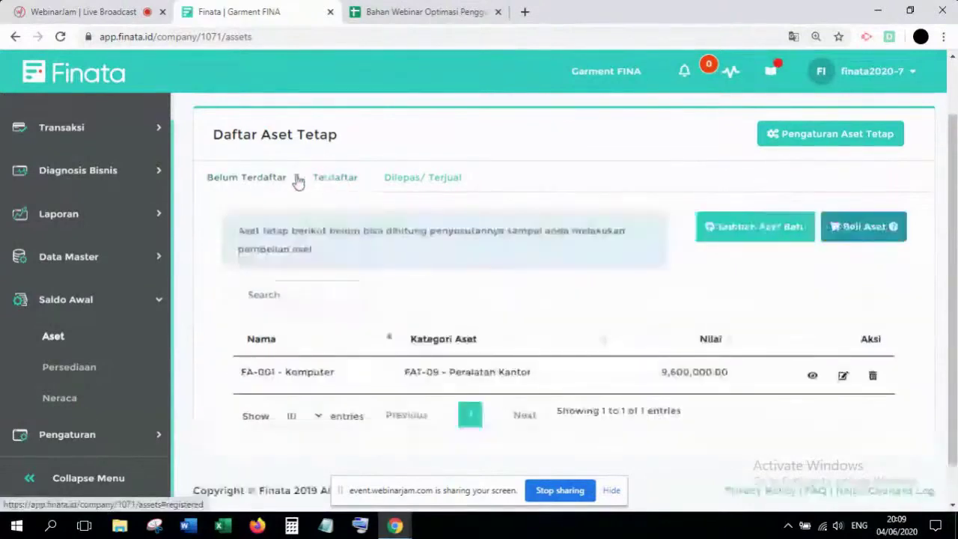
# Start a Beli Aset entry and choose FA-001 - Komputer as the Aset Tetap
pyautogui.click(865, 234)
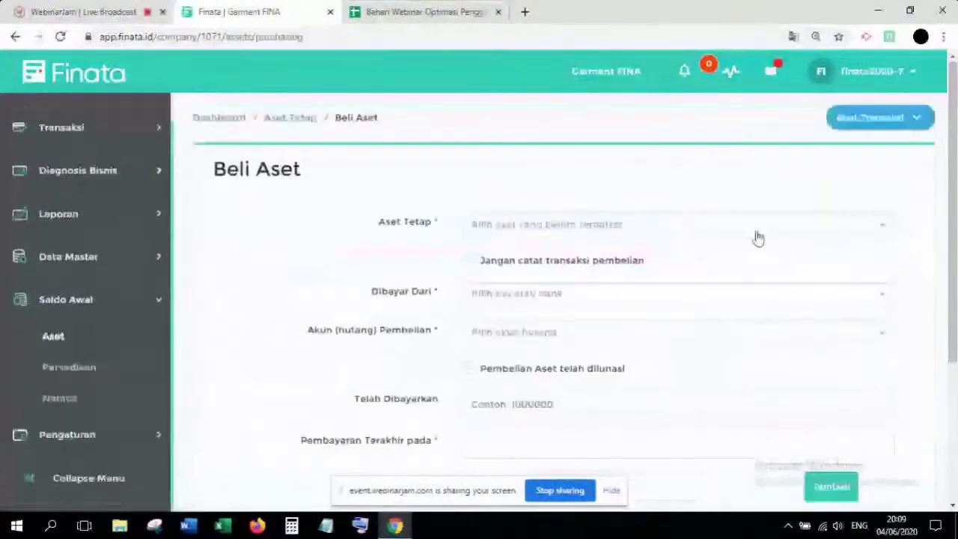
pyautogui.scroll(-1, 335, 236)
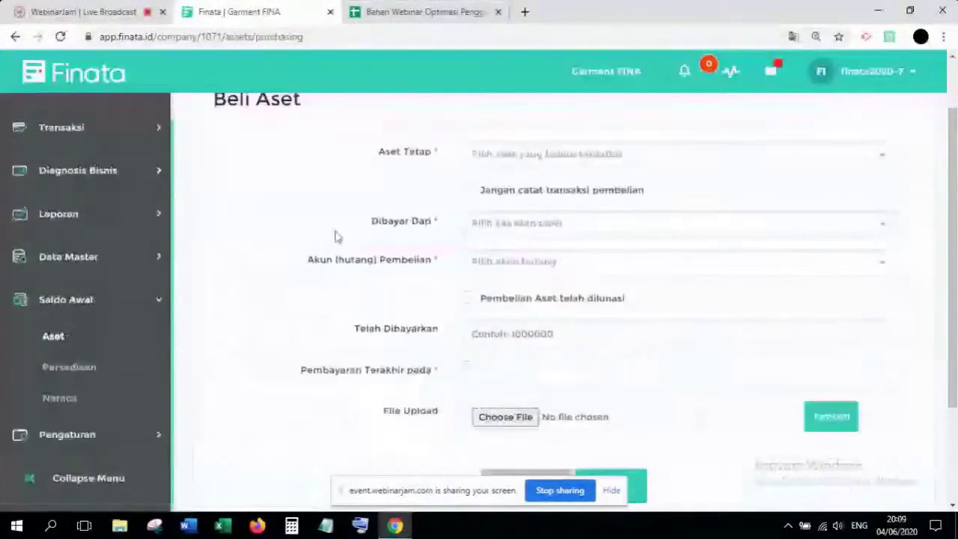
pyautogui.click(459, 157)
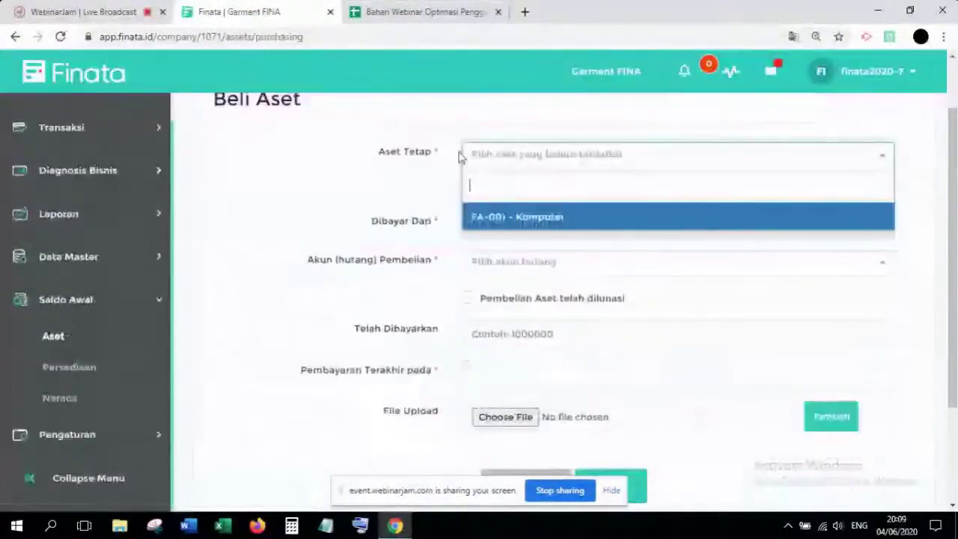
pyautogui.click(529, 221)
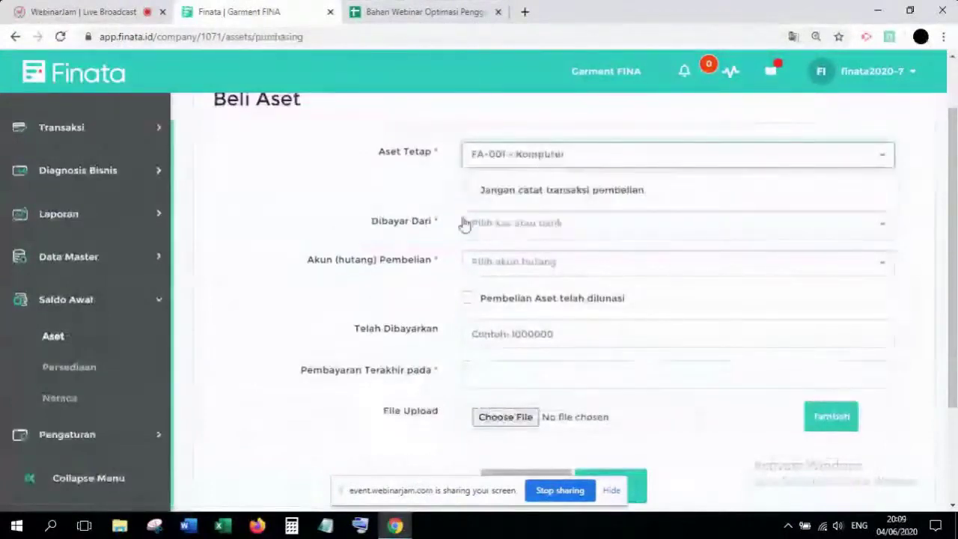
pyautogui.scroll(1, 389, 217)
pyautogui.scroll(-1, 389, 217)
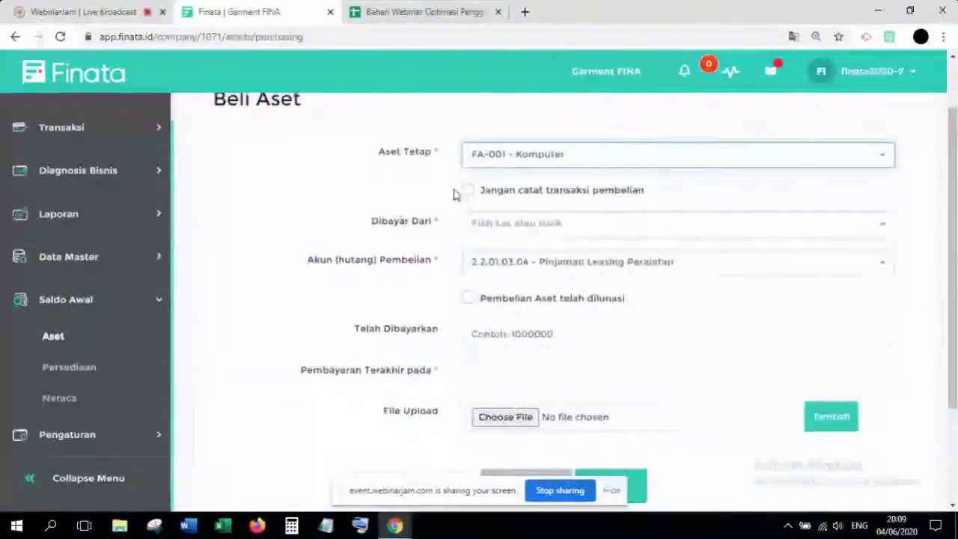
pyautogui.scroll(1, 296, 170)
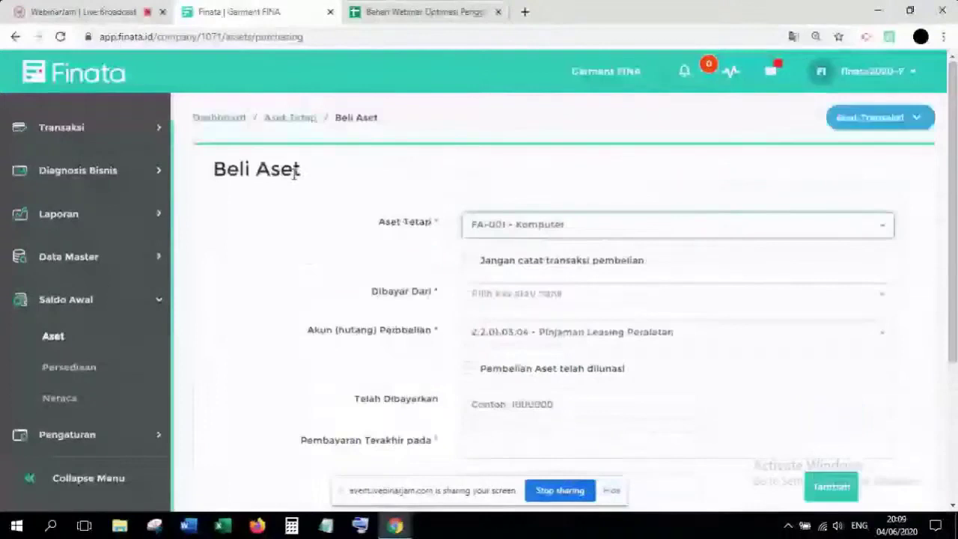
pyautogui.scroll(-1, 296, 170)
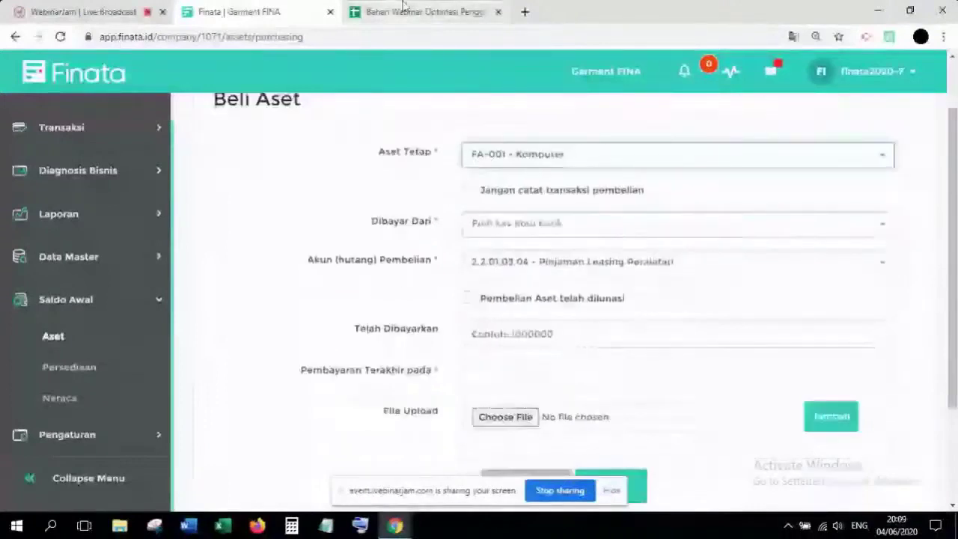
# Check the computer's details in the spreadsheet, and try the Jangan catat transaksi pembelian option before clearing it again
pyautogui.click(403, 7)
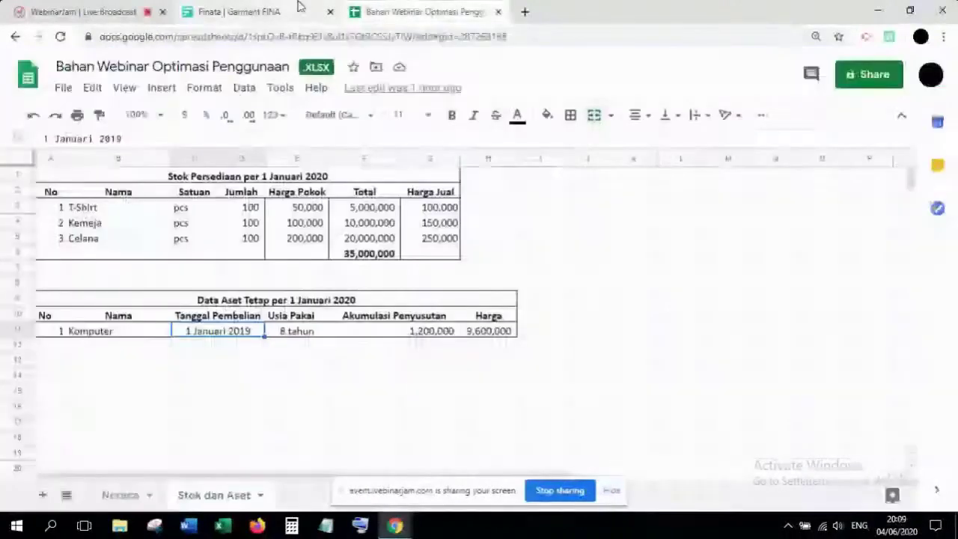
pyautogui.click(300, 7)
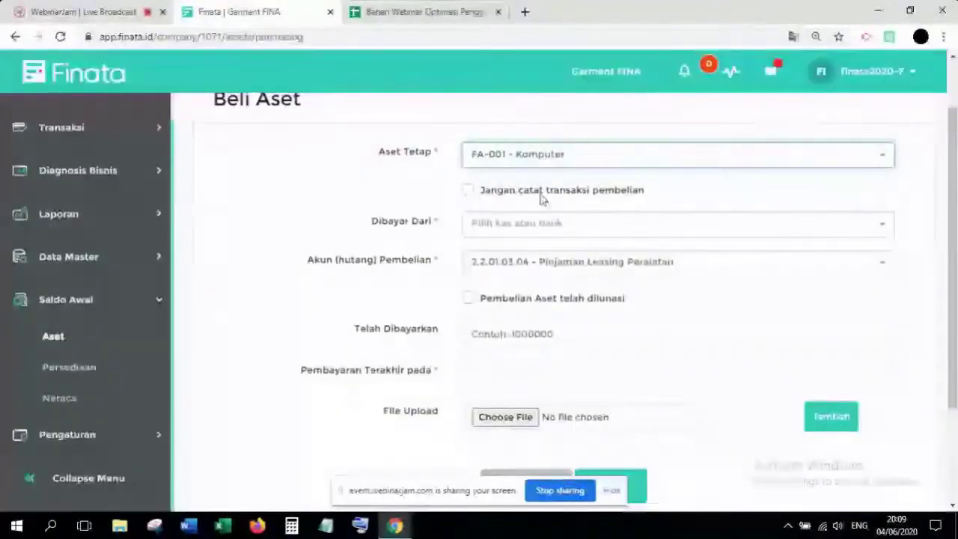
pyautogui.click(467, 191)
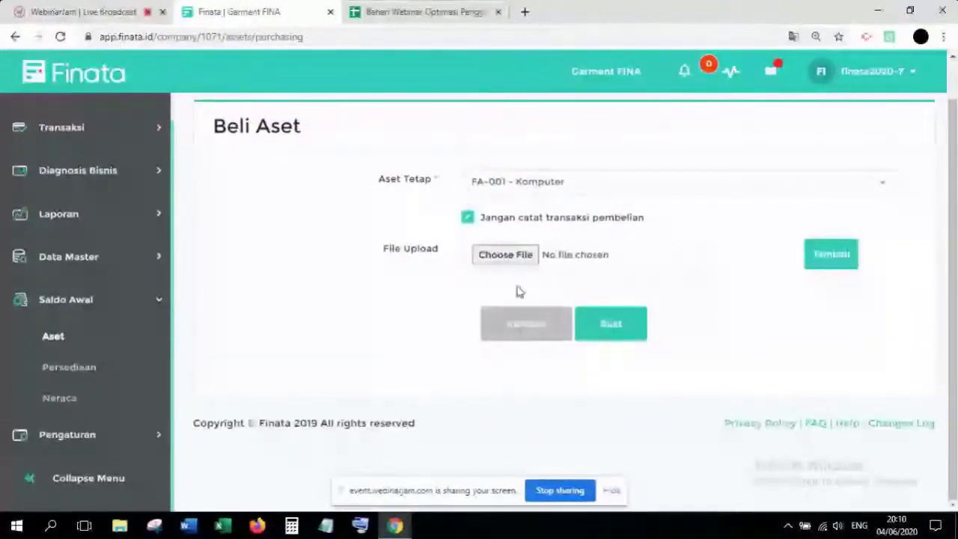
pyautogui.click(515, 218)
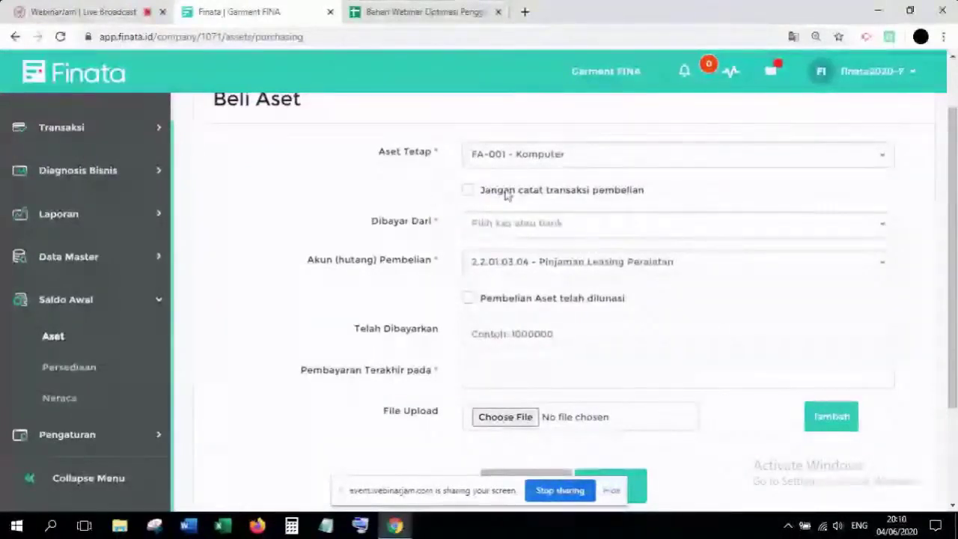
# Set Dibayar Dari to Bank BCA and choose 2.2.01.03.04 - Pinjaman Leasing Peralatan as Akun (hutang) Pembelian
pyautogui.click(482, 235)
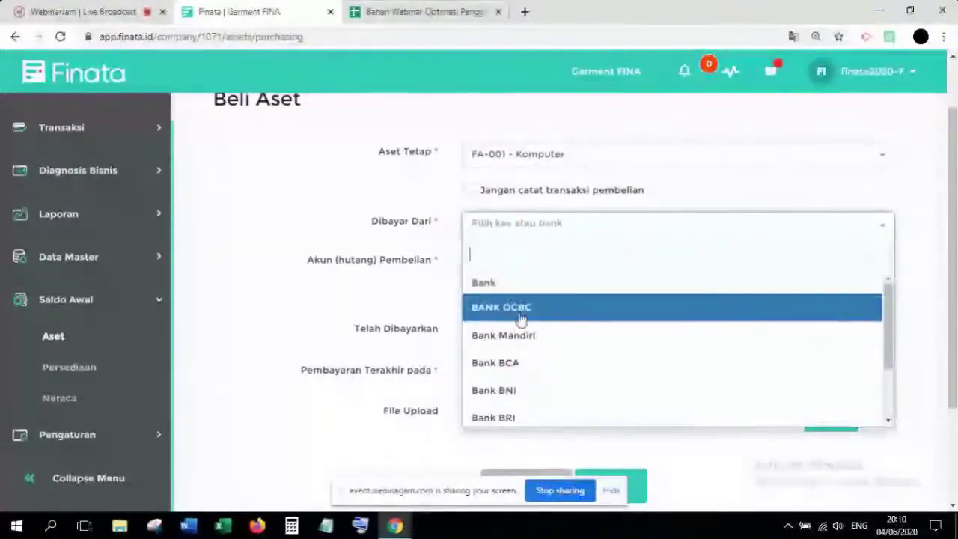
pyautogui.click(532, 363)
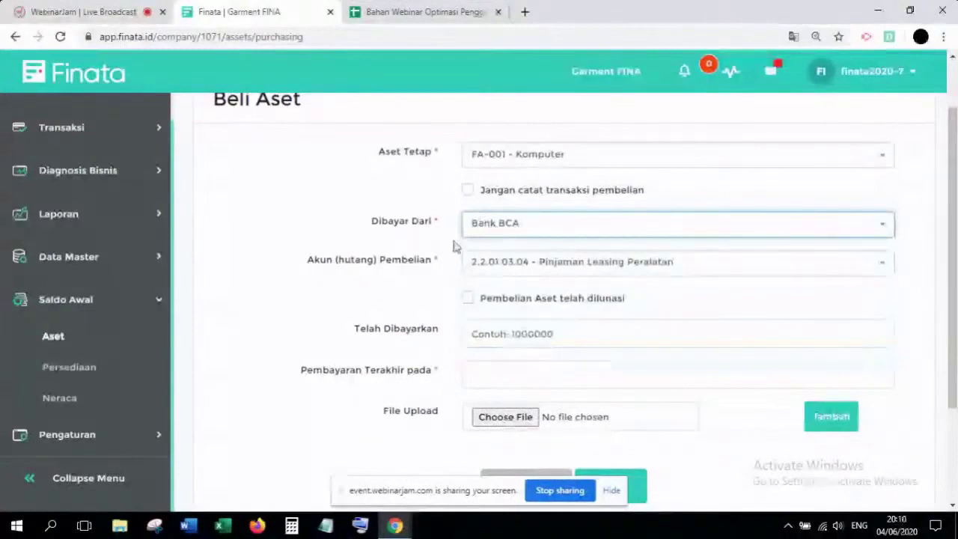
pyautogui.click(502, 266)
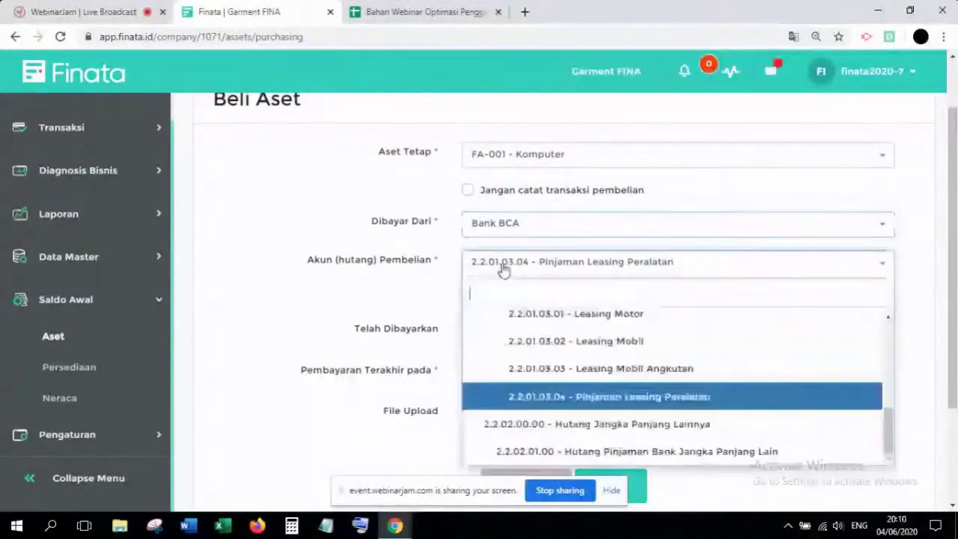
pyautogui.click(590, 397)
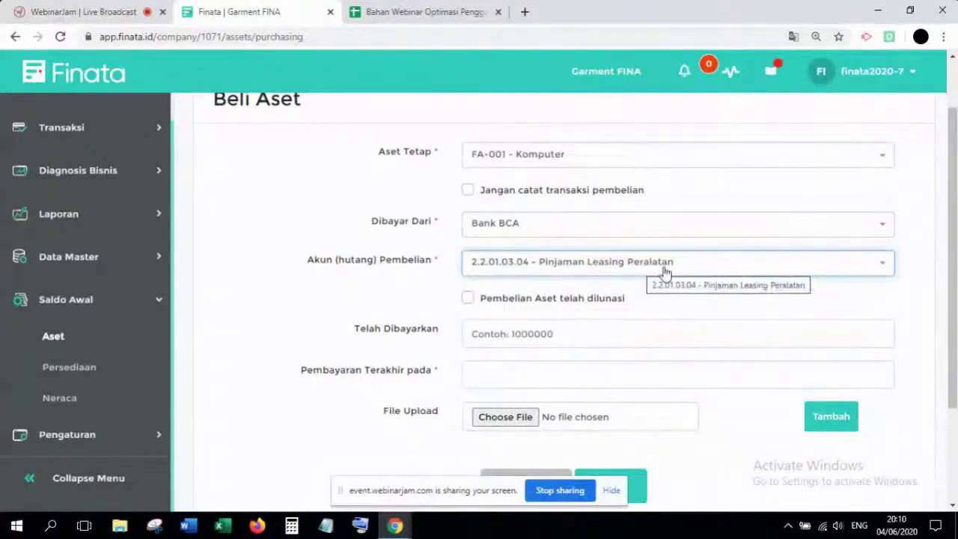
# Try marking the computer's purchase as Pembelian Aset telah dilunasi, and clear that option again
pyautogui.click(467, 298)
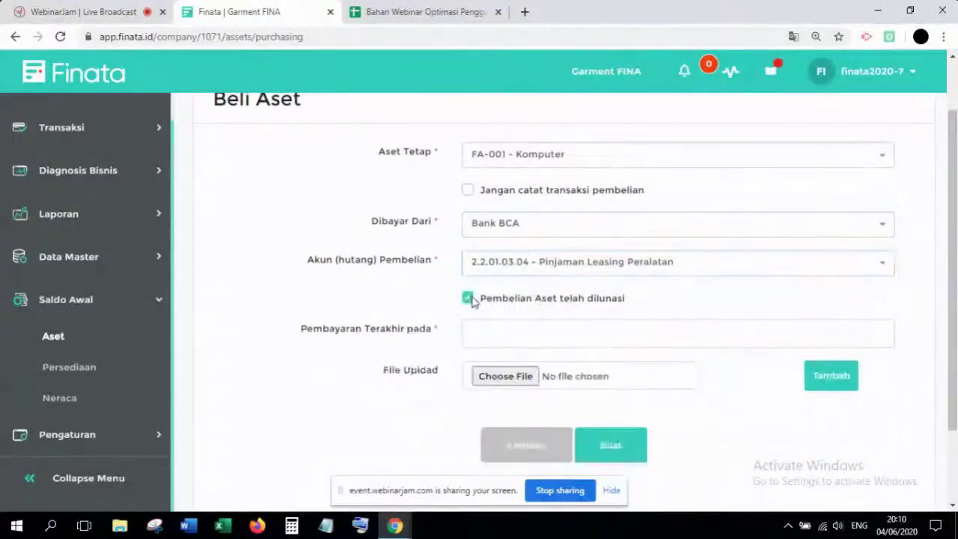
pyautogui.doubleClick(457, 299)
pyautogui.click(444, 299)
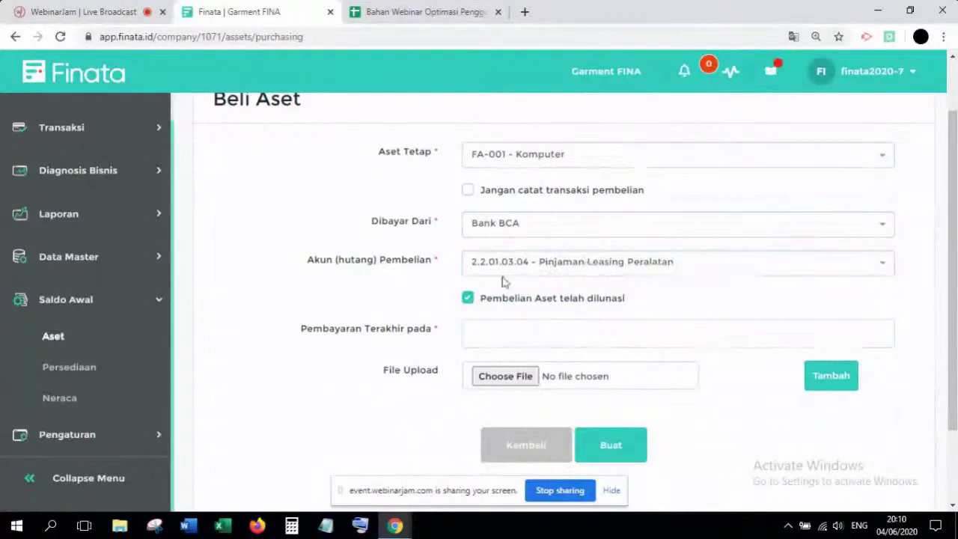
pyautogui.click(481, 337)
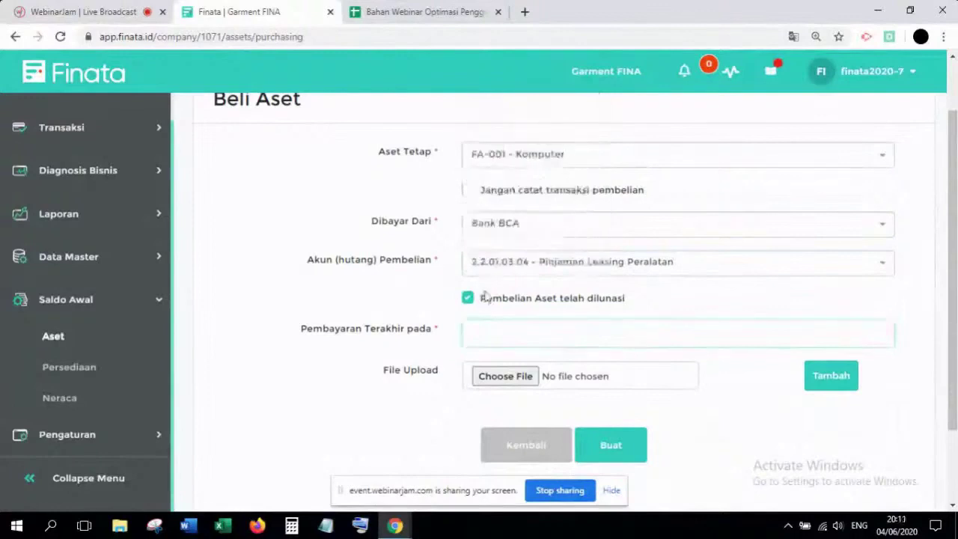
pyautogui.click(468, 298)
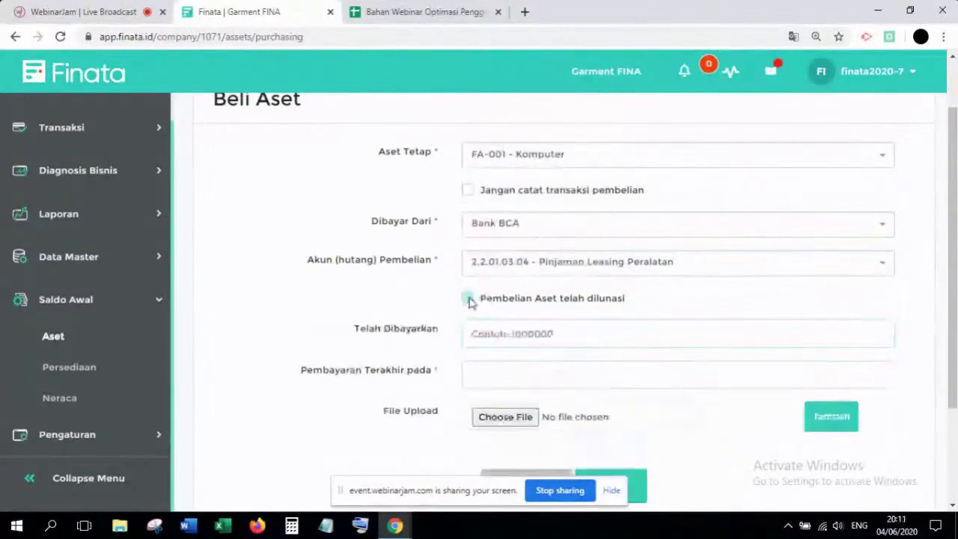
# Examine the Telah Dibayarkan field and the Pembayaran Terakhir pada date picker without entering anything
pyautogui.click(497, 334)
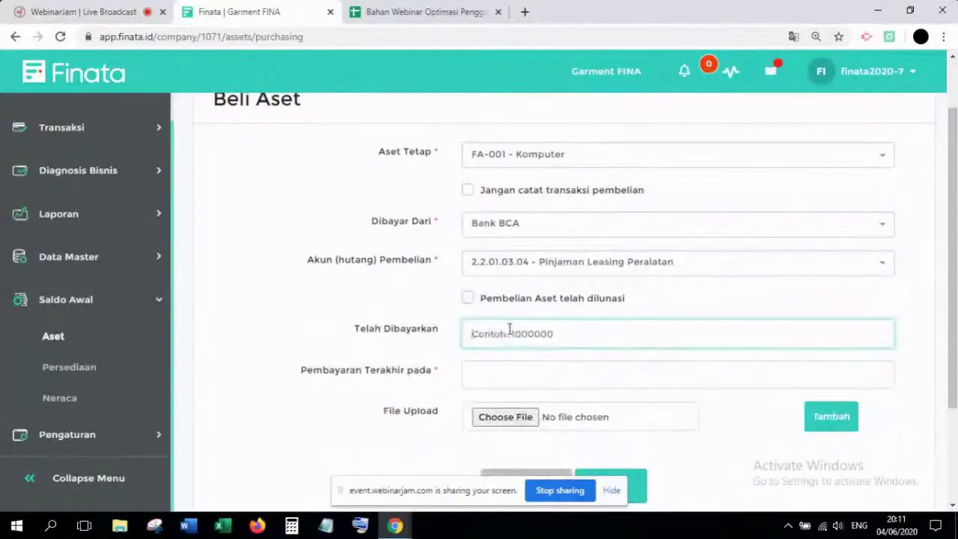
pyautogui.click(512, 372)
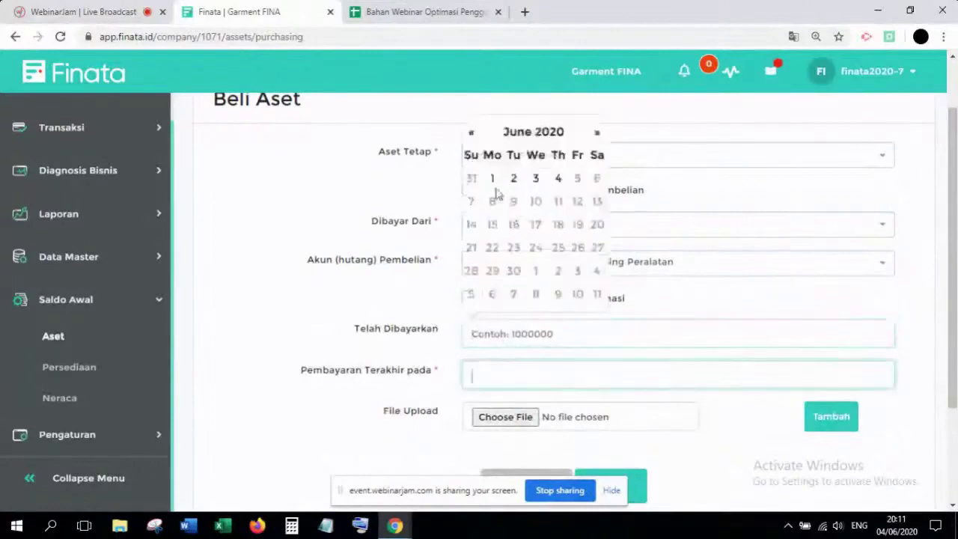
pyautogui.click(727, 415)
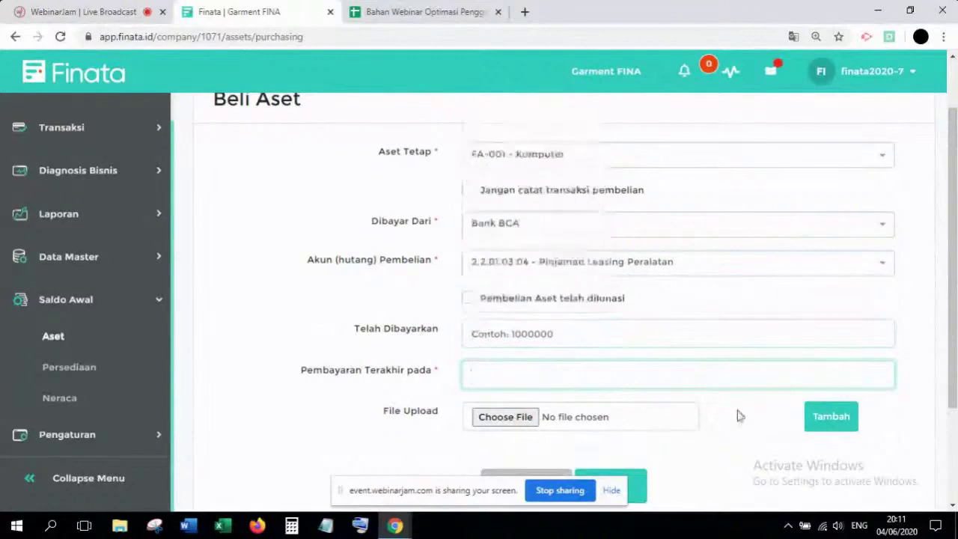
pyautogui.scroll(1, 456, 271)
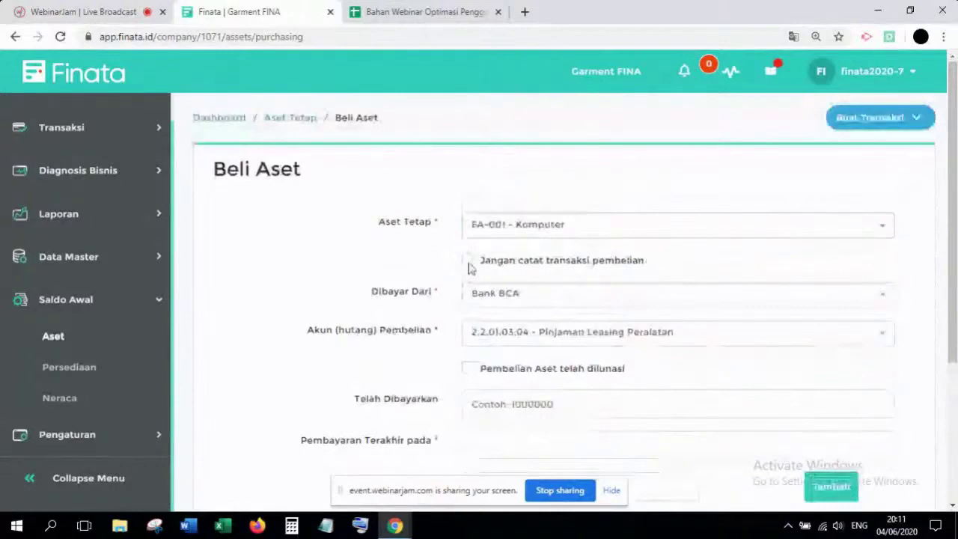
# Enable Jangan catat transaksi pembelian for FA-001 - Komputer and submit the Beli Aset form
pyautogui.click(467, 268)
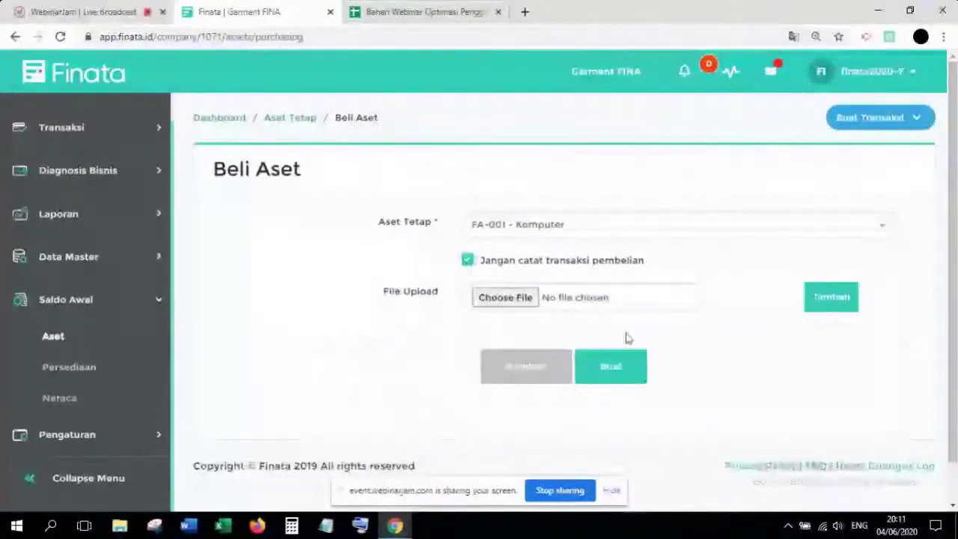
pyautogui.click(611, 368)
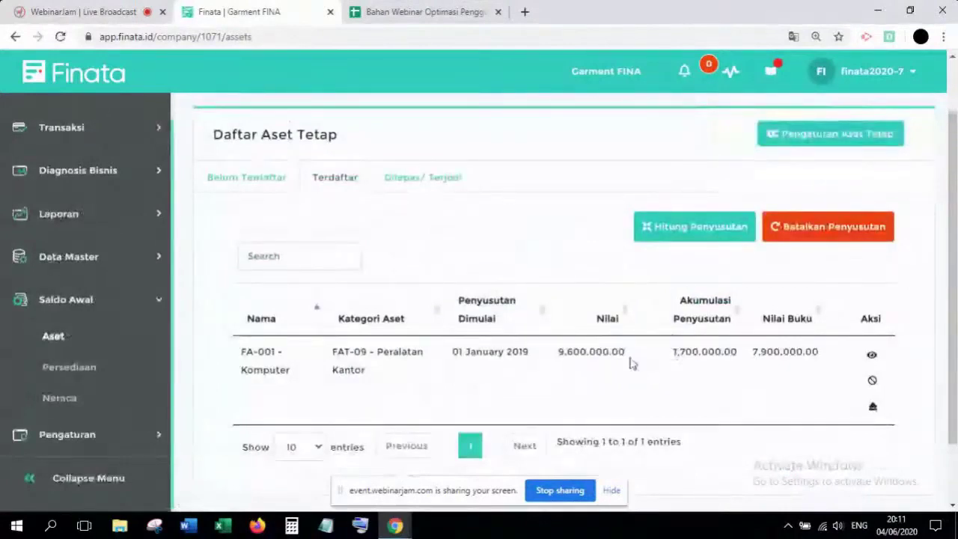
# Compare the computer's Akumulasi Penyusutan in the registered assets list with the figure in the spreadsheet's Data Aset Tetap table
pyautogui.moveTo(672, 356); pyautogui.dragTo(739, 352)
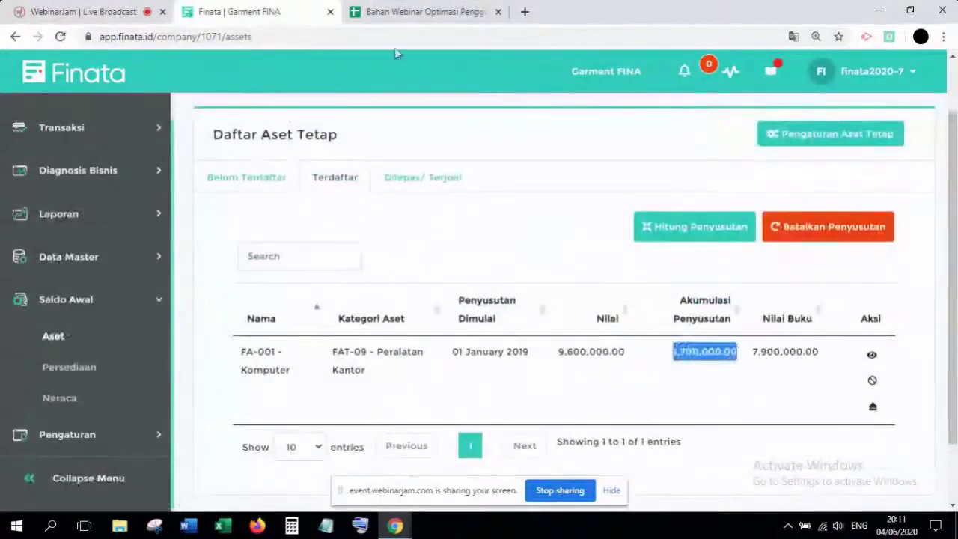
pyautogui.click(416, 12)
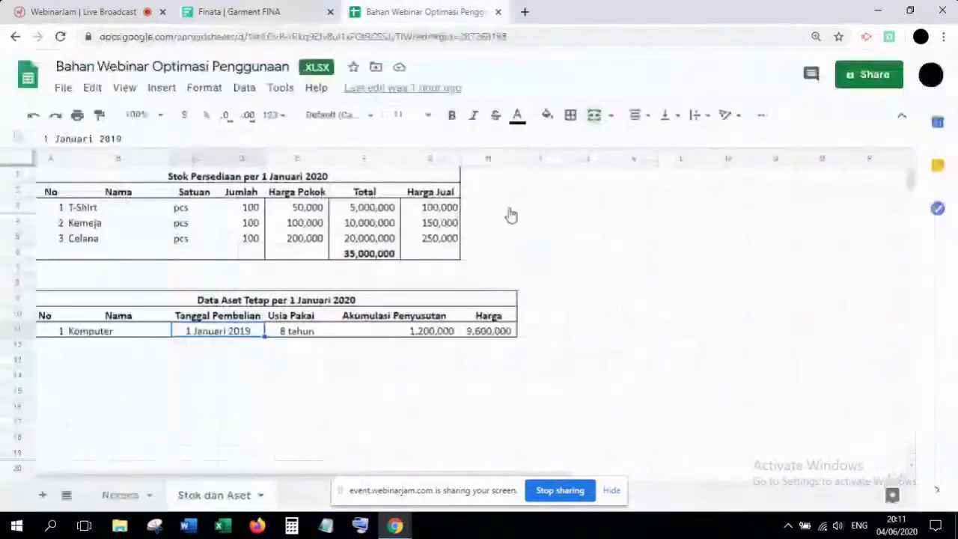
pyautogui.hotkey('ctrl', 'shift', 'Tab')
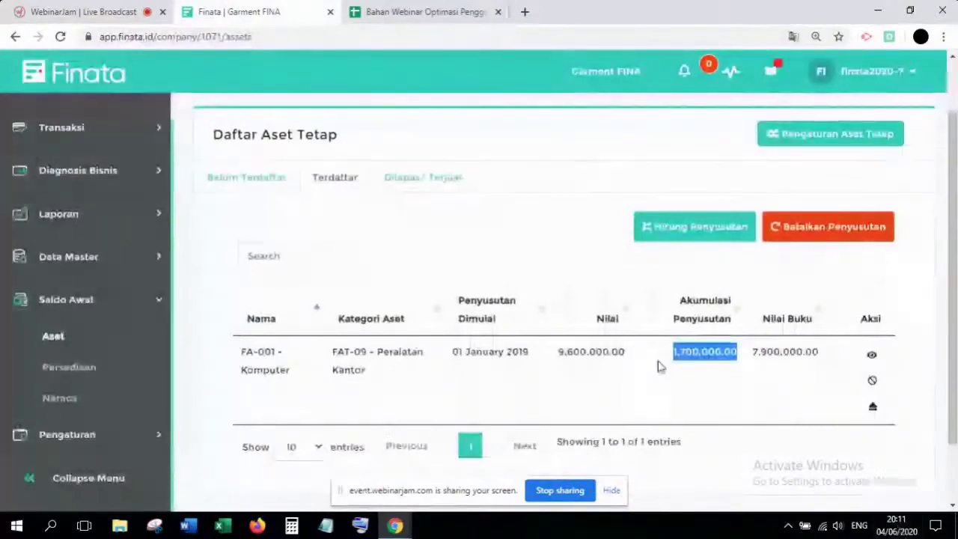
pyautogui.click(442, 9)
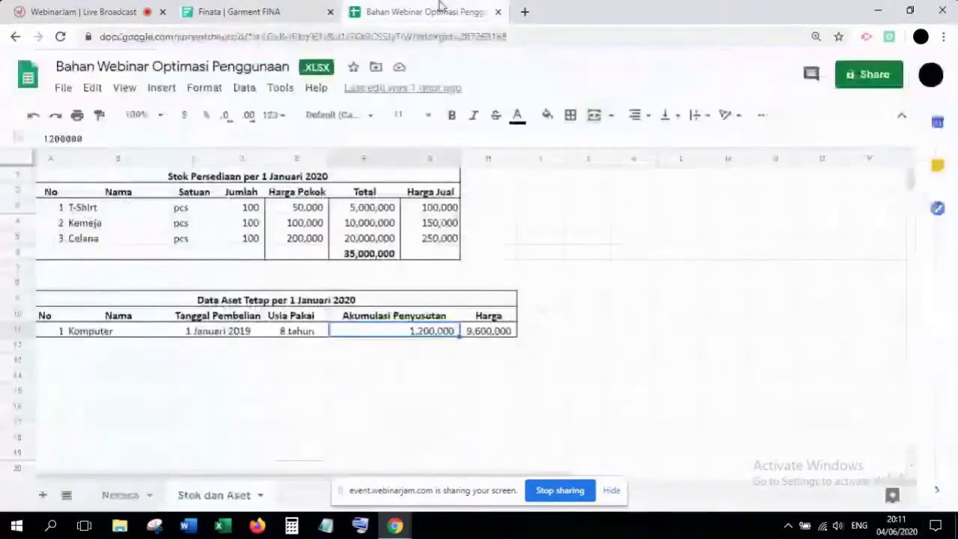
pyautogui.hotkey('ctrl', 'shift', 'Tab')
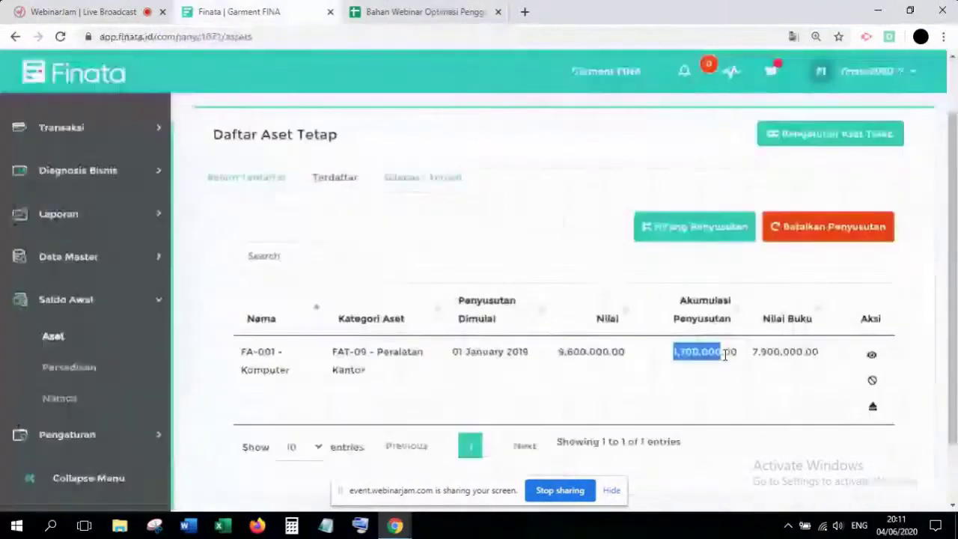
pyautogui.click(673, 343)
pyautogui.moveTo(678, 351); pyautogui.dragTo(725, 351)
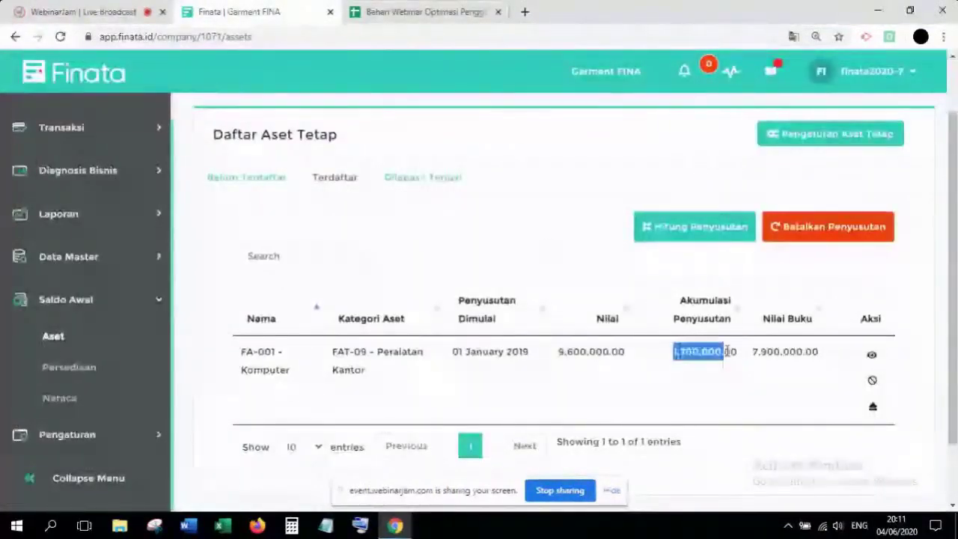
pyautogui.click(544, 260)
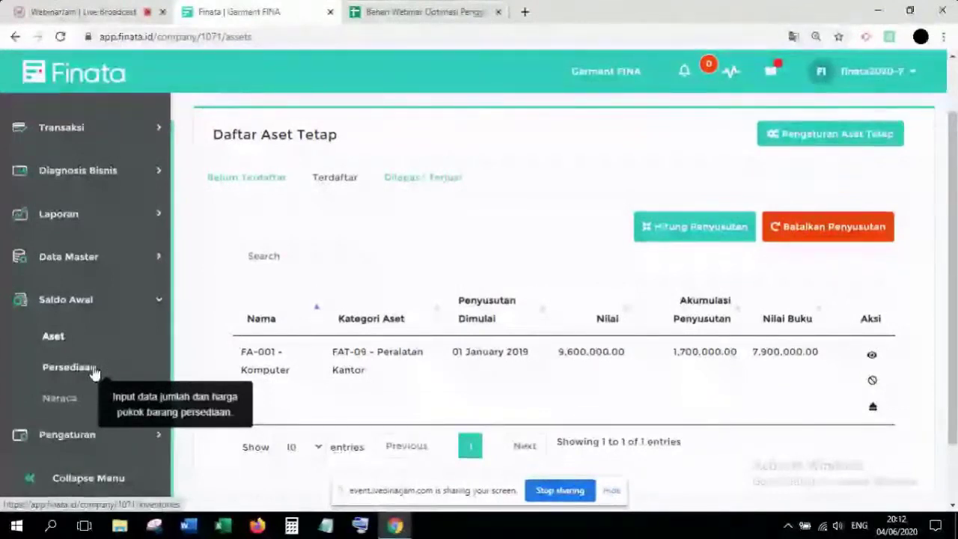
pyautogui.click(71, 262)
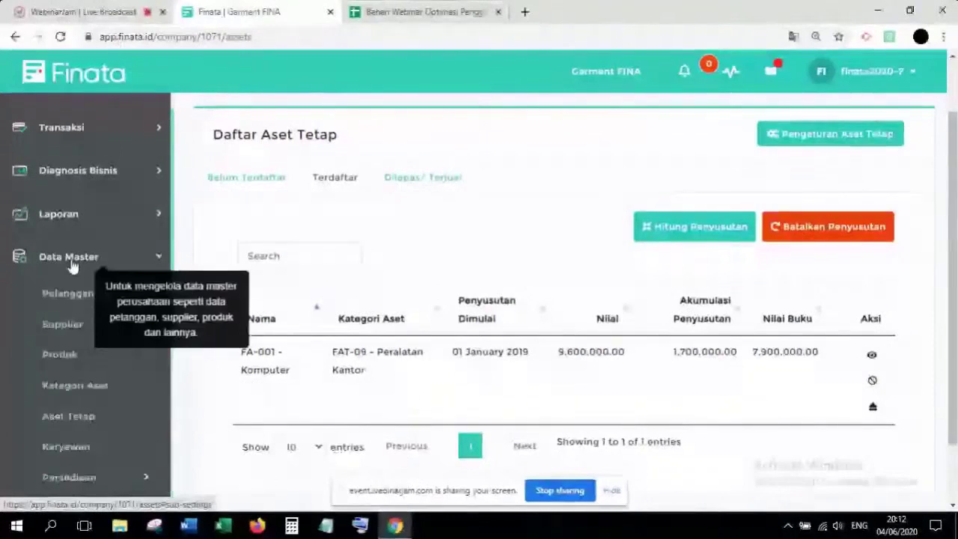
pyautogui.scroll(-1, 71, 297)
pyautogui.scroll(-1, 72, 297)
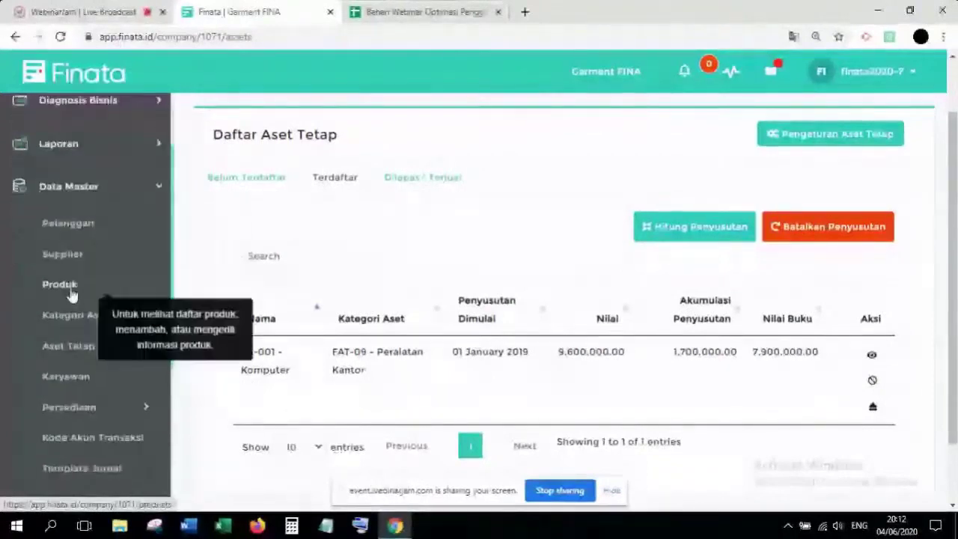
pyautogui.click(97, 186)
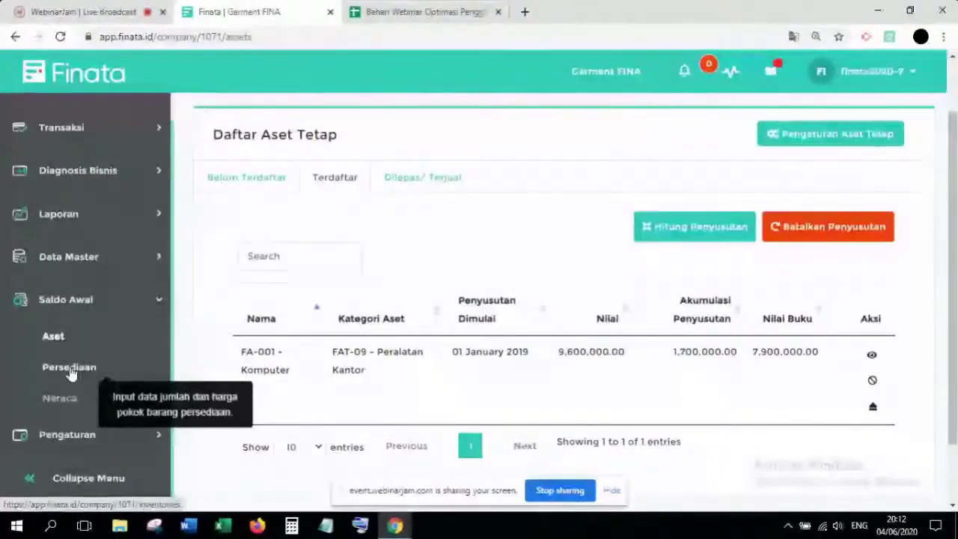
# Open the Persediaan page under Saldo Awal and check the inventory list of the Toko warehouse
pyautogui.click(86, 371)
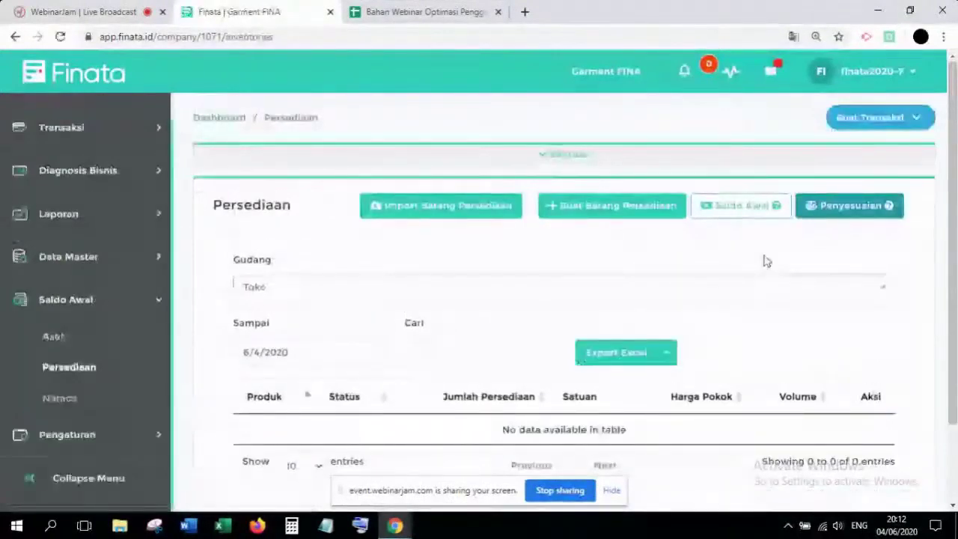
pyautogui.scroll(-1, 764, 260)
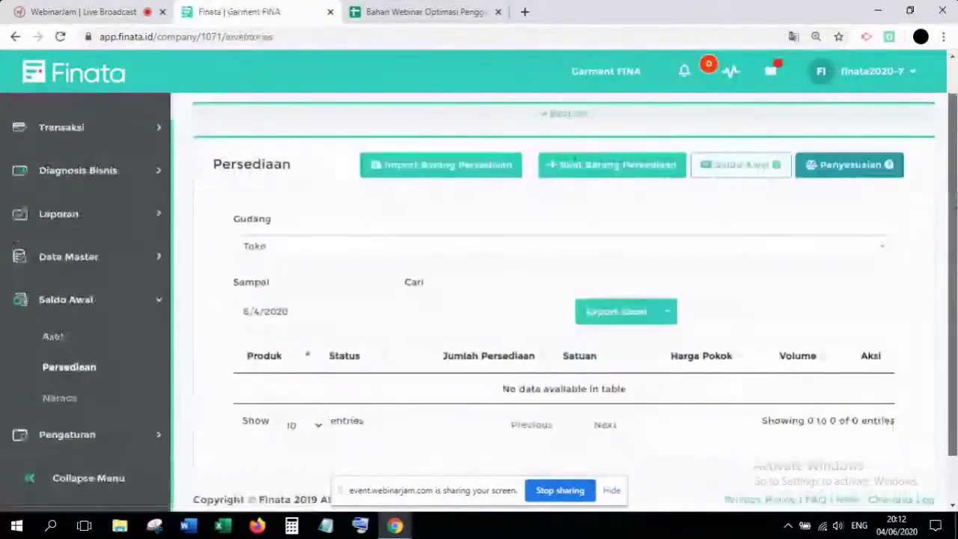
pyautogui.scroll(-1, 256, 131)
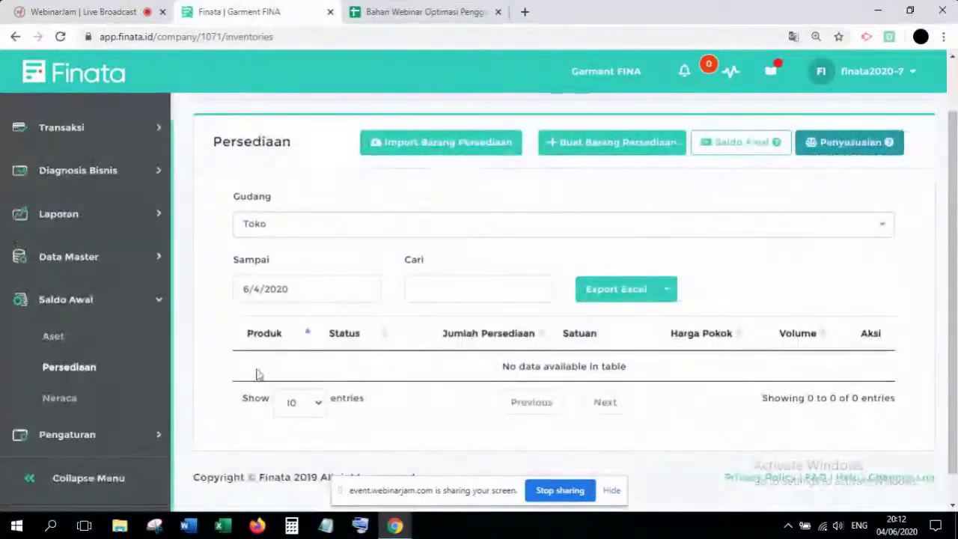
pyautogui.moveTo(503, 367); pyautogui.dragTo(629, 370)
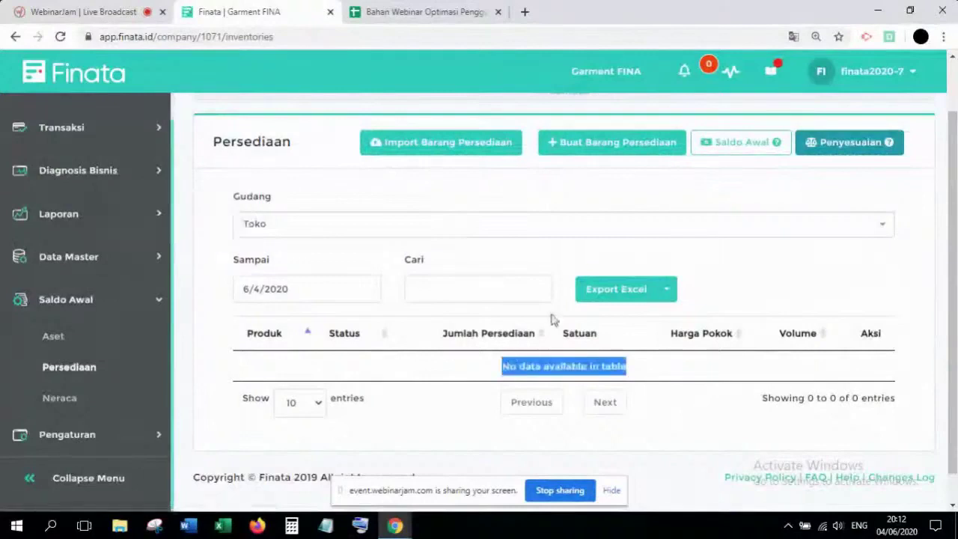
pyautogui.click(491, 194)
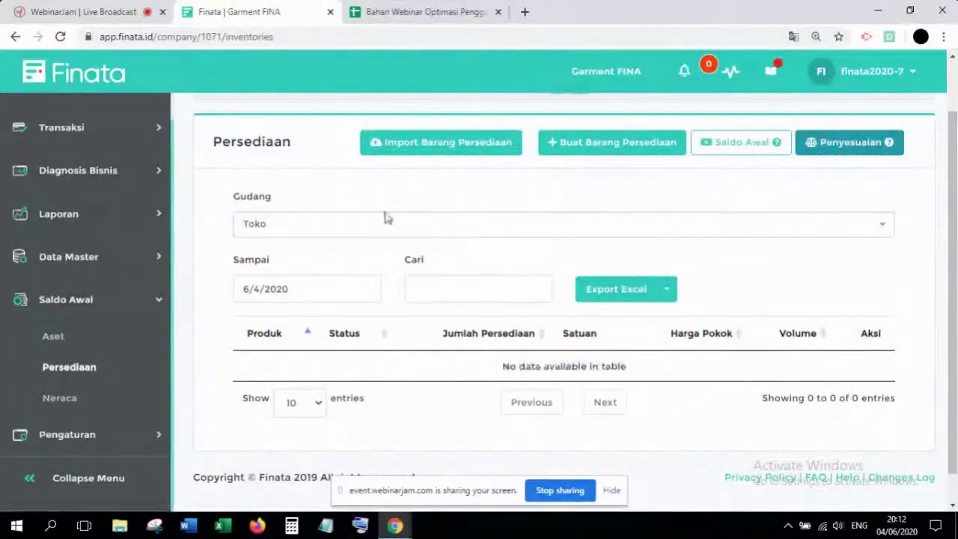
# Start a new inventory item and name it T Shirt, after the first product in the spreadsheet's stock table
pyautogui.click(101, 258)
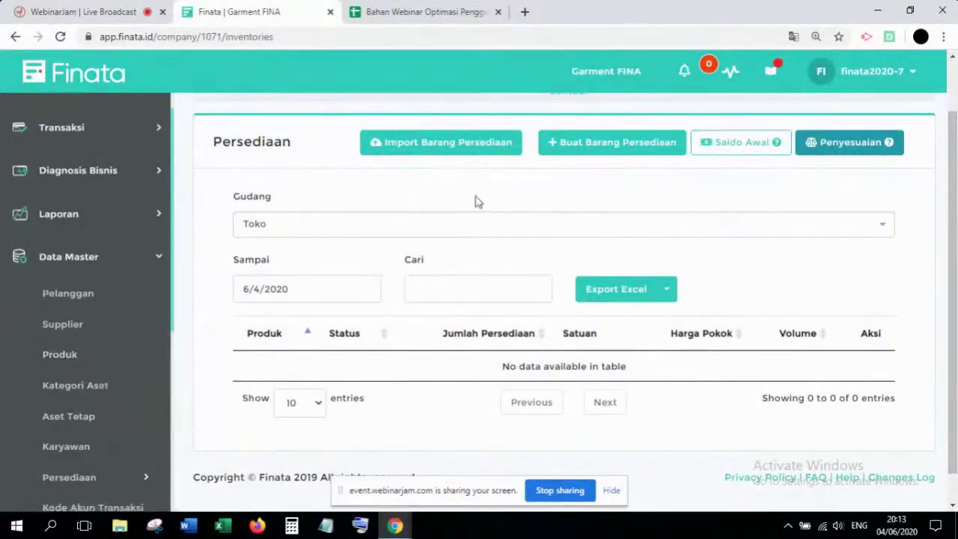
pyautogui.click(612, 150)
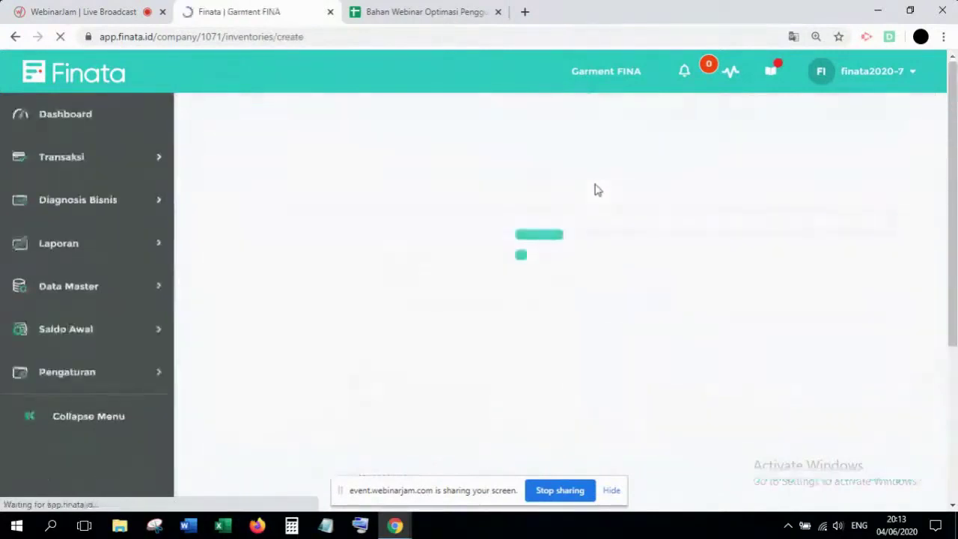
pyautogui.scroll(-2, 893, 263)
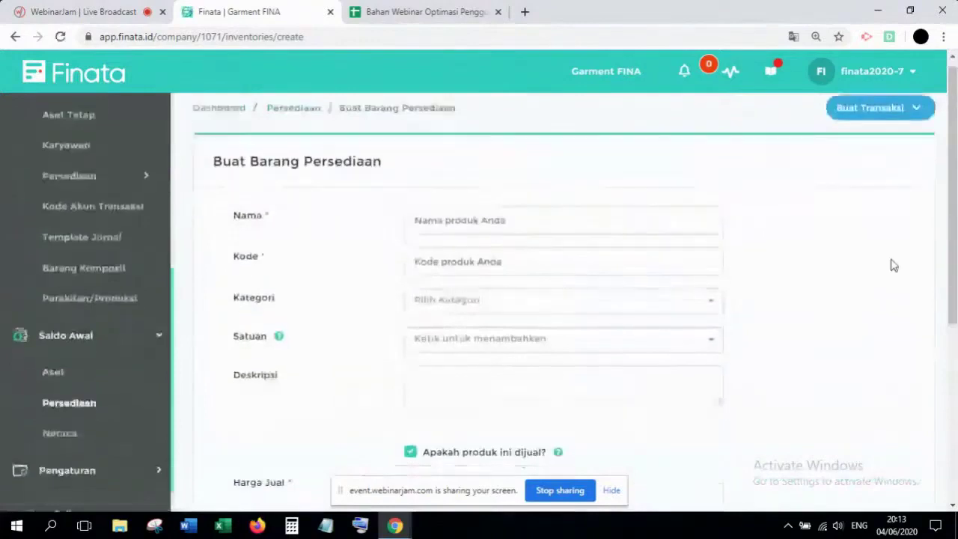
pyautogui.click(504, 218)
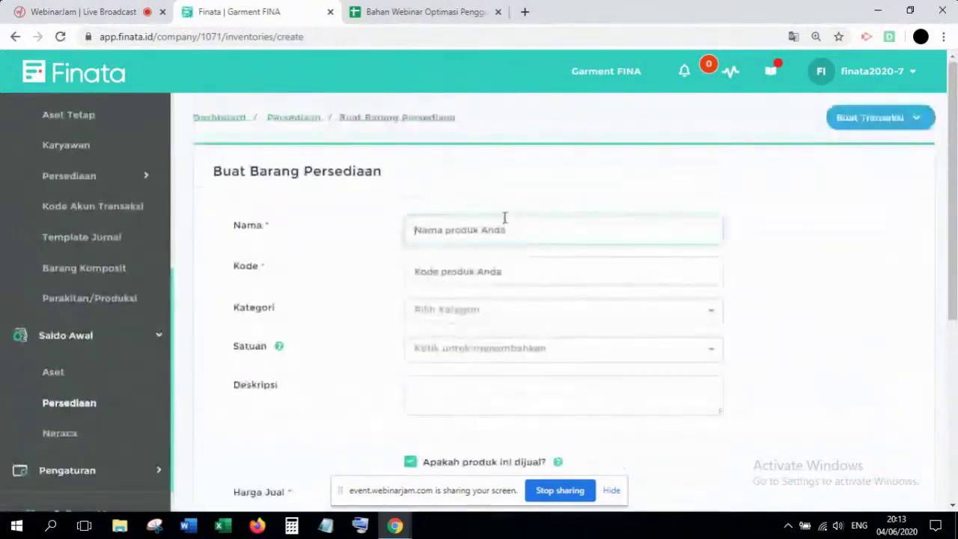
pyautogui.click(420, 12)
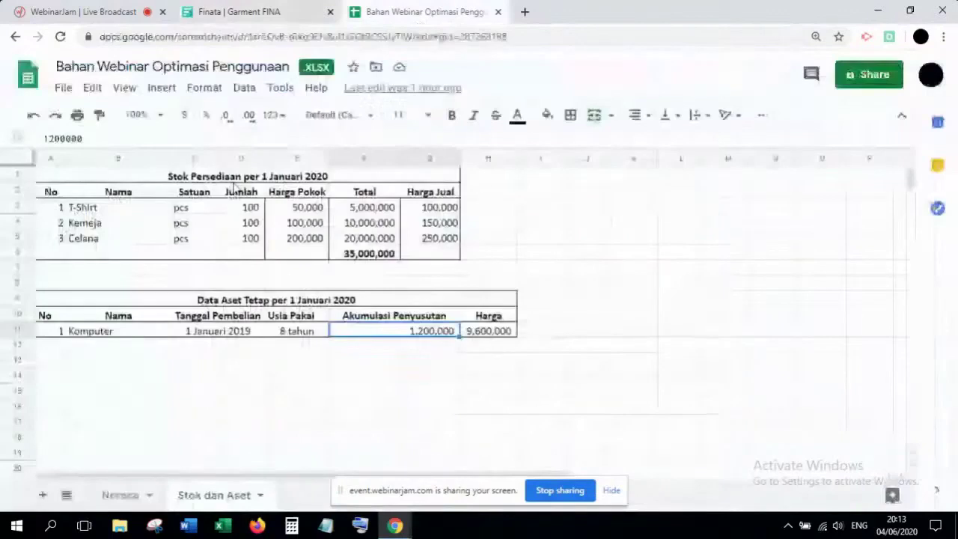
pyautogui.click(82, 208)
pyautogui.click(283, 9)
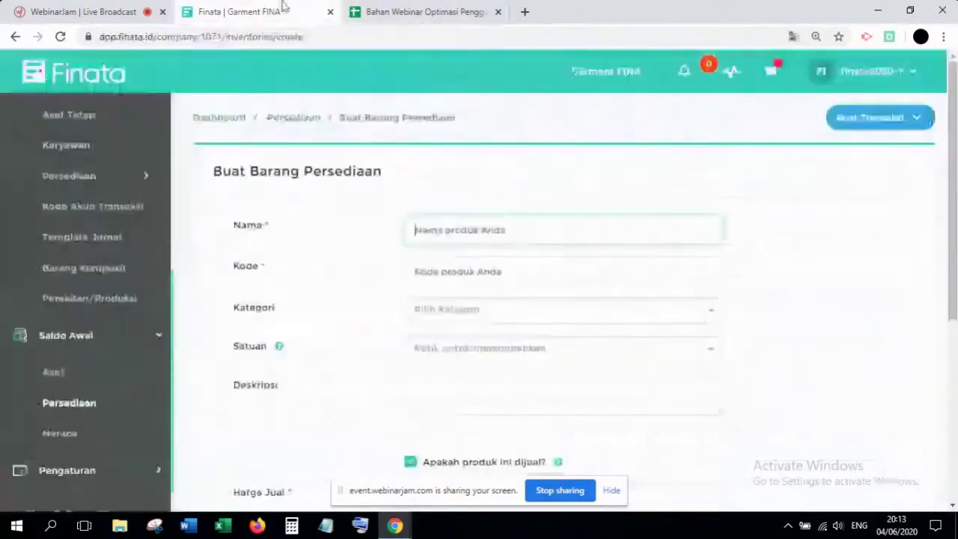
pyautogui.click(361, 9)
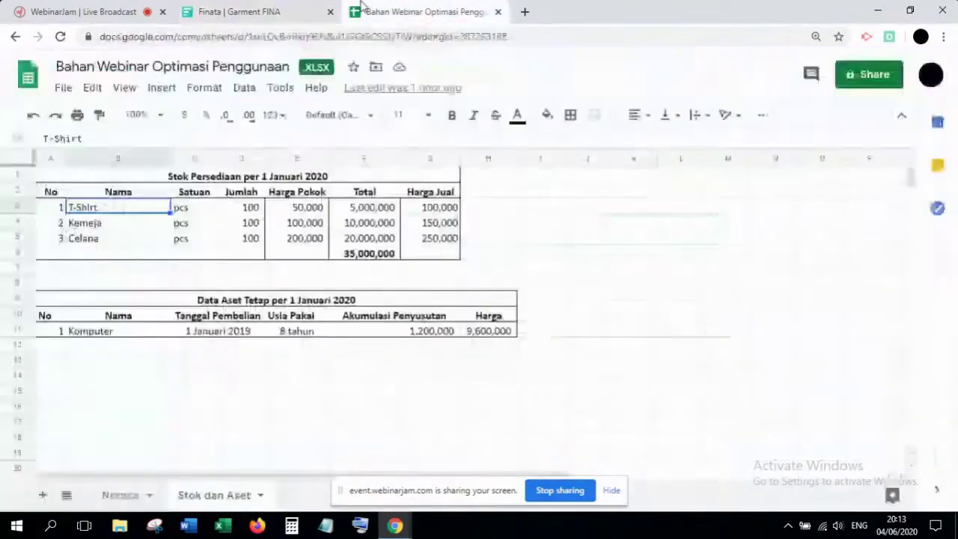
pyautogui.click(266, 12)
pyautogui.write('T')
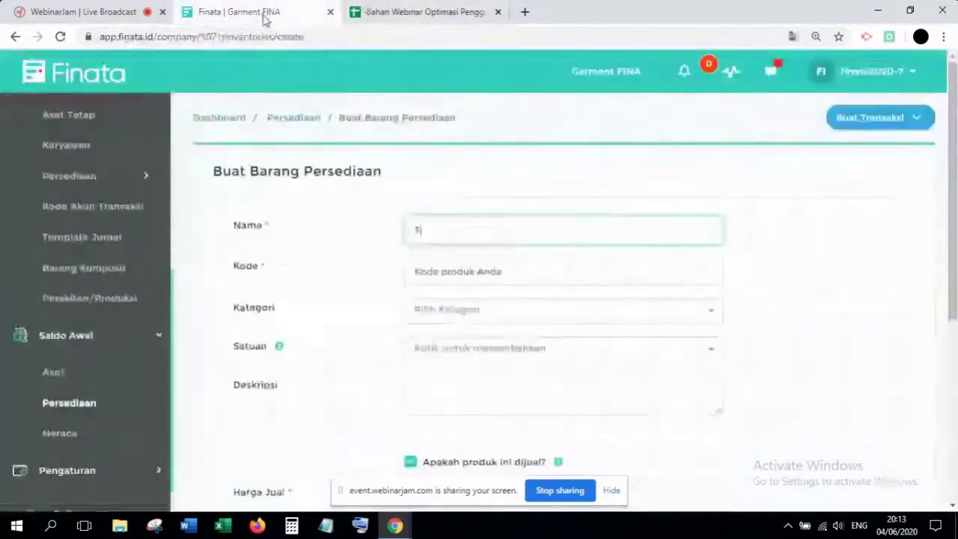
pyautogui.write(' Shirt')
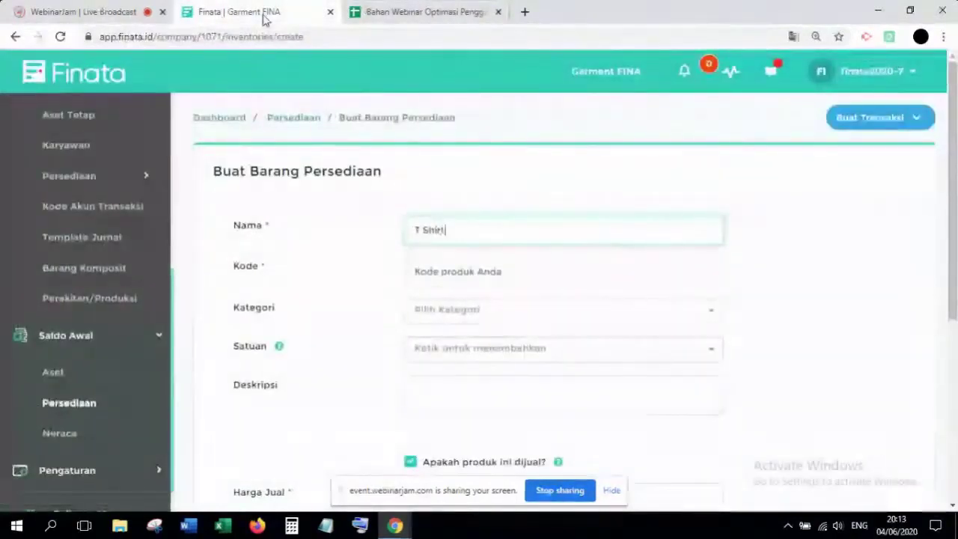
# Enter TS1 as the T Shirt item's Kode
pyautogui.click(415, 266)
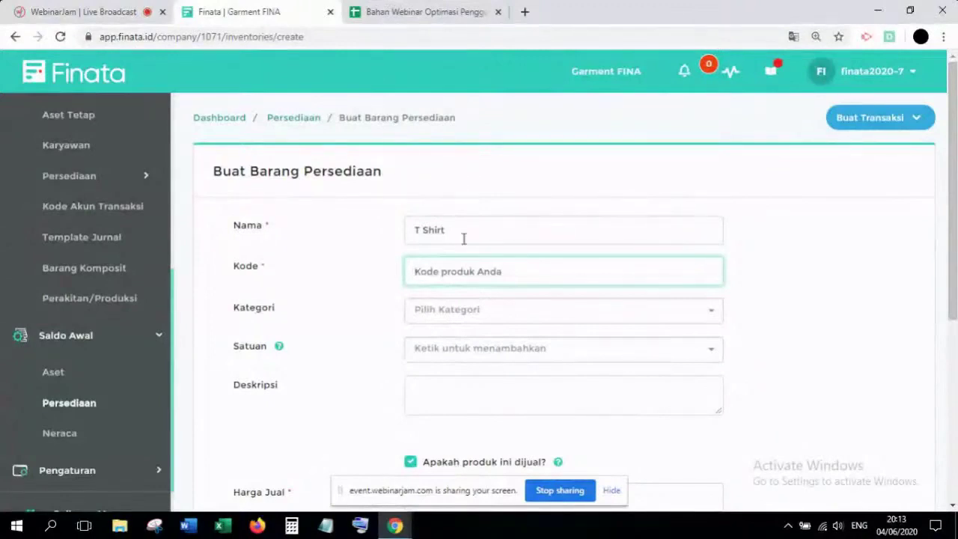
pyautogui.moveTo(464, 238); pyautogui.dragTo(399, 242)
pyautogui.click(447, 269)
pyautogui.write('d')
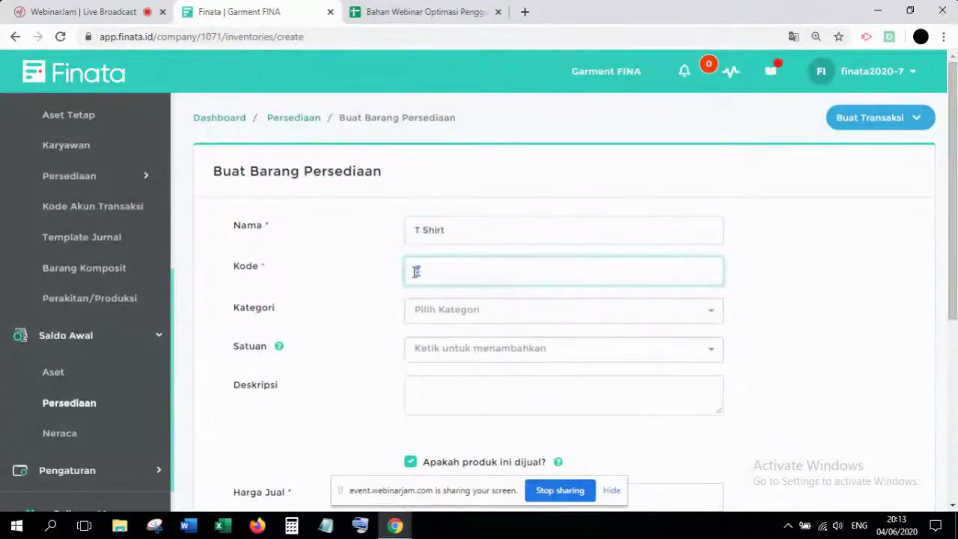
pyautogui.press('BackSpace')
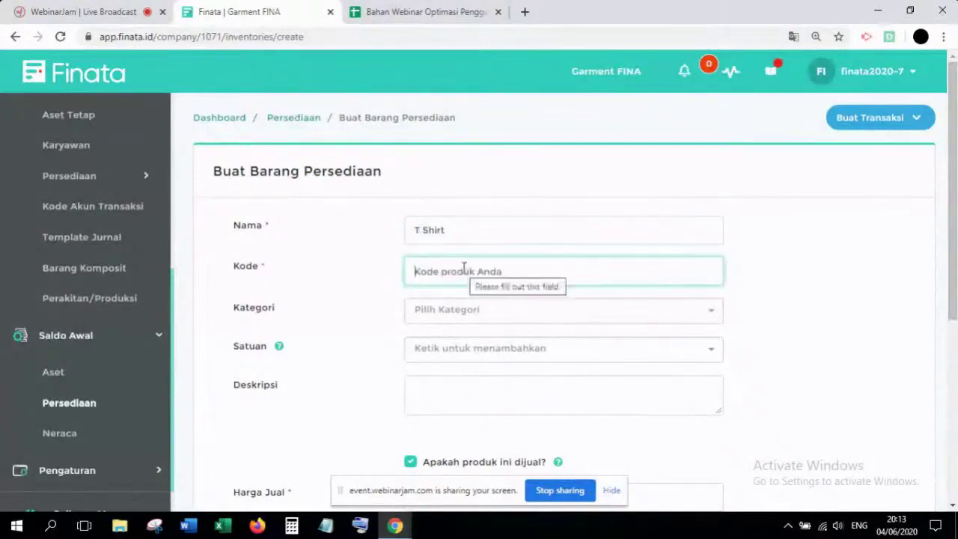
pyautogui.moveTo(447, 230); pyautogui.dragTo(410, 230)
pyautogui.click(446, 265)
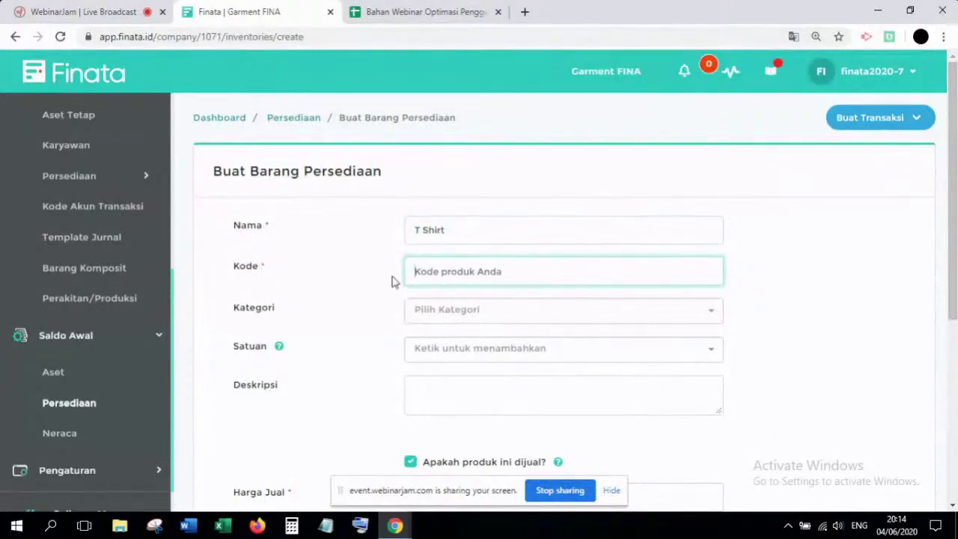
pyautogui.write('TS')
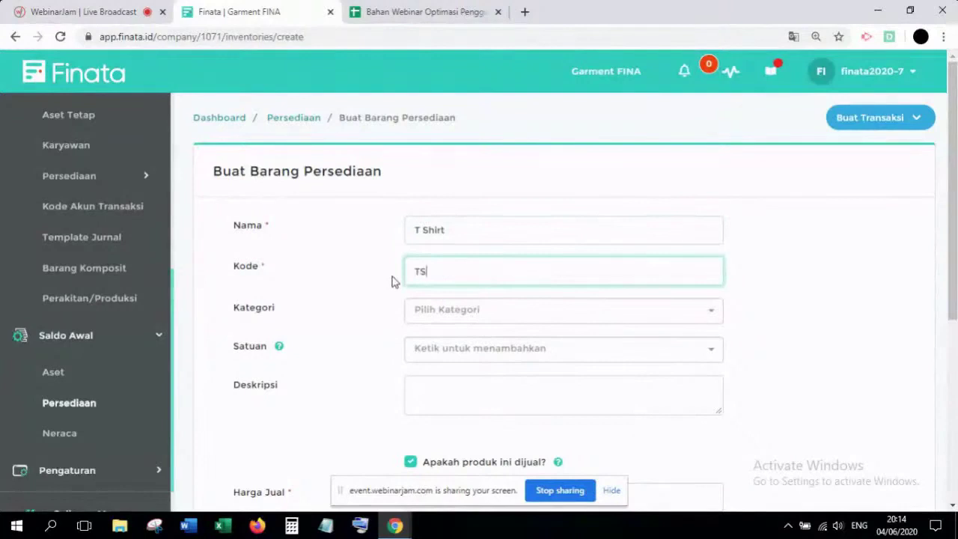
pyautogui.write('1')
pyautogui.click(380, 287)
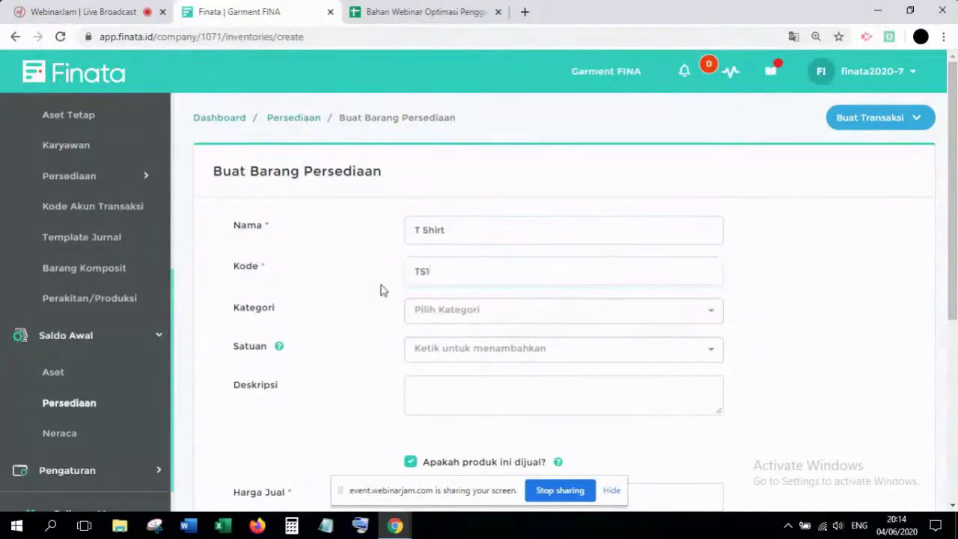
# Add PAKAIAN as a new Kategori for the T Shirt item
pyautogui.click(459, 318)
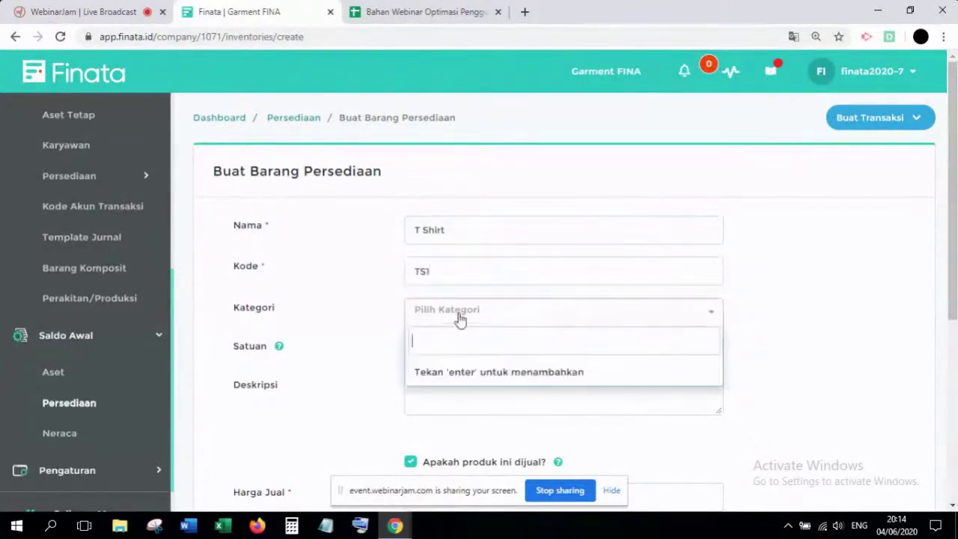
pyautogui.click(506, 313)
pyautogui.click(471, 315)
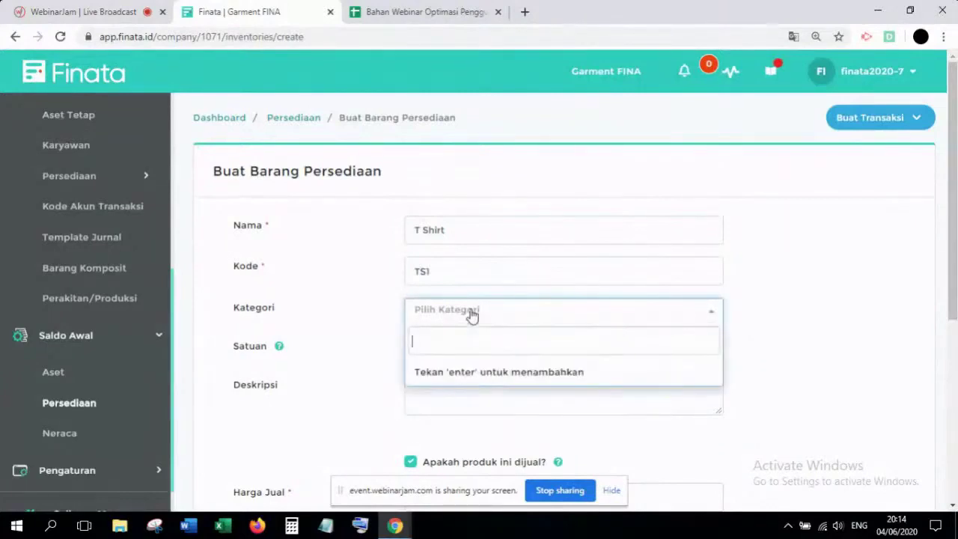
pyautogui.write('PAKAIAN')
pyautogui.press('Return')
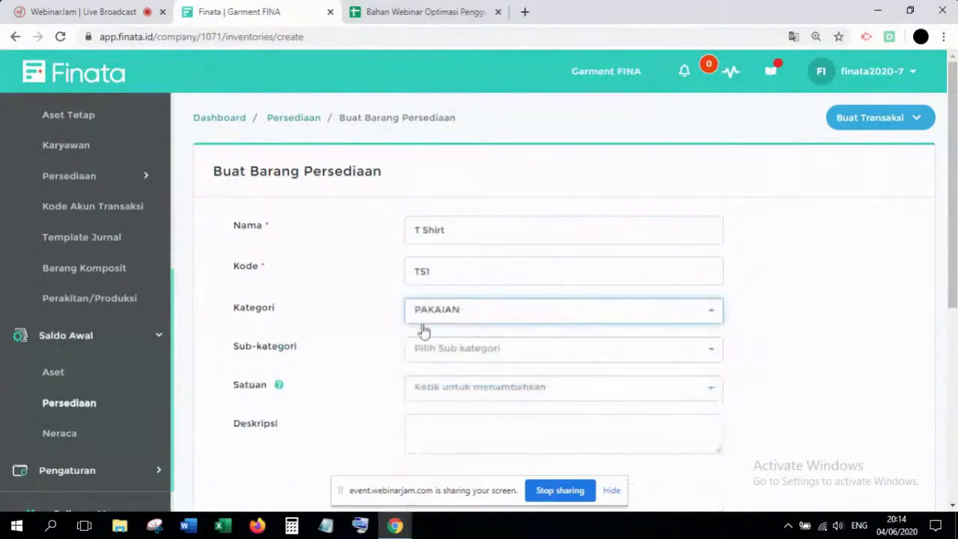
# Examine the Kategori and Sub-kategori choices of the T Shirt item
pyautogui.click(462, 314)
pyautogui.click(387, 320)
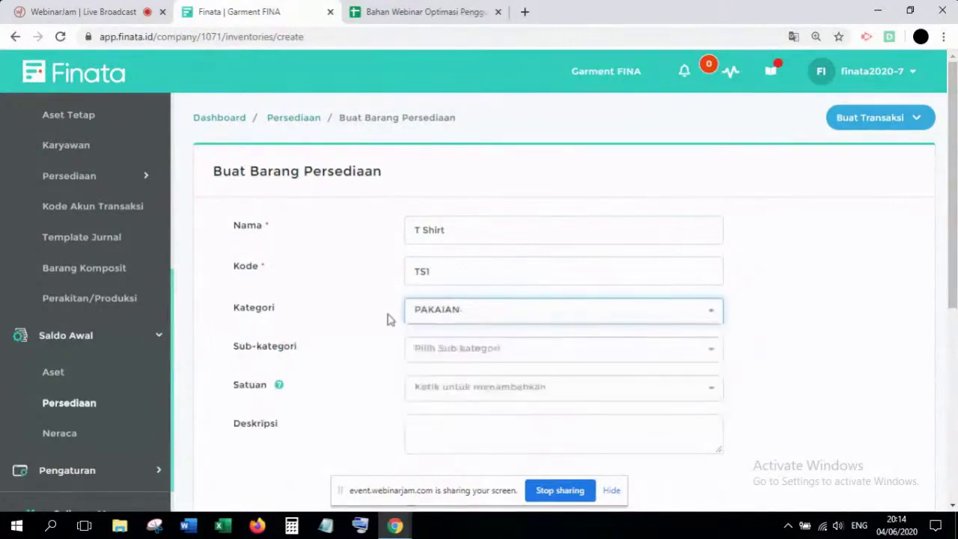
pyautogui.scroll(-1, 381, 324)
pyautogui.click(429, 281)
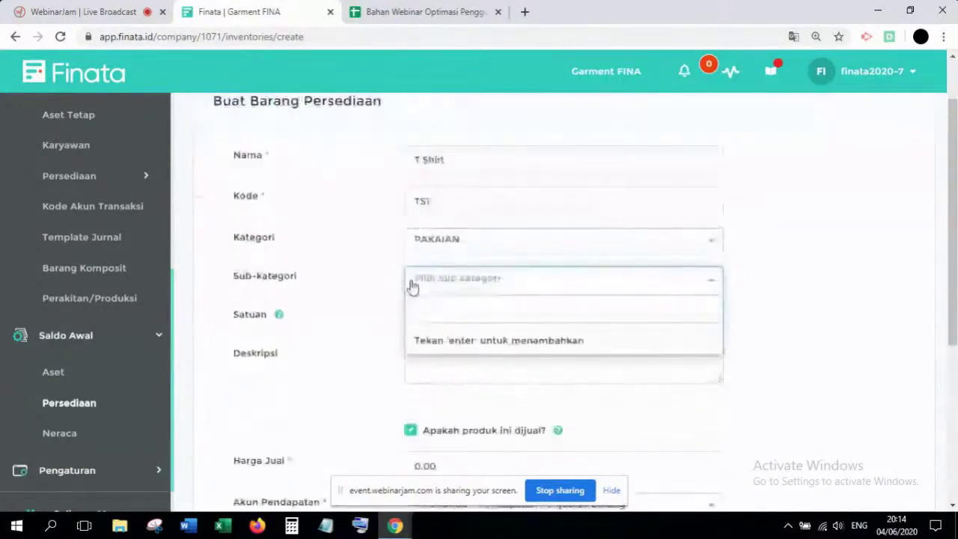
pyautogui.click(440, 246)
pyautogui.click(445, 246)
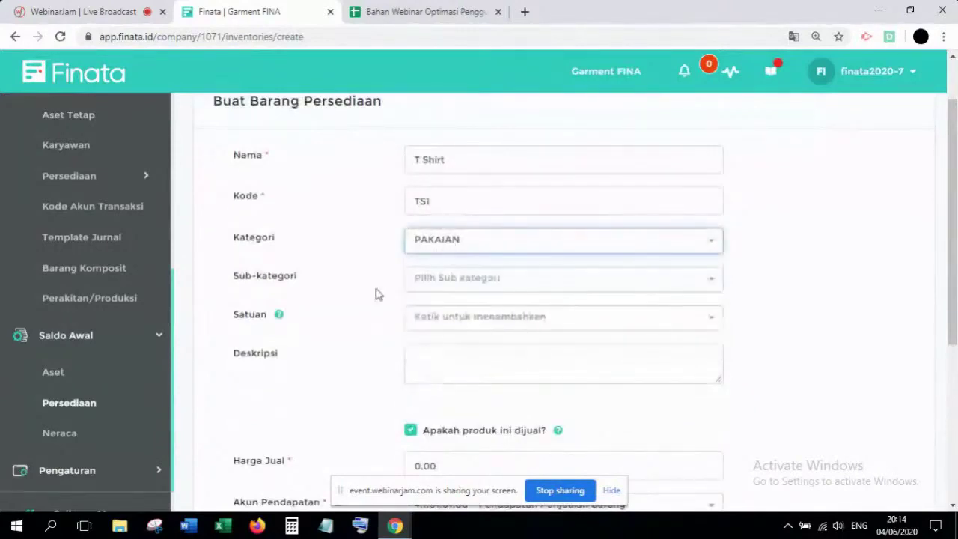
pyautogui.scroll(-1, 377, 293)
pyautogui.scroll(1, 352, 290)
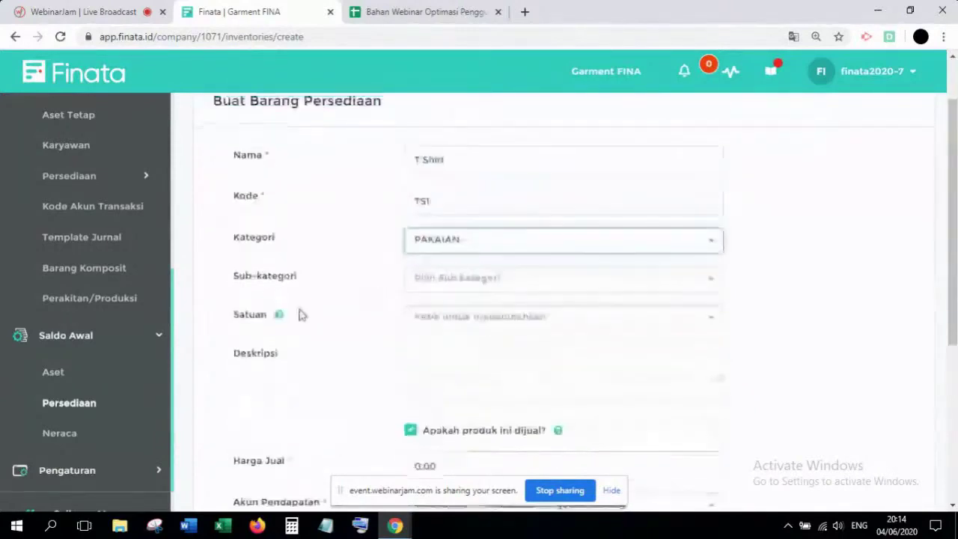
# Add PCS as a new Satuan for the T Shirt item
pyautogui.scroll(-1, 315, 314)
pyautogui.click(461, 255)
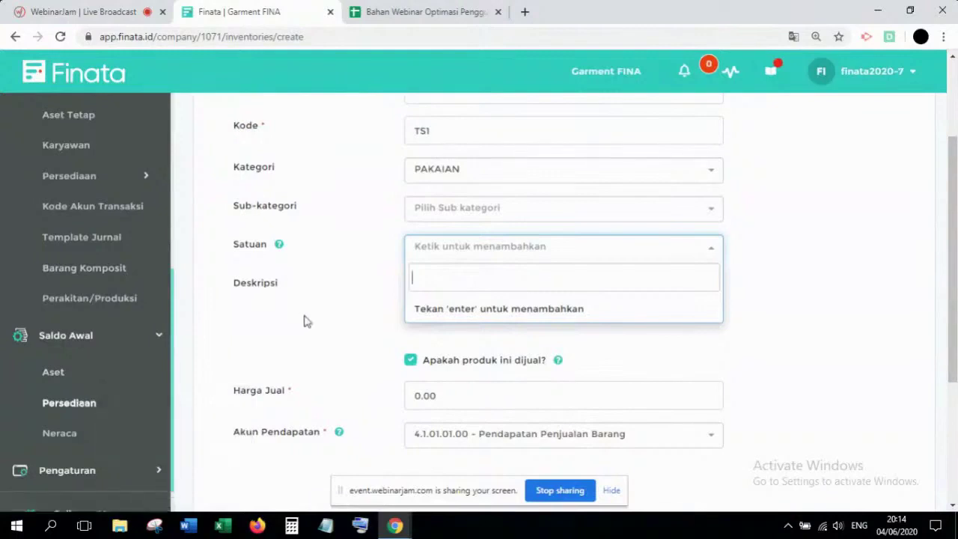
pyautogui.scroll(1, 355, 295)
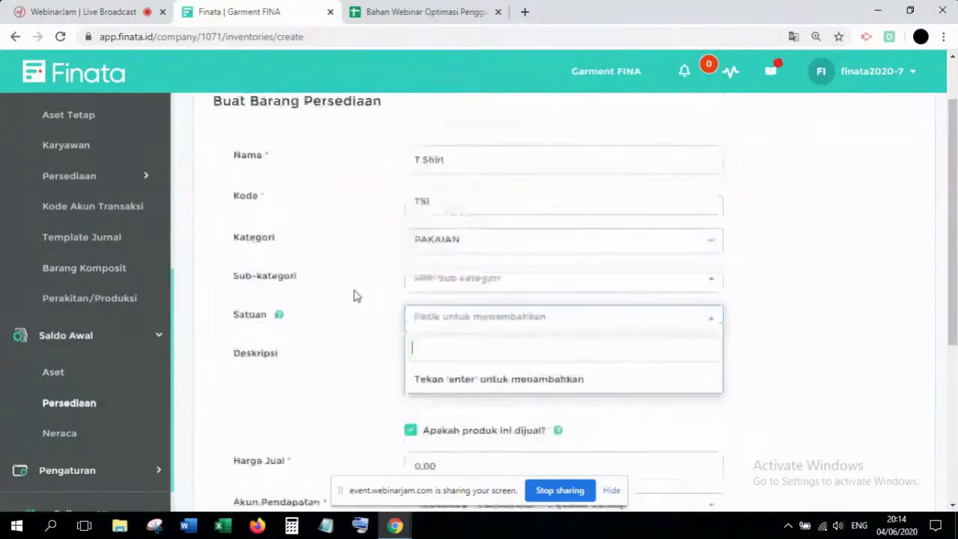
pyautogui.scroll(1, 355, 296)
pyautogui.scroll(-2, 354, 295)
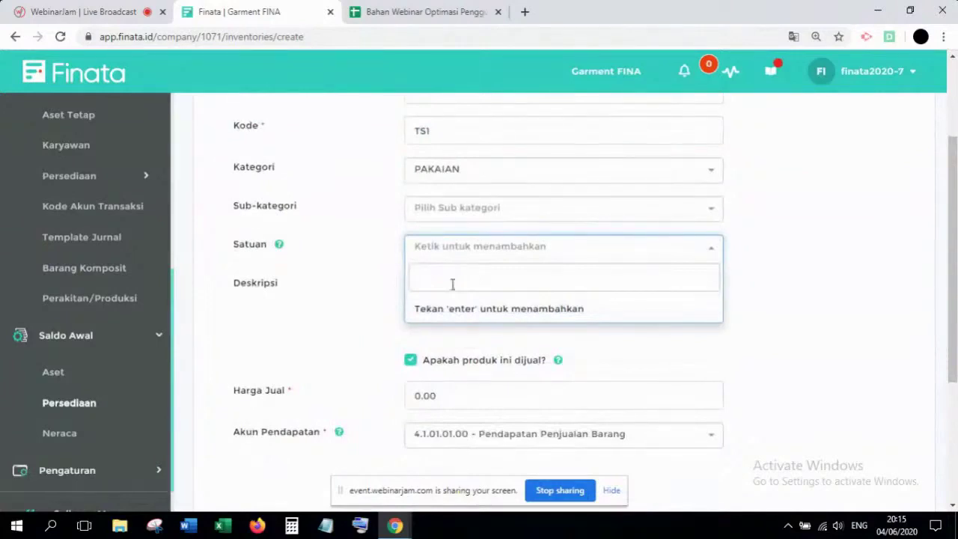
pyautogui.write('PSC')
pyautogui.press('Return')
pyautogui.click(472, 248)
pyautogui.write('PCS')
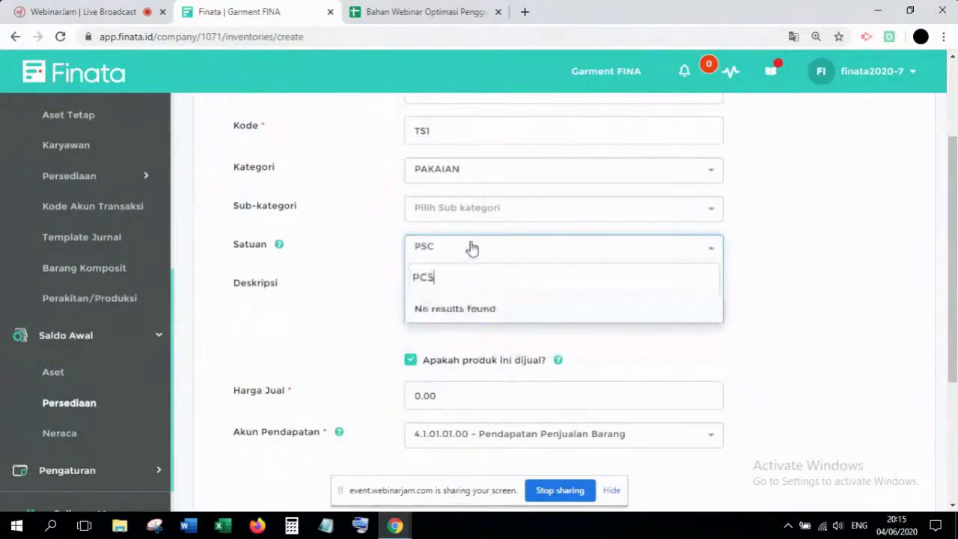
pyautogui.press('Return')
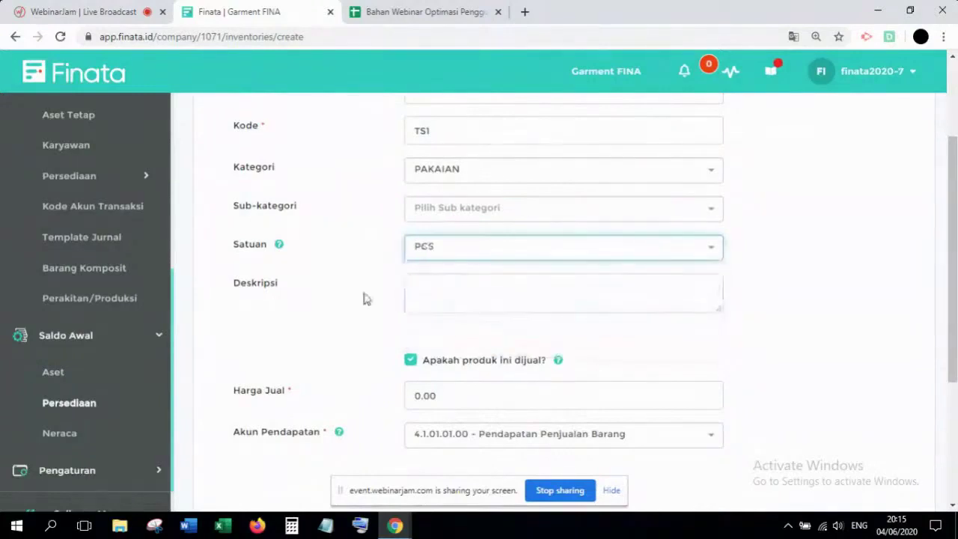
# Disable Apakah produk ini dijual? for the T Shirt item and read that option's help note
pyautogui.click(412, 278)
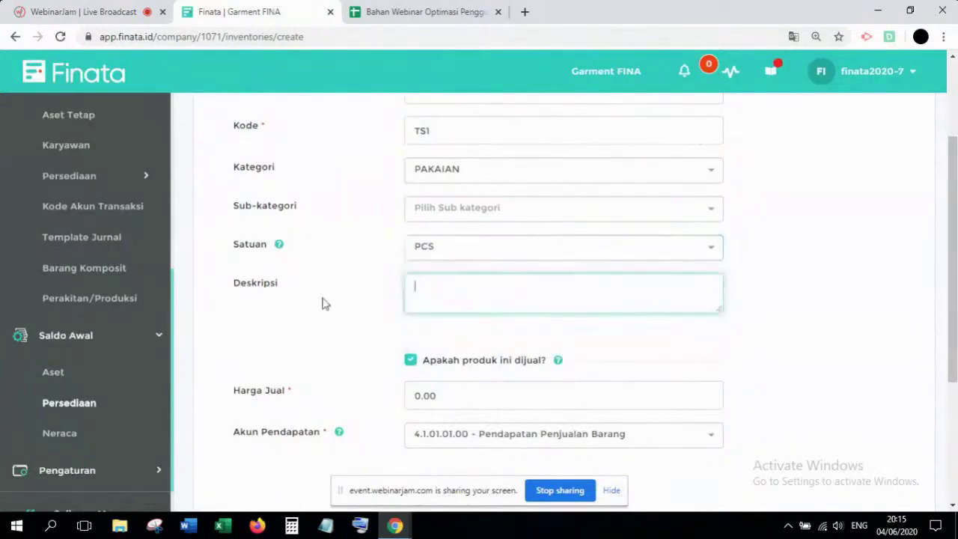
pyautogui.scroll(-1, 322, 303)
pyautogui.scroll(-2, 322, 303)
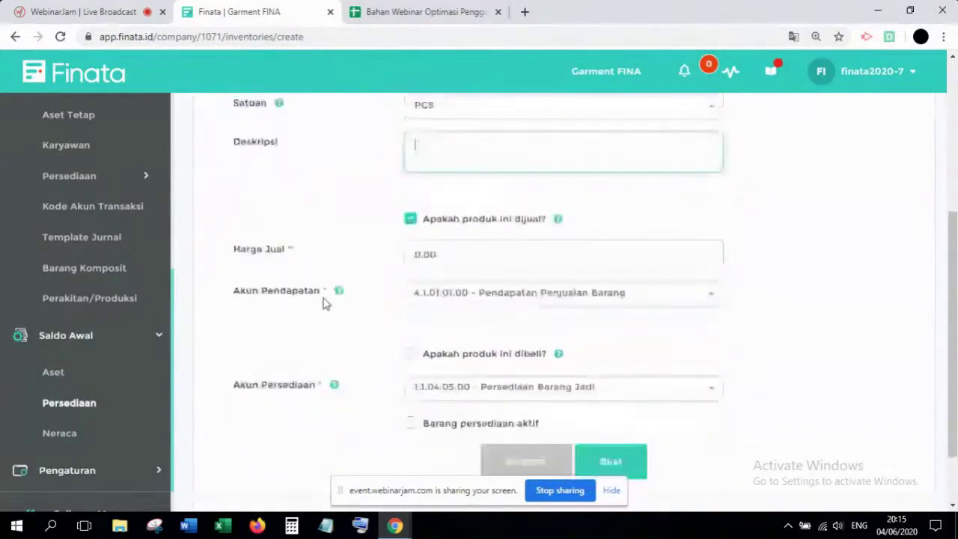
pyautogui.scroll(-1, 324, 302)
pyautogui.scroll(1, 366, 218)
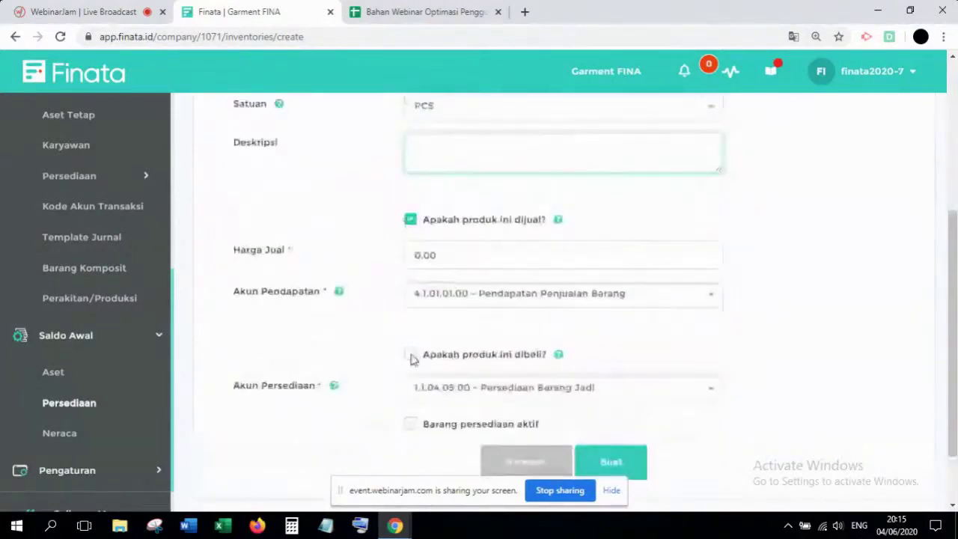
pyautogui.click(410, 219)
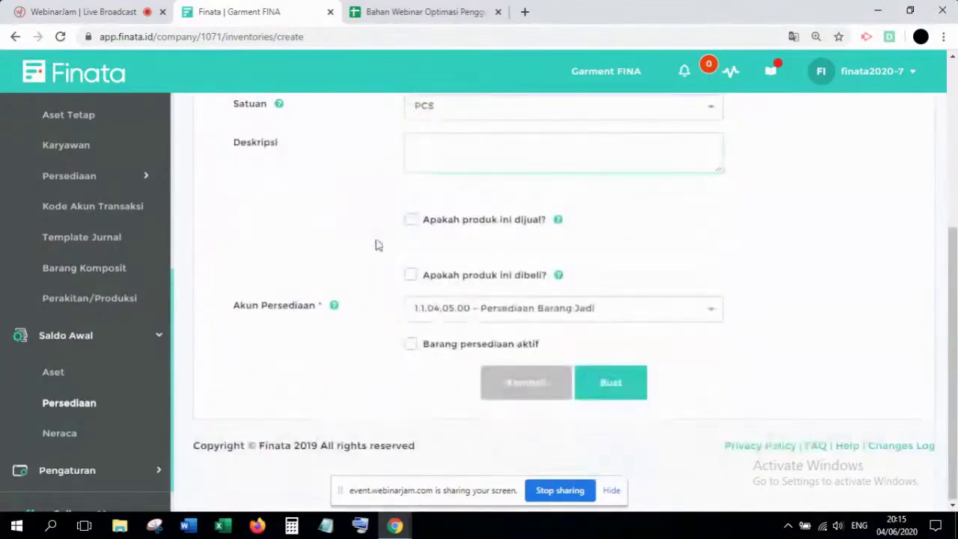
pyautogui.click(408, 221)
pyautogui.click(409, 222)
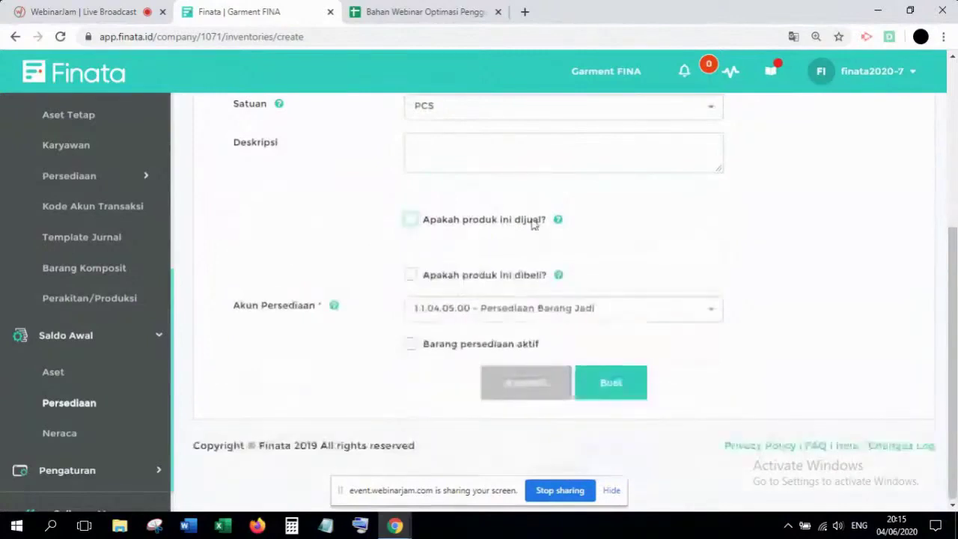
pyautogui.moveTo(559, 221)
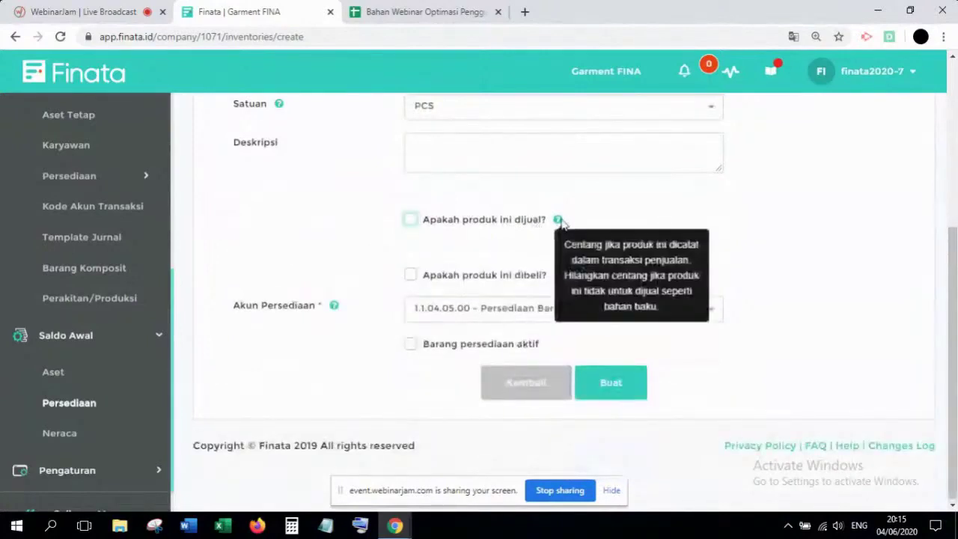
# Compare the T Shirt form with Apakah produk ini dijual? enabled and disabled, and leave the option enabled
pyautogui.scroll(2, 128, 229)
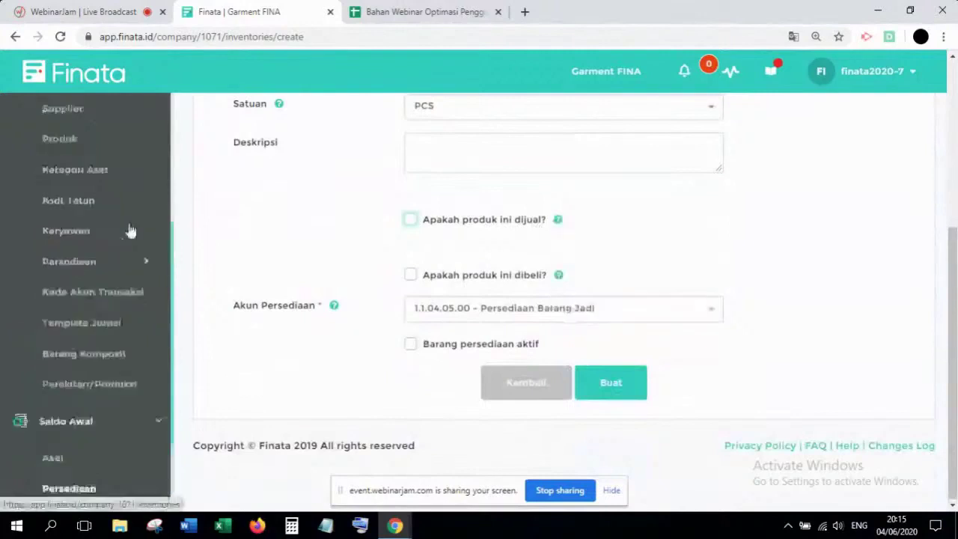
pyautogui.scroll(3, 130, 231)
pyautogui.scroll(1, 262, 250)
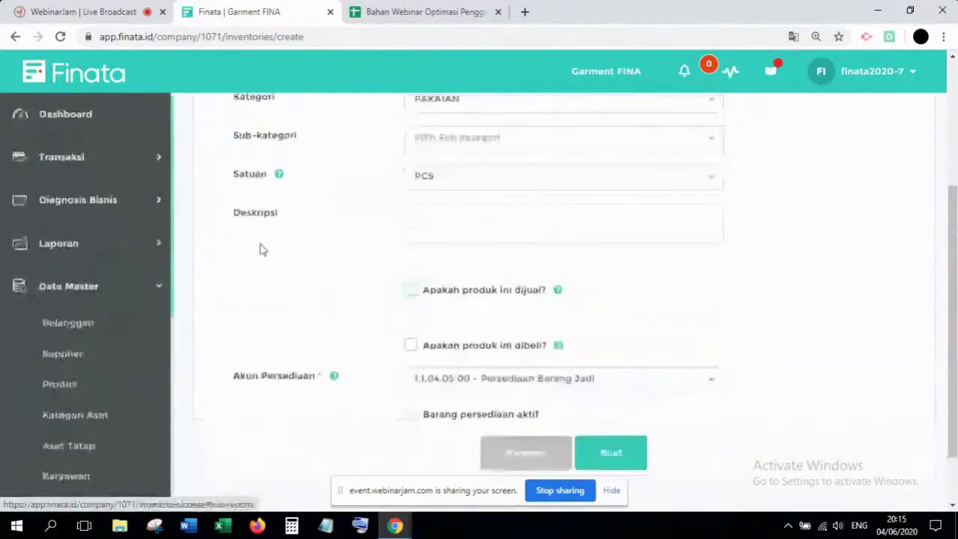
pyautogui.scroll(-1, 417, 222)
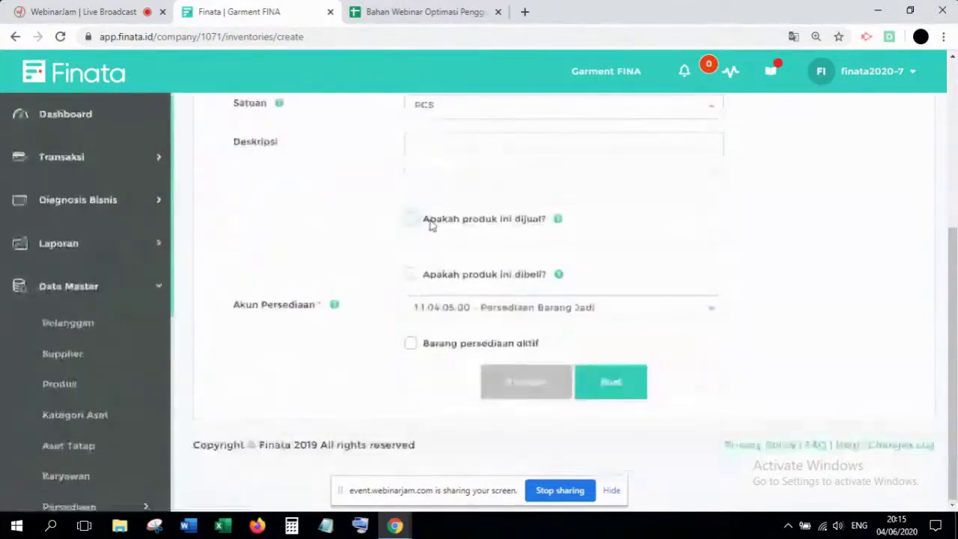
pyautogui.click(412, 219)
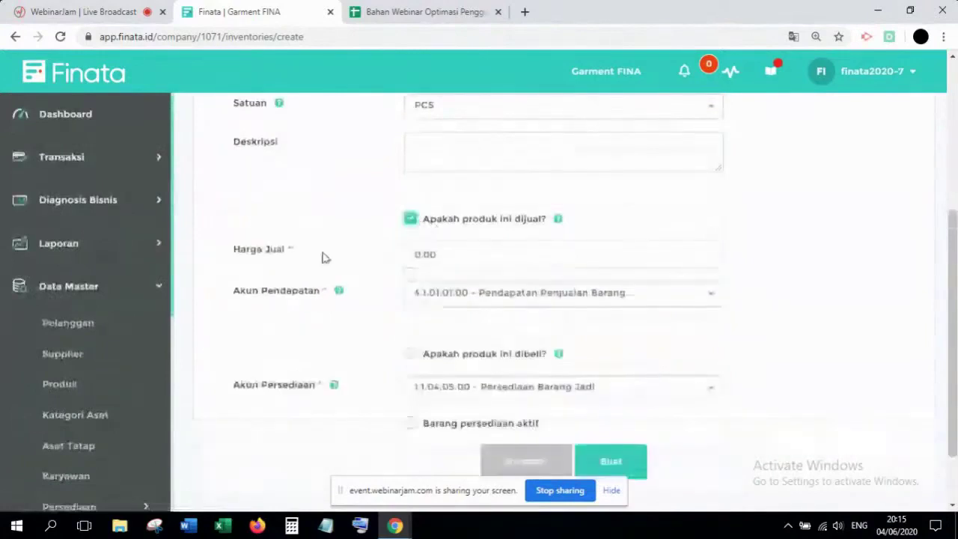
pyautogui.click(412, 219)
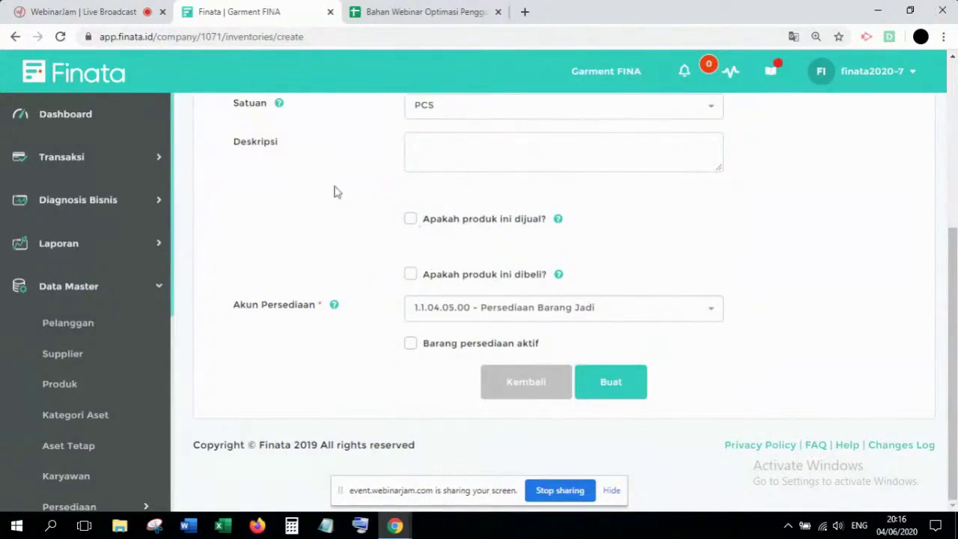
pyautogui.tripleClick(399, 277)
pyautogui.click(413, 241)
pyautogui.click(411, 220)
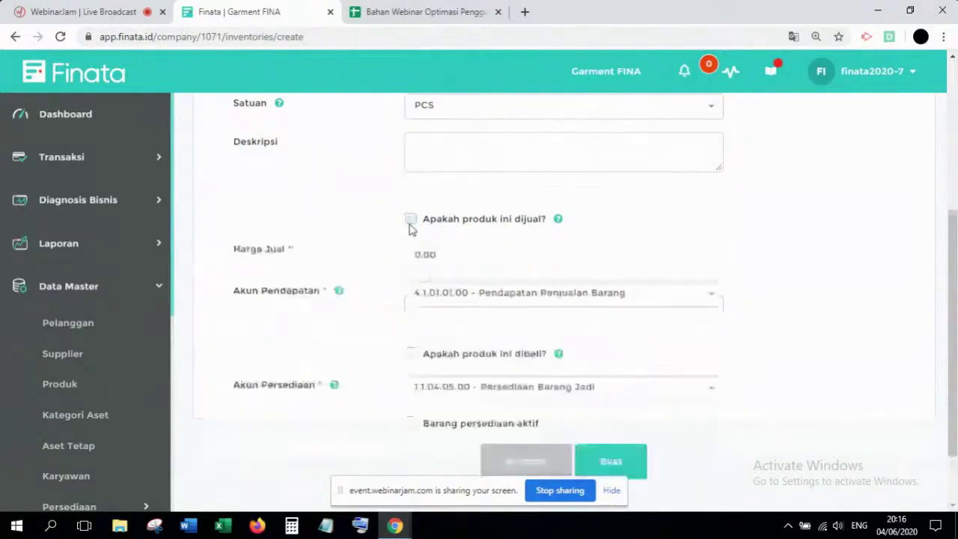
# Enable Apakah produk ini dibeli? and set Harga Jual to 100,000 and Harga Beli to 50,000, as in the spreadsheet's T-Shirt row
pyautogui.click(410, 354)
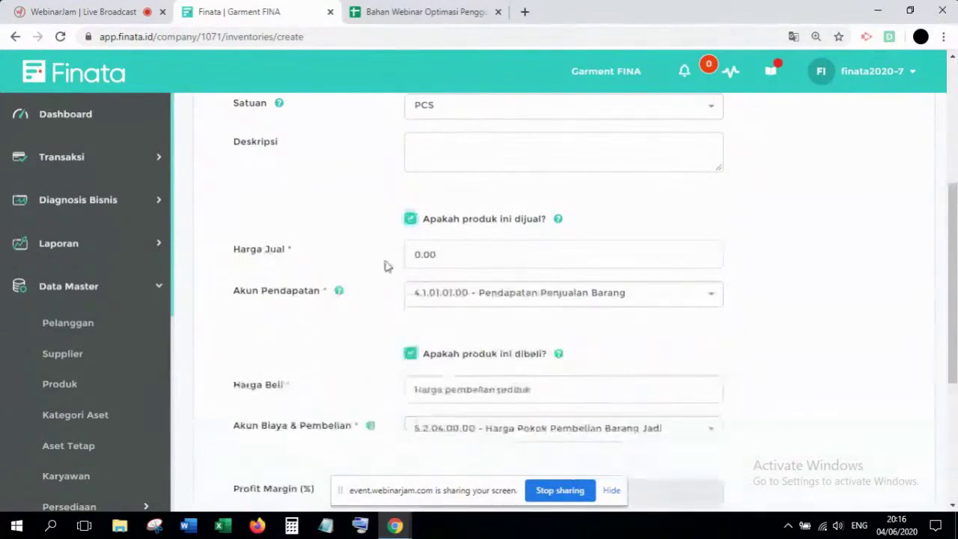
pyautogui.click(451, 252)
pyautogui.click(412, 11)
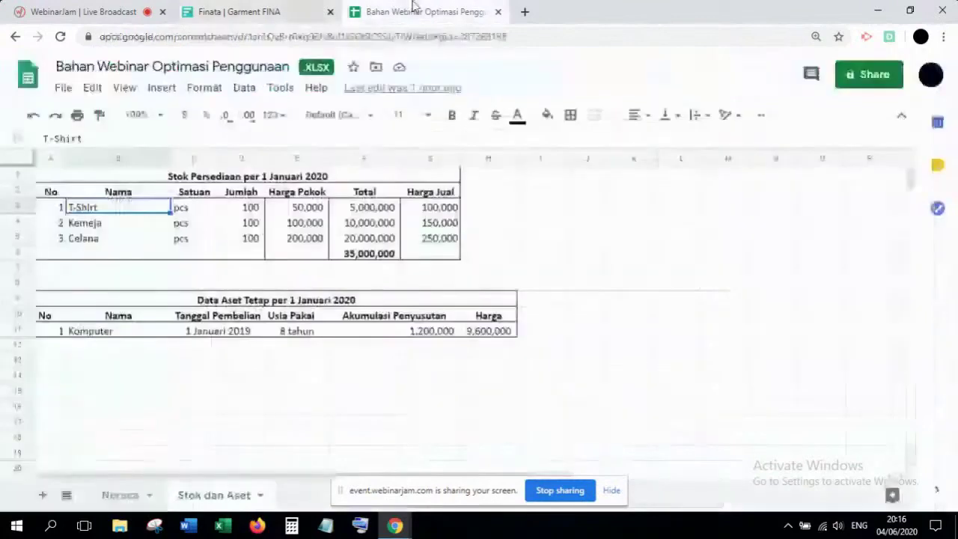
pyautogui.hotkey('ctrl', 'shift', 'Tab')
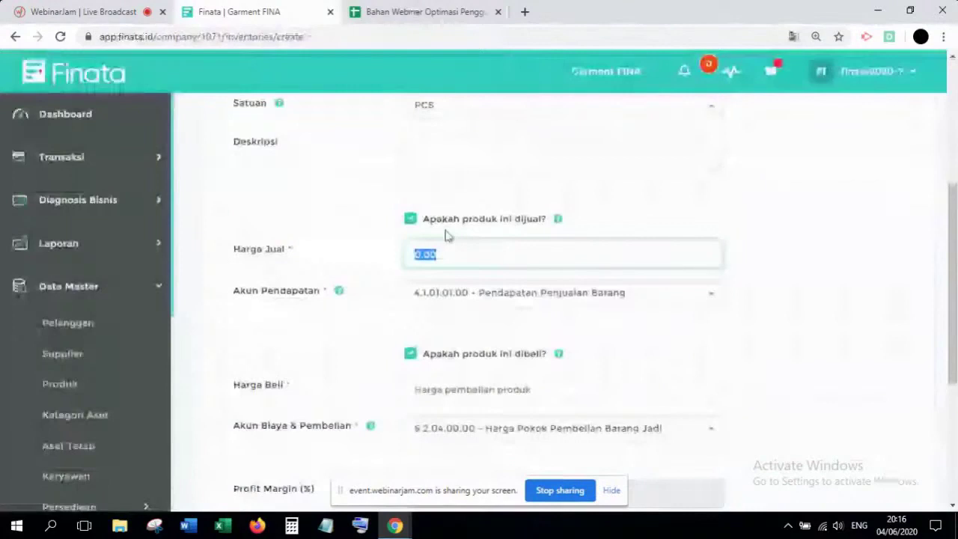
pyautogui.click(374, 8)
pyautogui.hotkey('ctrl', 'shift', 'Tab')
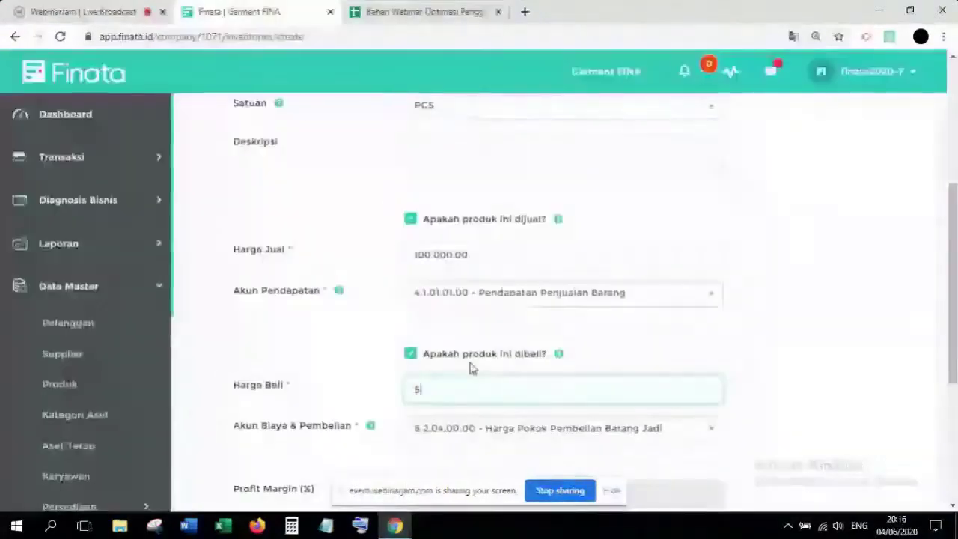
pyautogui.write('500000')
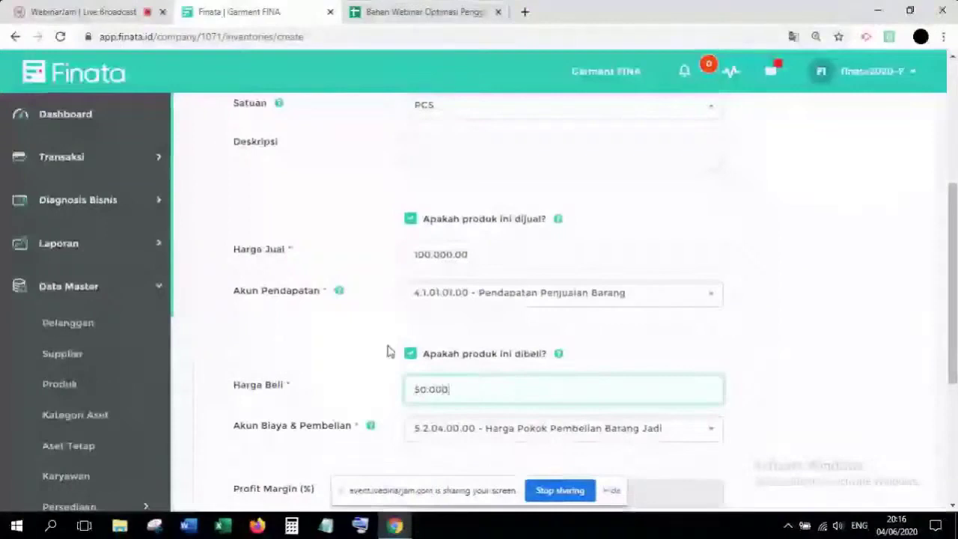
pyautogui.click(339, 293)
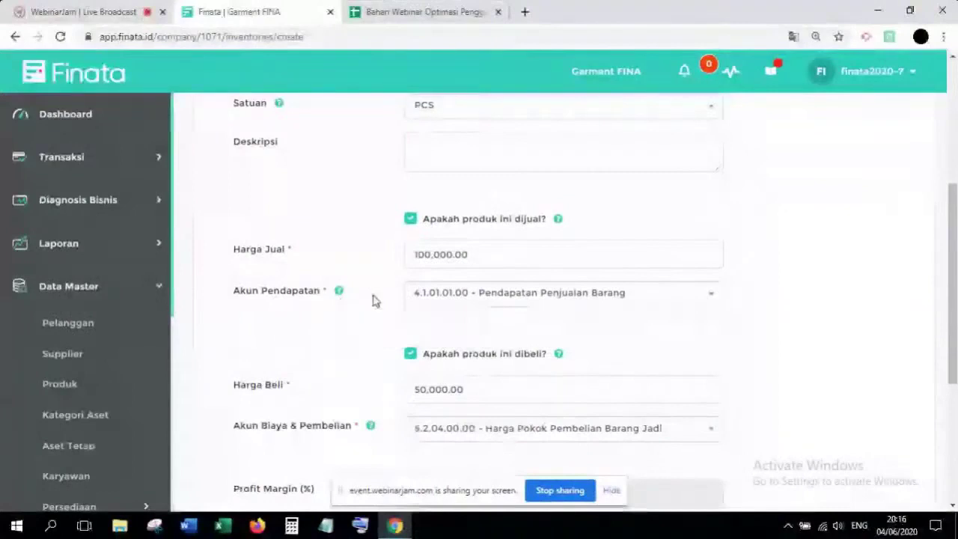
# Review the Akun Pendapatan choices and the T Shirt item's cost account, margin, markup and Akun Persediaan fields
pyautogui.click(488, 303)
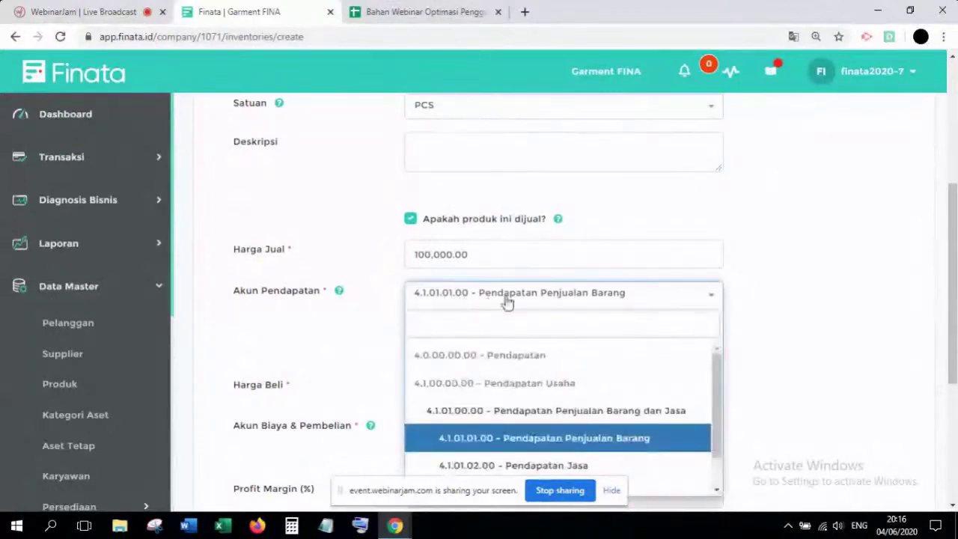
pyautogui.click(377, 332)
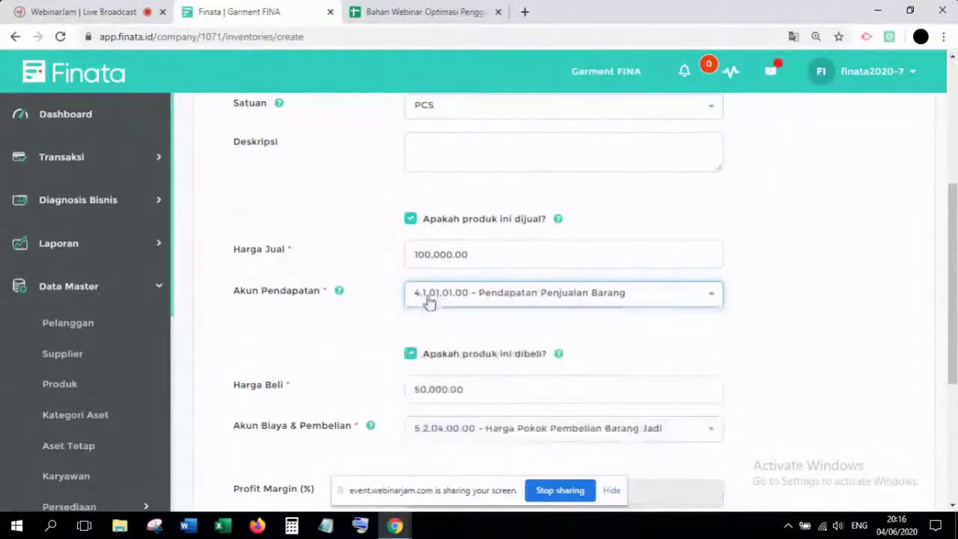
pyautogui.scroll(-2, 99, 260)
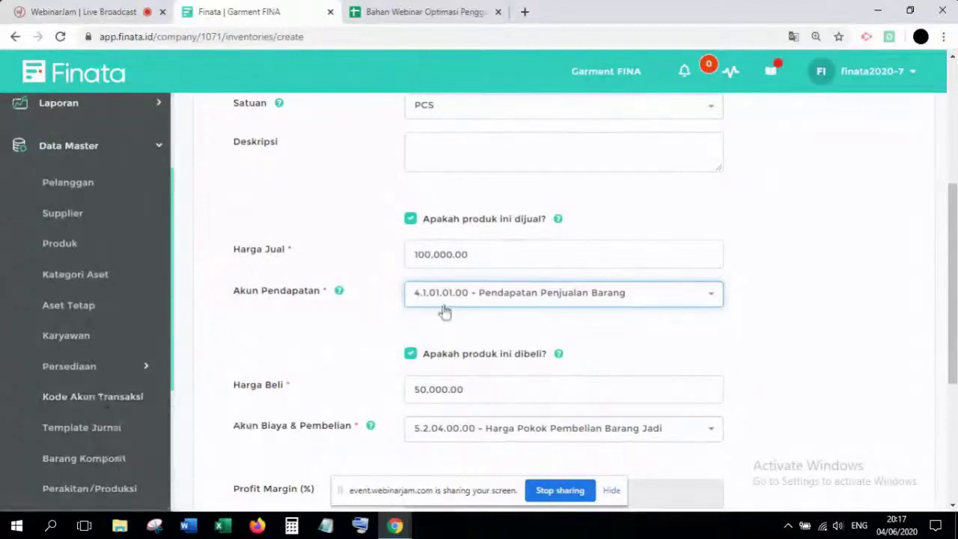
pyautogui.scroll(2, 365, 299)
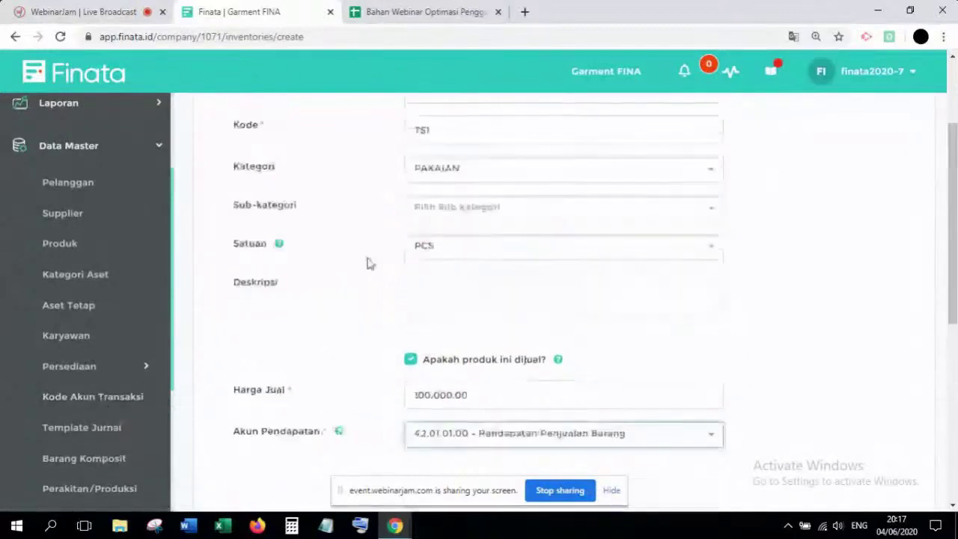
pyautogui.scroll(-2, 369, 269)
pyautogui.scroll(-1, 450, 235)
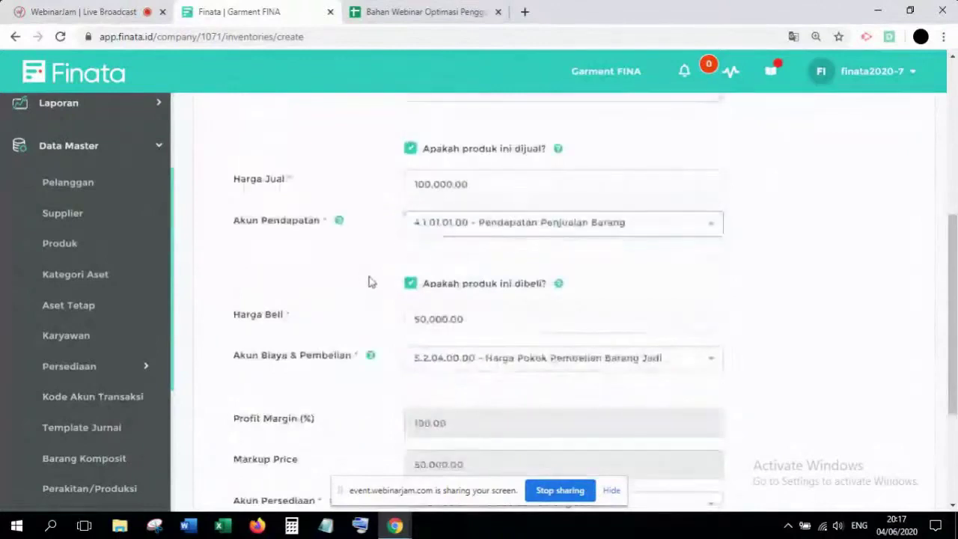
pyautogui.scroll(-1, 371, 282)
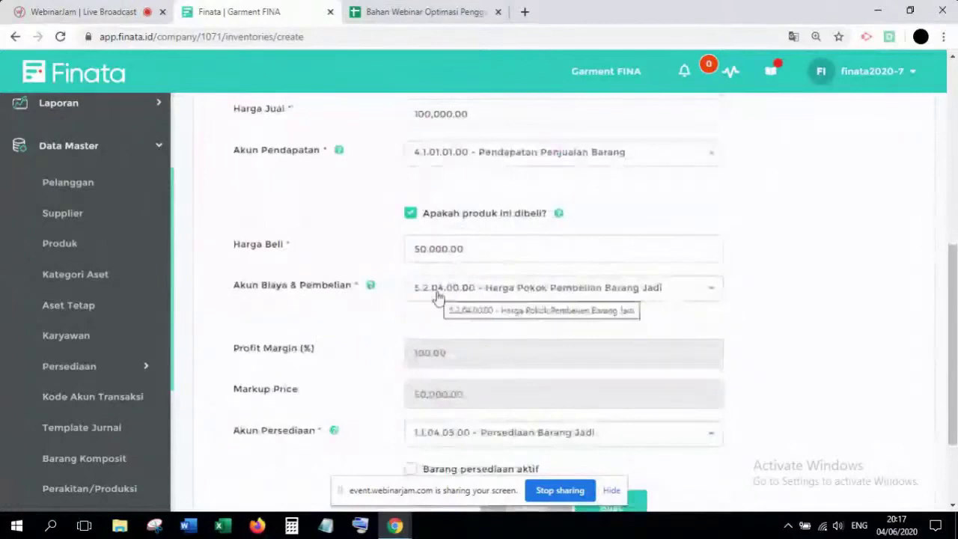
pyautogui.scroll(-1, 384, 325)
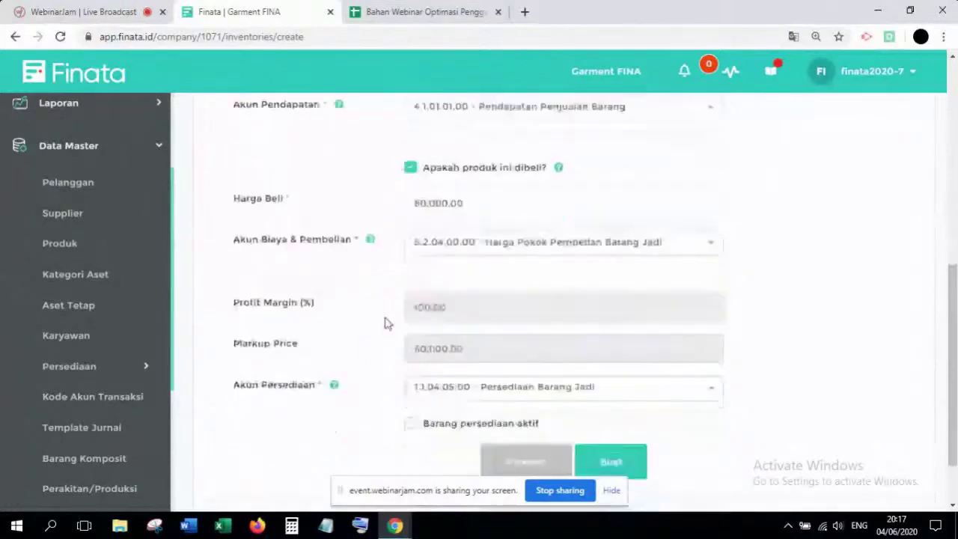
pyautogui.scroll(-1, 384, 323)
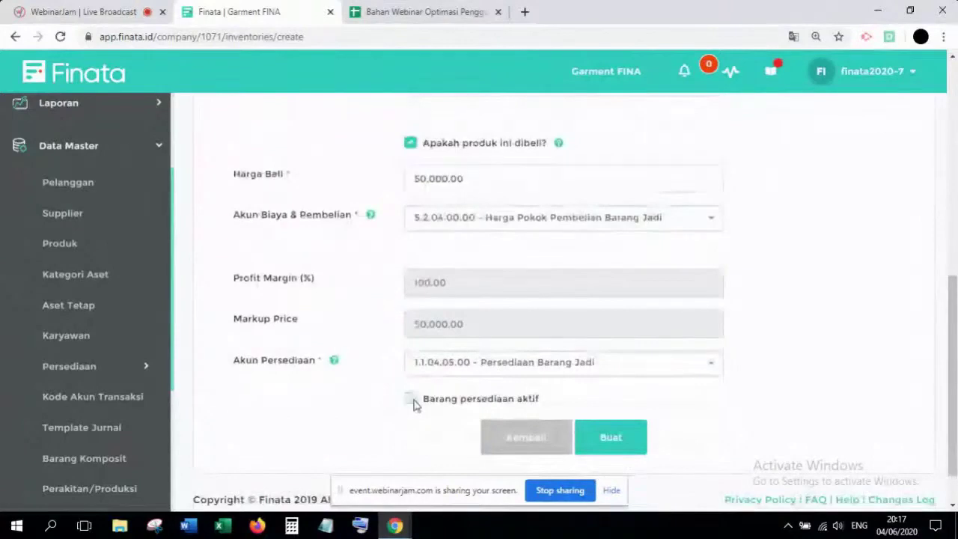
# Try Barang persediaan aktif enabled and disabled on the T Shirt item and recheck the entered prices and accounts
pyautogui.click(411, 400)
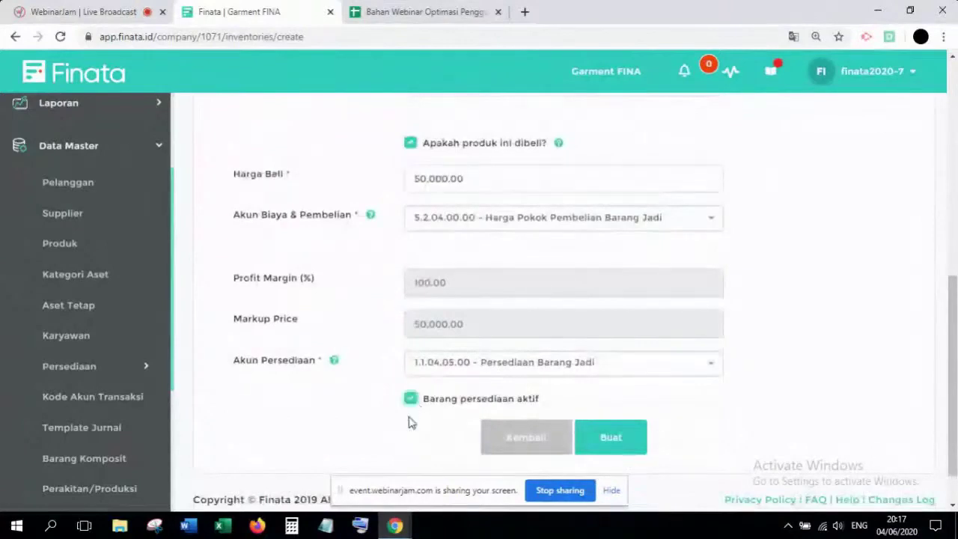
pyautogui.click(409, 398)
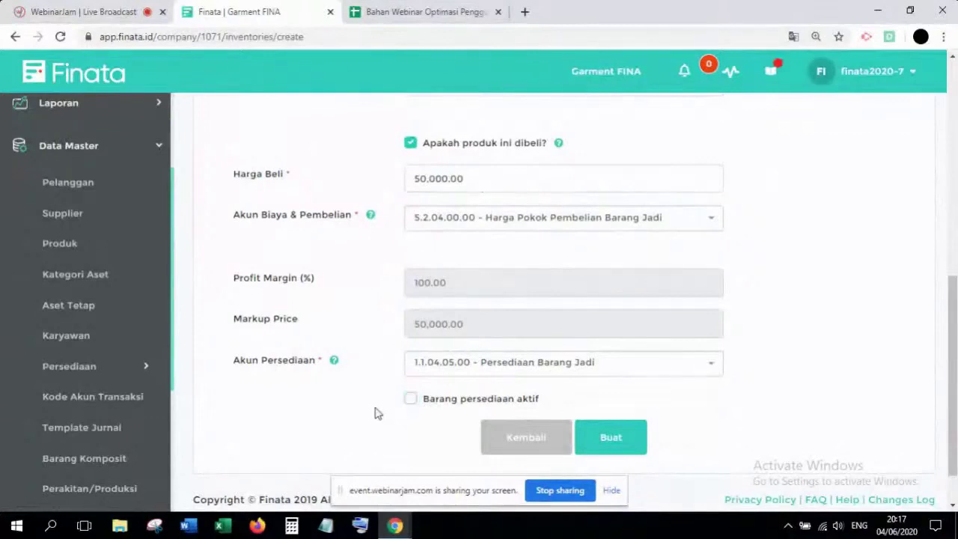
pyautogui.scroll(3, 378, 413)
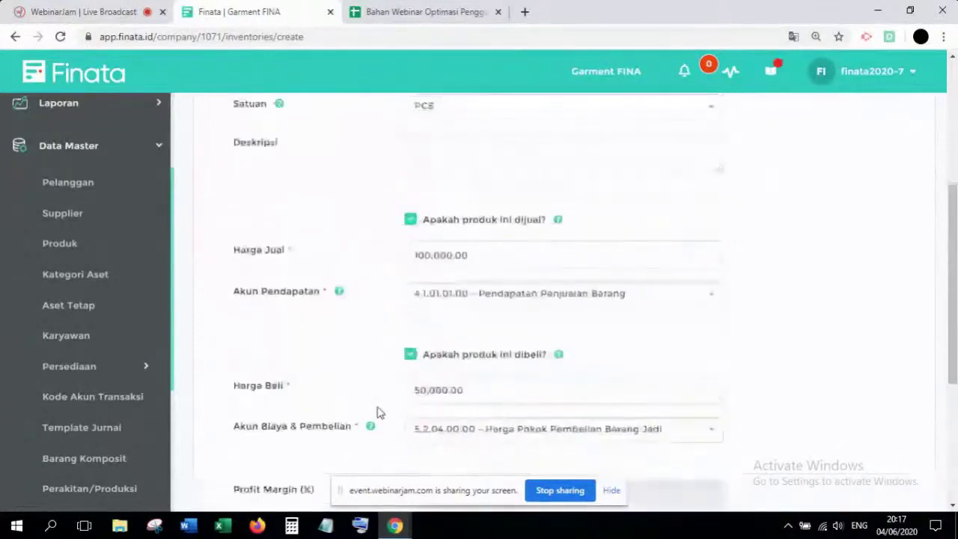
pyautogui.scroll(1, 378, 413)
pyautogui.scroll(-4, 380, 413)
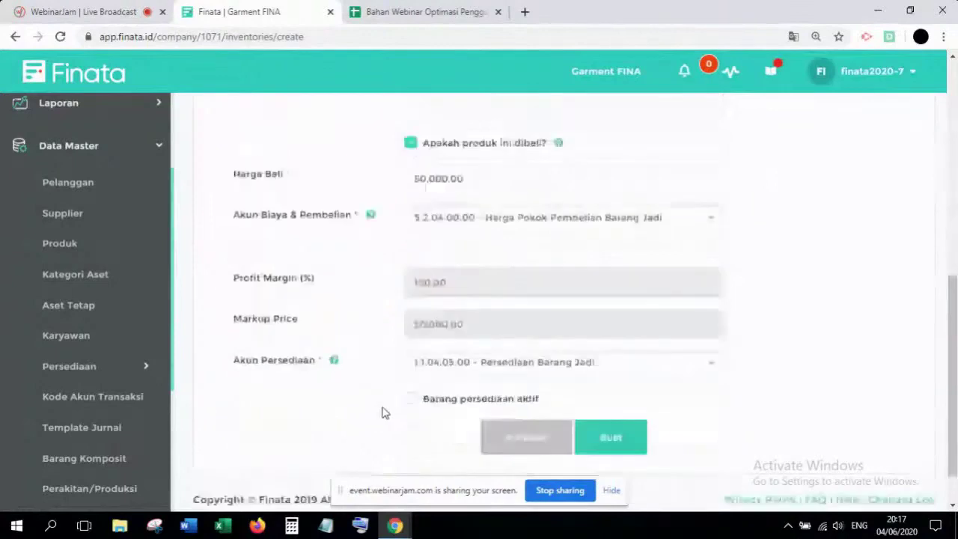
pyautogui.click(411, 399)
pyautogui.click(412, 399)
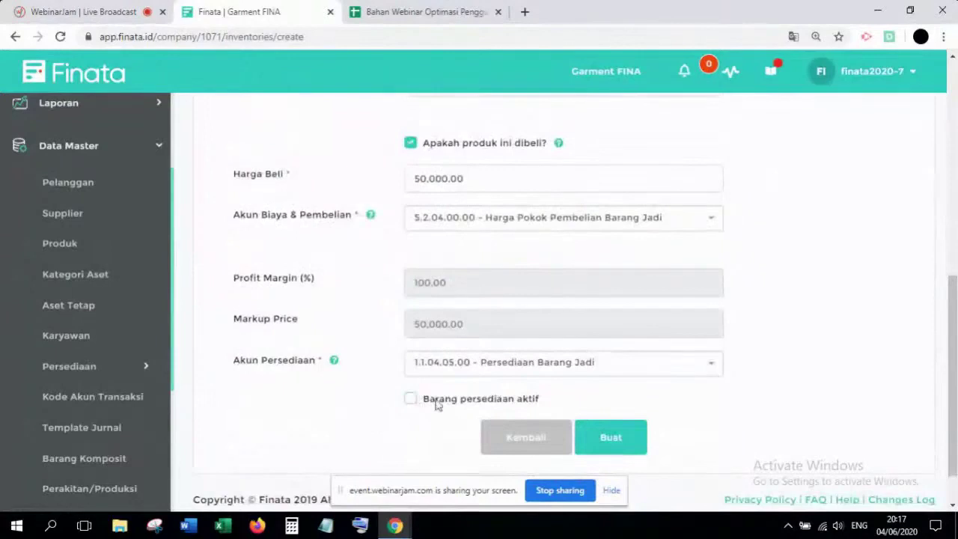
# Enable Barang persediaan aktif for the T Shirt item and create the item
pyautogui.click(438, 403)
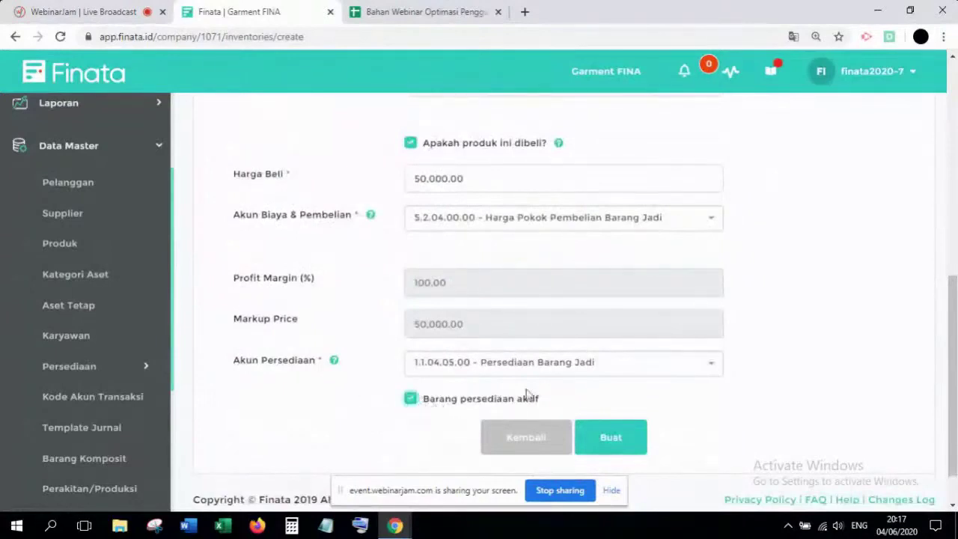
pyautogui.click(612, 438)
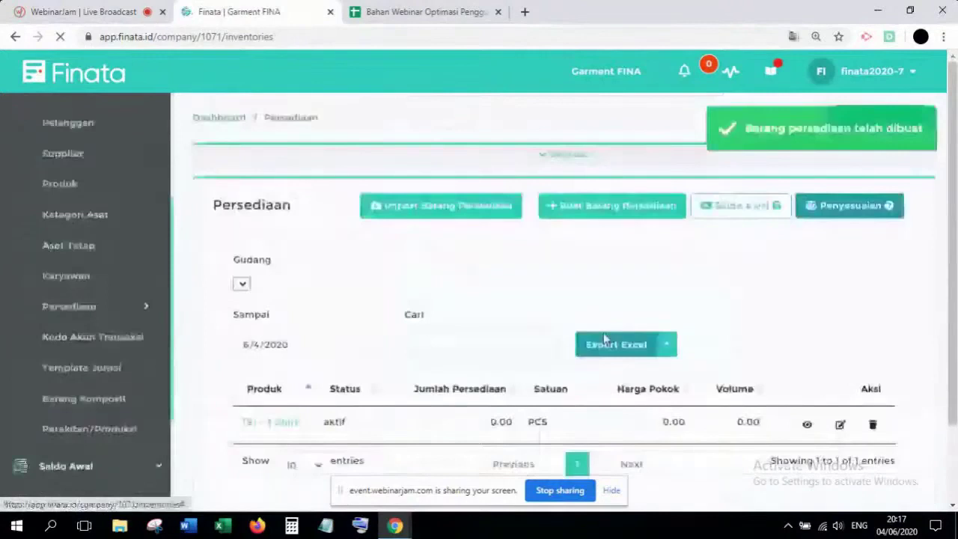
pyautogui.scroll(-1, 576, 359)
pyautogui.scroll(1, 546, 374)
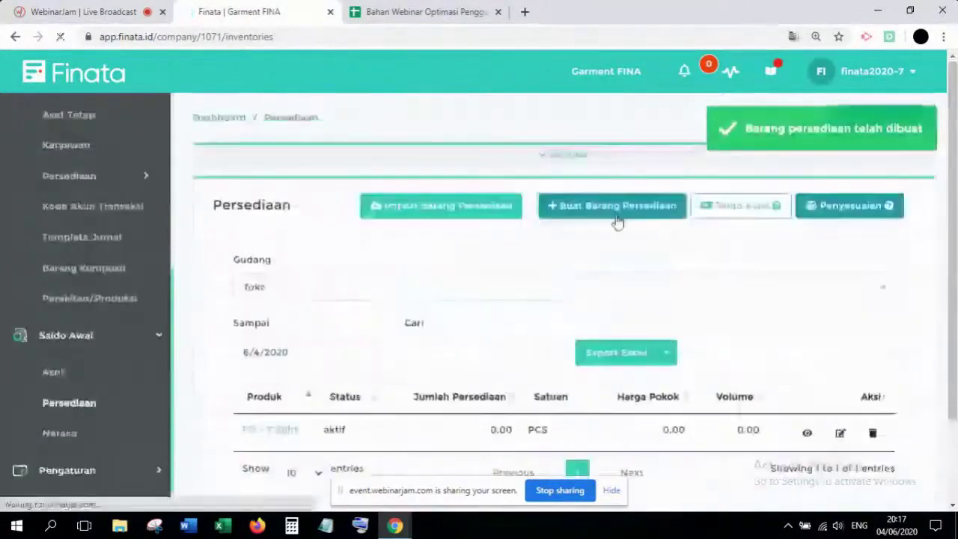
# Start a new inventory item for the spreadsheet's second stock row, named Kemeja with the code KM1
pyautogui.click(617, 210)
pyautogui.hotkey('ctrl', 'Tab')
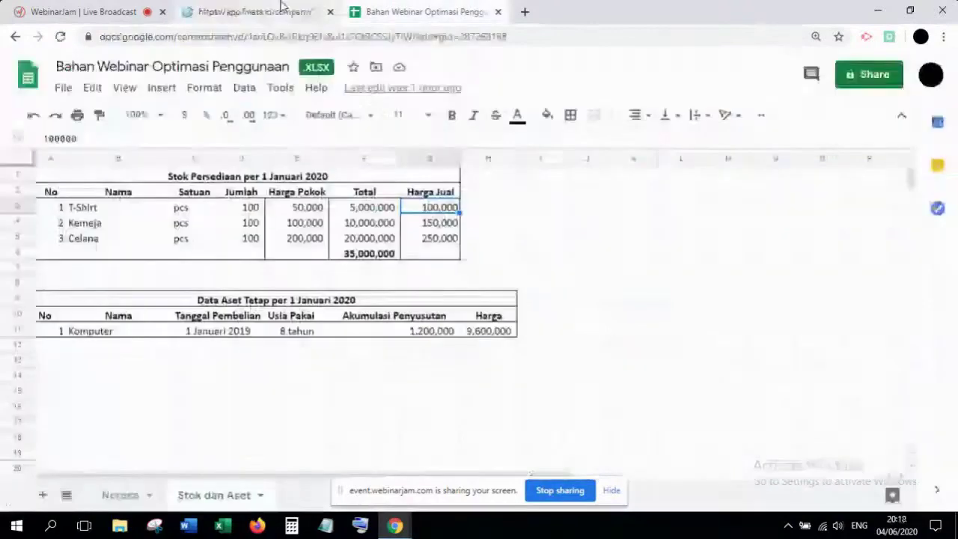
pyautogui.click(282, 9)
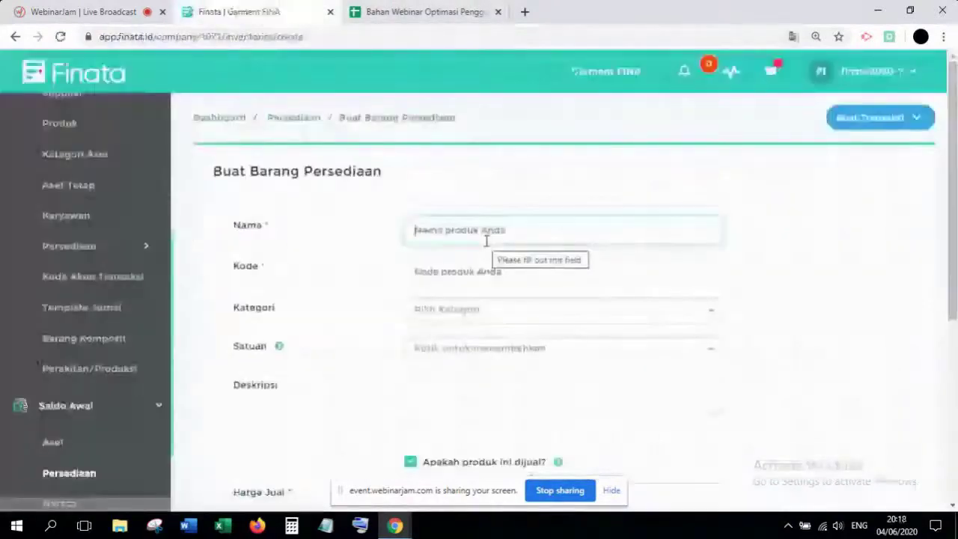
pyautogui.write('Kemeja')
pyautogui.press('Tab')
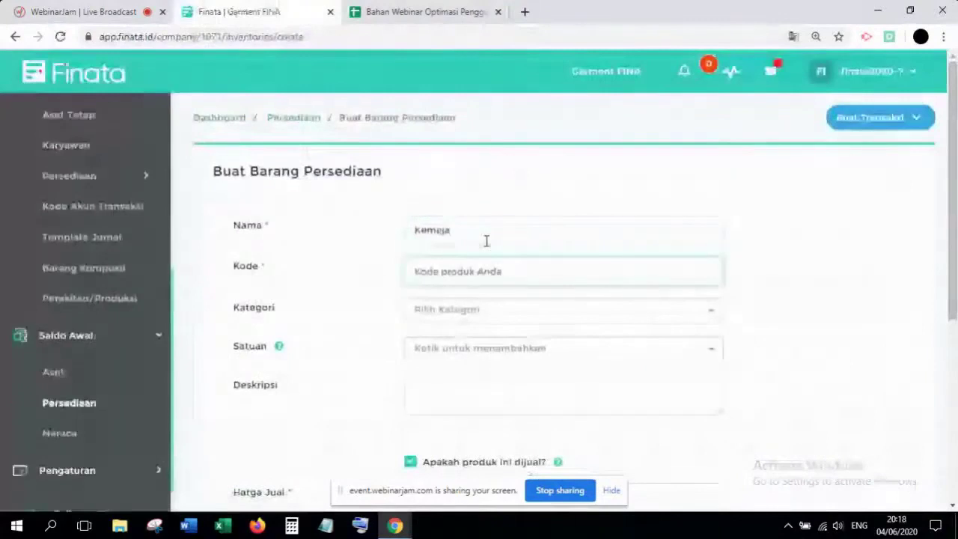
pyautogui.write('KM1')
# Assign the Kemeja item to the PAKAIAN category and set its unit to PSC
pyautogui.click(484, 310)
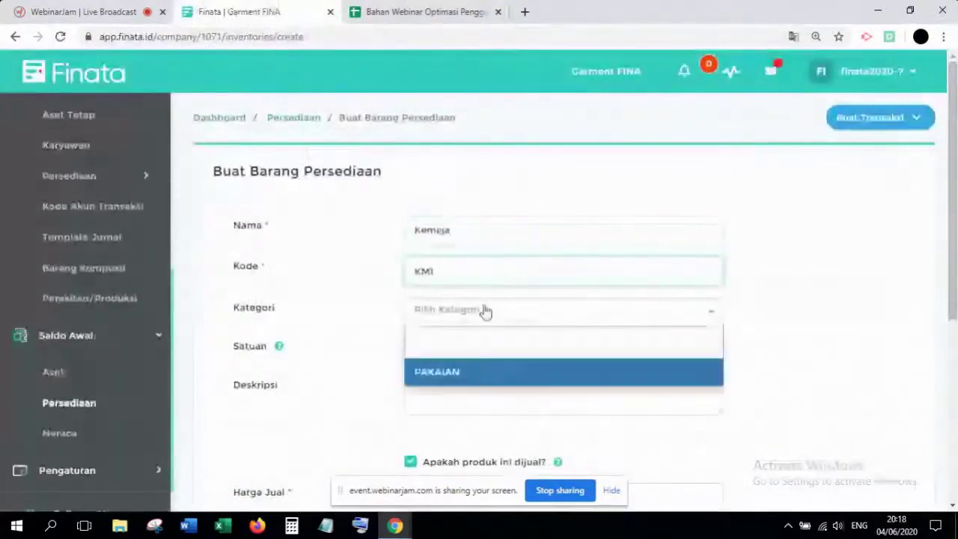
pyautogui.click(479, 371)
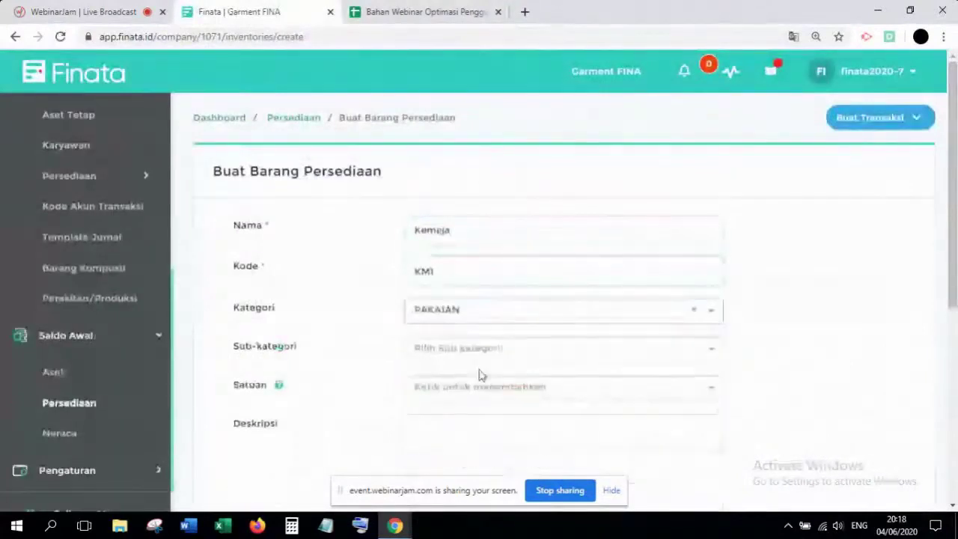
pyautogui.click(477, 387)
pyautogui.click(449, 449)
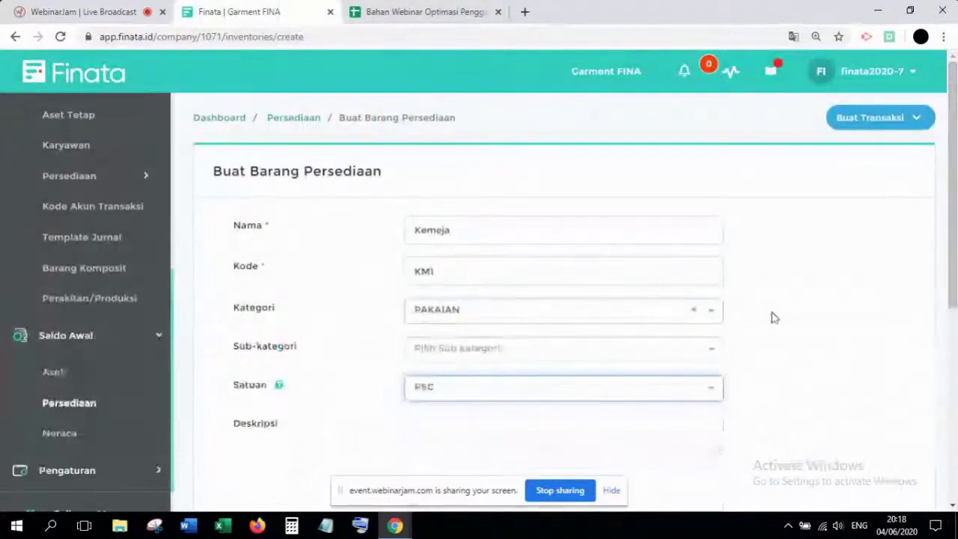
# Enable Apakah produk ini dibeli? for Kemeja and set Harga Jual to 150,000 and Harga Beli to 100,000, as in the spreadsheet
pyautogui.scroll(-3, 775, 318)
pyautogui.scroll(-1, 551, 349)
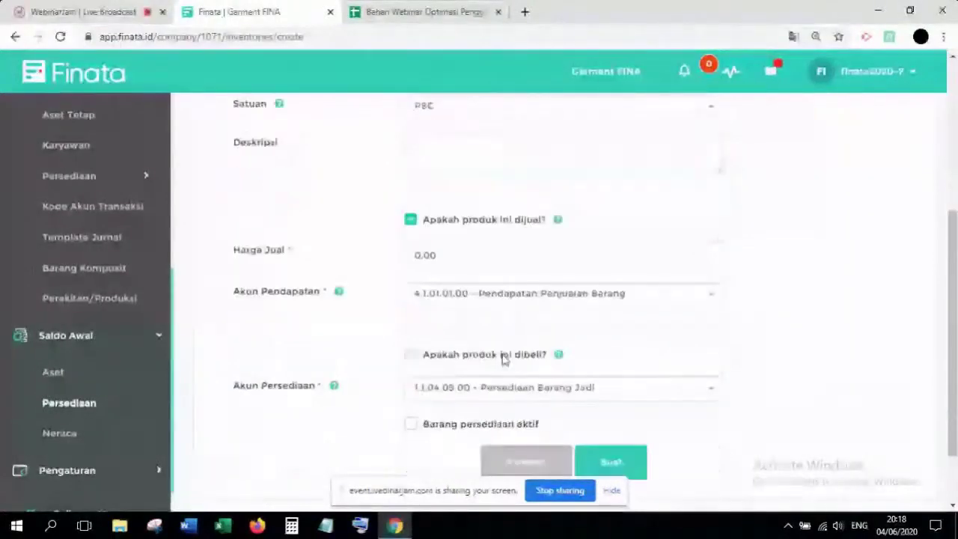
pyautogui.click(504, 358)
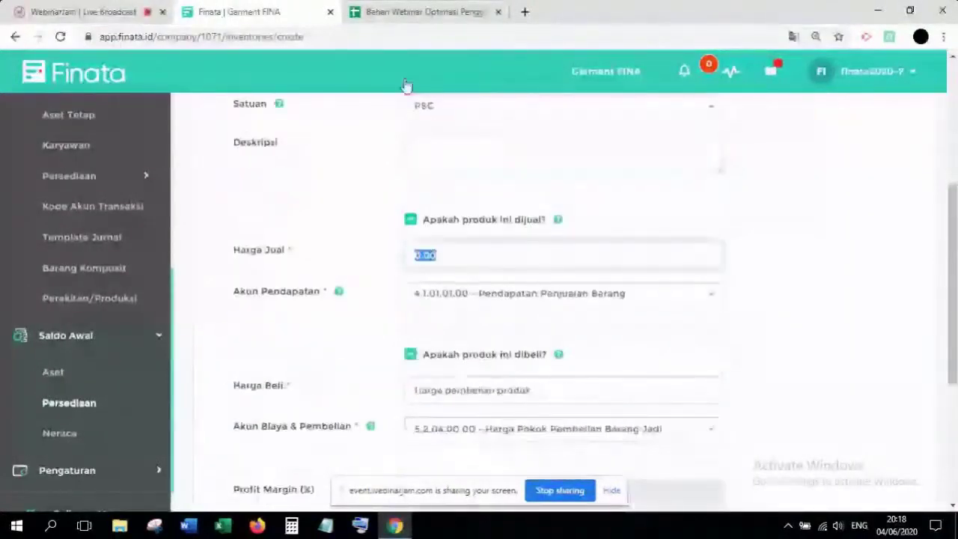
pyautogui.click(419, 12)
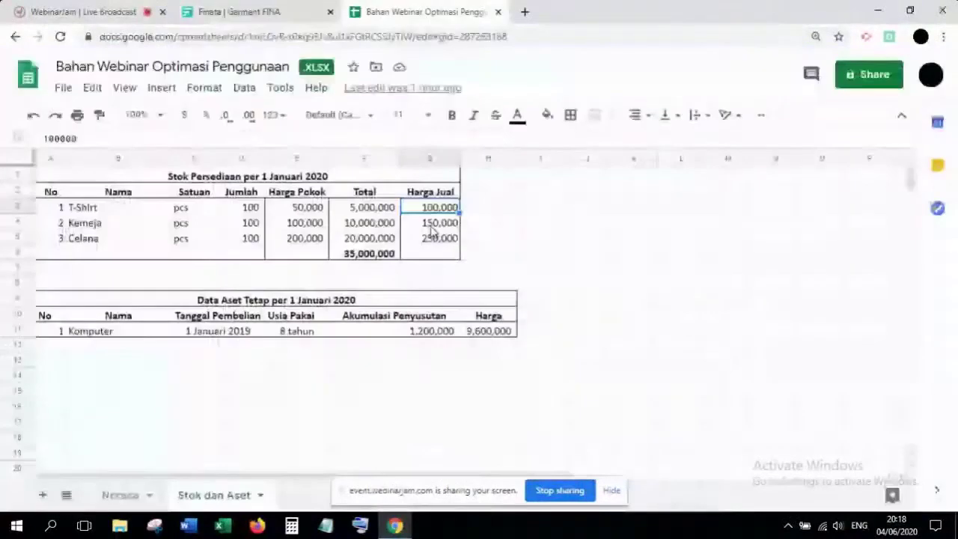
pyautogui.hotkey('ctrl', 'shift', 'Tab')
pyautogui.write('15')
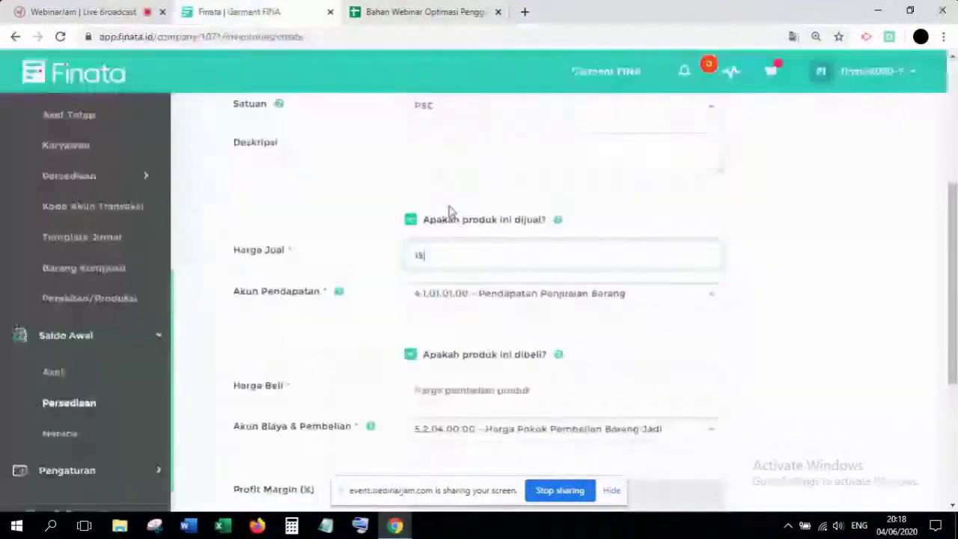
pyautogui.write('0.000')
pyautogui.click(469, 380)
pyautogui.write('100000')
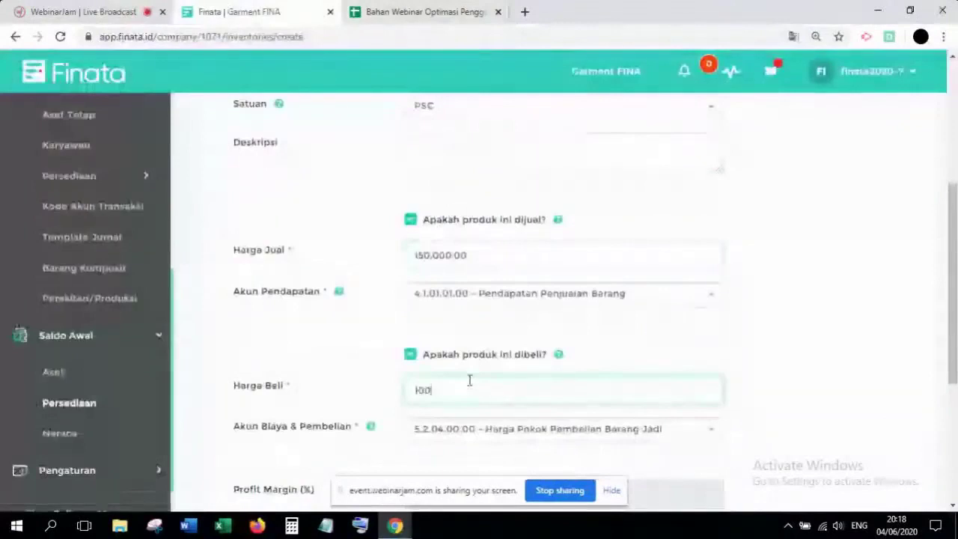
pyautogui.click(723, 325)
# Create the Kemeja item with Barang persediaan aktif enabled and consult the spreadsheet's stock table for the next product
pyautogui.scroll(-1, 722, 325)
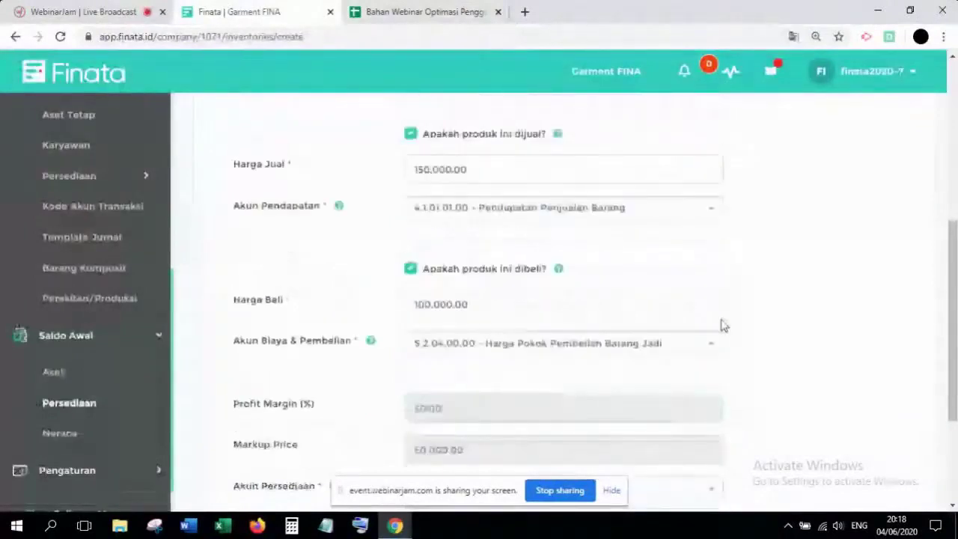
pyautogui.scroll(-3, 722, 325)
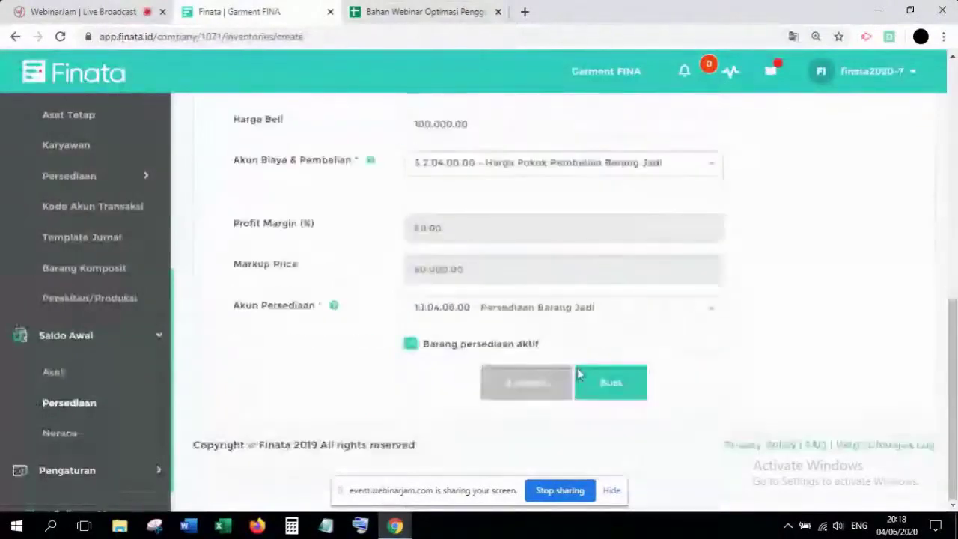
pyautogui.click(397, 9)
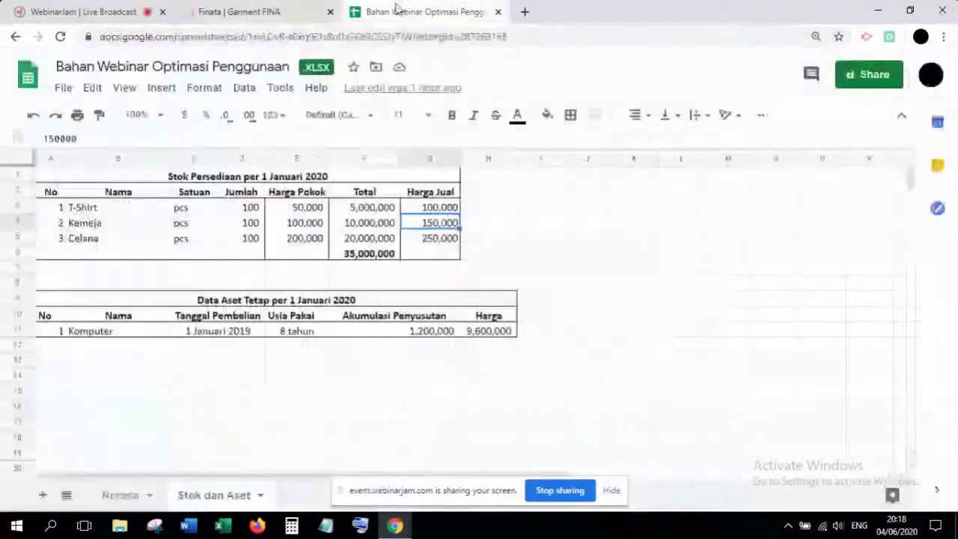
pyautogui.hotkey('ctrl', 'shift', 'Tab')
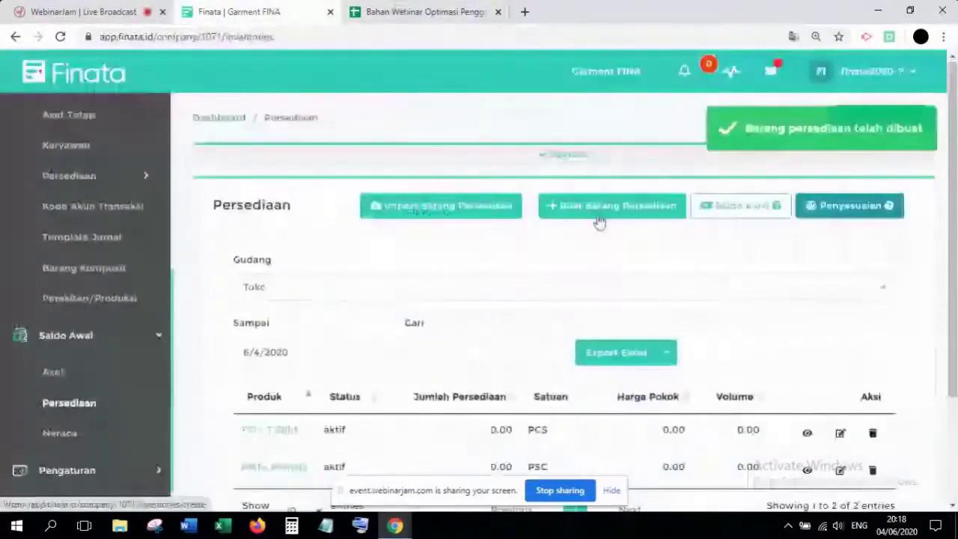
# Start a new inventory item, check the stock spreadsheet, and enter the name Celana with code CL1
pyautogui.click(599, 209)
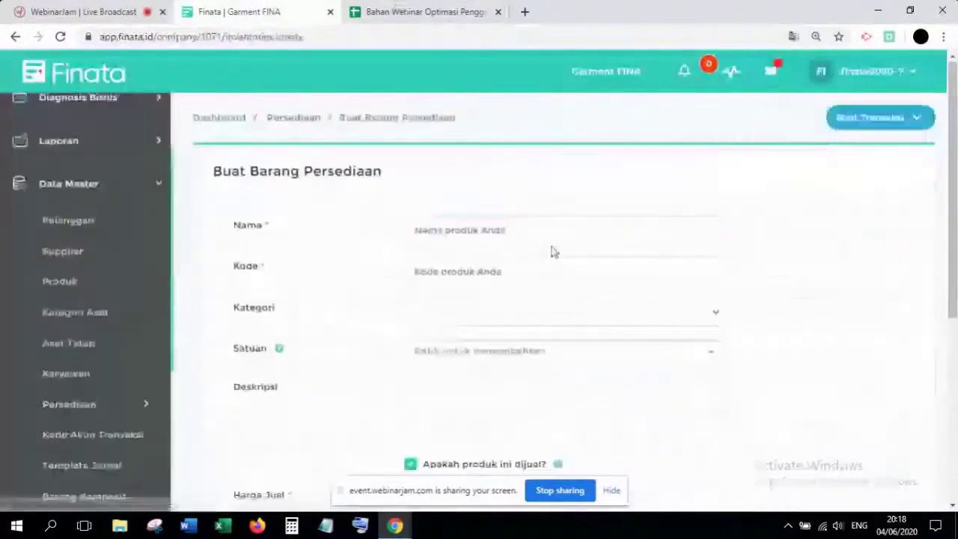
pyautogui.scroll(-1, 774, 247)
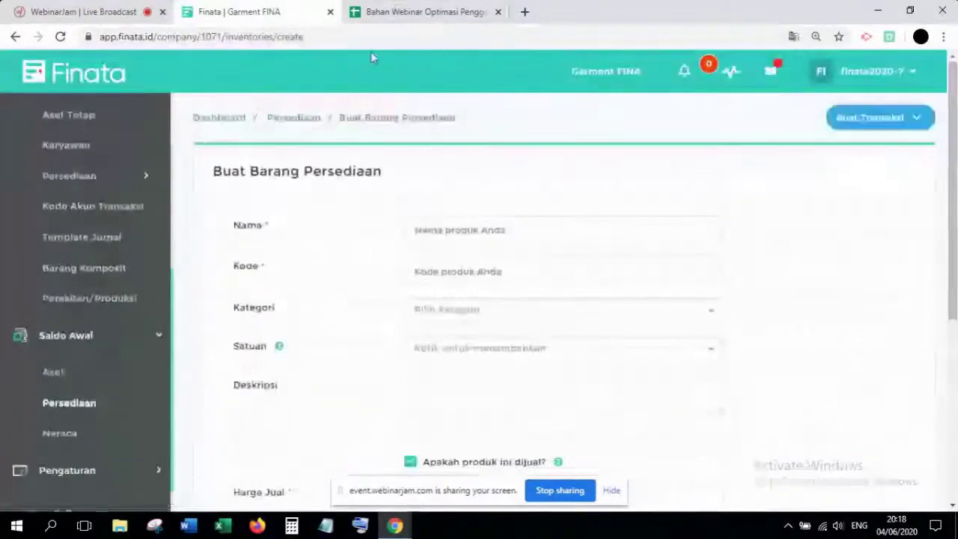
pyautogui.hotkey('ctrl', 'Tab')
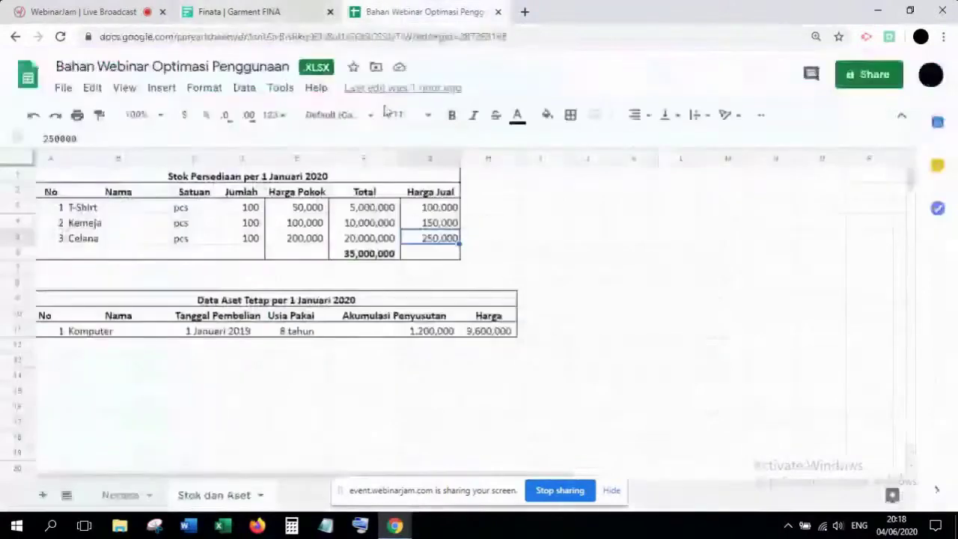
pyautogui.hotkey('ctrl', 'shift', 'Tab')
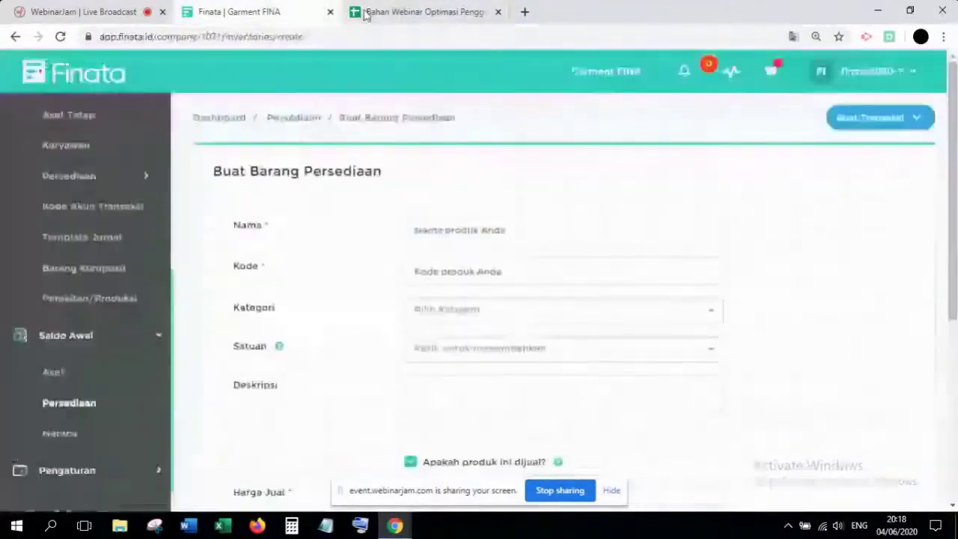
pyautogui.click(464, 222)
pyautogui.write('Celana')
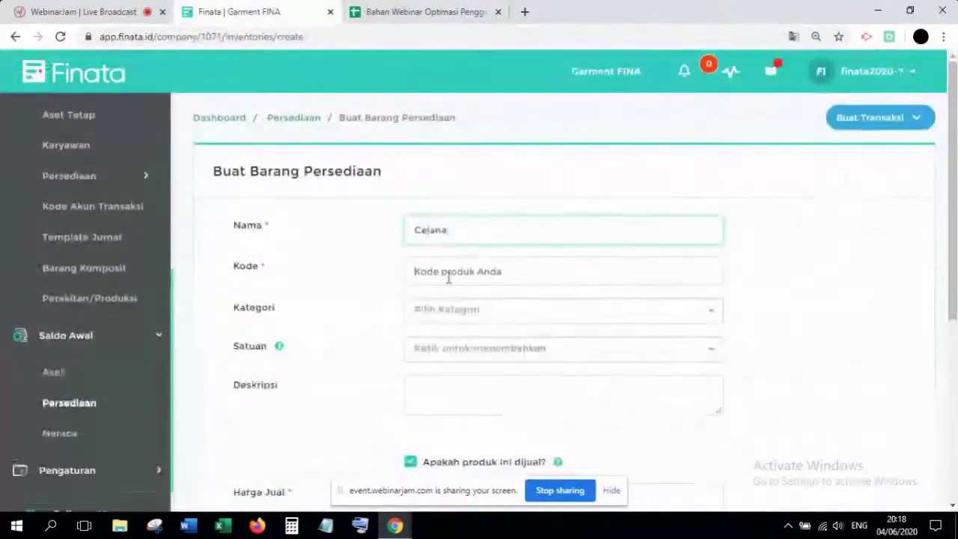
pyautogui.click(443, 268)
pyautogui.write('CL')
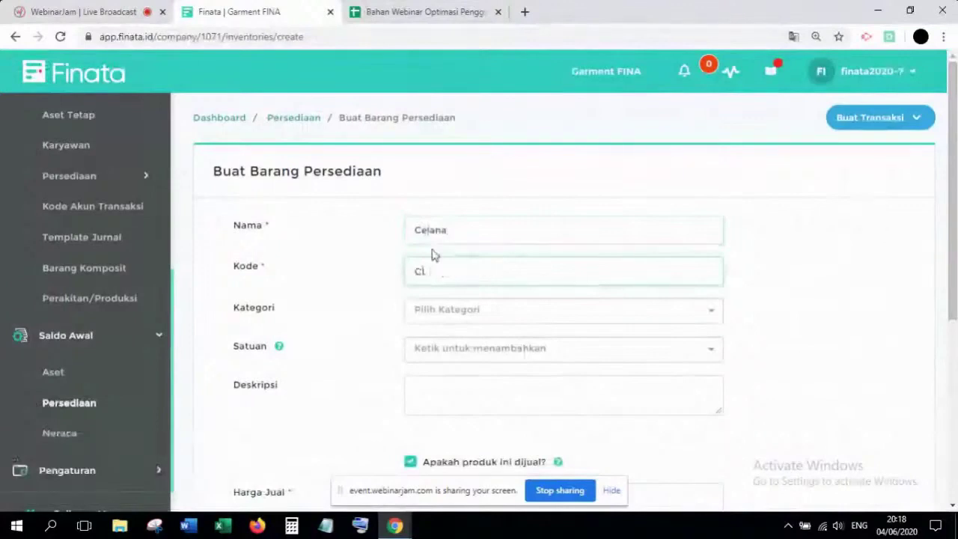
pyautogui.write('-')
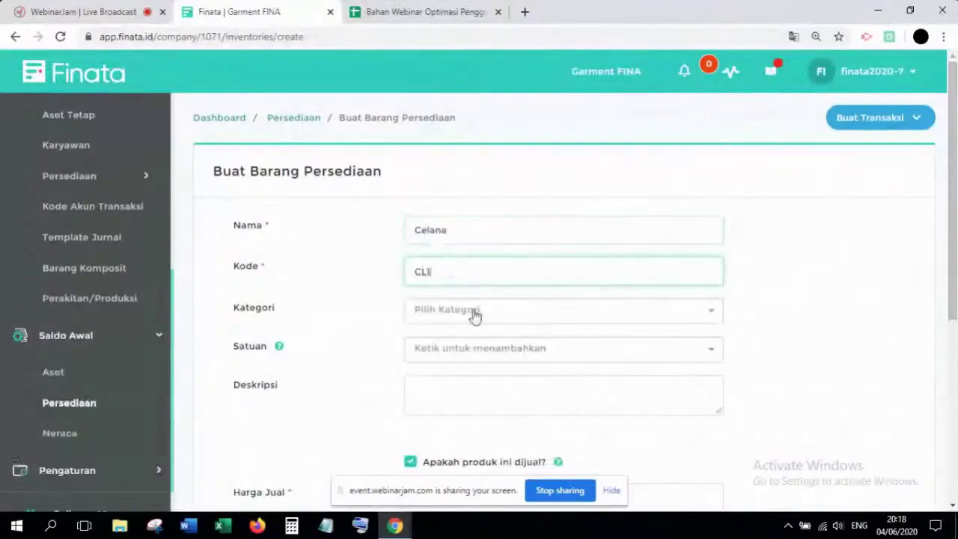
# Check Celana's row in the stock spreadsheet and assign the item category PAKAIAN and unit PCS
pyautogui.click(420, 11)
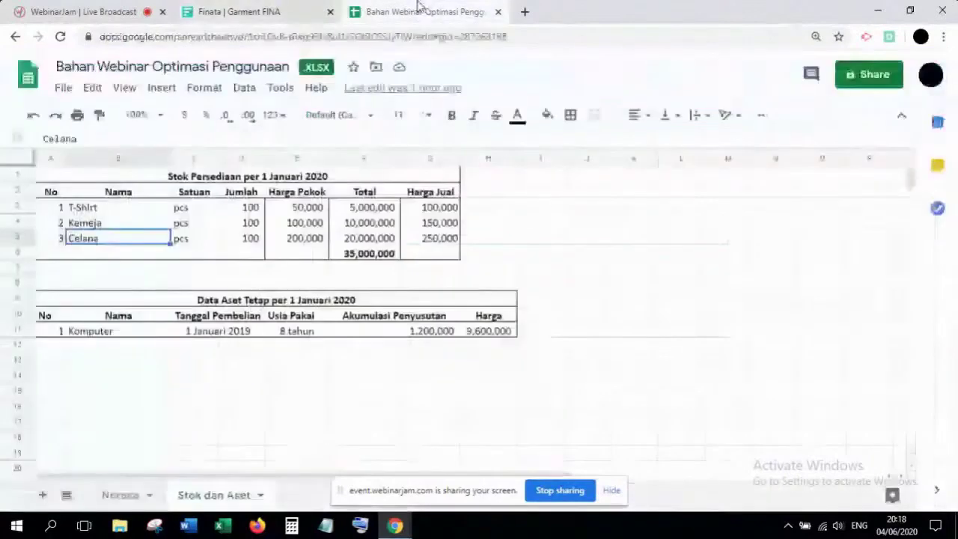
pyautogui.hotkey('ctrl', 'shift', 'Tab')
pyautogui.scroll(-1, 561, 265)
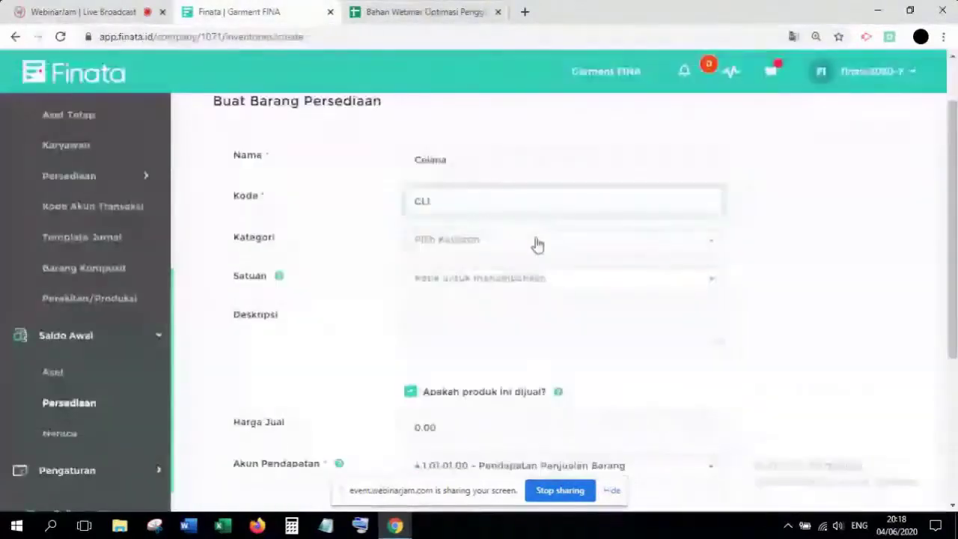
pyautogui.click(536, 243)
pyautogui.click(482, 299)
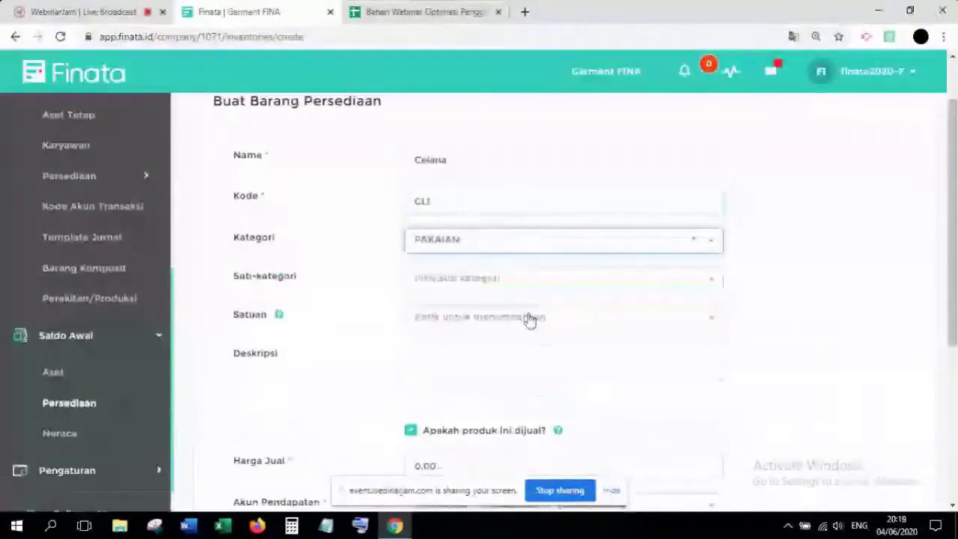
pyautogui.click(707, 322)
pyautogui.click(707, 322)
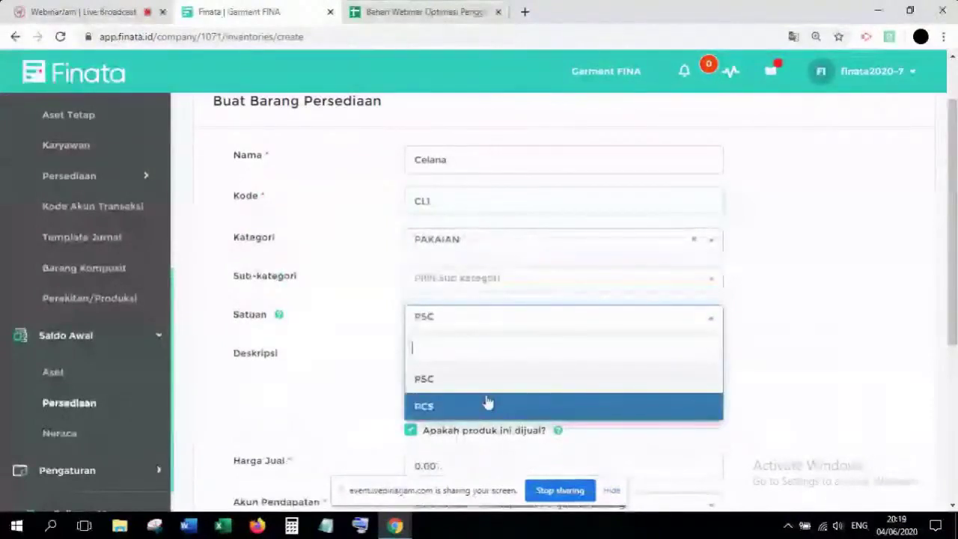
pyautogui.click(487, 405)
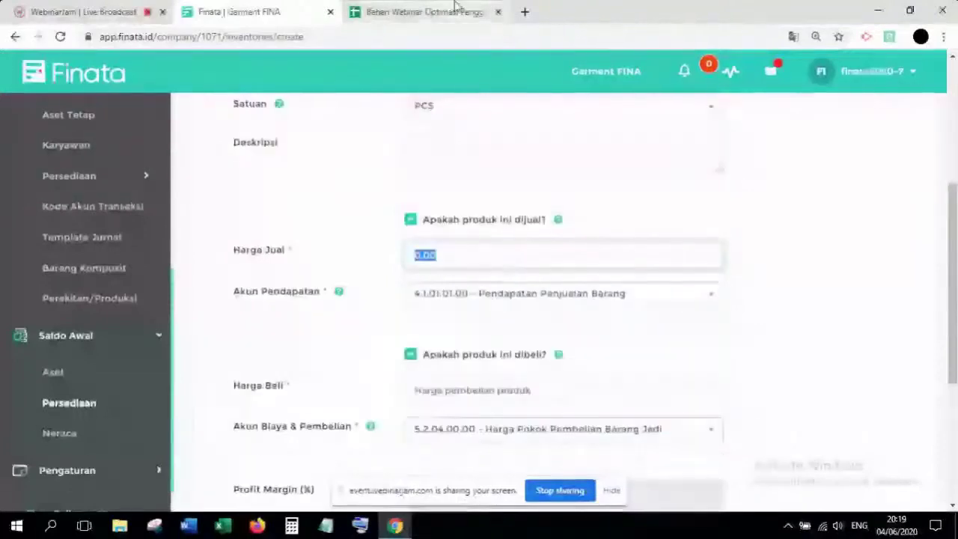
# Consult Celana's prices in the stock spreadsheet and set the selling price to 200,000 and the purchase price to 250,000
pyautogui.click(455, 9)
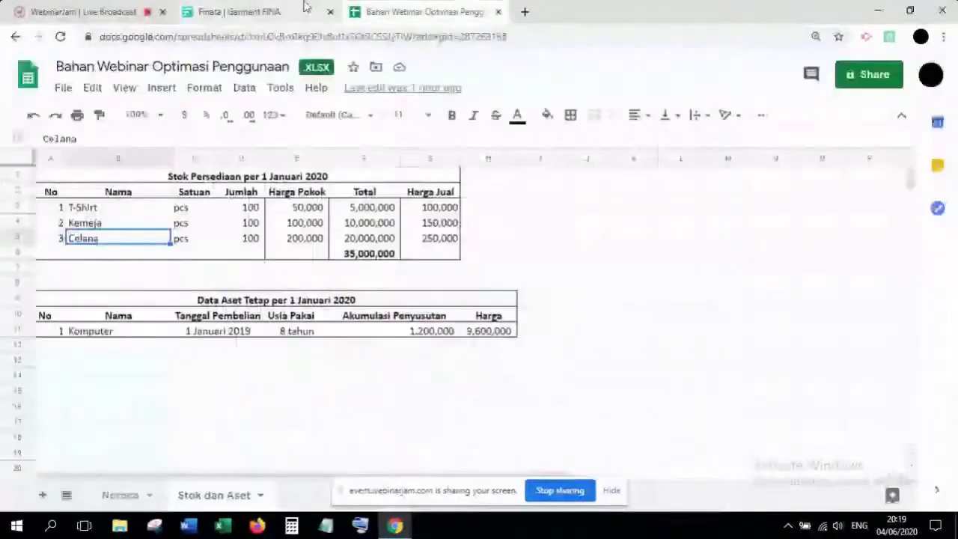
pyautogui.click(305, 9)
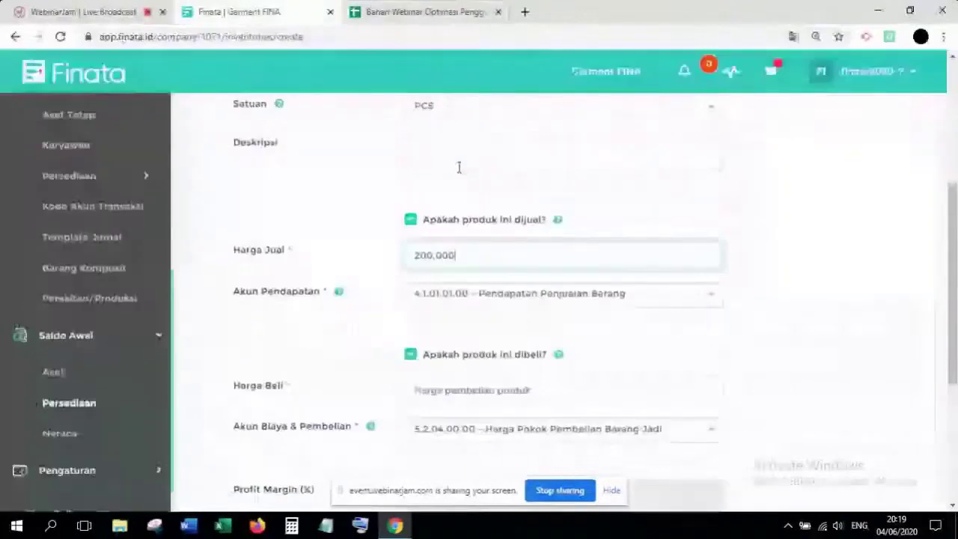
pyautogui.click(473, 384)
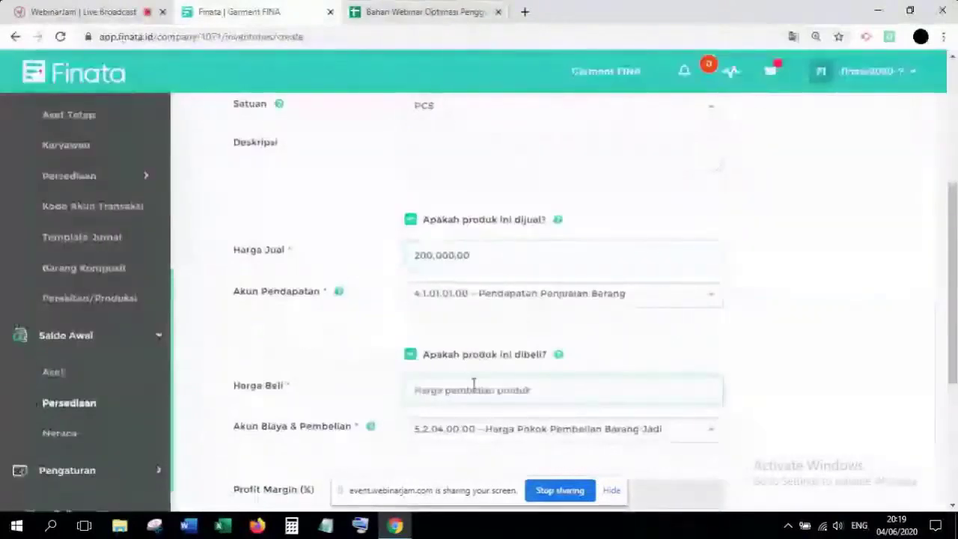
pyautogui.write('250.0')
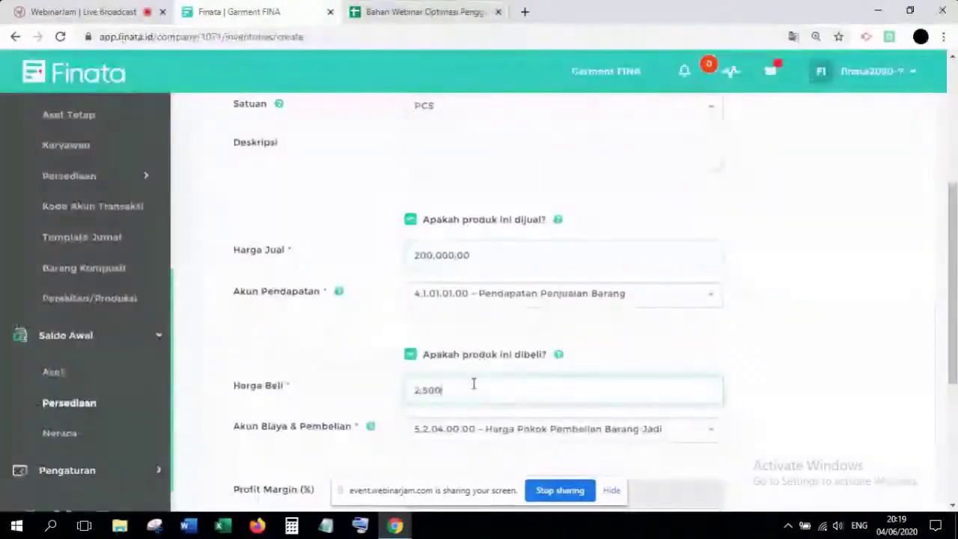
pyautogui.write('000')
pyautogui.click(759, 329)
pyautogui.scroll(-3, 763, 329)
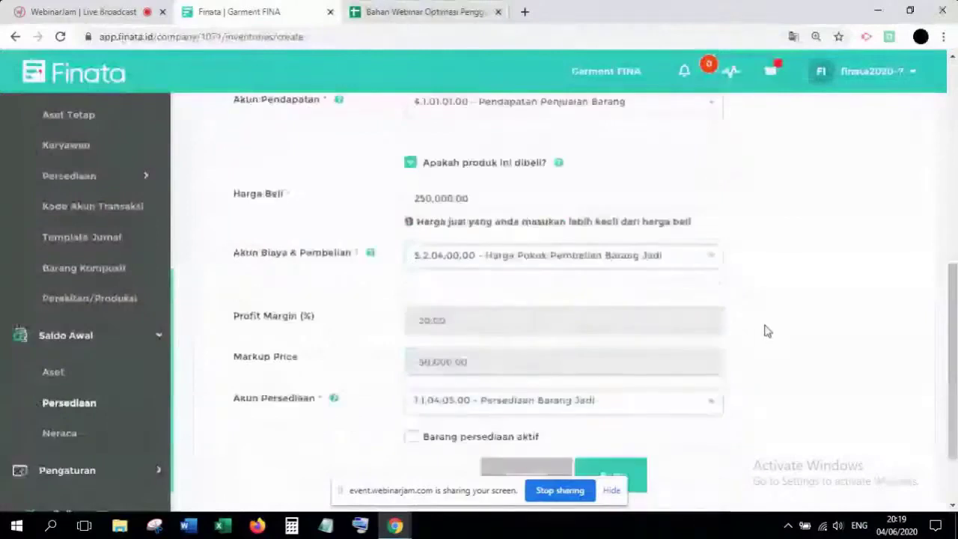
# Change the purchase price to 200,000 and the selling price to 250,000, and close the new item form
pyautogui.scroll(1, 731, 238)
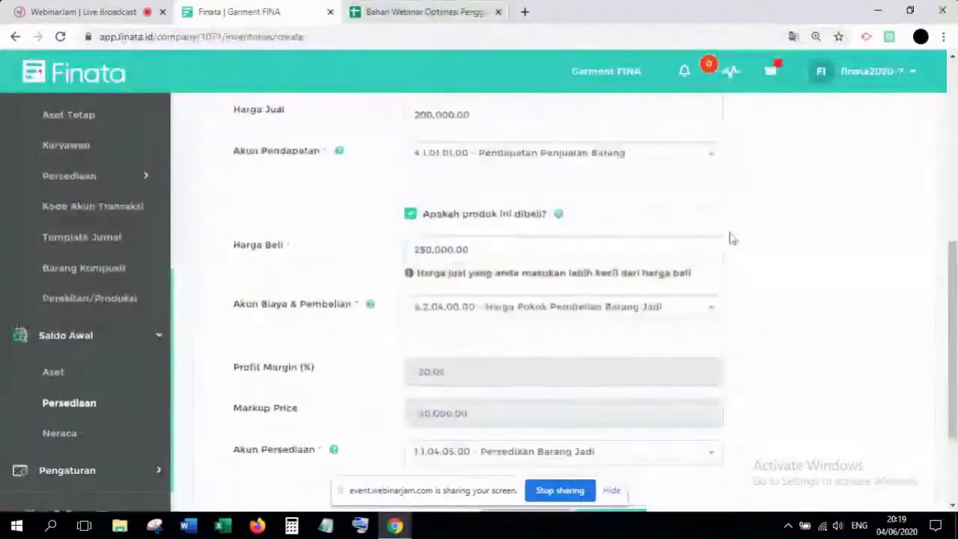
pyautogui.click(621, 260)
pyautogui.write('200000')
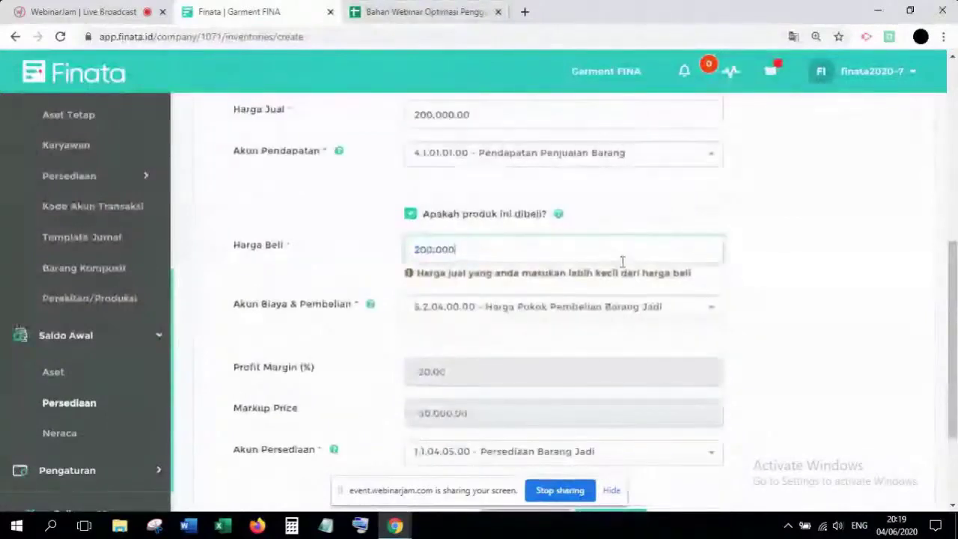
pyautogui.click(564, 110)
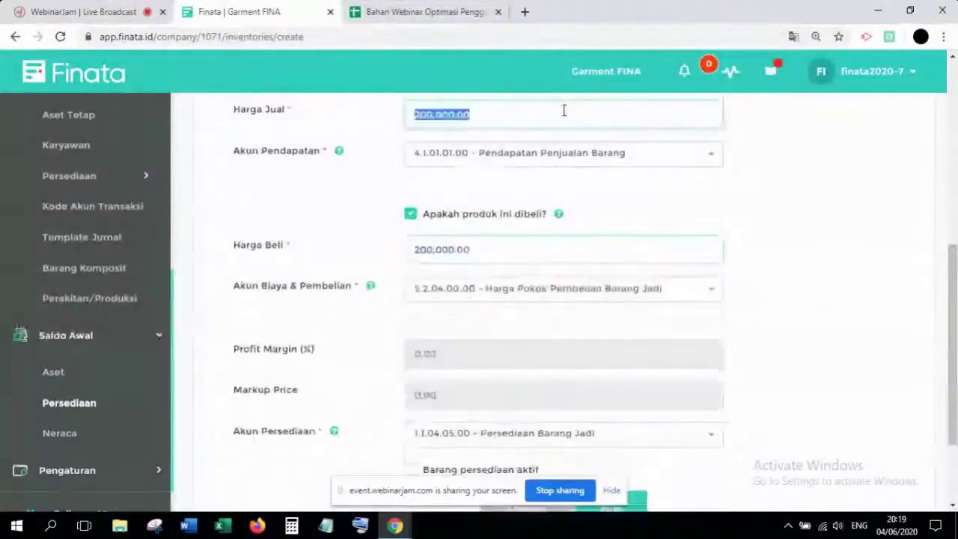
pyautogui.write('250000')
pyautogui.click(731, 242)
pyautogui.scroll(-1, 737, 334)
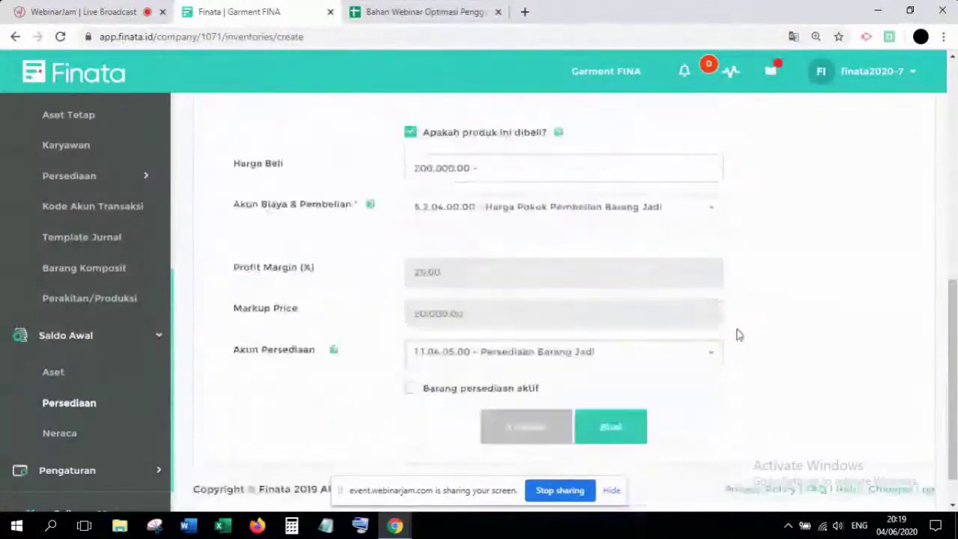
pyautogui.scroll(-1, 737, 335)
pyautogui.click(571, 373)
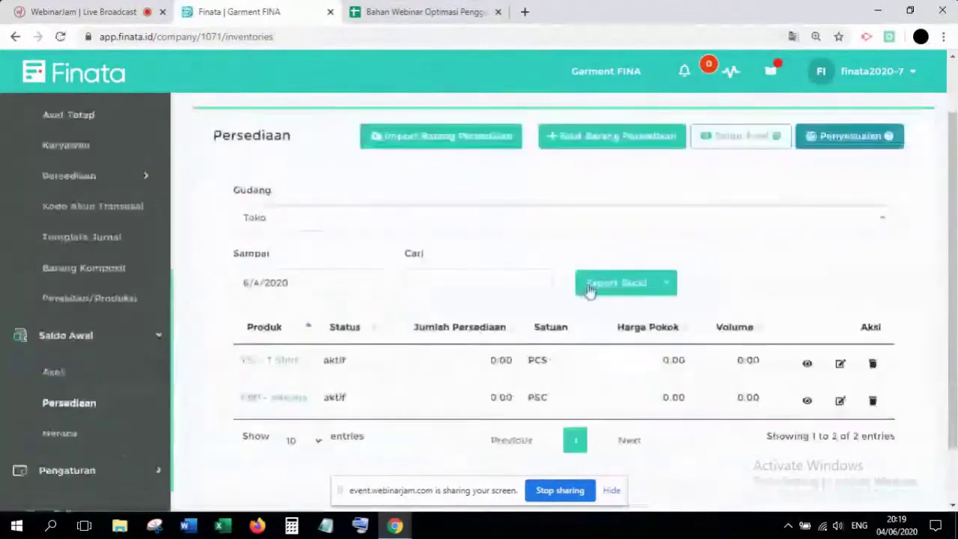
# Open a blank inventory item form and enter Celana as the name and CL1 as the code
pyautogui.click(611, 136)
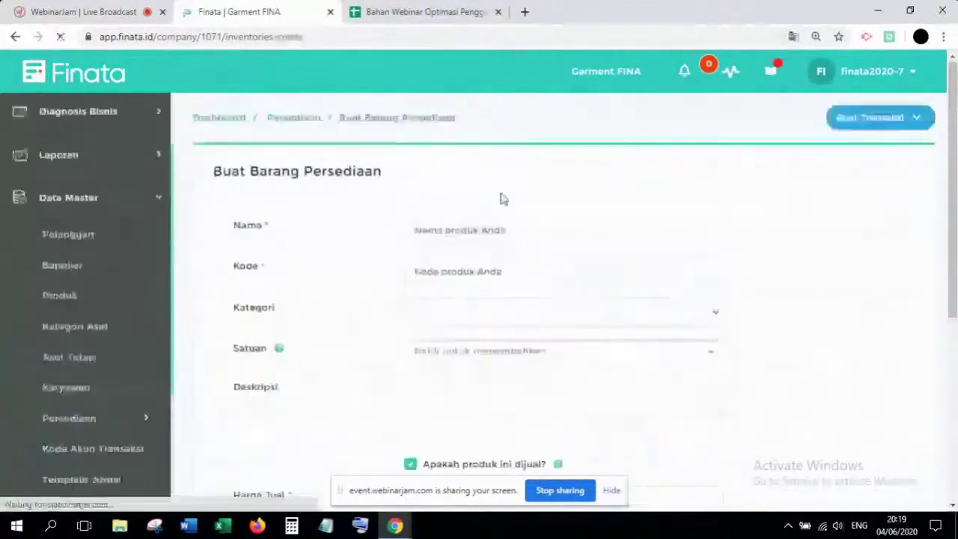
pyautogui.click(487, 226)
pyautogui.write('c')
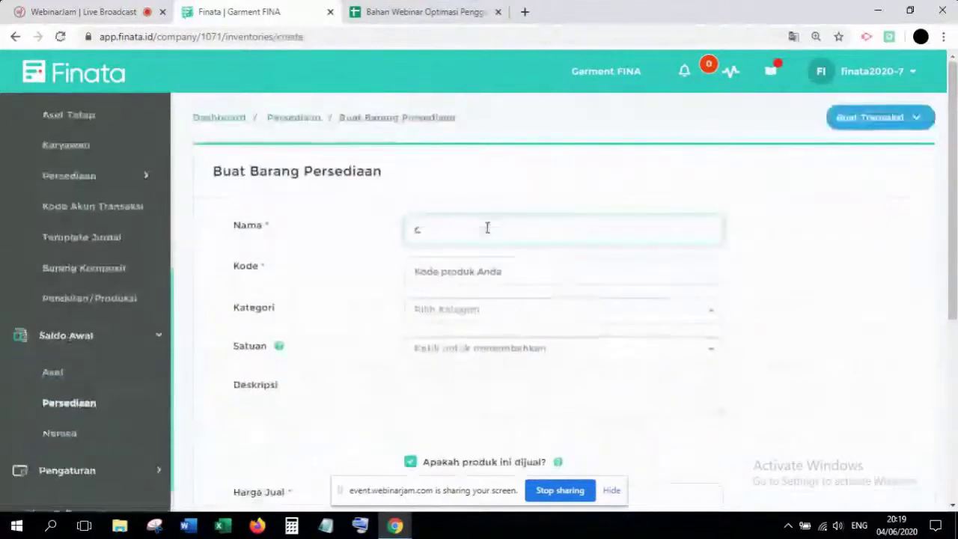
pyautogui.write('elana')
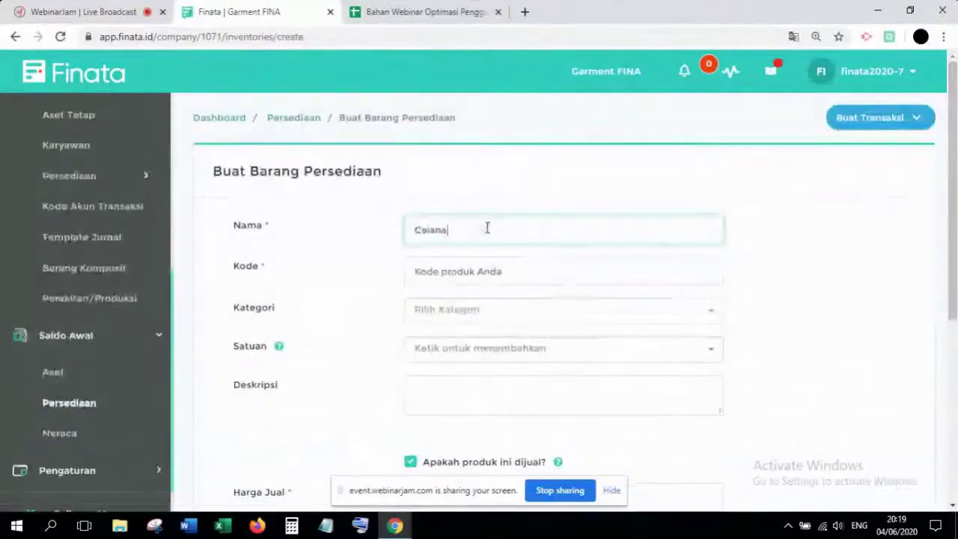
pyautogui.press('Tab')
pyautogui.write('C')
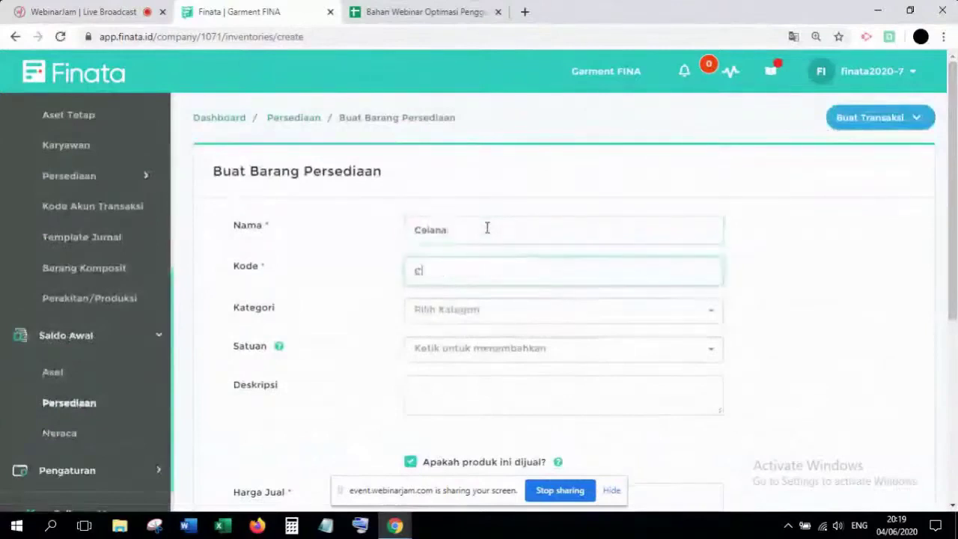
pyautogui.write('L1')
# Set Celana's category to PAKAIAN and its unit to PCS
pyautogui.click(474, 310)
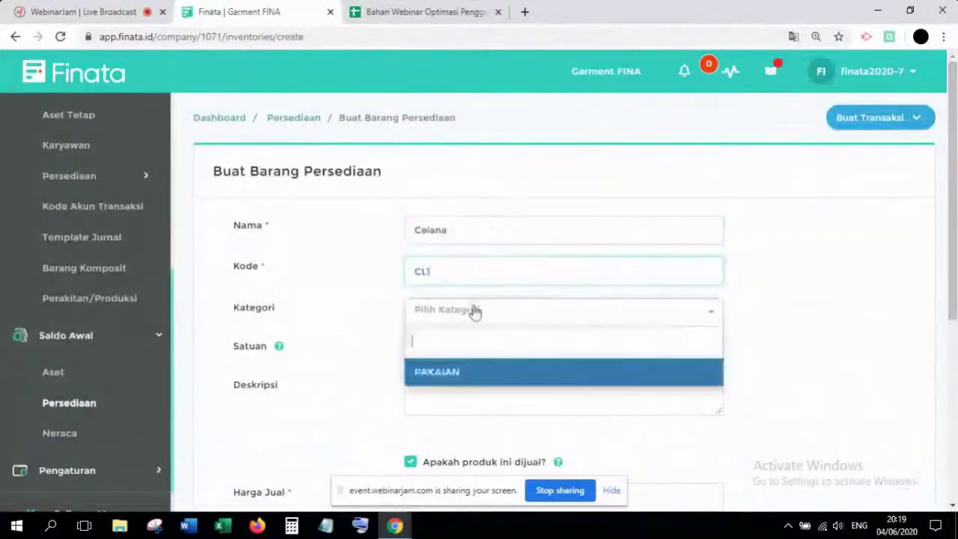
pyautogui.click(523, 370)
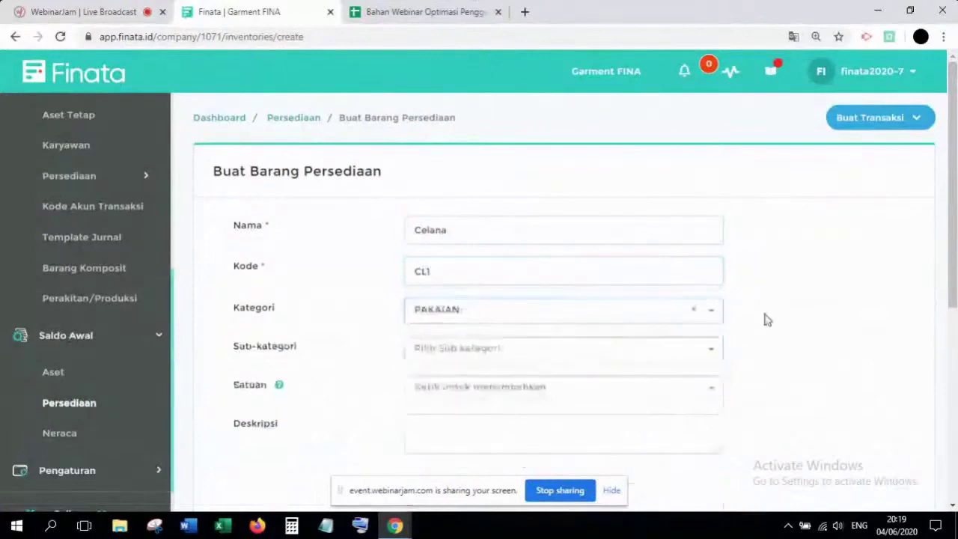
pyautogui.click(479, 385)
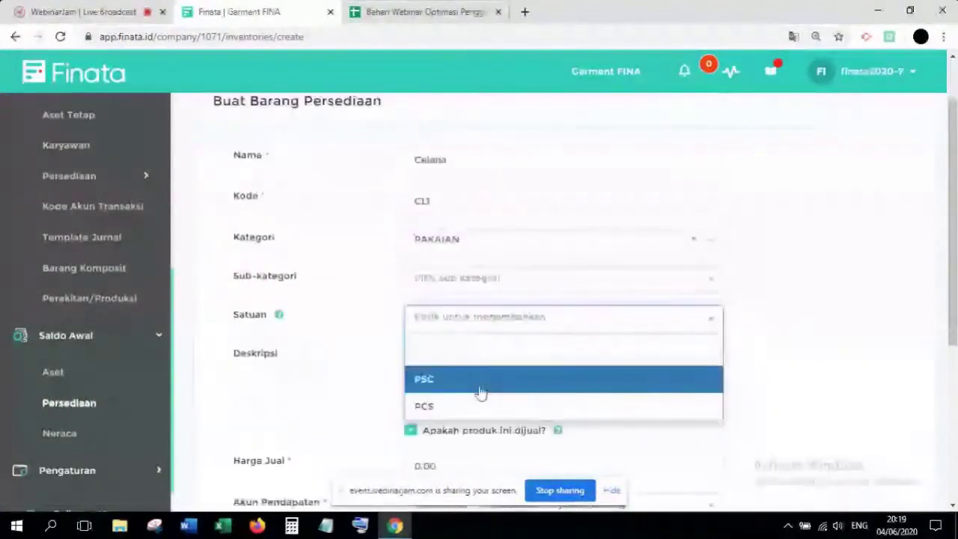
pyautogui.click(479, 404)
# Set the selling price from the stock spreadsheet to 250,000, and mark the item as purchased with a purchase price of 200,000
pyautogui.scroll(-3, 567, 301)
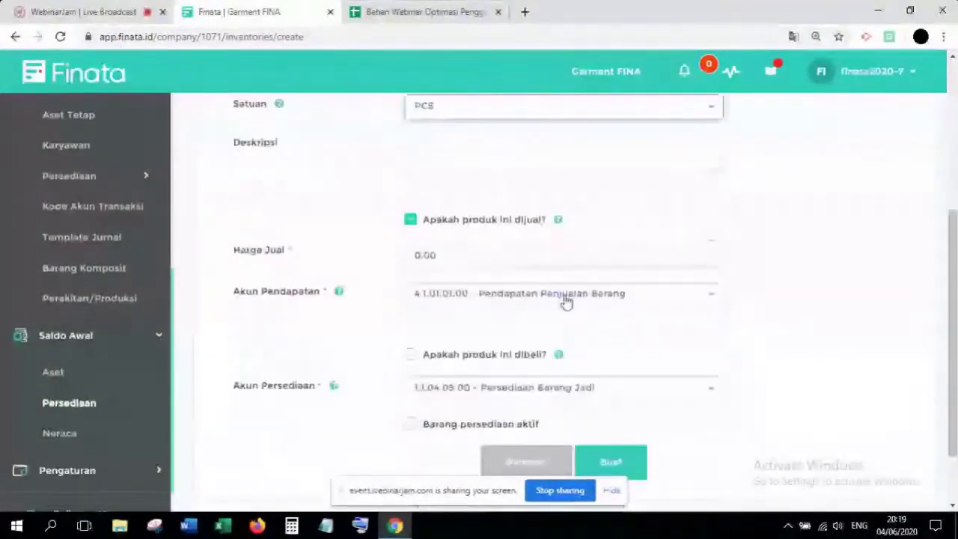
pyautogui.click(551, 254)
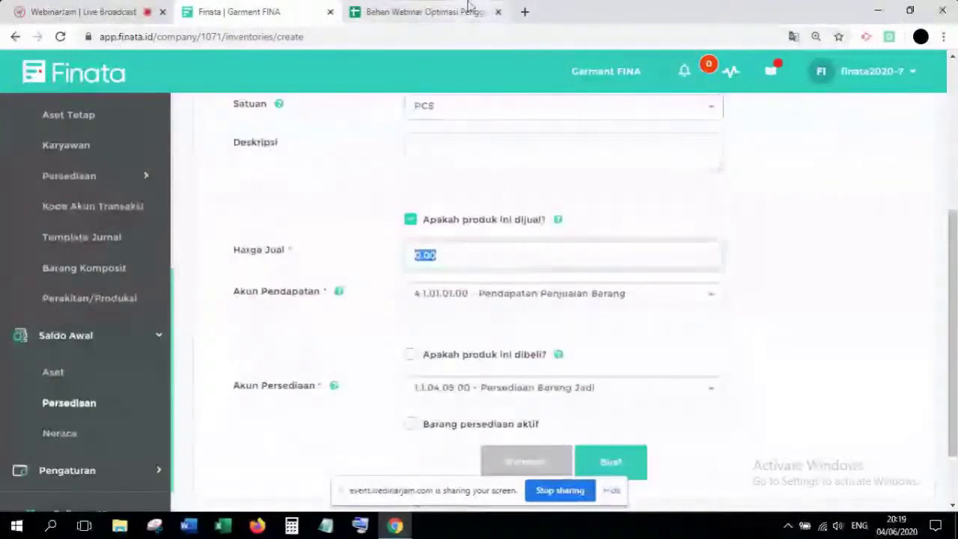
pyautogui.click(469, 9)
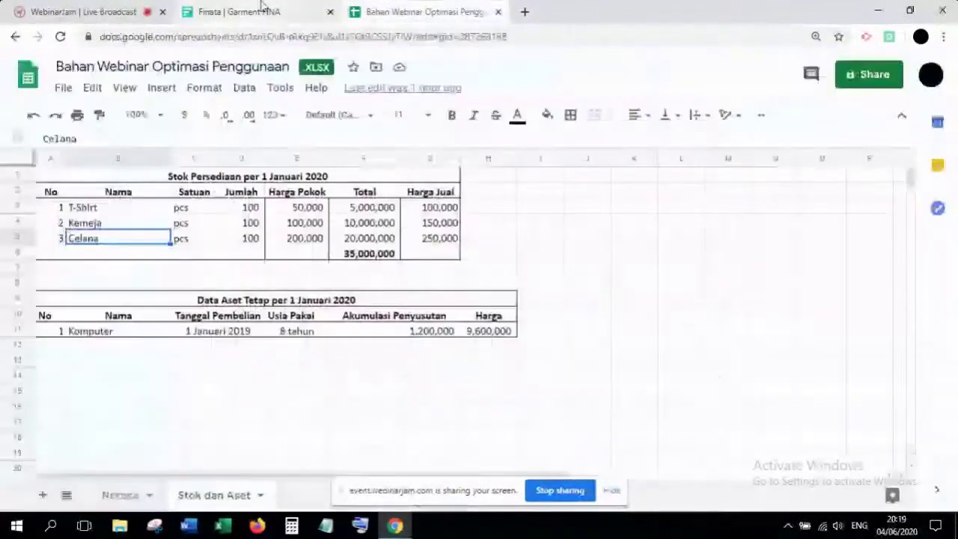
pyautogui.click(261, 9)
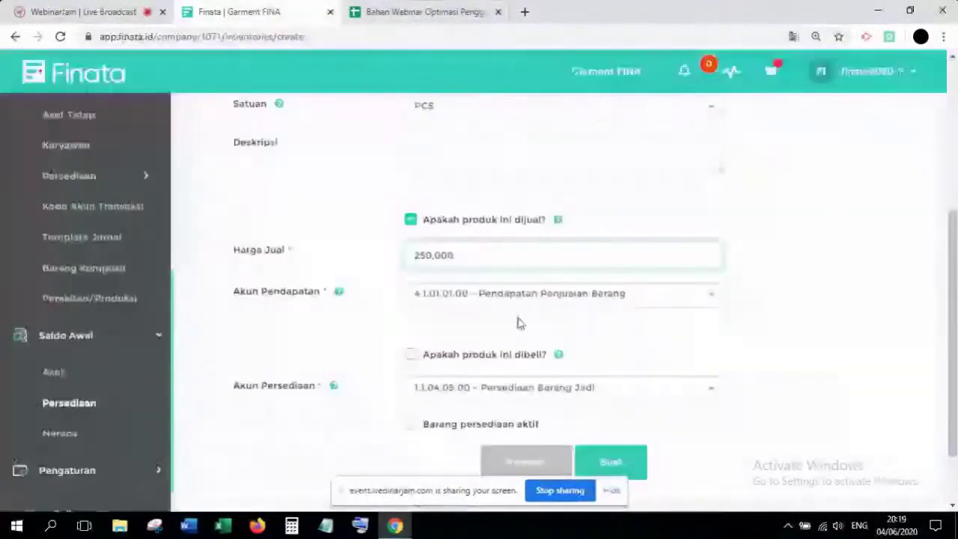
pyautogui.click(512, 354)
pyautogui.click(500, 389)
pyautogui.write('200.000')
pyautogui.click(753, 331)
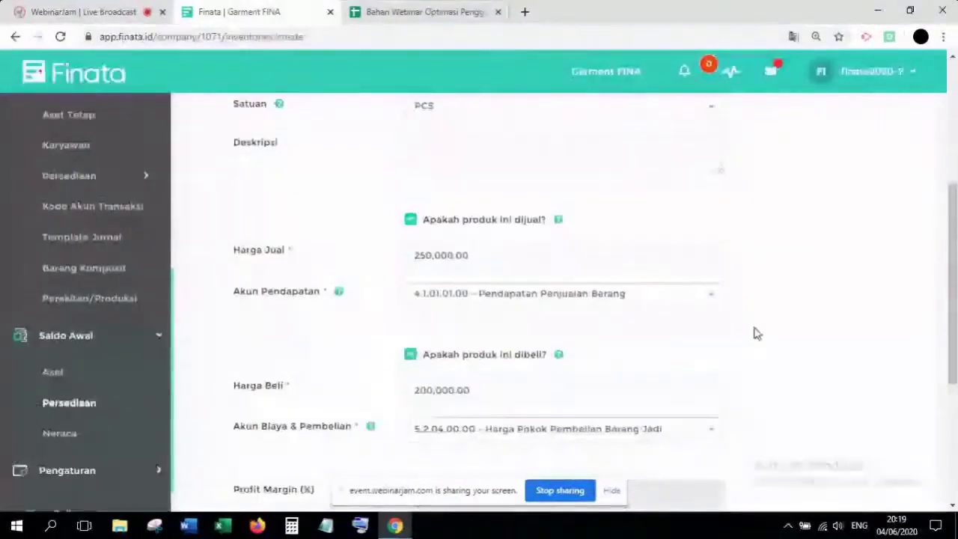
pyautogui.scroll(-1, 815, 321)
pyautogui.scroll(-3, 815, 321)
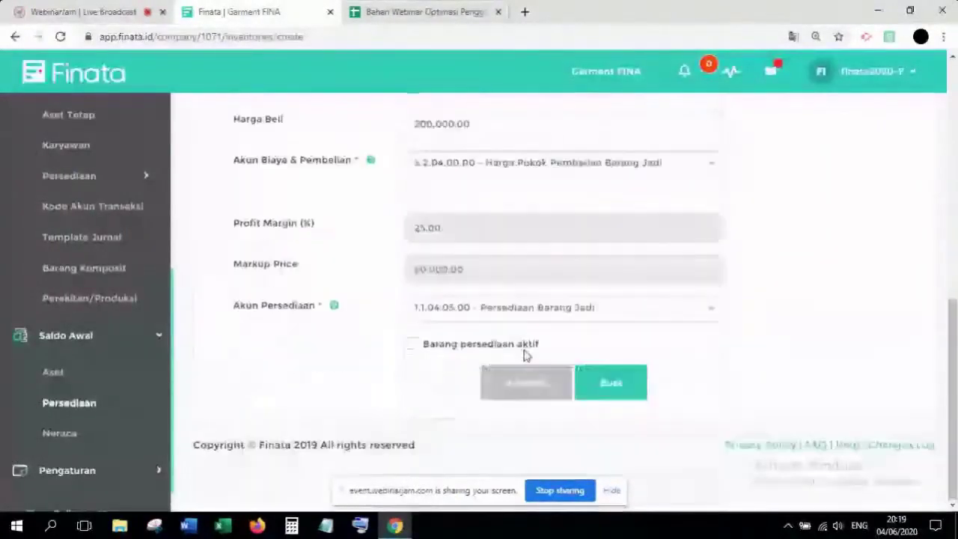
# Mark Celana as an active inventory item, create it, and check the items in the Persediaan list
pyautogui.click(524, 349)
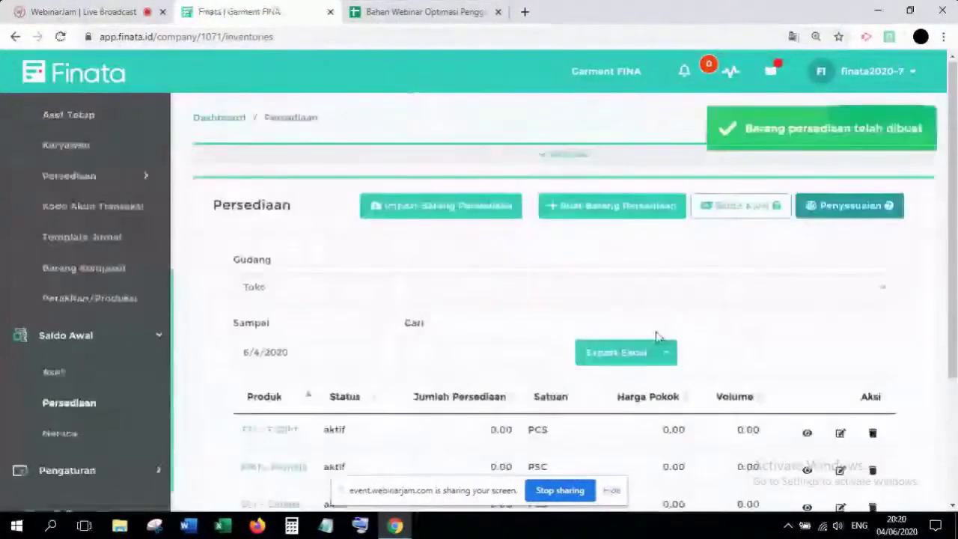
pyautogui.scroll(-3, 486, 285)
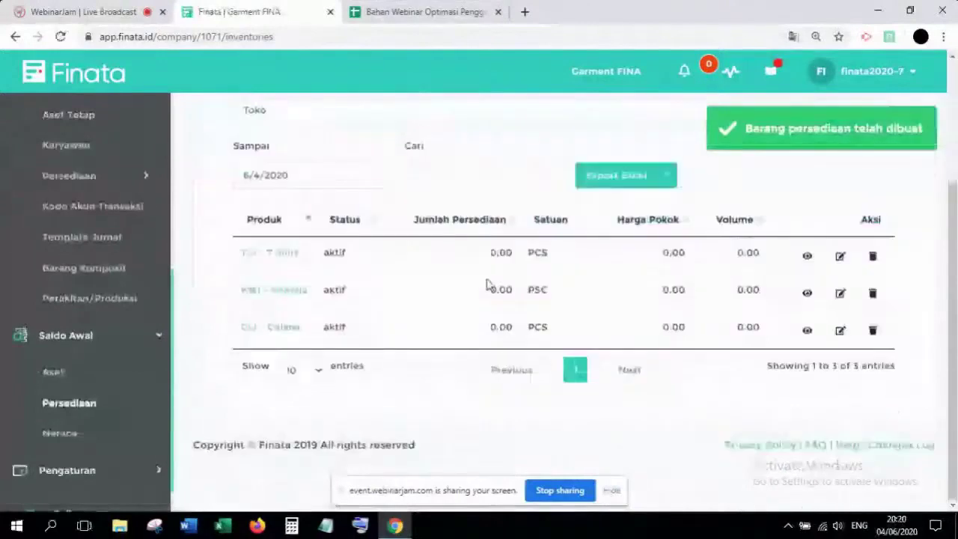
pyautogui.scroll(1, 487, 284)
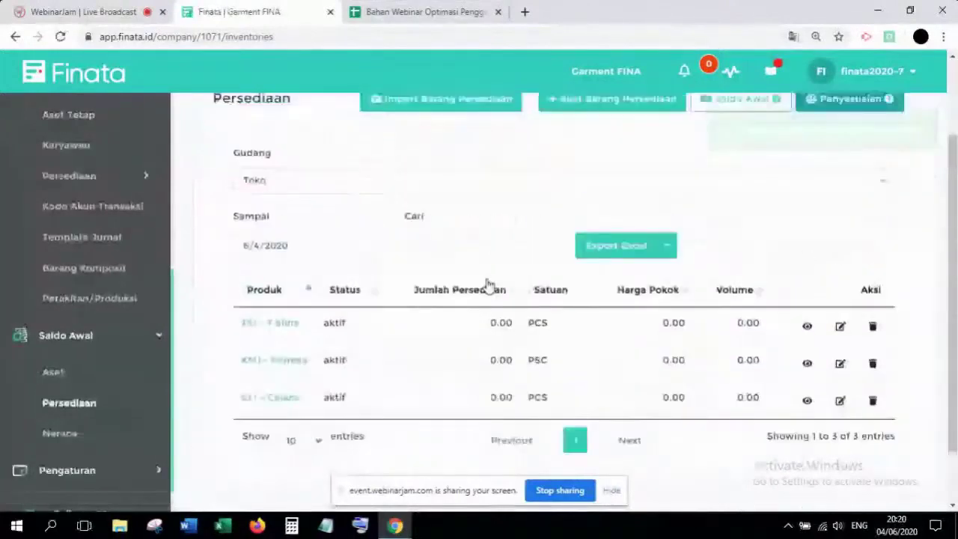
pyautogui.scroll(1, 349, 215)
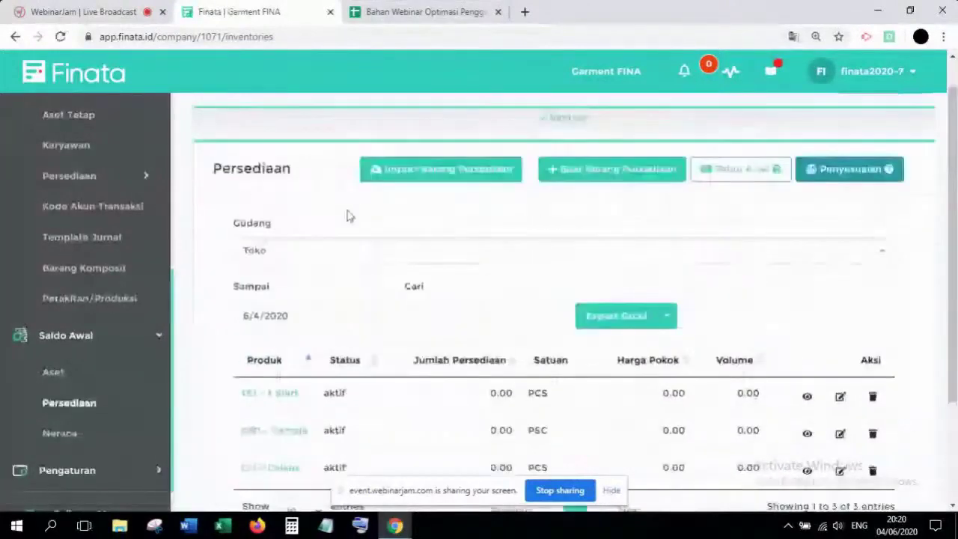
pyautogui.scroll(-1, 337, 269)
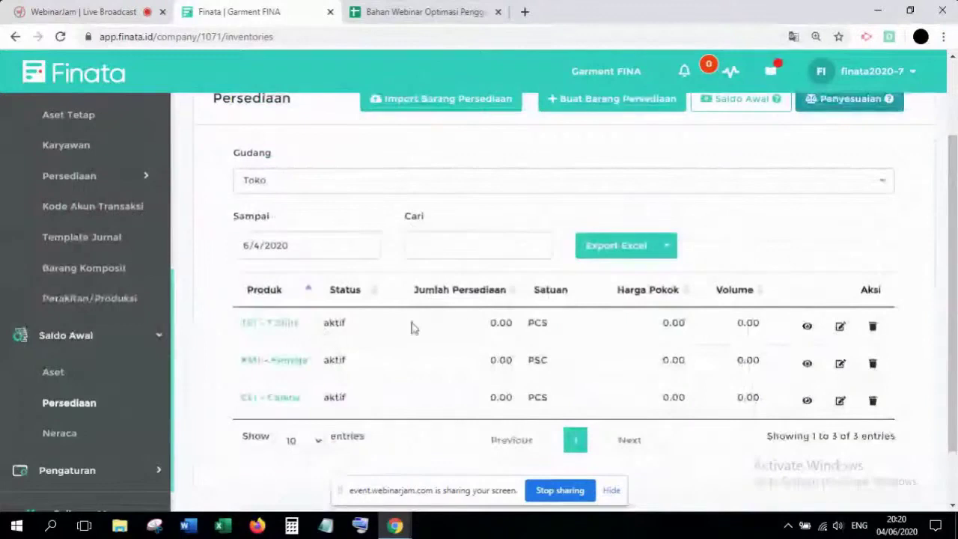
pyautogui.scroll(2, 449, 284)
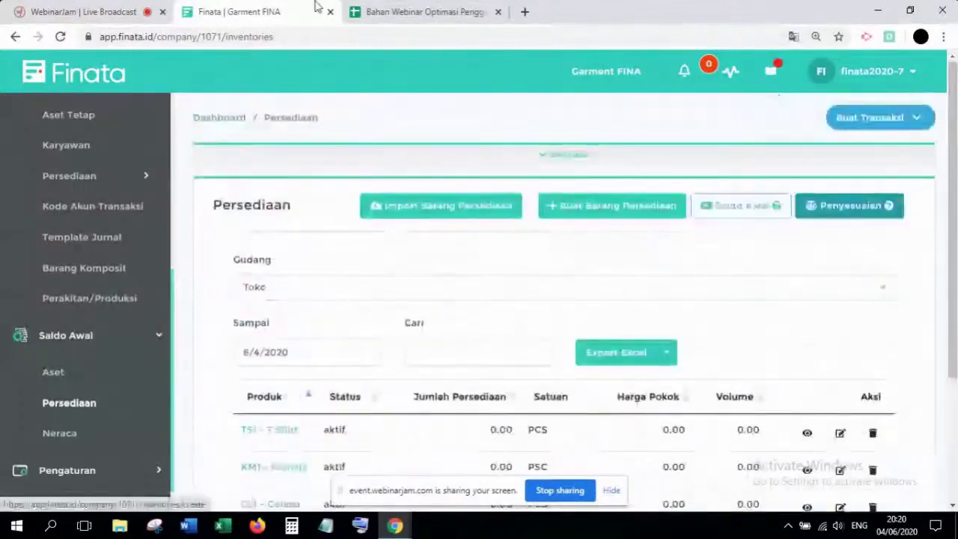
# Review the item names, units, prices and quantities in the stock spreadsheet's Stok Persediaan table
pyautogui.click(426, 12)
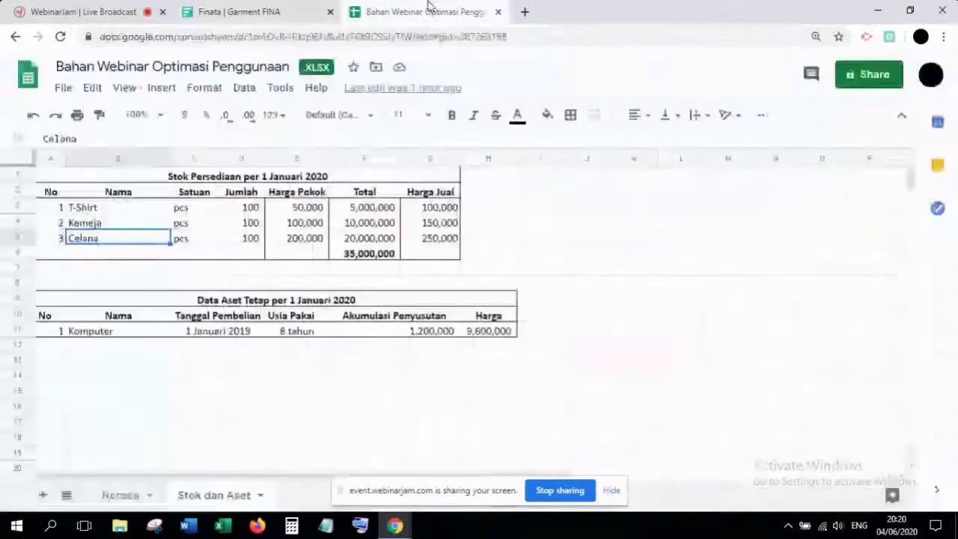
pyautogui.moveTo(137, 207); pyautogui.dragTo(137, 238)
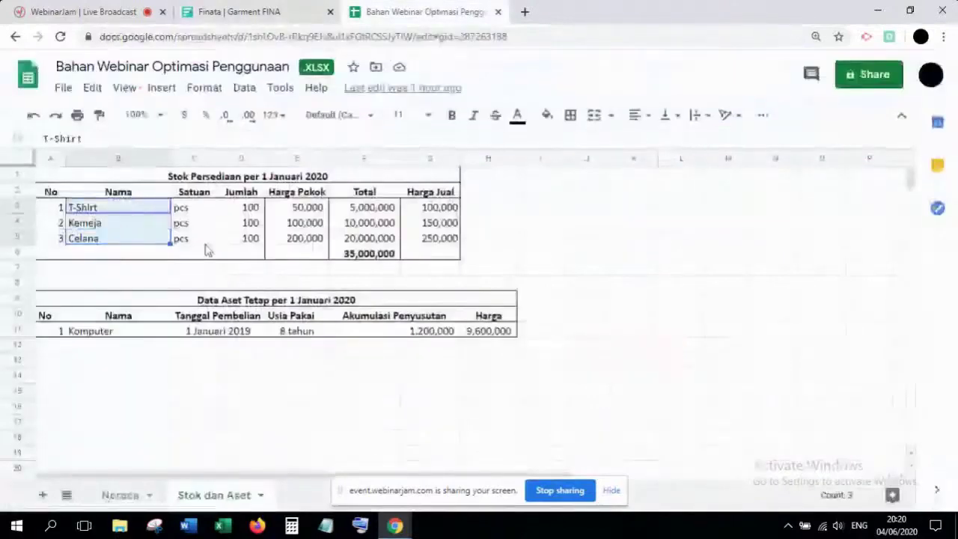
pyautogui.moveTo(193, 208); pyautogui.dragTo(210, 240)
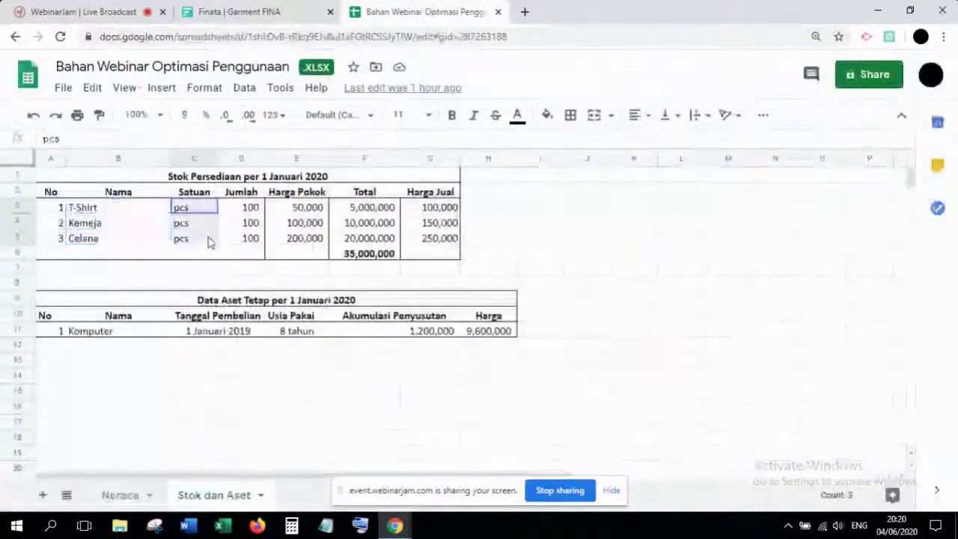
pyautogui.press('Right')
pyautogui.press('Right')
pyautogui.press('Right')
pyautogui.press('Right')
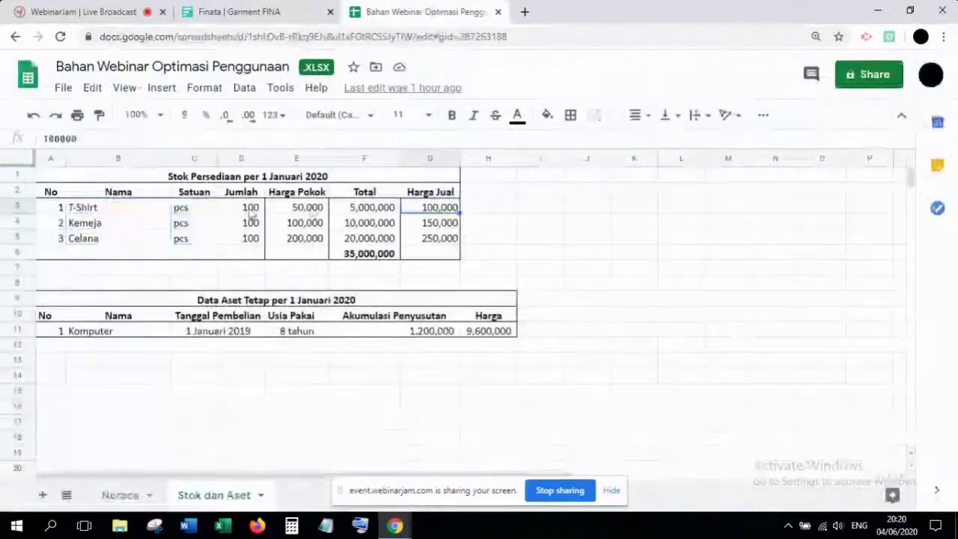
pyautogui.click(251, 211)
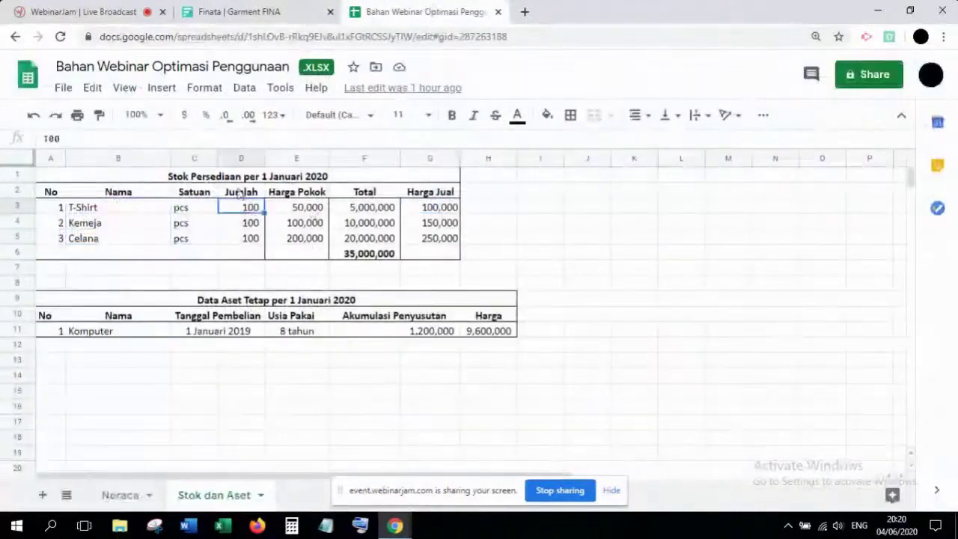
pyautogui.click(232, 8)
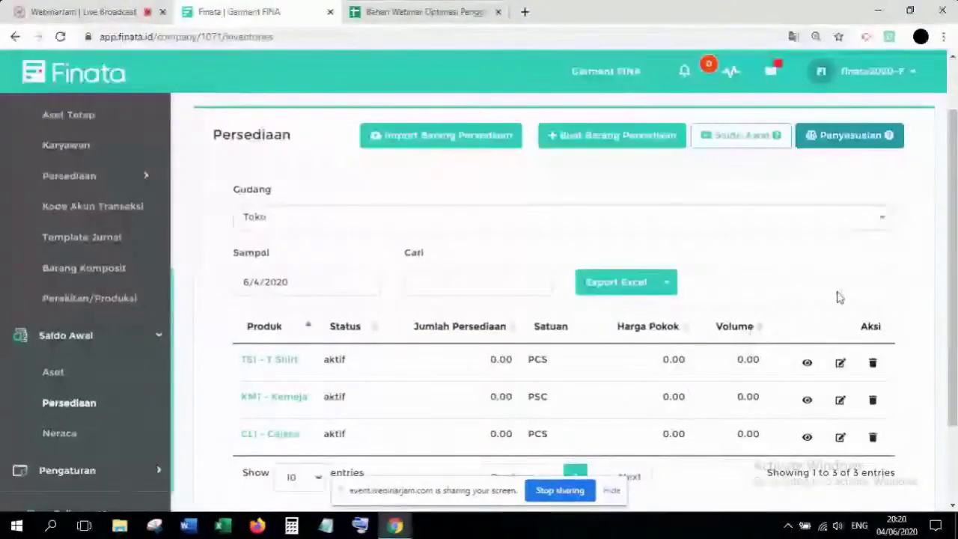
# Open the inventory opening balance form for Toko and set its date to 01/01/2020, checking it against the stock spreadsheet's title
pyautogui.scroll(1, 823, 293)
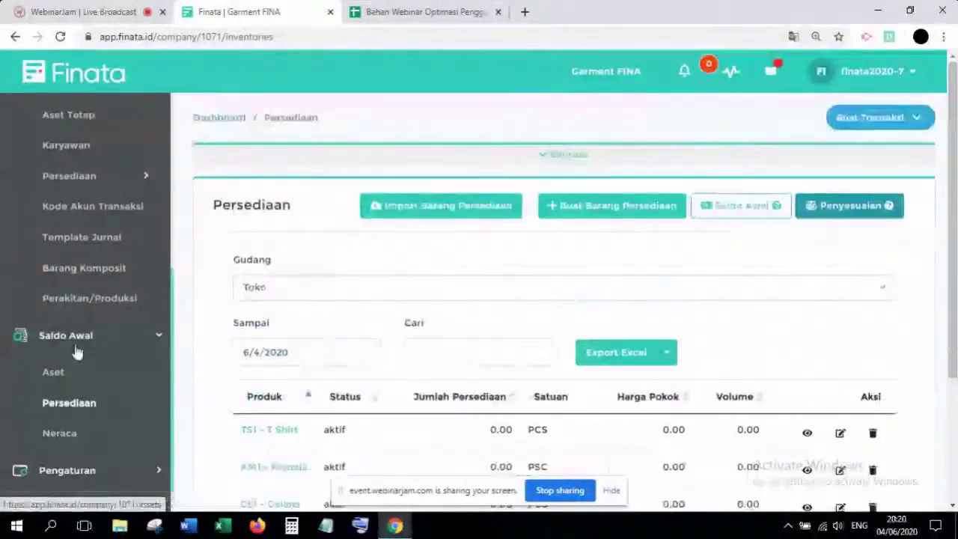
pyautogui.click(730, 211)
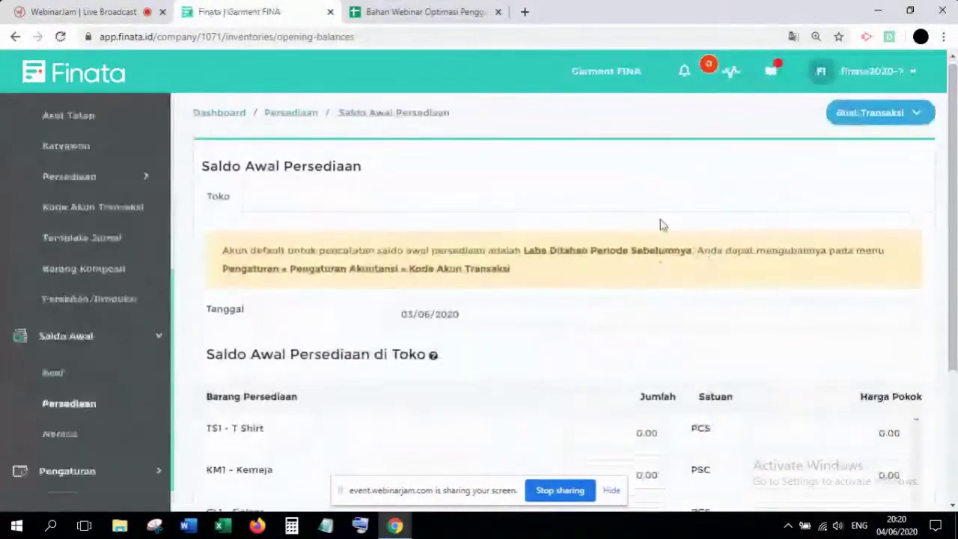
pyautogui.scroll(-2, 660, 224)
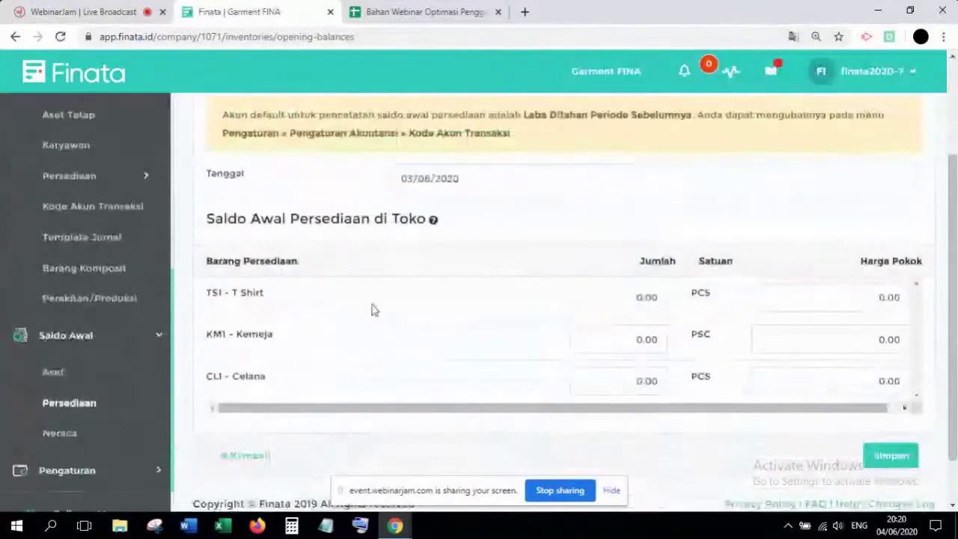
pyautogui.moveTo(369, 406)
pyautogui.mouseDown()
pyautogui.moveTo(427, 417)
pyautogui.moveTo(365, 408)
pyautogui.mouseUp()
pyautogui.scroll(1, 563, 343)
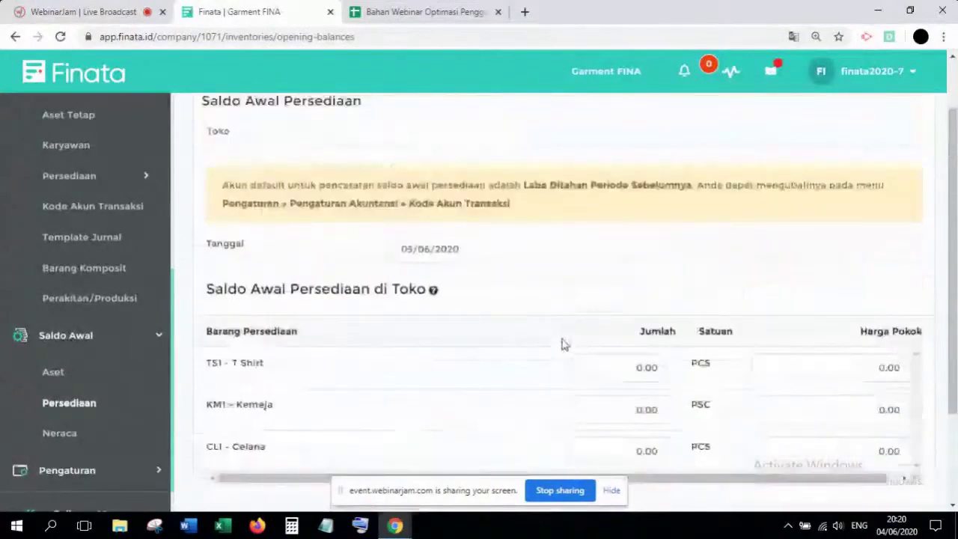
pyautogui.click(430, 248)
pyautogui.click(465, 238)
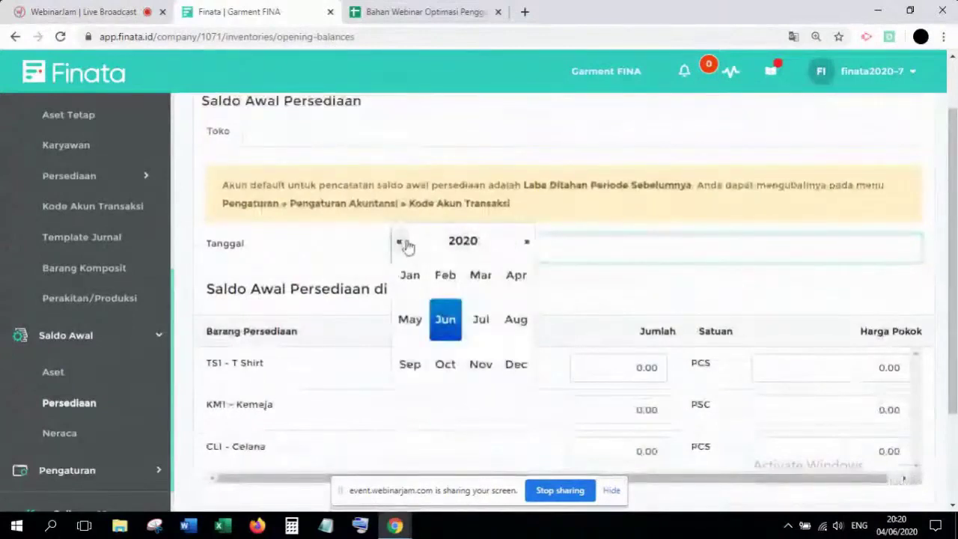
pyautogui.click(409, 274)
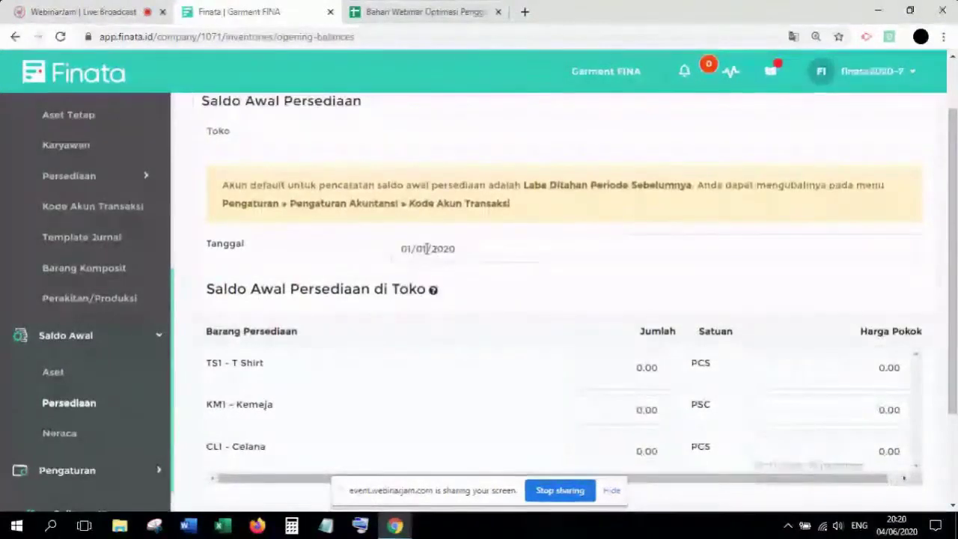
pyautogui.click(431, 9)
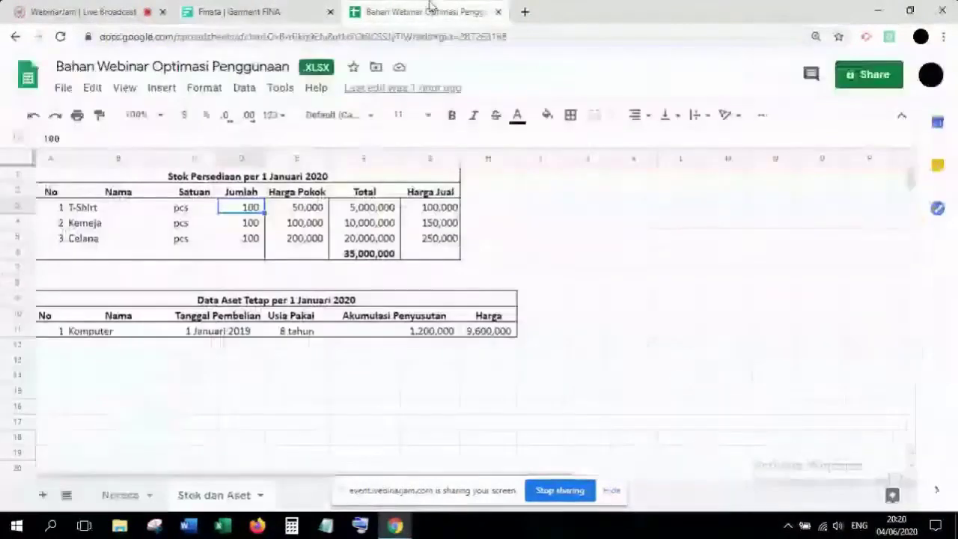
pyautogui.click(263, 180)
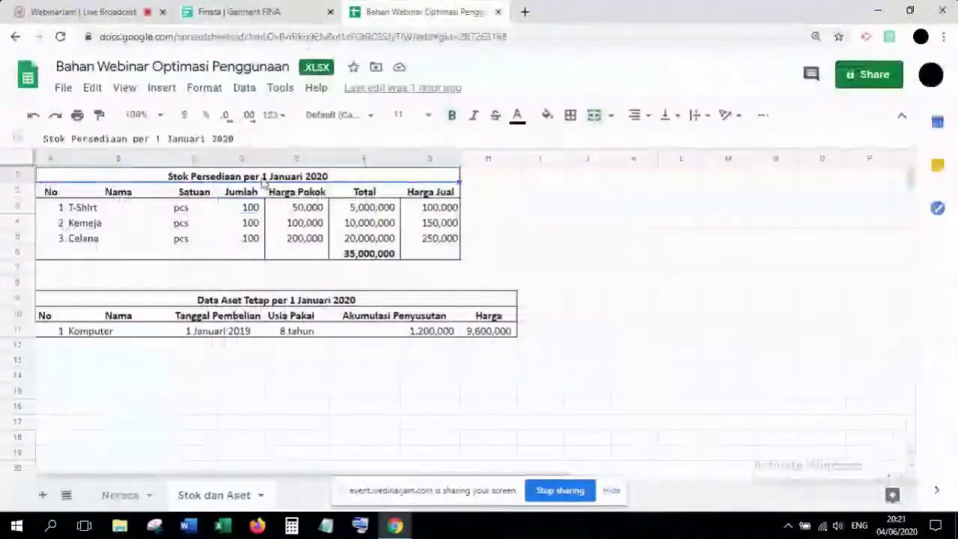
pyautogui.hotkey('ctrl', 'shift', 'Tab')
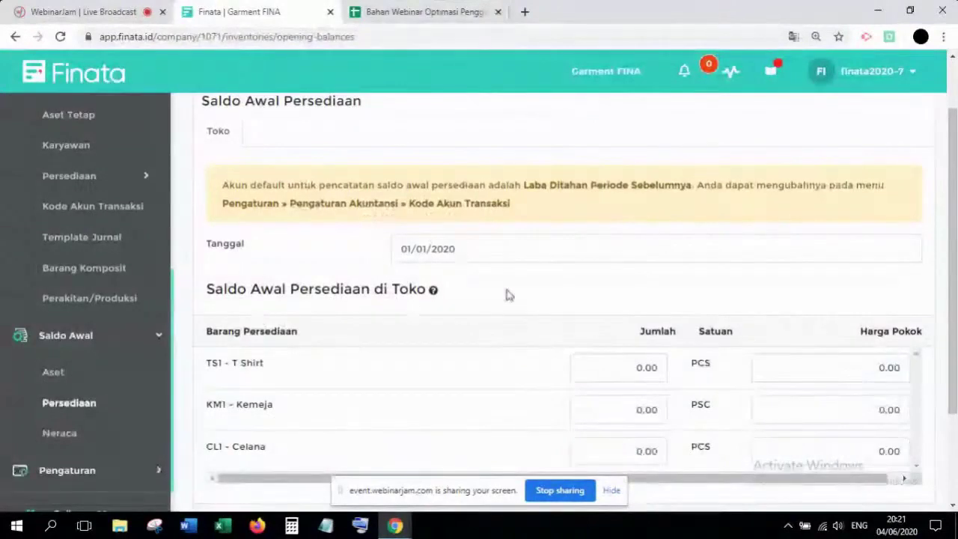
# Set the opening quantities of T Shirt, Kemeja and Celana to 100 each, as listed in the stock spreadsheet
pyautogui.scroll(-1, 523, 300)
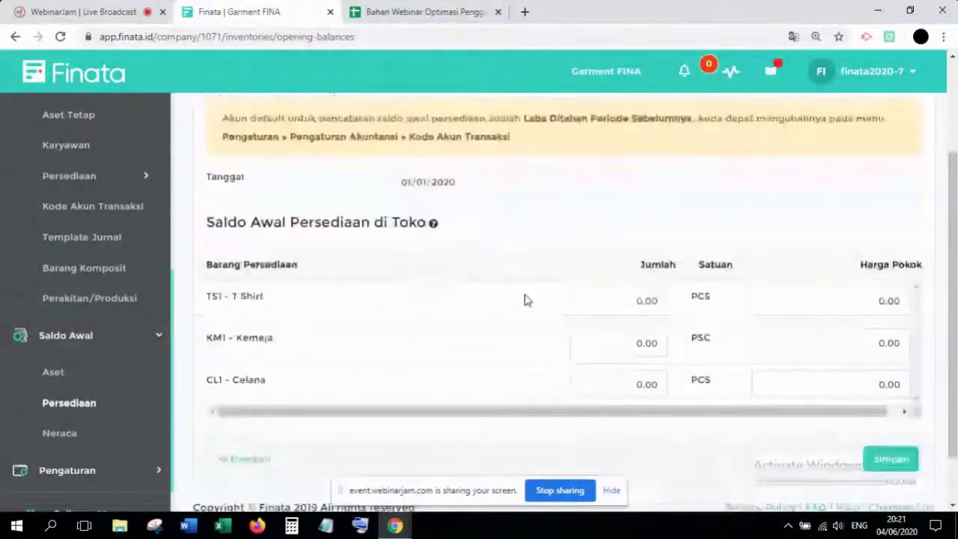
pyautogui.click(439, 9)
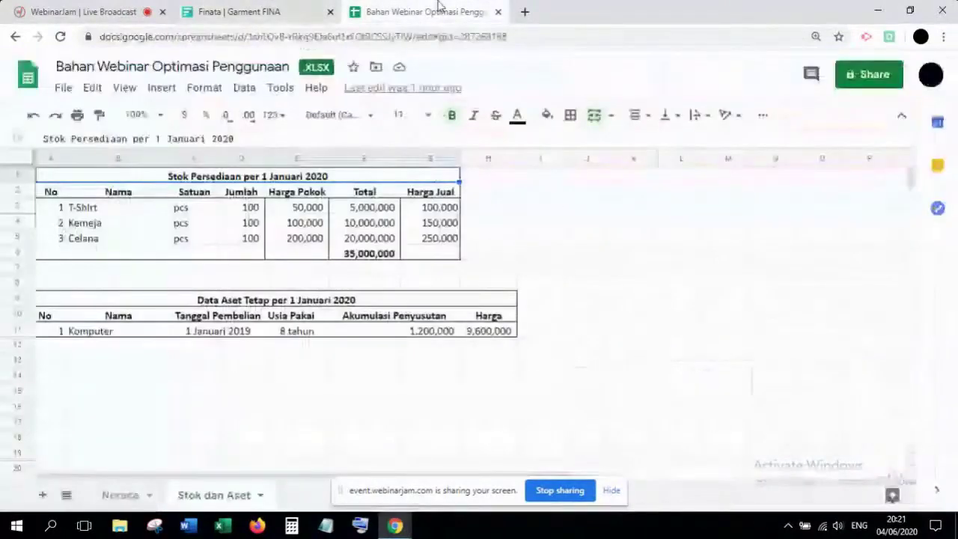
pyautogui.click(239, 12)
pyautogui.click(615, 293)
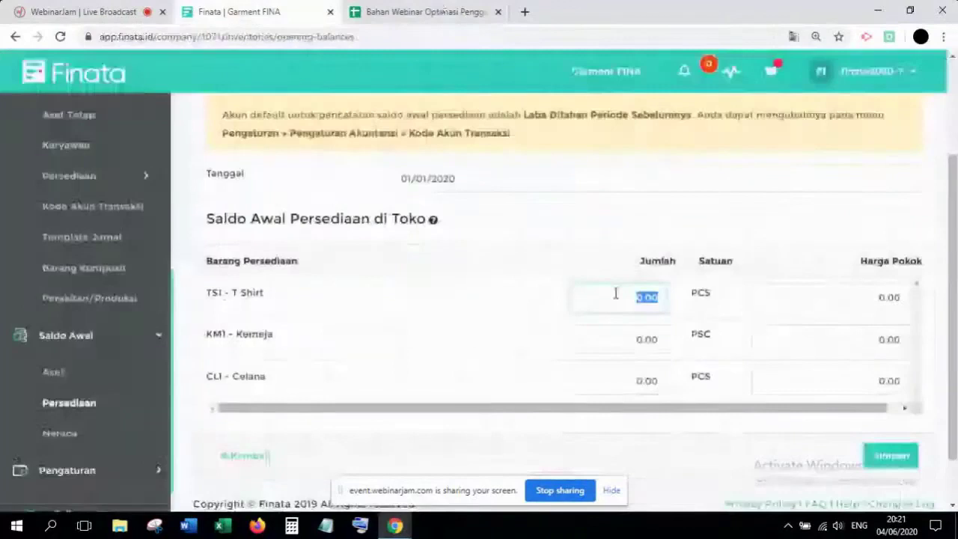
pyautogui.write('100')
pyautogui.click(628, 339)
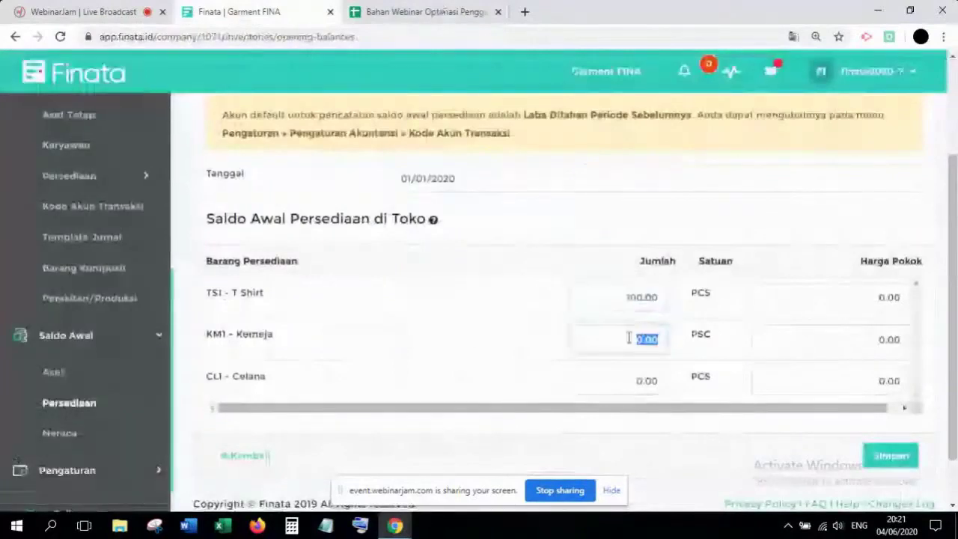
pyautogui.write('100')
pyautogui.click(641, 377)
pyautogui.write('100')
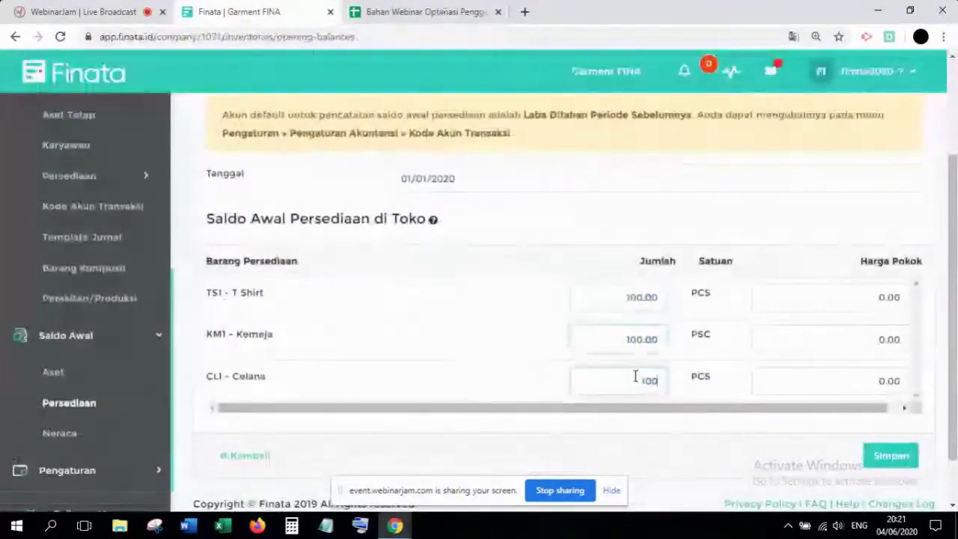
pyautogui.click(774, 250)
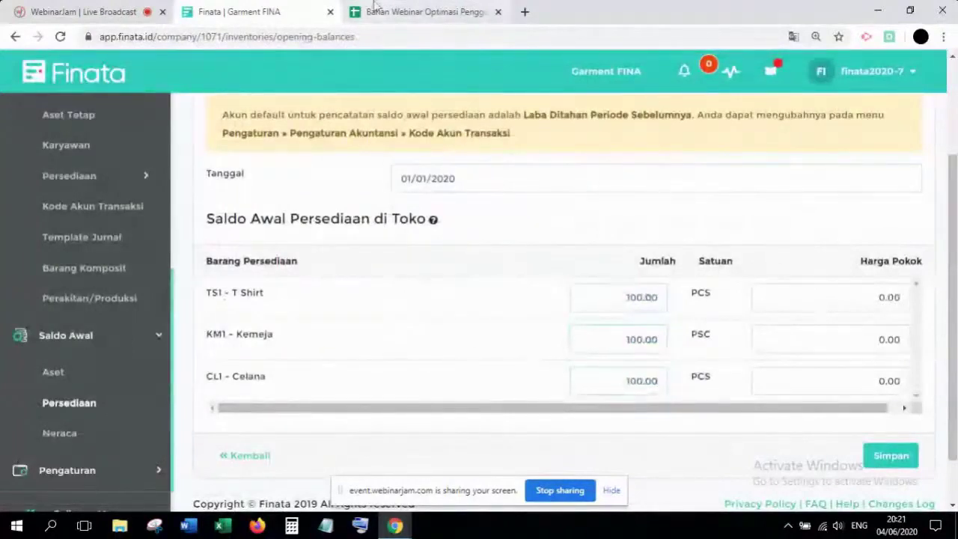
# Enter the spreadsheet's cost prices of 50,000 for T Shirt, 100,000 for Kemeja and 200,000 for Celana, and save the opening balances
pyautogui.click(419, 12)
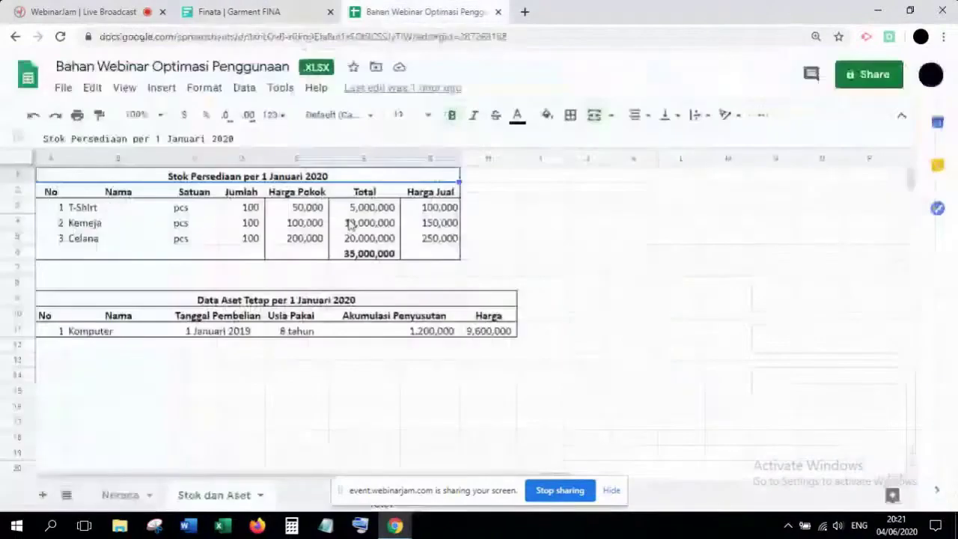
pyautogui.click(303, 209)
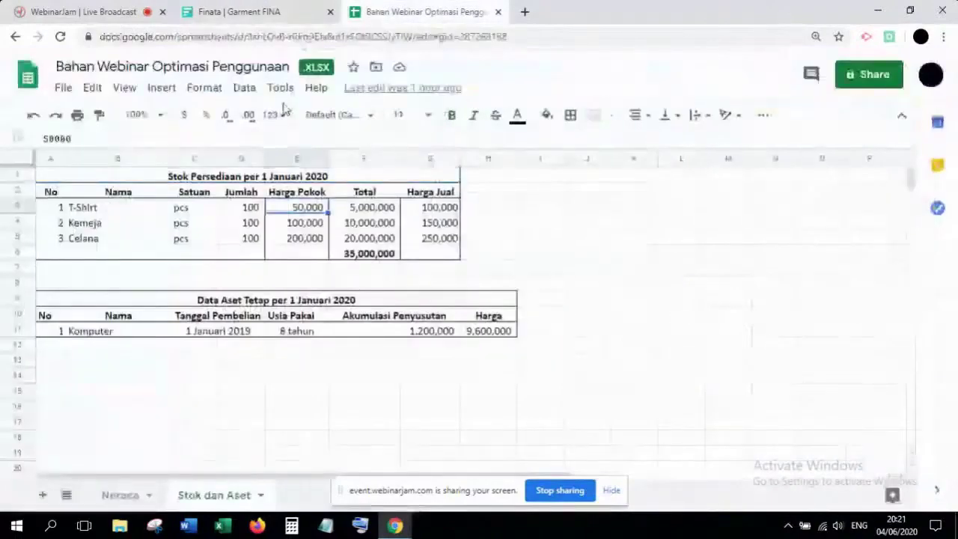
pyautogui.hotkey('ctrl', 'shift', 'Tab')
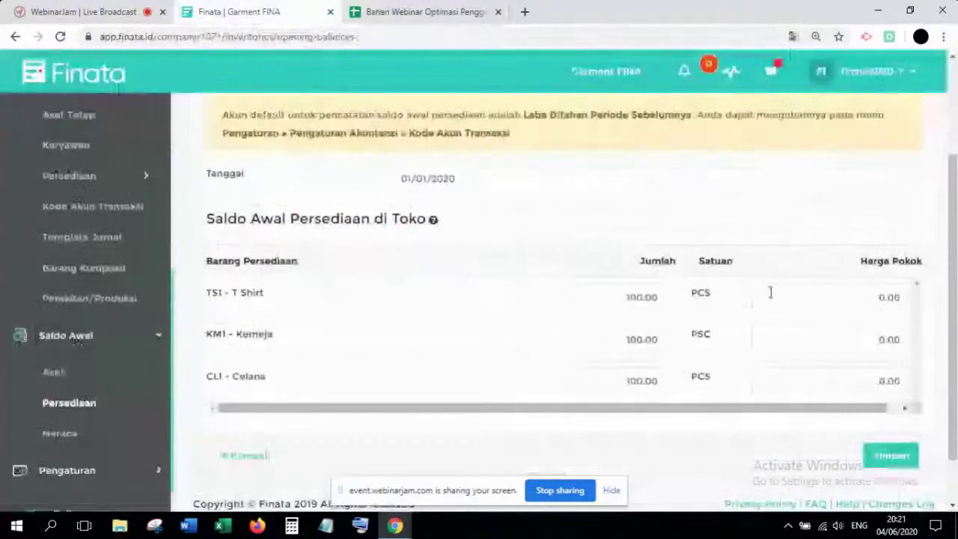
pyautogui.click(770, 293)
pyautogui.write('50,000')
pyautogui.click(800, 335)
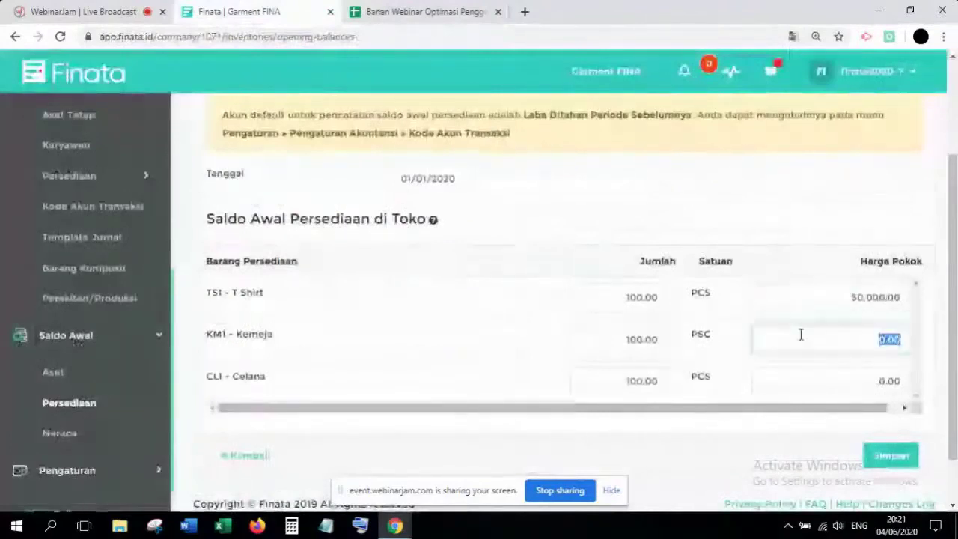
pyautogui.write('100000')
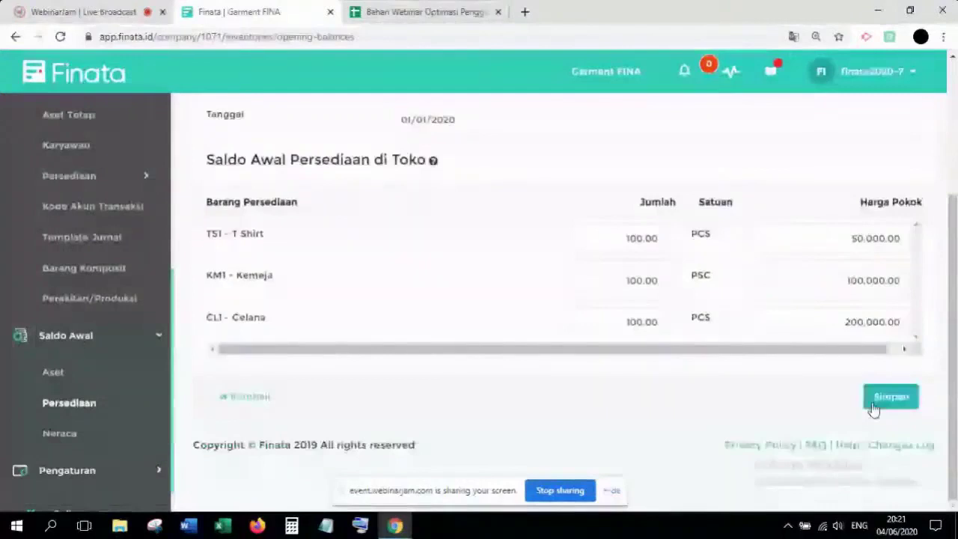
pyautogui.click(879, 401)
pyautogui.click(879, 401)
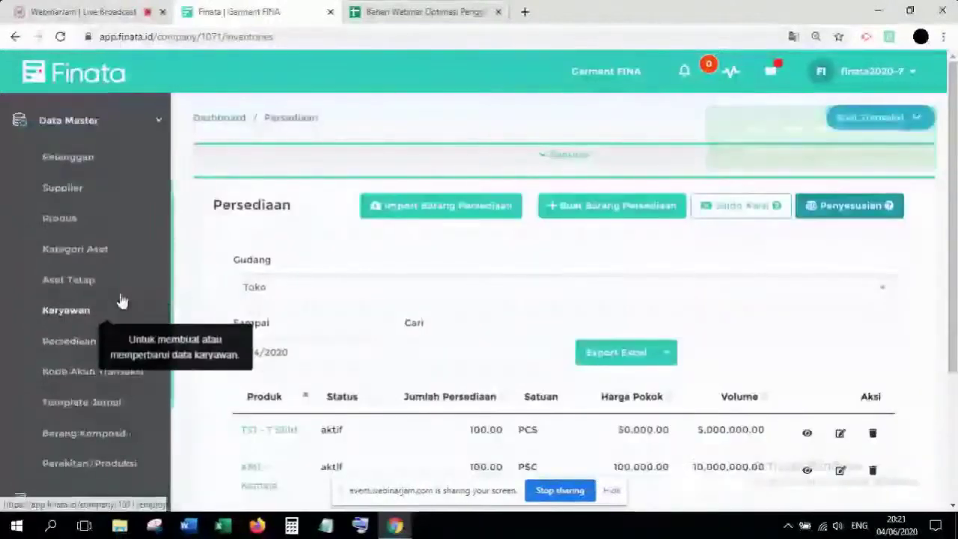
# Open the Neraca Keuangan report in a separate tab and compare its Persediaan Barang Jadi amount with the stock spreadsheet's total
pyautogui.scroll(3, 107, 174)
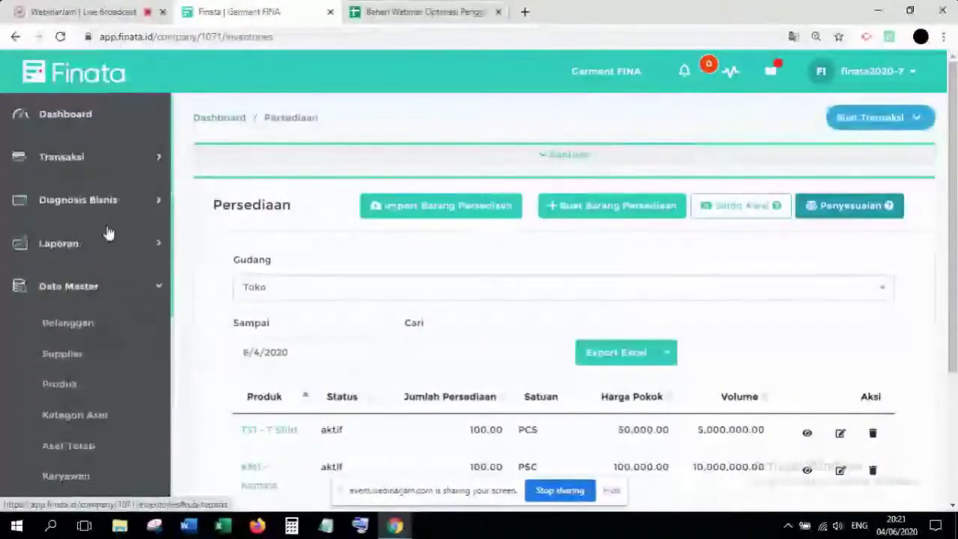
pyautogui.click(91, 249)
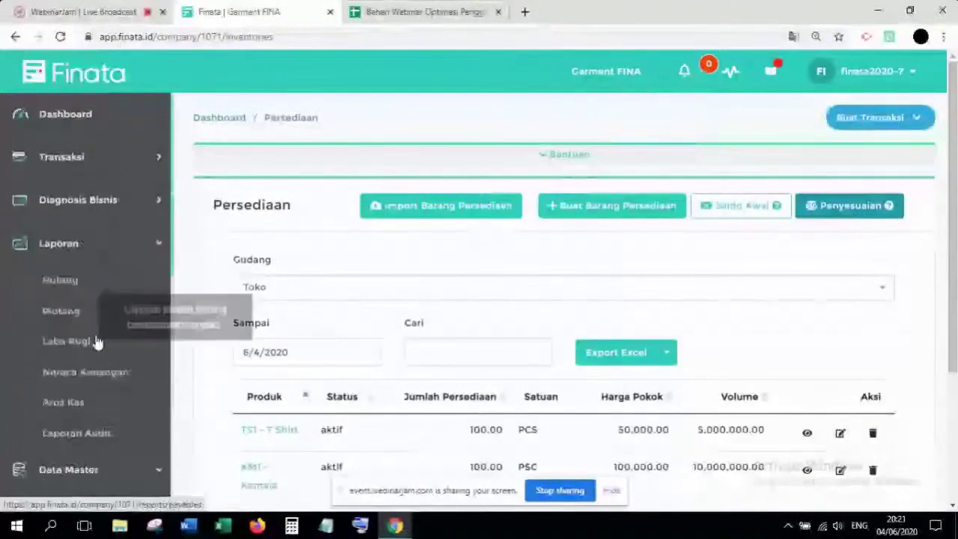
pyautogui.middleClick(95, 342)
pyautogui.click(378, 12)
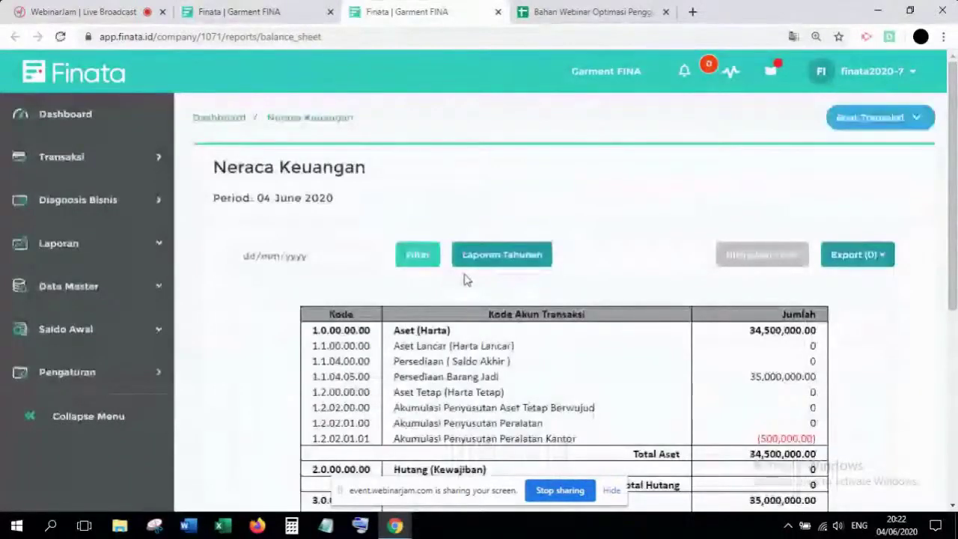
pyautogui.scroll(-2, 463, 279)
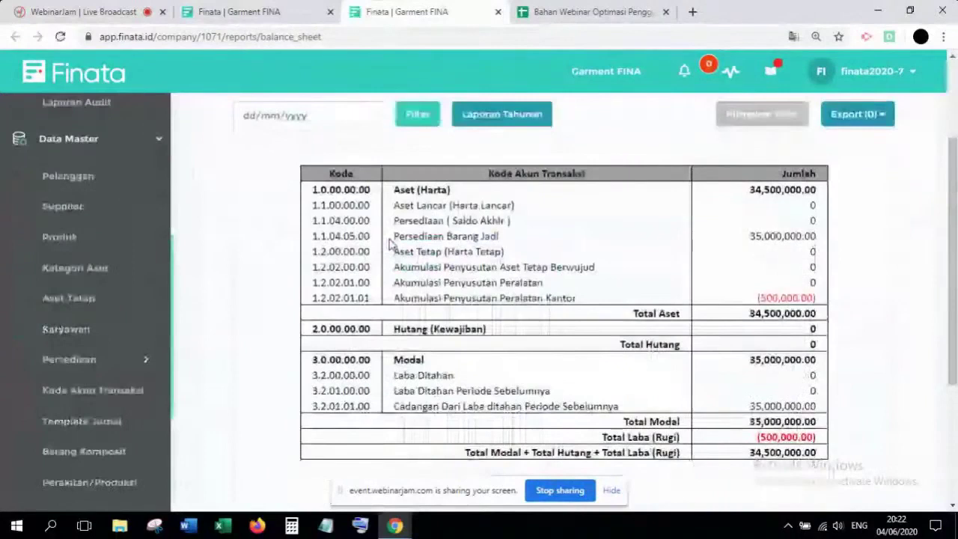
pyautogui.moveTo(389, 244); pyautogui.dragTo(754, 251)
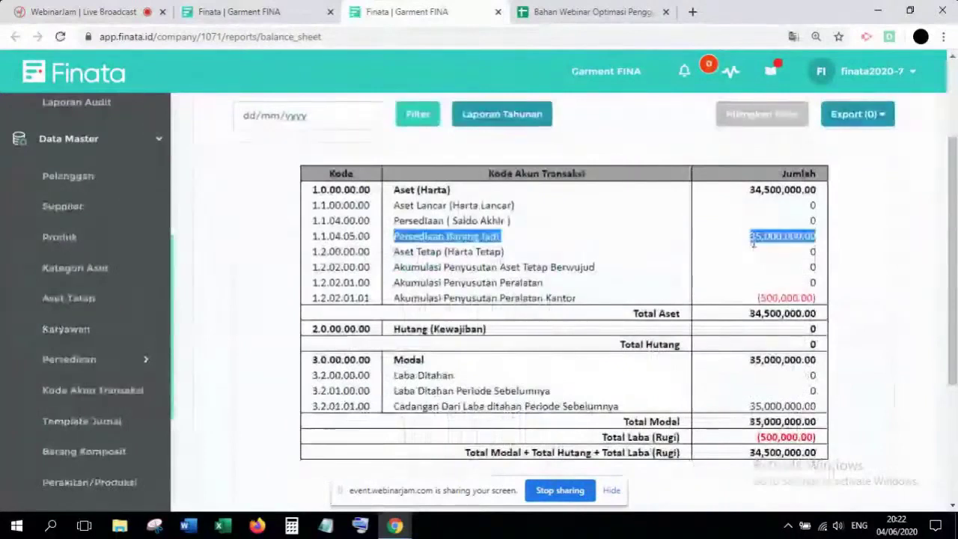
pyautogui.click(583, 12)
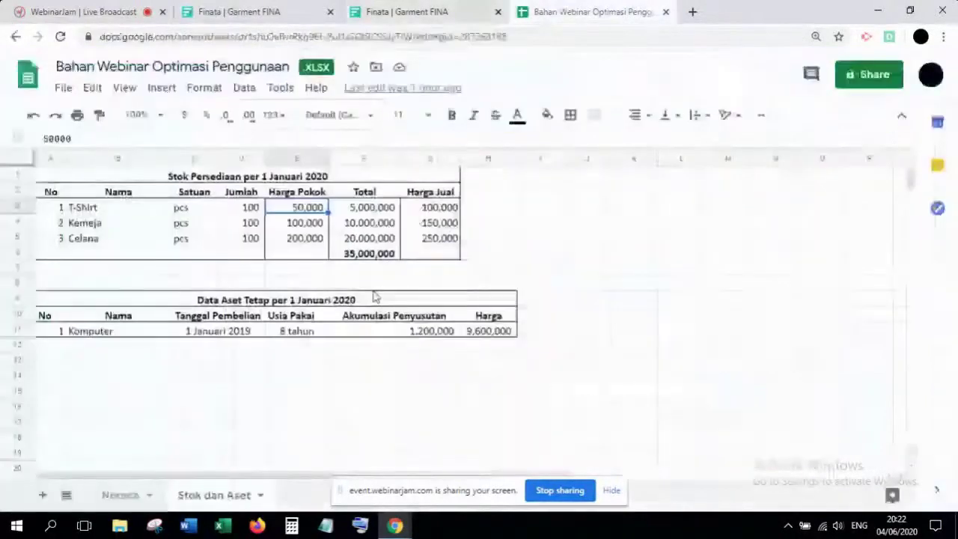
pyautogui.click(442, 9)
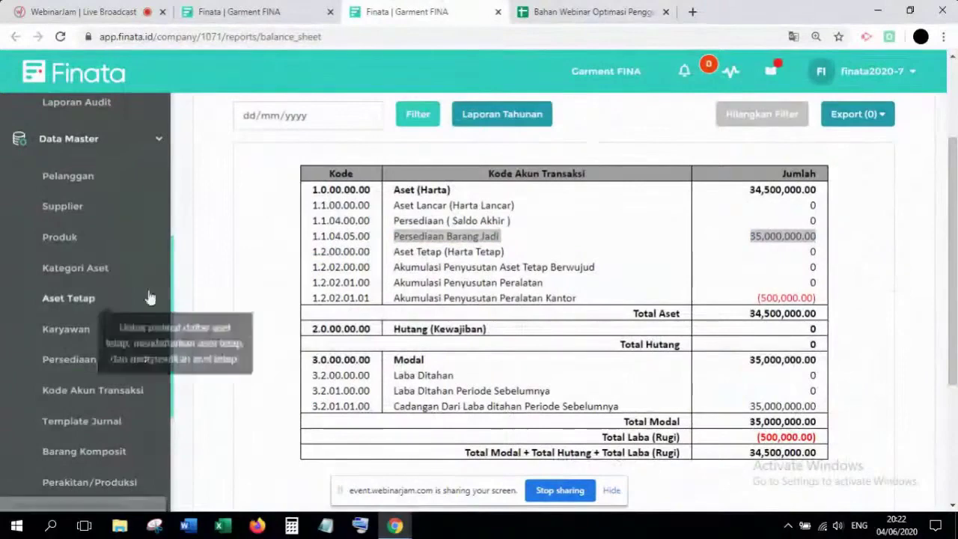
# Consult the spreadsheet's Neraca sheet and open the Neraca opening balance form under Saldo Awal
pyautogui.scroll(-4, 150, 297)
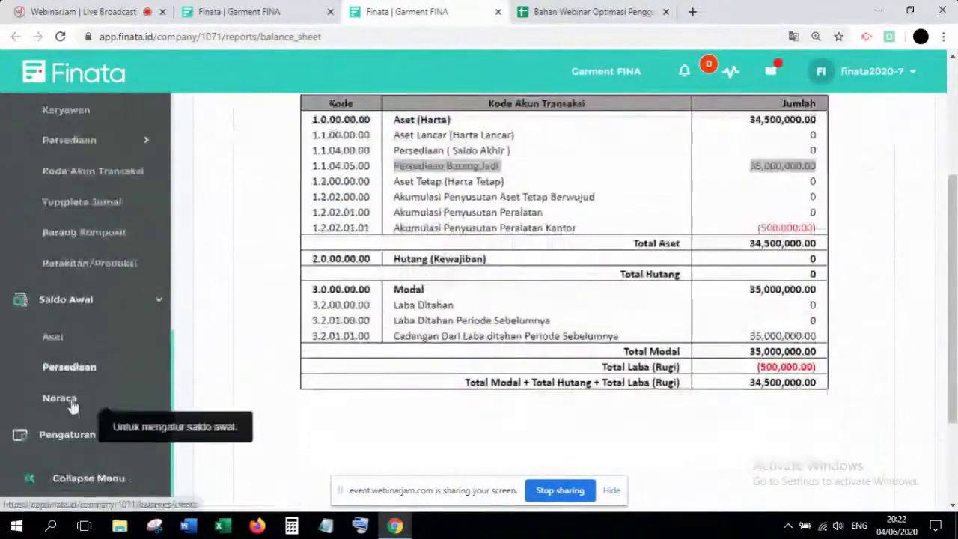
pyautogui.click(571, 11)
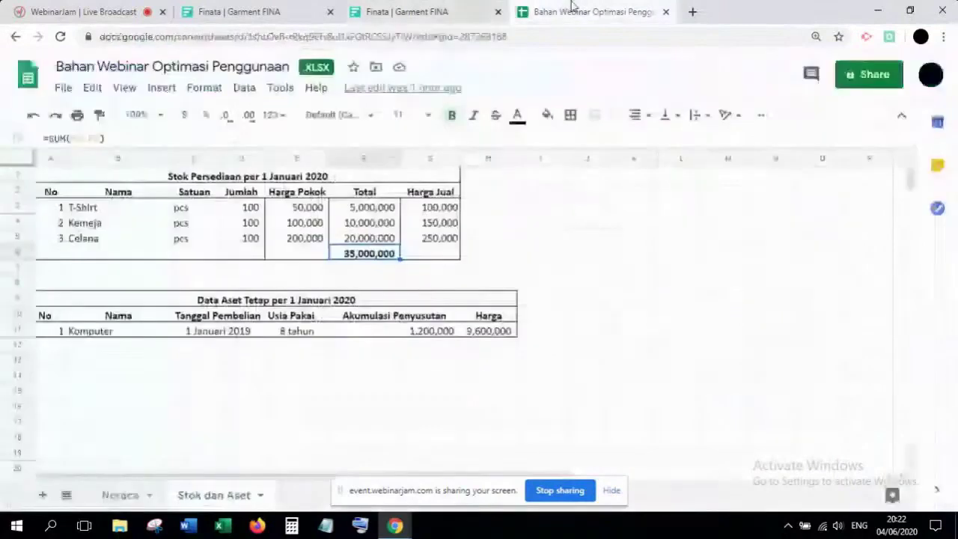
pyautogui.hotkey('ctrl', 'pageup')
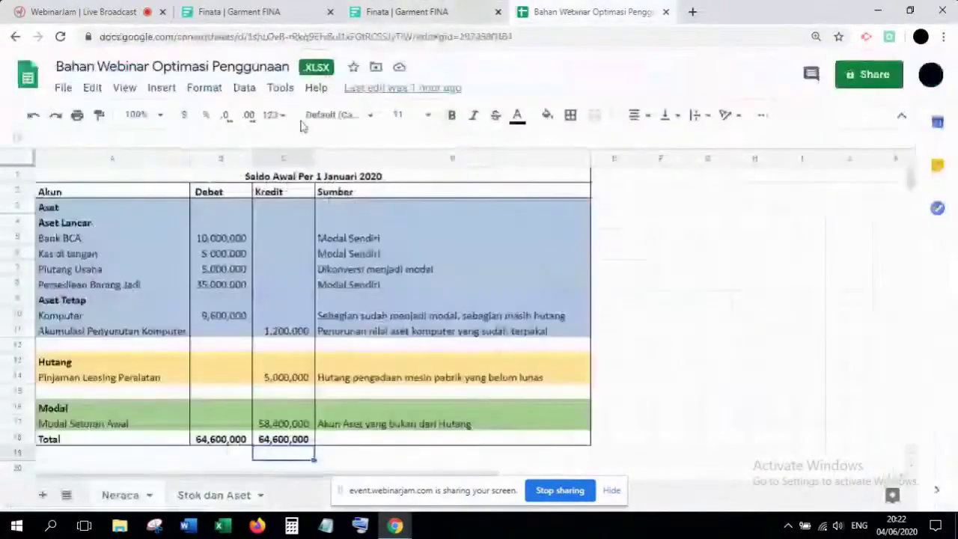
pyautogui.click(422, 6)
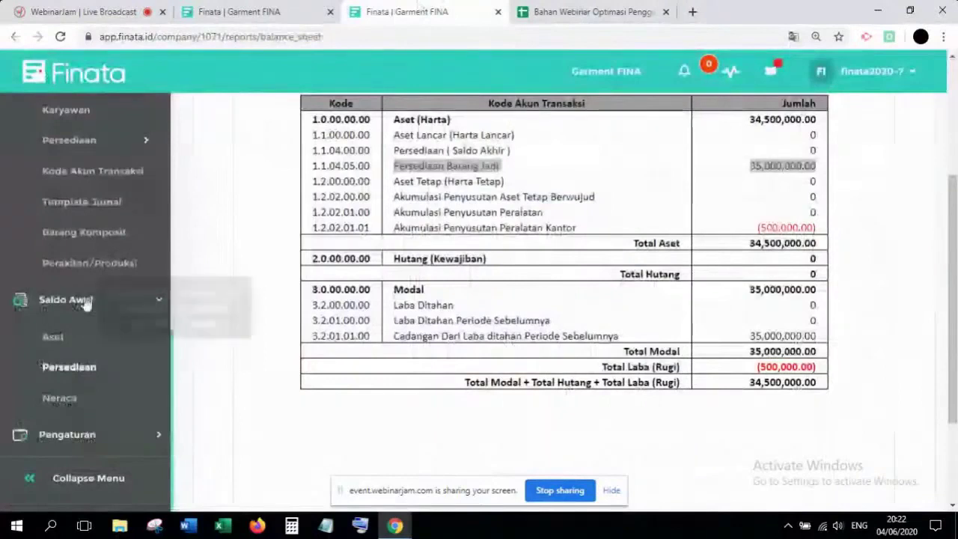
pyautogui.click(64, 407)
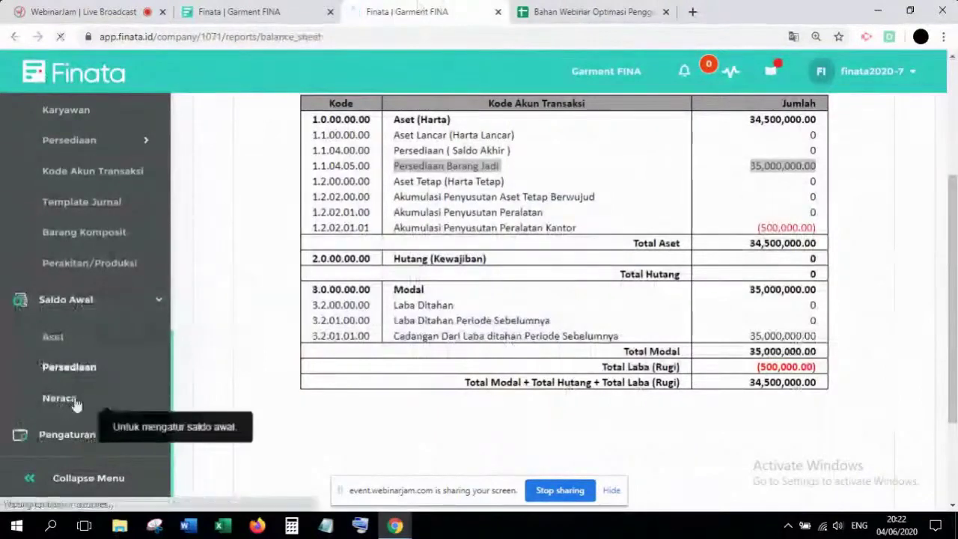
# Review the Bank BCA and Kas di tangan debit amounts in the spreadsheet's Saldo Awal Per 1 Januari 2020 table
pyautogui.click(531, 18)
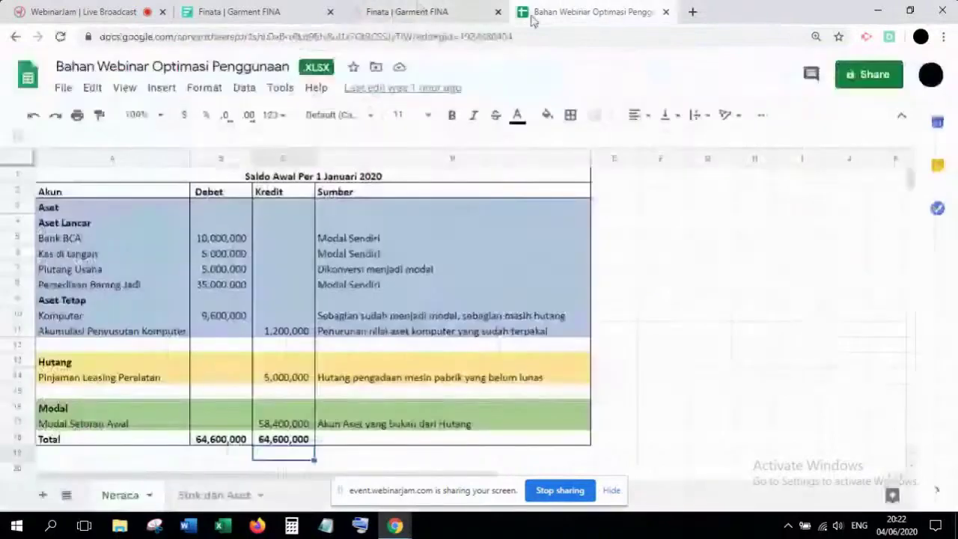
pyautogui.click(136, 246)
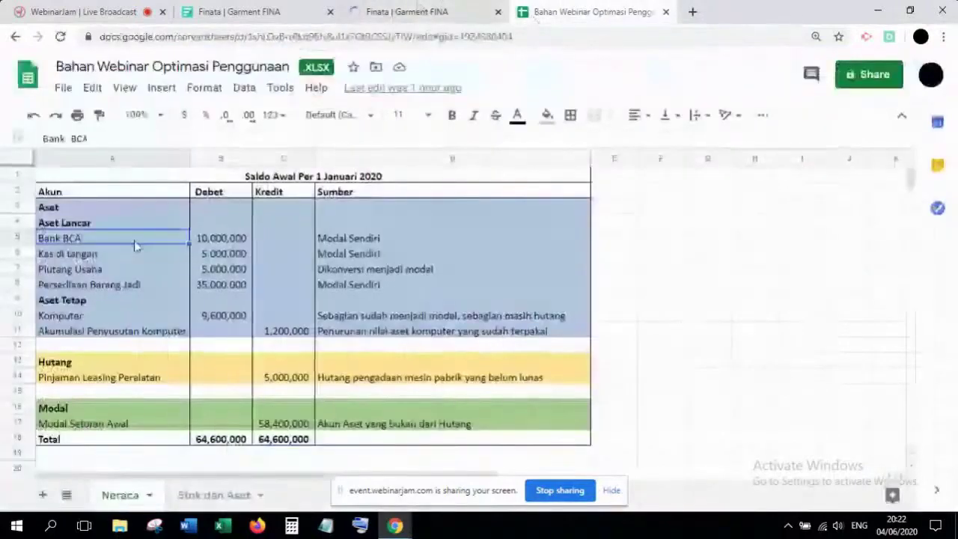
pyautogui.moveTo(136, 245); pyautogui.dragTo(215, 253)
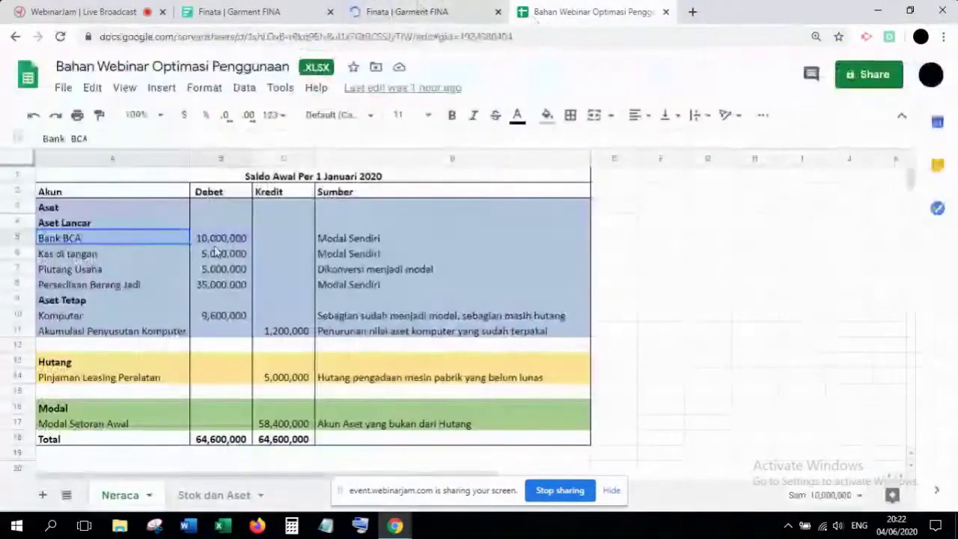
pyautogui.click(104, 253)
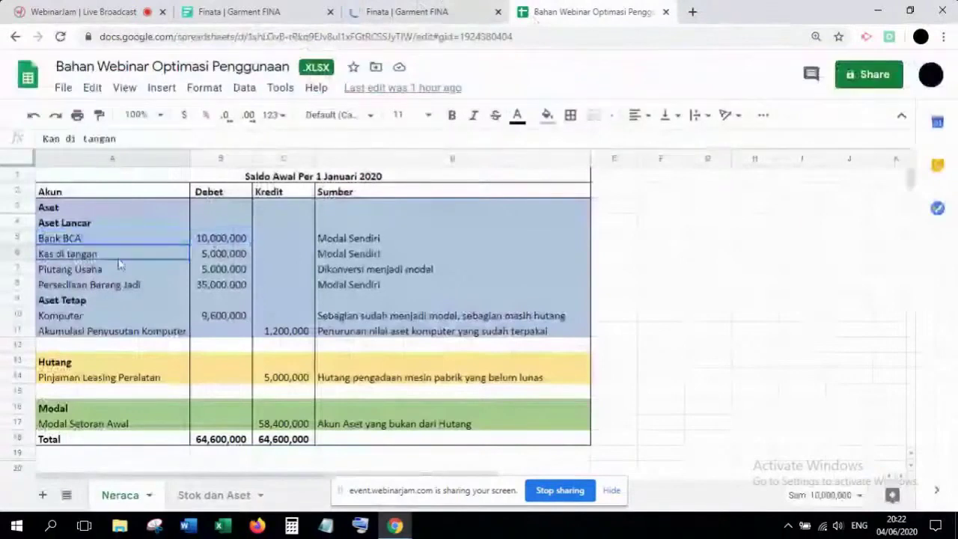
pyautogui.moveTo(118, 259); pyautogui.dragTo(219, 255)
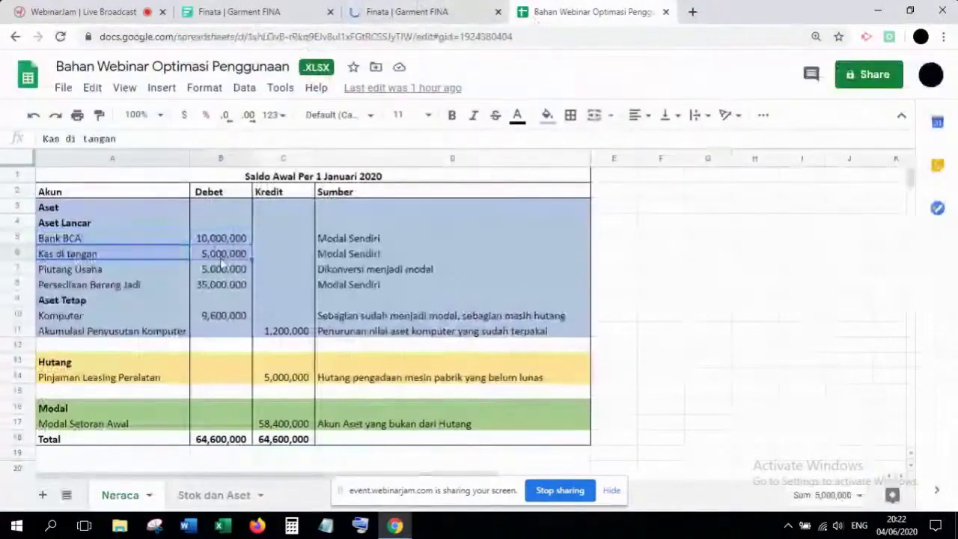
# Return to the opening balance form, close the extra Finata tab, and look over the Tambah Saldo Awal account list
pyautogui.click(411, 9)
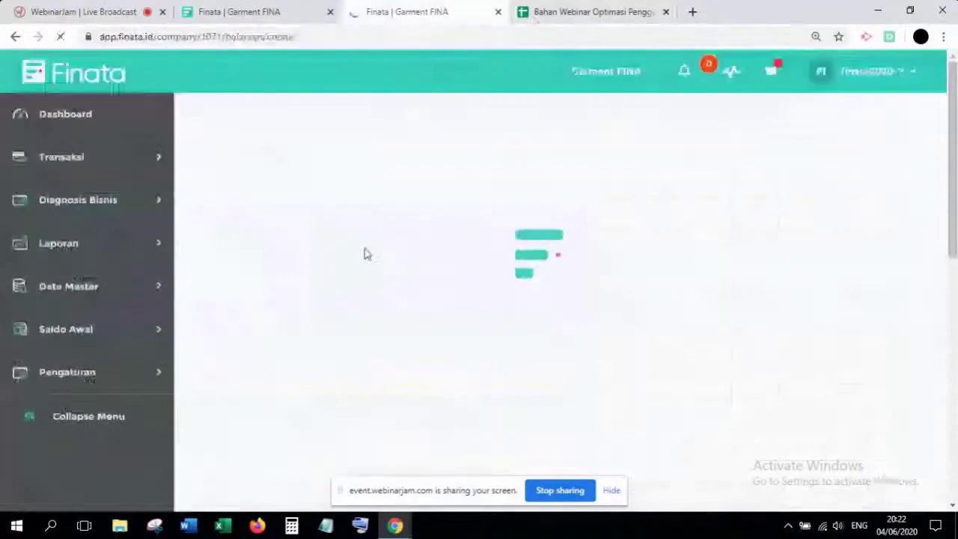
pyautogui.hotkey('ctrl', 'w')
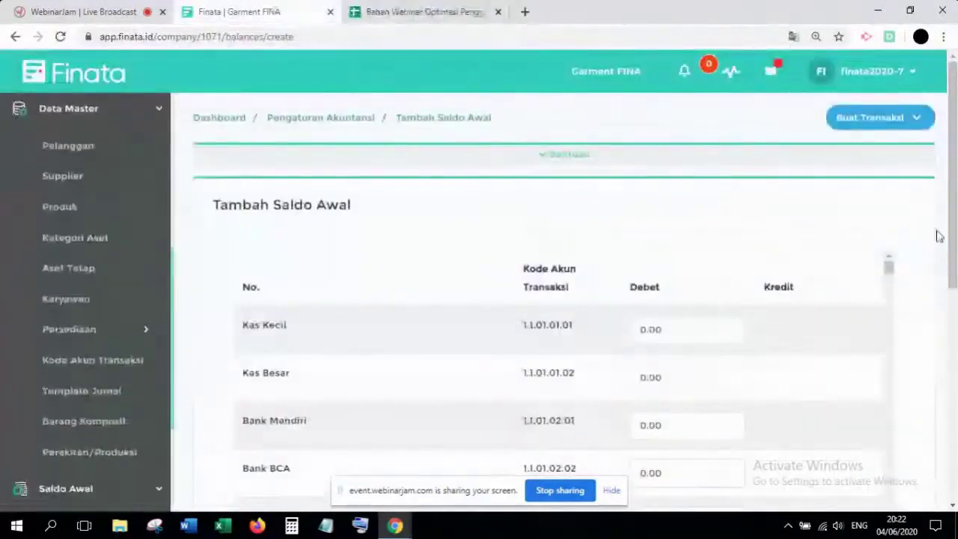
pyautogui.scroll(-2, 898, 235)
pyautogui.scroll(1, 857, 234)
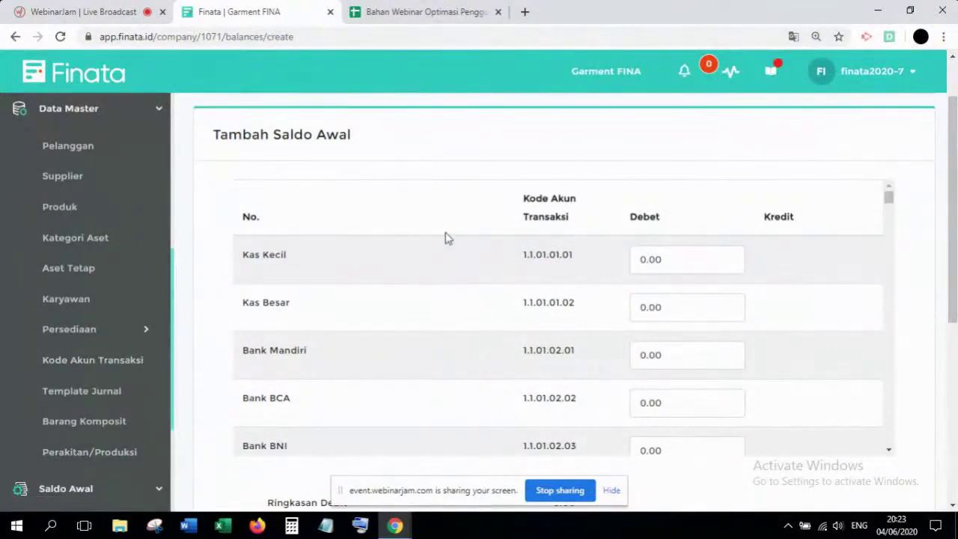
# Set the opening debit of Bank BCA to 10,000,000, as listed in the spreadsheet's Neraca sheet
pyautogui.click(422, 12)
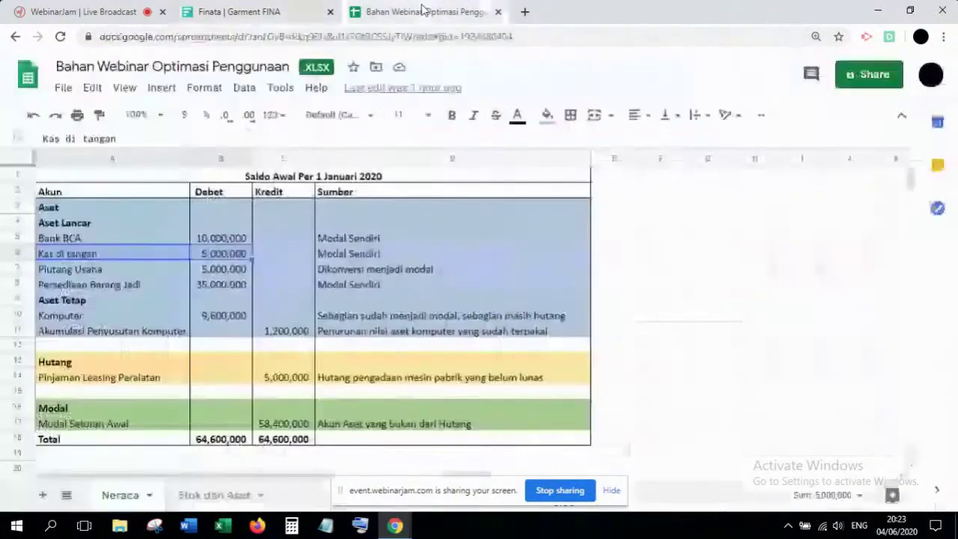
pyautogui.press('Up')
pyautogui.click(247, 11)
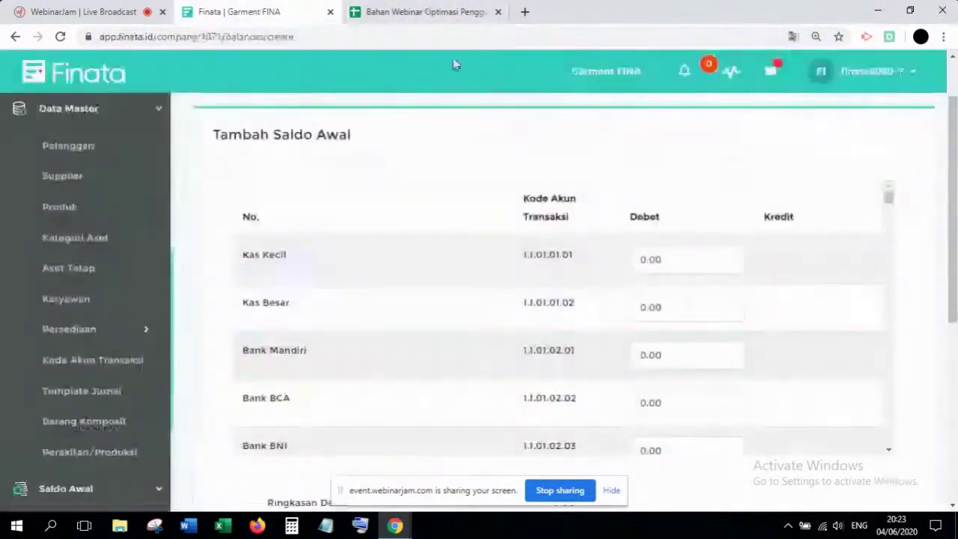
pyautogui.click(440, 9)
pyautogui.hotkey('ctrl', 'shift', 'Tab')
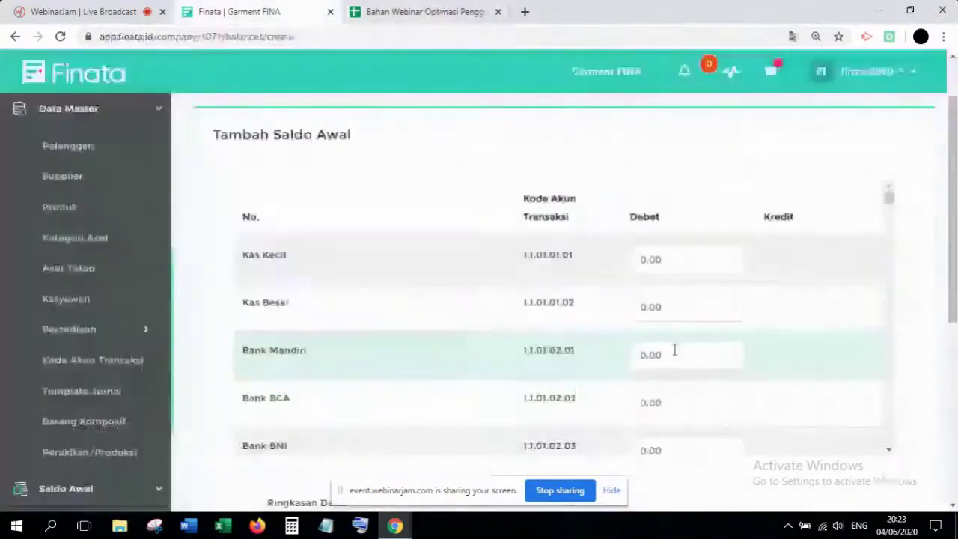
pyautogui.click(676, 409)
pyautogui.write('000')
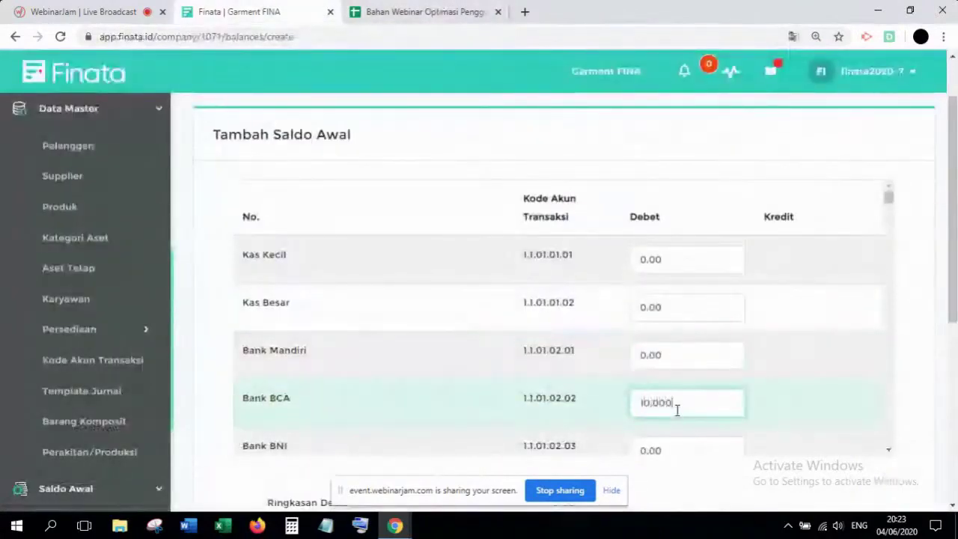
pyautogui.write(',000')
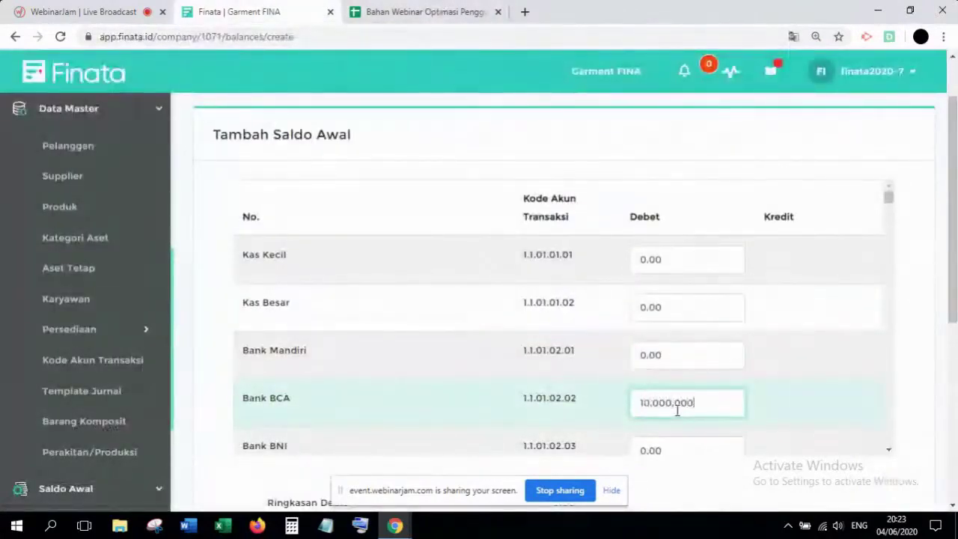
pyautogui.click(618, 404)
# Enter the spreadsheet's Kas di tangan amount of 5,000,000 as the opening debit of Kas Kecil
pyautogui.click(423, 13)
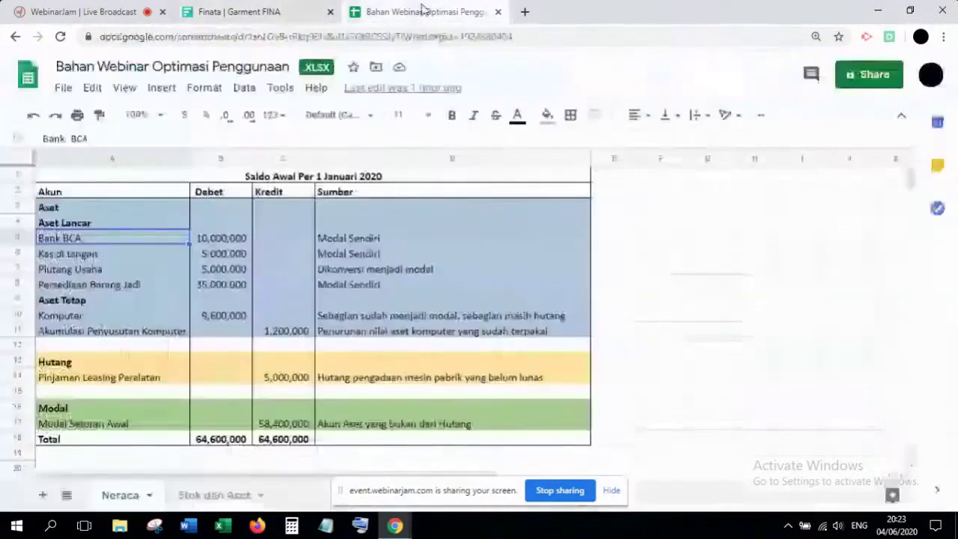
pyautogui.click(158, 253)
pyautogui.click(239, 12)
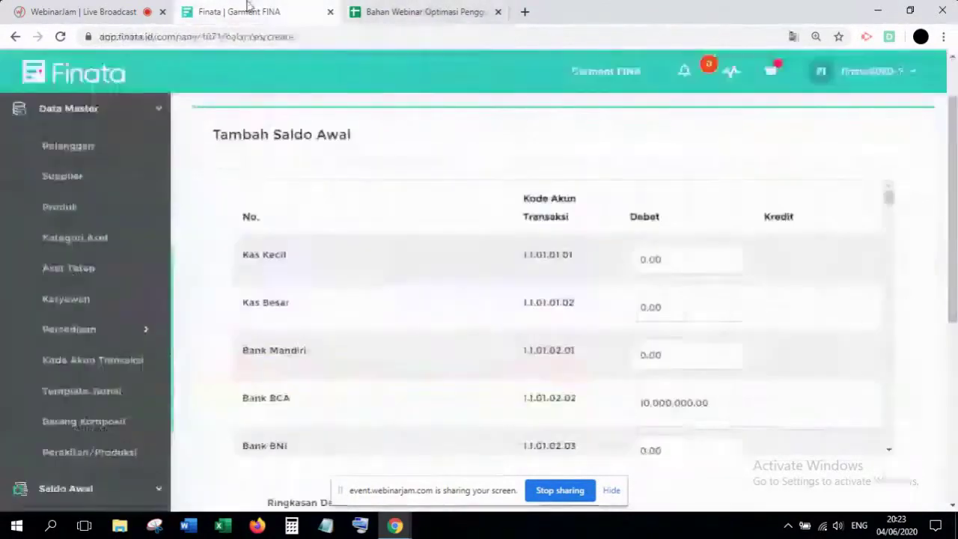
pyautogui.click(441, 11)
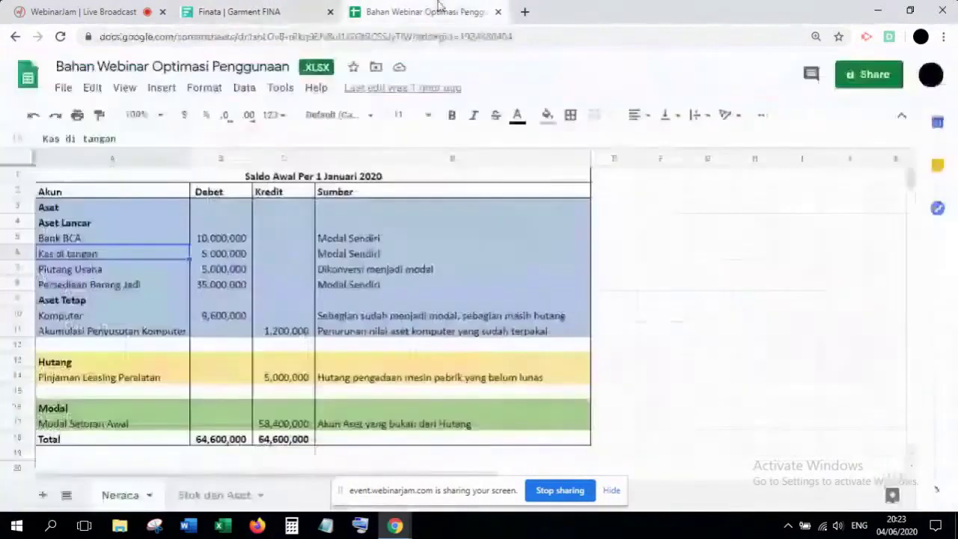
pyautogui.click(240, 11)
pyautogui.click(693, 259)
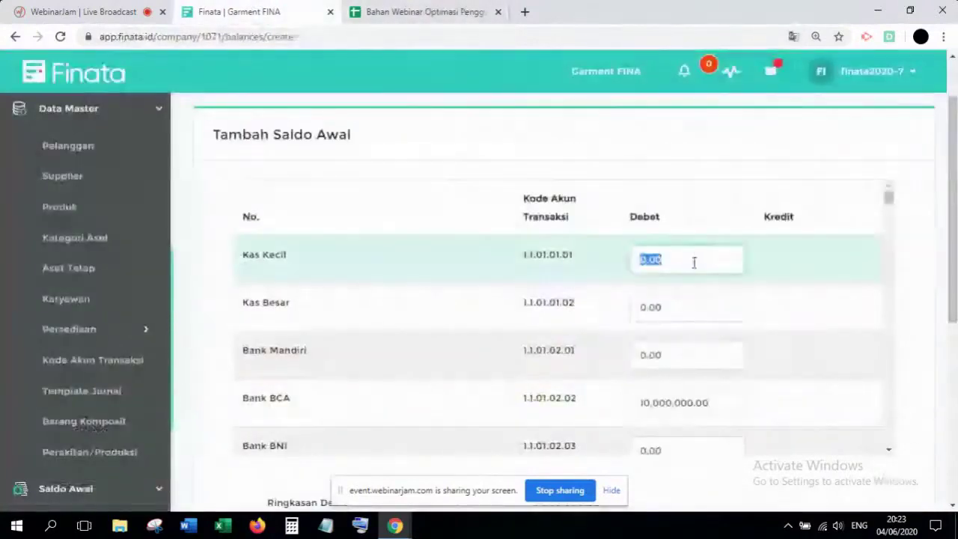
pyautogui.write('5,000,000')
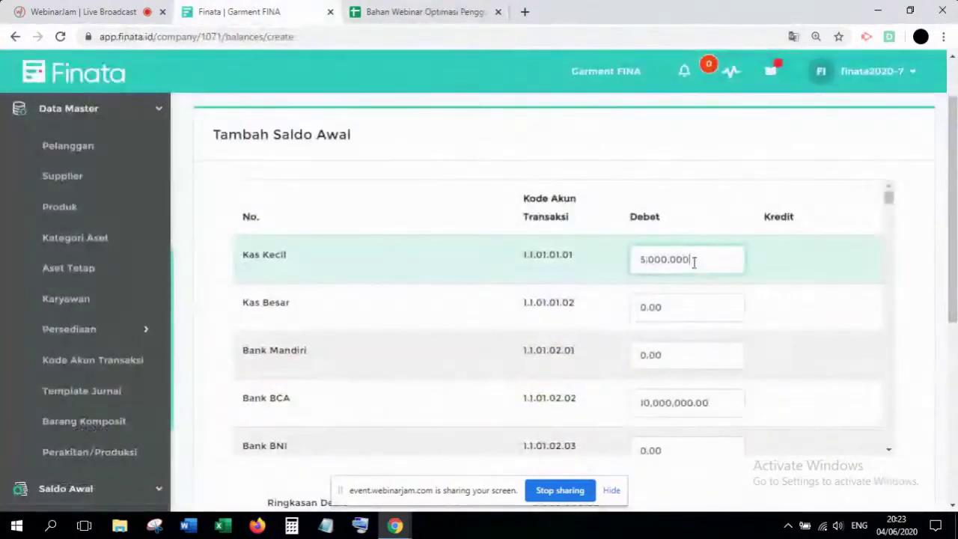
pyautogui.click(842, 268)
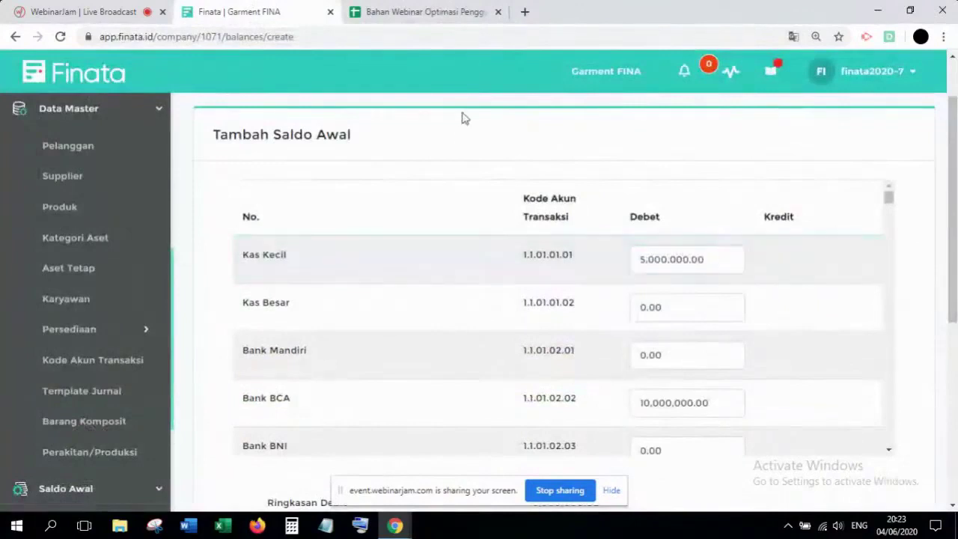
# Enter the spreadsheet's Piutang Usaha amount of 5,000,000 as the opening debit of Piutang Usaha in Finata
pyautogui.click(417, 15)
pyautogui.click(142, 268)
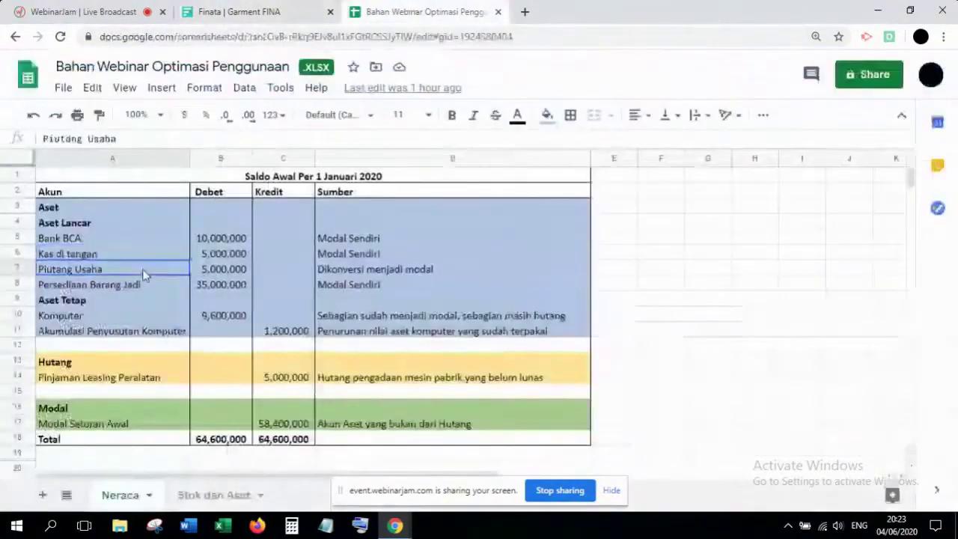
pyautogui.click(251, 11)
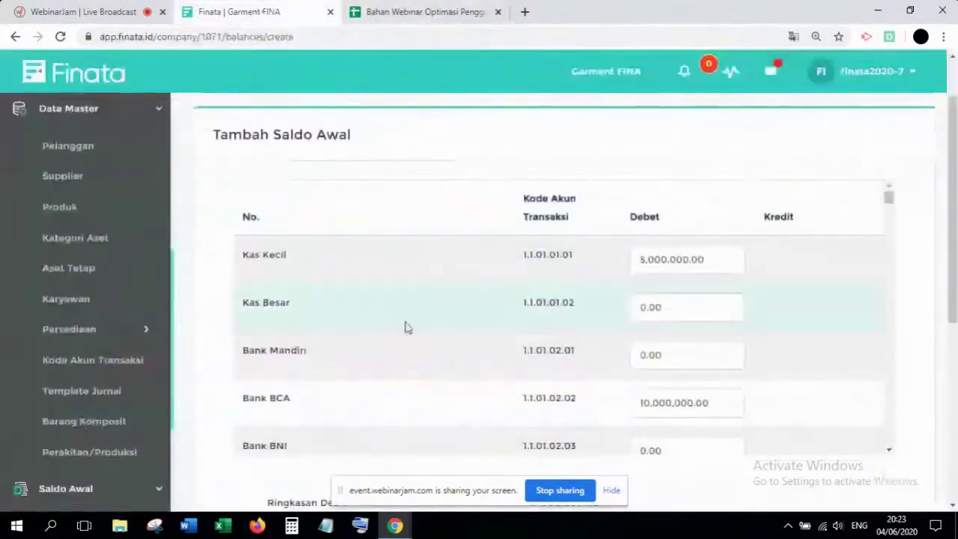
pyautogui.scroll(-3, 406, 325)
pyautogui.scroll(-1, 406, 325)
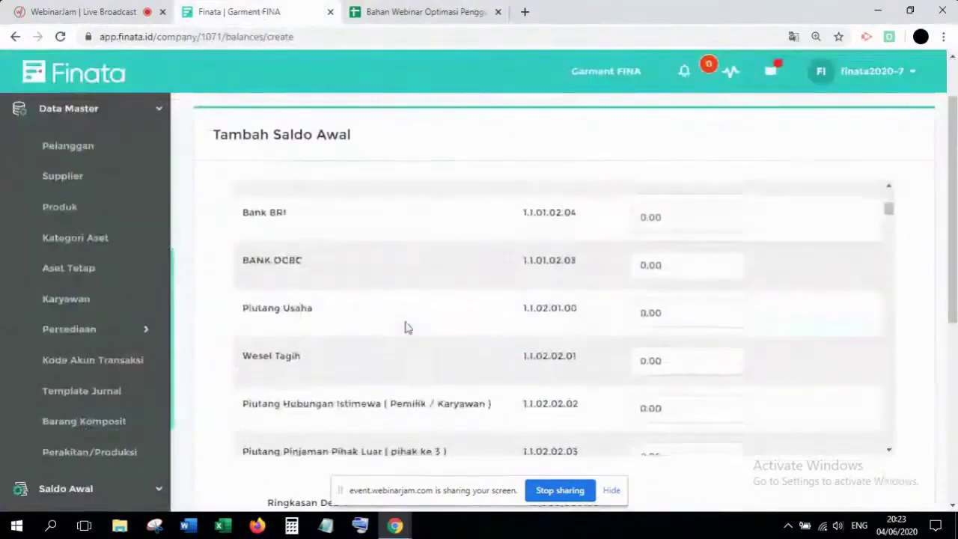
pyautogui.click(667, 313)
pyautogui.write('5000000')
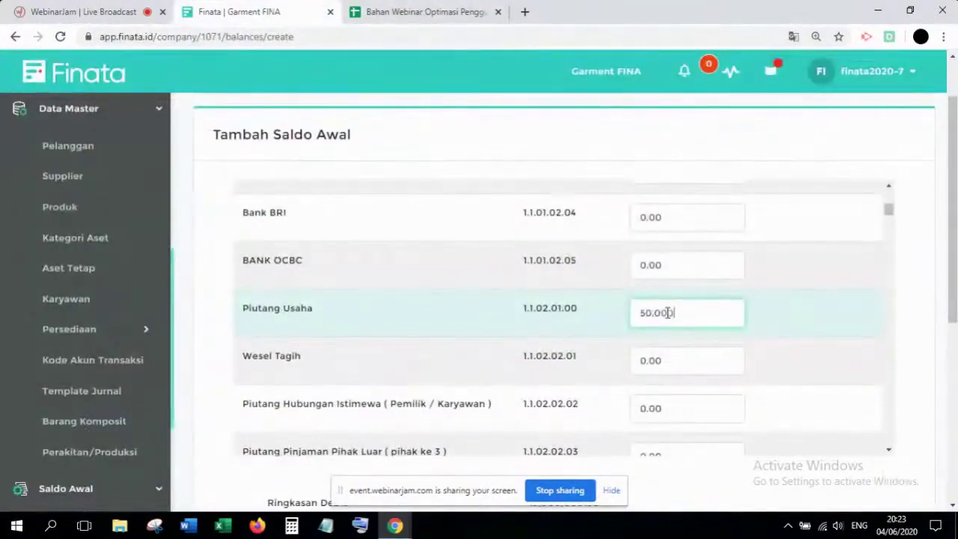
pyautogui.click(812, 319)
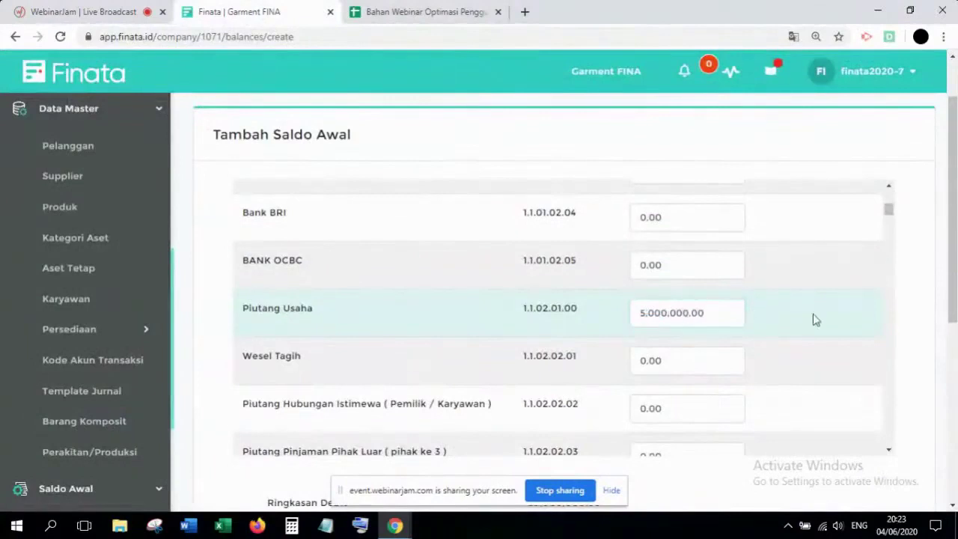
# Check the Persediaan Barang Jadi row in the spreadsheet and locate the matching inventory account in the Tambah Saldo Awal list
pyautogui.click(425, 11)
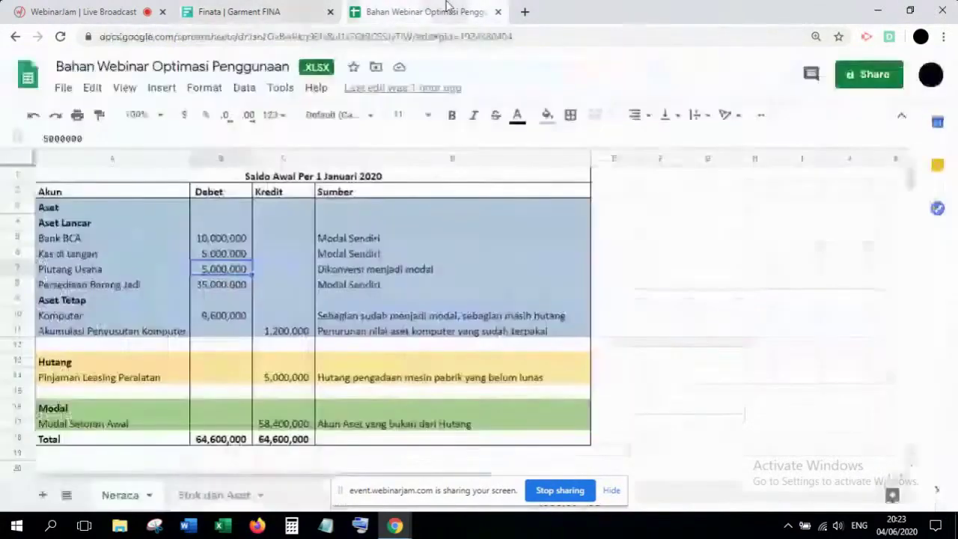
pyautogui.click(133, 285)
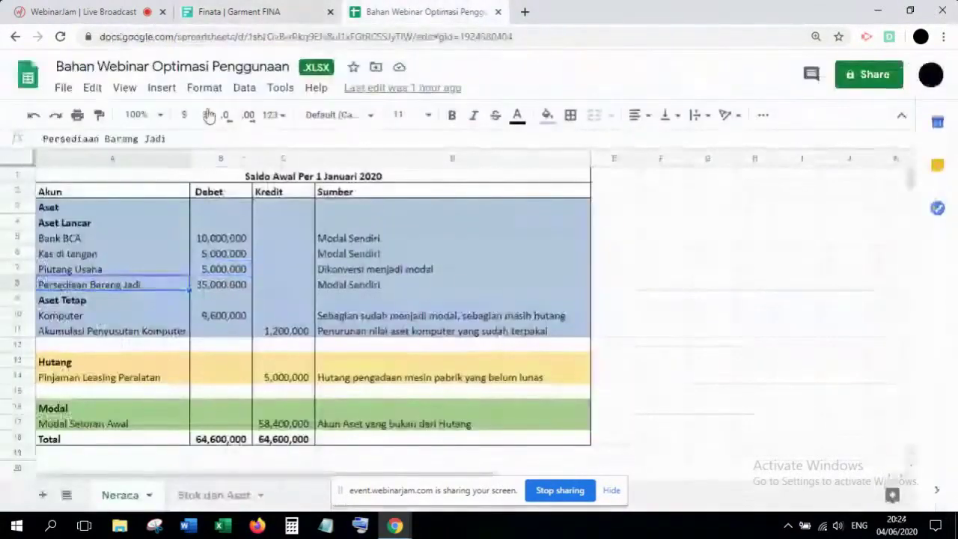
pyautogui.click(232, 11)
pyautogui.scroll(-4, 503, 325)
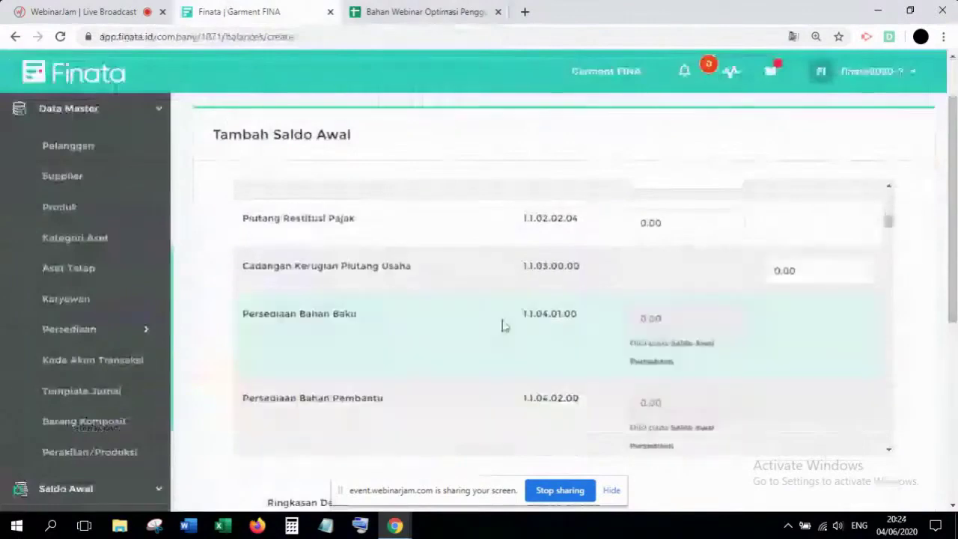
pyautogui.scroll(-1, 427, 295)
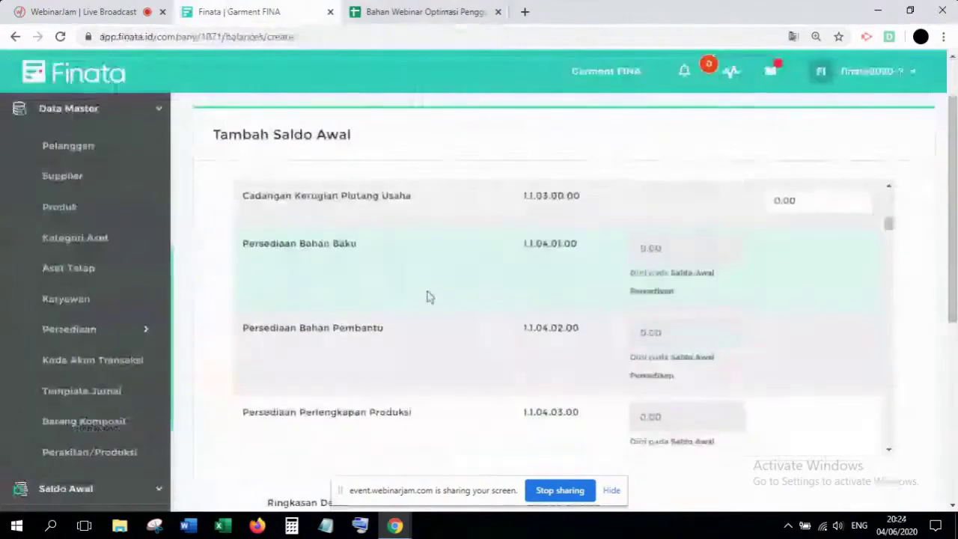
pyautogui.moveTo(242, 243); pyautogui.dragTo(376, 249)
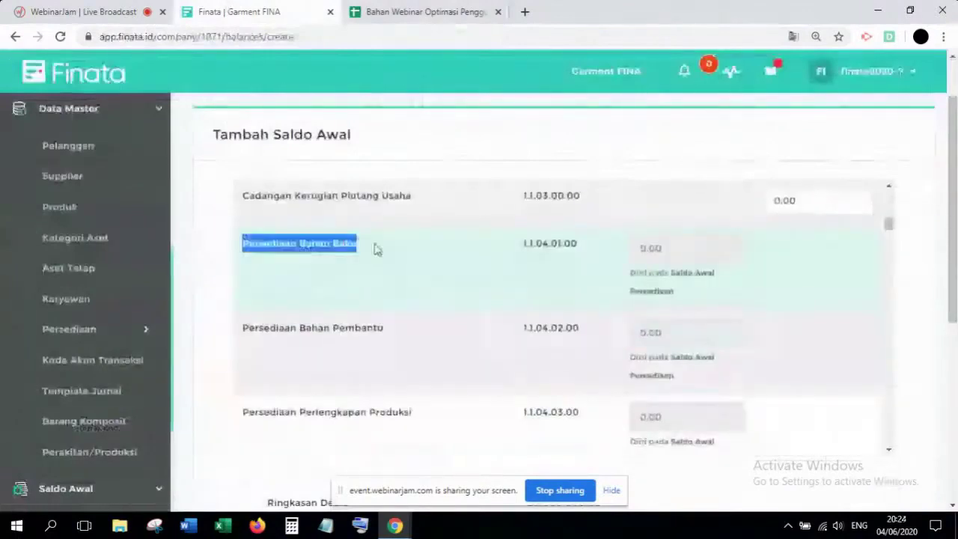
pyautogui.scroll(-3, 376, 249)
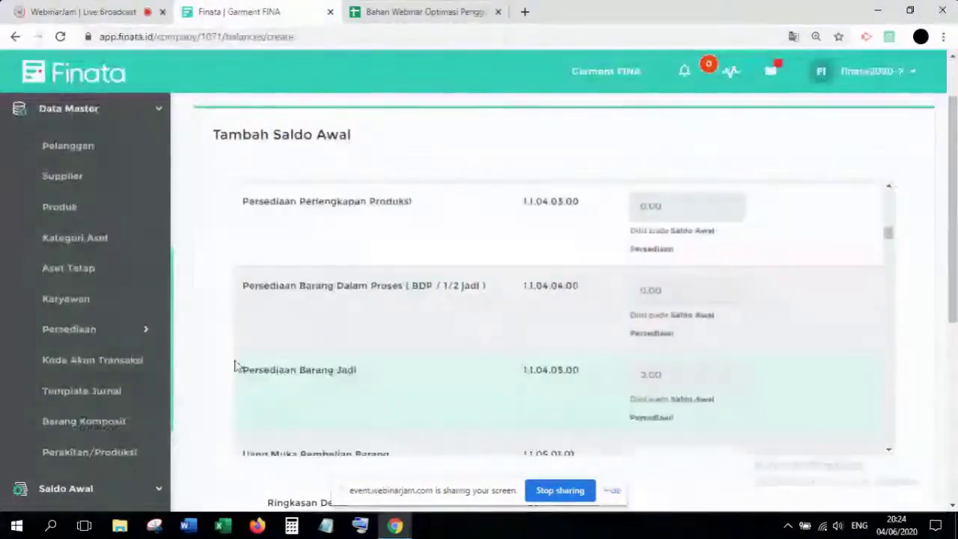
pyautogui.moveTo(235, 367); pyautogui.dragTo(439, 366)
# Examine whether the inventory accounts' debit fields accept direct entry, and locate the Persediaan opening balance page they refer to
pyautogui.click(712, 399)
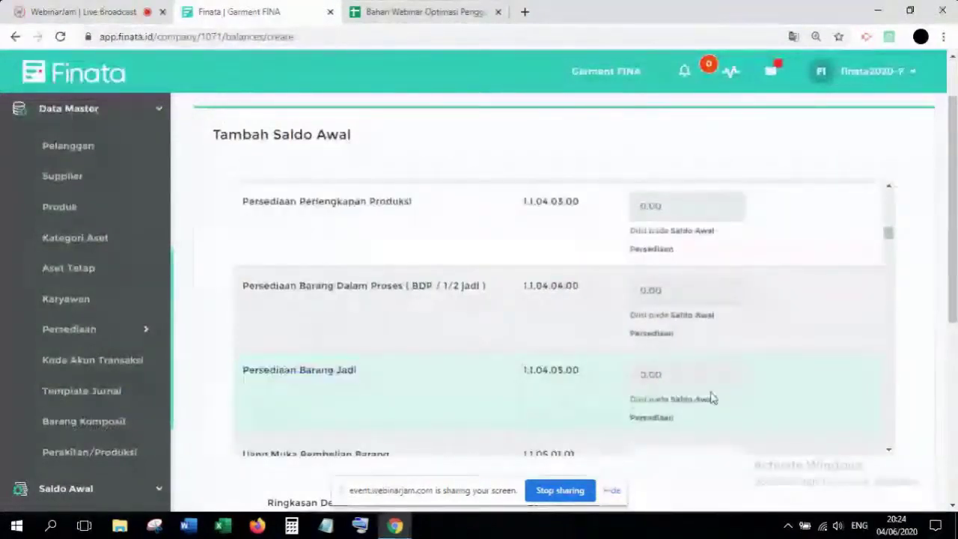
pyautogui.click(686, 381)
pyautogui.click(702, 353)
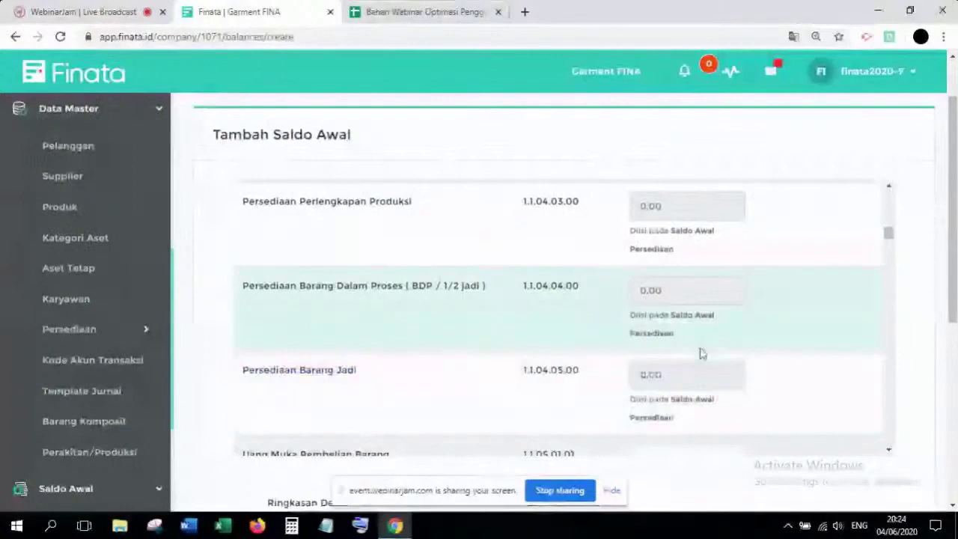
pyautogui.click(743, 371)
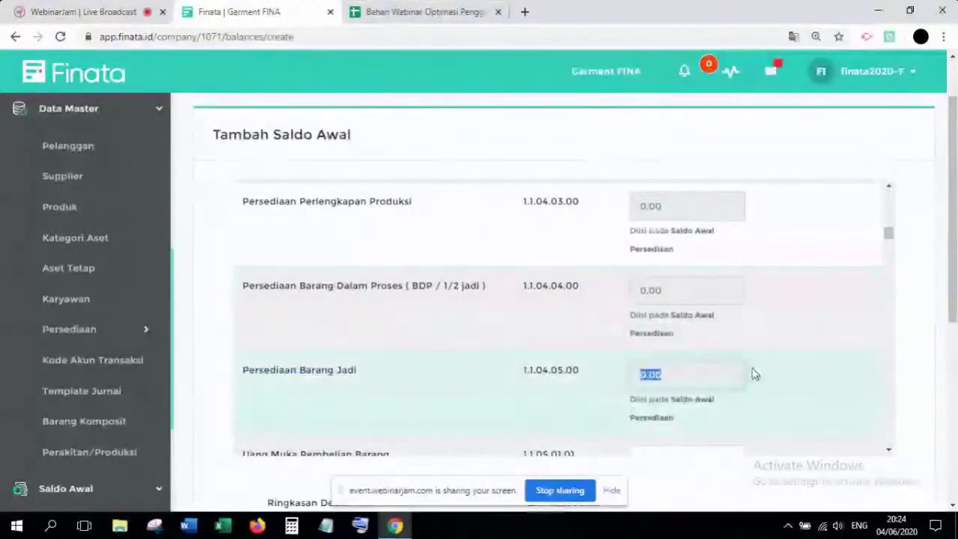
pyautogui.click(676, 375)
pyautogui.scroll(-1, 120, 353)
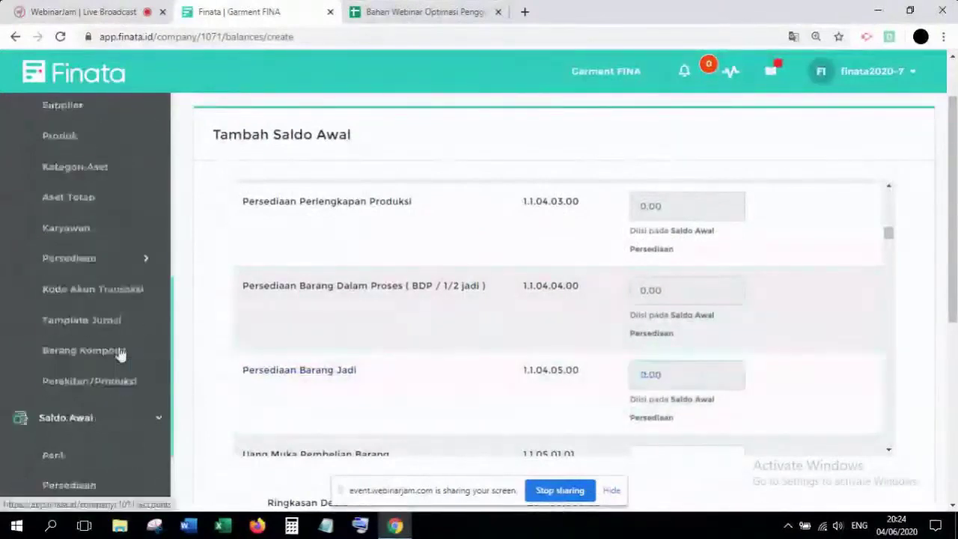
pyautogui.scroll(-2, 119, 354)
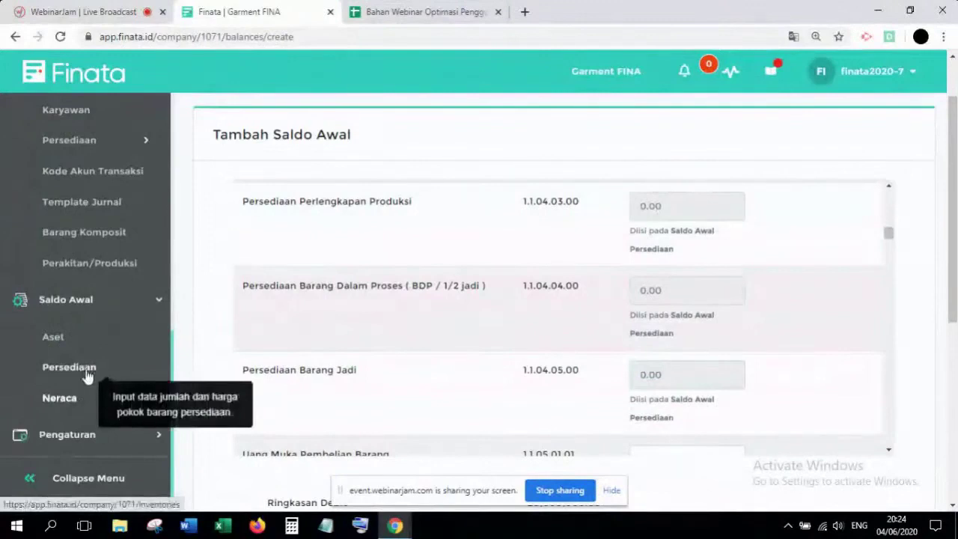
pyautogui.click(697, 206)
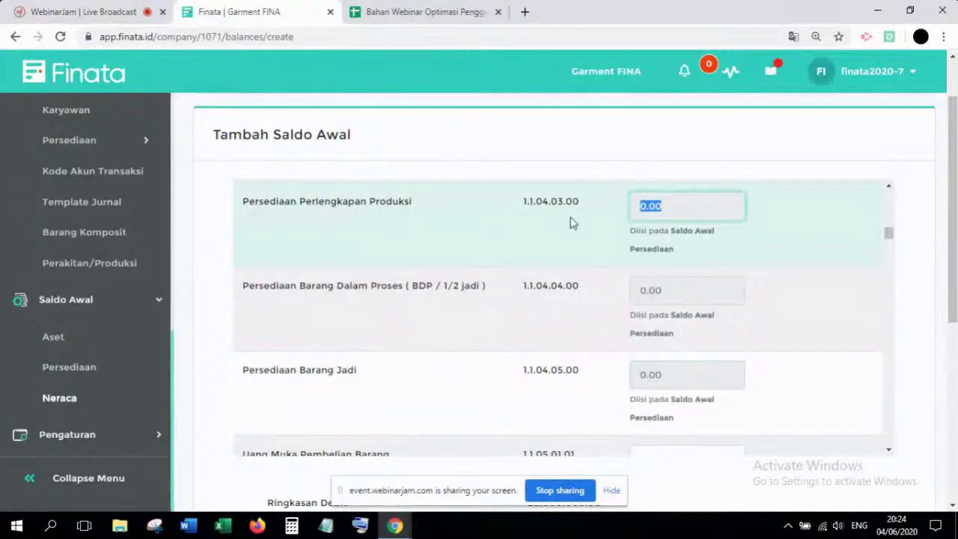
pyautogui.click(560, 225)
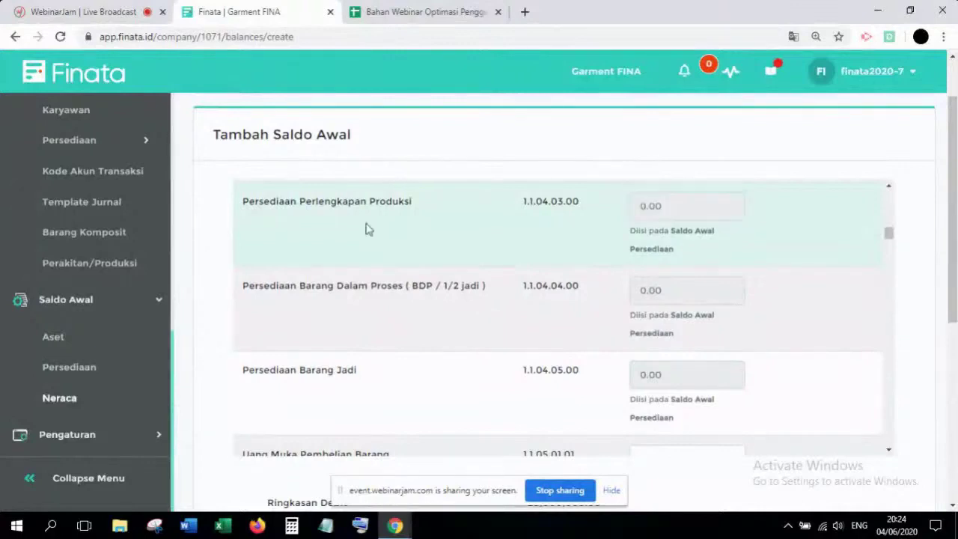
pyautogui.click(681, 200)
pyautogui.click(574, 219)
pyautogui.scroll(-1, 573, 257)
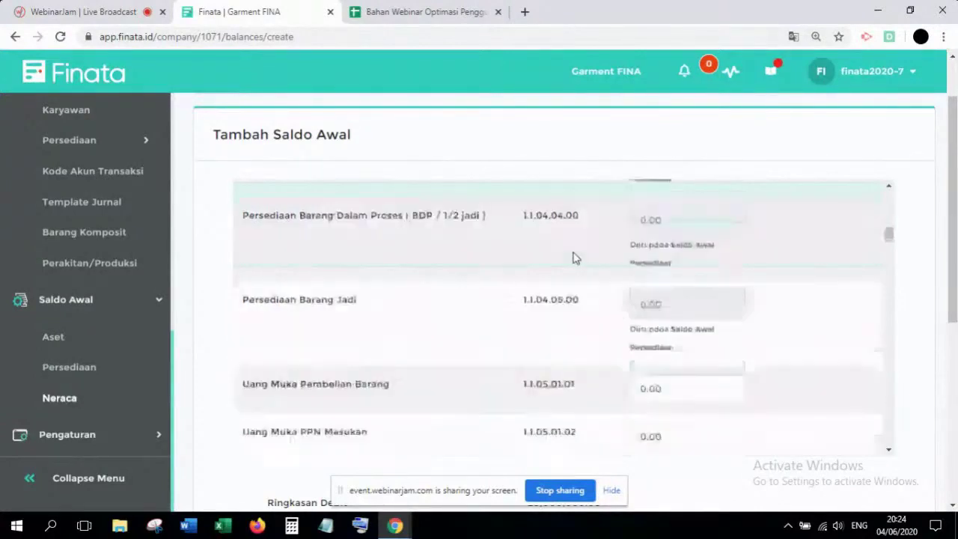
# Enter the spreadsheet's Komputer amount of 9,600,000 as the opening debit of Peralatan Kantor
pyautogui.click(452, 9)
pyautogui.press('Down')
pyautogui.press('Down')
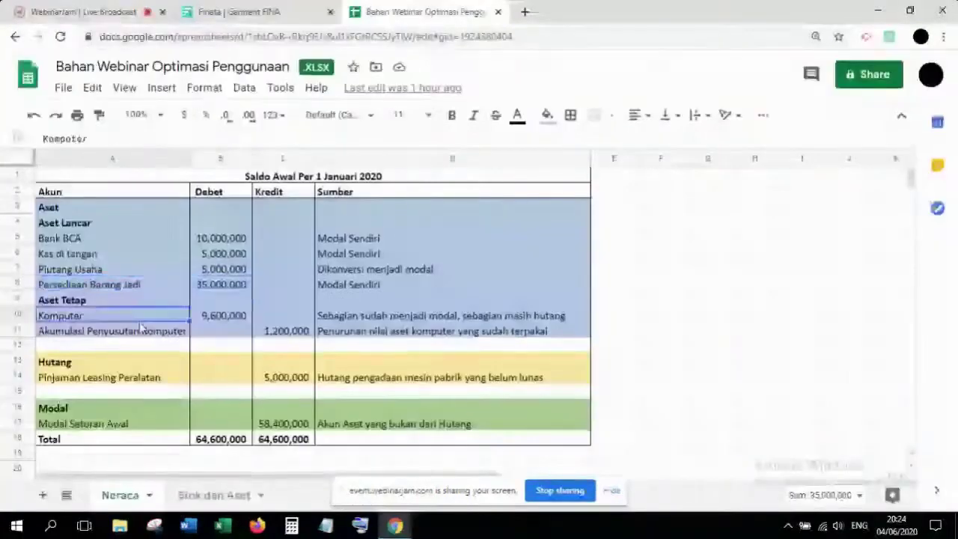
pyautogui.press('Right')
pyautogui.click(198, 13)
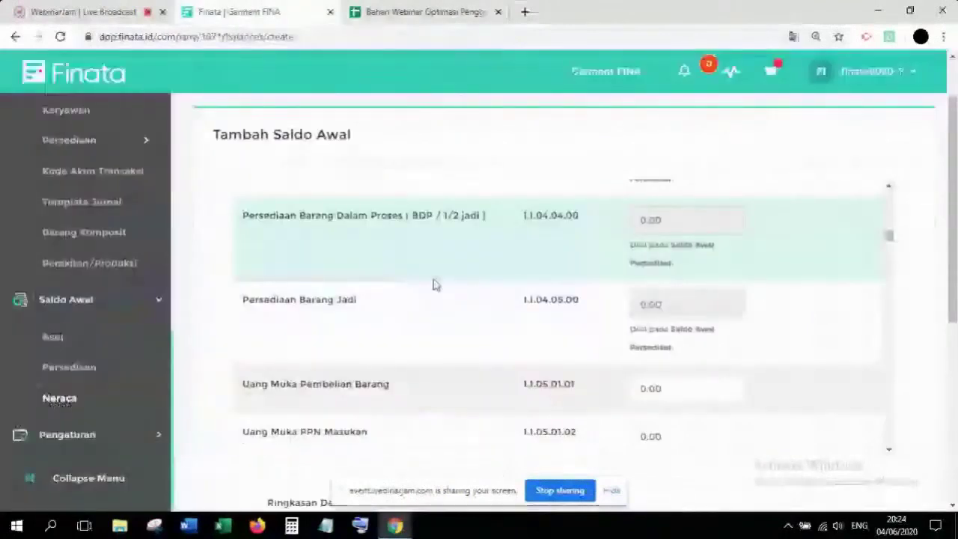
pyautogui.scroll(-5, 436, 285)
pyautogui.scroll(-2, 433, 279)
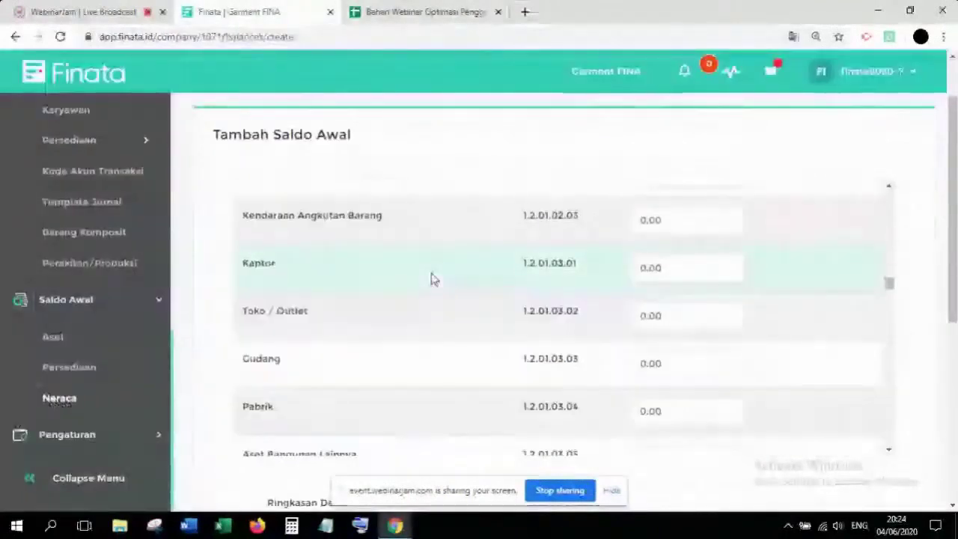
pyautogui.scroll(-2, 433, 278)
pyautogui.scroll(4, 432, 278)
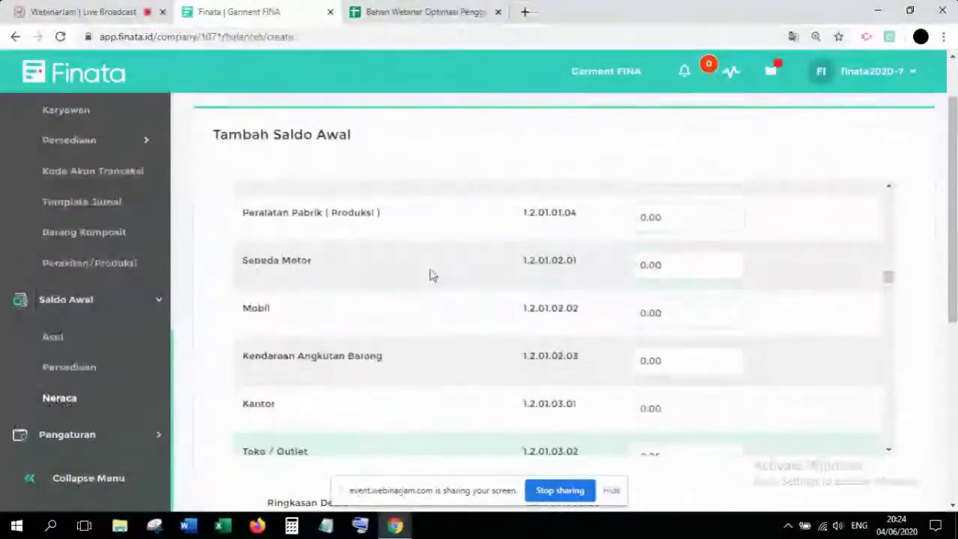
pyautogui.scroll(2, 442, 292)
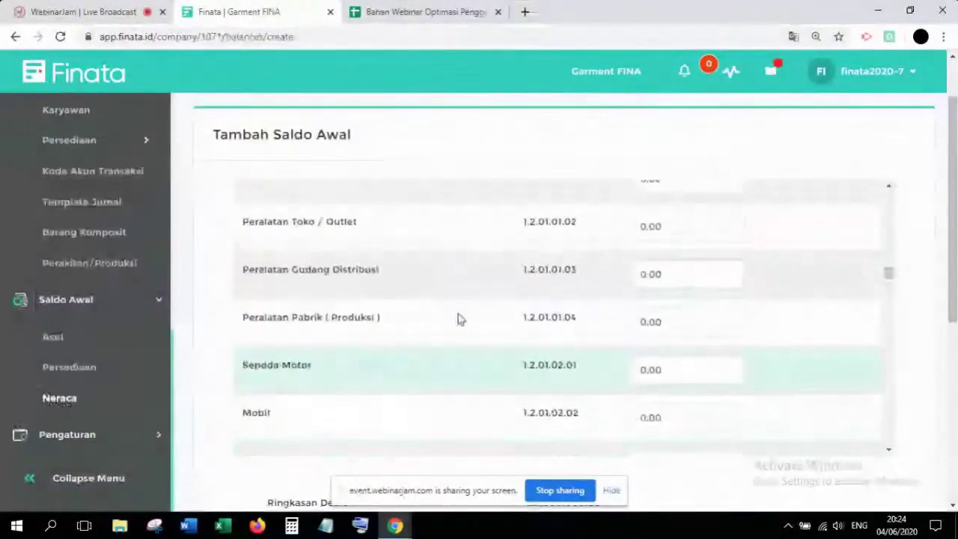
pyautogui.scroll(2, 460, 320)
pyautogui.click(680, 284)
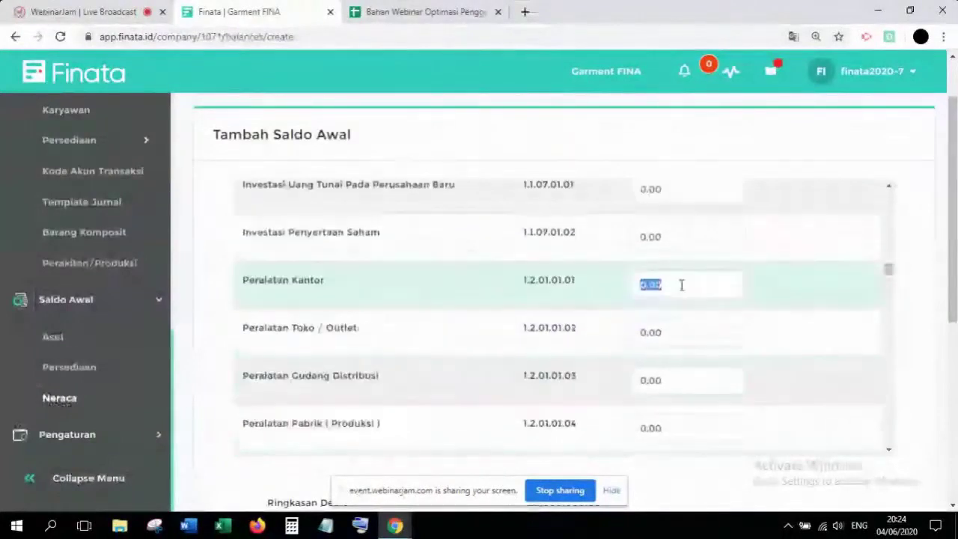
pyautogui.write('9.600.00')
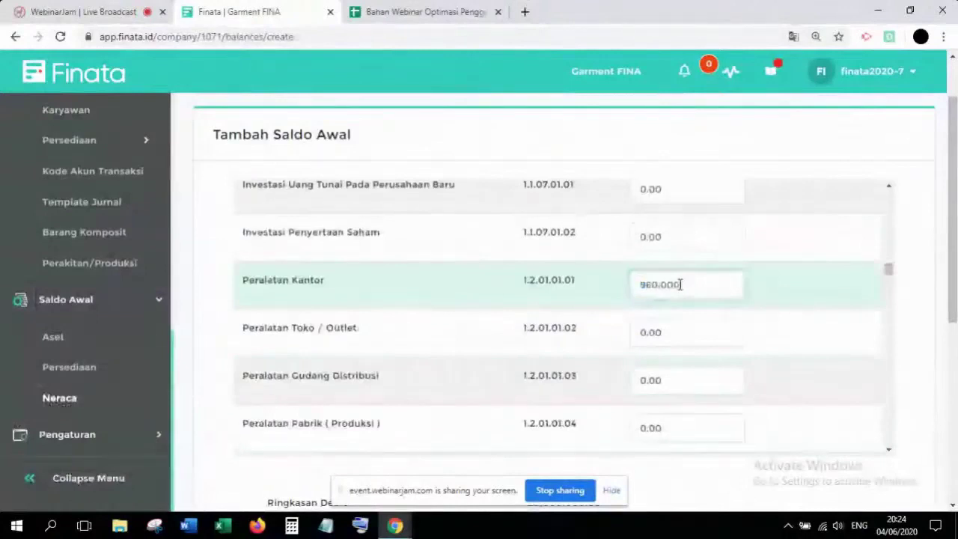
pyautogui.write('0')
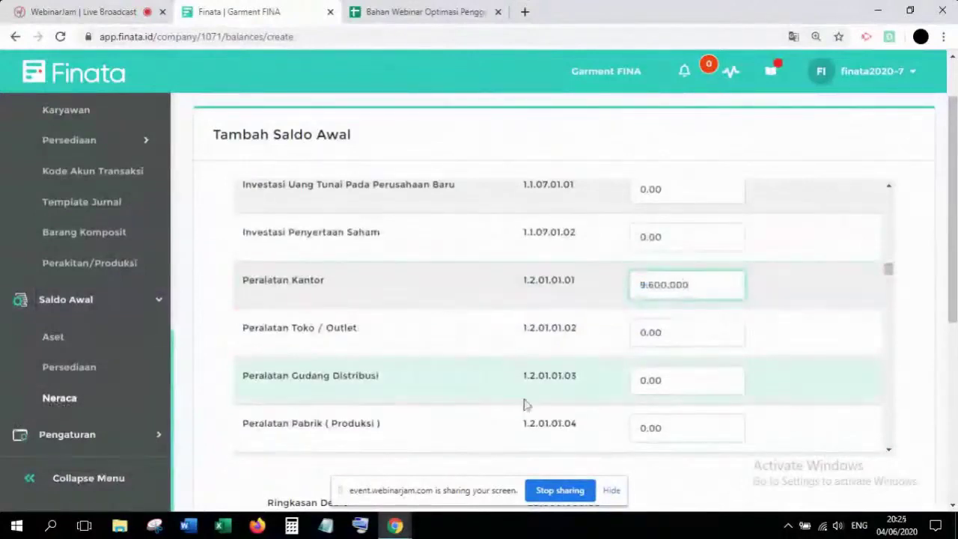
# Enter the Akumulasi Penyusutan Komputer amount of 1,200,000 as the opening credit of Akumulasi Penyusutan Peralatan Kantor
pyautogui.click(452, 13)
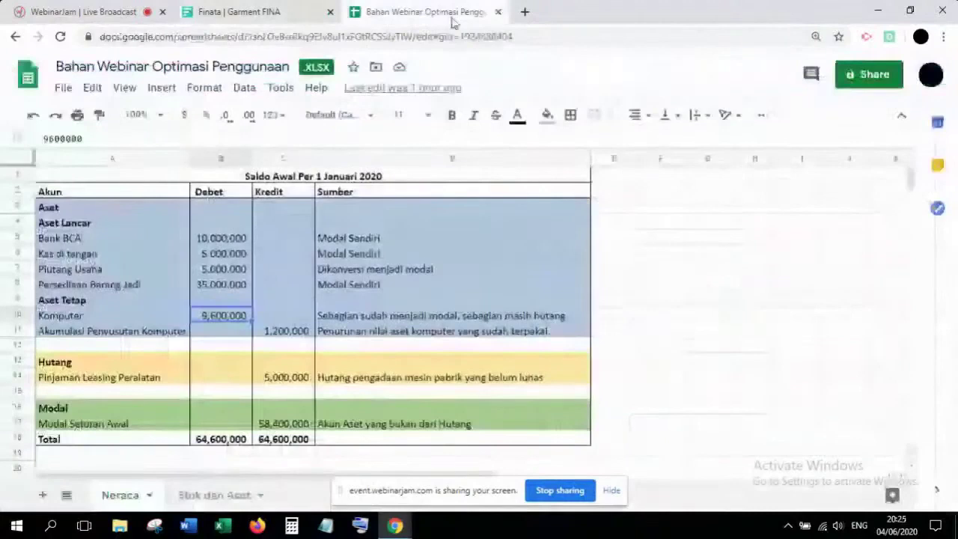
pyautogui.click(284, 13)
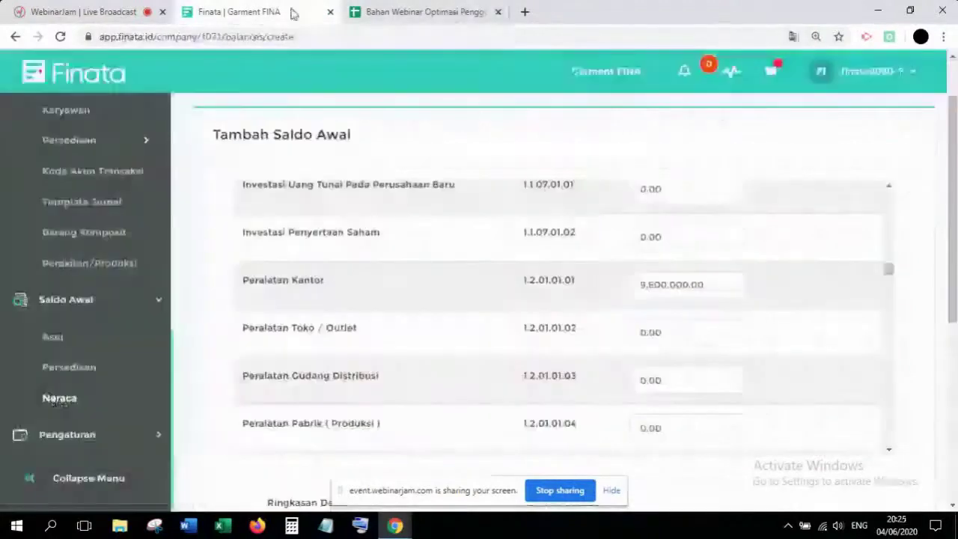
pyautogui.scroll(-5, 517, 316)
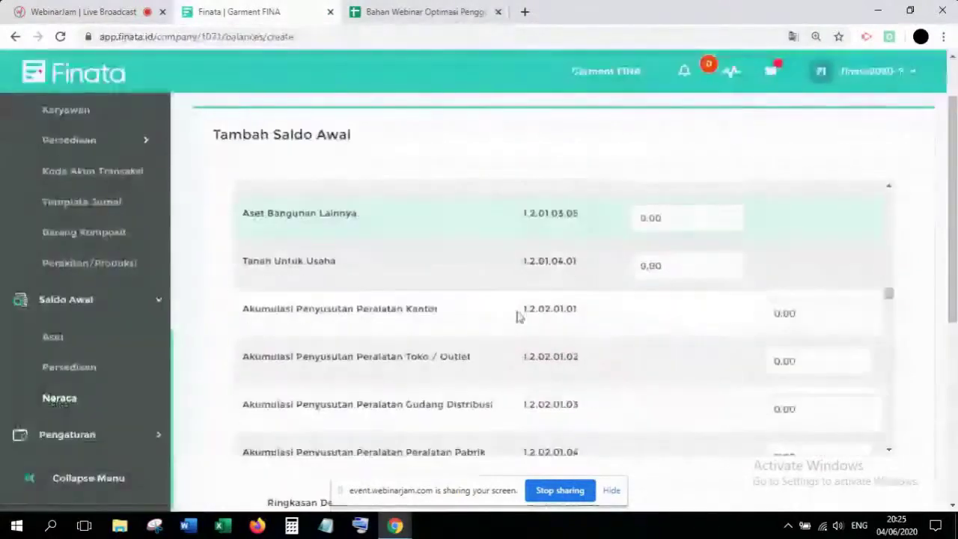
pyautogui.scroll(-1, 356, 290)
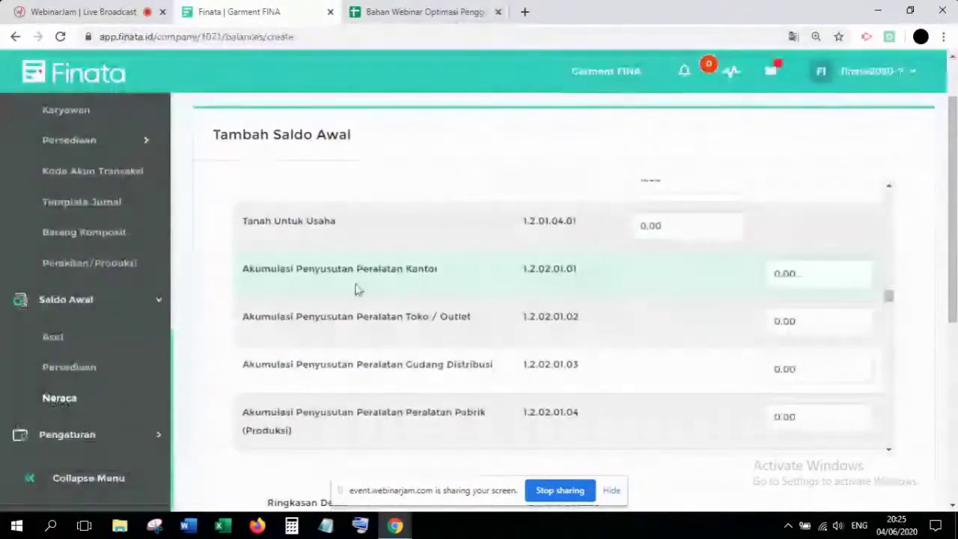
pyautogui.write('1200000')
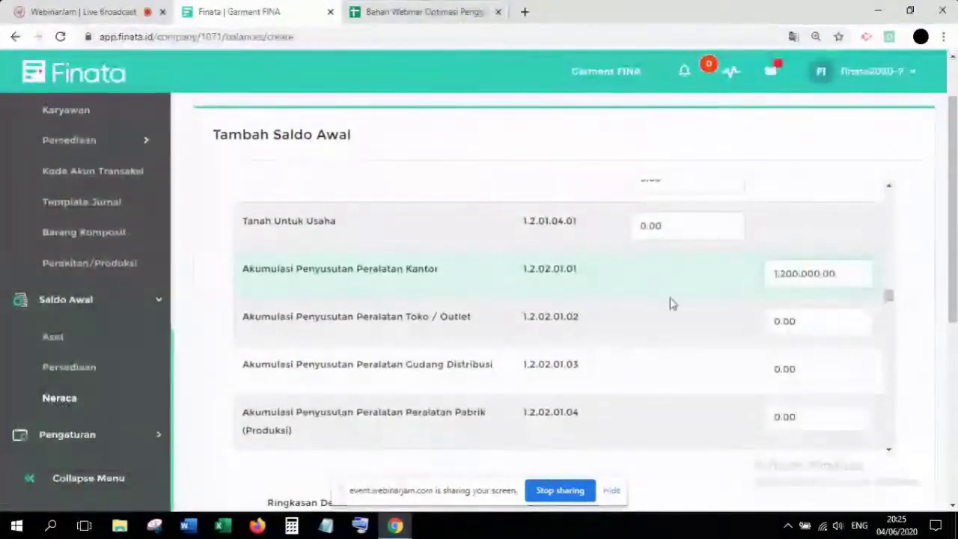
# Check the spreadsheet's Hutang section and locate the matching Pinjaman Leasing Peralatan account in the Tambah Saldo Awal list
pyautogui.click(423, 11)
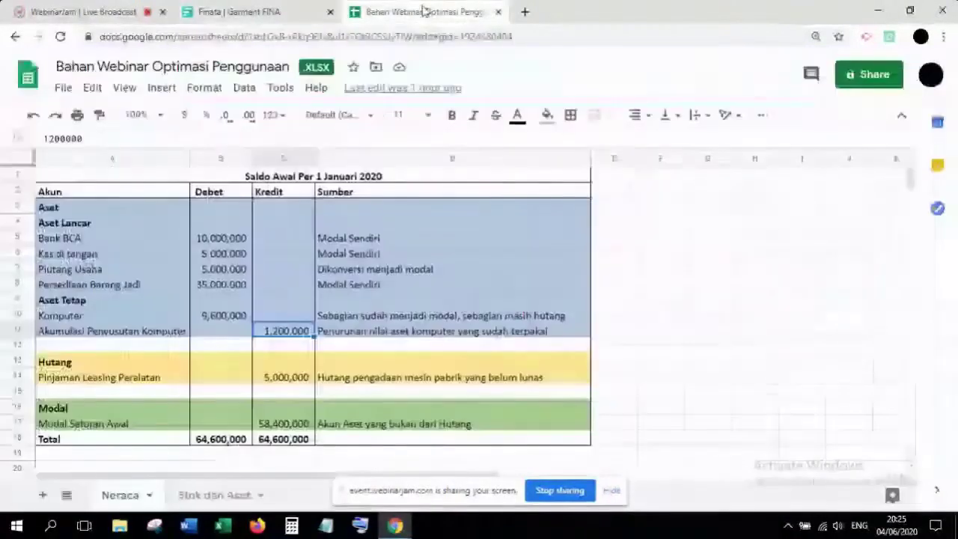
pyautogui.click(269, 12)
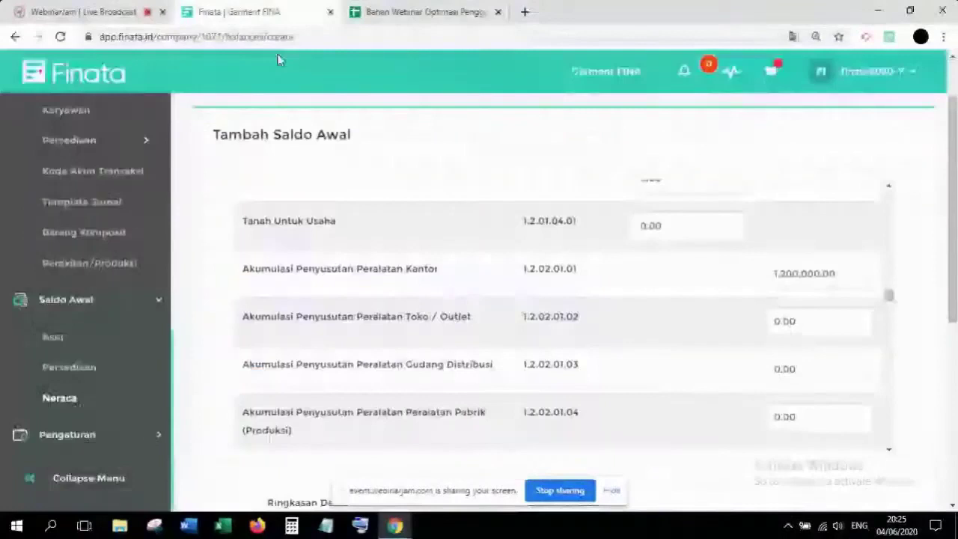
pyautogui.scroll(-8, 387, 293)
pyautogui.scroll(-6, 387, 293)
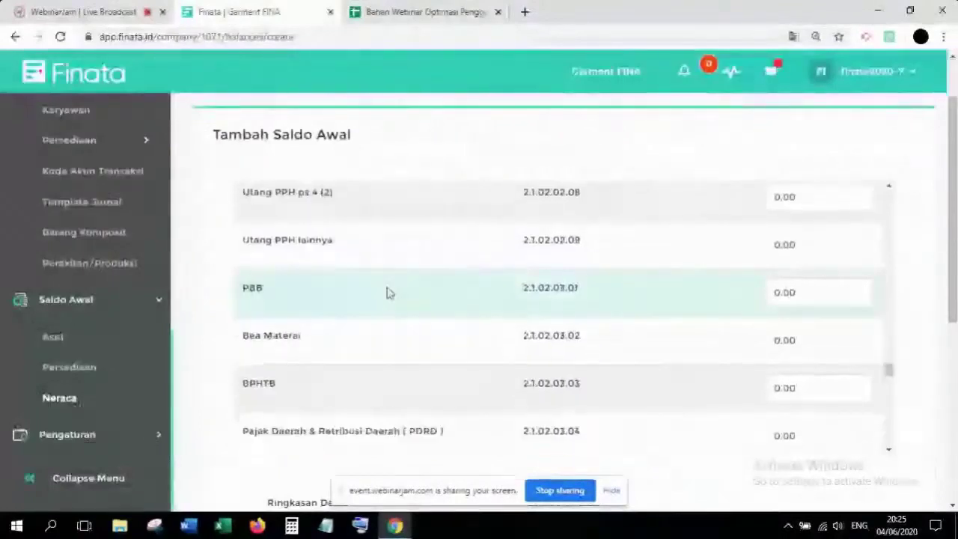
pyautogui.scroll(-5, 387, 293)
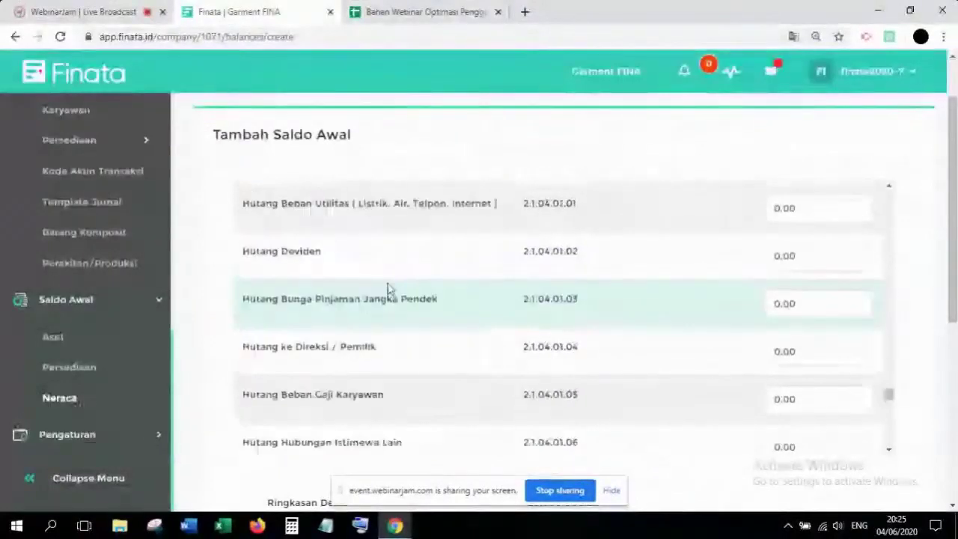
pyautogui.scroll(-5, 387, 290)
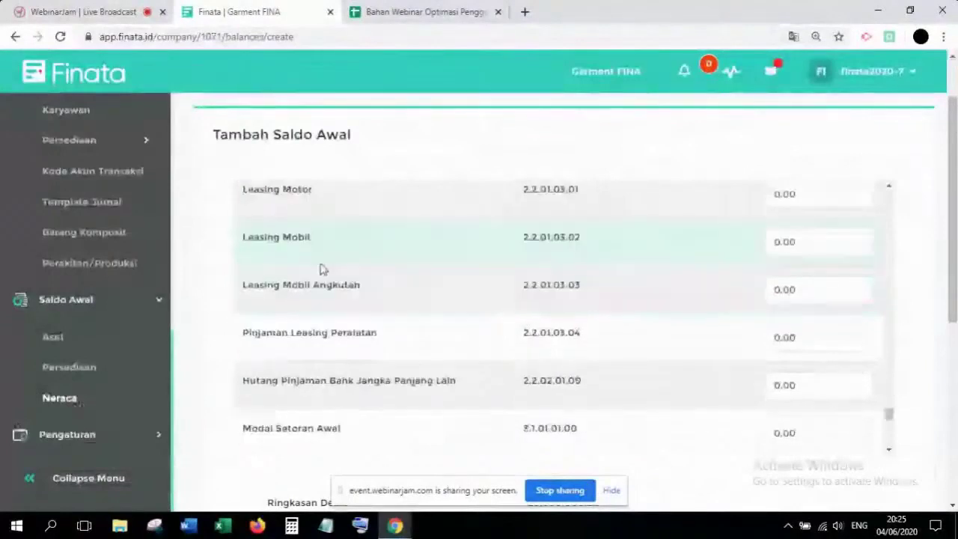
pyautogui.scroll(-3, 322, 270)
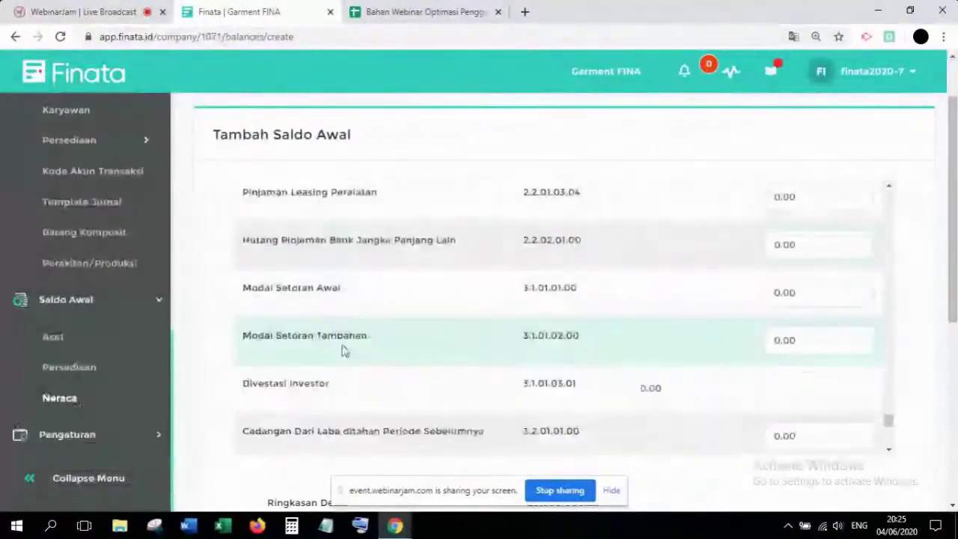
pyautogui.scroll(3, 348, 340)
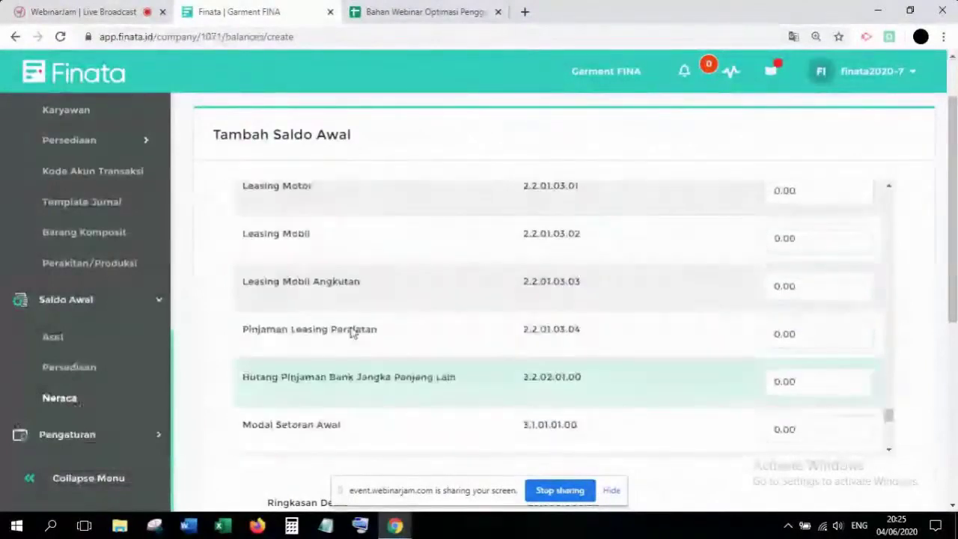
pyautogui.scroll(1, 374, 307)
pyautogui.scroll(2, 396, 279)
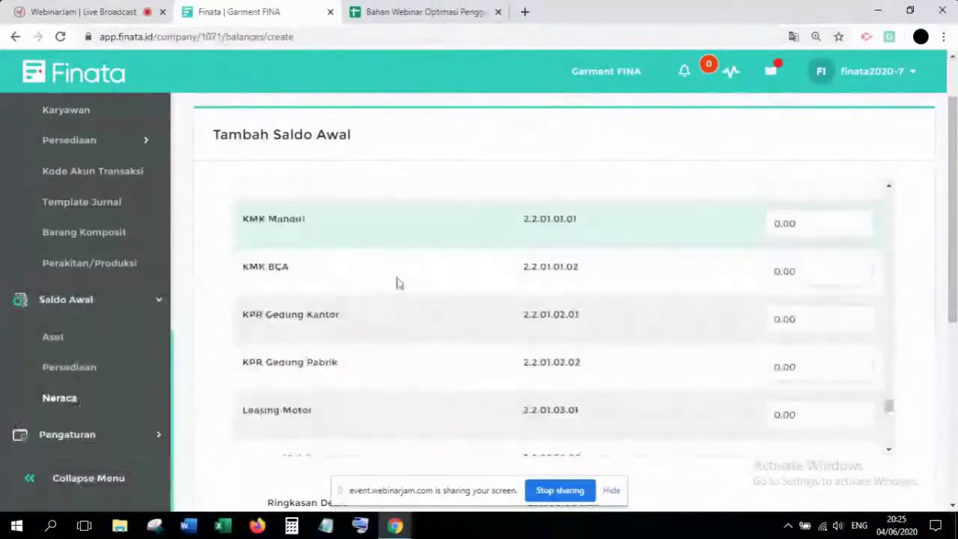
pyautogui.scroll(-3, 397, 314)
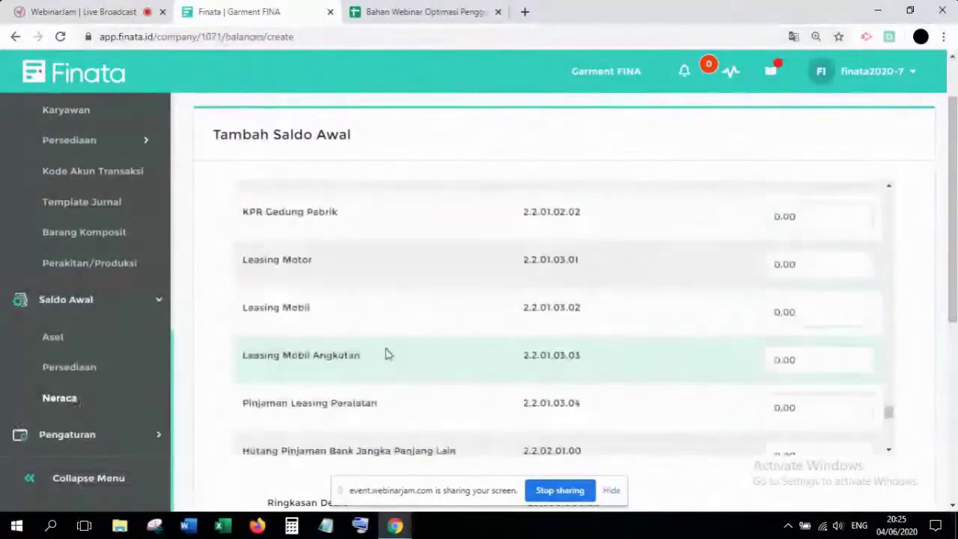
pyautogui.scroll(-1, 386, 354)
pyautogui.scroll(-1, 668, 337)
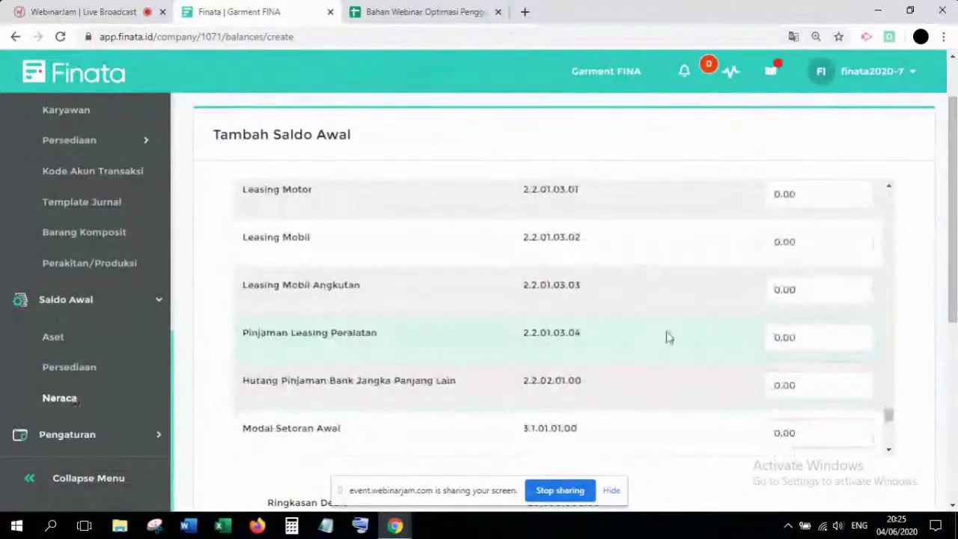
# Search the page for LEASING and enter 5,000,000 as the opening credit of Pinjaman Leasing Peralatan
pyautogui.hotkey('ctrl', 'f')
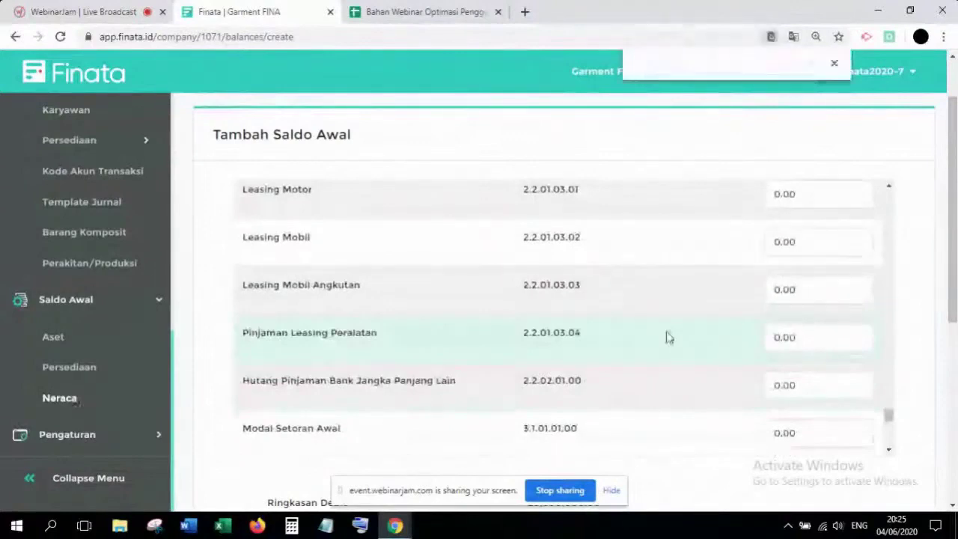
pyautogui.write('LEASING')
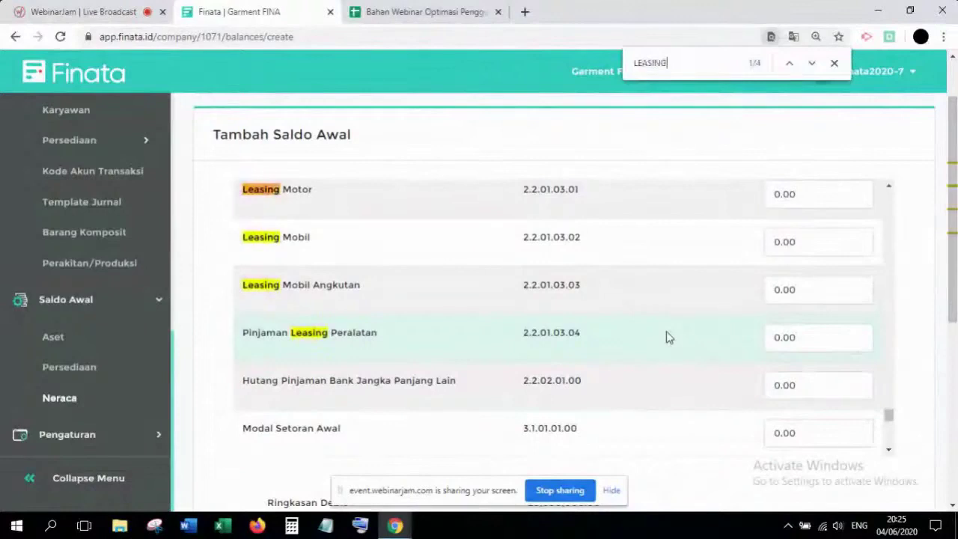
pyautogui.press('BackSpace')
pyautogui.press('BackSpace')
pyautogui.press('BackSpace')
pyautogui.press('BackSpace')
pyautogui.press('BackSpace')
pyautogui.press('BackSpace')
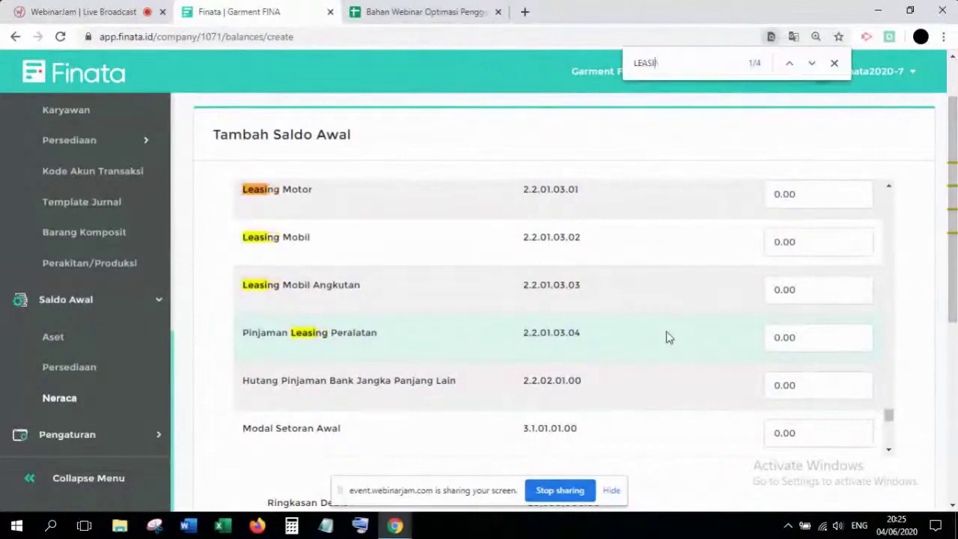
pyautogui.press('BackSpace')
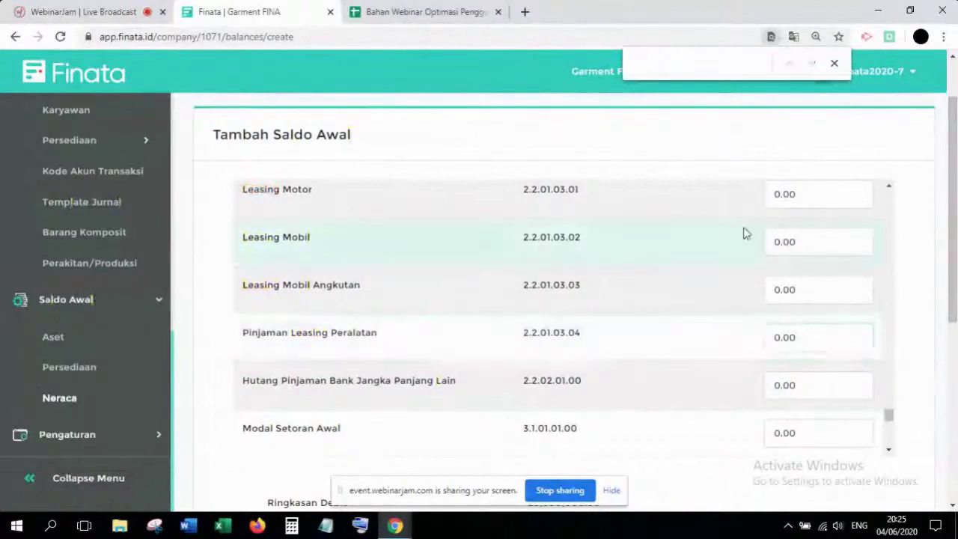
pyautogui.click(834, 62)
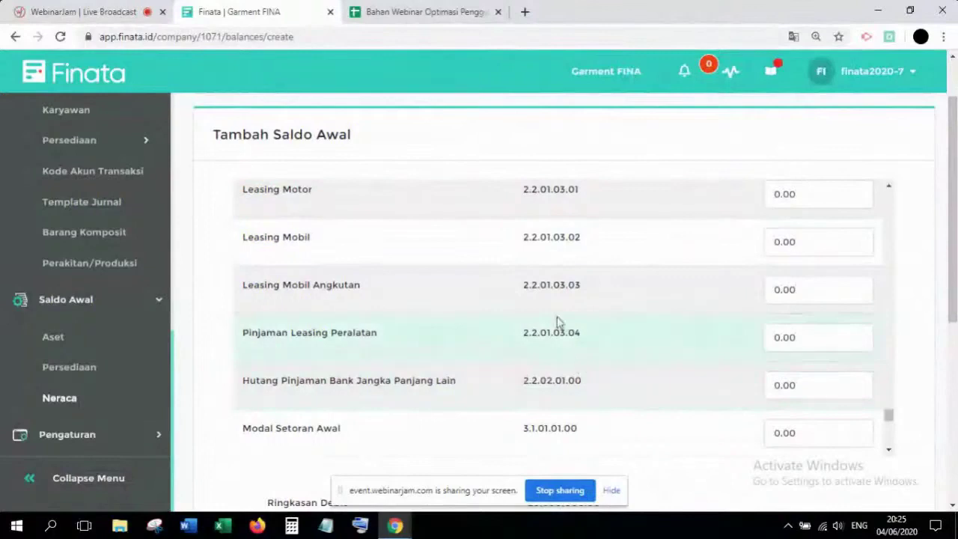
pyautogui.click(787, 336)
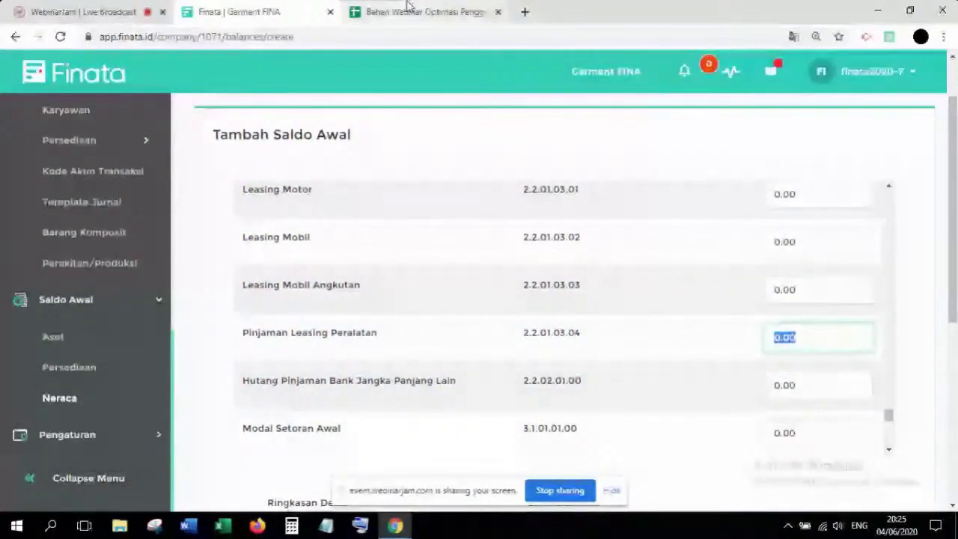
pyautogui.write('5000000')
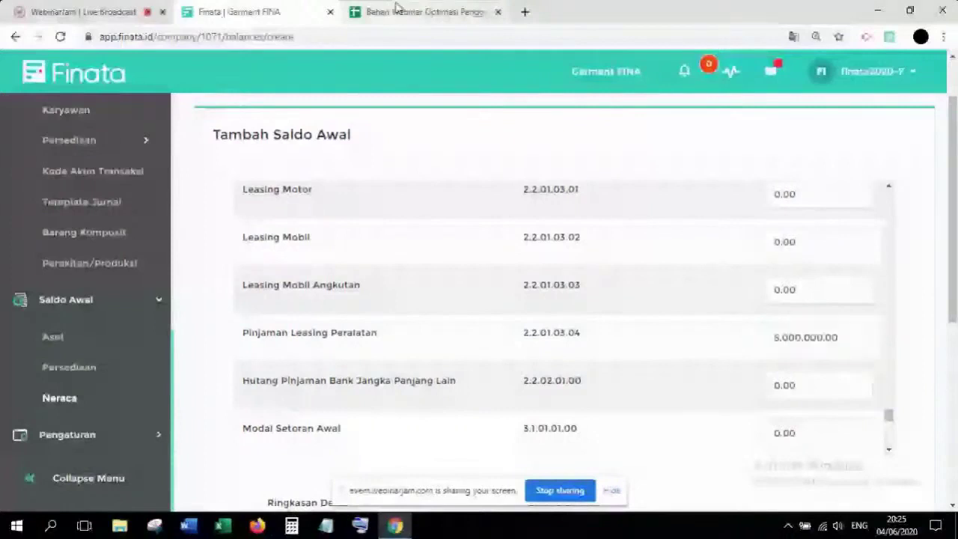
# Enter the spreadsheet's Modal Setoran Awal amount of 58,400,000 as the opening credit of Modal Setoran Awal
pyautogui.click(402, 9)
pyautogui.press('Down')
pyautogui.press('Down')
pyautogui.press('Down')
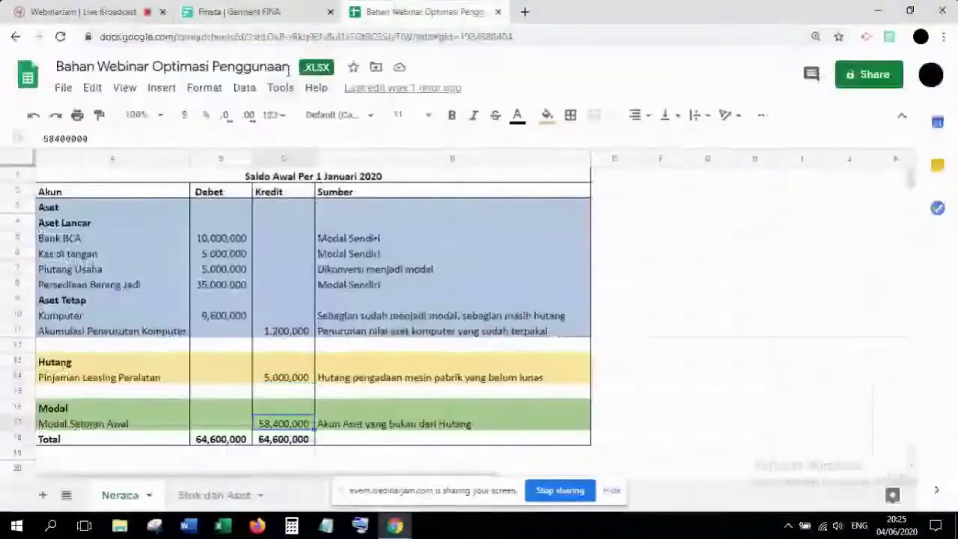
pyautogui.click(282, 11)
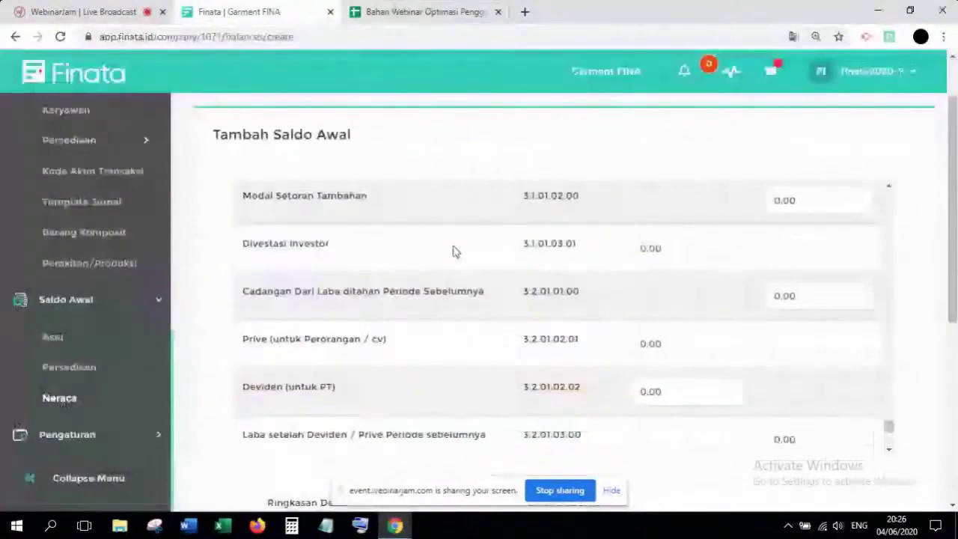
pyautogui.scroll(-1, 453, 251)
pyautogui.scroll(3, 550, 171)
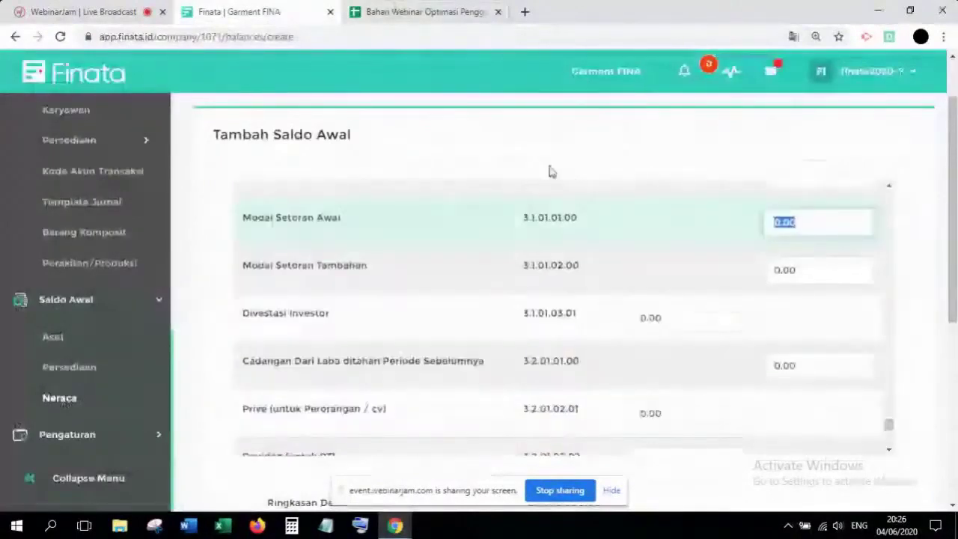
pyautogui.click(374, 11)
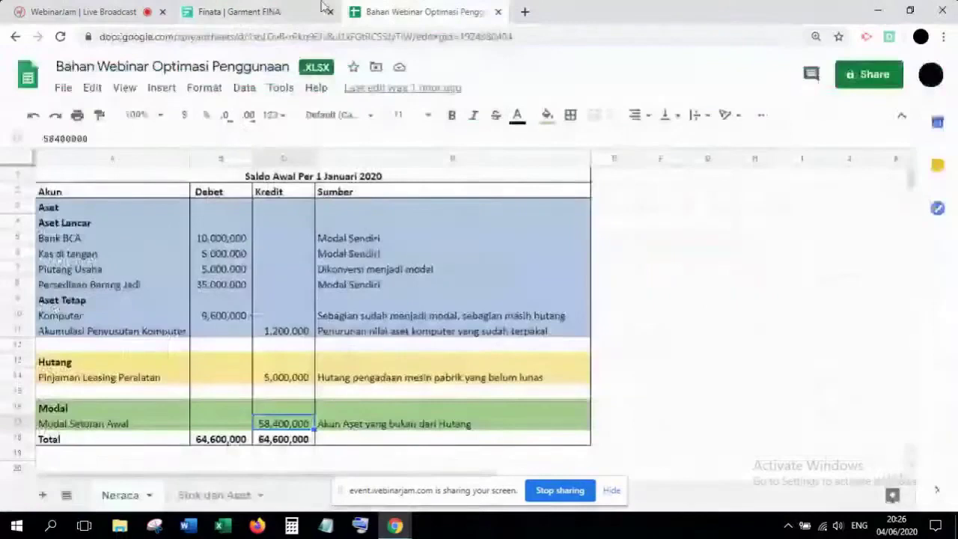
pyautogui.click(322, 8)
pyautogui.write('58')
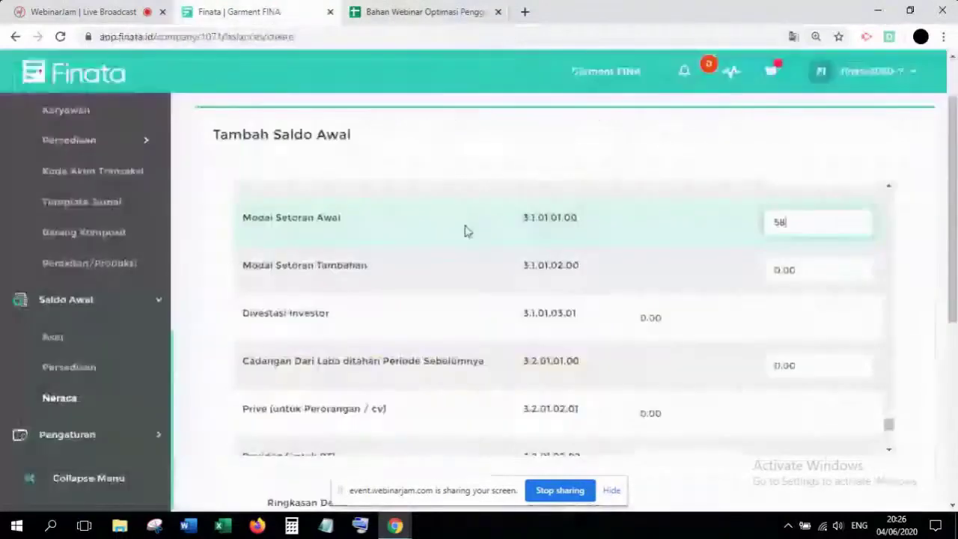
pyautogui.write('410000')
pyautogui.click(728, 279)
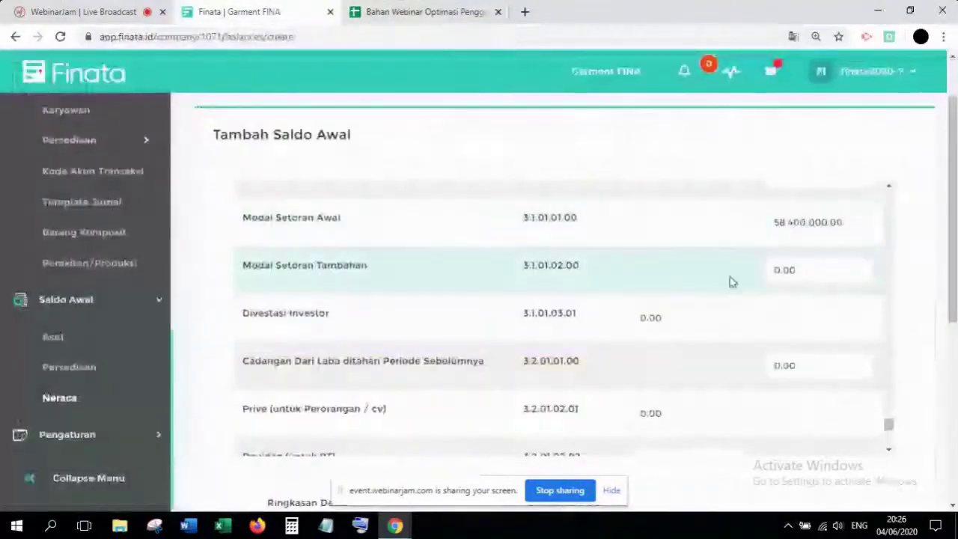
# Compare the Ringkasan Debit and Ringkasan Kredit totals and review the remaining equity accounts below Modal Setoran Awal
pyautogui.scroll(-2, 955, 224)
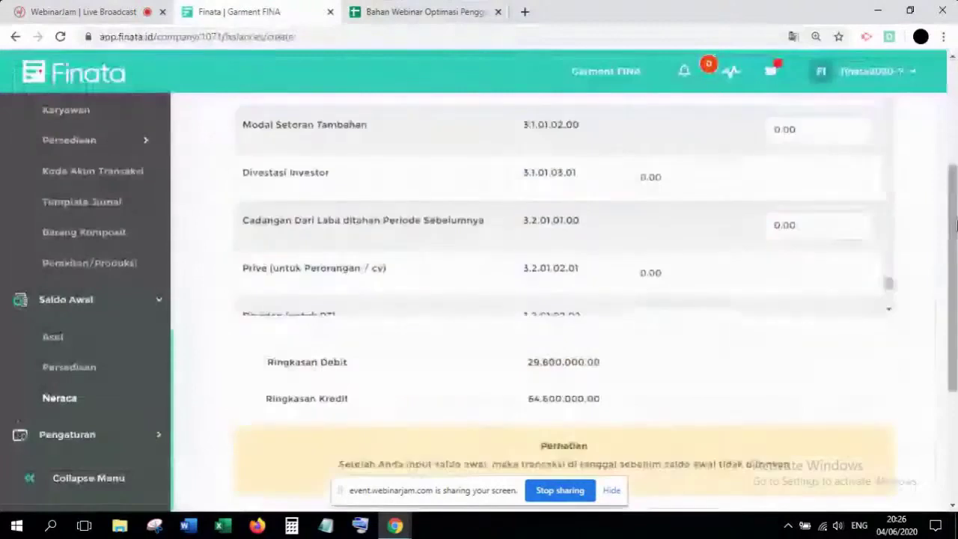
pyautogui.scroll(-2, 526, 229)
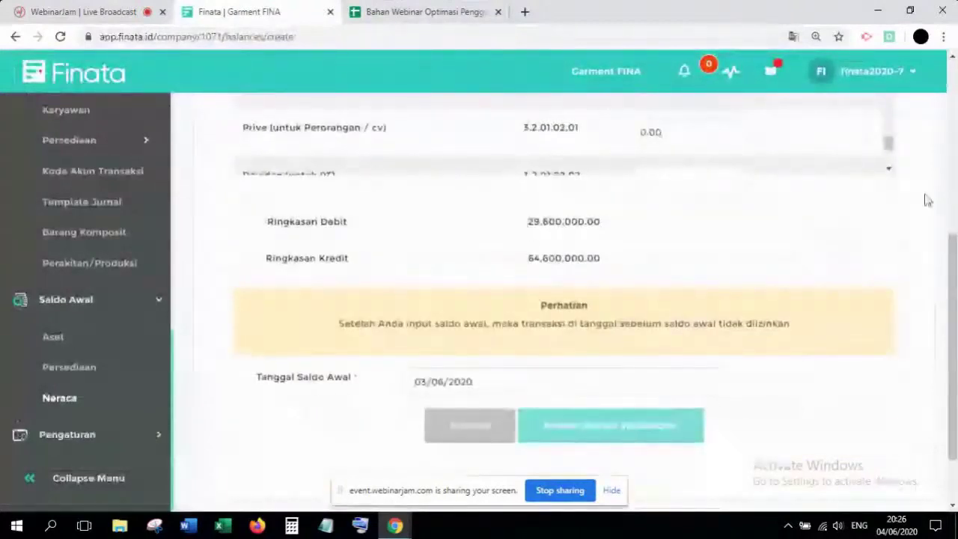
pyautogui.scroll(1, 926, 200)
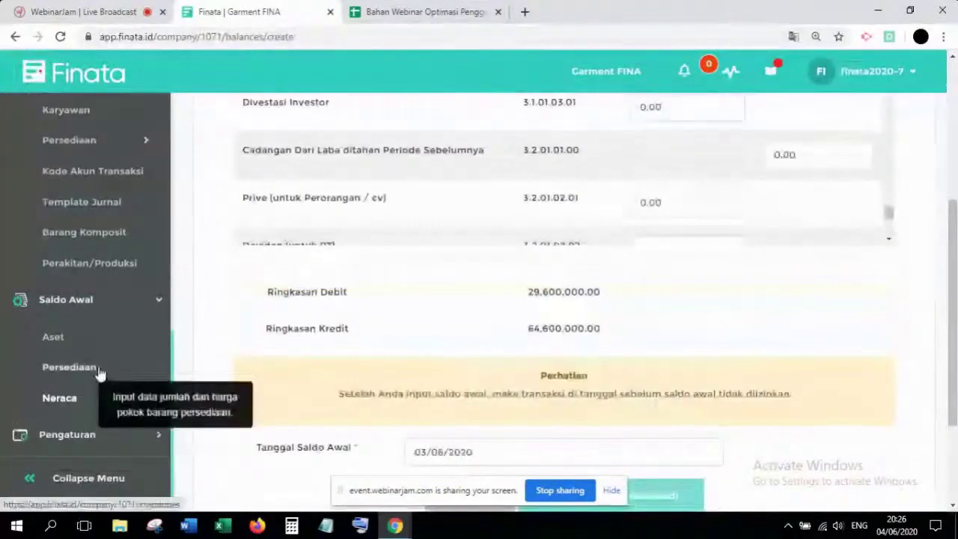
pyautogui.scroll(-1, 559, 245)
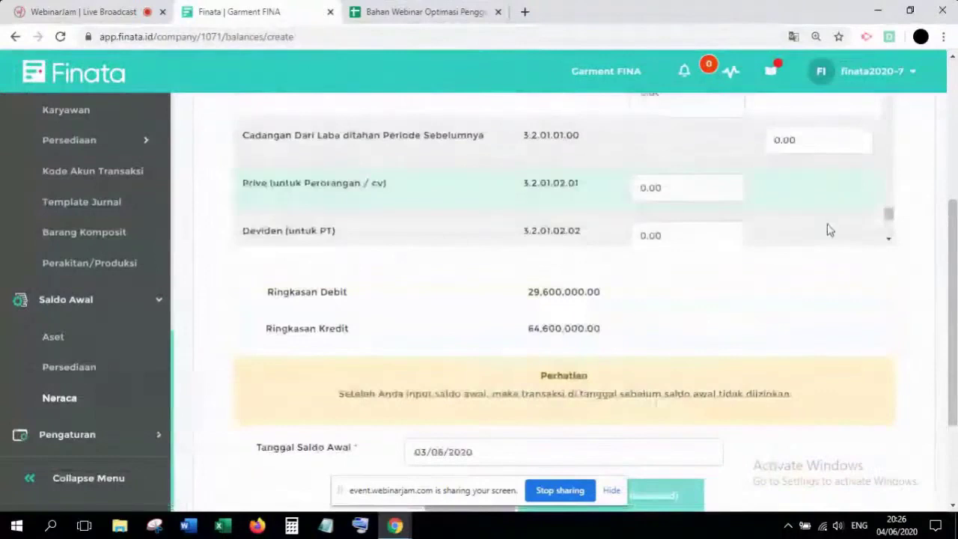
pyautogui.scroll(-3, 829, 231)
pyautogui.scroll(-3, 845, 231)
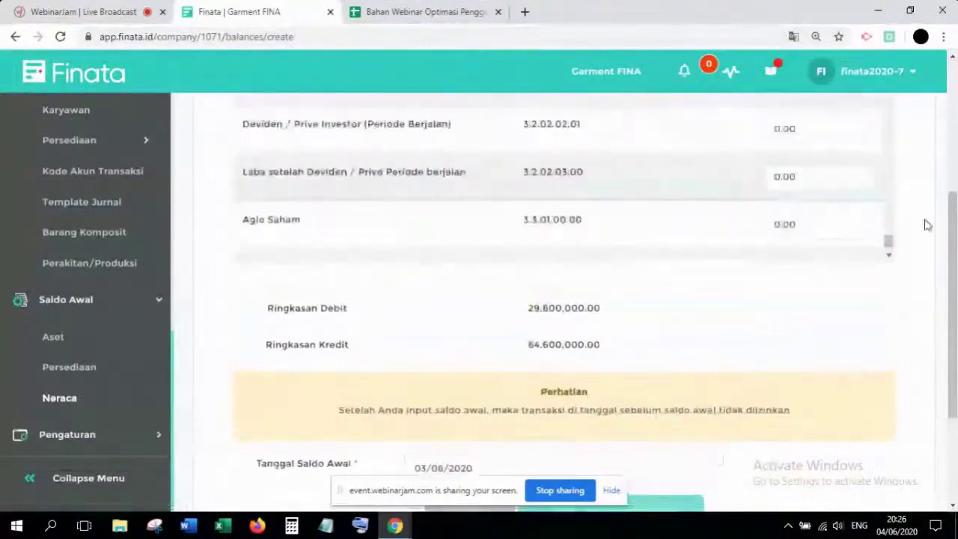
pyautogui.scroll(3, 299, 330)
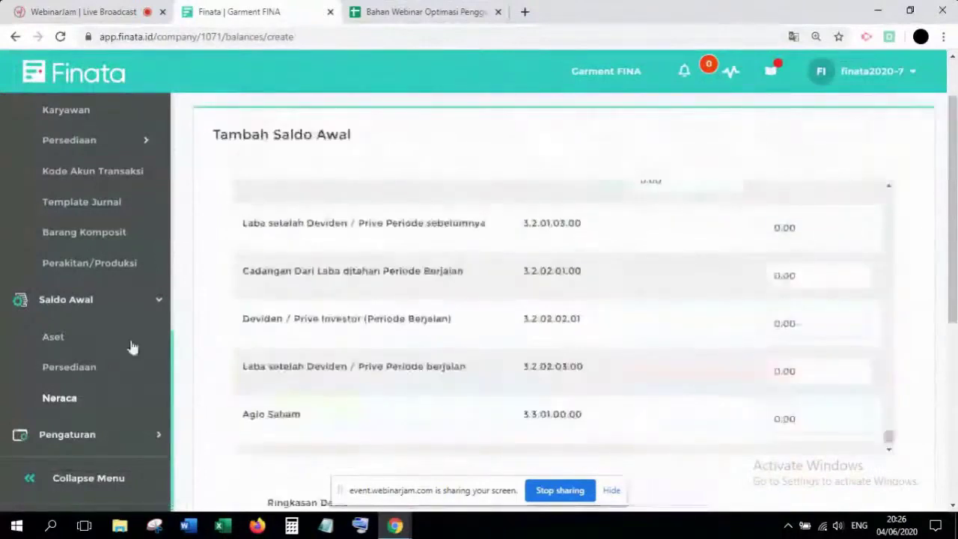
# Open the Saldo Awal Persediaan page in a separate tab and read the note on its default recording account
pyautogui.middleClick(131, 344)
pyautogui.click(409, 15)
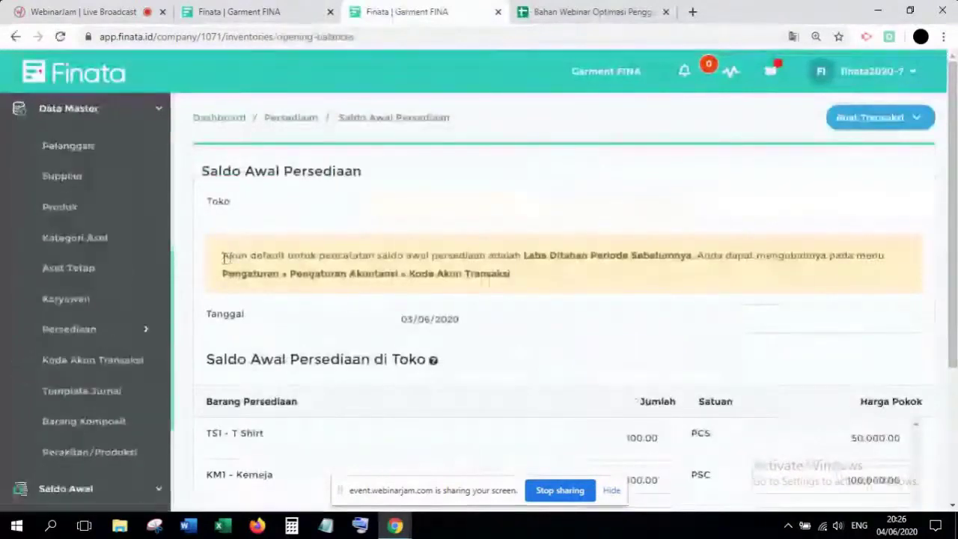
pyautogui.moveTo(224, 258); pyautogui.dragTo(695, 257)
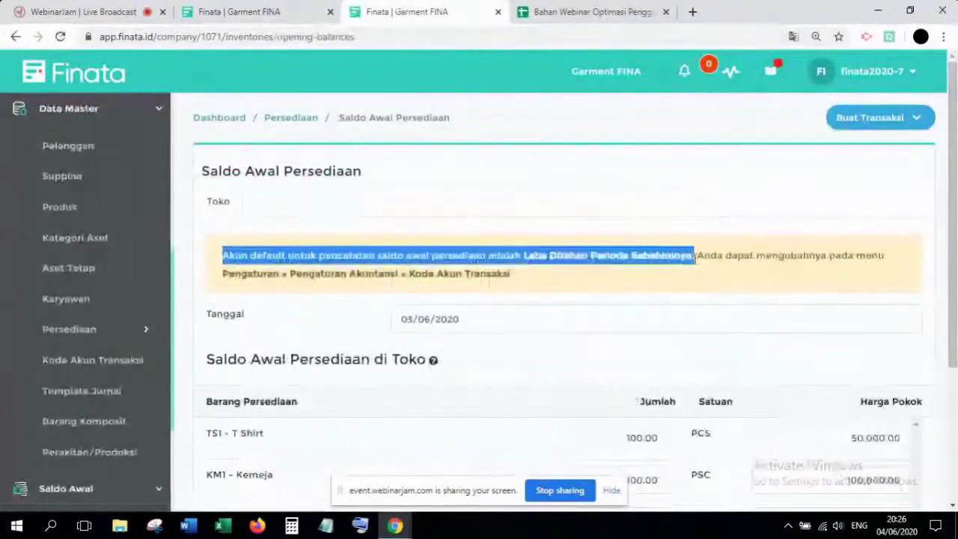
pyautogui.click(533, 268)
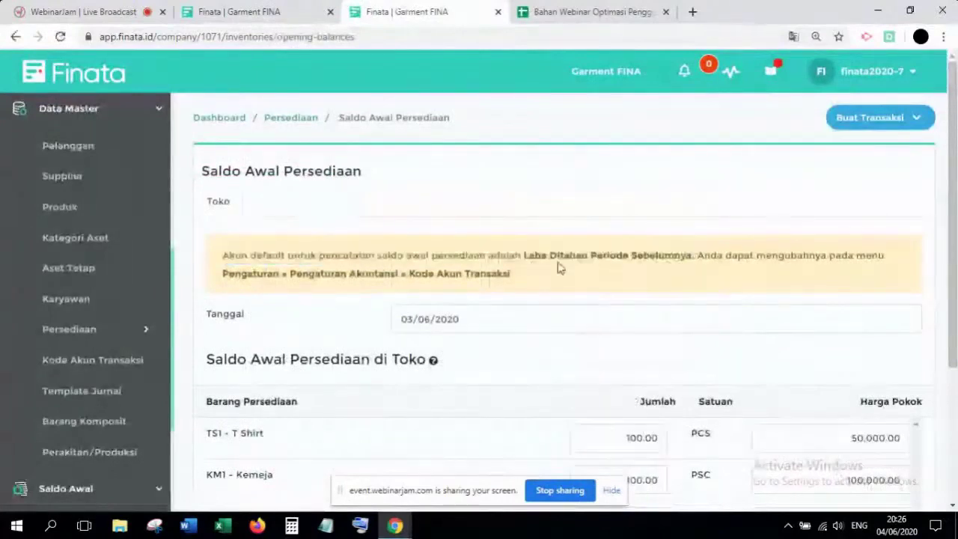
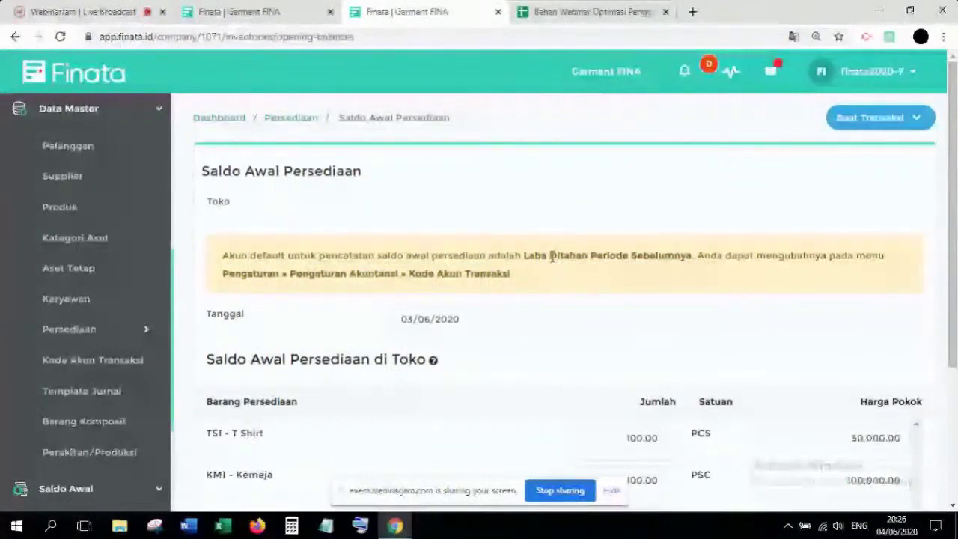
# Open the Neraca Keuangan report in place of the Saldo Awal Persediaan page
pyautogui.scroll(-1, 120, 305)
pyautogui.scroll(6, 120, 305)
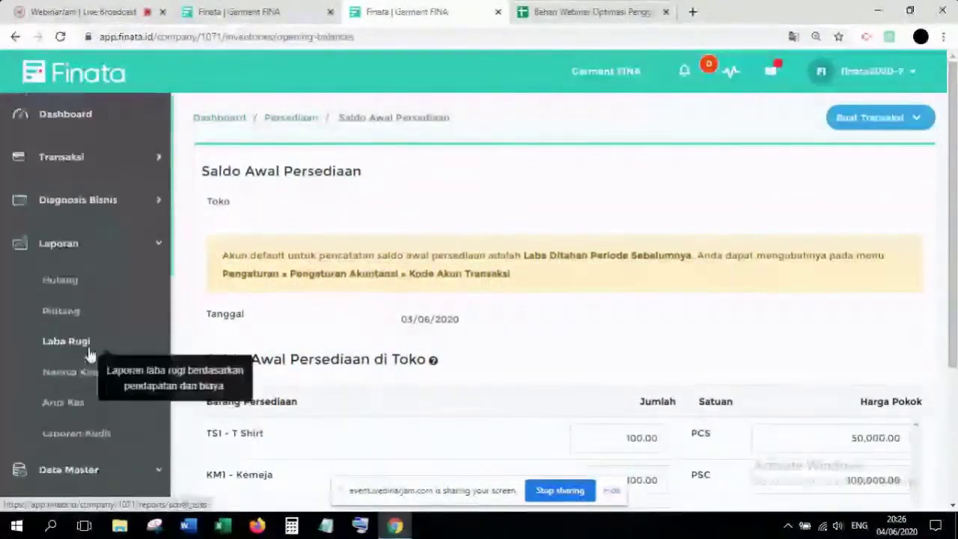
pyautogui.click(88, 351)
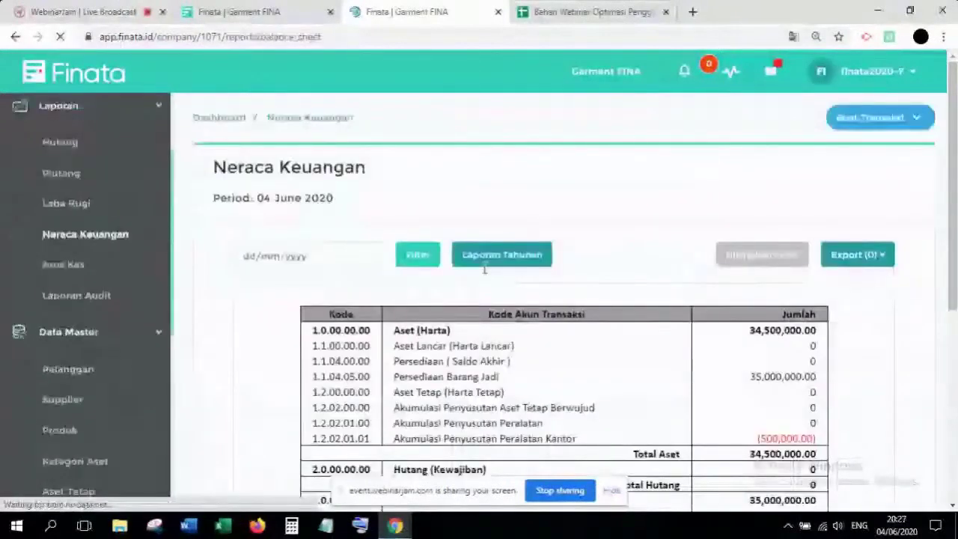
# Compare the Persediaan Barang Jadi and Cadangan Dari Laba ditahan Periode Sebelumnya amounts in Neraca Keuangan with the spreadsheet's opening balances
pyautogui.scroll(-2, 484, 269)
pyautogui.doubleClick(782, 235)
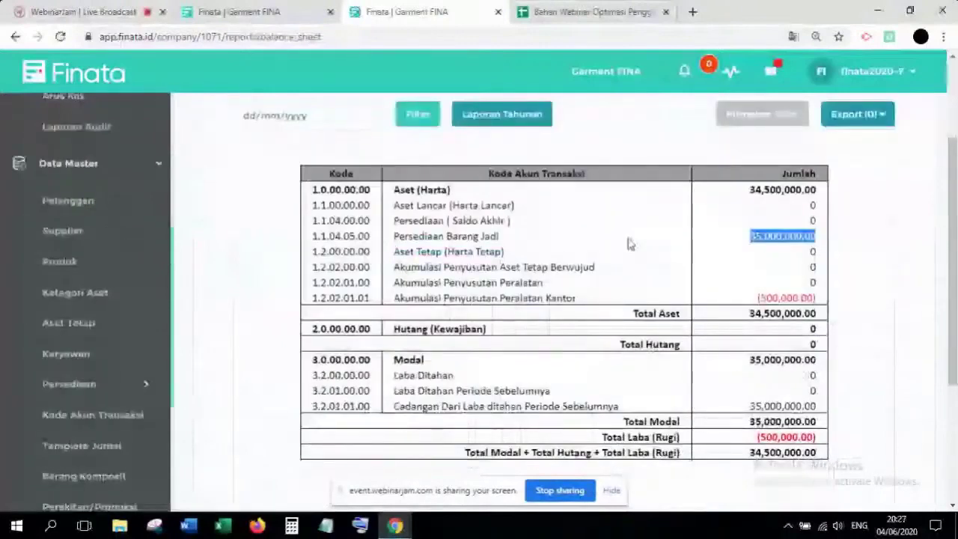
pyautogui.click(401, 241)
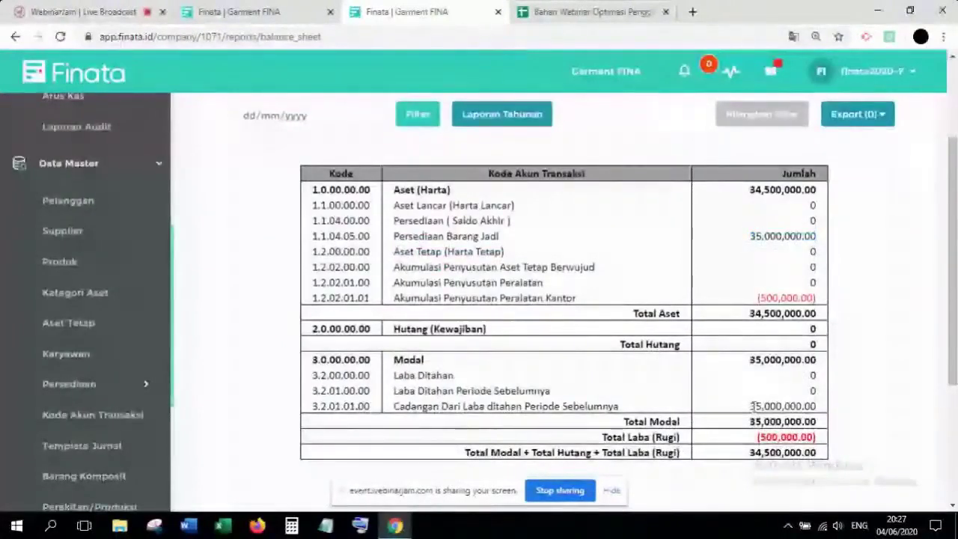
pyautogui.doubleClick(782, 406)
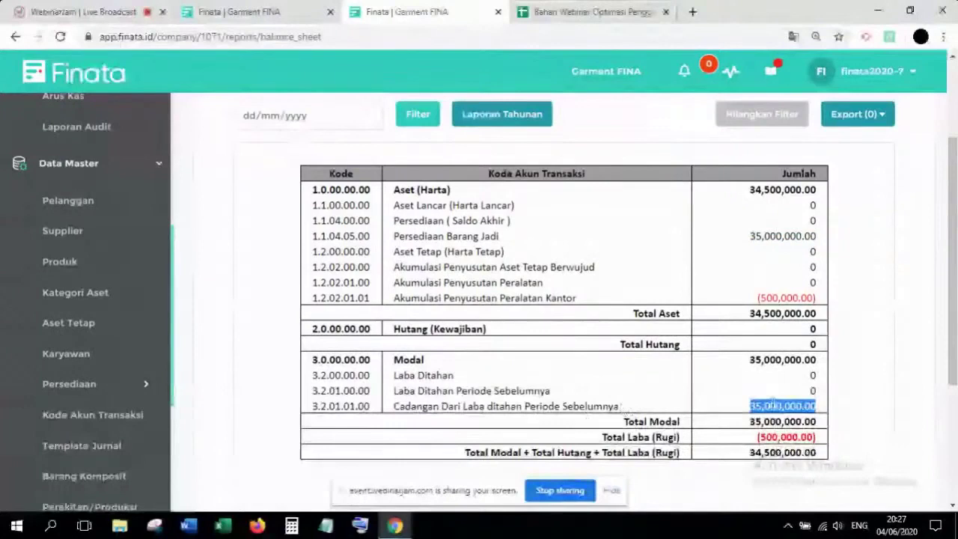
pyautogui.hotkey('ctrl', 'Tab')
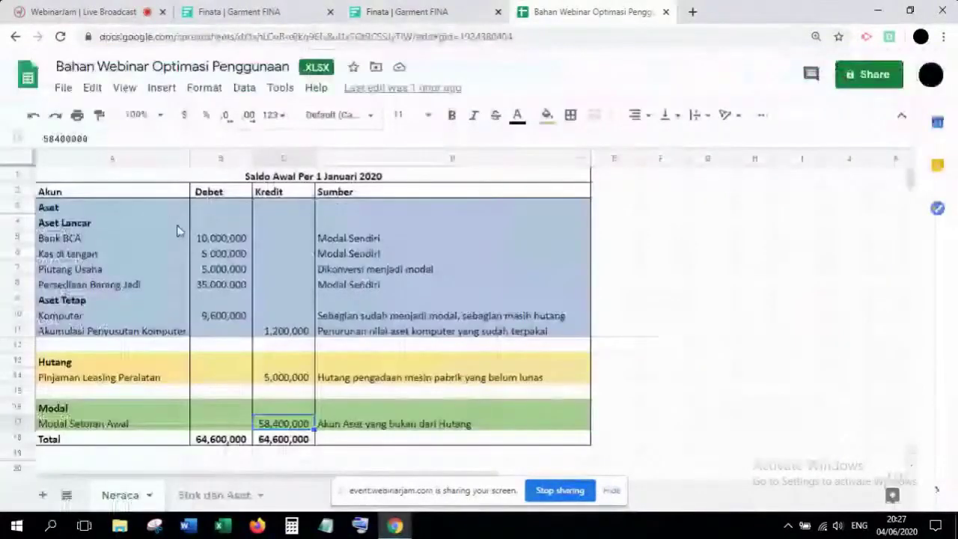
pyautogui.click(397, 12)
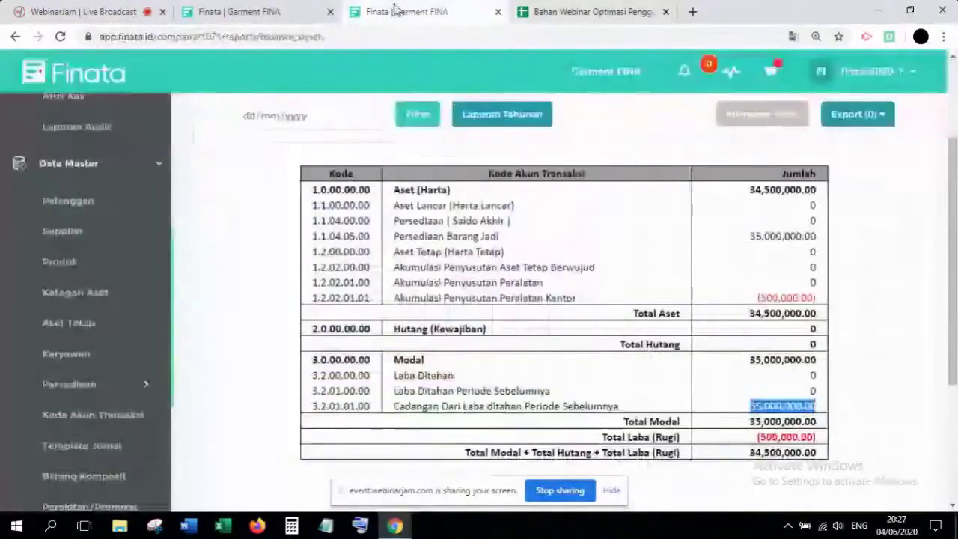
pyautogui.click(746, 410)
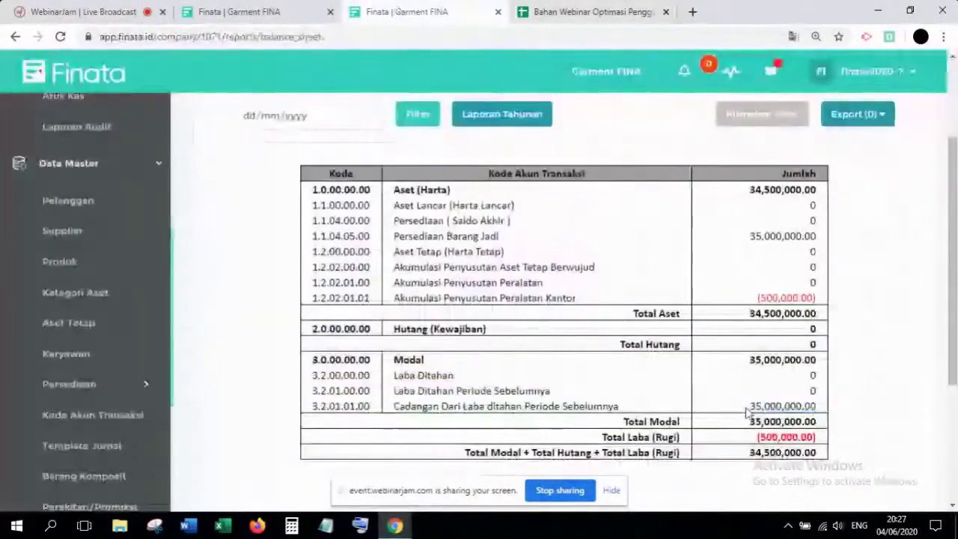
pyautogui.doubleClick(746, 410)
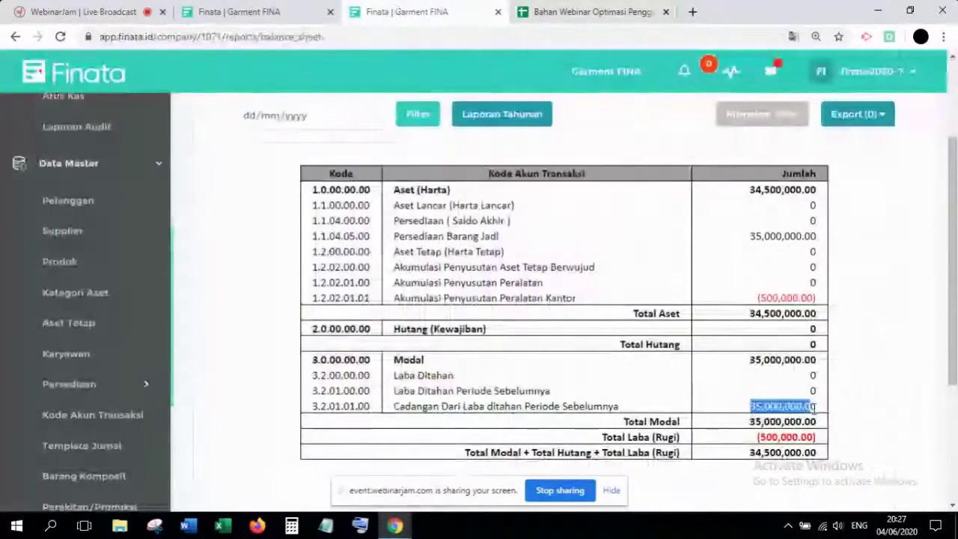
# Enter -35,000,000 as the opening credit of Cadangan Dari Laba ditahan Periode Sebelumnya in the Tambah Saldo Awal form
pyautogui.hotkey('ctrl', 'shift', 'Tab')
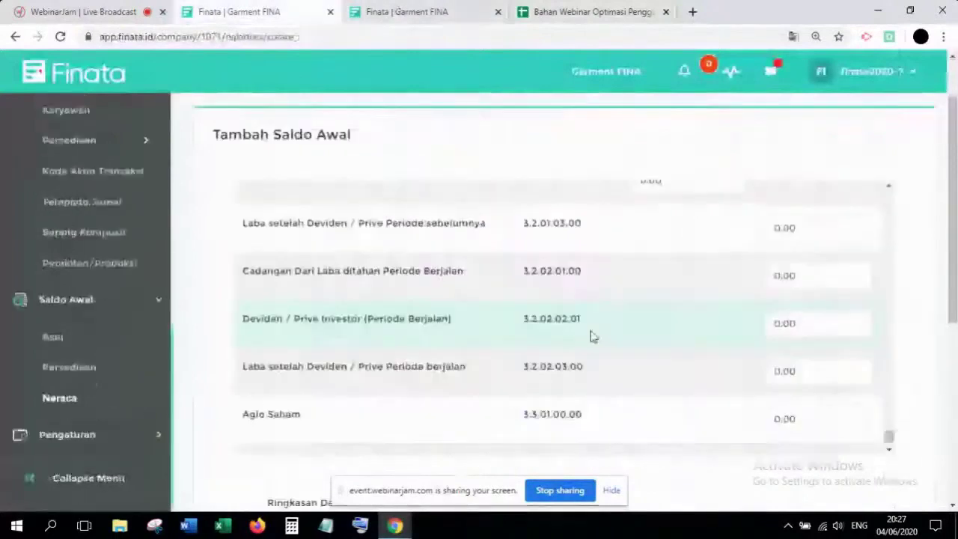
pyautogui.scroll(1, 460, 293)
pyautogui.scroll(3, 449, 292)
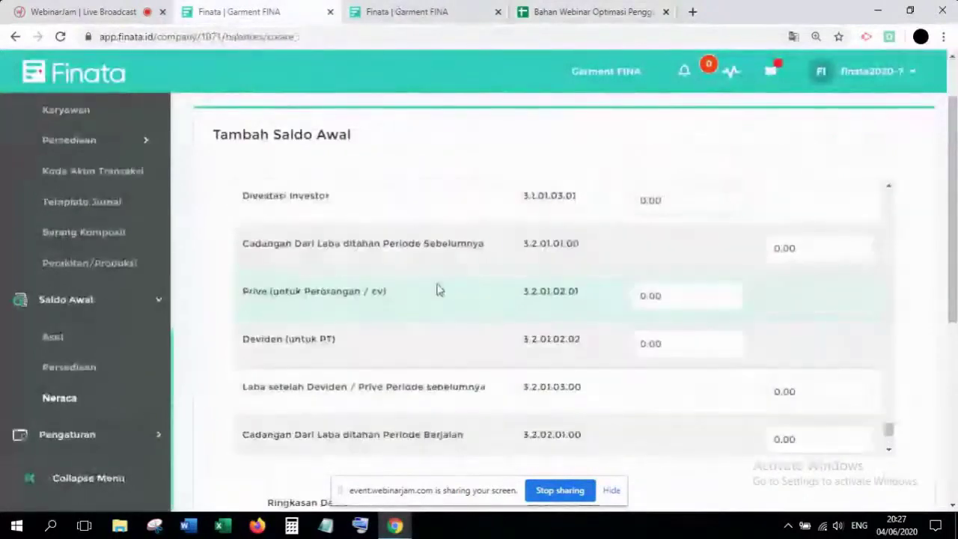
pyautogui.tripleClick(479, 243)
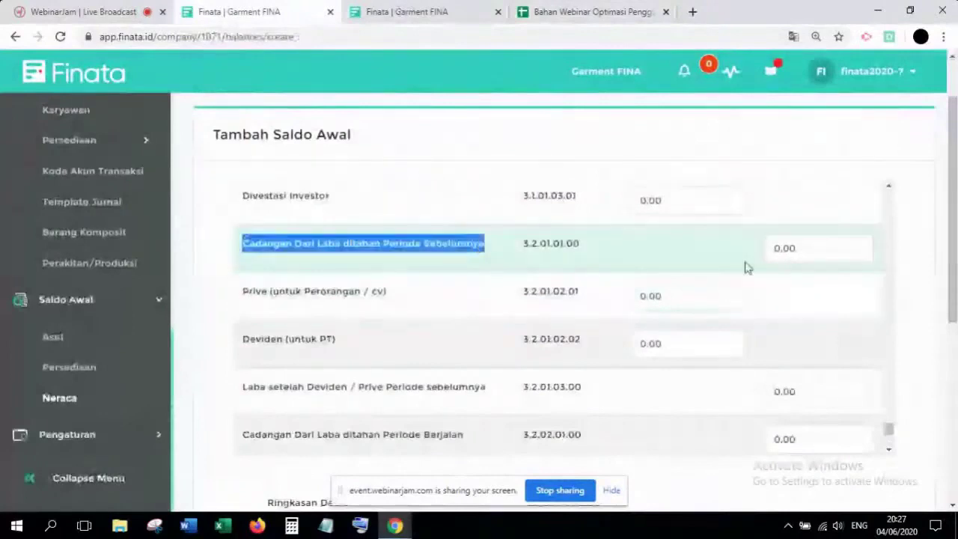
pyautogui.click(802, 248)
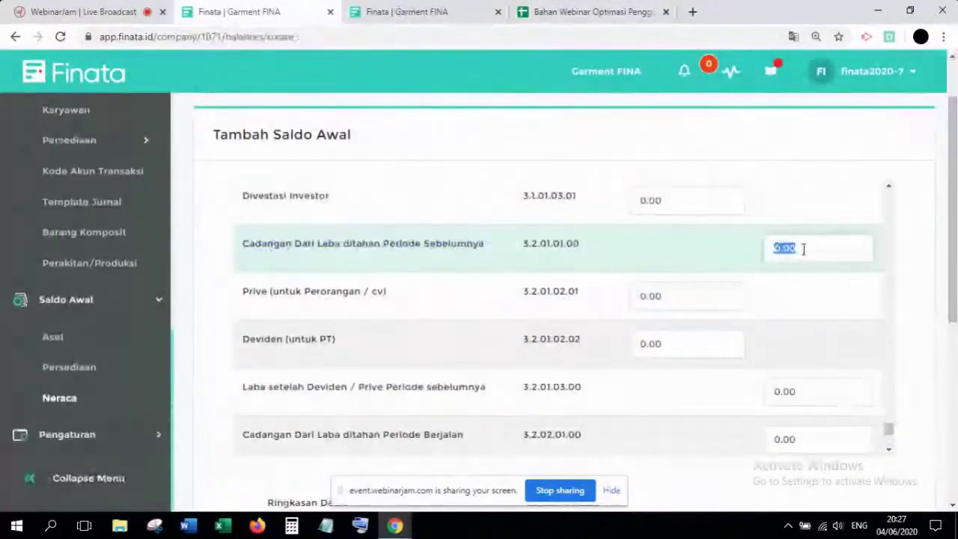
pyautogui.press('BackSpace')
pyautogui.write('-')
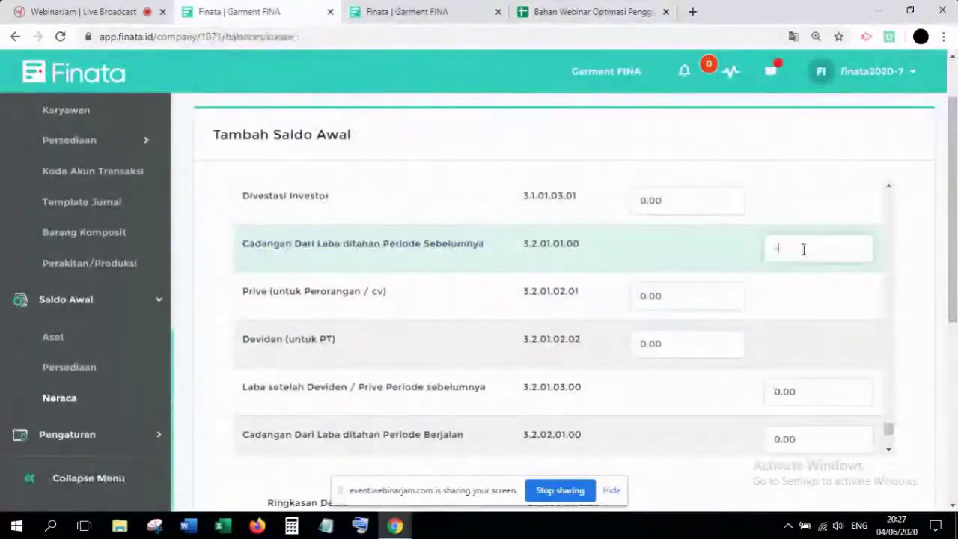
pyautogui.write('35.000.000')
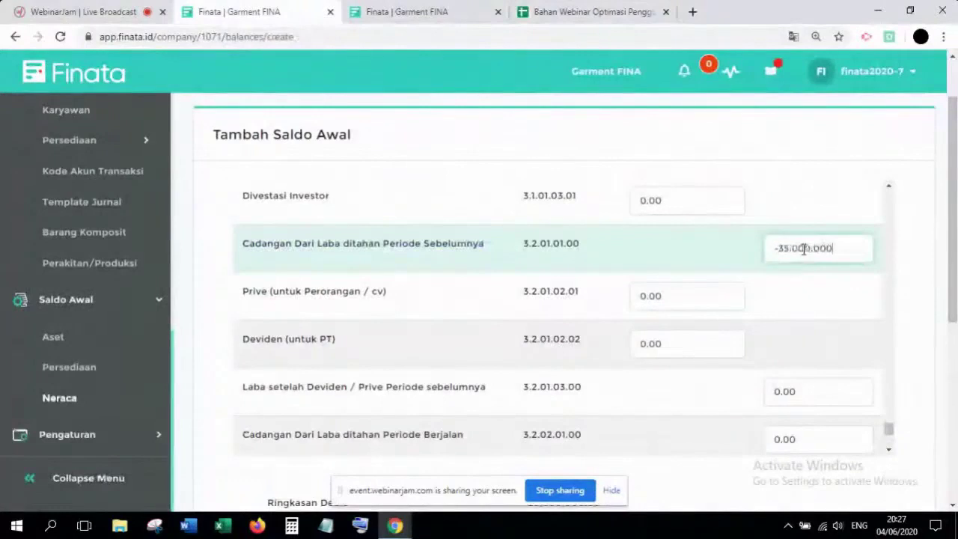
pyautogui.click(729, 257)
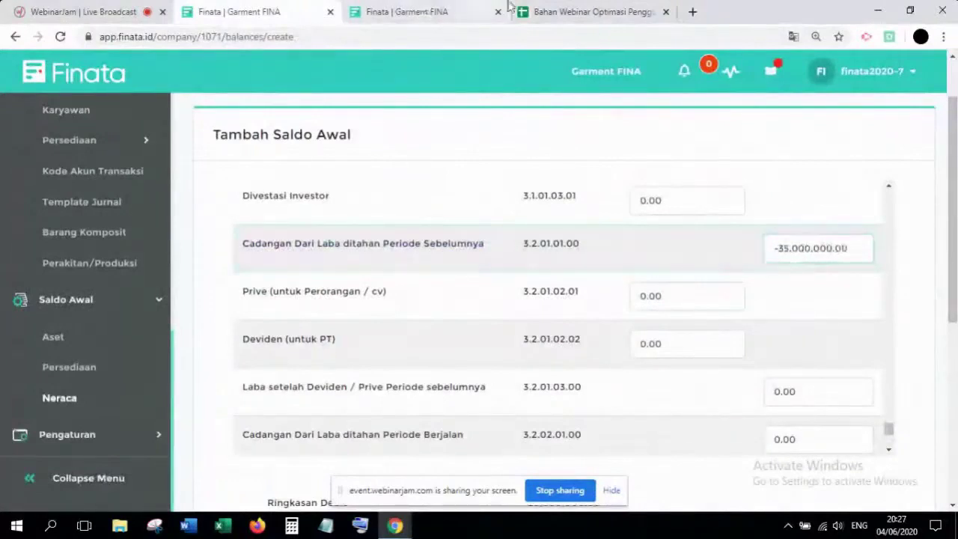
# Check the spreadsheet's Modal Setoran Awal amount and compare the form's Ringkasan Debit and Ringkasan Kredit totals
pyautogui.click(552, 9)
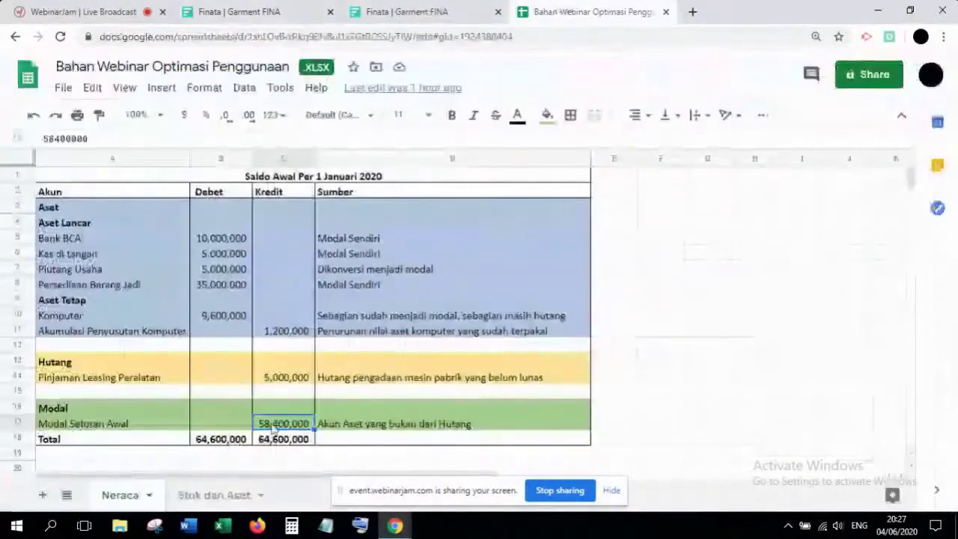
pyautogui.click(284, 9)
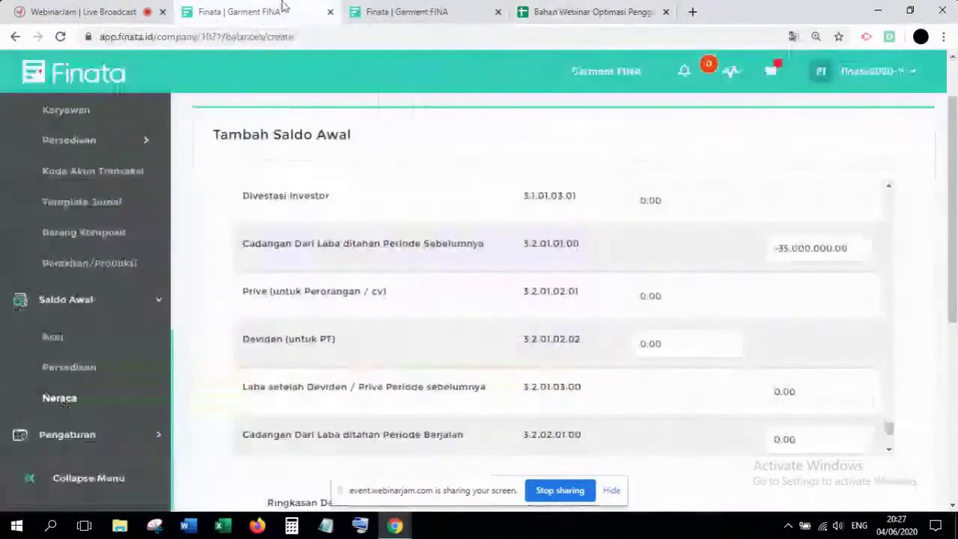
pyautogui.scroll(-3, 499, 303)
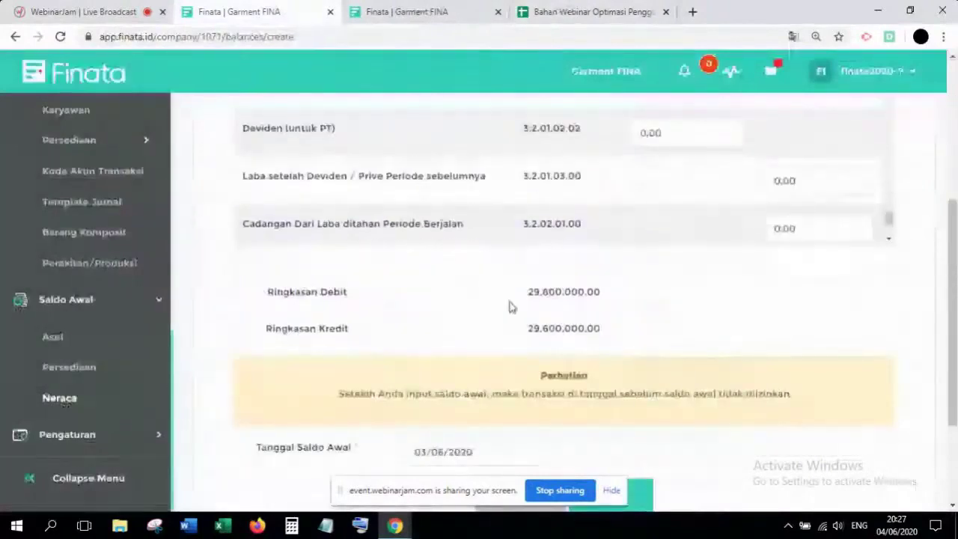
pyautogui.scroll(-2, 511, 306)
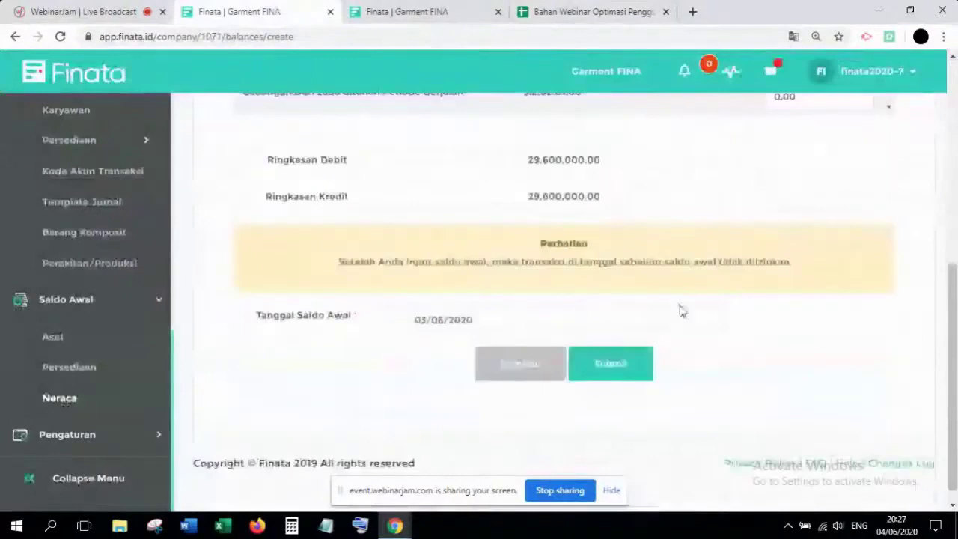
# Set Tanggal Saldo Awal to 01/01/2020 and submit the opening balances
pyautogui.click(681, 311)
pyautogui.scroll(1, 598, 292)
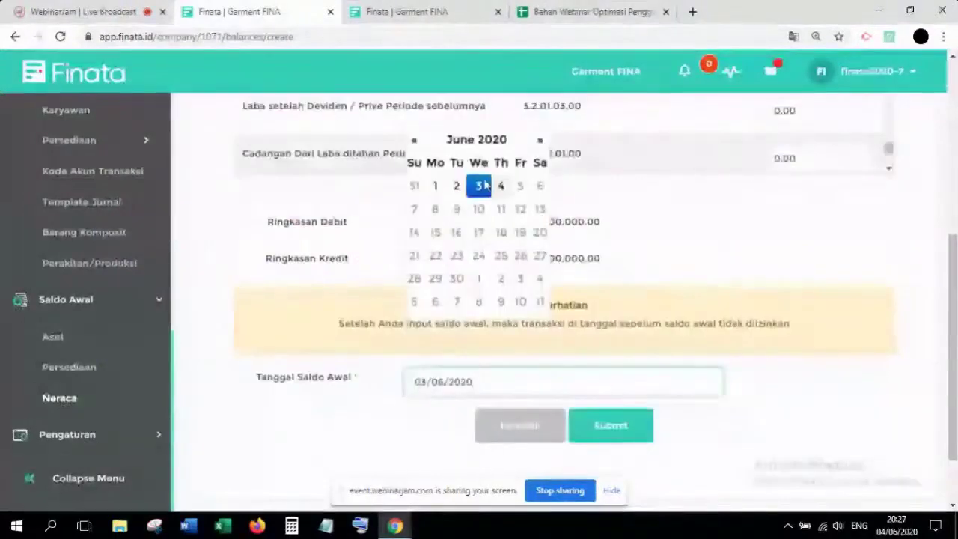
pyautogui.doubleClick(416, 142)
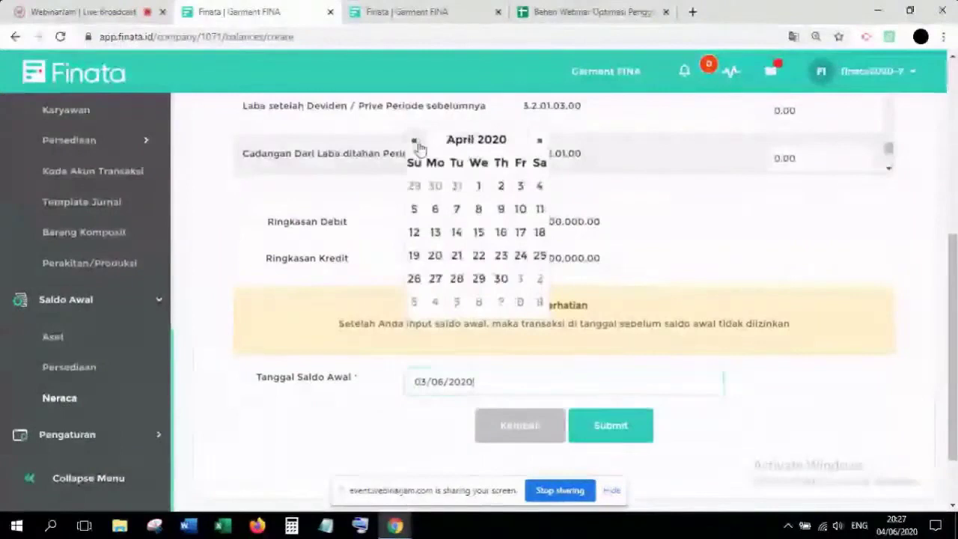
pyautogui.doubleClick(413, 142)
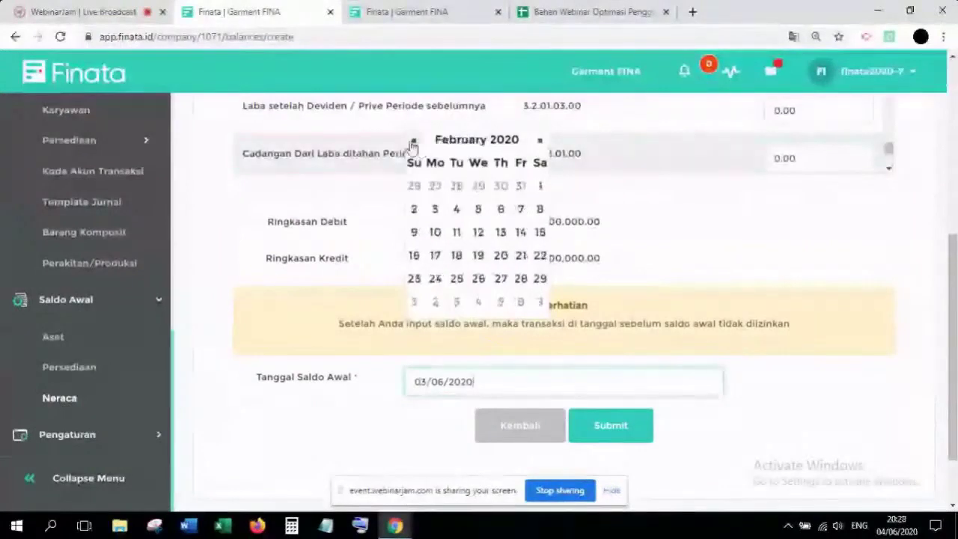
pyautogui.click(413, 142)
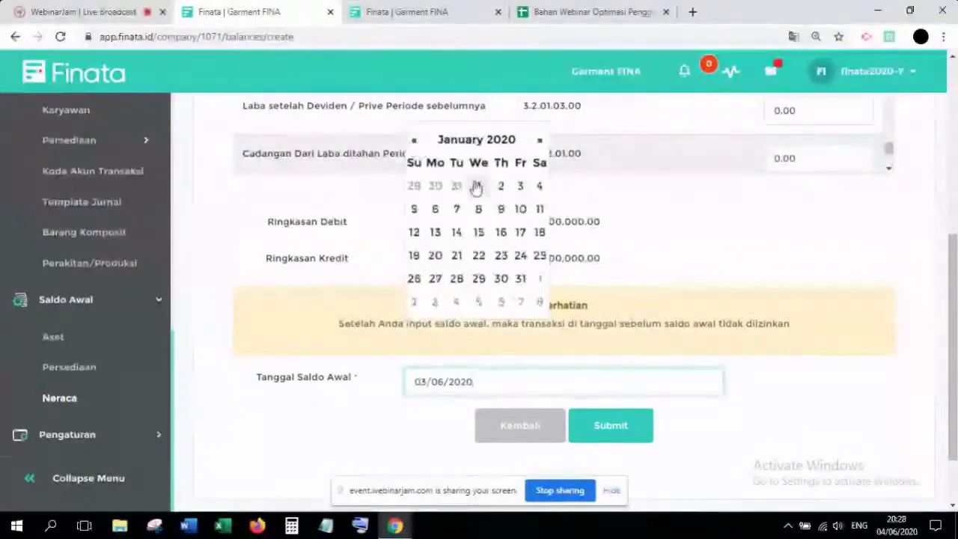
pyautogui.click(477, 186)
pyautogui.scroll(-1, 803, 346)
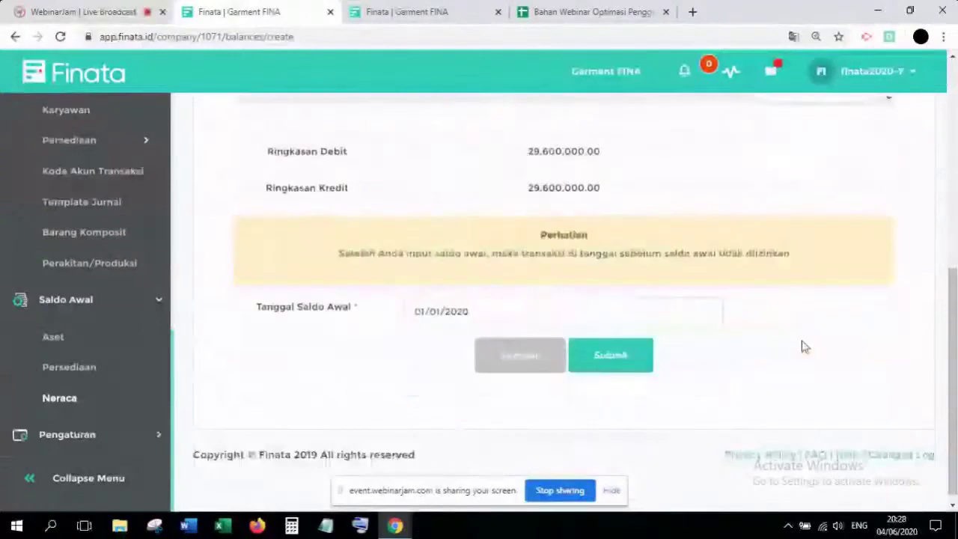
pyautogui.click(610, 355)
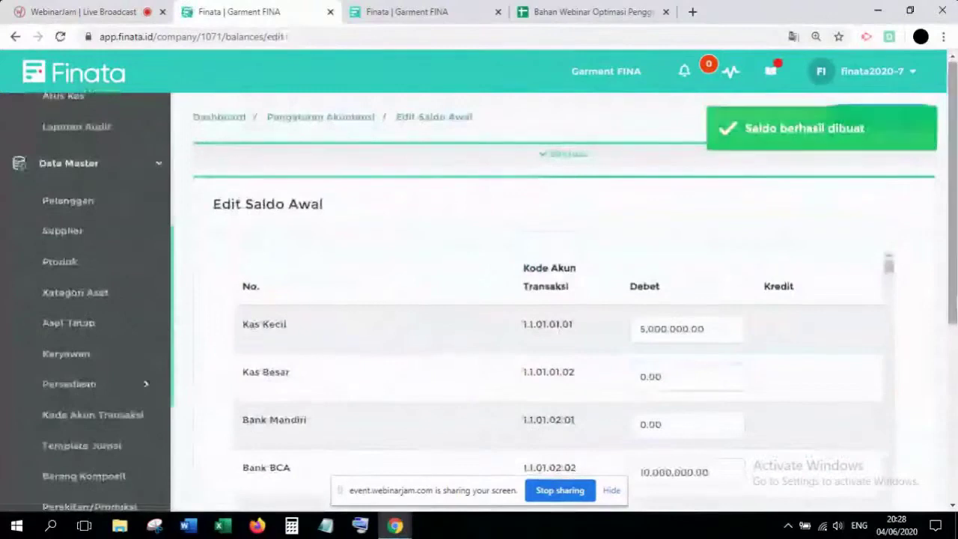
# Review the saved account amounts and the debit and credit totals on the Edit Saldo Awal page
pyautogui.scroll(-1, 627, 249)
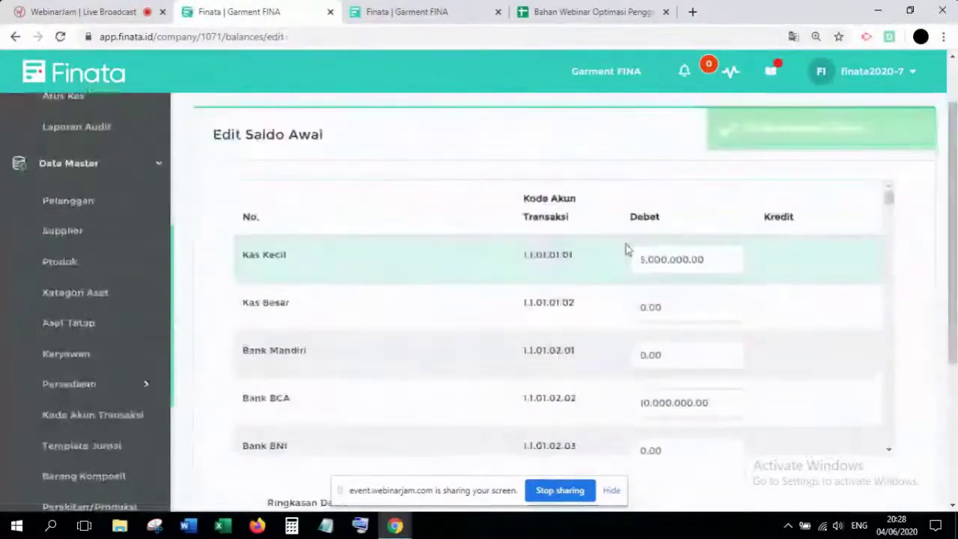
pyautogui.click(711, 259)
pyautogui.click(726, 252)
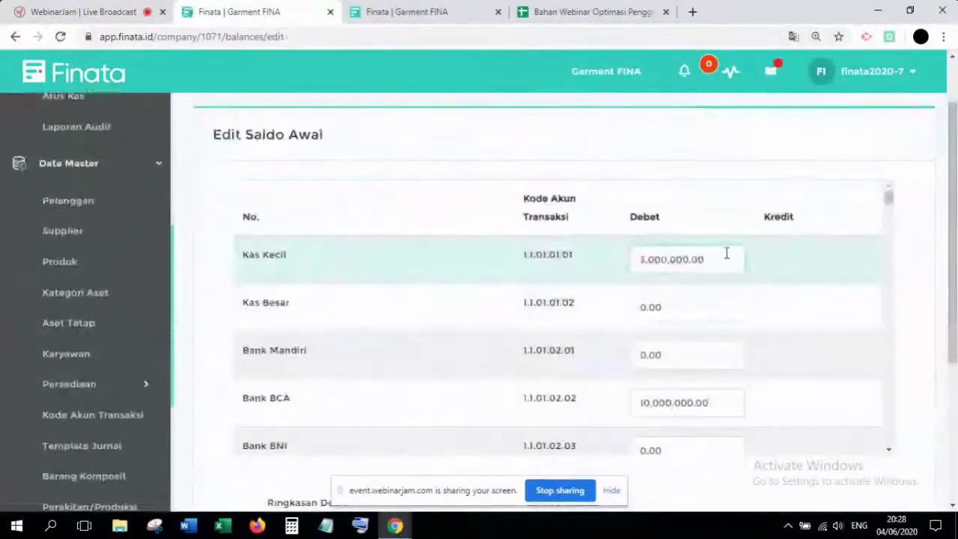
pyautogui.doubleClick(721, 262)
pyautogui.scroll(-1, 796, 262)
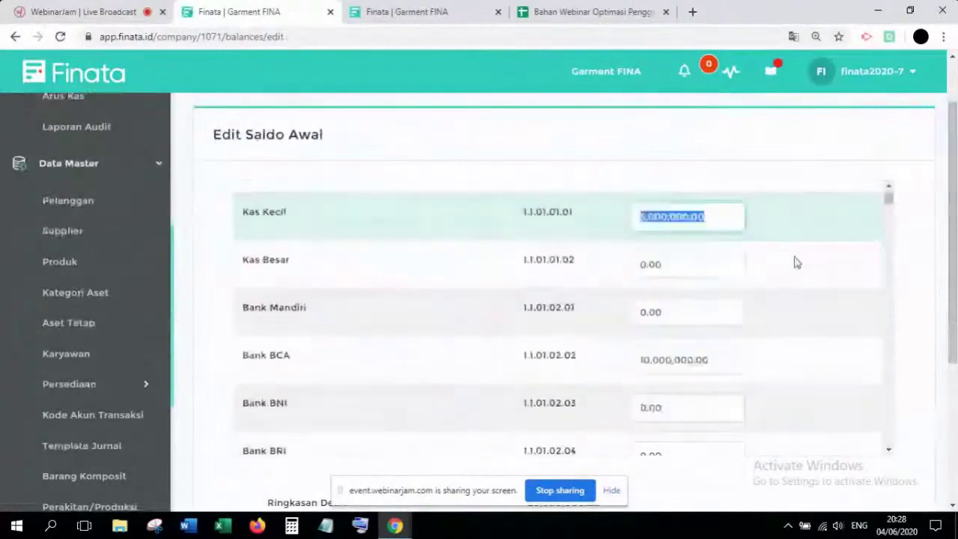
pyautogui.scroll(-8, 796, 261)
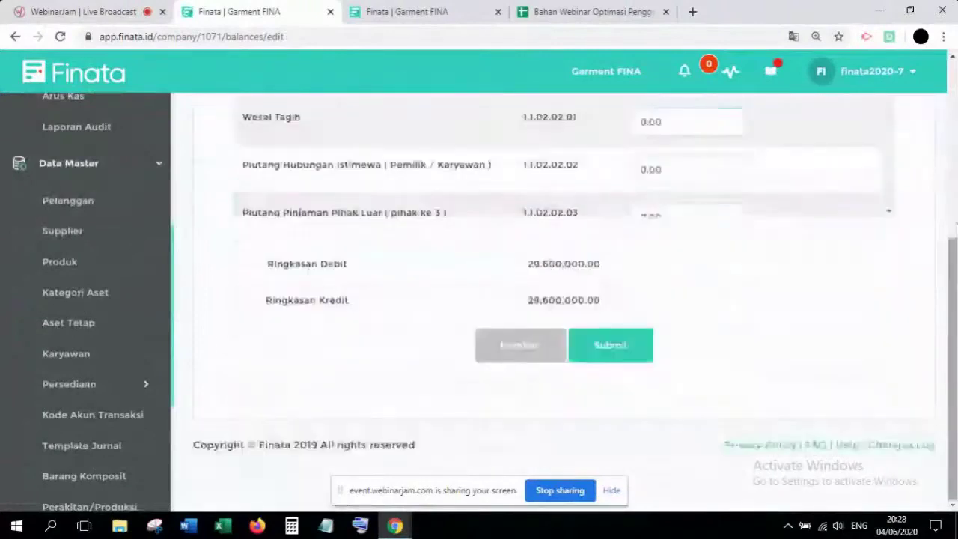
pyautogui.scroll(2, 947, 285)
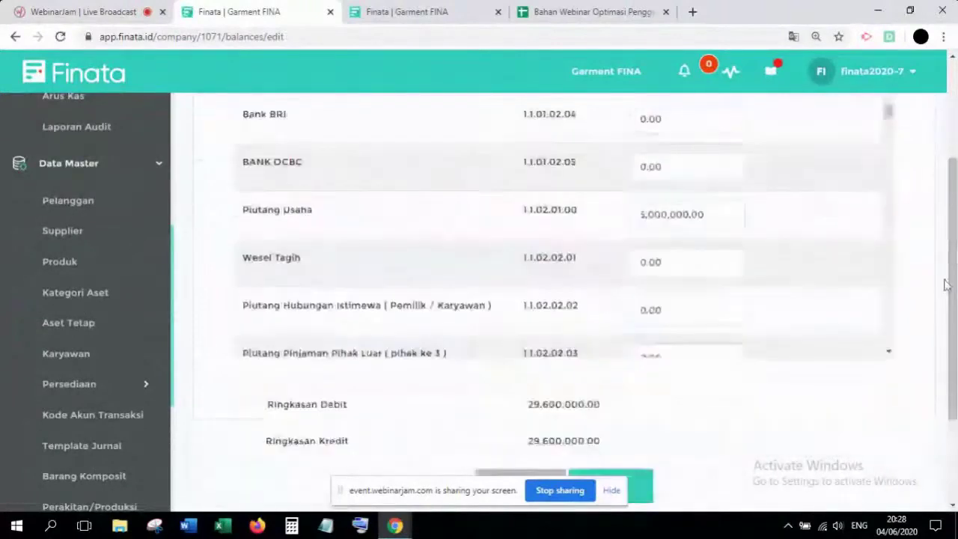
# Reload the Neraca Keuangan report and compare its Modal Setoran Awal line with the spreadsheet
pyautogui.hotkey('ctrl', 'Tab')
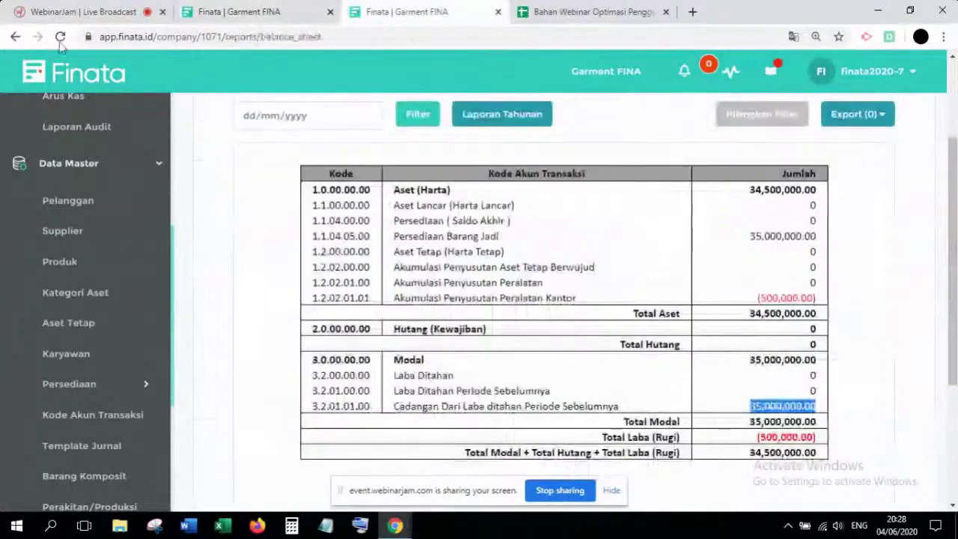
pyautogui.press('F5')
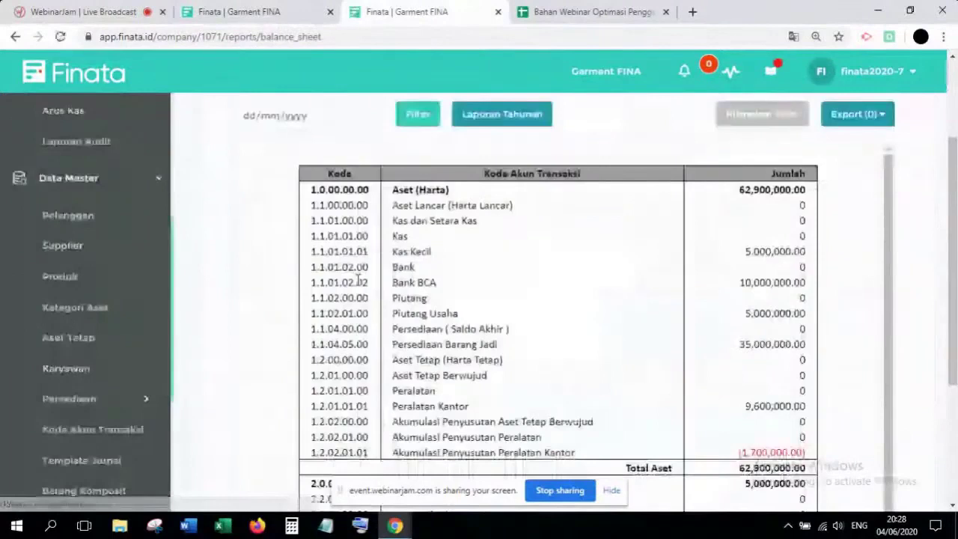
pyautogui.scroll(-2, 358, 278)
pyautogui.scroll(-1, 596, 364)
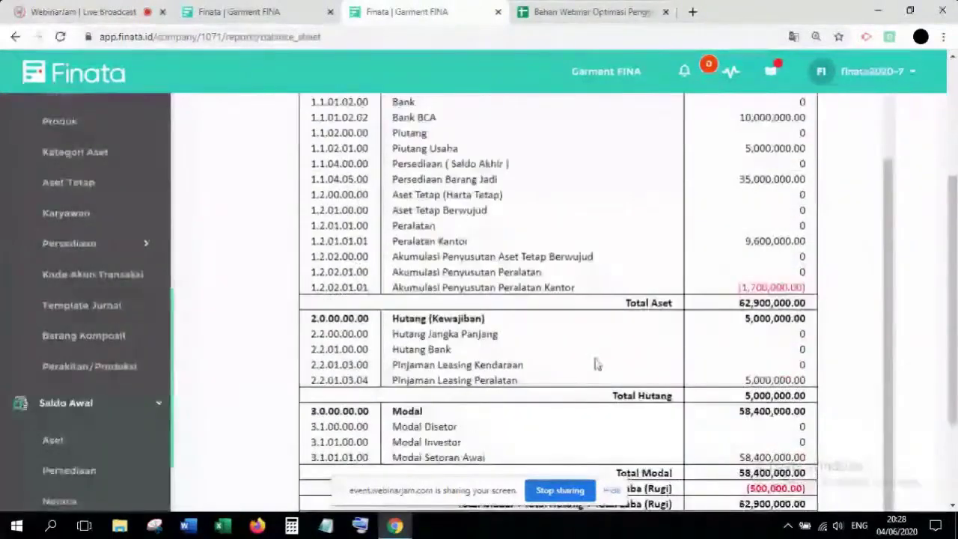
pyautogui.scroll(-1, 597, 364)
pyautogui.tripleClick(540, 390)
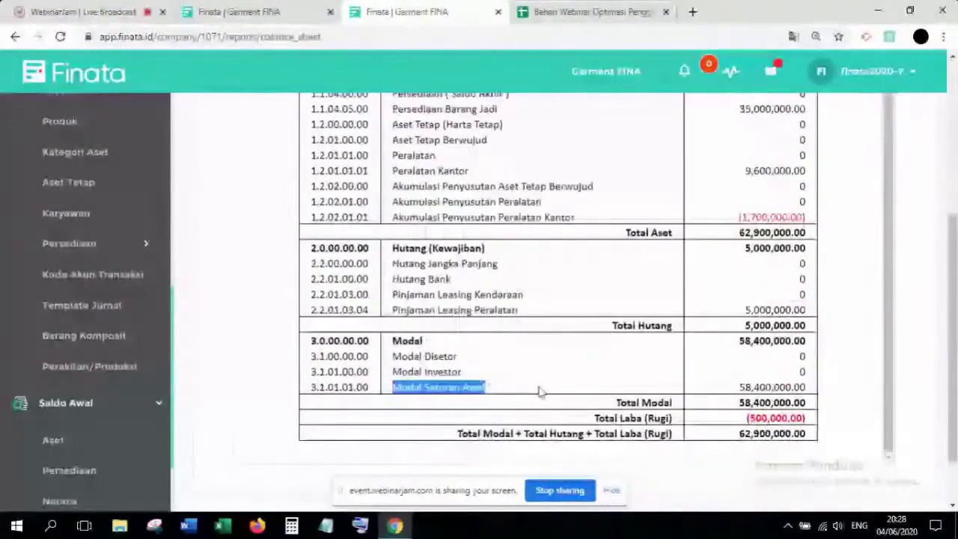
pyautogui.keyDown('shift'); pyautogui.click(803, 387); pyautogui.keyUp('shift')
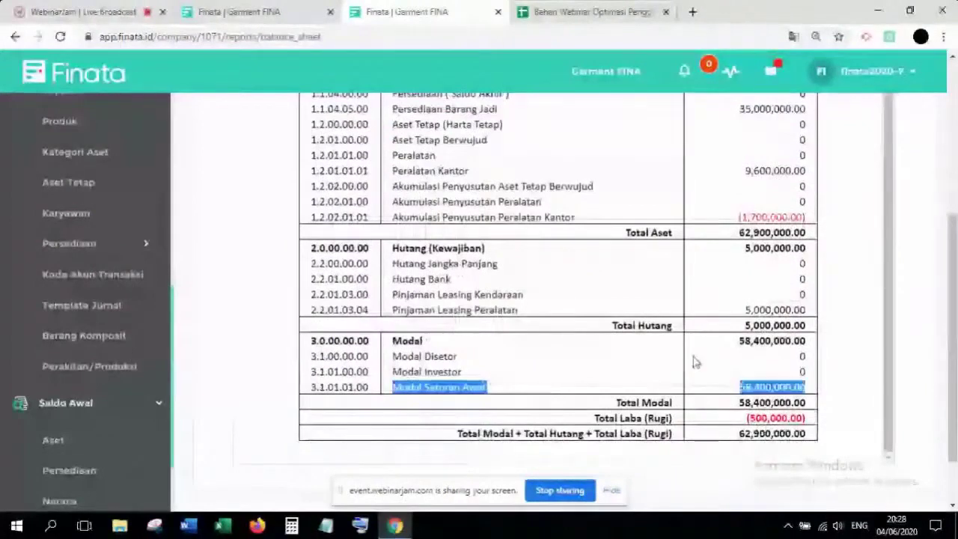
pyautogui.click(567, 13)
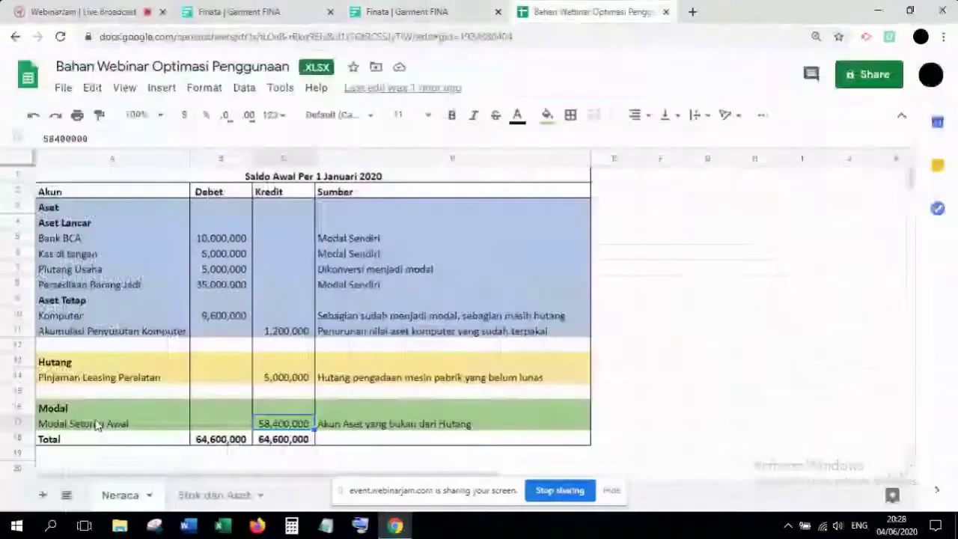
# Recheck the spreadsheet's Modal Setoran Awal amount against the totals in the Neraca Keuangan report
pyautogui.click(280, 425)
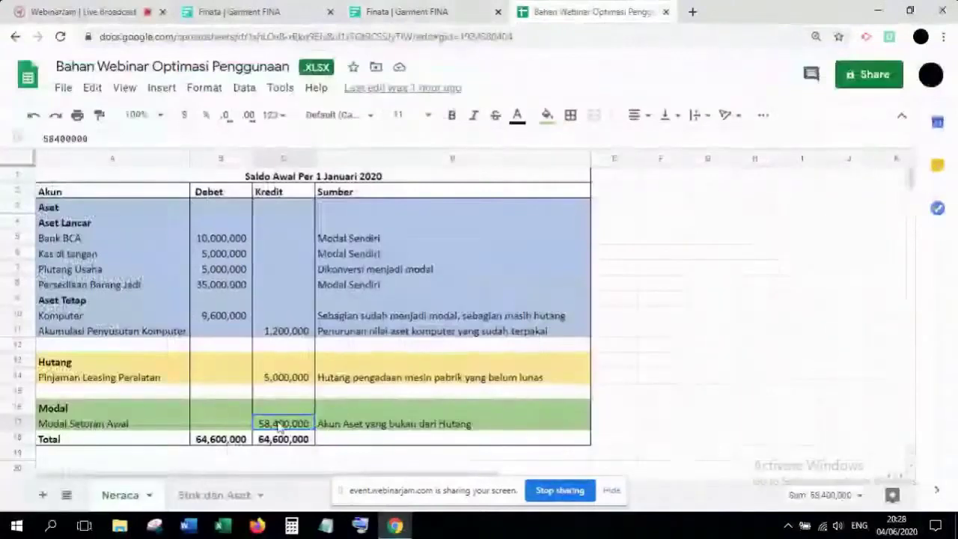
pyautogui.click(366, 15)
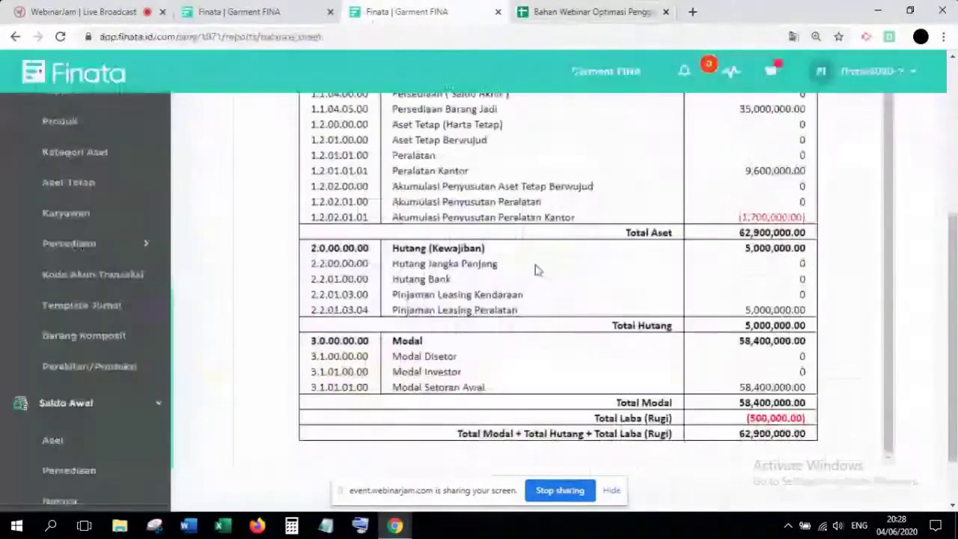
pyautogui.scroll(5, 611, 264)
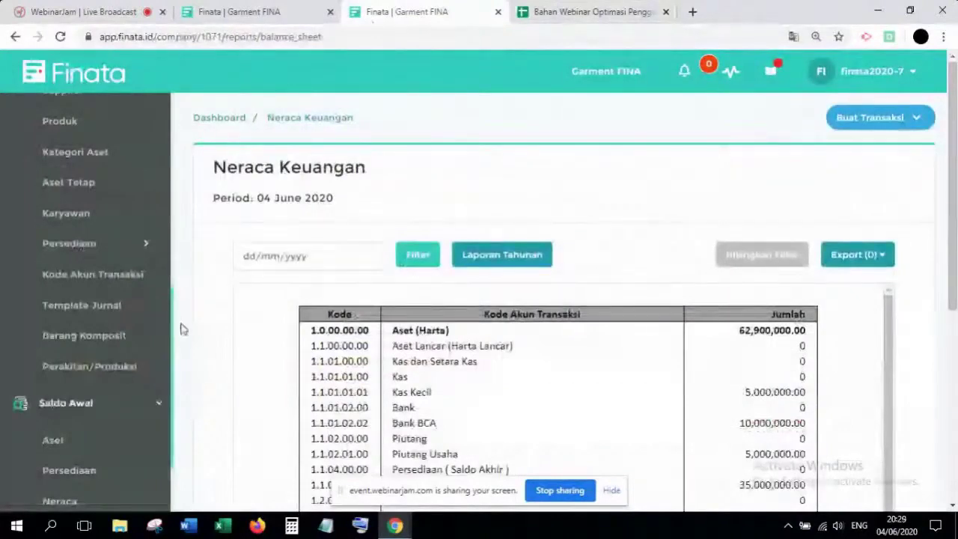
# Open the Persediaan opening balance page and review its help links and the list of stock items
pyautogui.scroll(-1, 130, 369)
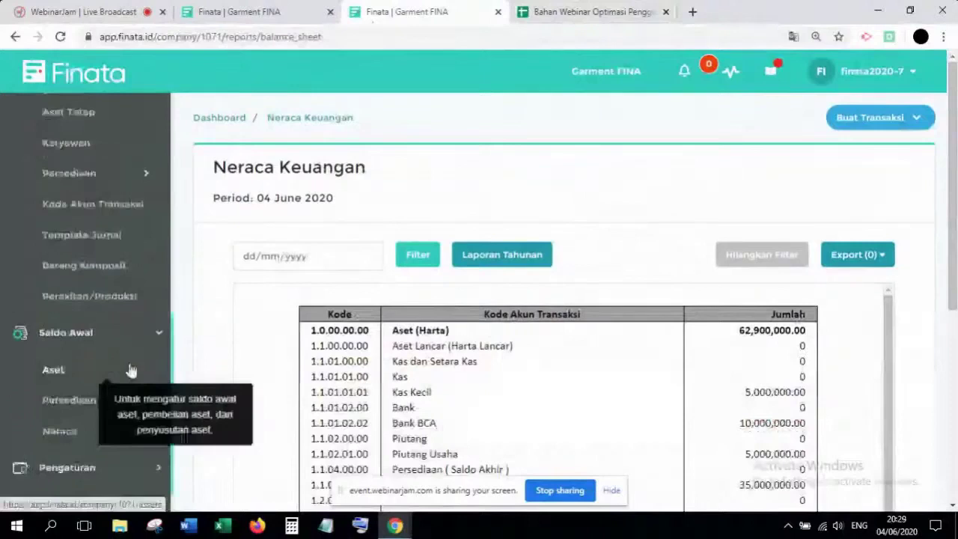
pyautogui.click(123, 367)
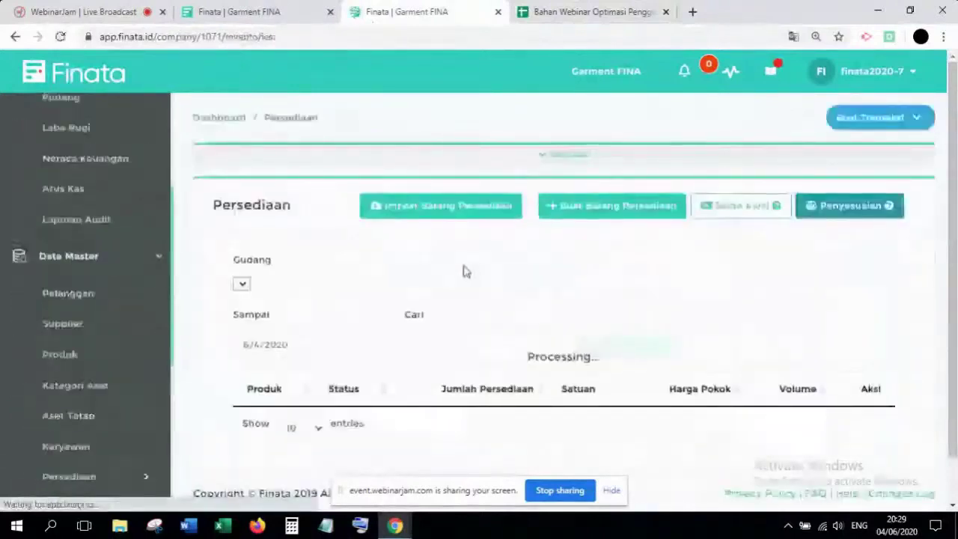
pyautogui.click(550, 166)
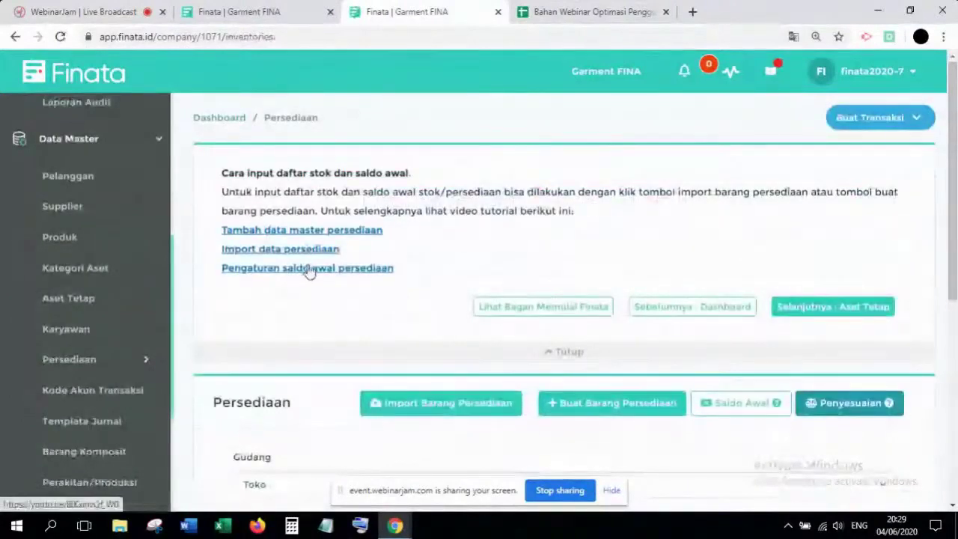
pyautogui.click(434, 357)
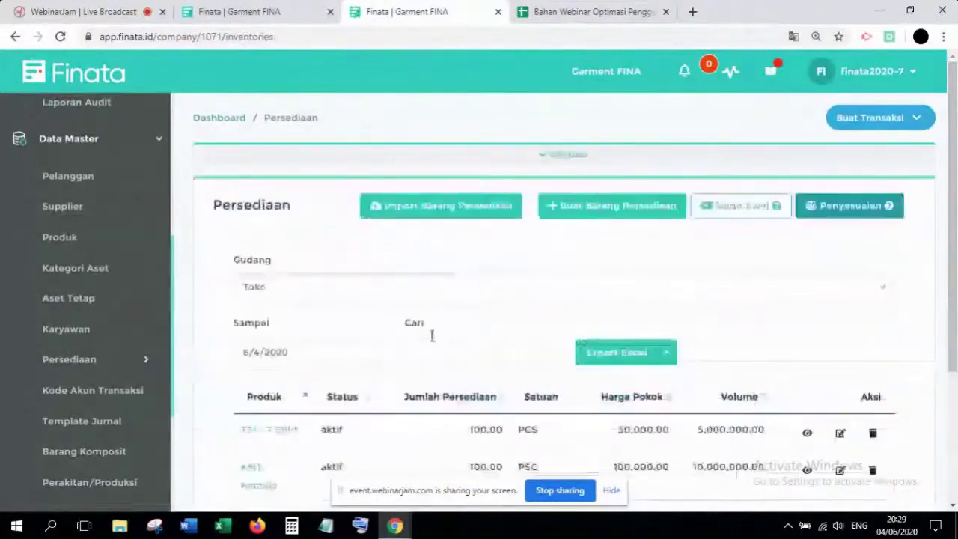
# Return to the Edit Saldo Awal page and look through the entries under Data Master and its Persediaan group
pyautogui.click(263, 9)
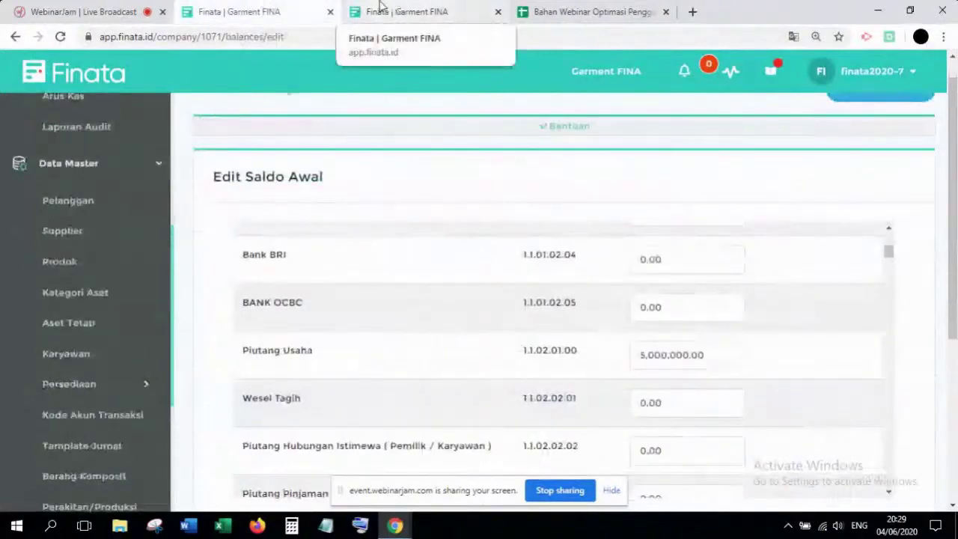
pyautogui.click(71, 163)
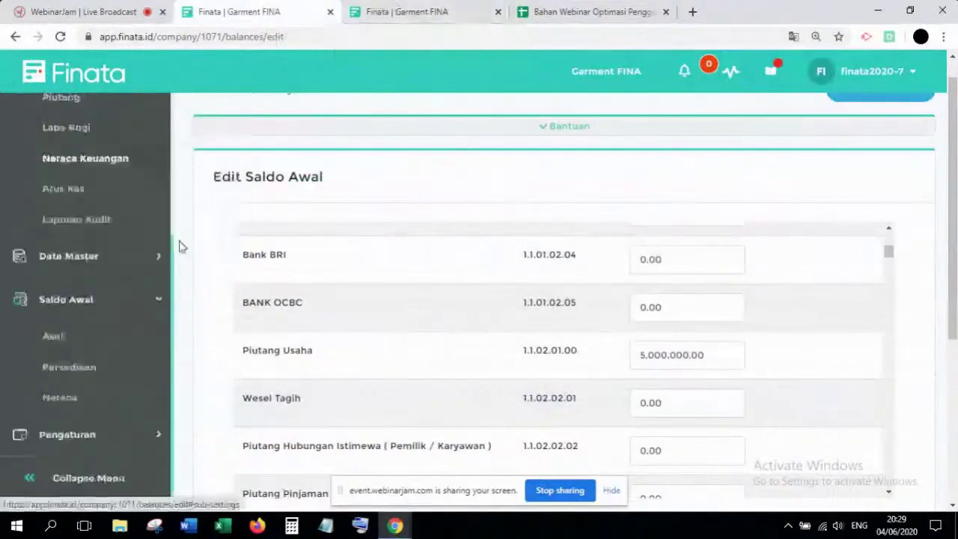
pyautogui.click(112, 301)
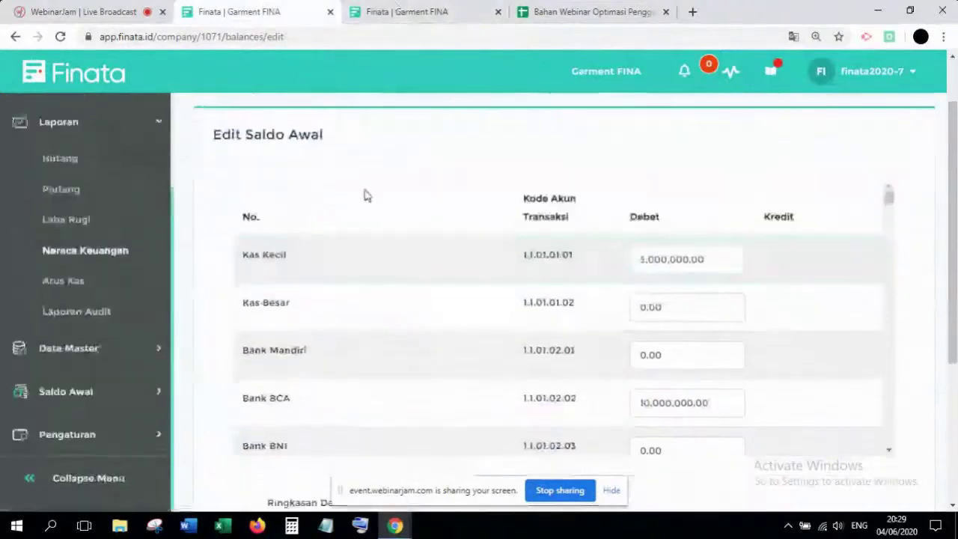
pyautogui.scroll(1, 381, 167)
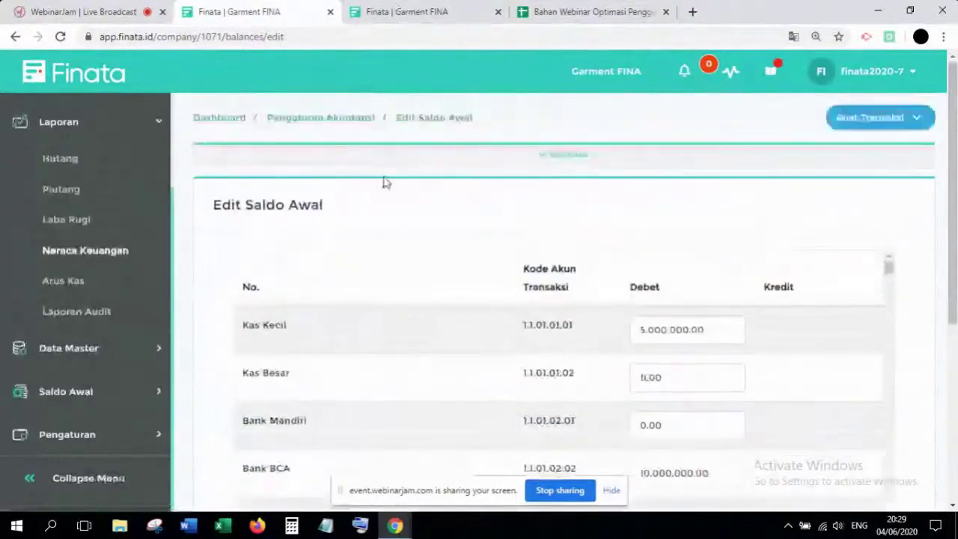
pyautogui.click(97, 123)
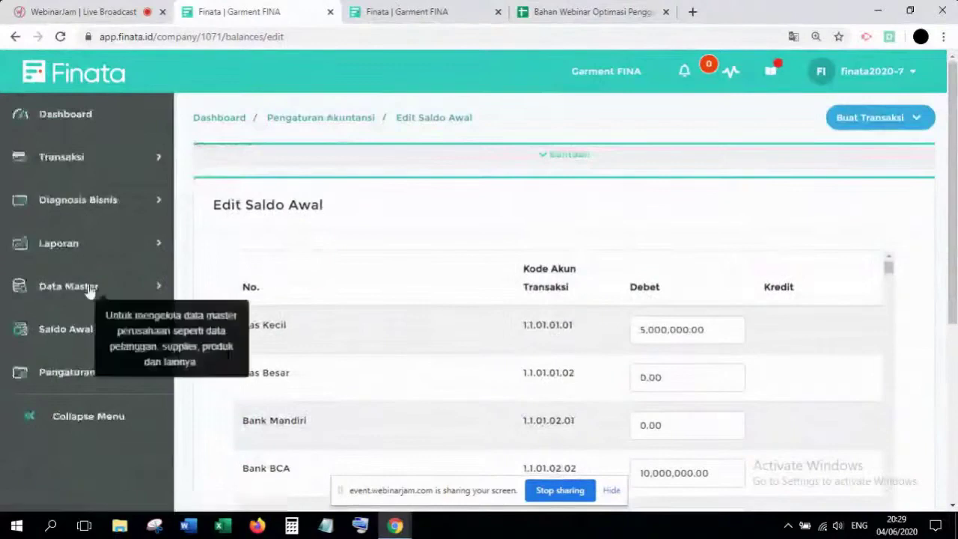
pyautogui.click(135, 288)
pyautogui.scroll(-2, 86, 387)
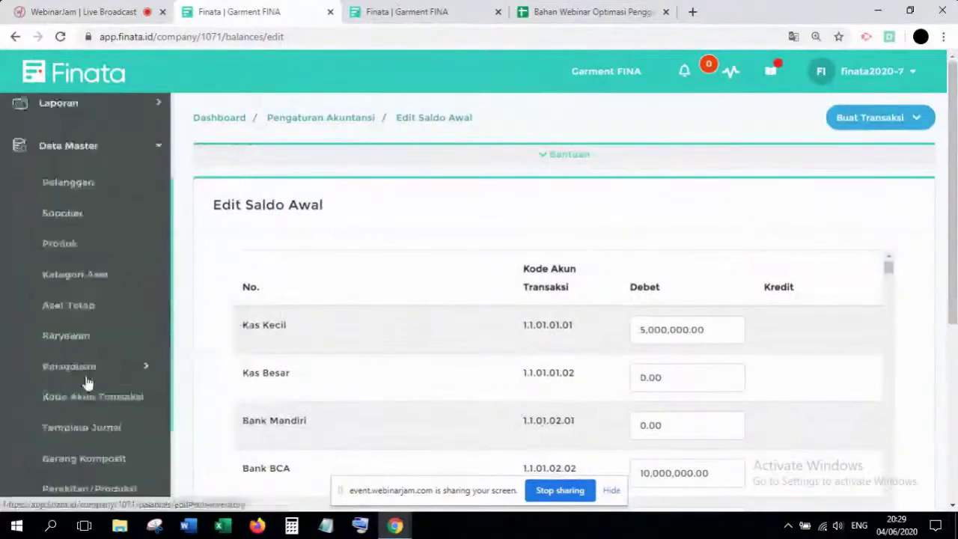
pyautogui.click(91, 375)
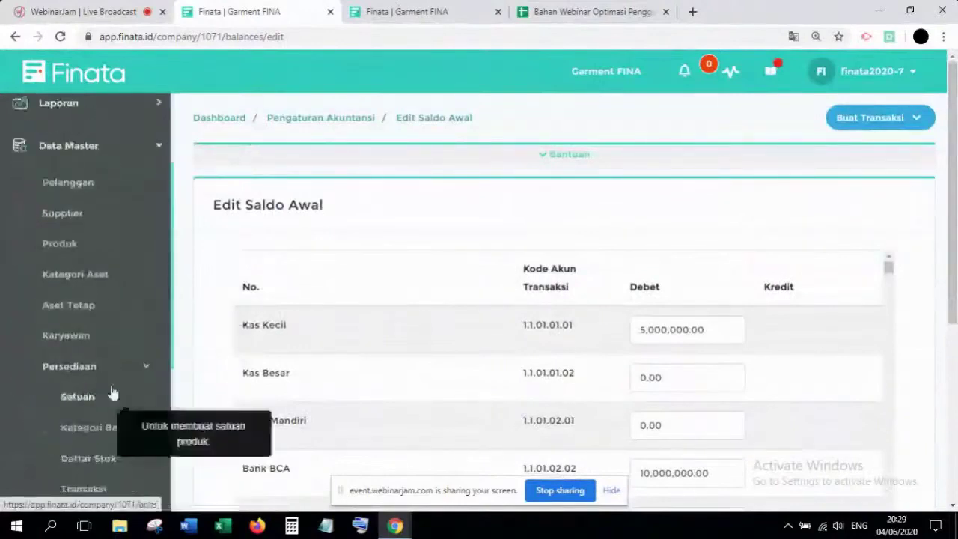
pyautogui.scroll(2, 120, 377)
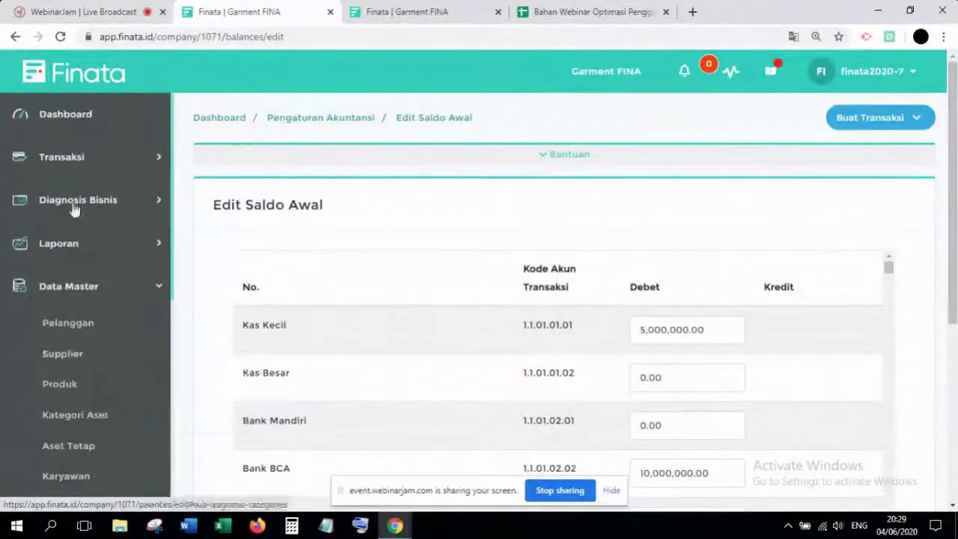
# Start a new sales quotation from the Penawaran Penjualan list
pyautogui.click(93, 160)
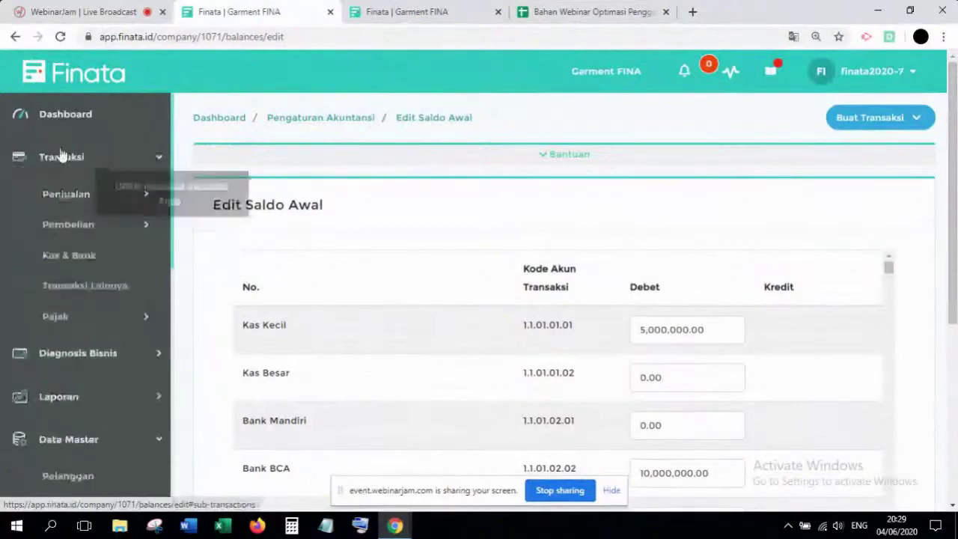
pyautogui.click(76, 195)
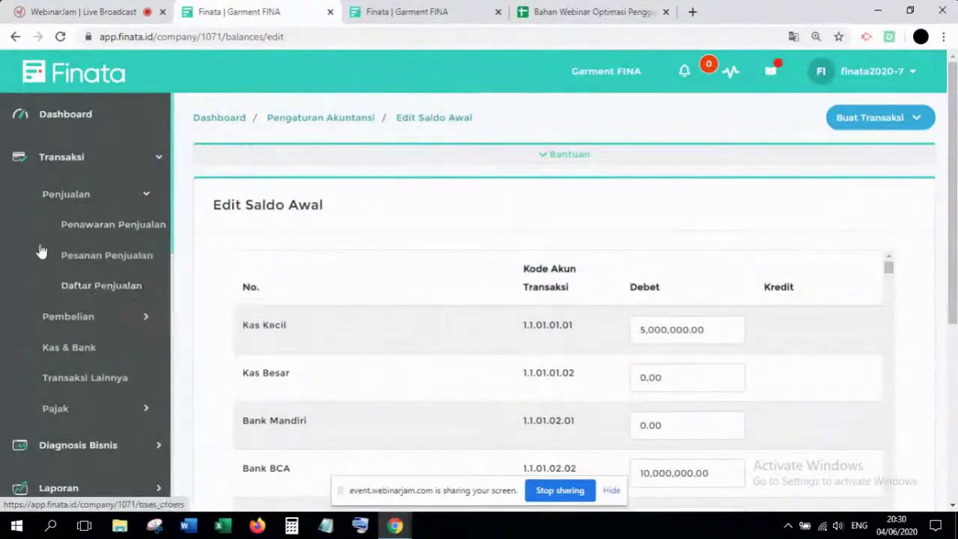
pyautogui.click(114, 226)
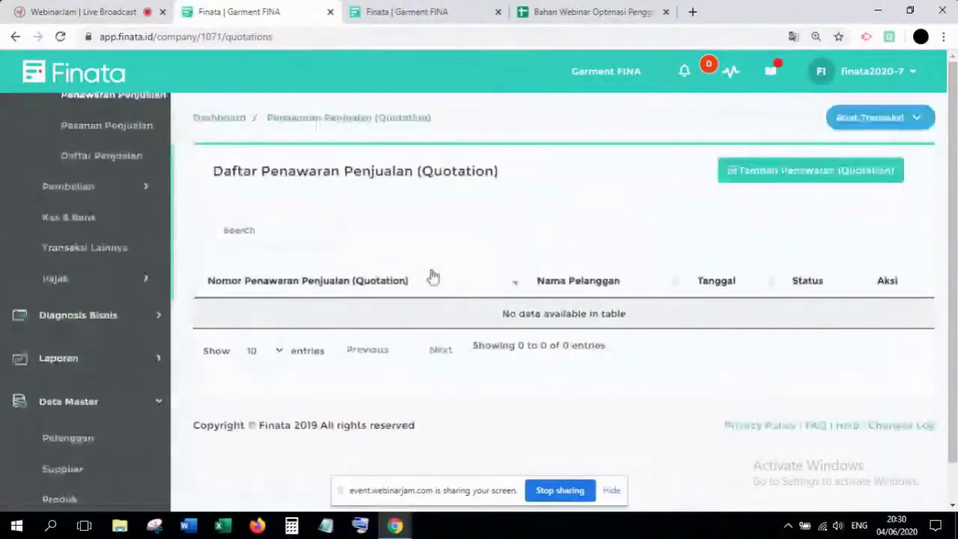
pyautogui.click(791, 179)
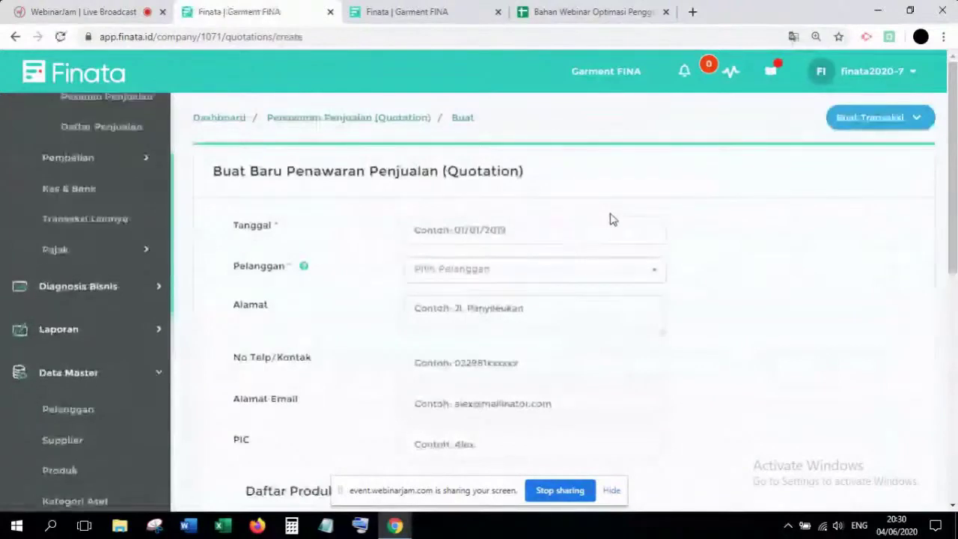
# Set the quotation's Tanggal to 02/01/2020
pyautogui.click(569, 228)
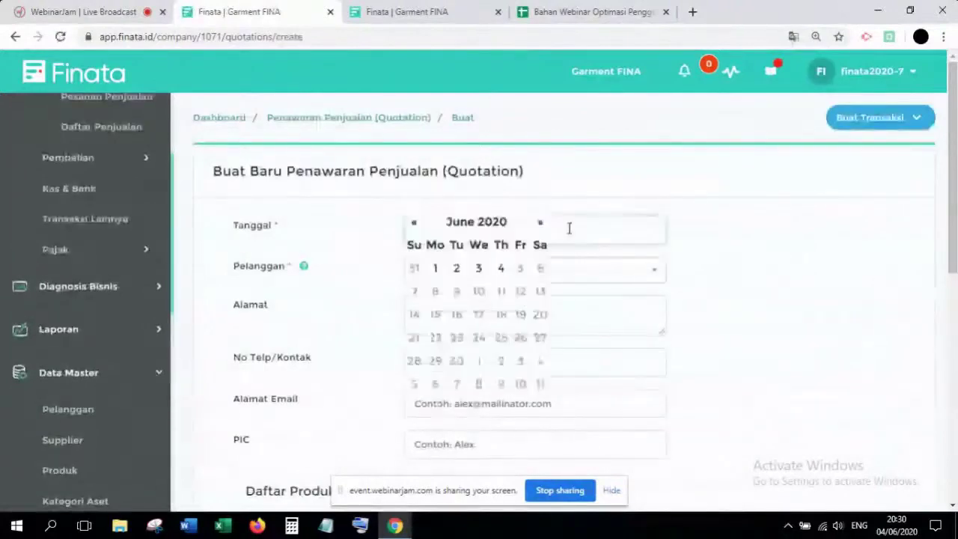
pyautogui.click(416, 224)
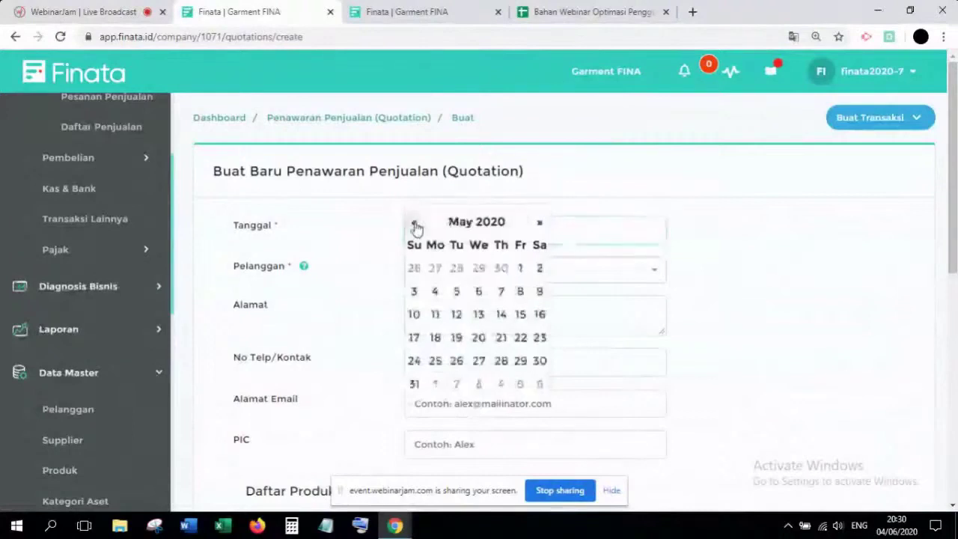
pyautogui.click(416, 225)
pyautogui.click(416, 225)
pyautogui.click(416, 224)
pyautogui.click(416, 224)
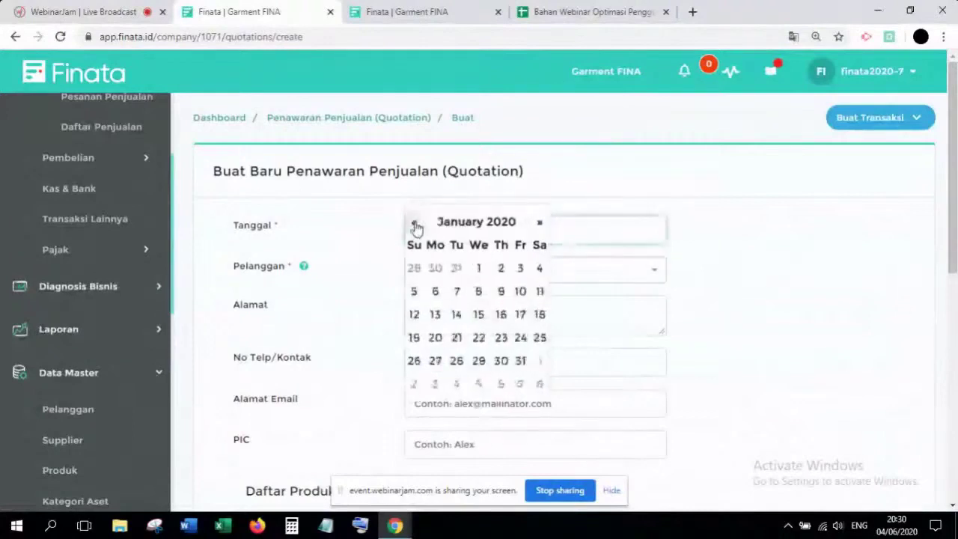
pyautogui.click(499, 269)
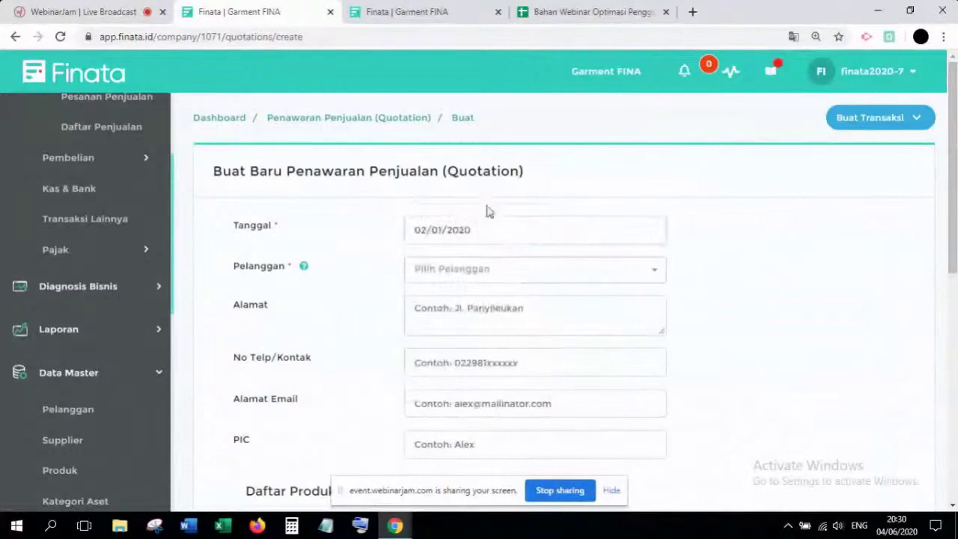
# Check the quotation's Pelanggan choices and locate the customer entry under Data Master
pyautogui.click(483, 273)
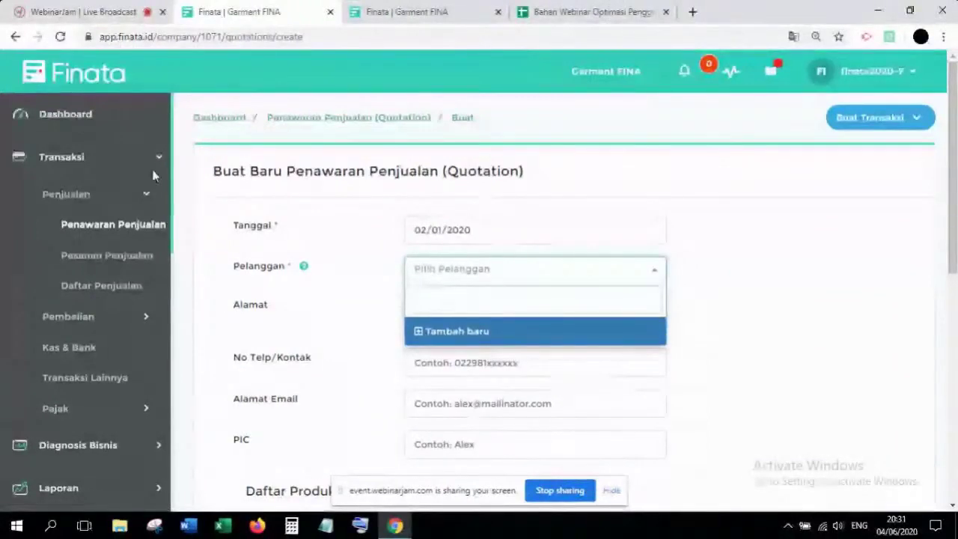
pyautogui.click(119, 164)
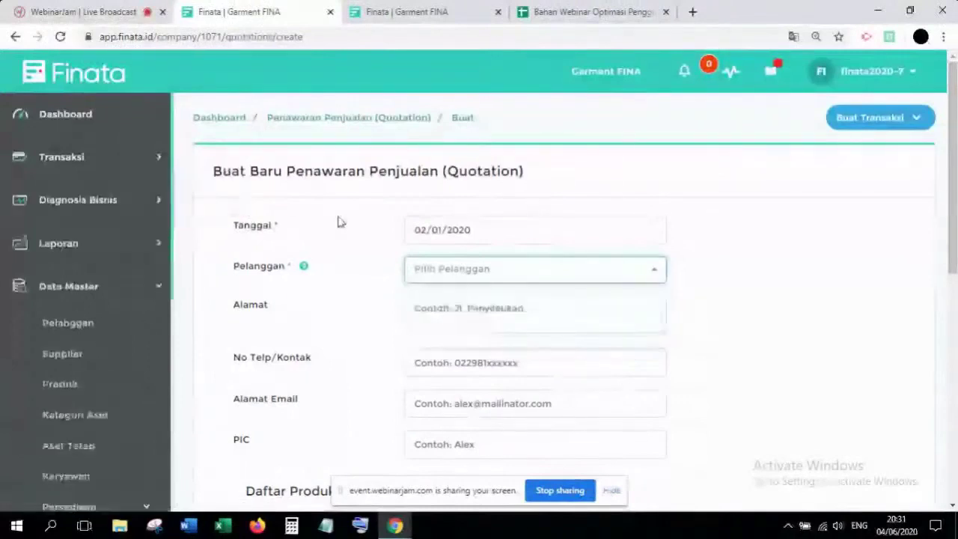
pyautogui.scroll(-1, 82, 258)
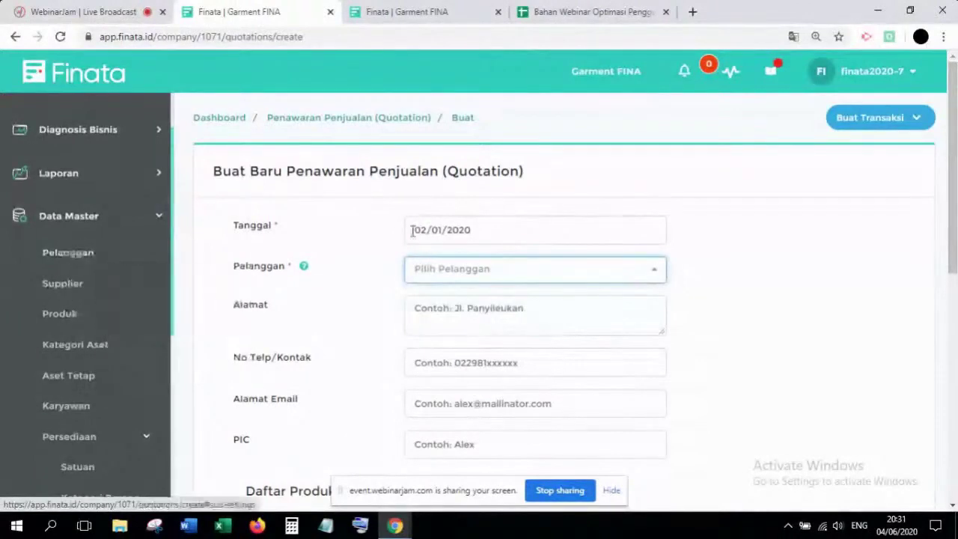
# Add a new customer from the quotation's Pelanggan field with code PL1, name Pelanggan 1 and a mobile number
pyautogui.click(464, 270)
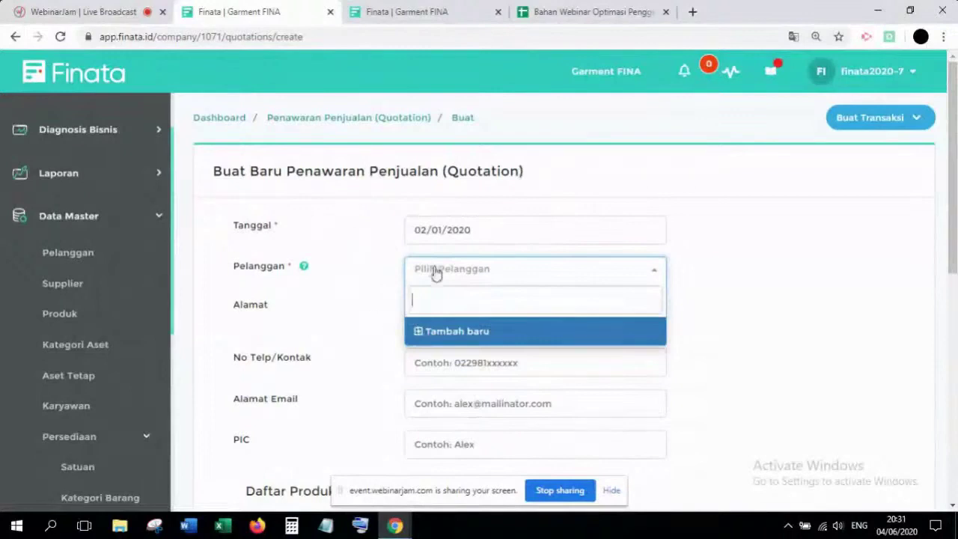
pyautogui.click(457, 332)
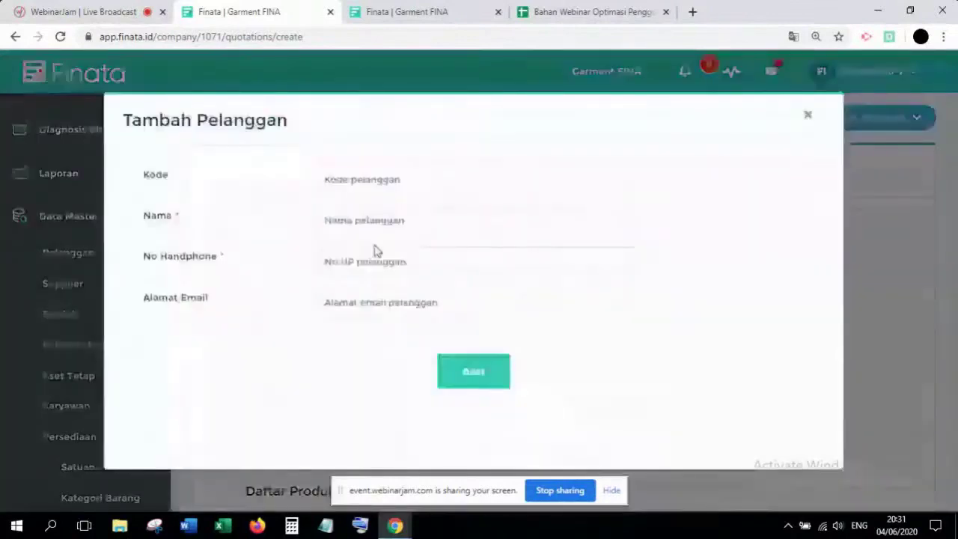
pyautogui.click(374, 178)
pyautogui.write('PJ')
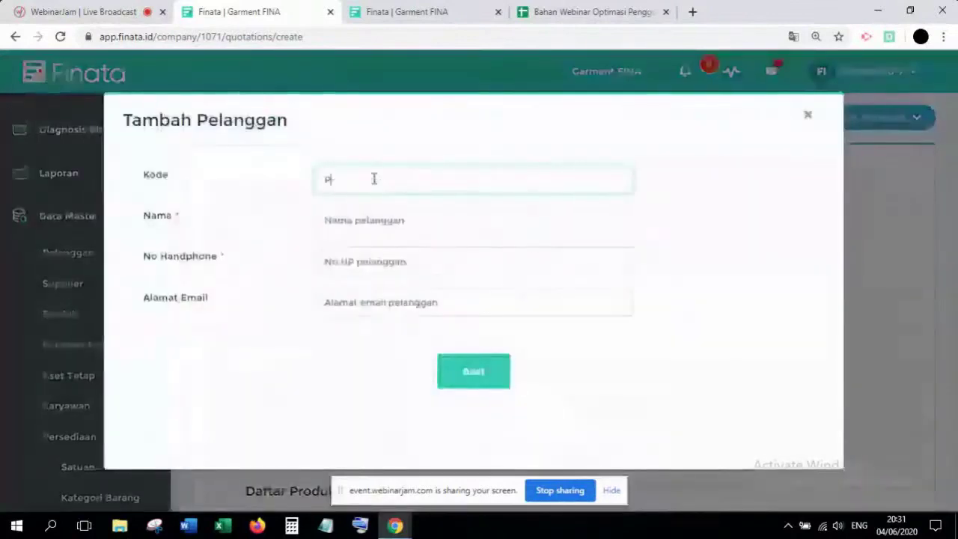
pyautogui.write('I')
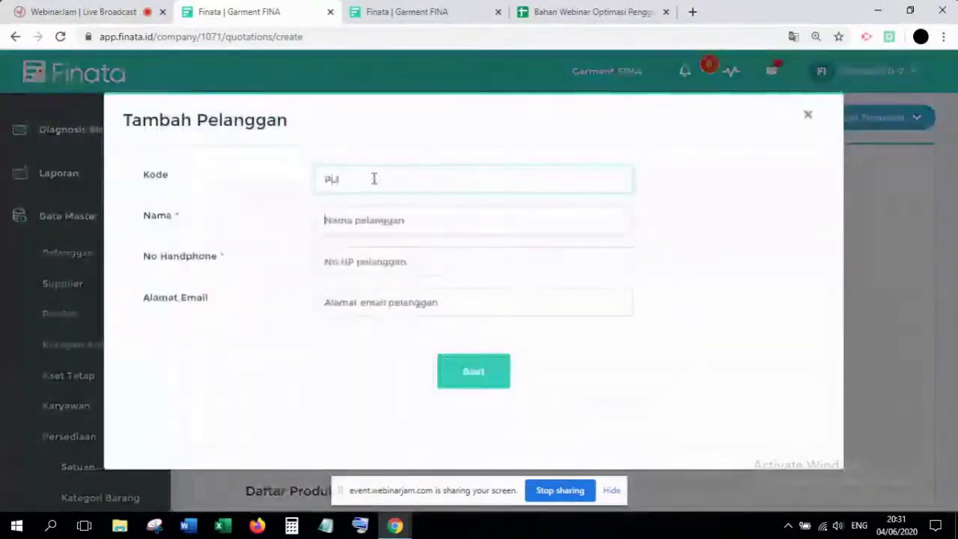
pyautogui.press('Tab')
pyautogui.write('PTlanggan ')
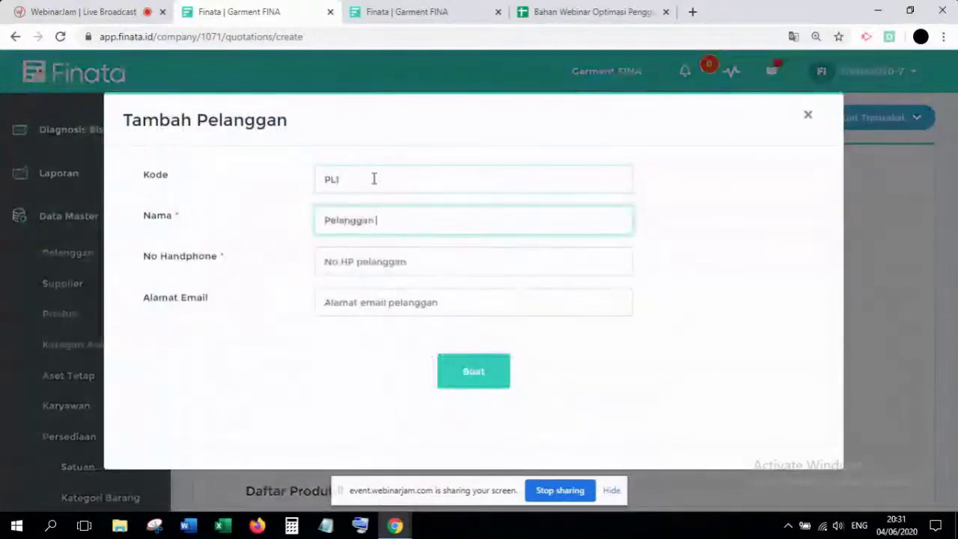
pyautogui.write('1')
pyautogui.press('Tab')
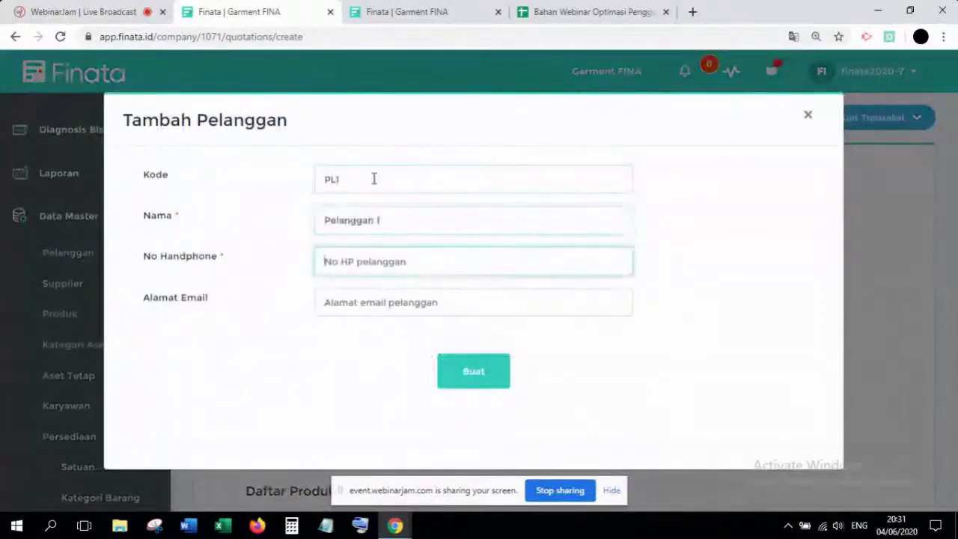
pyautogui.write('777777777')
pyautogui.press('Tab')
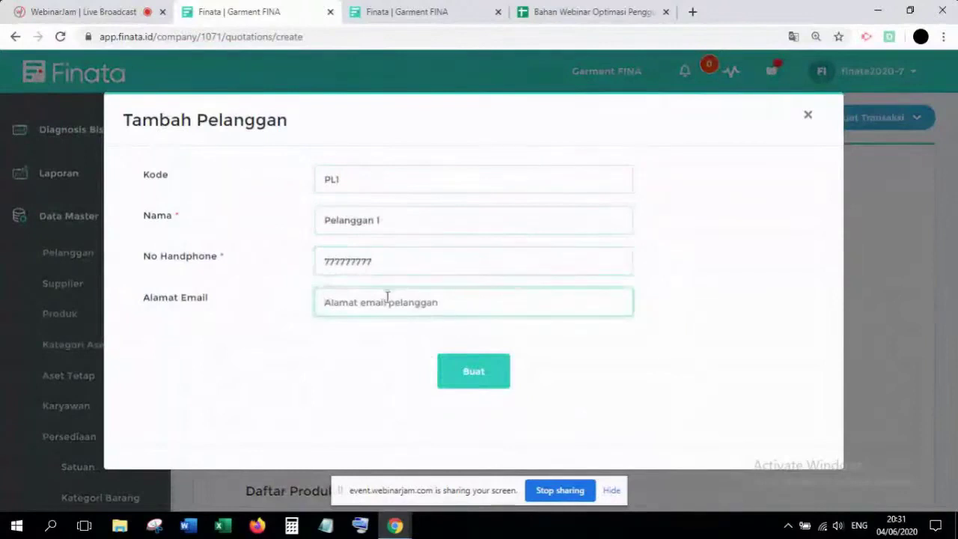
pyautogui.click(449, 361)
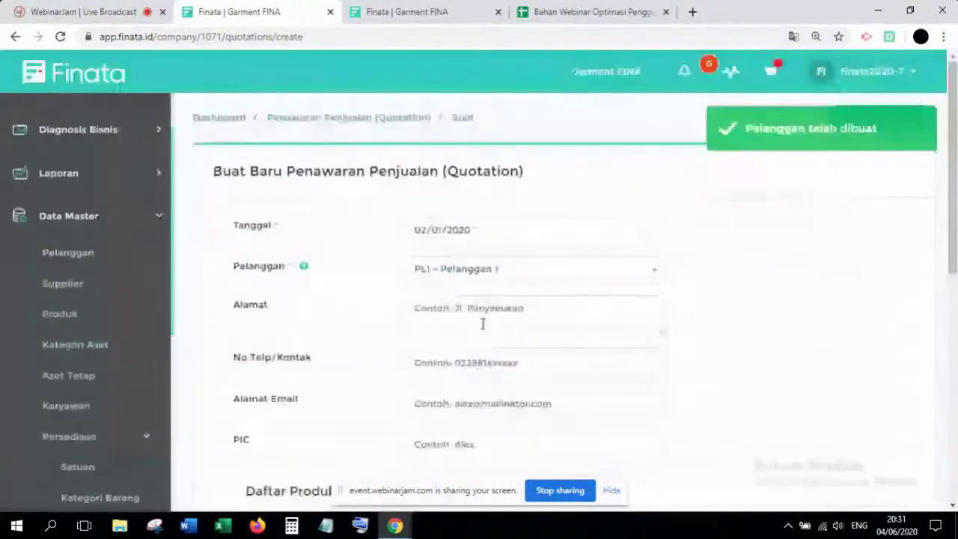
# Fill in the customer's street address under Alamat and the contact number under No Telp/Kontak, leaving the email blank
pyautogui.click(482, 323)
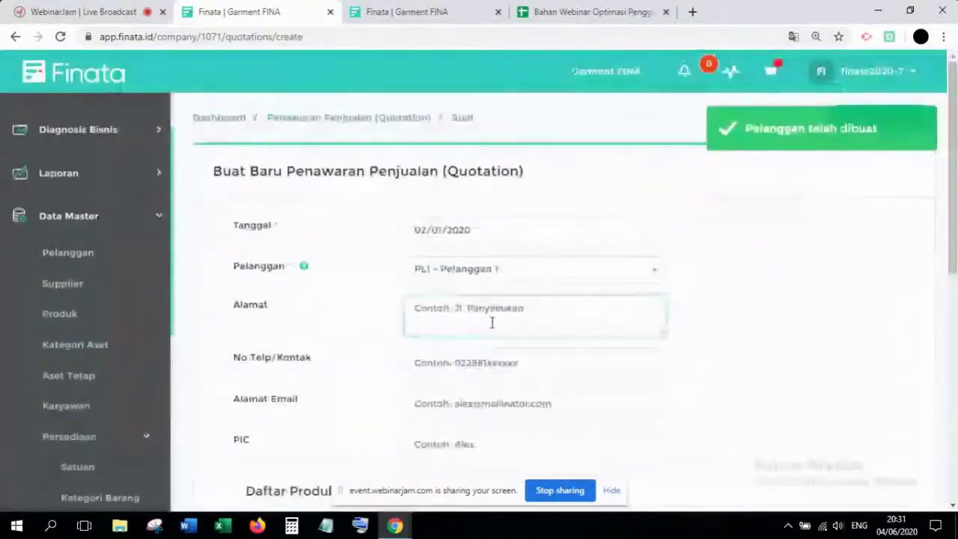
pyautogui.write('Jl.')
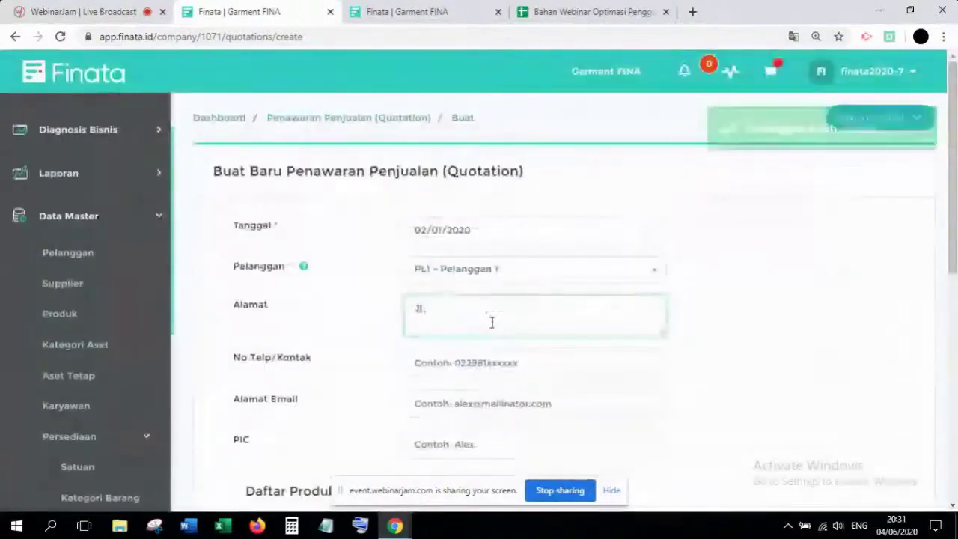
pyautogui.write(' Panyileukan')
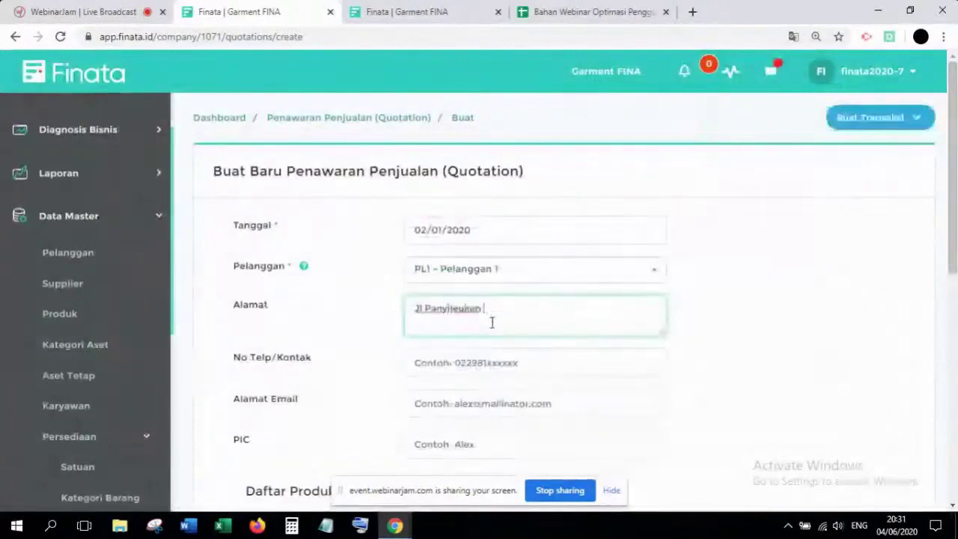
pyautogui.write(' B')
pyautogui.click(489, 359)
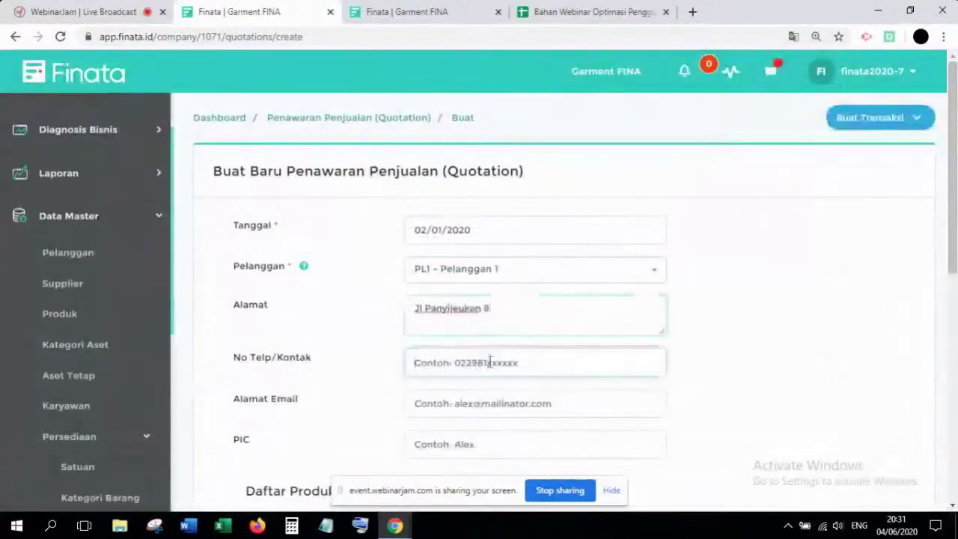
pyautogui.write('777777777')
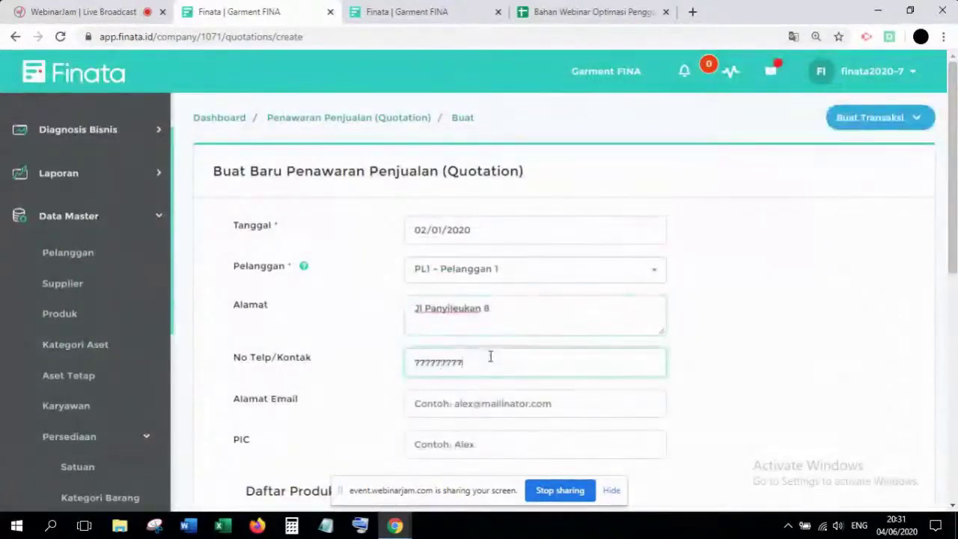
pyautogui.click(471, 401)
pyautogui.click(725, 365)
# Set the quotation's PIC to sales manager
pyautogui.scroll(-2, 718, 359)
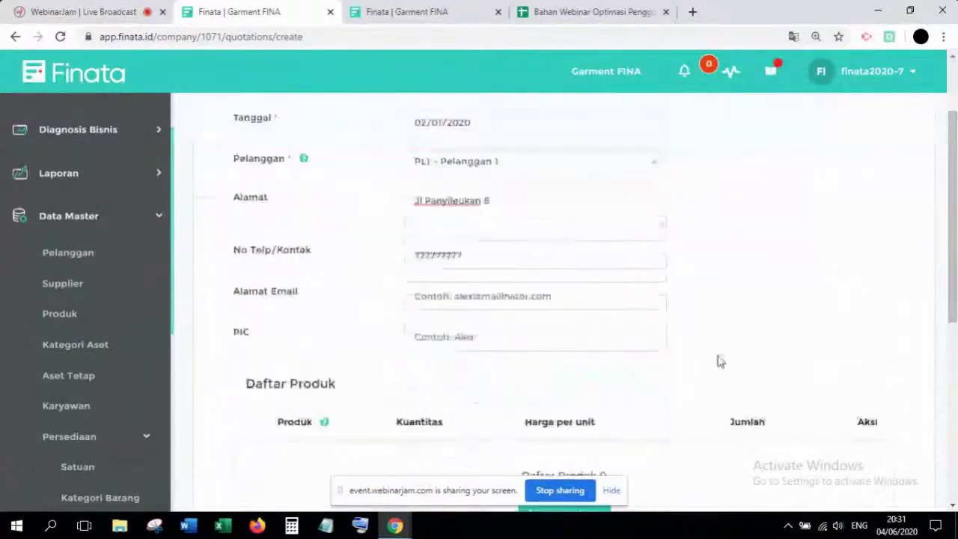
pyautogui.click(567, 305)
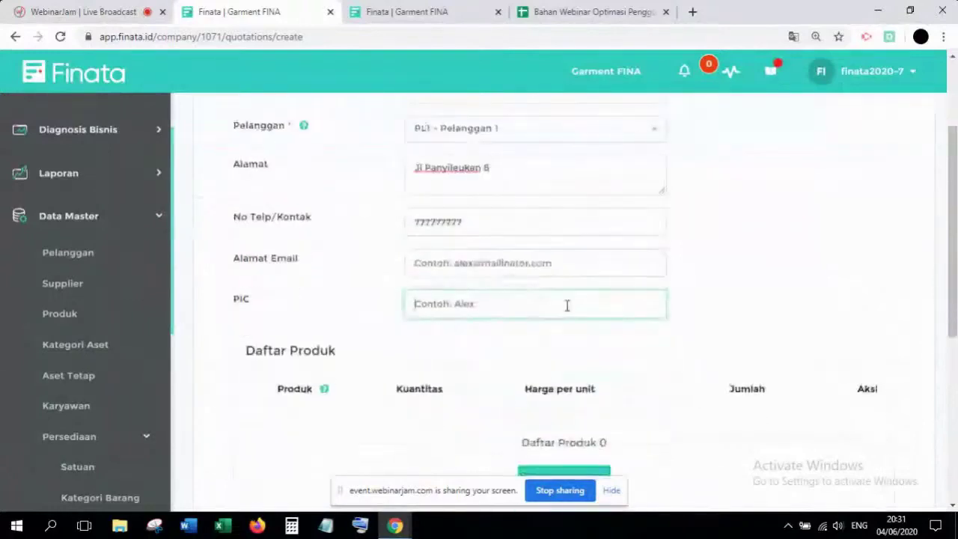
pyautogui.write('sales ')
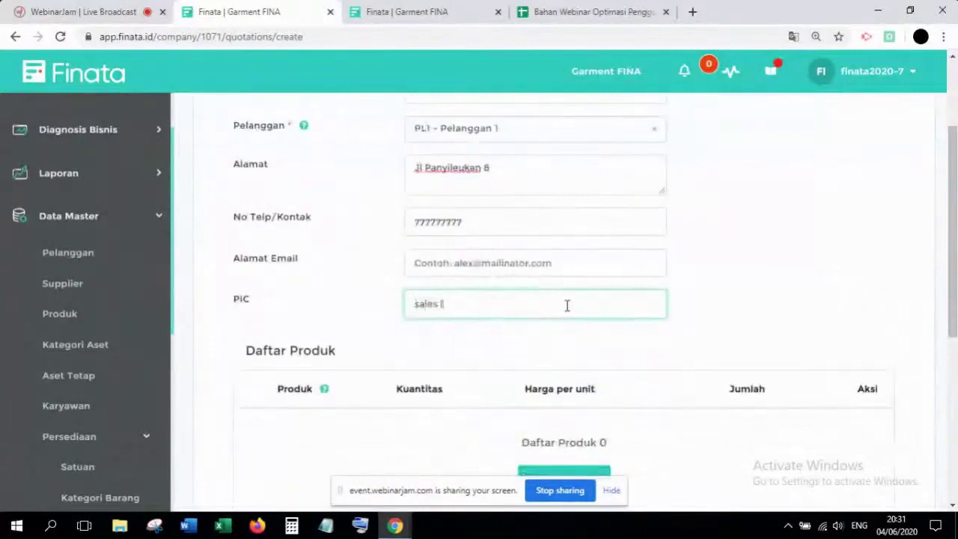
pyautogui.write('manager')
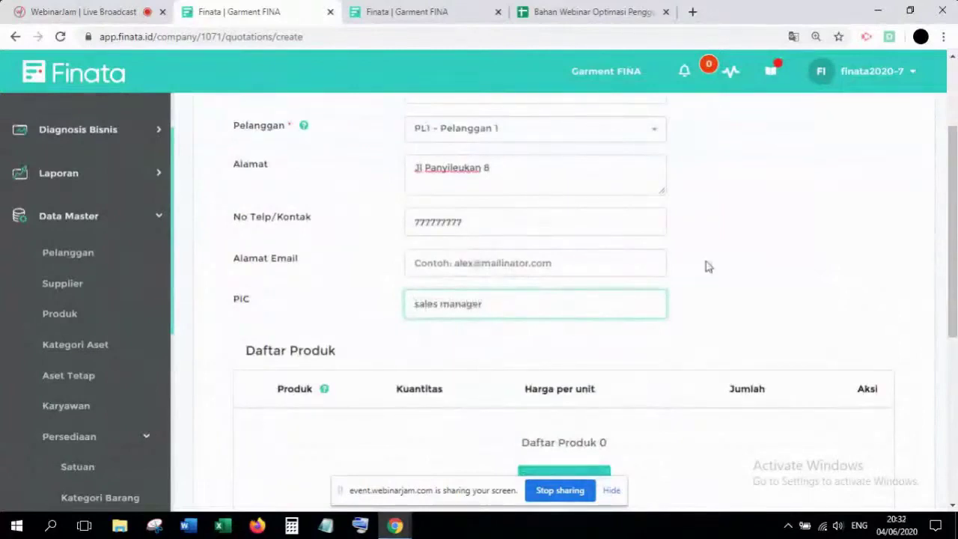
pyautogui.click(720, 262)
# Add a first line to Daftar Produk for TS1 - T Shirt with a quantity of 50
pyautogui.scroll(1, 722, 264)
pyautogui.scroll(-5, 722, 264)
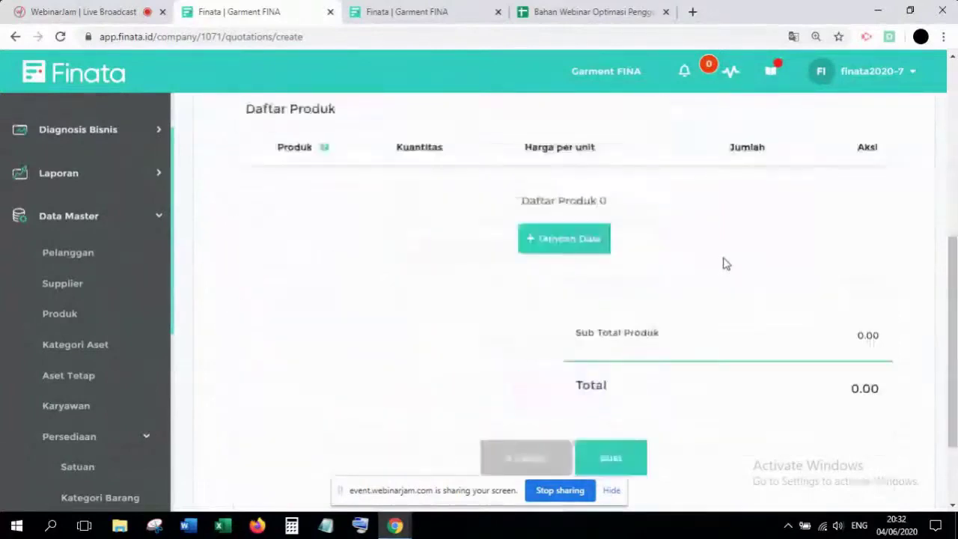
pyautogui.scroll(1, 557, 247)
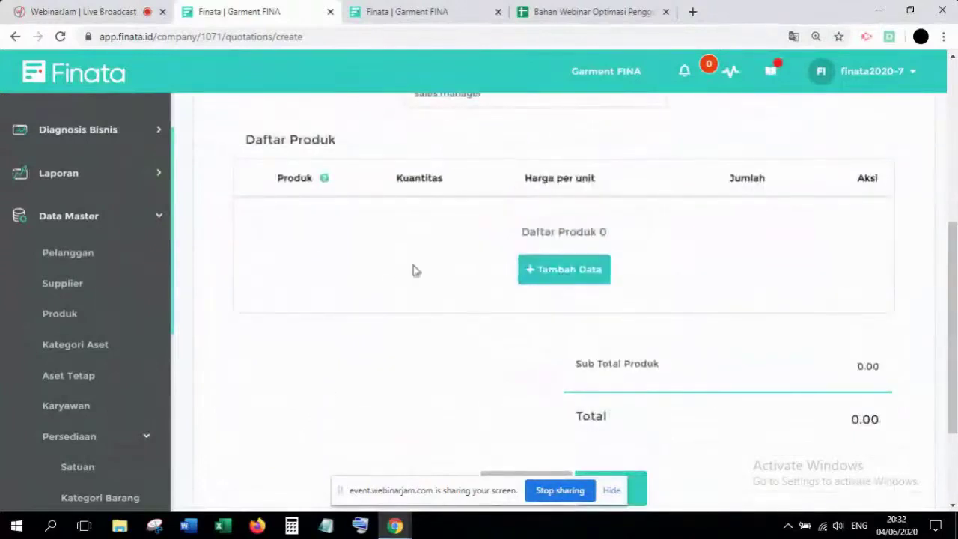
pyautogui.scroll(-1, 447, 288)
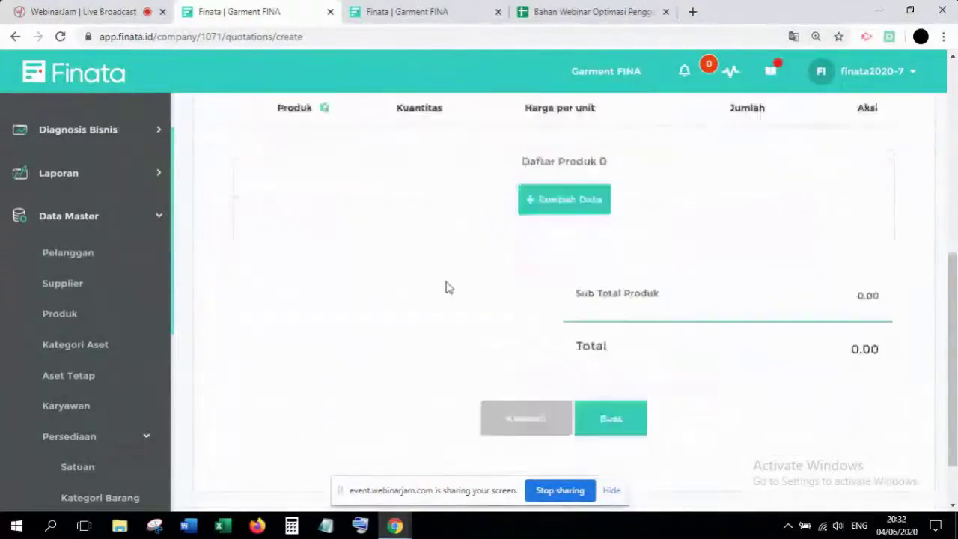
pyautogui.scroll(1, 479, 290)
pyautogui.click(529, 279)
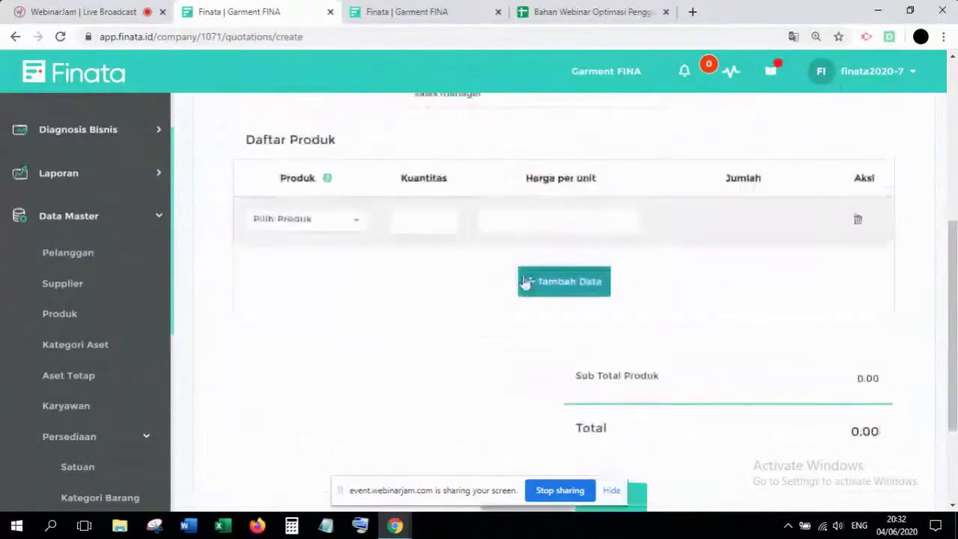
pyautogui.click(354, 227)
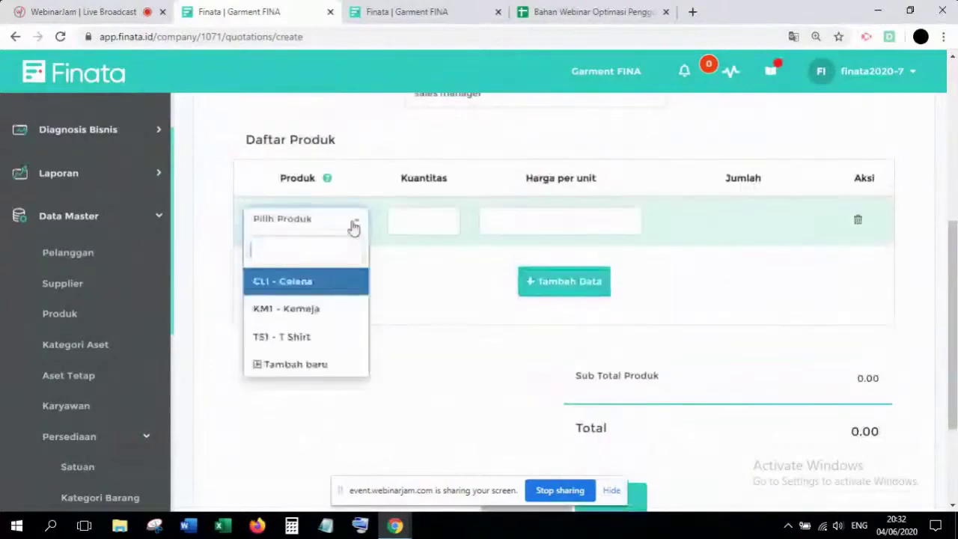
pyautogui.click(308, 331)
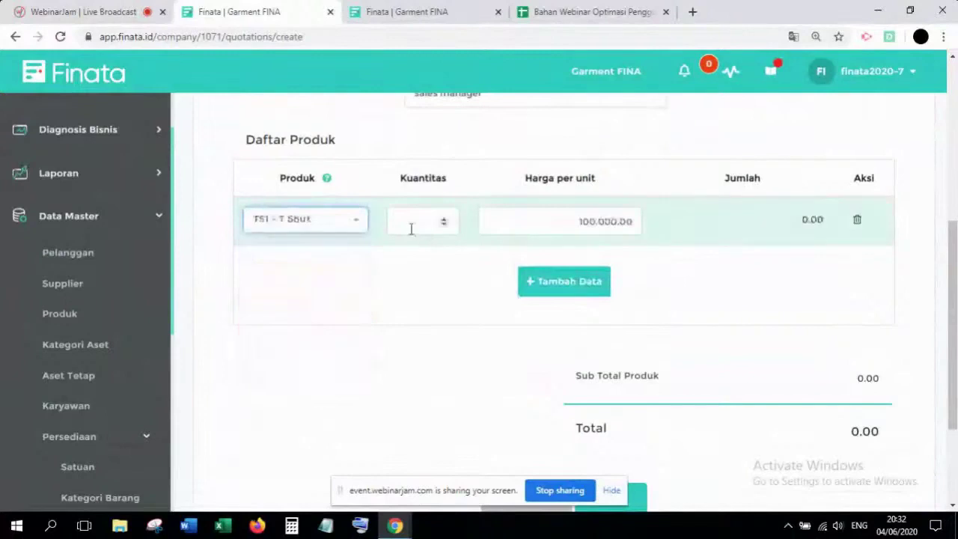
pyautogui.write('50')
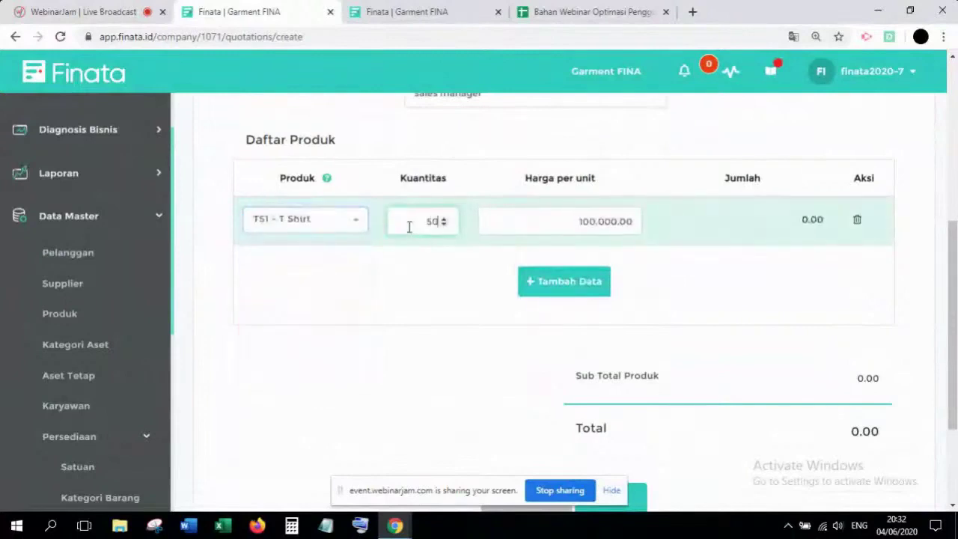
pyautogui.click(416, 275)
# Add a second product line for KM1 - Kemeja with a quantity of 50
pyautogui.click(562, 288)
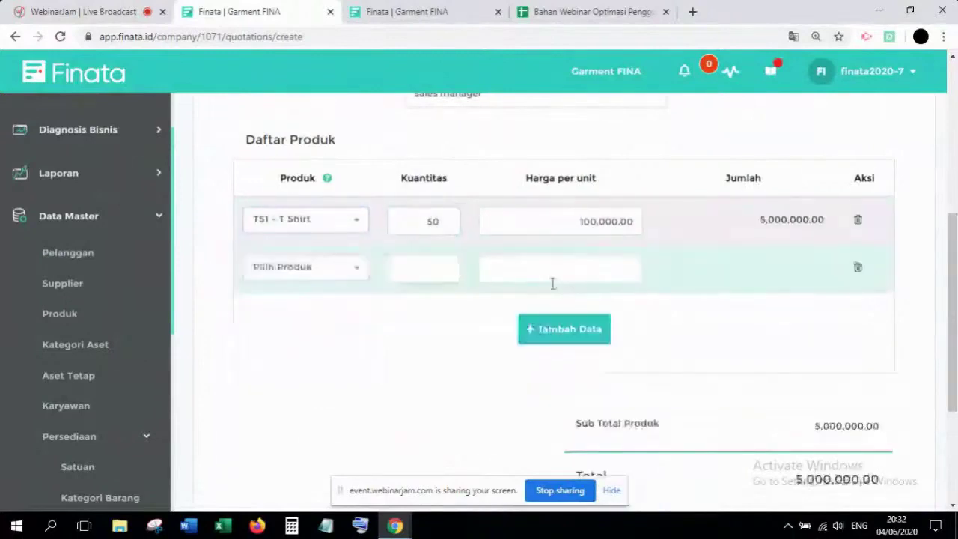
pyautogui.click(352, 276)
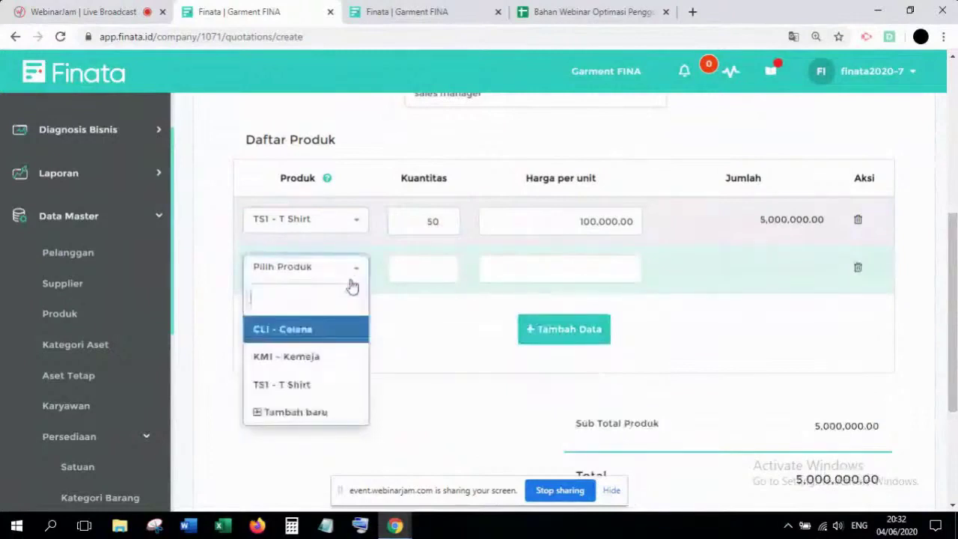
pyautogui.click(286, 356)
pyautogui.click(411, 271)
pyautogui.write('5')
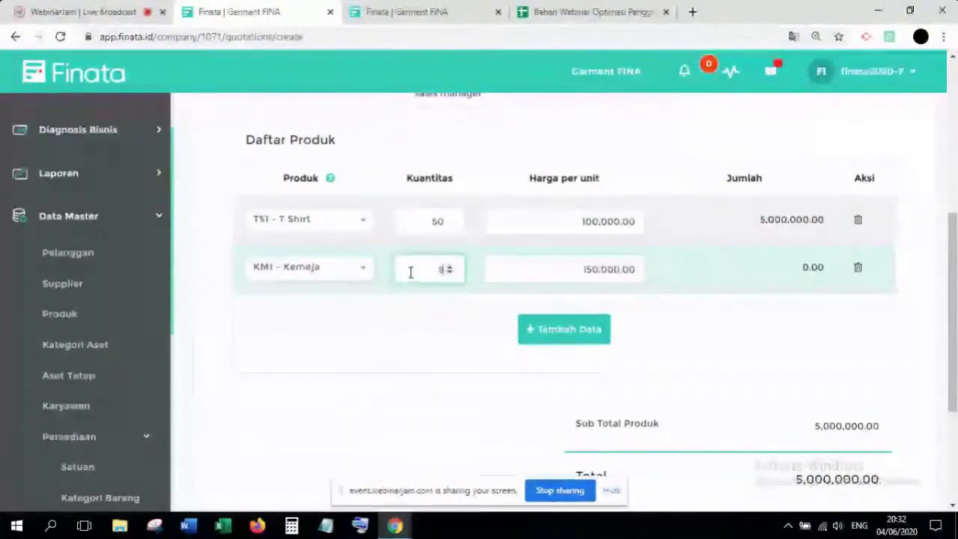
pyautogui.write('0')
pyautogui.click(419, 330)
# Add a third product line for CL1 - Celana with a quantity of 50 and create the quotation
pyautogui.click(544, 330)
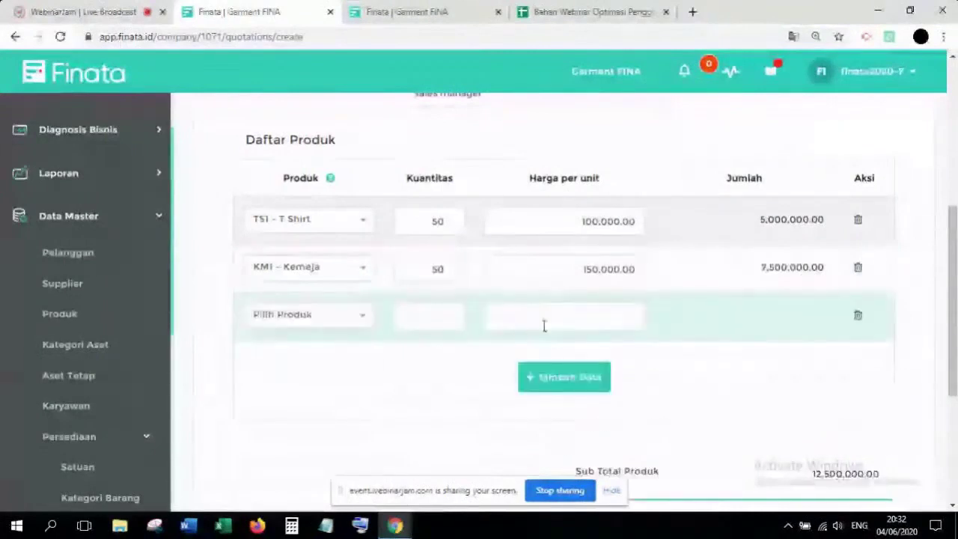
pyautogui.click(352, 318)
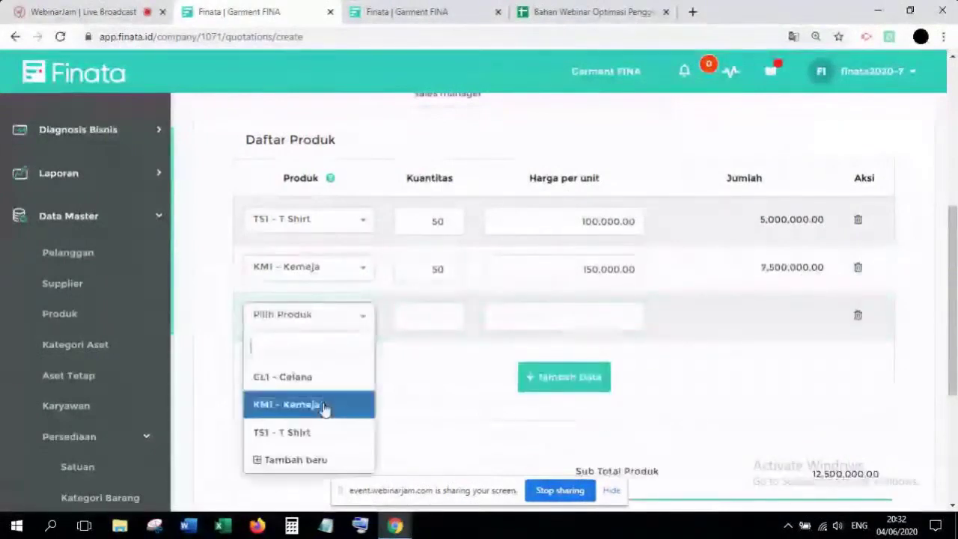
pyautogui.click(283, 377)
pyautogui.click(424, 321)
pyautogui.write('50')
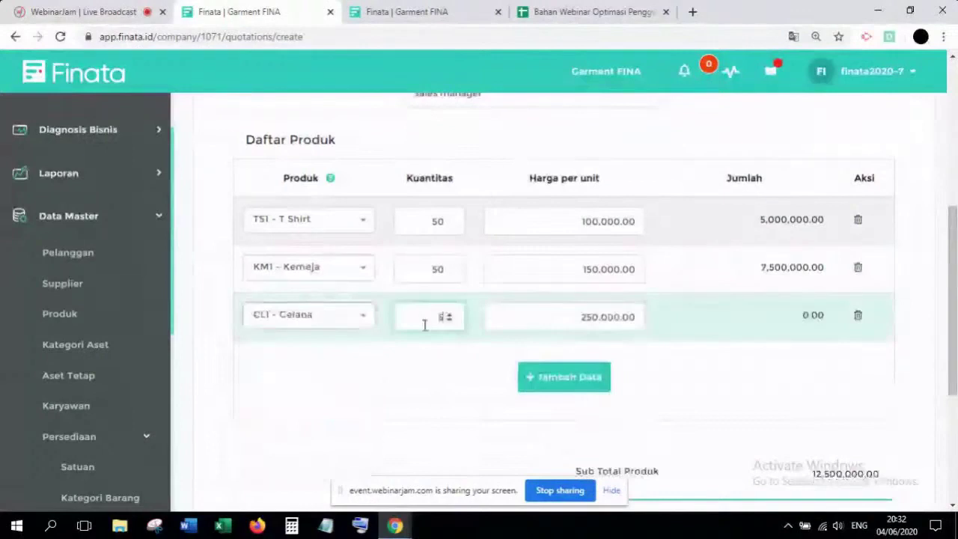
pyautogui.scroll(-2, 716, 387)
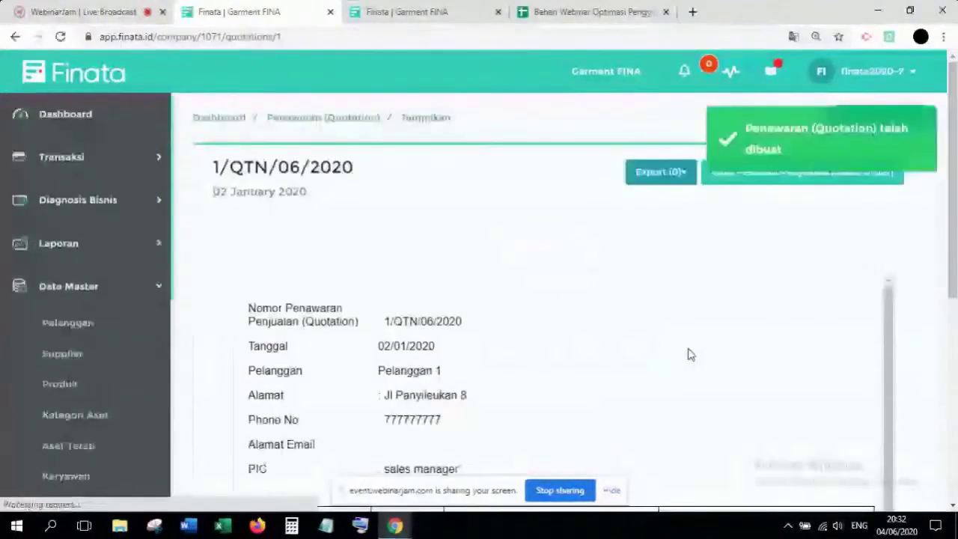
# Review the created quotation, export it as a PDF, and check the exported document before closing it
pyautogui.scroll(-2, 877, 242)
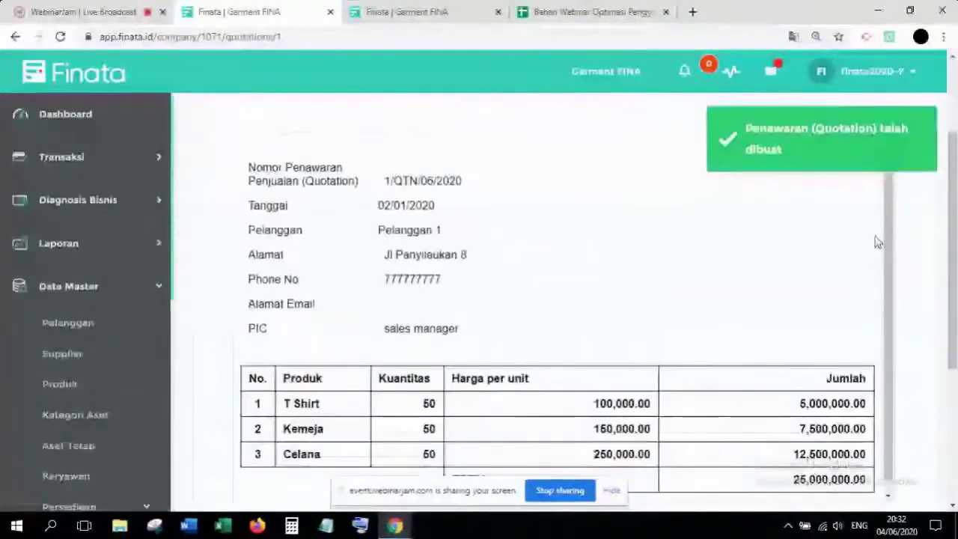
pyautogui.scroll(-1, 874, 240)
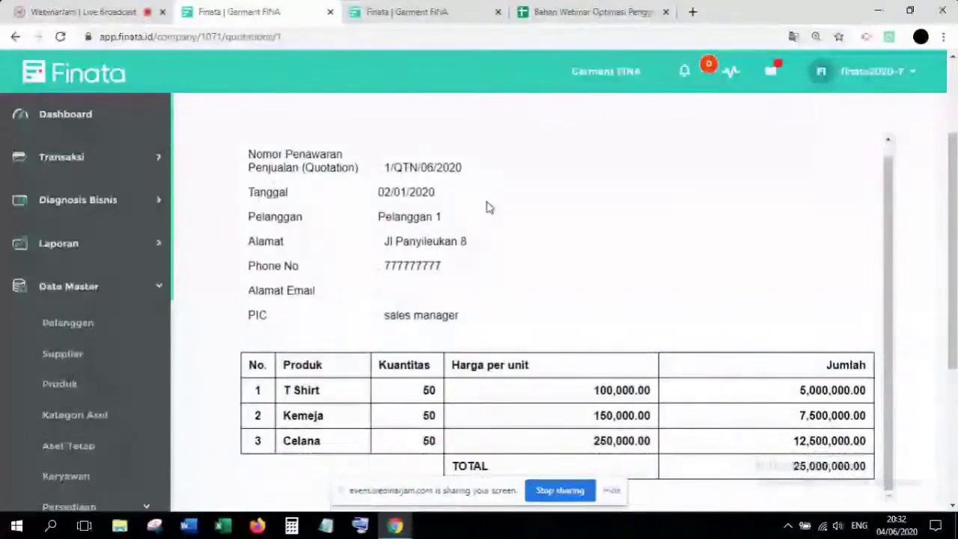
pyautogui.scroll(-1, 937, 237)
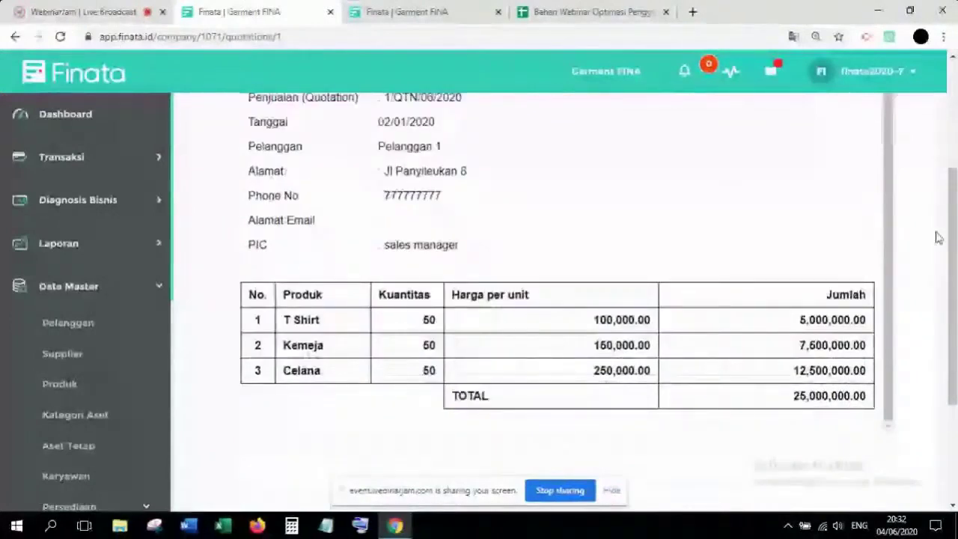
pyautogui.scroll(3, 636, 240)
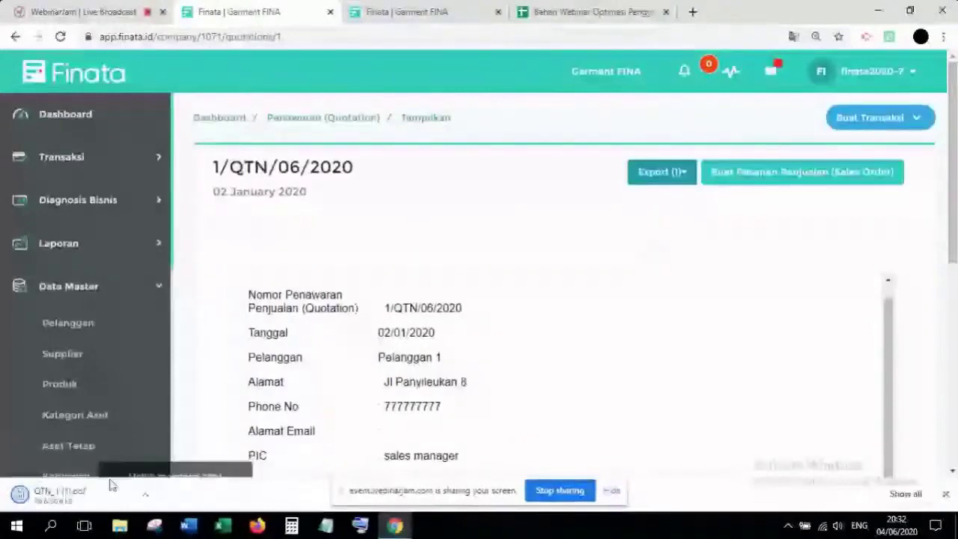
pyautogui.click(60, 492)
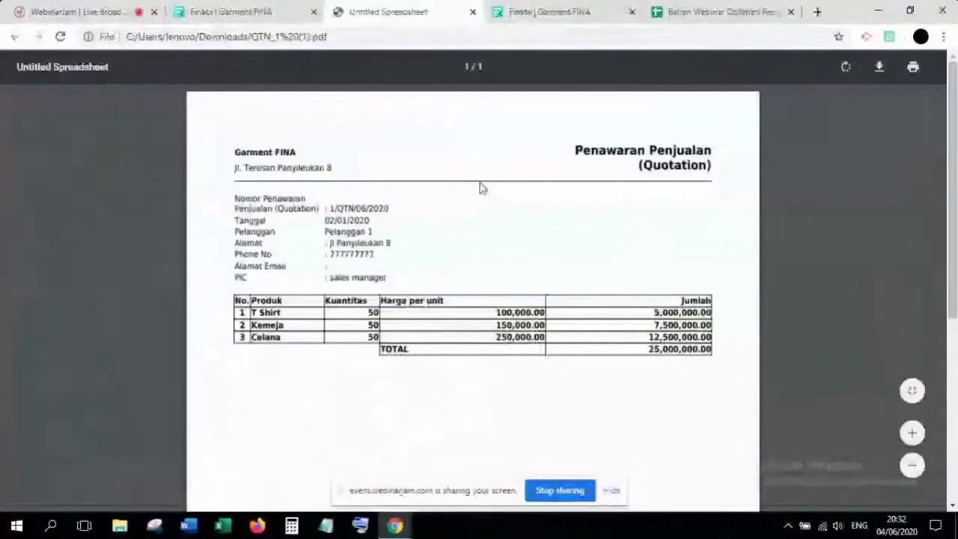
pyautogui.hotkey('ctrl', 'shift', 'Tab')
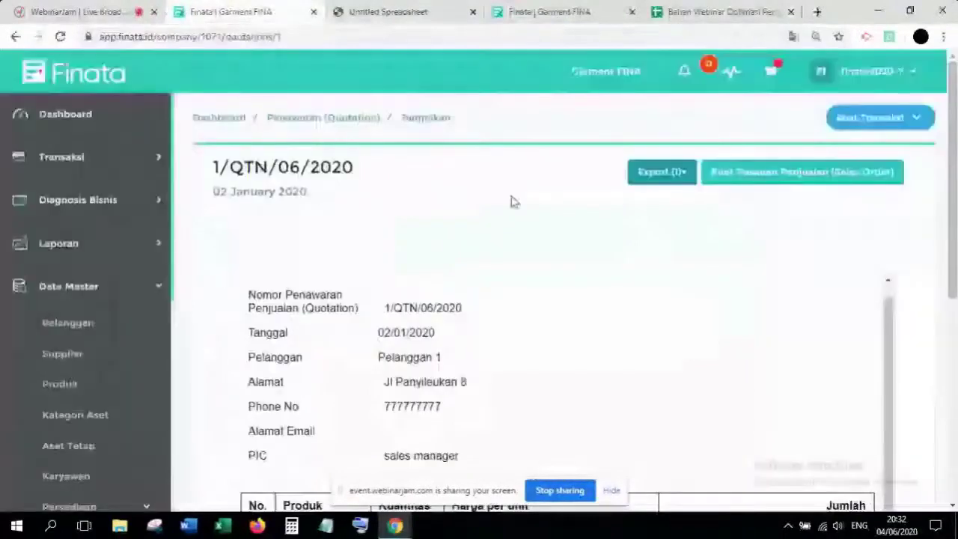
pyautogui.click(472, 12)
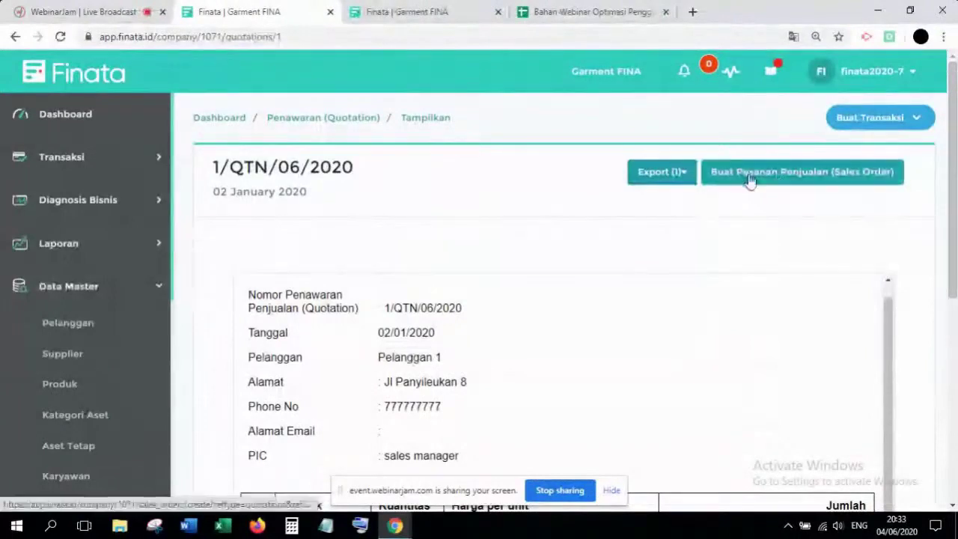
# Find Pelanggan 1's quotation in the Penawaran Penjualan list and reopen its detail view
pyautogui.click(355, 121)
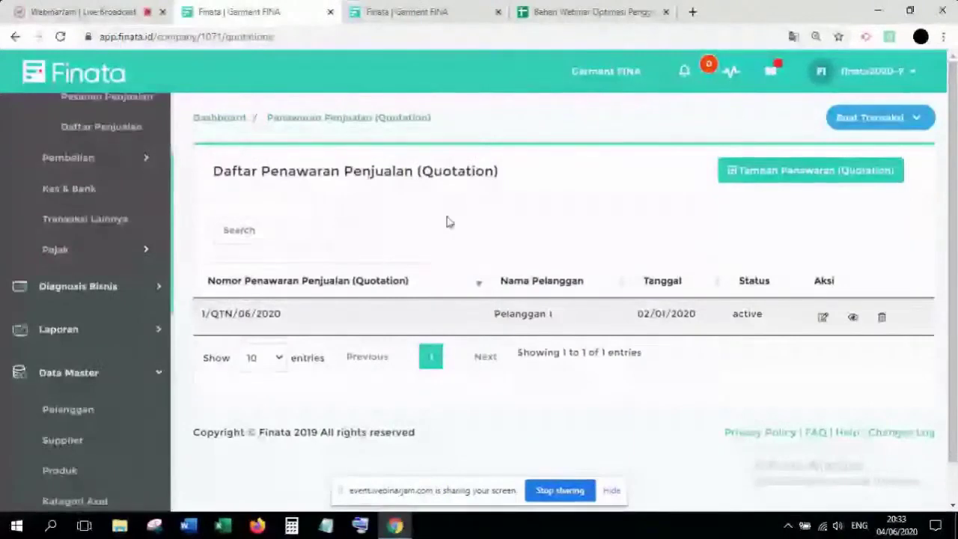
pyautogui.tripleClick(222, 327)
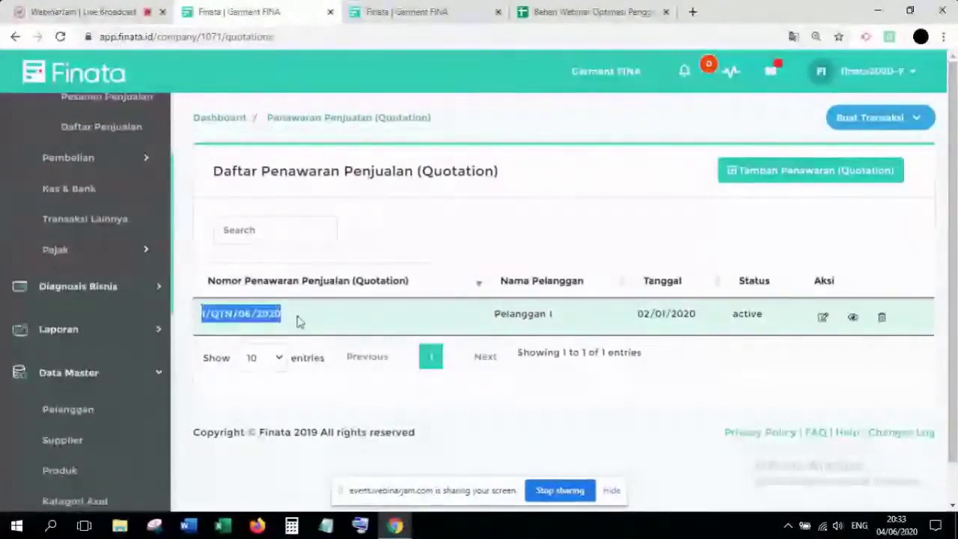
pyautogui.click(789, 209)
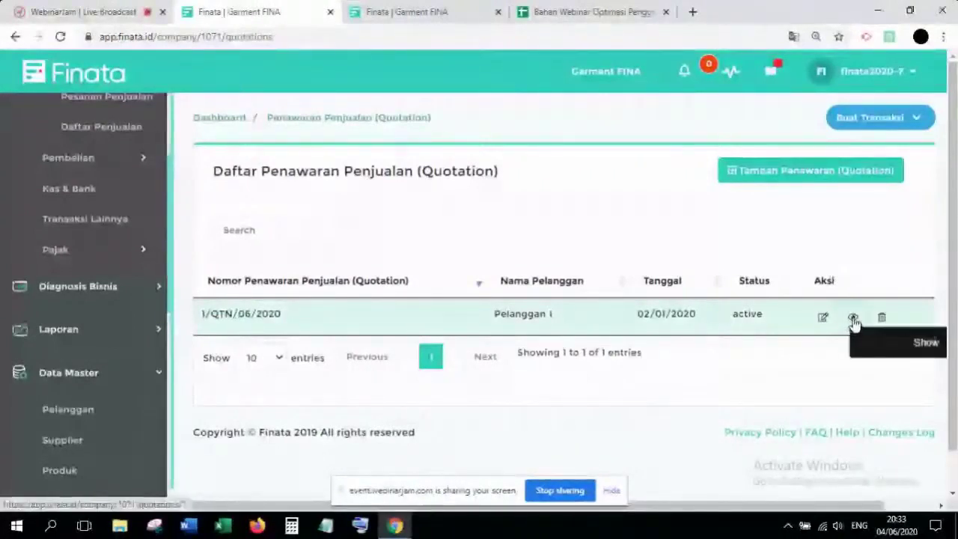
pyautogui.click(853, 318)
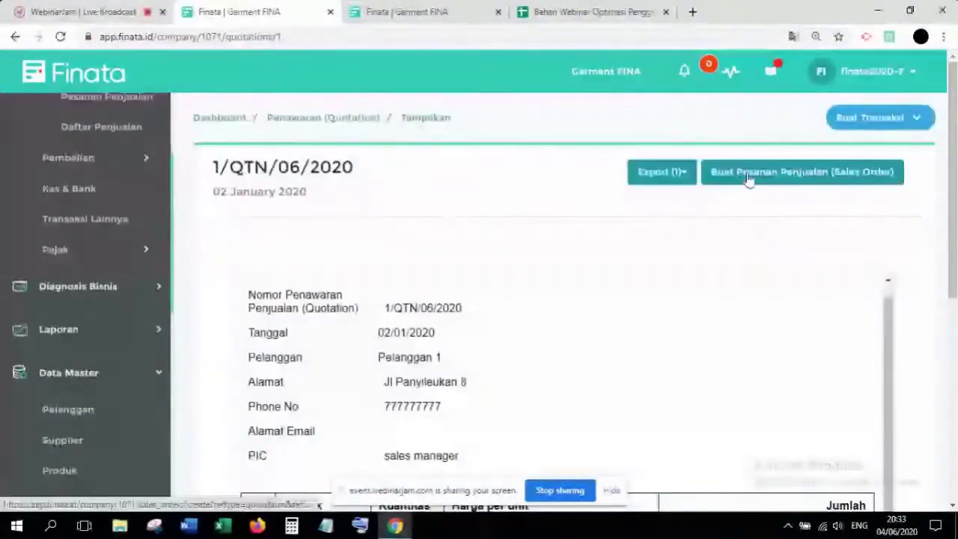
# Create a sales order from quotation 1/QTN/06/2020 and set its date to 03/01/2020
pyautogui.click(748, 180)
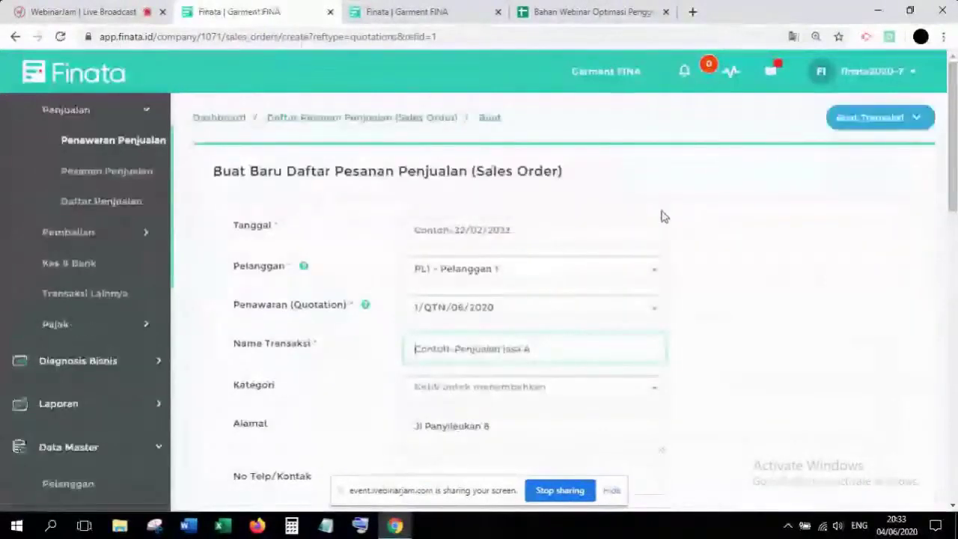
pyautogui.click(432, 214)
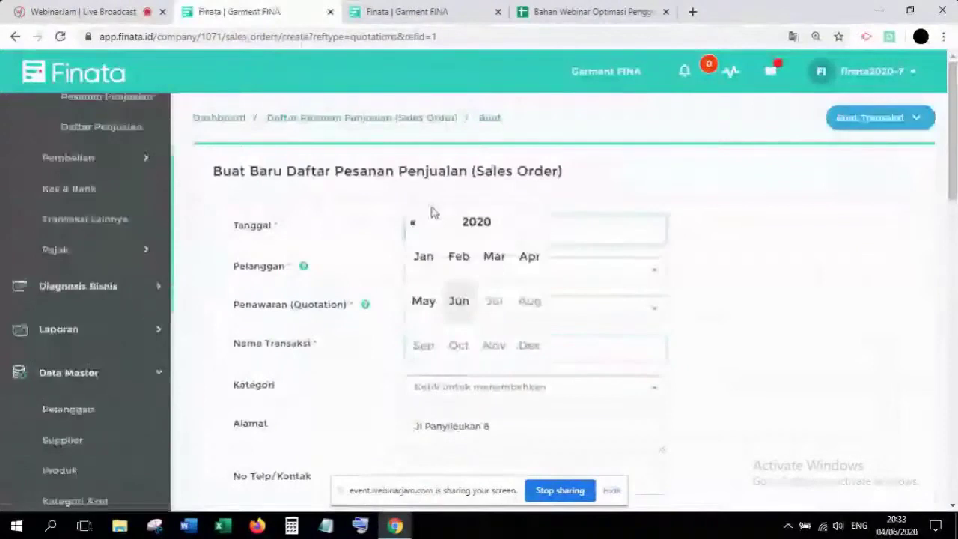
pyautogui.click(424, 256)
pyautogui.click(520, 268)
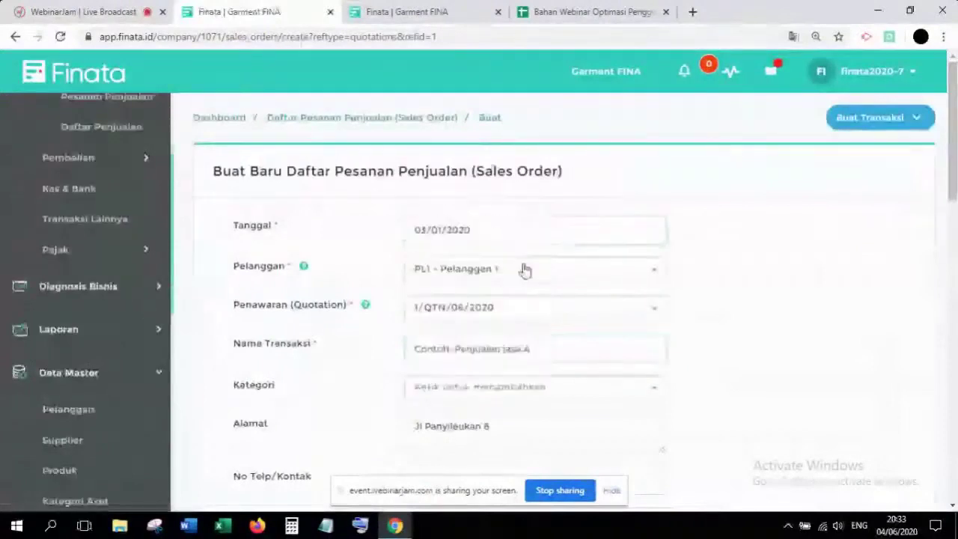
# Name the sales order transaction "Penjualan Pakaian", leaving the category empty
pyautogui.scroll(-1, 598, 288)
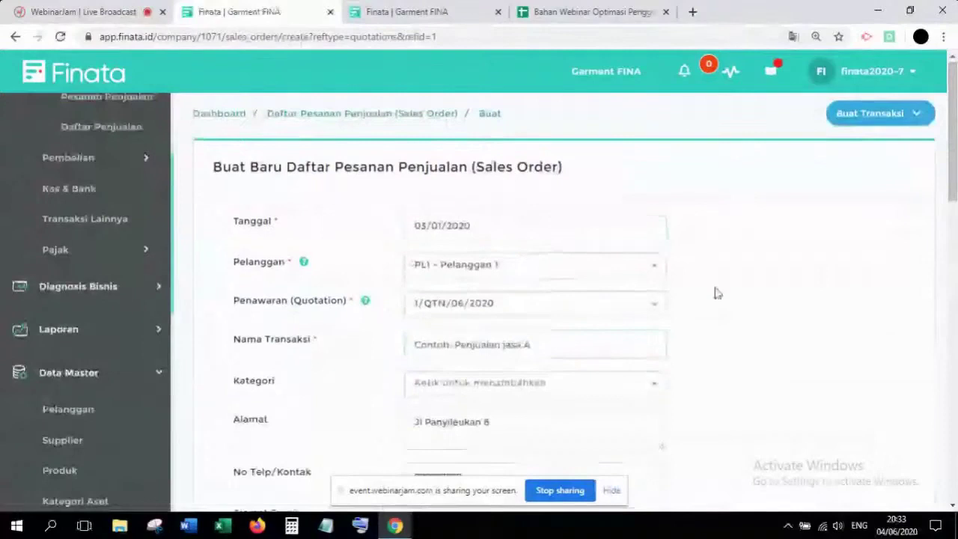
pyautogui.scroll(-1, 714, 293)
pyautogui.click(563, 274)
pyautogui.write('Penj')
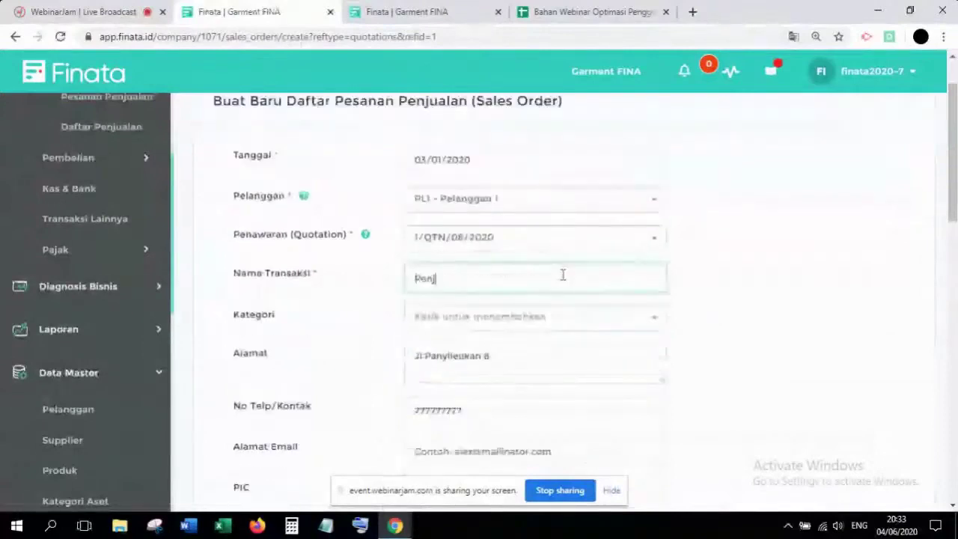
pyautogui.write('ualan Pakaian')
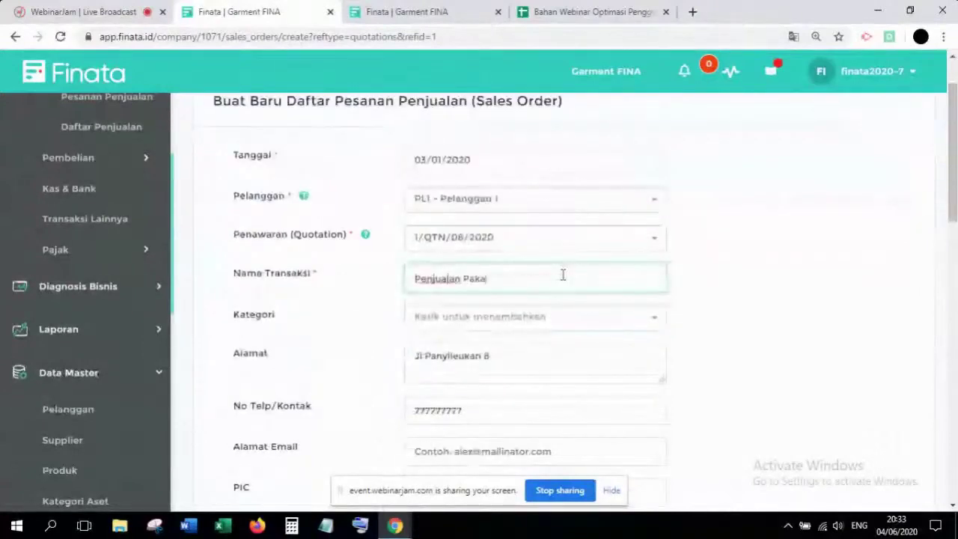
pyautogui.click(754, 305)
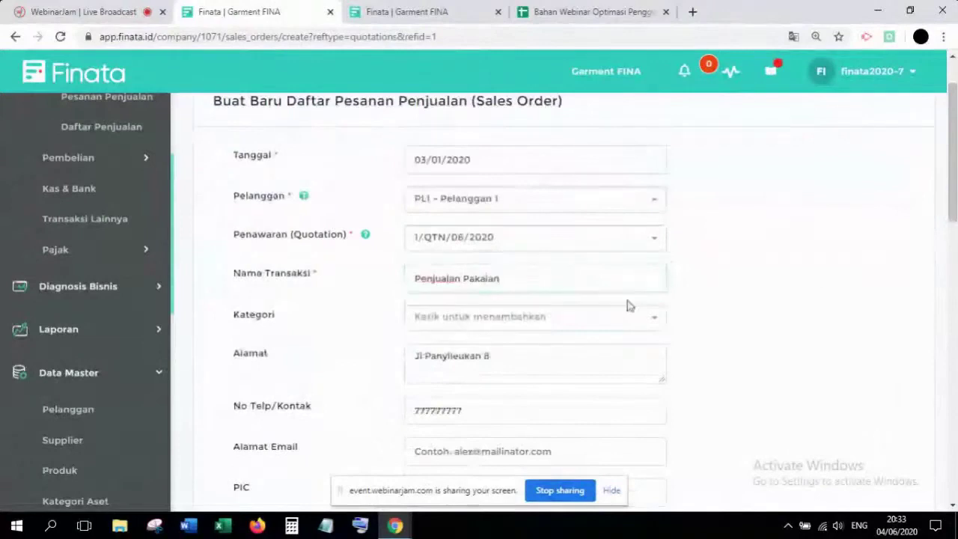
pyautogui.click(416, 316)
pyautogui.click(384, 319)
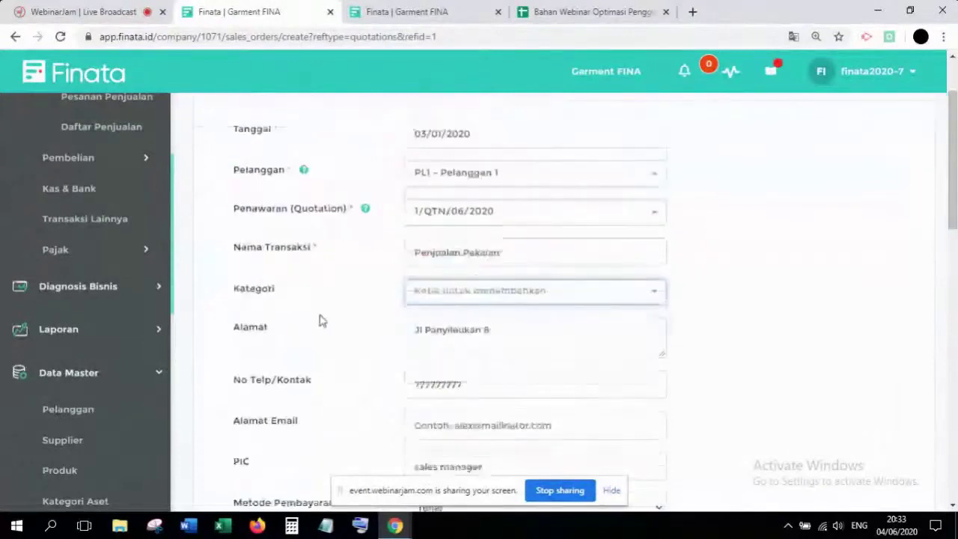
# Set the sales order's payment method to Tempo
pyautogui.scroll(-2, 421, 187)
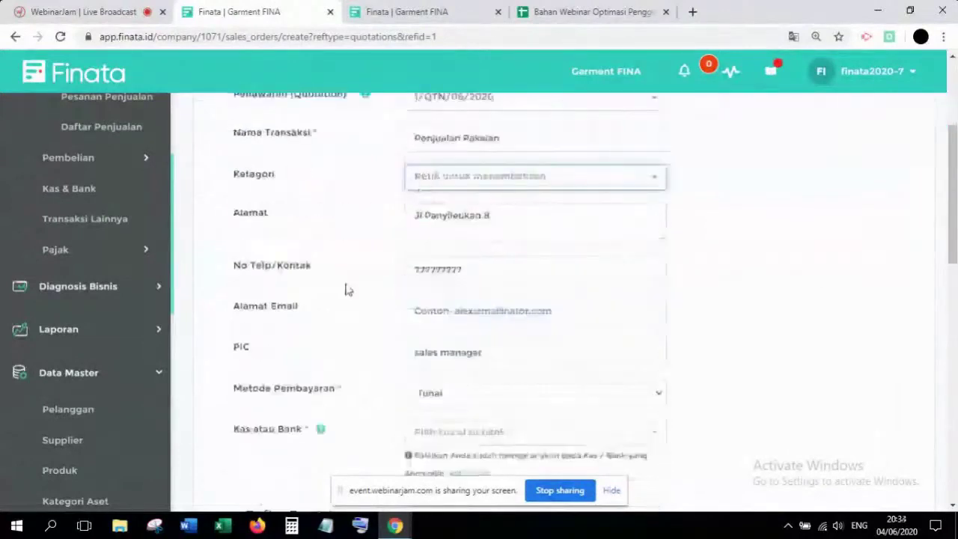
pyautogui.scroll(-1, 360, 299)
pyautogui.scroll(-2, 360, 299)
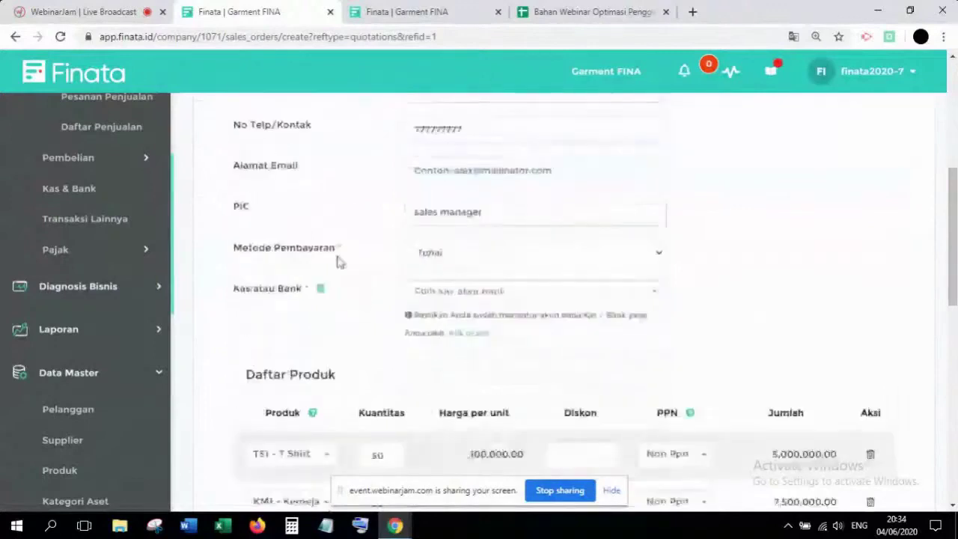
pyautogui.click(458, 258)
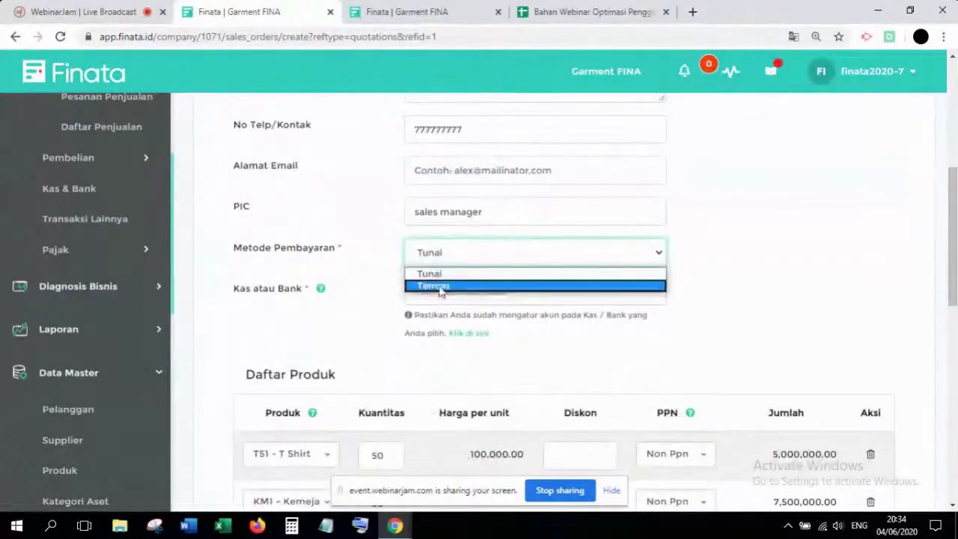
pyautogui.click(440, 286)
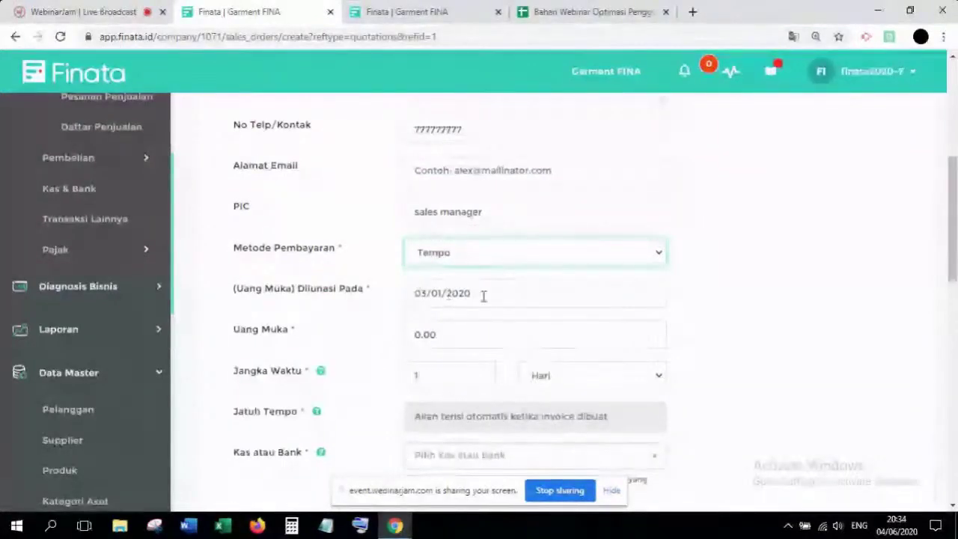
# Enter a down payment (Uang Muka) of 5,000,000 for the sales order
pyautogui.scroll(-1, 374, 316)
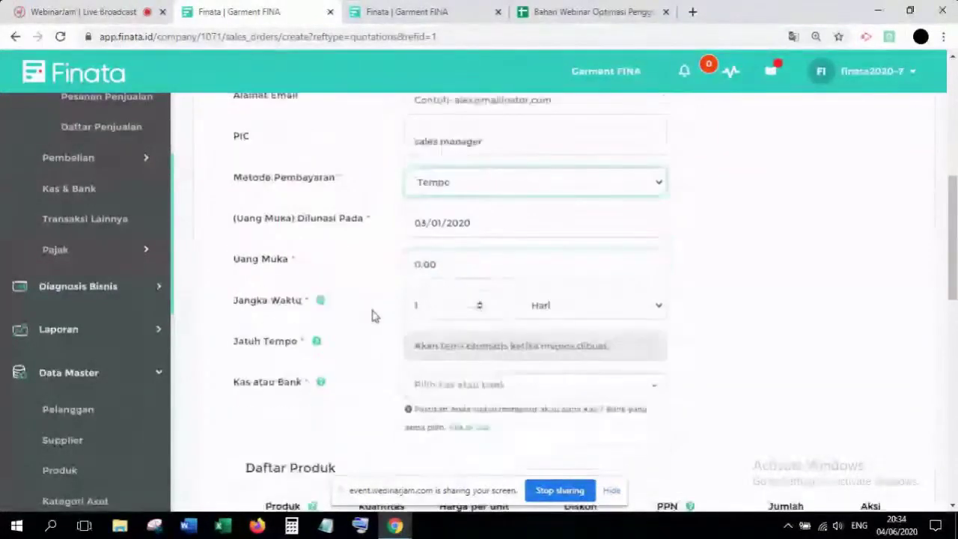
pyautogui.click(484, 265)
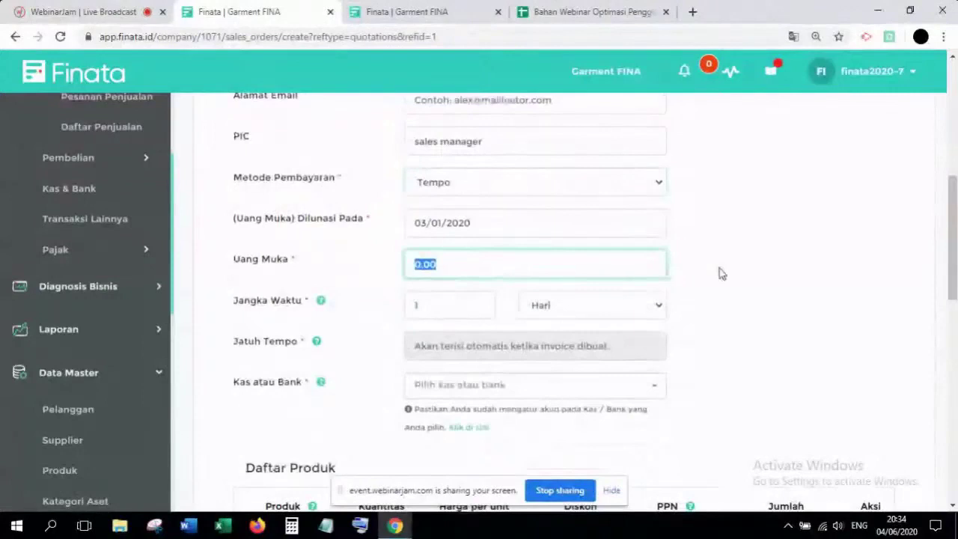
pyautogui.write('5000000')
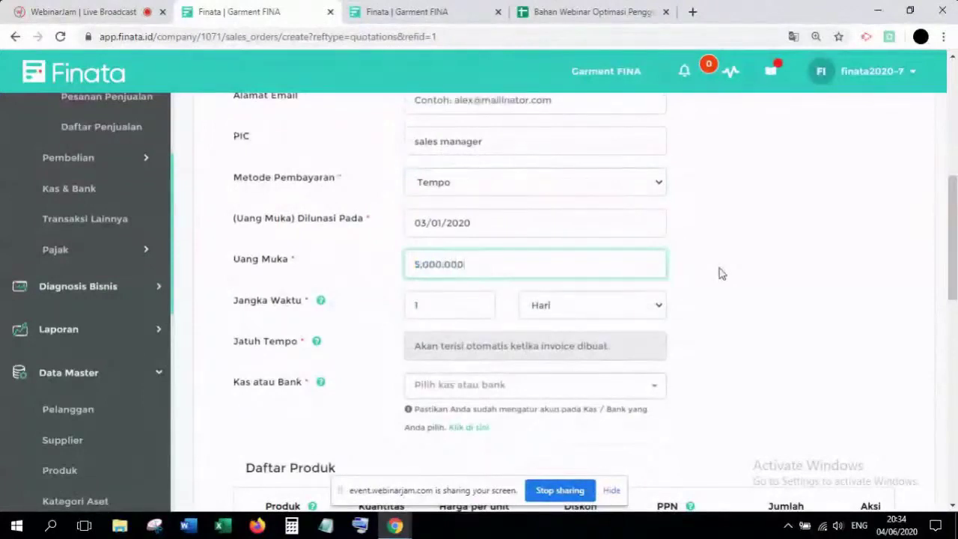
pyautogui.click(718, 273)
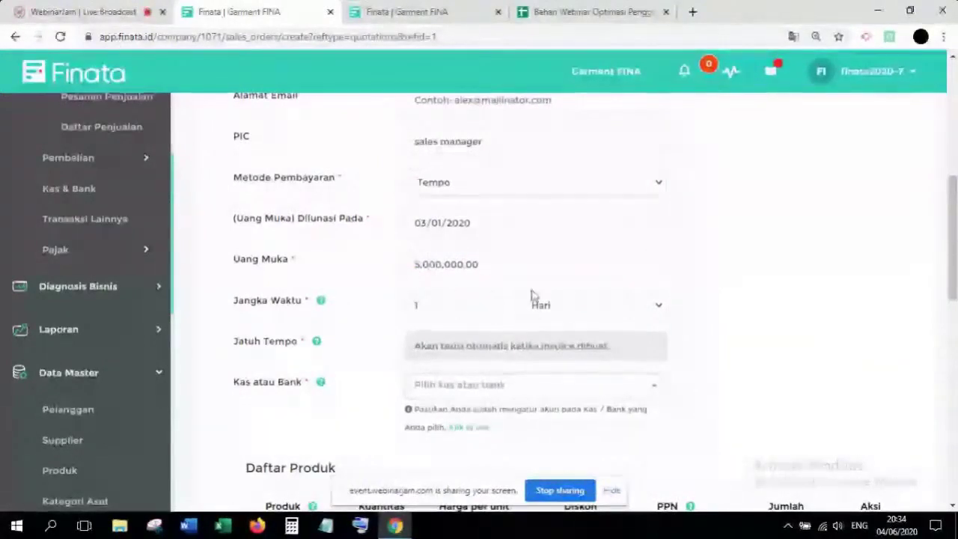
# Set the payment term (Jangka Waktu) to 2 Minggu
pyautogui.click(554, 304)
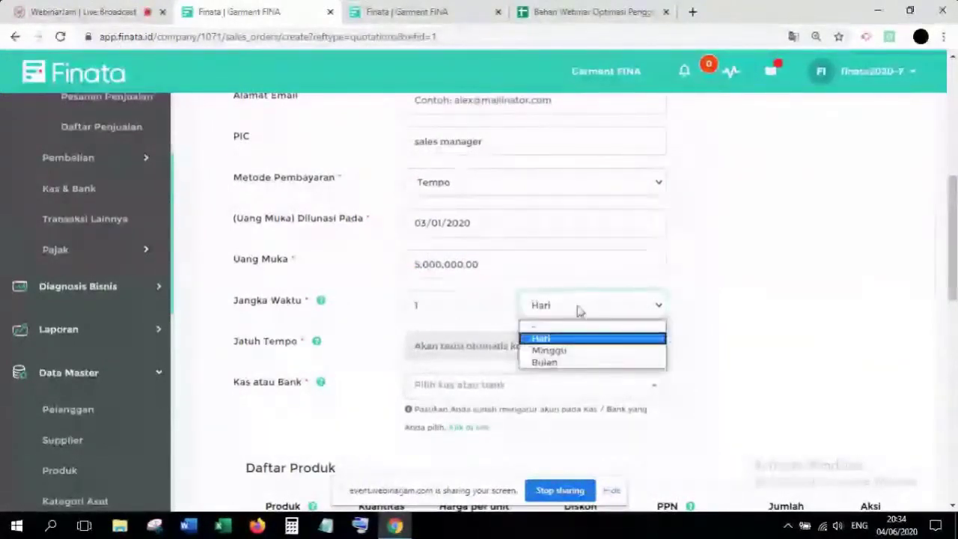
pyautogui.click(557, 350)
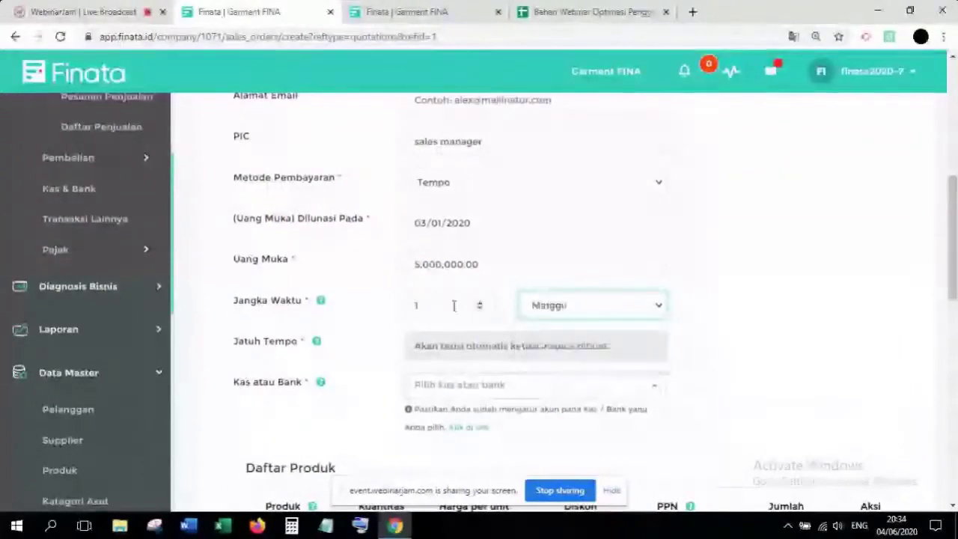
pyautogui.doubleClick(453, 305)
pyautogui.write('2')
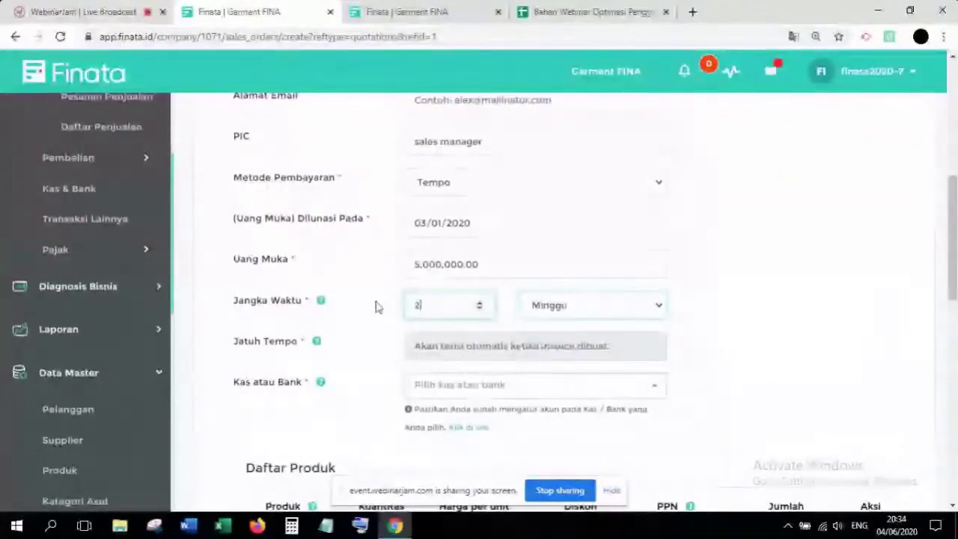
pyautogui.scroll(-1, 464, 286)
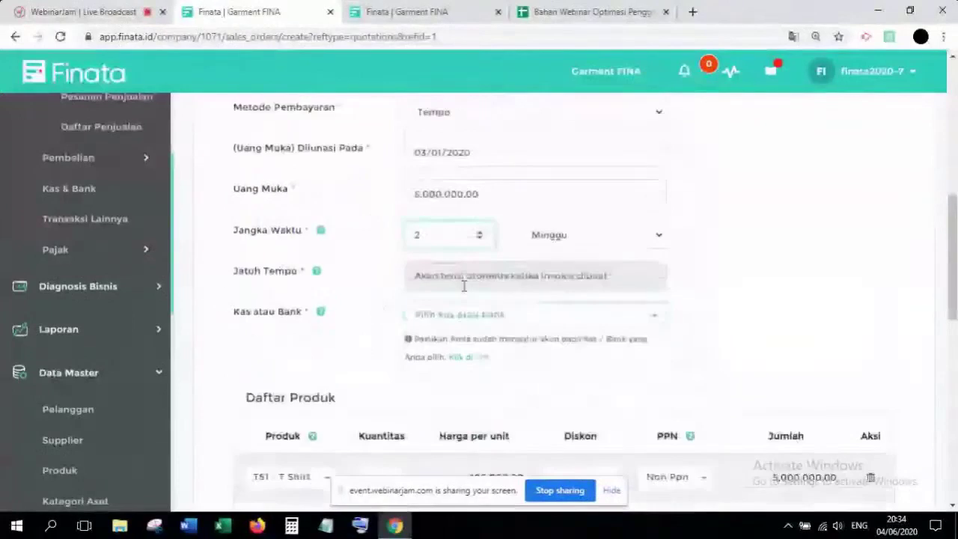
pyautogui.click(464, 286)
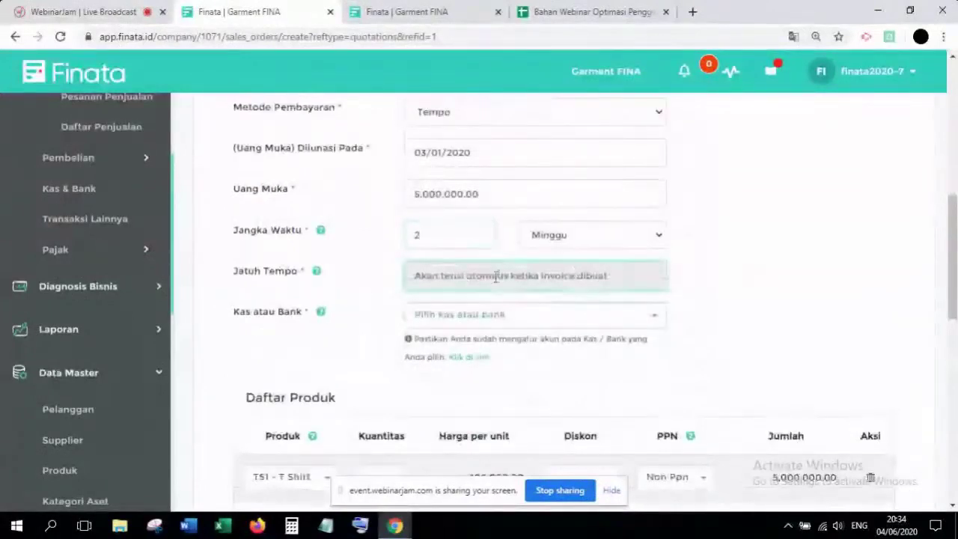
# Choose BANK OCBC as the cash or bank account for the sales order's down payment
pyautogui.click(457, 326)
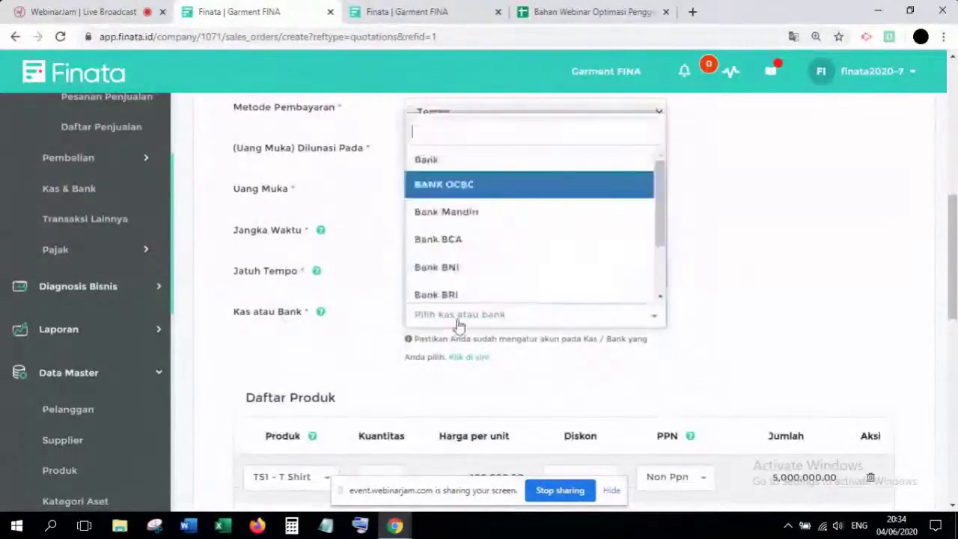
pyautogui.click(459, 323)
pyautogui.scroll(1, 459, 323)
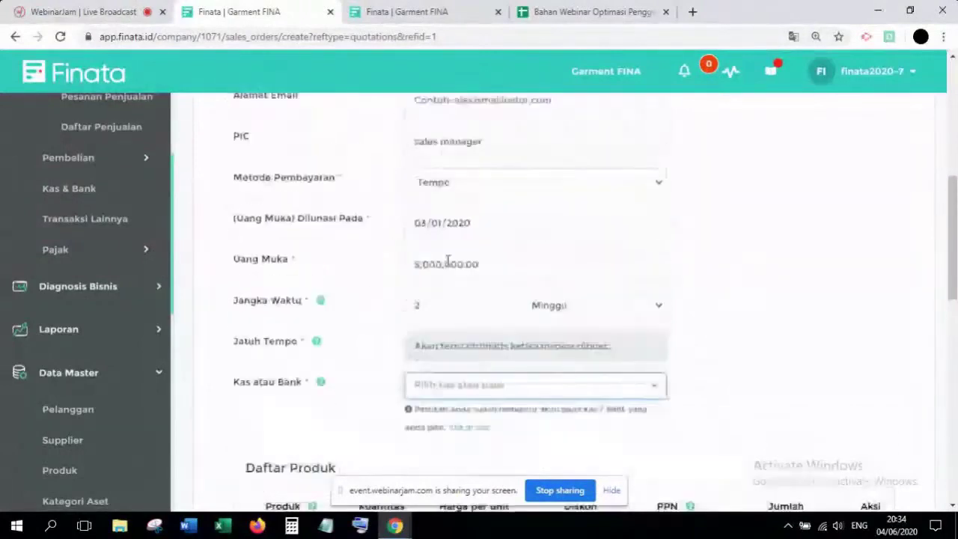
pyautogui.press('Down')
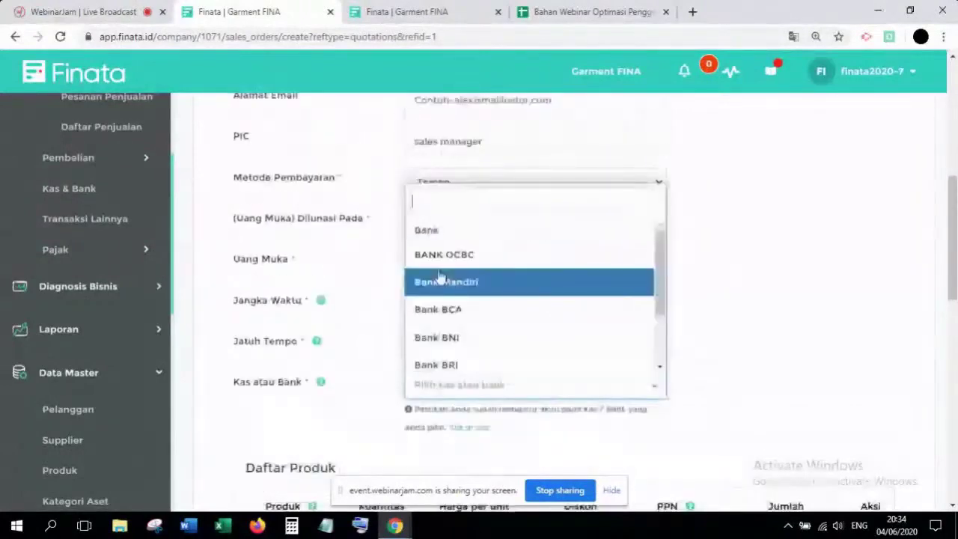
pyautogui.scroll(-1, 457, 336)
pyautogui.scroll(1, 460, 334)
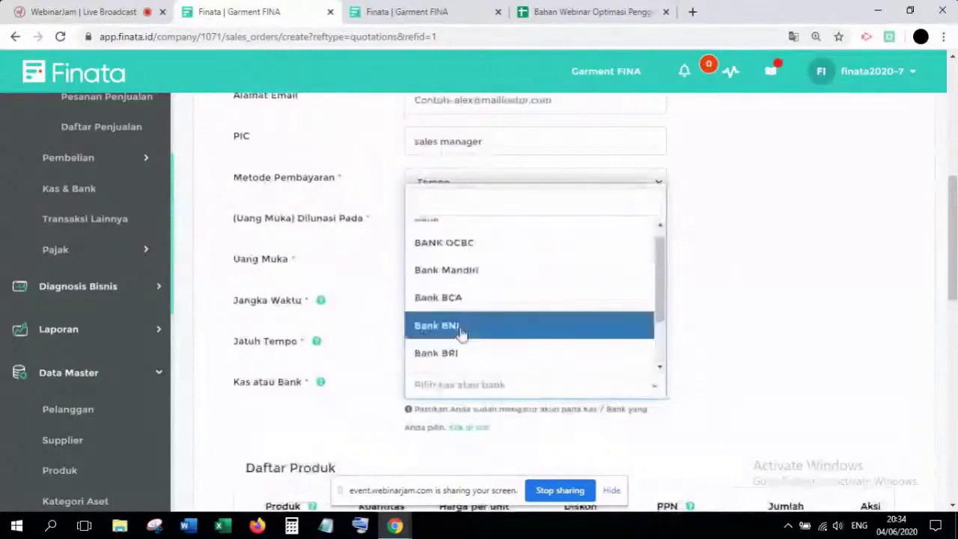
pyautogui.scroll(1, 458, 334)
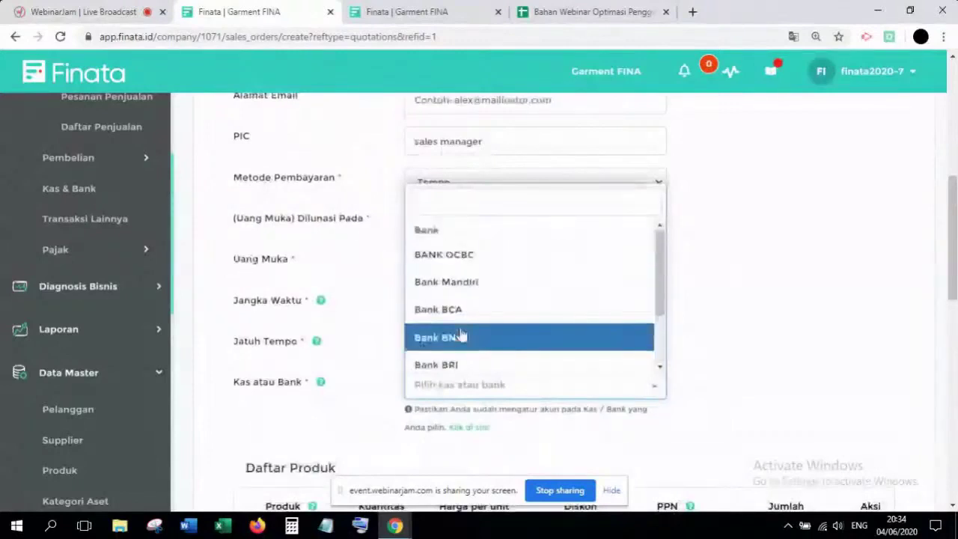
pyautogui.click(470, 262)
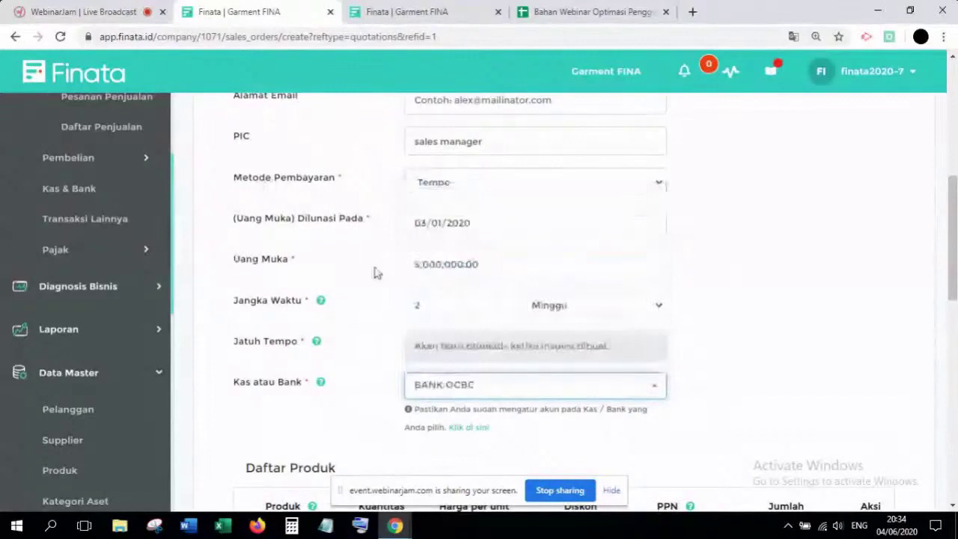
pyautogui.hotkey('shift', 'Tab')
pyautogui.hotkey('shift', 'Tab')
pyautogui.hotkey('shift', 'Tab')
pyautogui.click(365, 272)
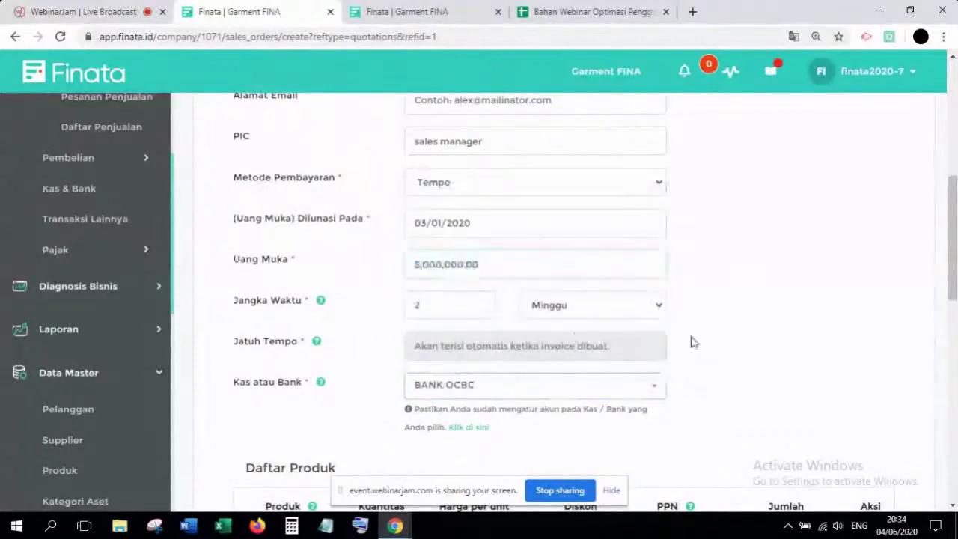
# Give the T Shirt line in the product list a discount of 100,000 and set its PPN option to Non Ppn
pyautogui.scroll(-4, 692, 342)
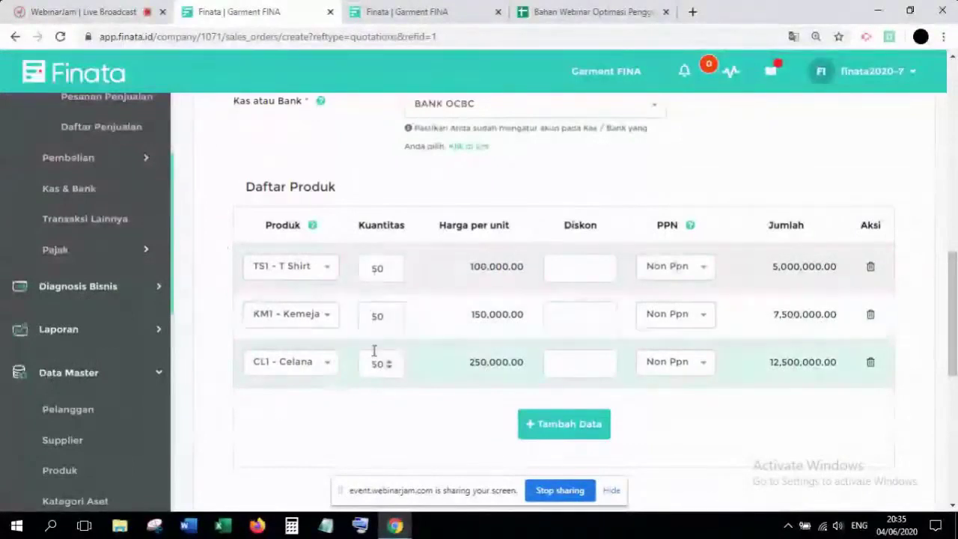
pyautogui.click(369, 269)
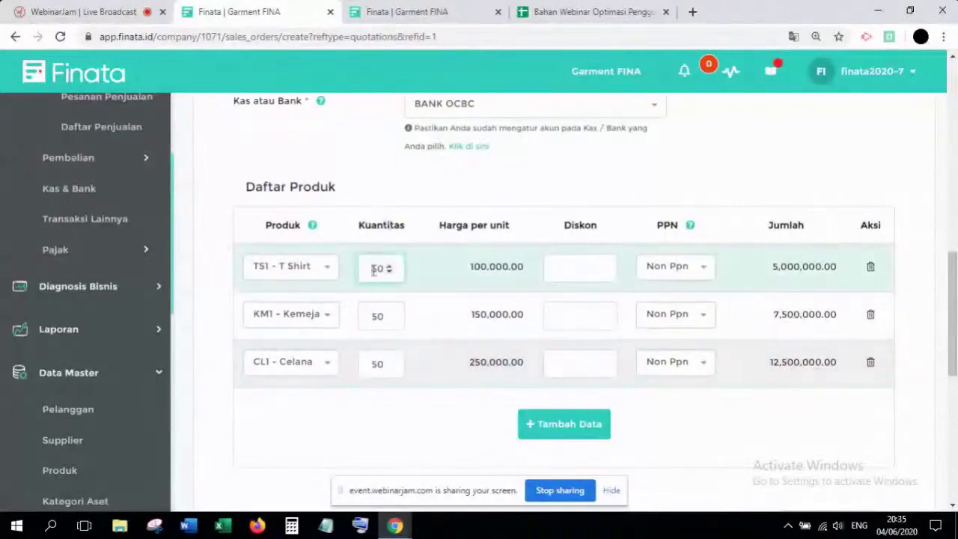
pyautogui.moveTo(438, 269); pyautogui.dragTo(522, 288)
pyautogui.click(569, 270)
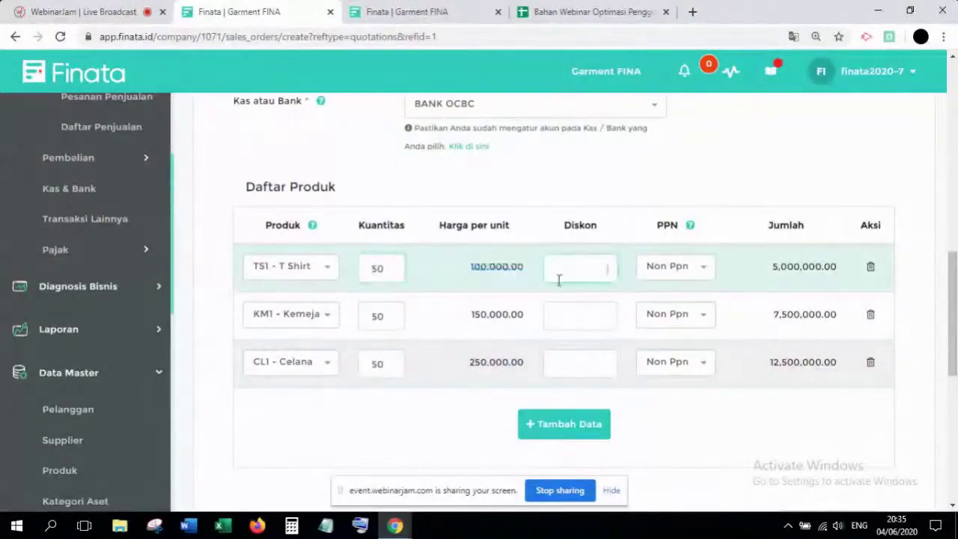
pyautogui.write('100,000')
pyautogui.click(684, 276)
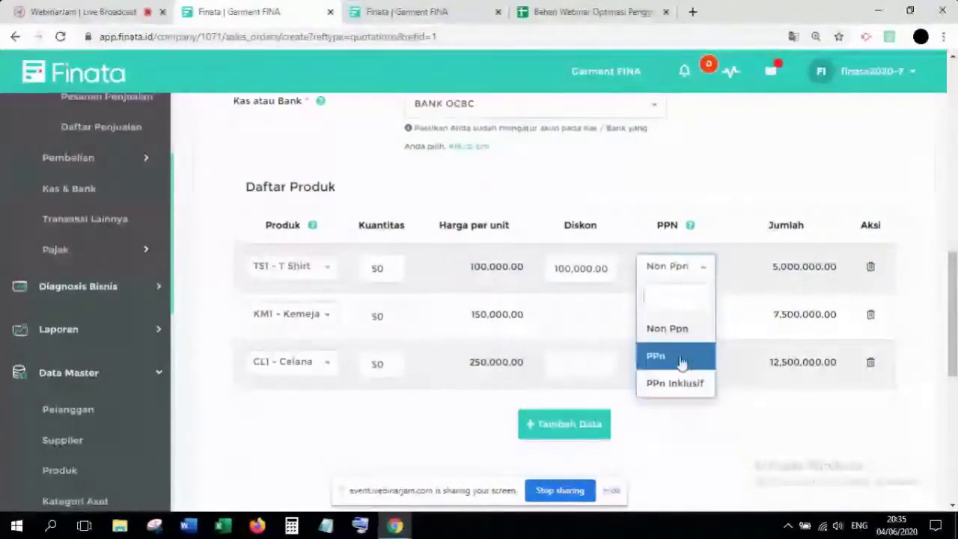
pyautogui.click(680, 330)
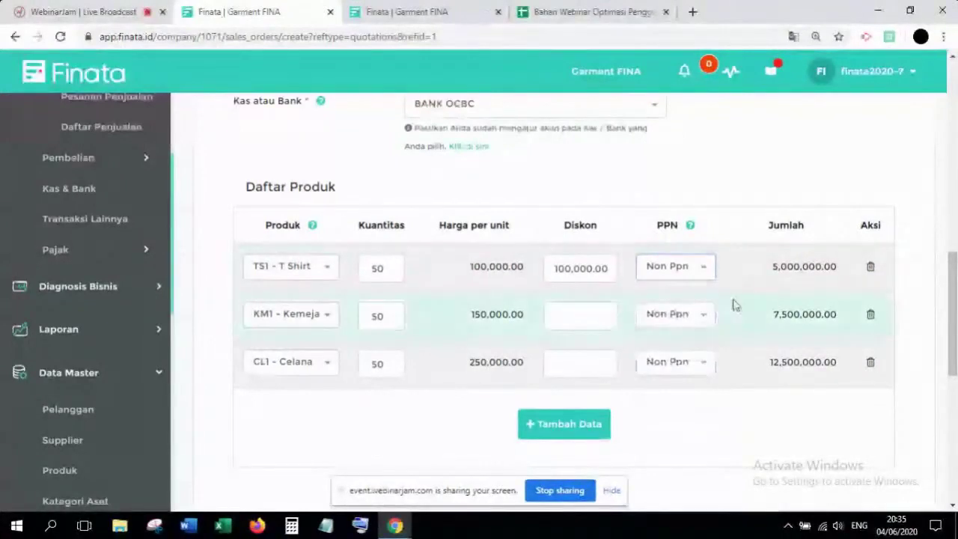
# Review the sales order's product lines, shipping cost (Biaya Pengiriman) field, subtotals and total
pyautogui.scroll(-2, 737, 352)
pyautogui.scroll(1, 730, 348)
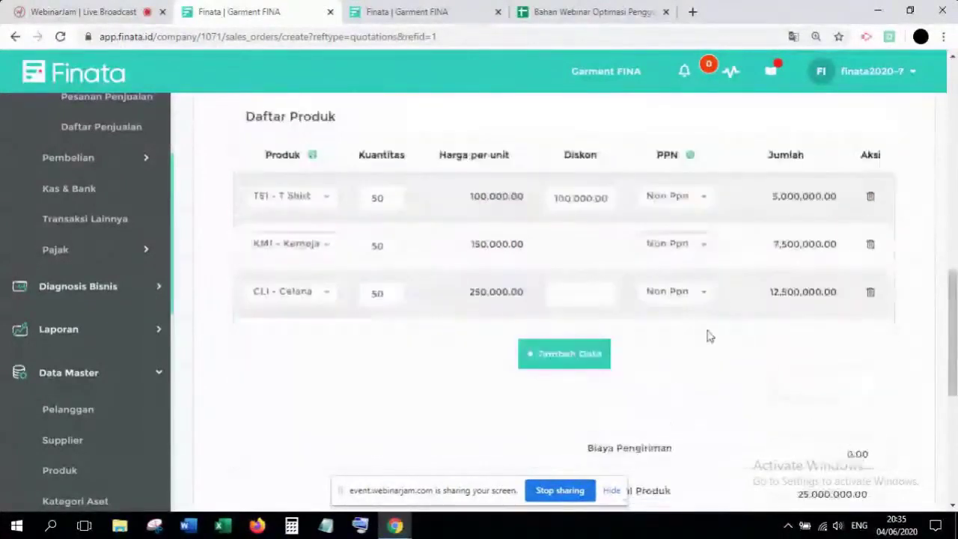
pyautogui.scroll(-1, 691, 370)
pyautogui.scroll(-2, 691, 368)
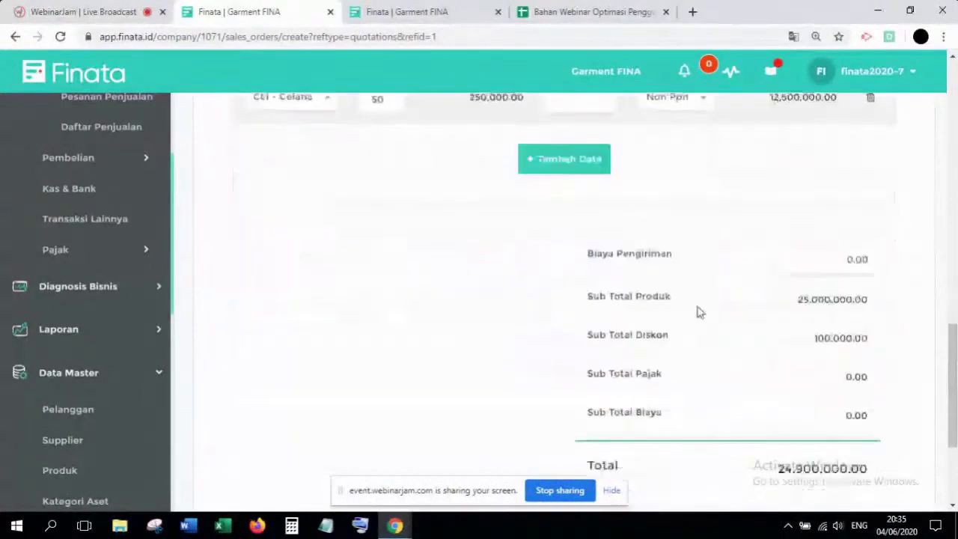
pyautogui.moveTo(587, 241); pyautogui.dragTo(680, 238)
pyautogui.click(683, 239)
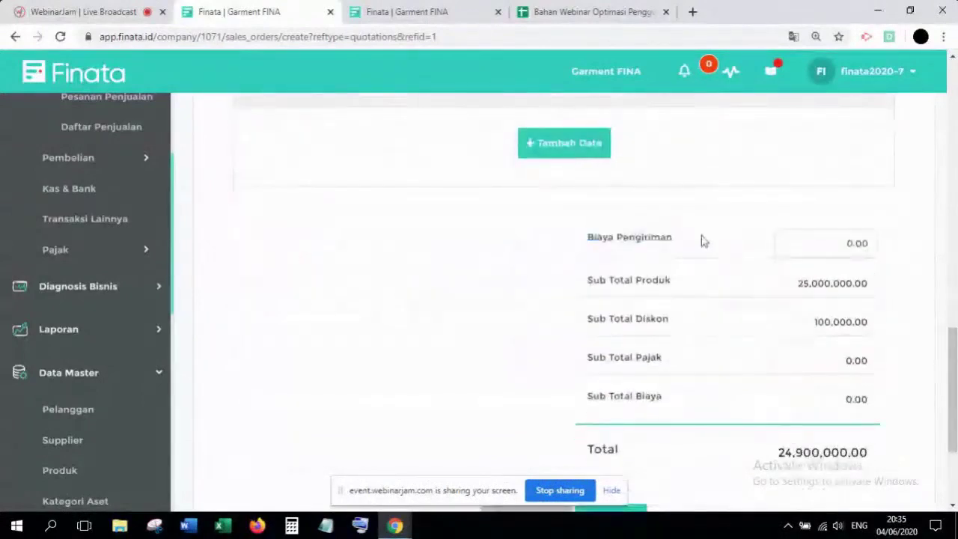
pyautogui.scroll(-1, 730, 259)
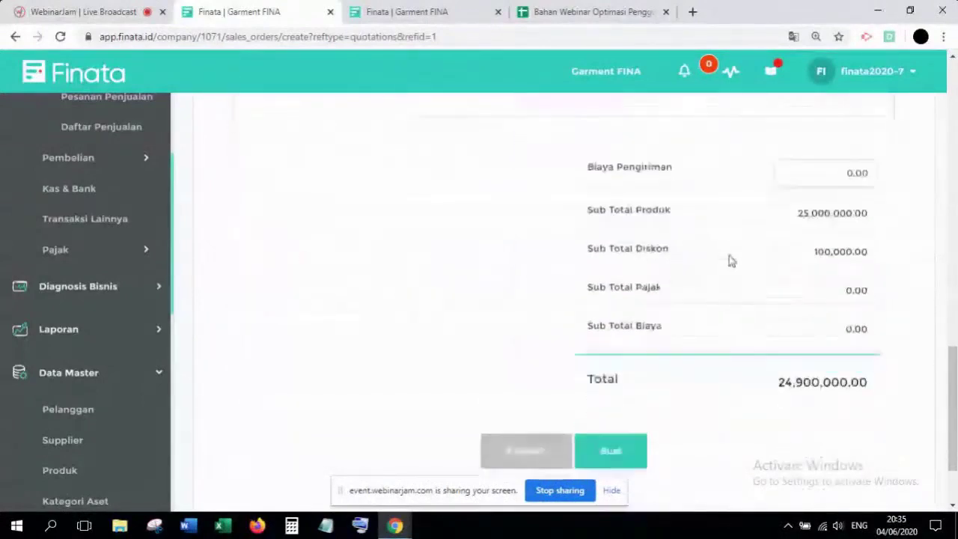
pyautogui.click(802, 173)
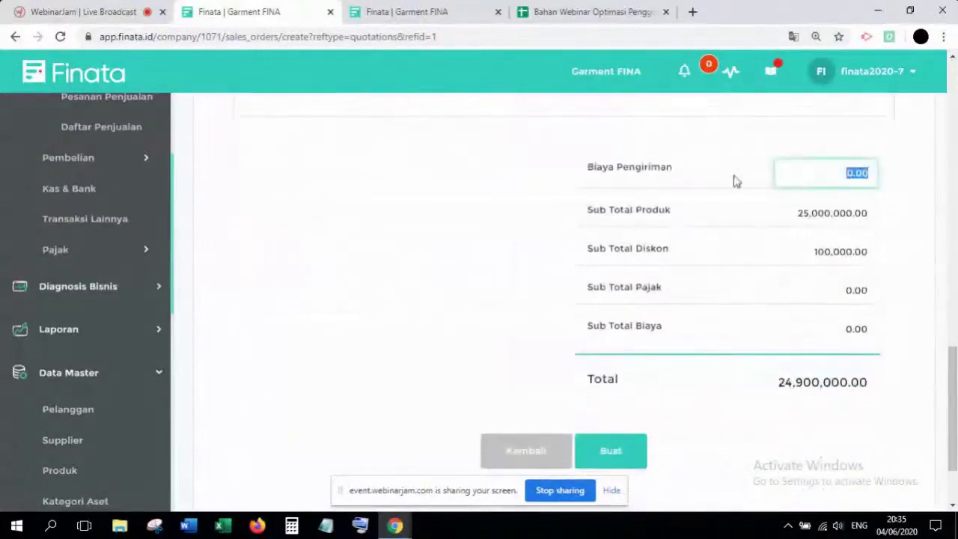
pyautogui.click(722, 233)
pyautogui.scroll(3, 725, 361)
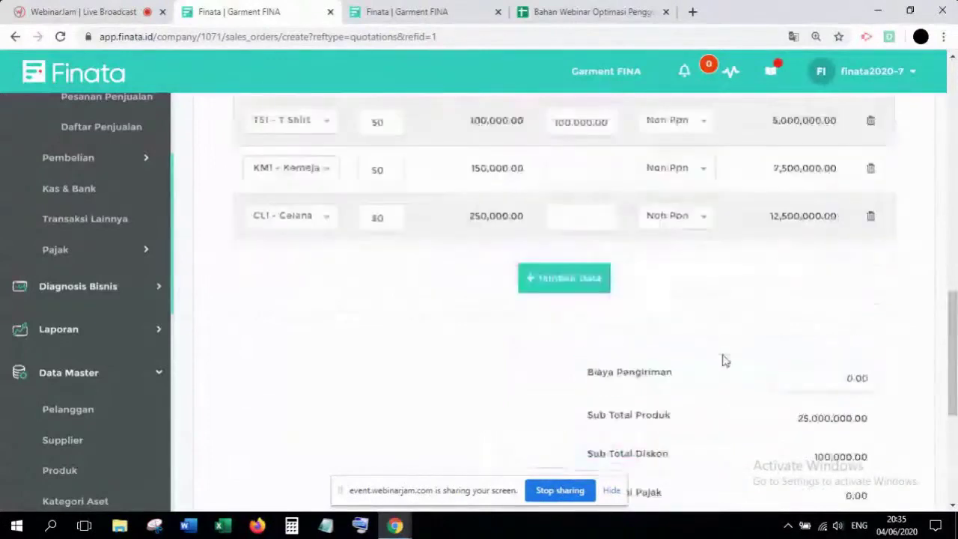
# Create the sales order with the entered products, discount and down payment
pyautogui.scroll(-1, 730, 339)
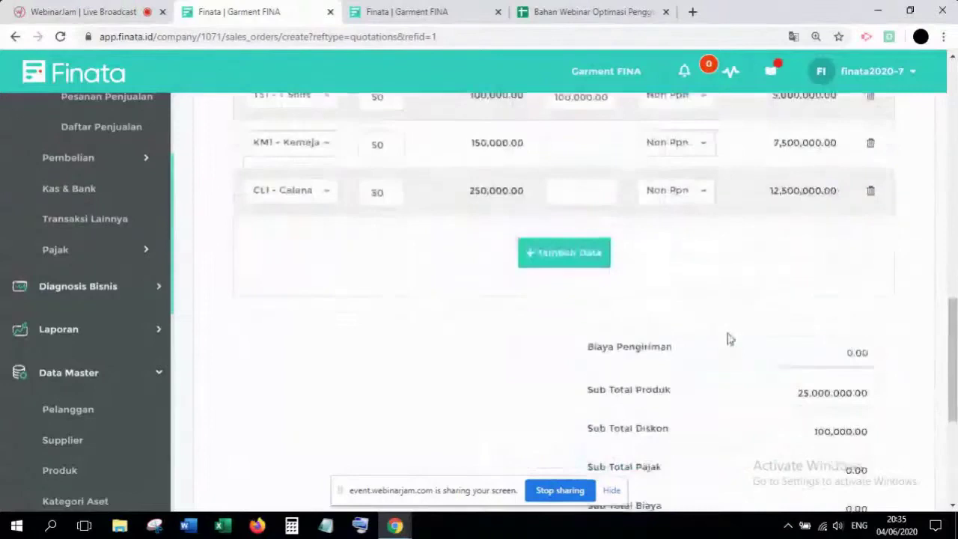
pyautogui.scroll(-4, 730, 339)
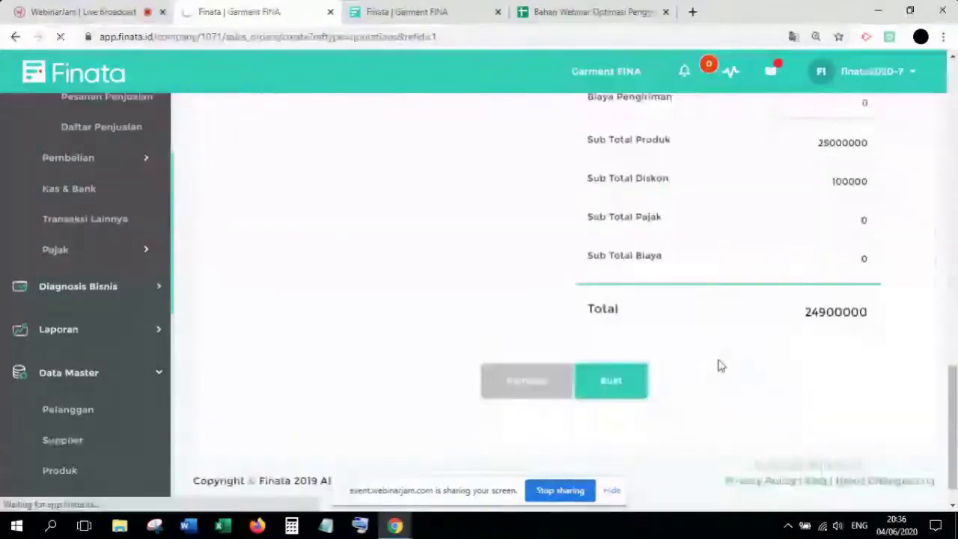
pyautogui.press('Return')
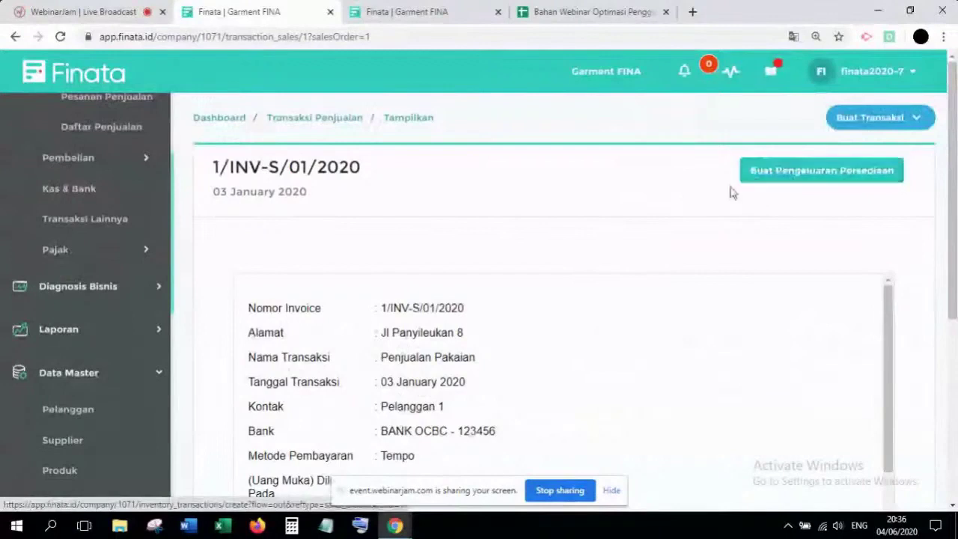
# Start an inventory release (Pengeluaran Persediaan) for the sales order, dated 03/06/2020, from the Toko warehouse
pyautogui.click(781, 172)
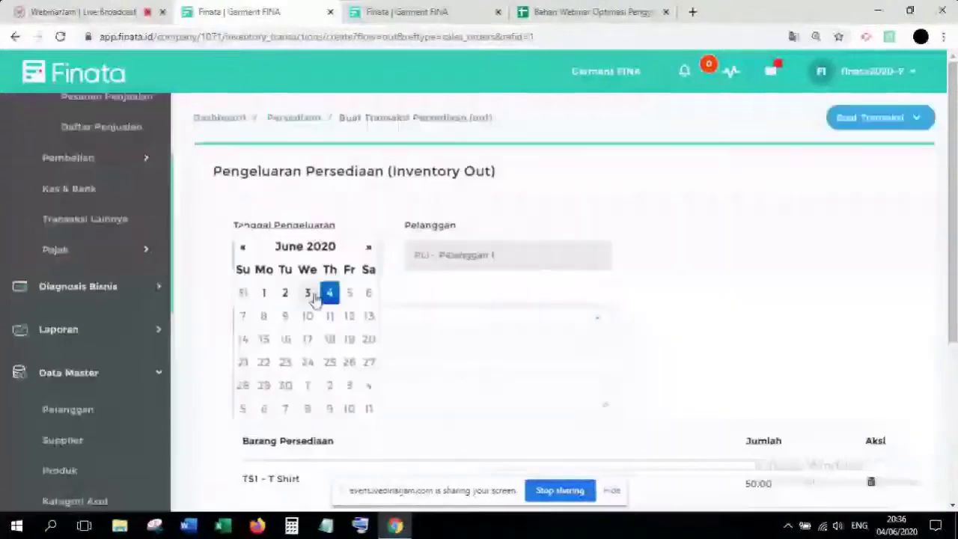
pyautogui.click(310, 295)
pyautogui.scroll(-1, 376, 254)
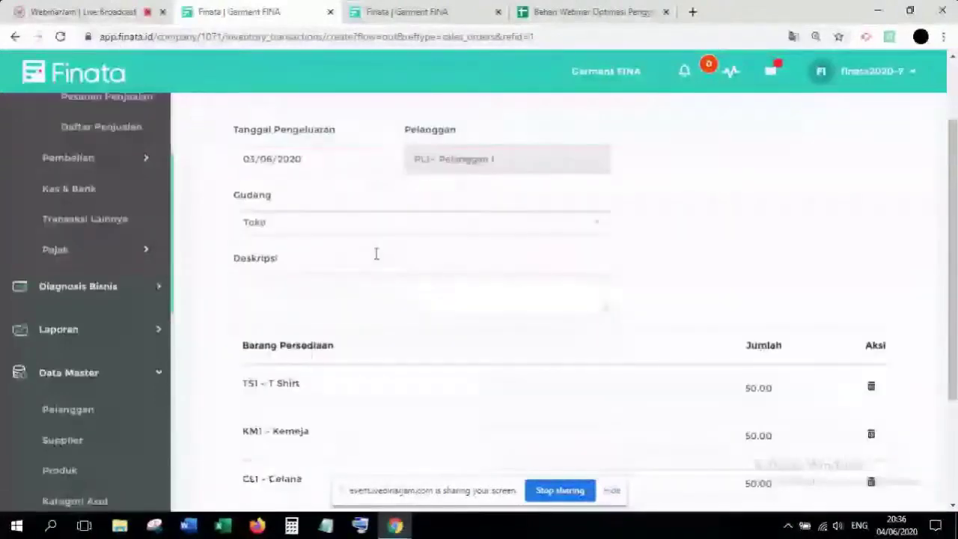
pyautogui.scroll(1, 376, 255)
pyautogui.click(335, 251)
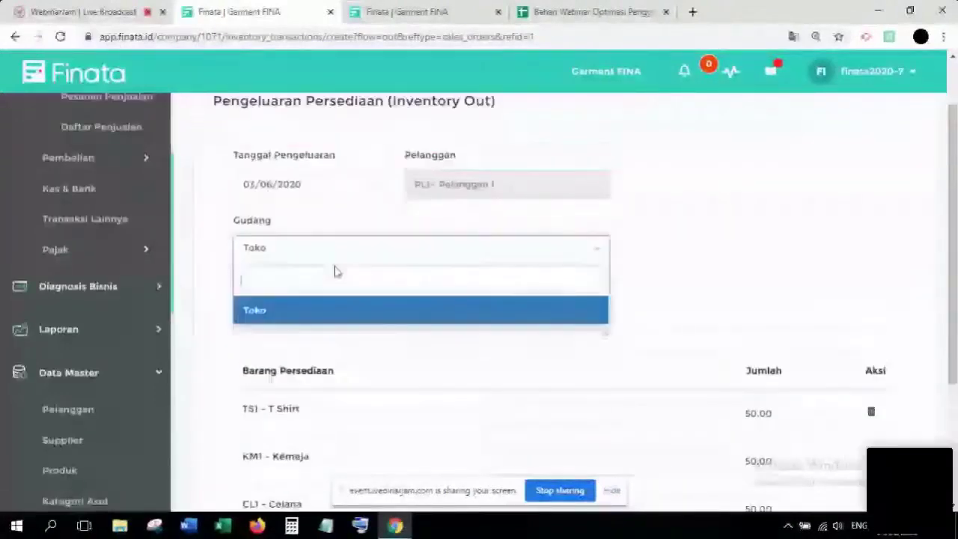
pyautogui.click(279, 318)
# Check the quantities of the T Shirt, Kemeja and Celana items and save the inventory release
pyautogui.scroll(-2, 672, 267)
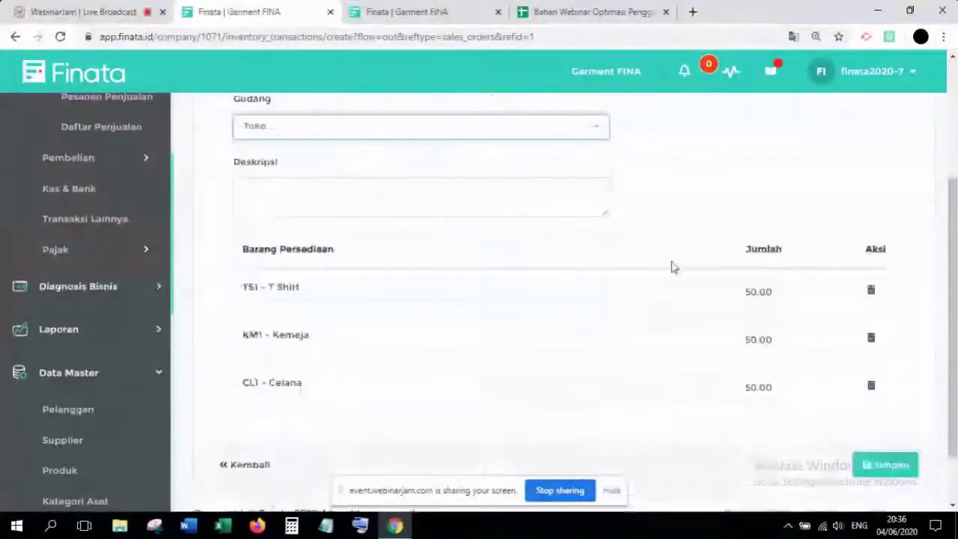
pyautogui.scroll(-1, 672, 267)
pyautogui.click(579, 330)
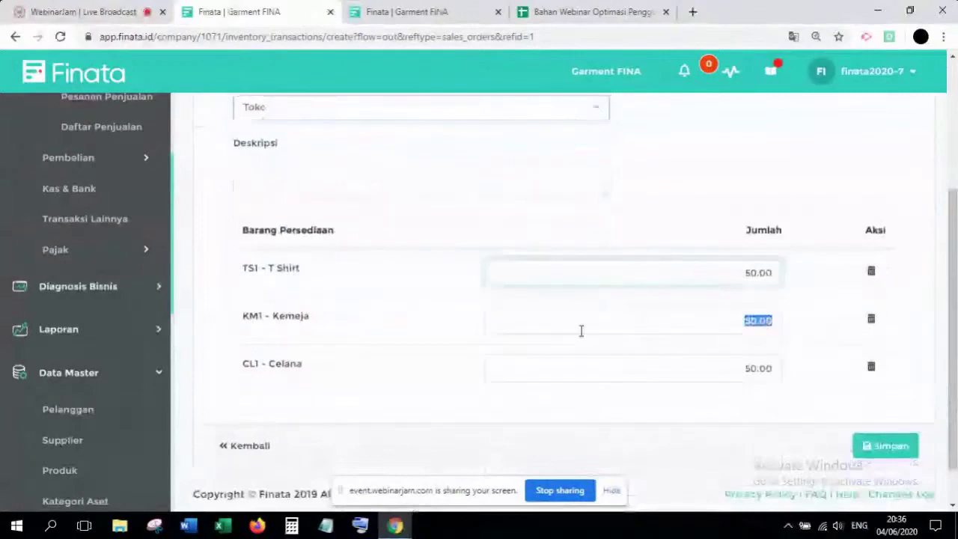
pyautogui.click(588, 374)
pyautogui.click(861, 445)
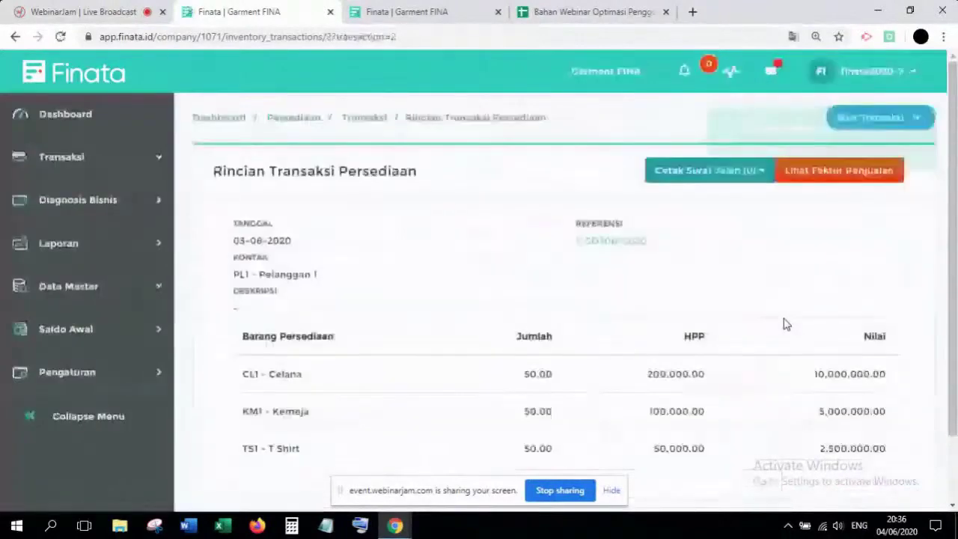
# Examine the saved inventory release's details and the file formats available for its delivery note (Surat Jalan)
pyautogui.scroll(-1, 577, 287)
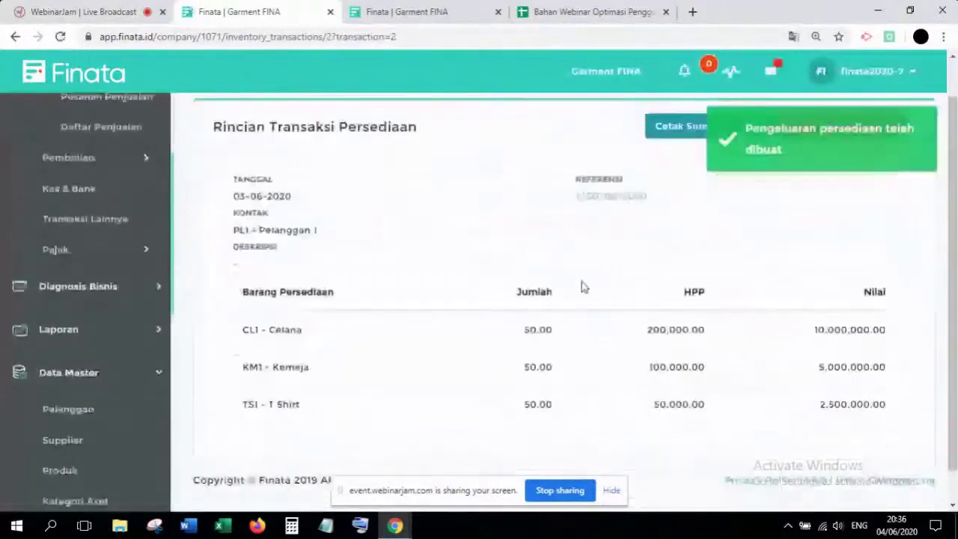
pyautogui.scroll(1, 584, 287)
pyautogui.click(676, 179)
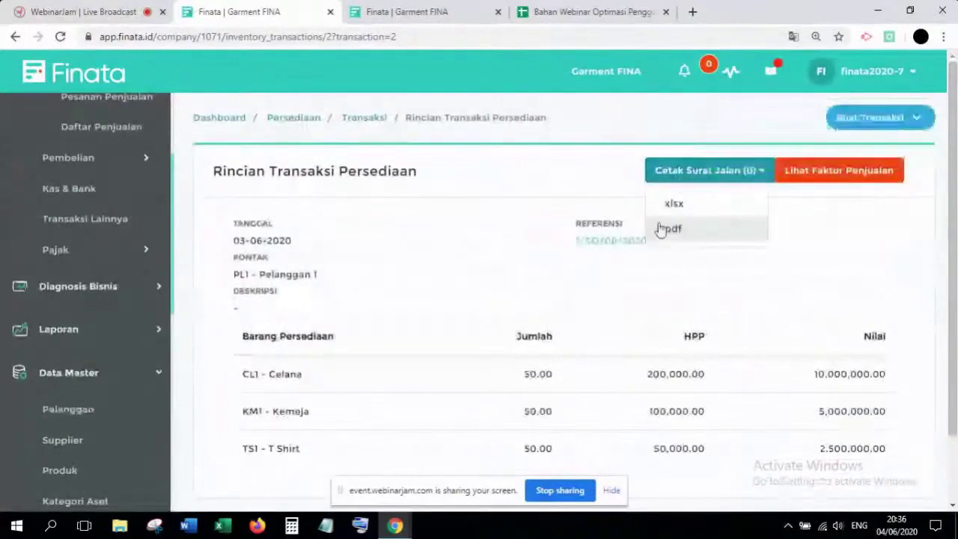
pyautogui.moveTo(658, 228); pyautogui.dragTo(620, 202)
pyautogui.click(347, 220)
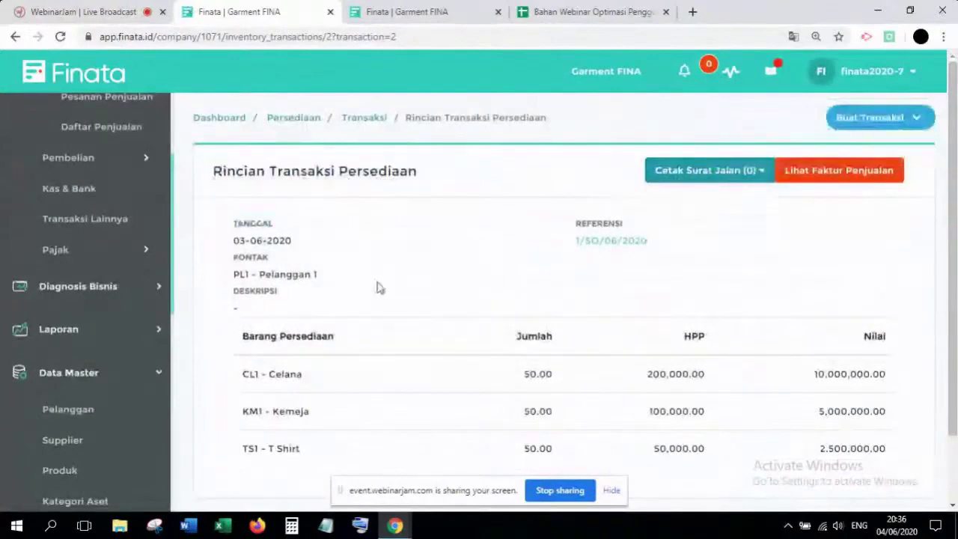
pyautogui.scroll(-1, 378, 286)
pyautogui.moveTo(214, 162); pyautogui.dragTo(440, 171)
pyautogui.click(440, 222)
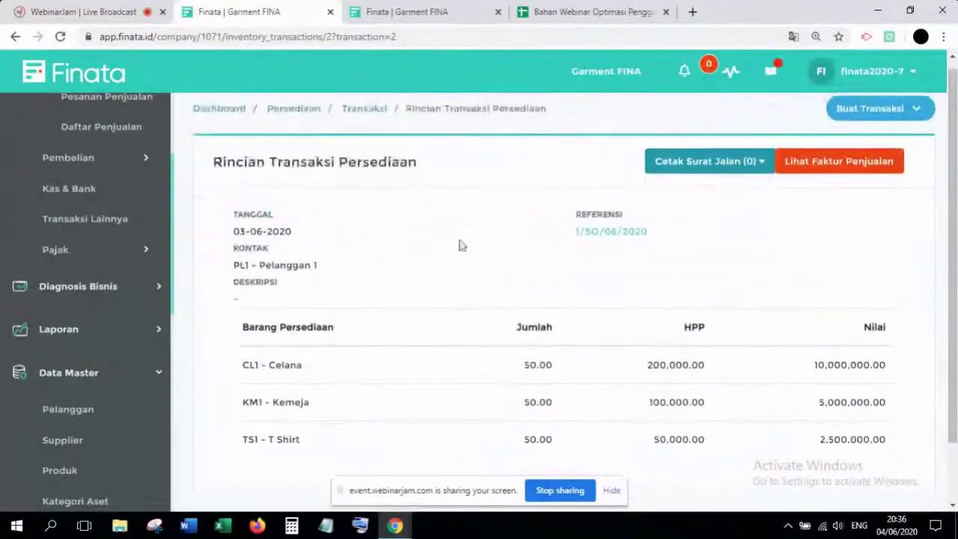
# Open the sales invoice linked to the inventory release and verify it to post the transaction
pyautogui.click(805, 173)
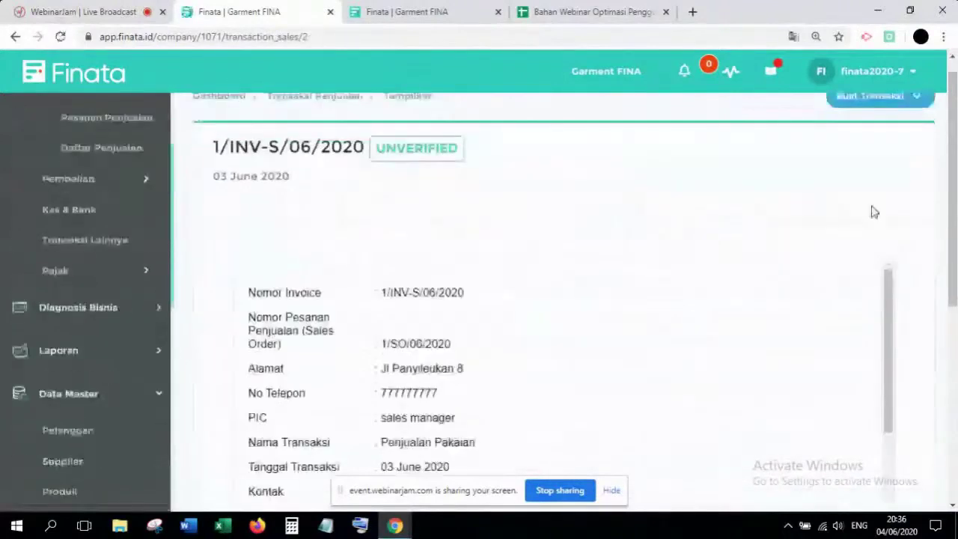
pyautogui.scroll(-5, 873, 211)
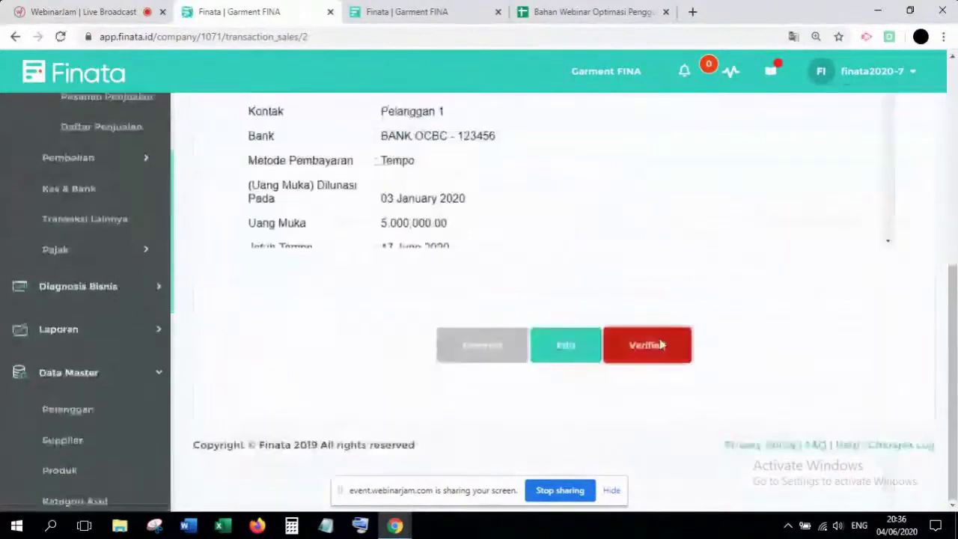
pyautogui.click(625, 344)
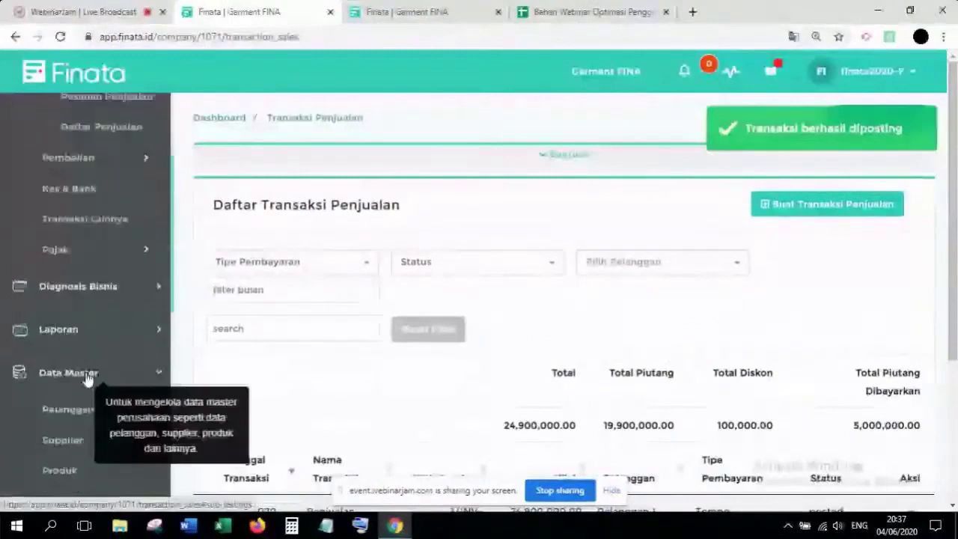
# Look over the purchasing (Pembelian) sections and the posted invoice in the sales transaction list
pyautogui.scroll(2, 157, 357)
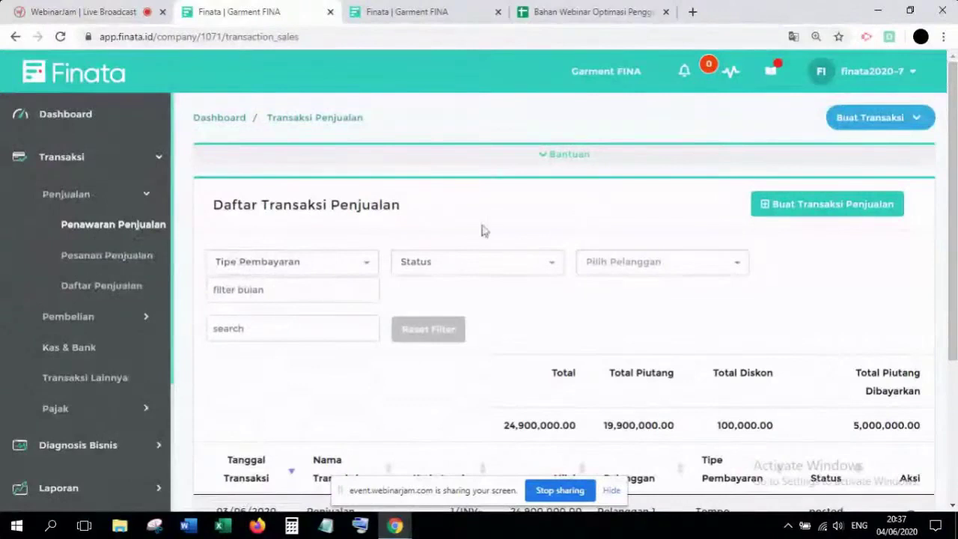
pyautogui.click(75, 320)
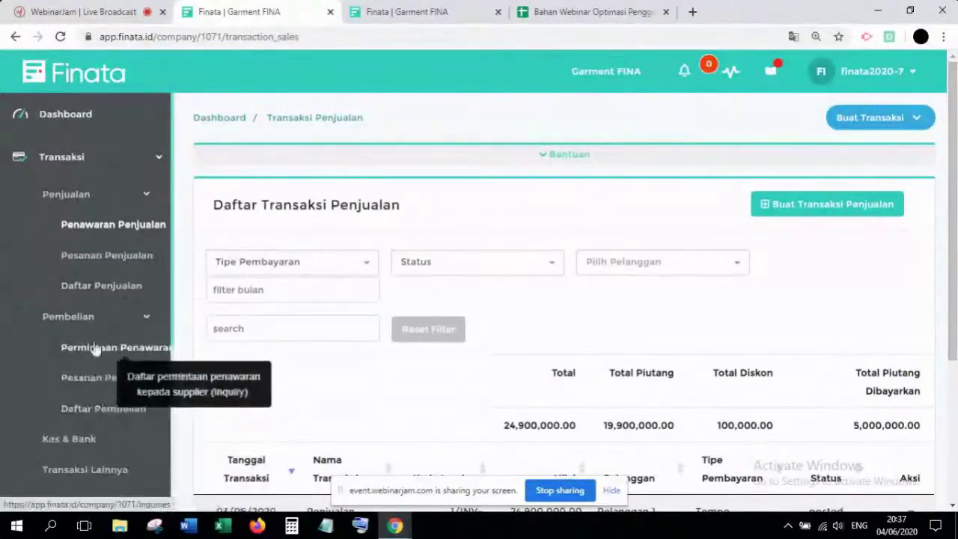
pyautogui.click(81, 321)
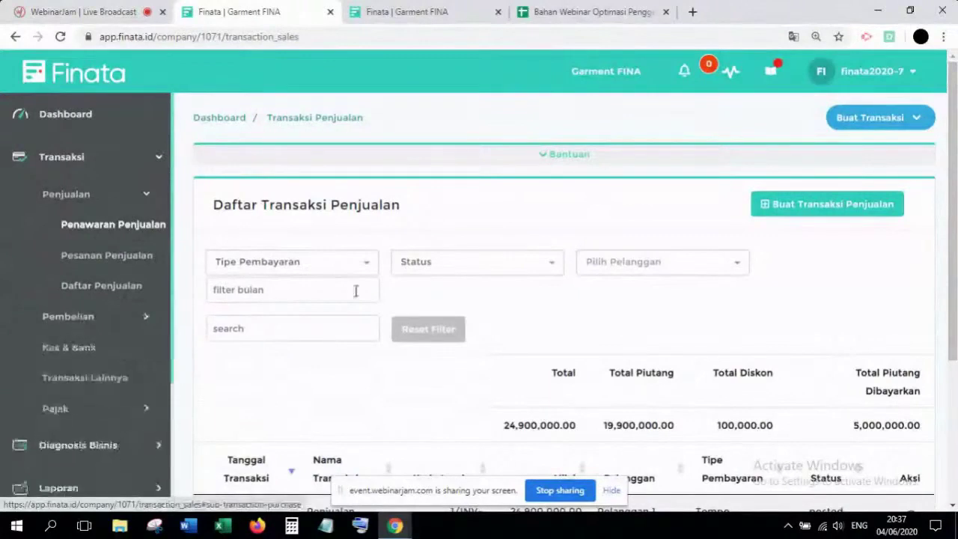
pyautogui.scroll(-1, 572, 292)
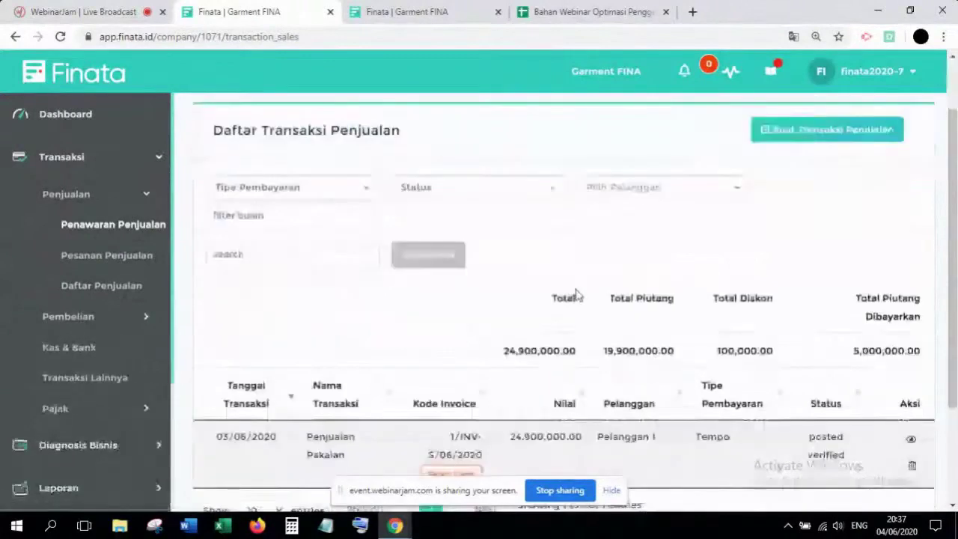
pyautogui.scroll(-2, 576, 294)
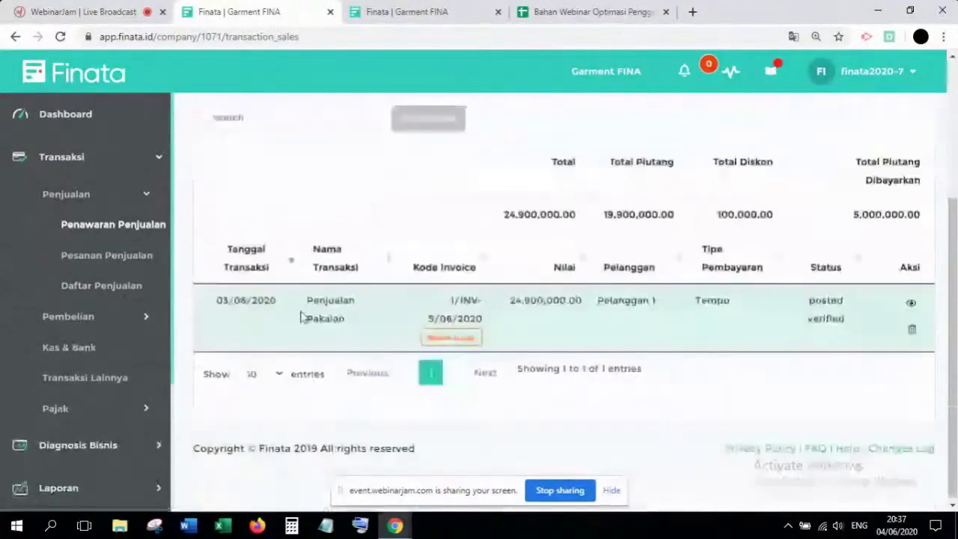
pyautogui.scroll(2, 300, 314)
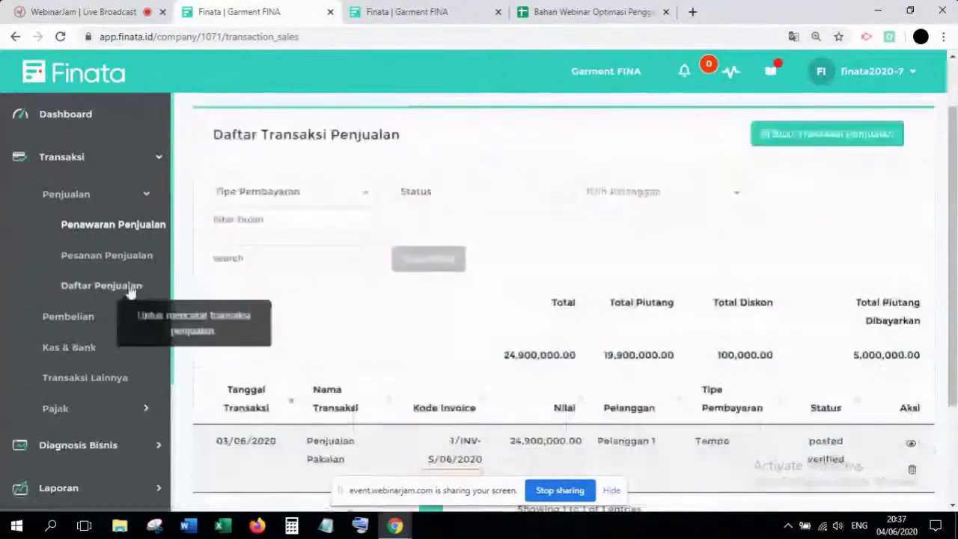
# Reopen the sales list (Daftar Penjualan) and examine the totals and the Penjualan Pakaian invoice's payment status
pyautogui.click(131, 290)
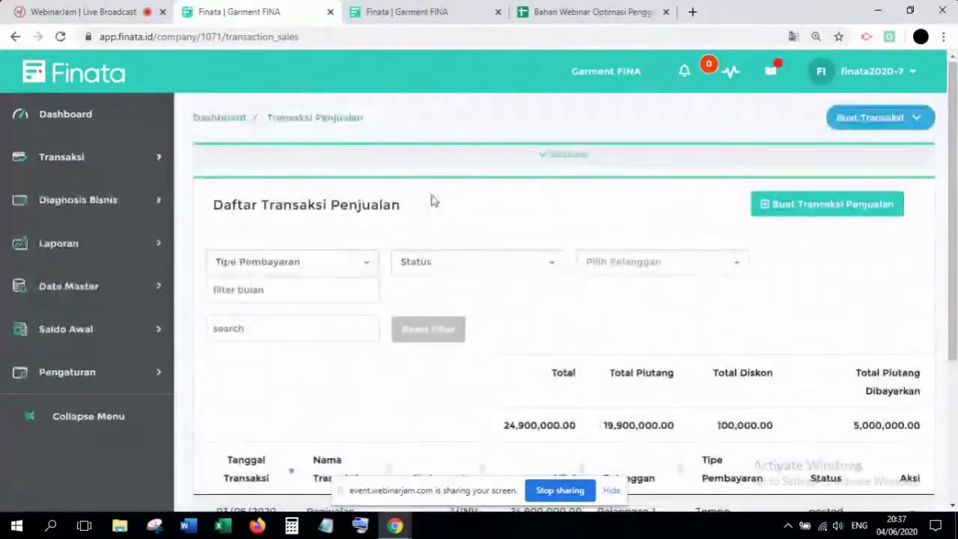
pyautogui.scroll(-2, 513, 281)
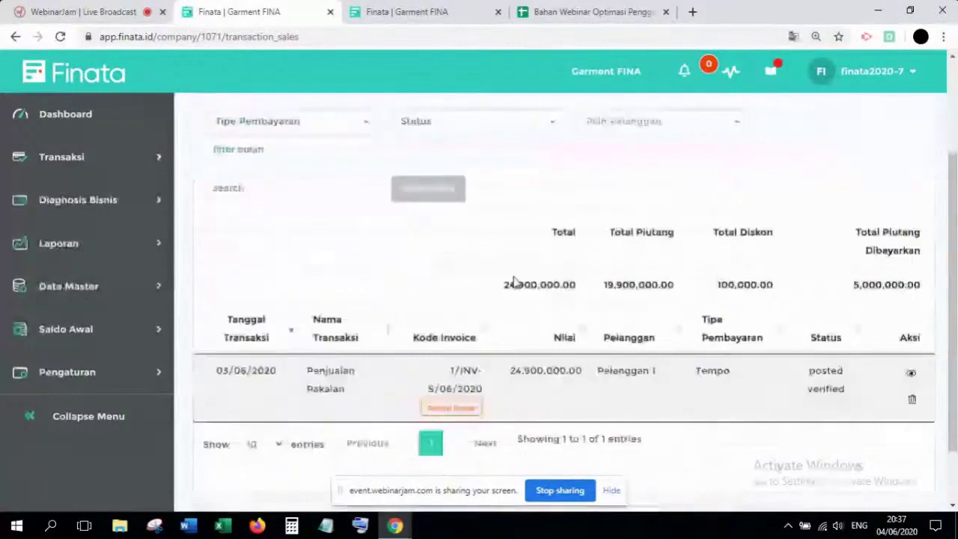
pyautogui.scroll(2, 228, 199)
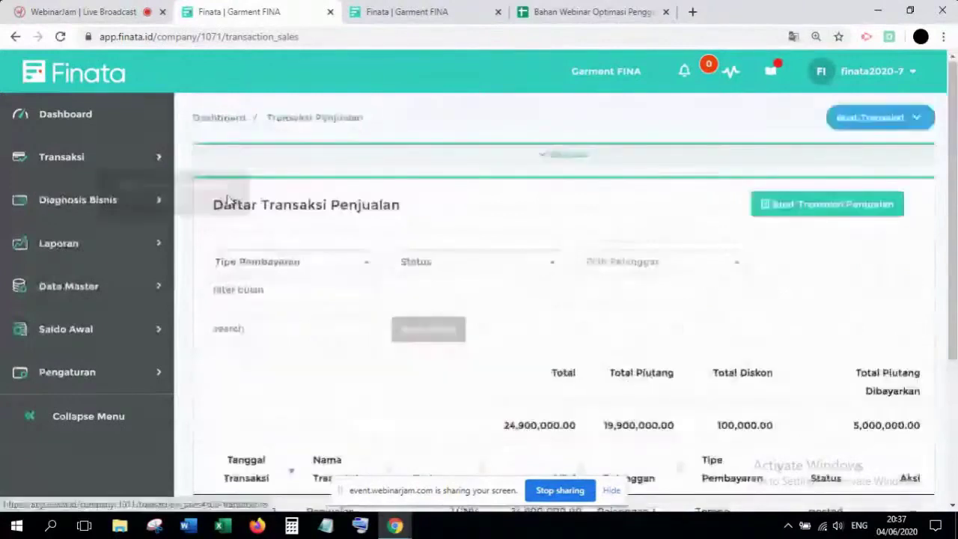
pyautogui.scroll(-2, 494, 262)
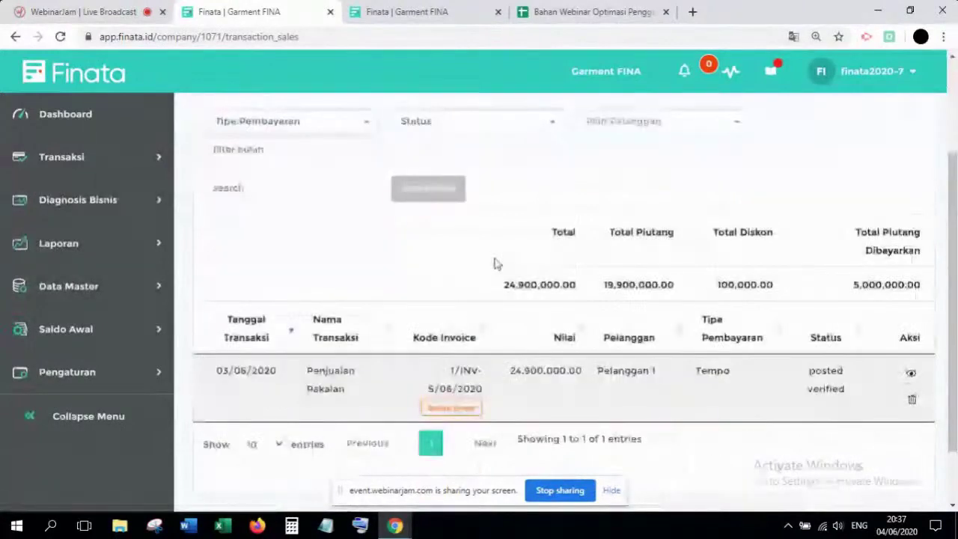
pyautogui.scroll(2, 494, 263)
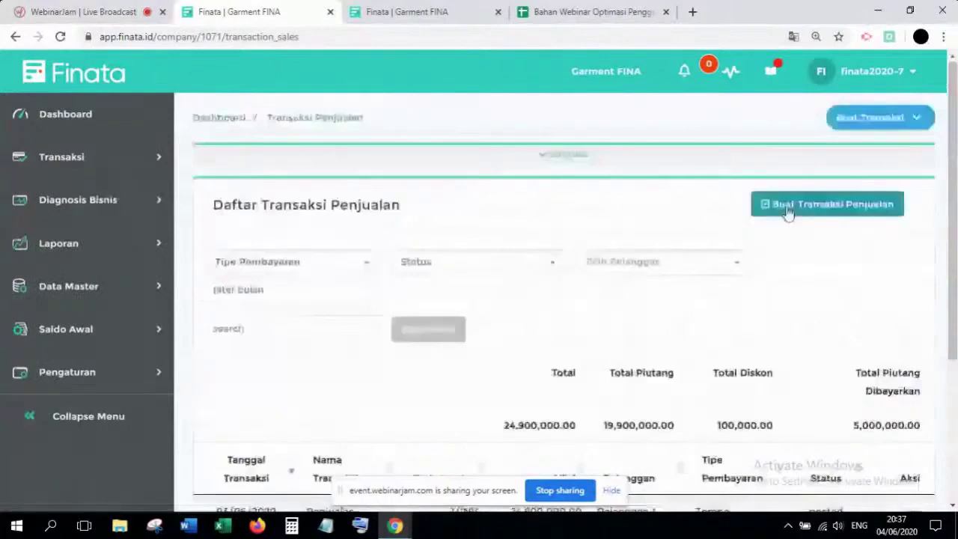
pyautogui.scroll(-3, 787, 213)
pyautogui.click(91, 173)
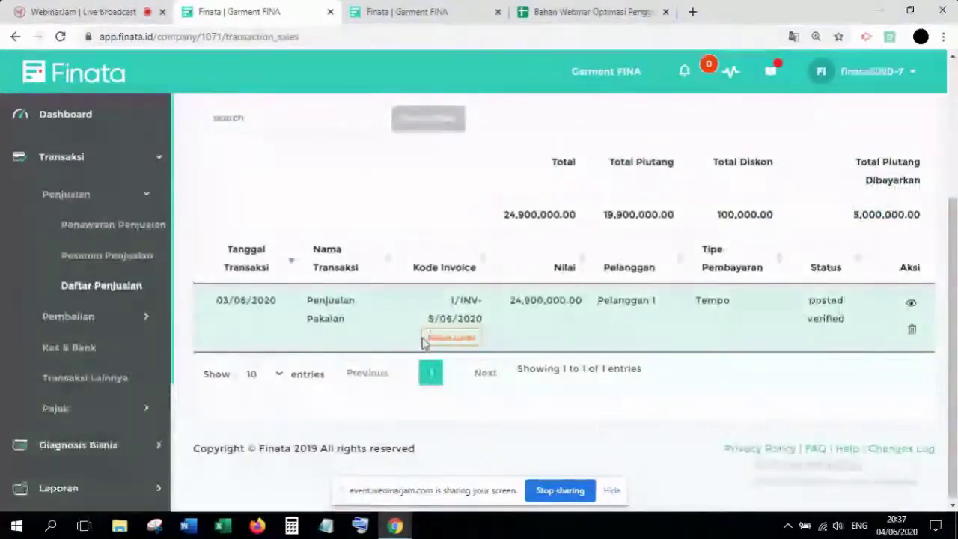
pyautogui.moveTo(424, 341); pyautogui.dragTo(483, 341)
pyautogui.click(526, 333)
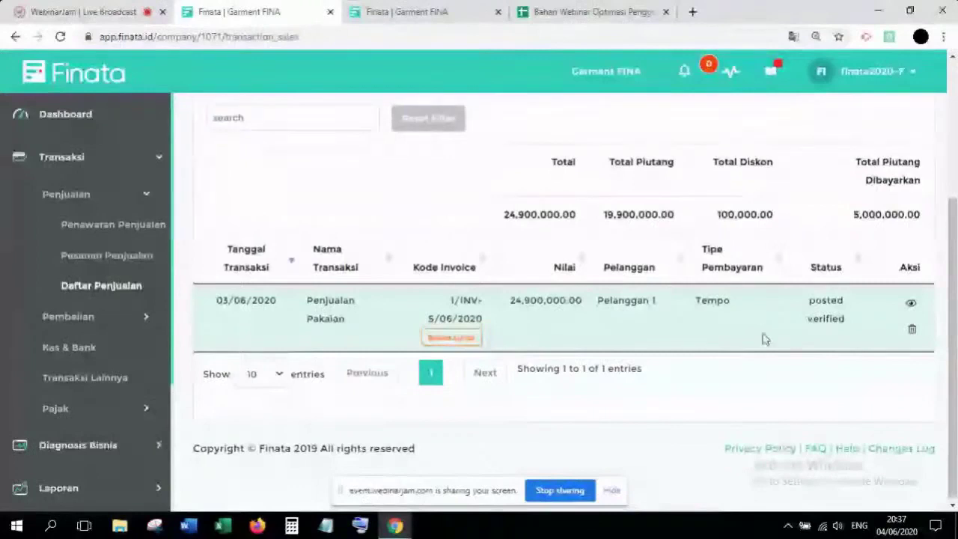
# Open the Penjualan Pakaian invoice from the sales list and examine its payment history (Riwayat Pembayaran)
pyautogui.scroll(2, 746, 347)
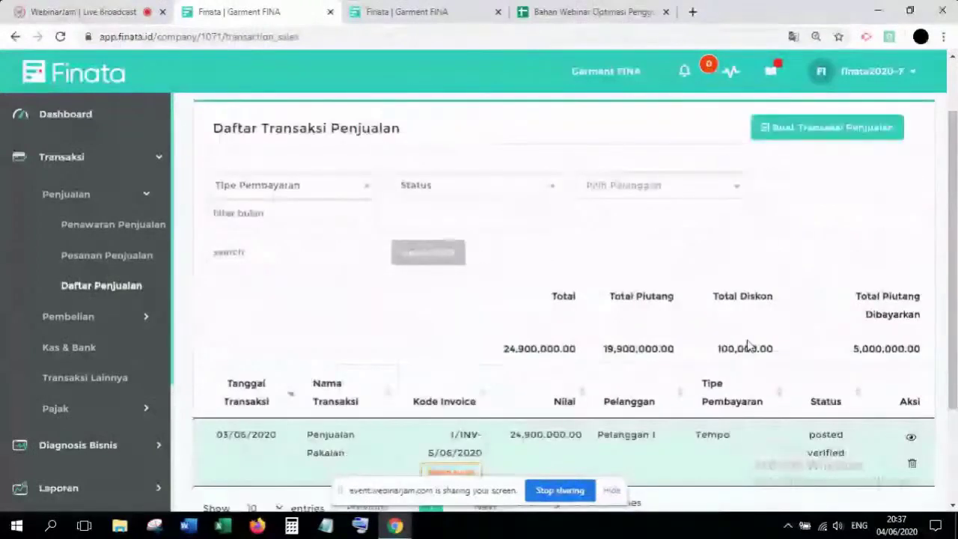
pyautogui.scroll(1, 746, 344)
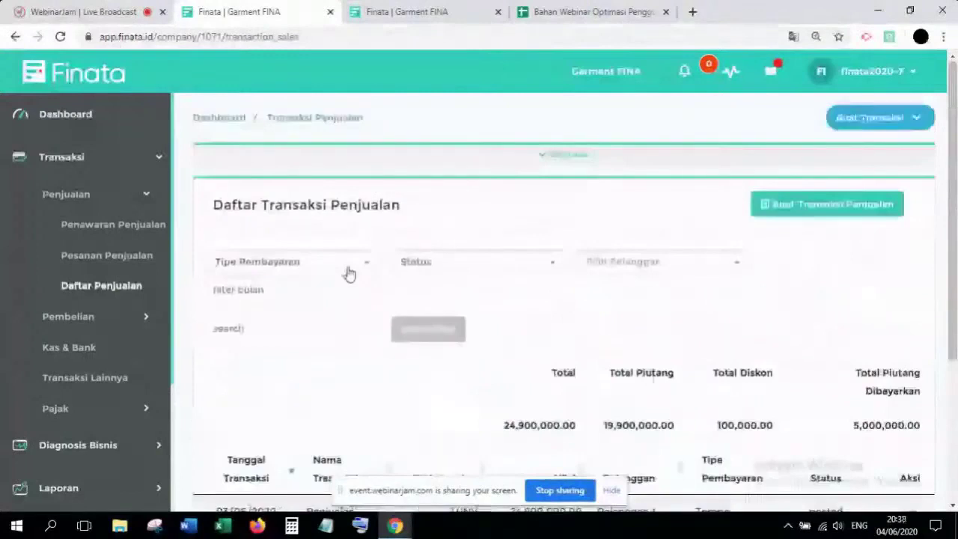
pyautogui.scroll(-3, 349, 274)
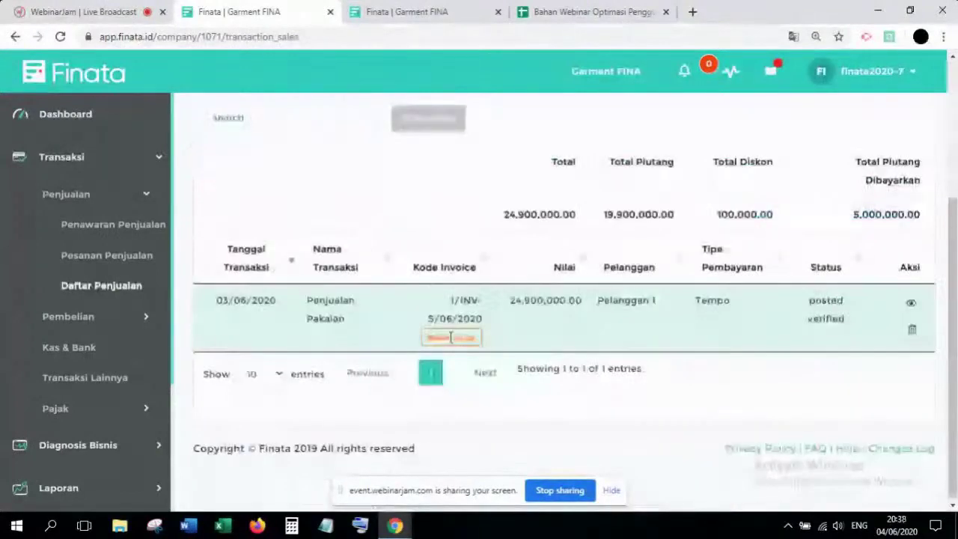
pyautogui.click(910, 305)
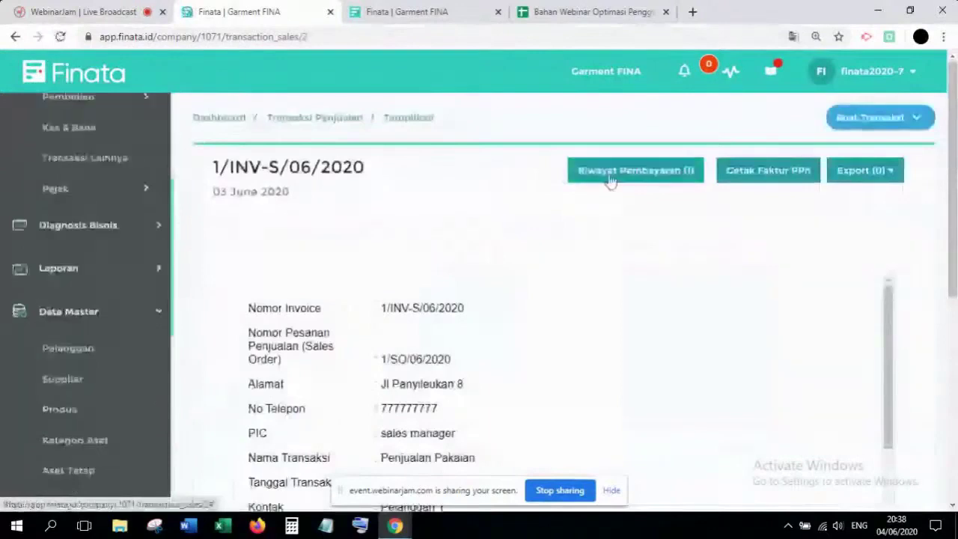
pyautogui.click(653, 178)
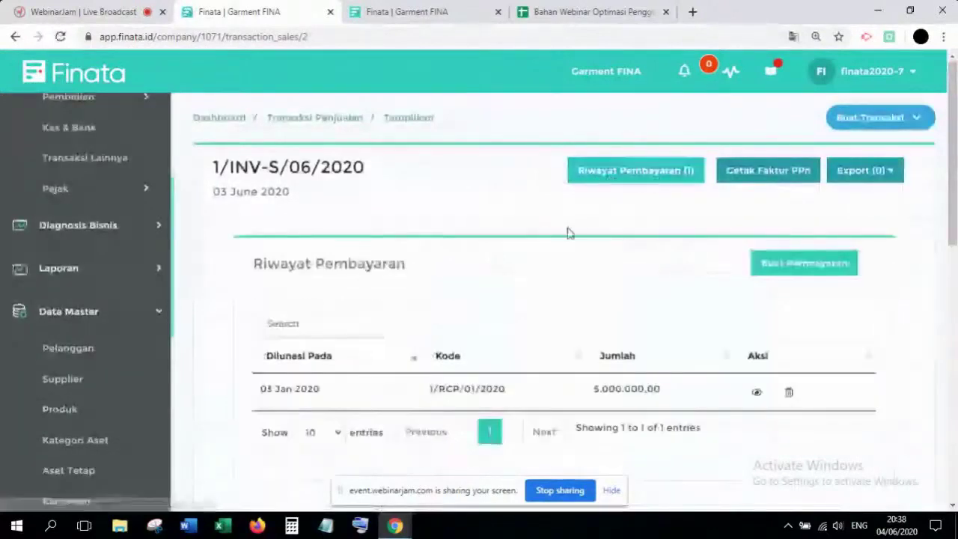
pyautogui.scroll(-1, 567, 233)
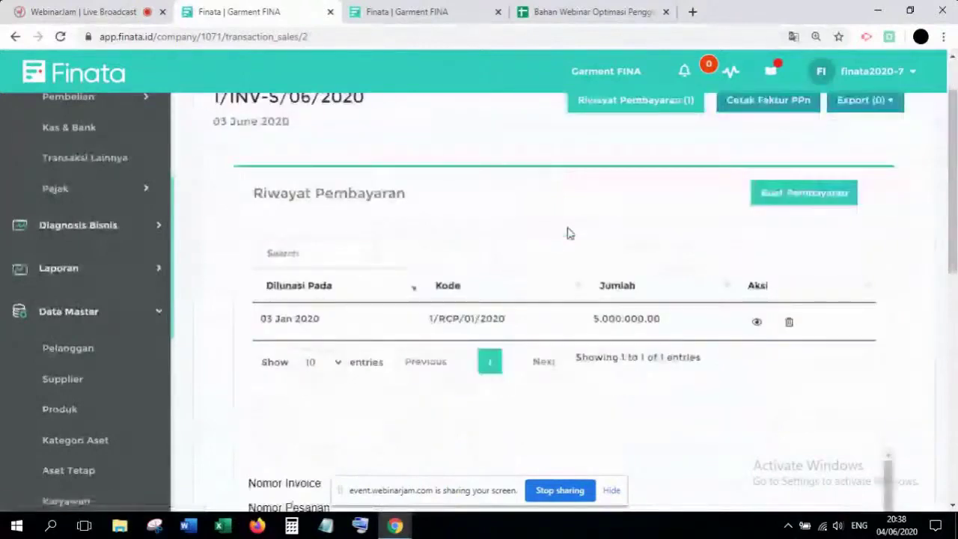
pyautogui.scroll(1, 501, 276)
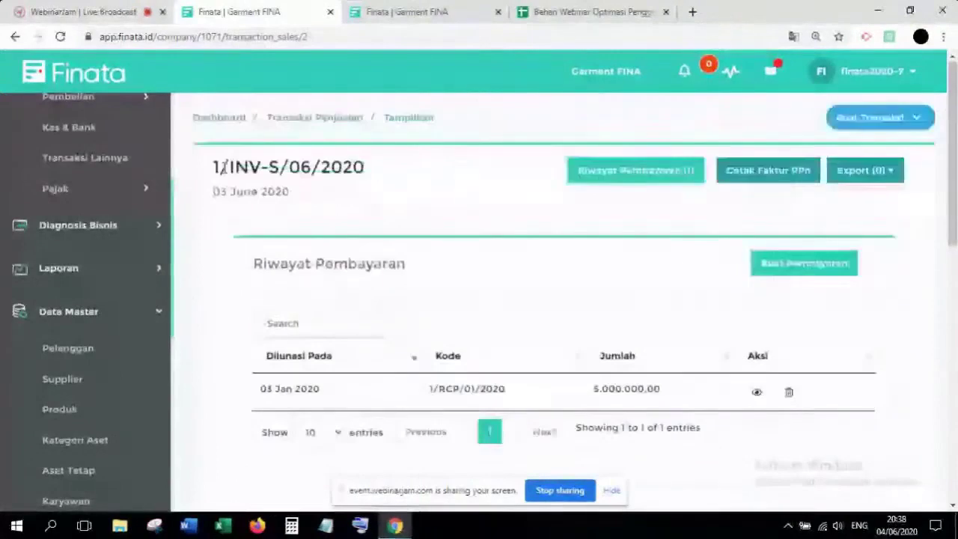
pyautogui.tripleClick(223, 167)
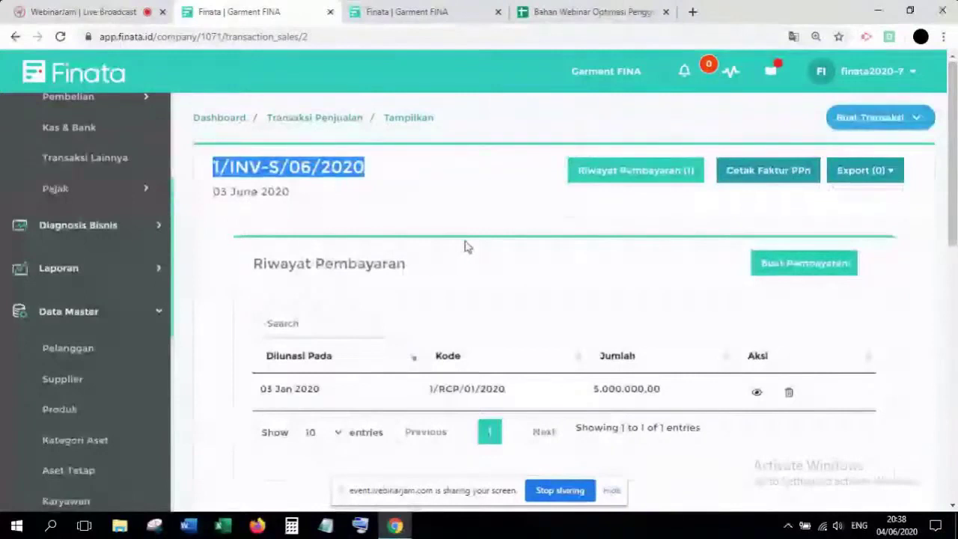
pyautogui.click(486, 254)
pyautogui.scroll(-1, 507, 267)
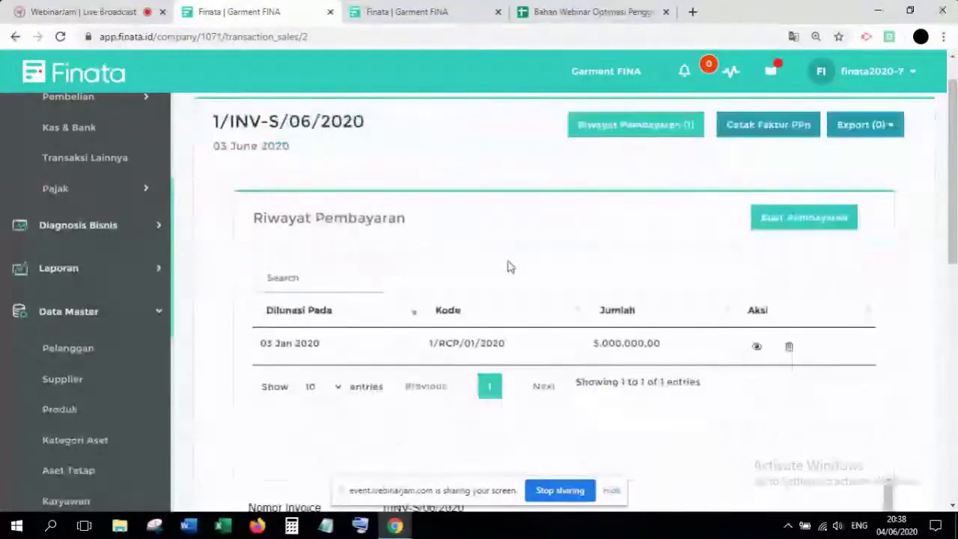
pyautogui.scroll(1, 508, 267)
# Create a new payment for the invoice with Bank BCA as the payment method and an amount of 10,000,000
pyautogui.click(778, 271)
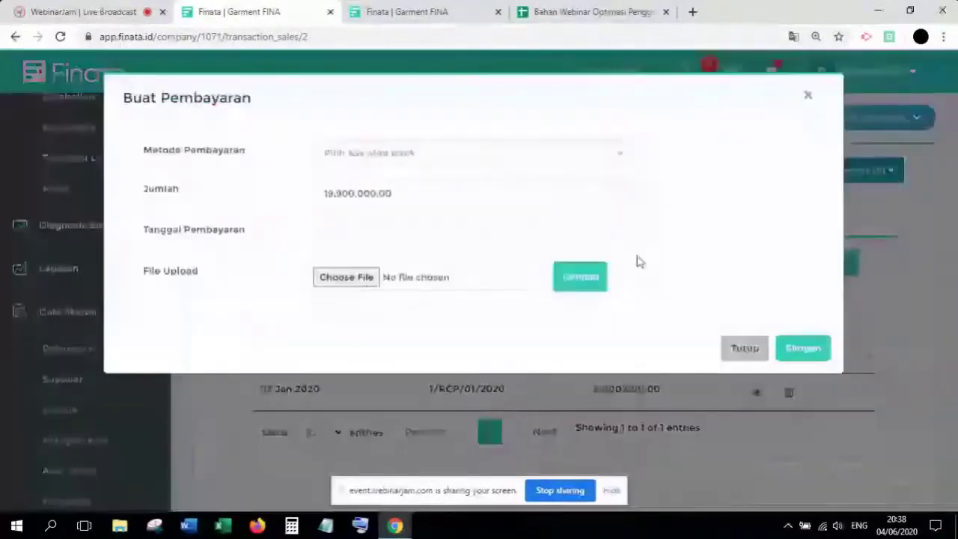
pyautogui.click(323, 154)
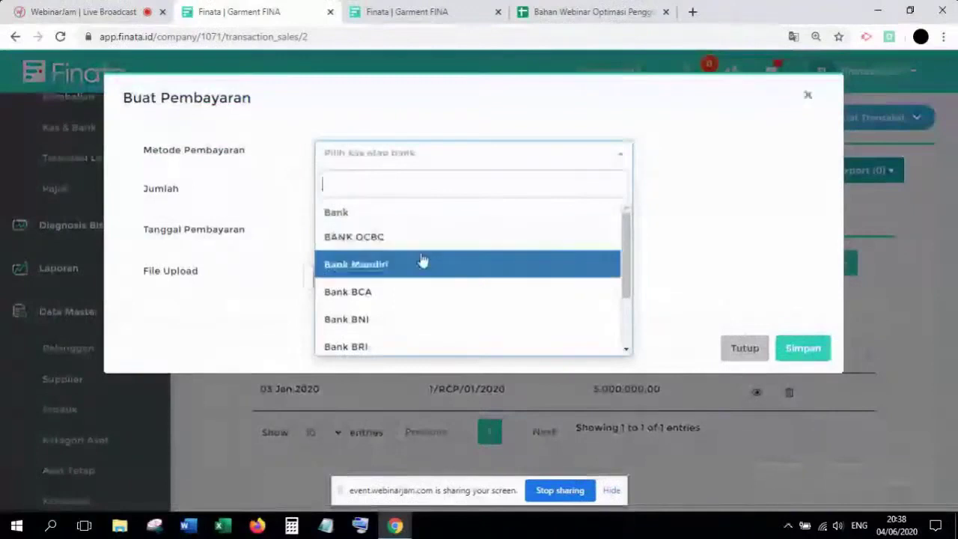
pyautogui.click(417, 294)
pyautogui.click(421, 193)
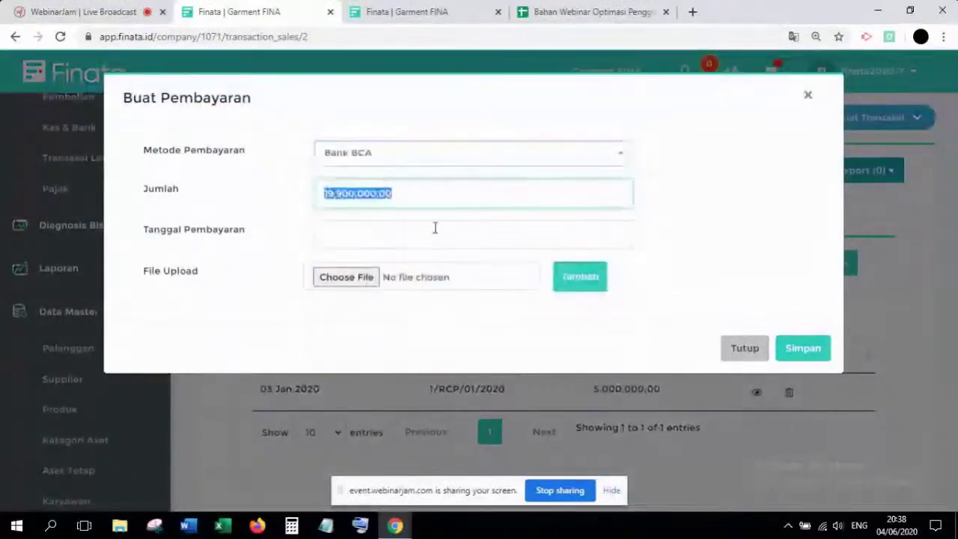
pyautogui.write('100,000')
pyautogui.write('00')
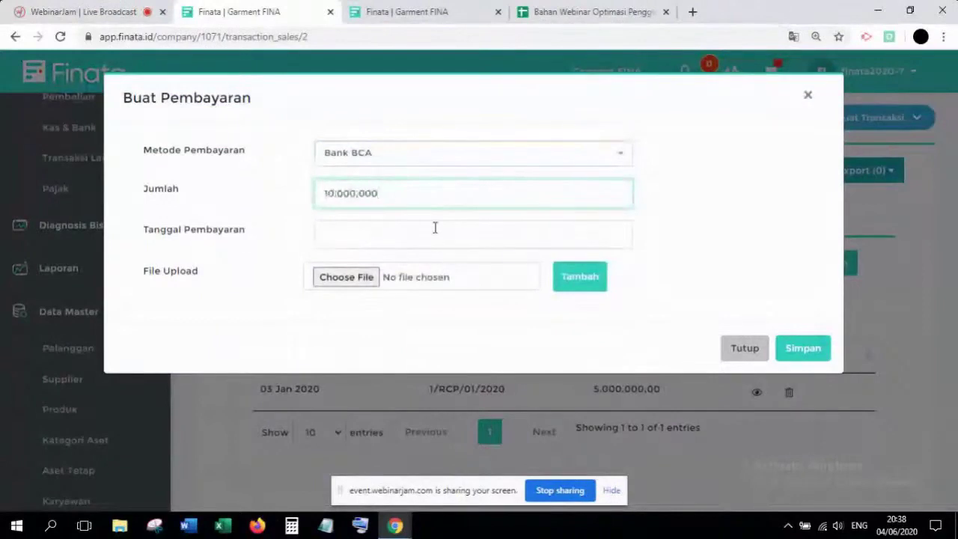
# Set the payment date to 03/06/2020 and save the payment
pyautogui.click(434, 228)
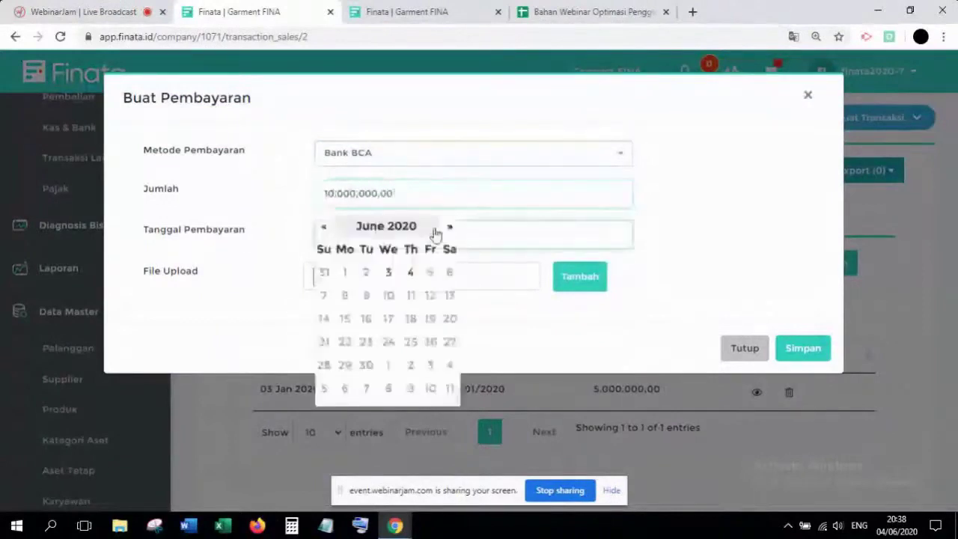
pyautogui.click(353, 227)
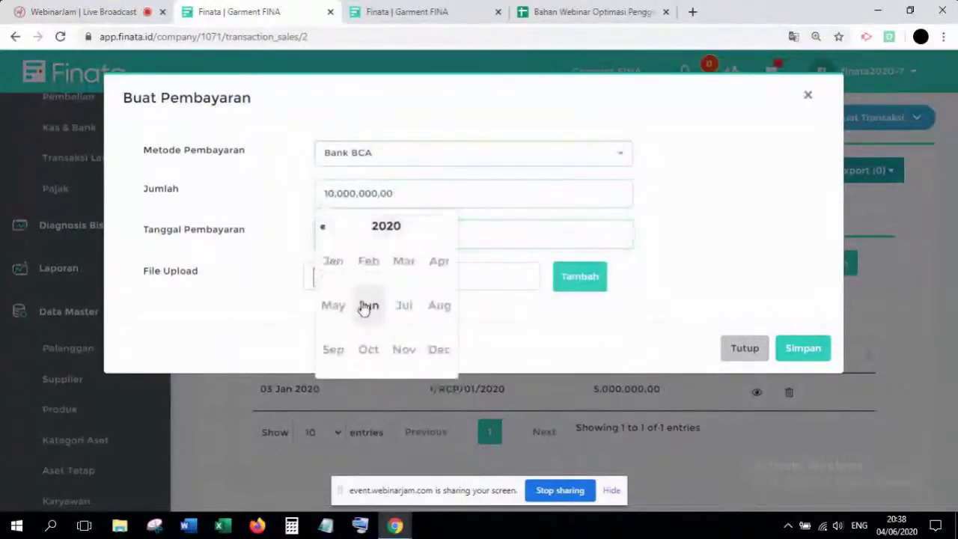
pyautogui.click(365, 305)
pyautogui.click(323, 227)
pyautogui.click(448, 226)
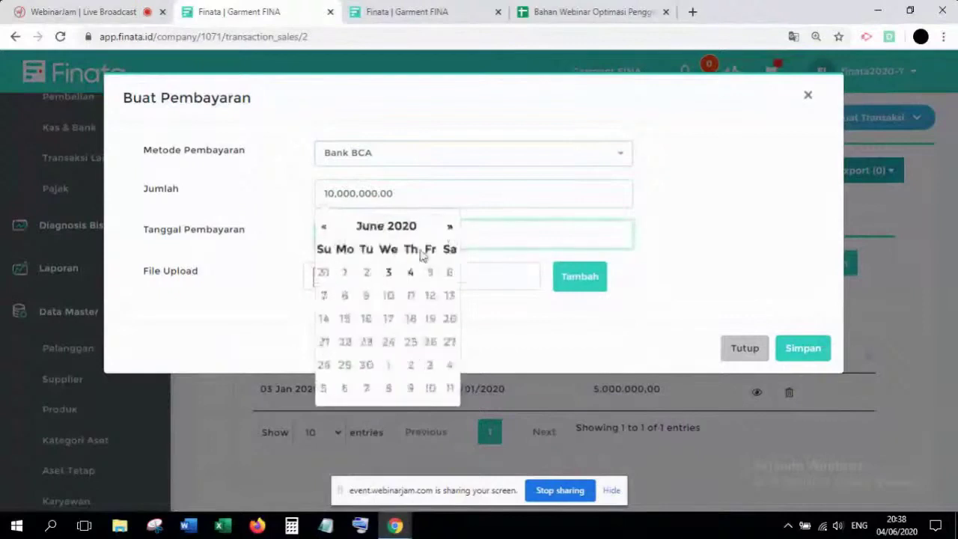
pyautogui.click(390, 273)
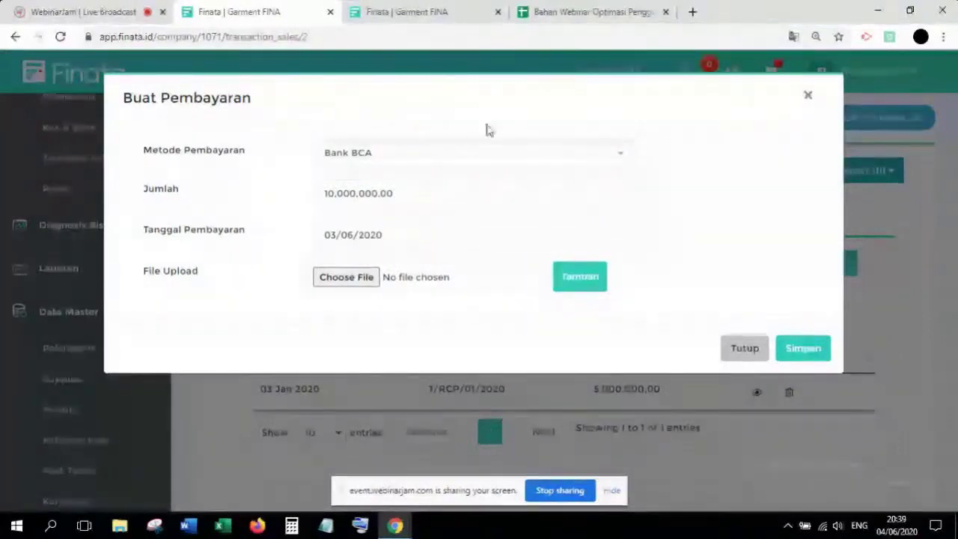
pyautogui.click(450, 234)
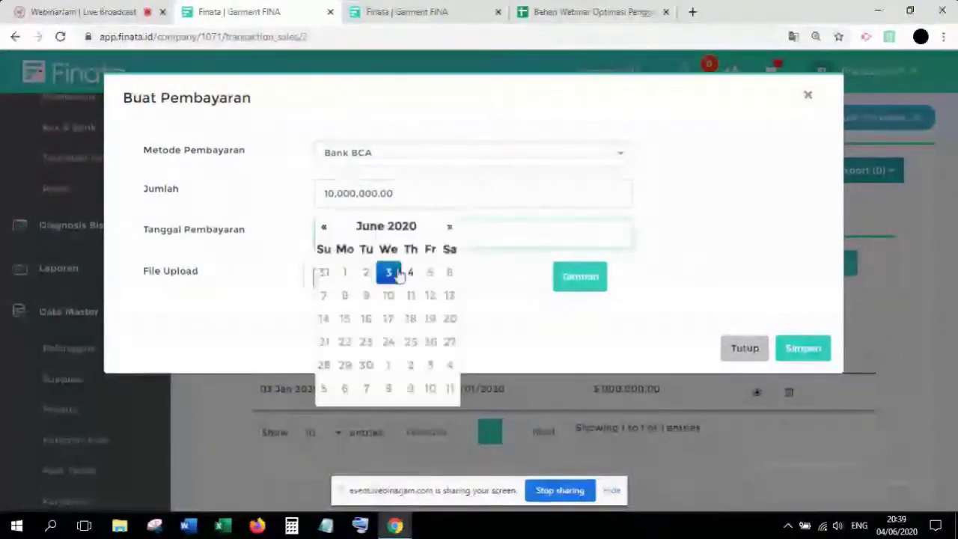
pyautogui.click(386, 272)
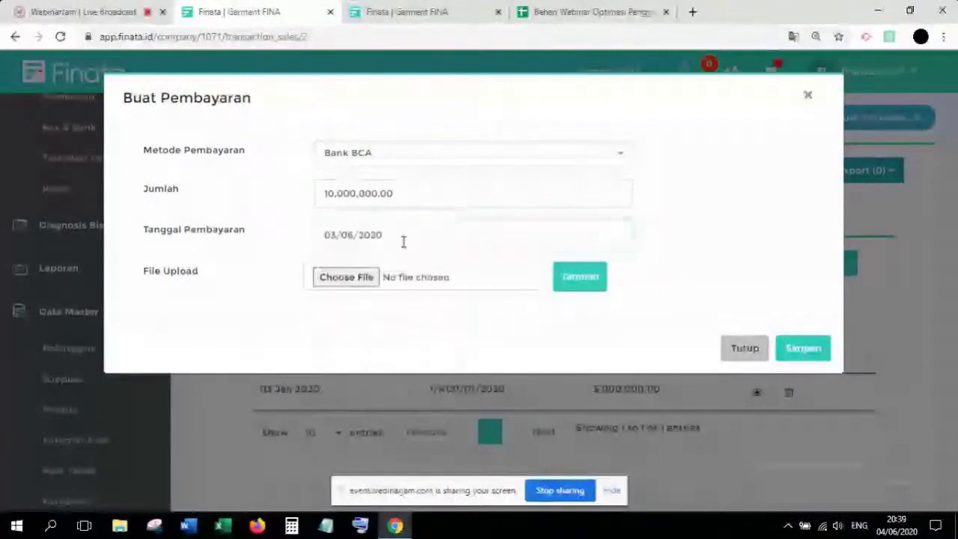
pyautogui.click(800, 351)
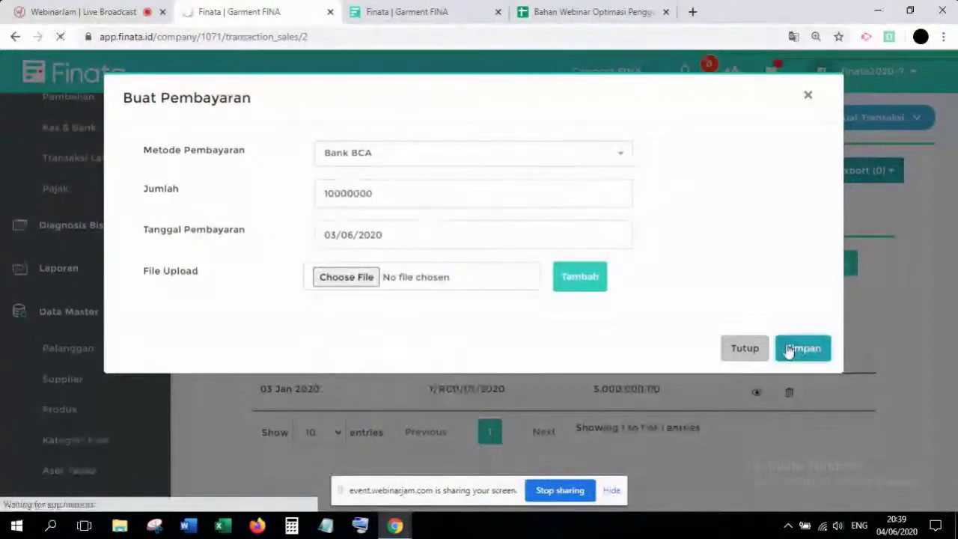
# Check the received amount (Diterima) and the remaining payment (Sisa Pembayaran) in the invoice summary
pyautogui.scroll(-7, 861, 309)
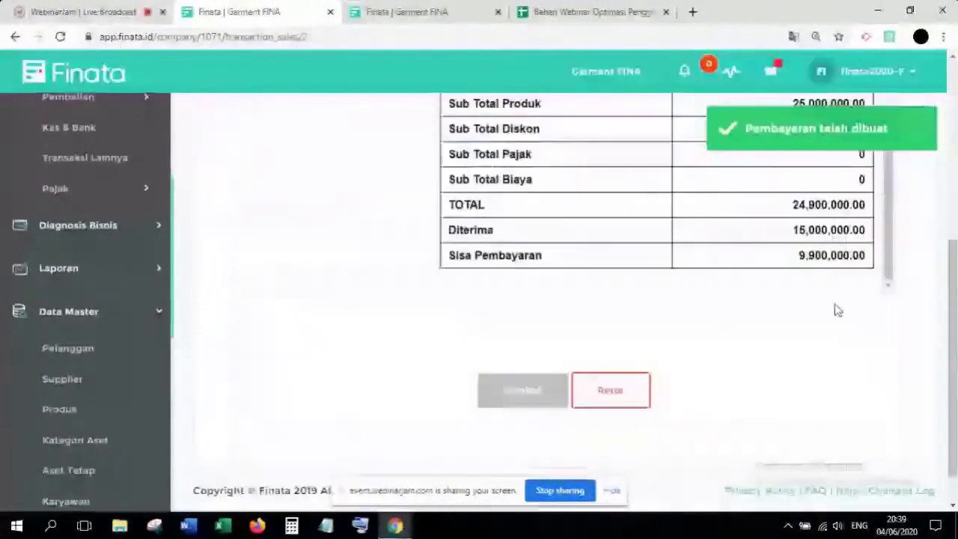
pyautogui.scroll(2, 783, 377)
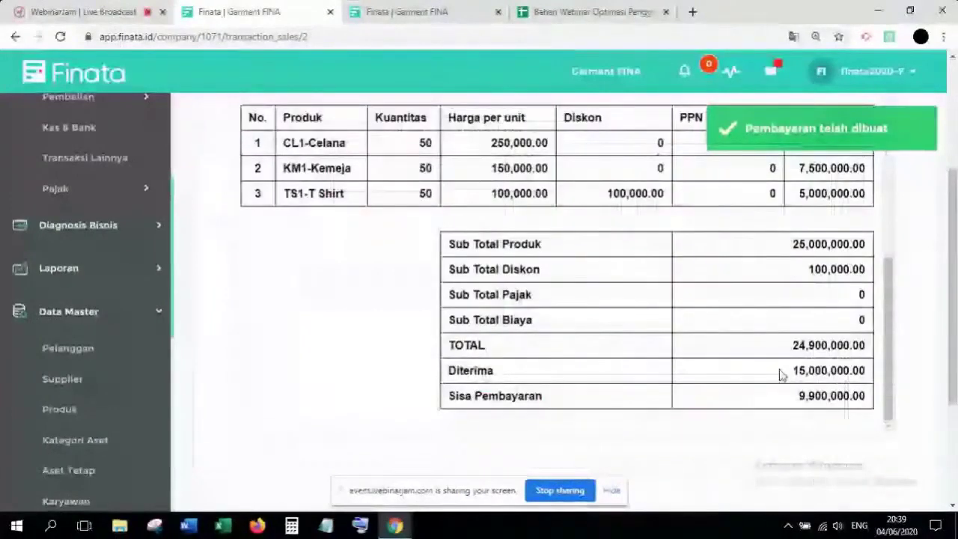
pyautogui.doubleClick(795, 371)
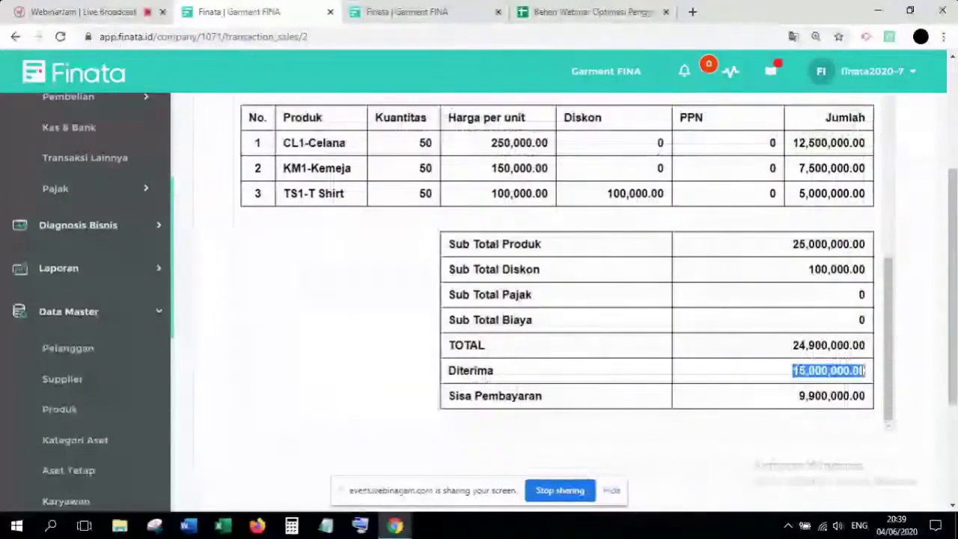
pyautogui.scroll(3, 214, 265)
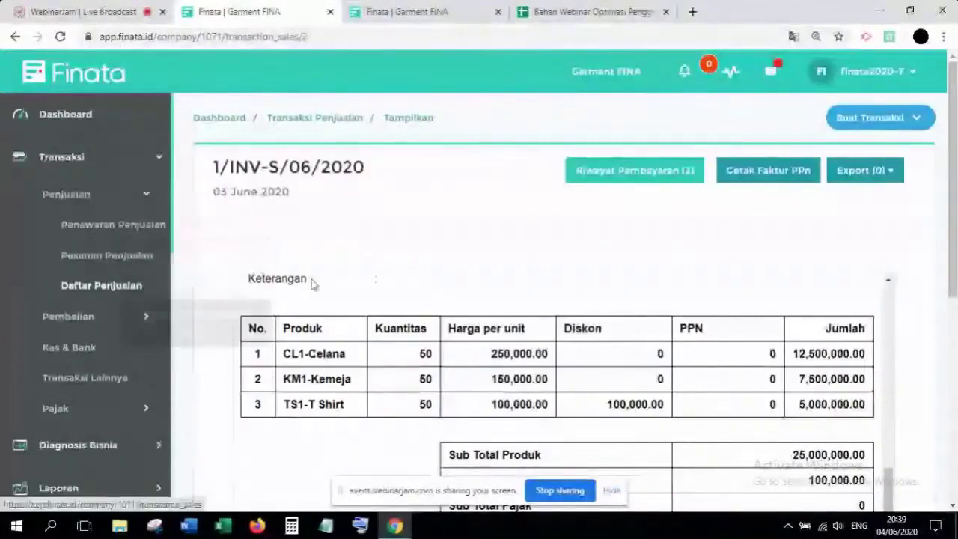
# Return to the sales list (Daftar Penjualan) and look over its receivable totals and the transaction creation options
pyautogui.click(105, 288)
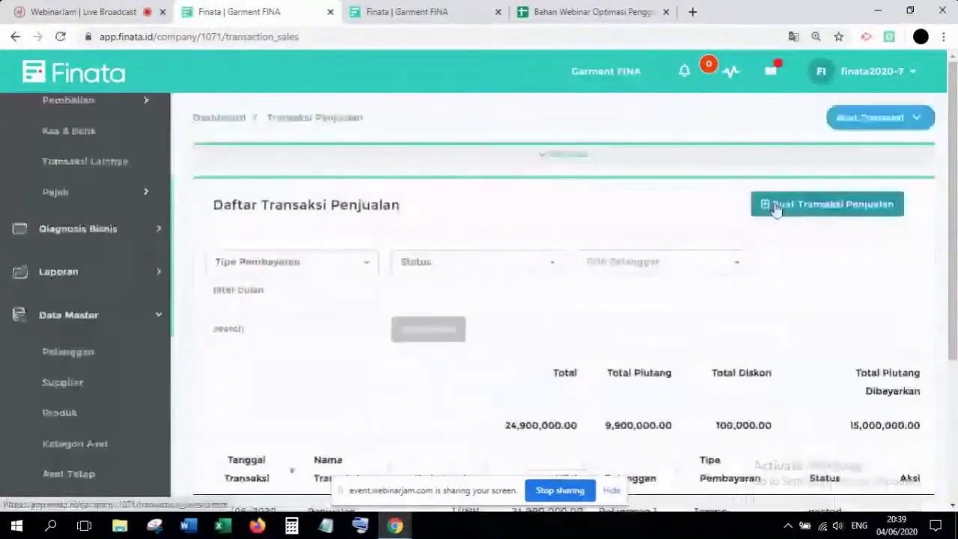
pyautogui.scroll(3, 109, 238)
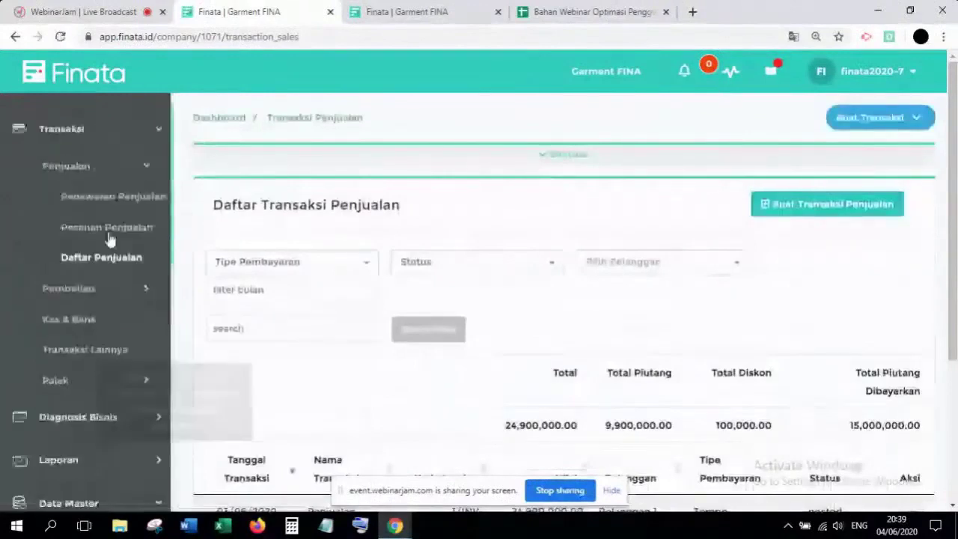
pyautogui.scroll(1, 110, 247)
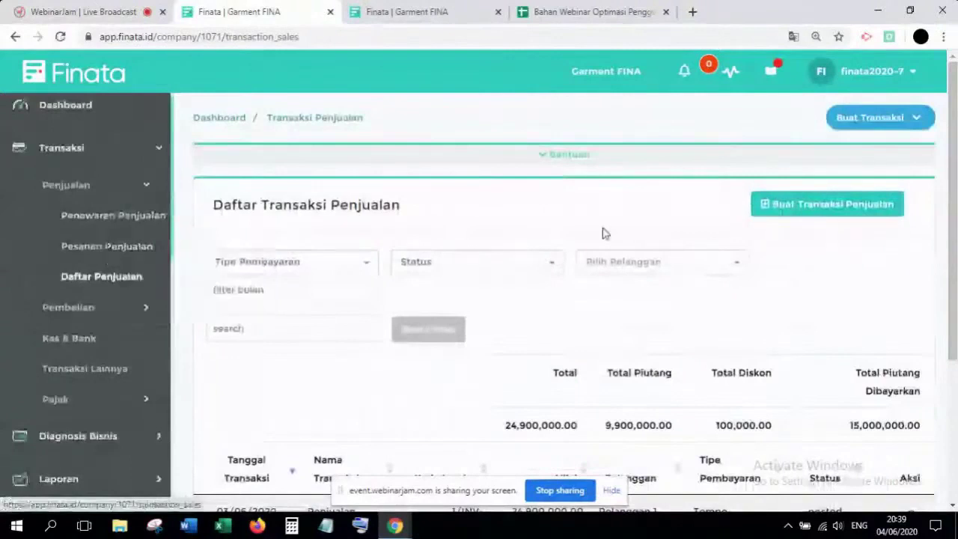
pyautogui.click(921, 119)
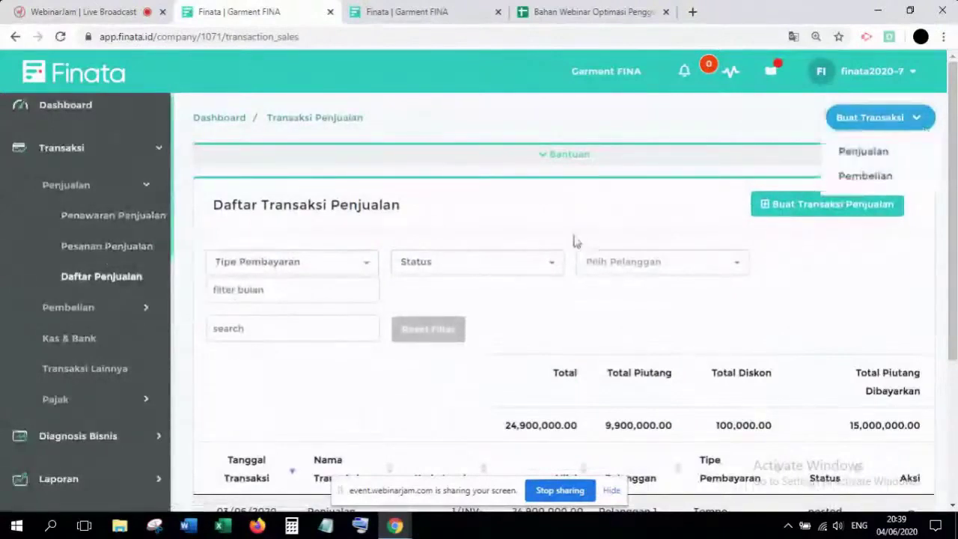
pyautogui.click(459, 219)
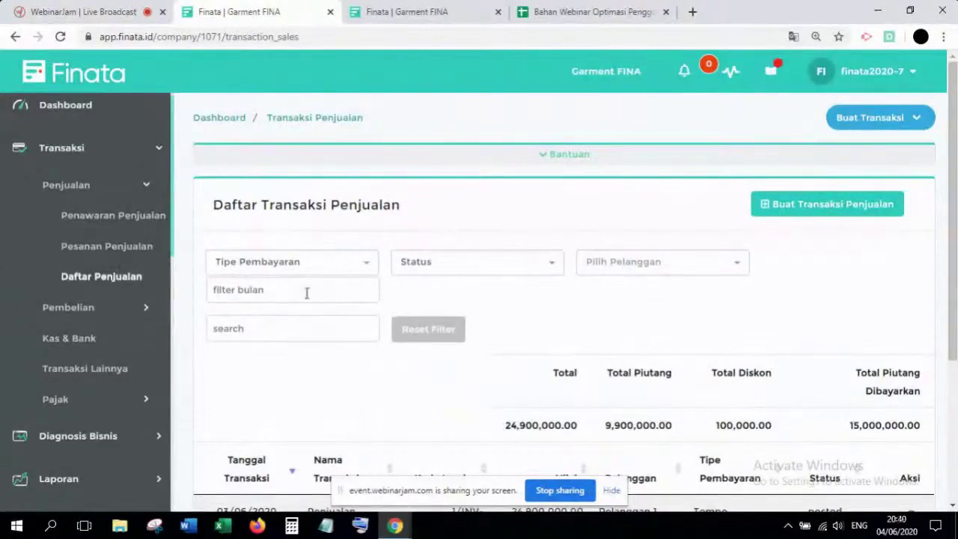
# Start a new purchase transaction from the purchase list (Daftar Pembelian)
pyautogui.click(136, 315)
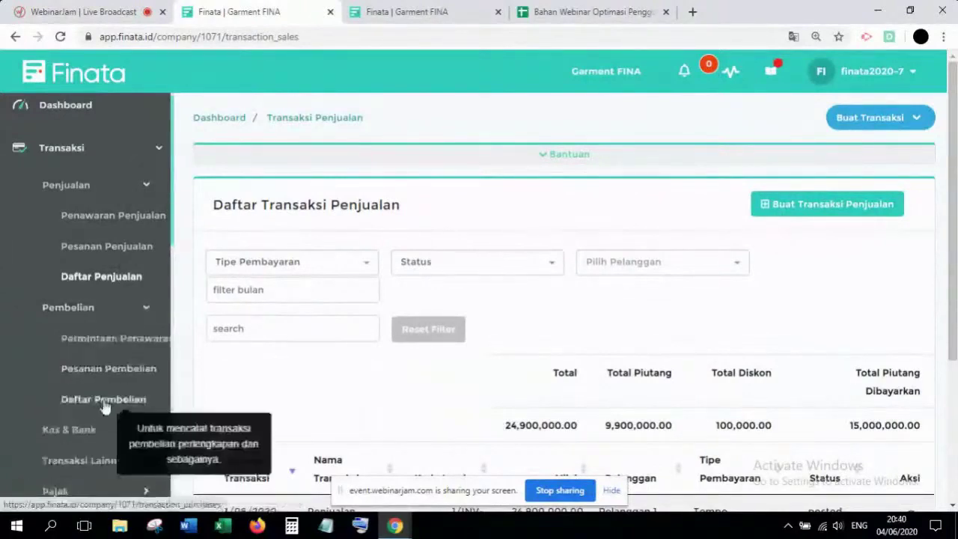
pyautogui.click(111, 404)
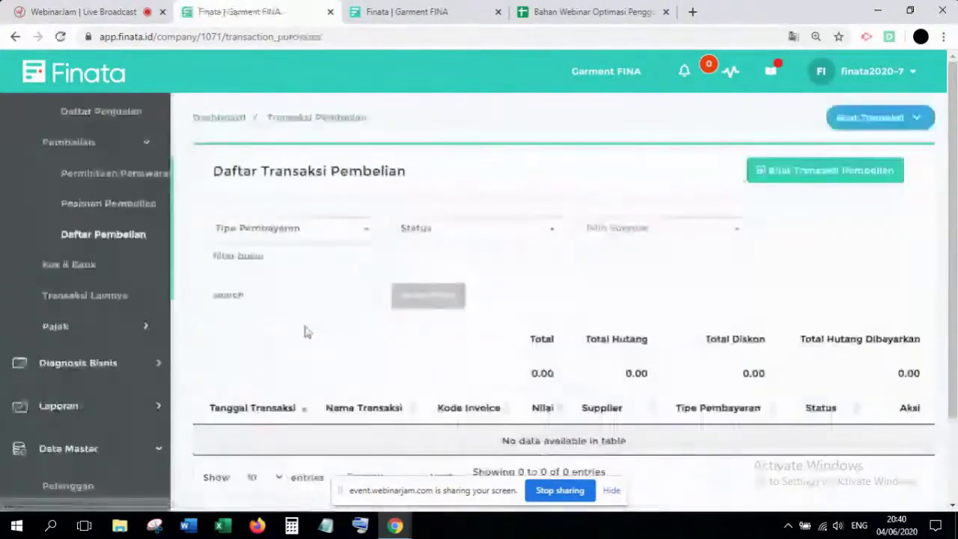
pyautogui.click(793, 175)
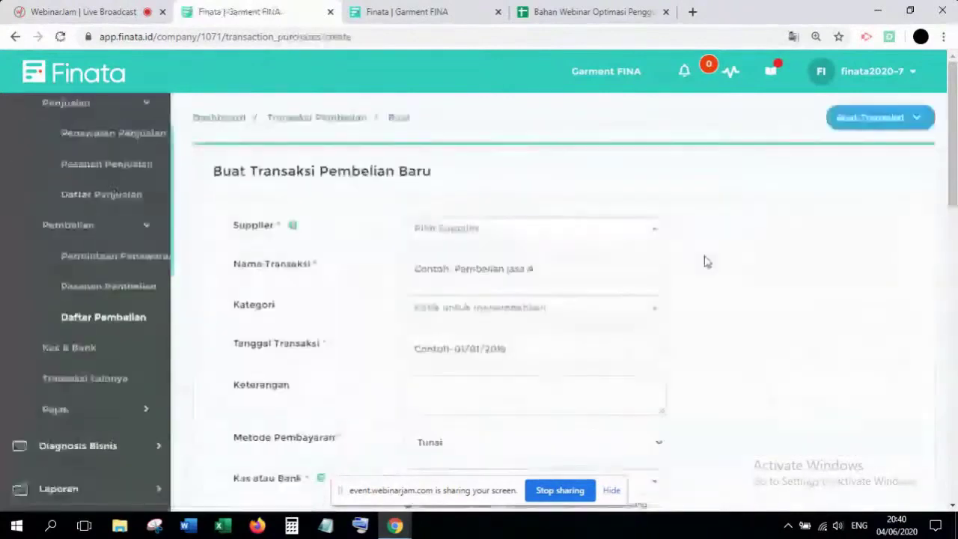
# Open the form for adding a new supplier to the purchase transaction
pyautogui.click(517, 232)
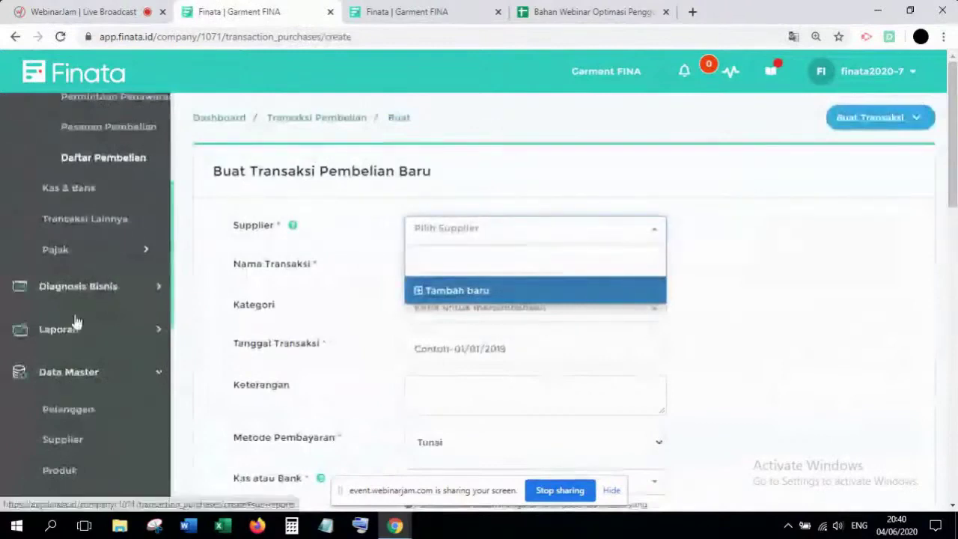
pyautogui.scroll(3, 76, 322)
pyautogui.scroll(-3, 109, 330)
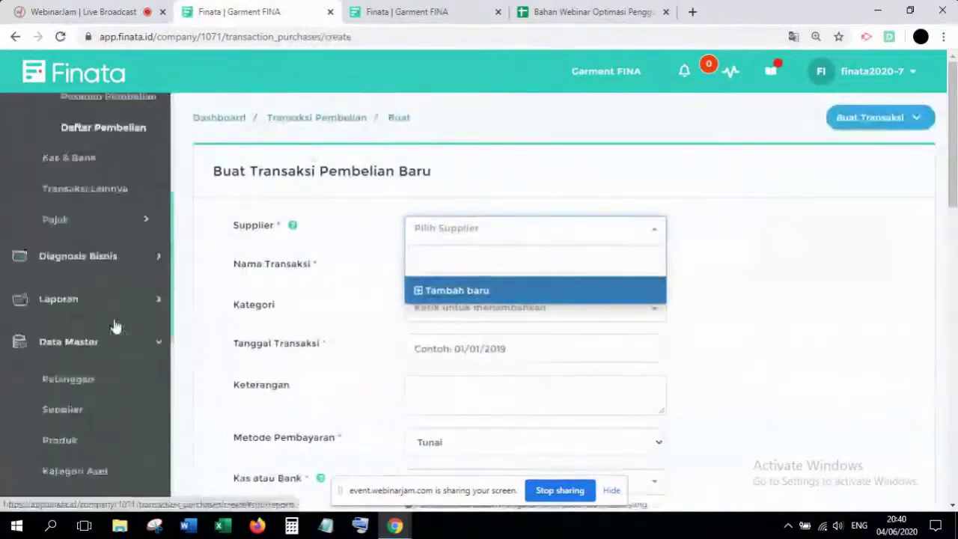
pyautogui.scroll(-1, 76, 351)
pyautogui.click(75, 349)
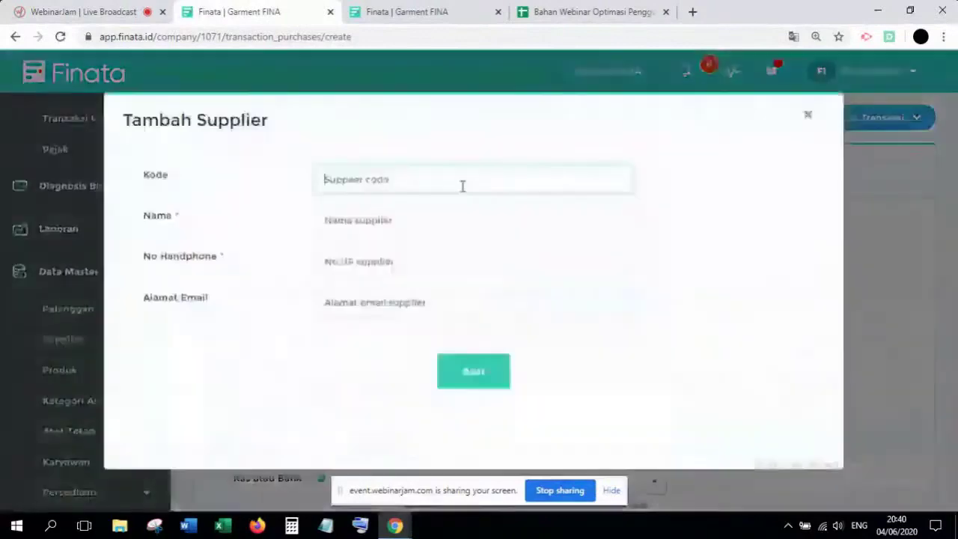
# Create the supplier with code S1, name Supplier 1 and a mobile phone number
pyautogui.write('S1')
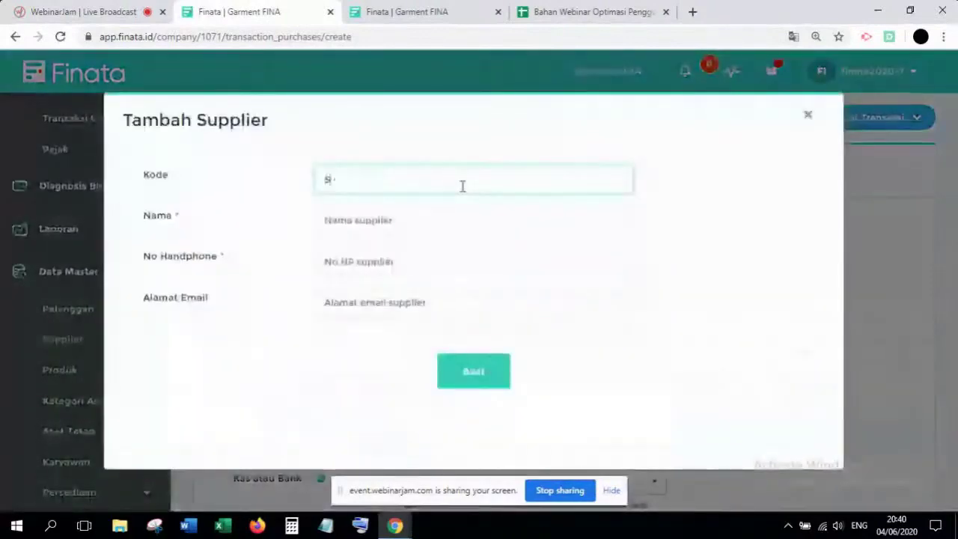
pyautogui.press('Tab')
pyautogui.write('Supplier 1')
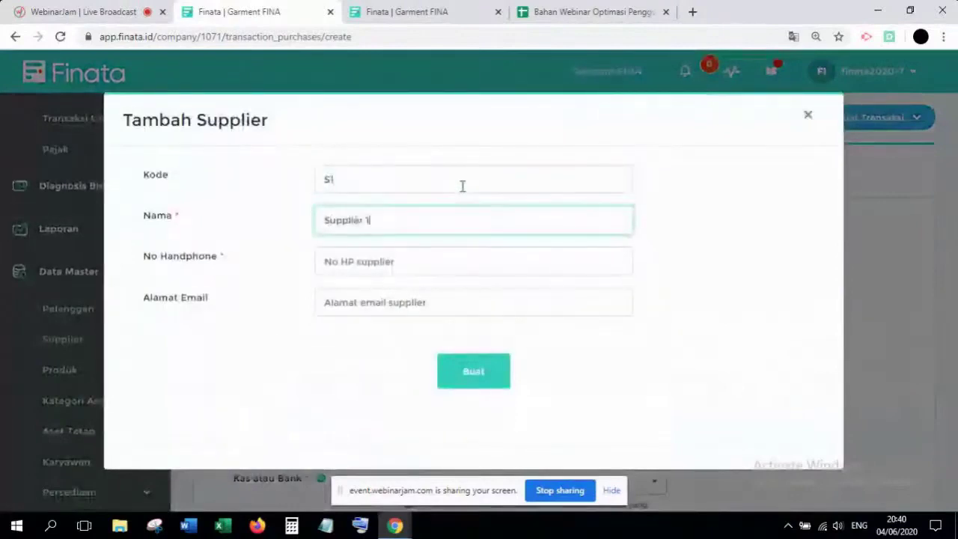
pyautogui.press('Tab')
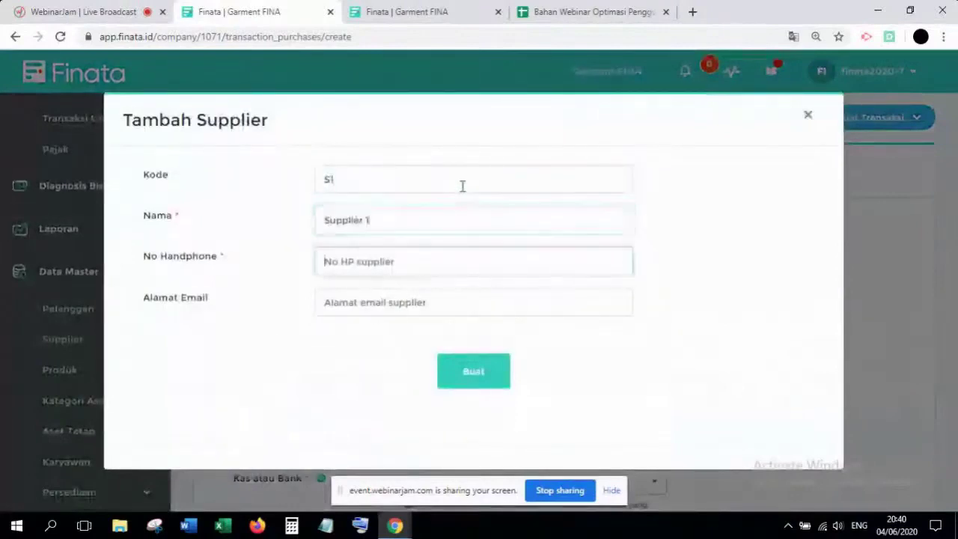
pyautogui.write('888888888')
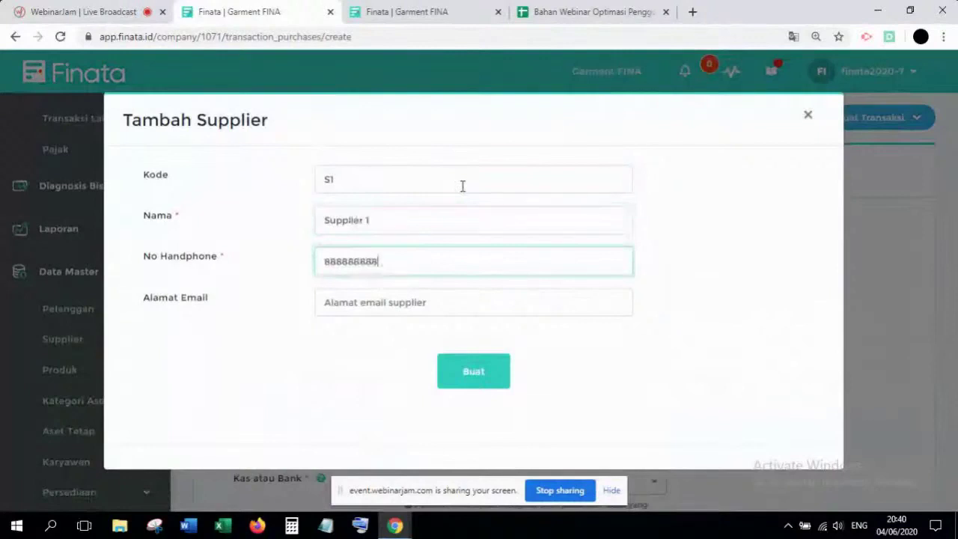
pyautogui.click(467, 371)
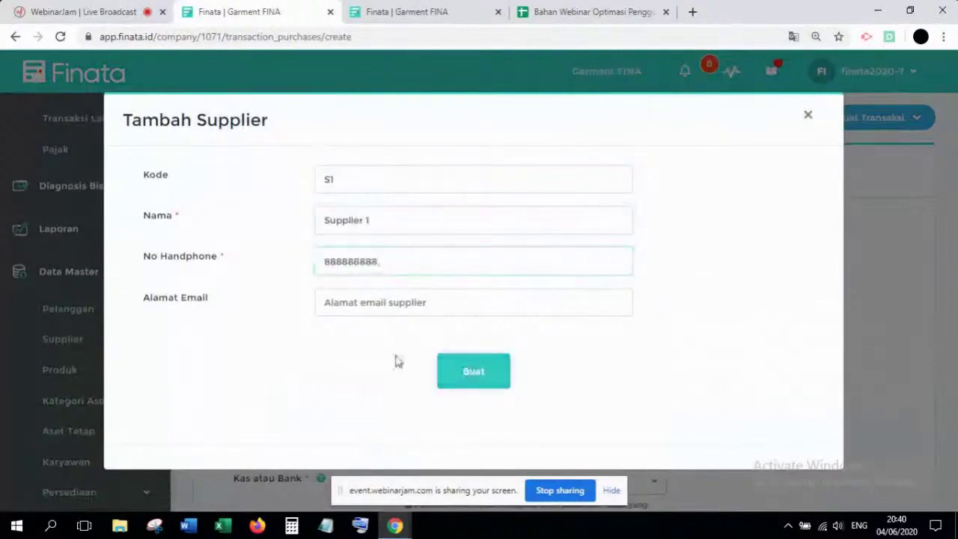
pyautogui.click(464, 370)
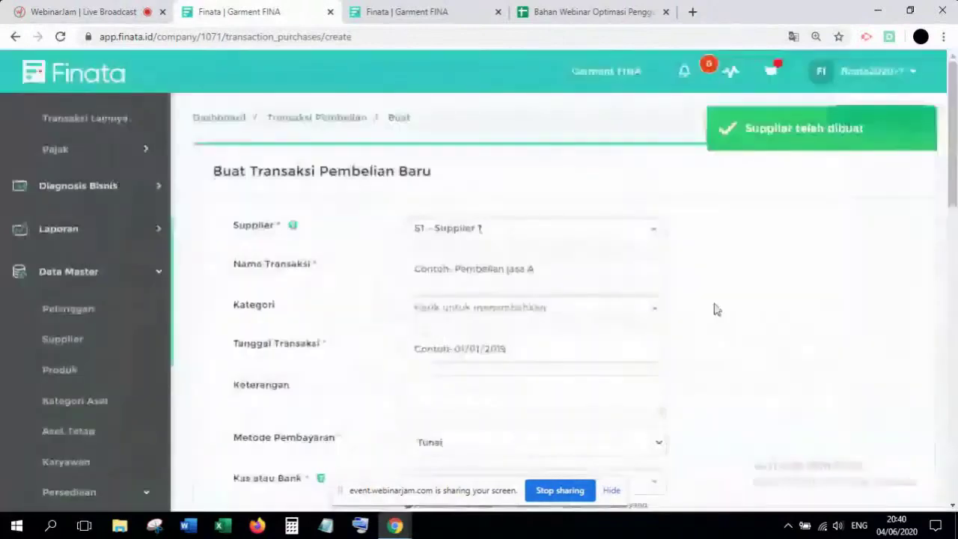
# Set the purchase transaction date (Tanggal Transaksi) to 05/01/2020
pyautogui.scroll(-1, 571, 275)
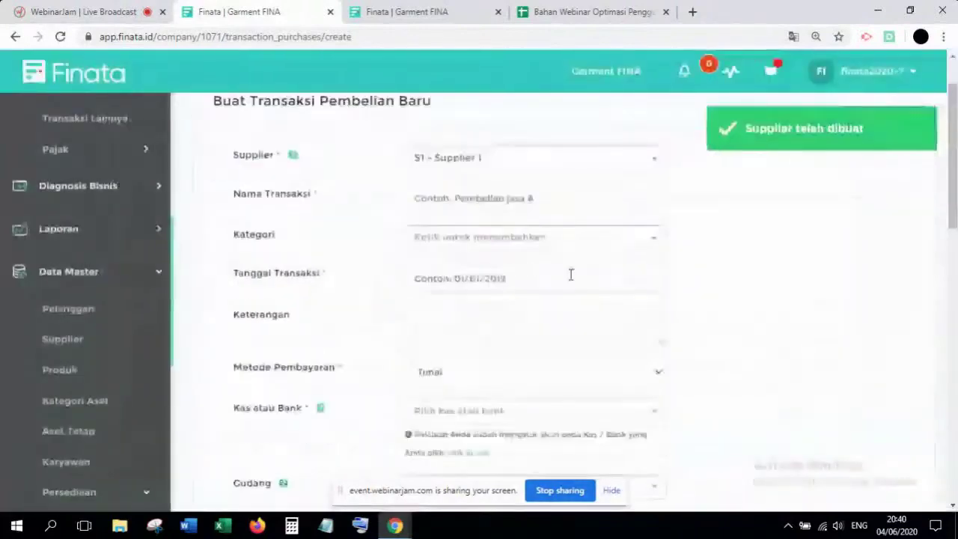
pyautogui.click(479, 275)
pyautogui.click(423, 304)
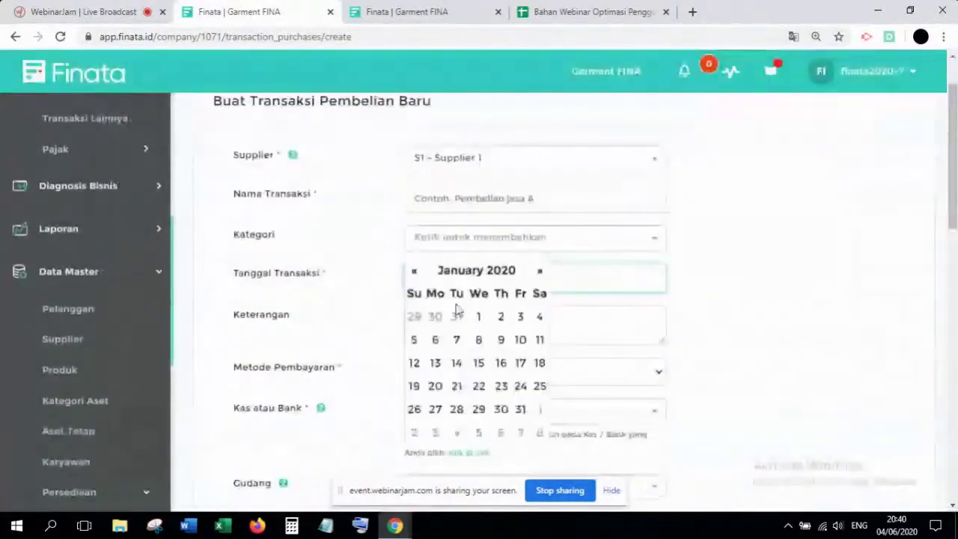
pyautogui.click(413, 339)
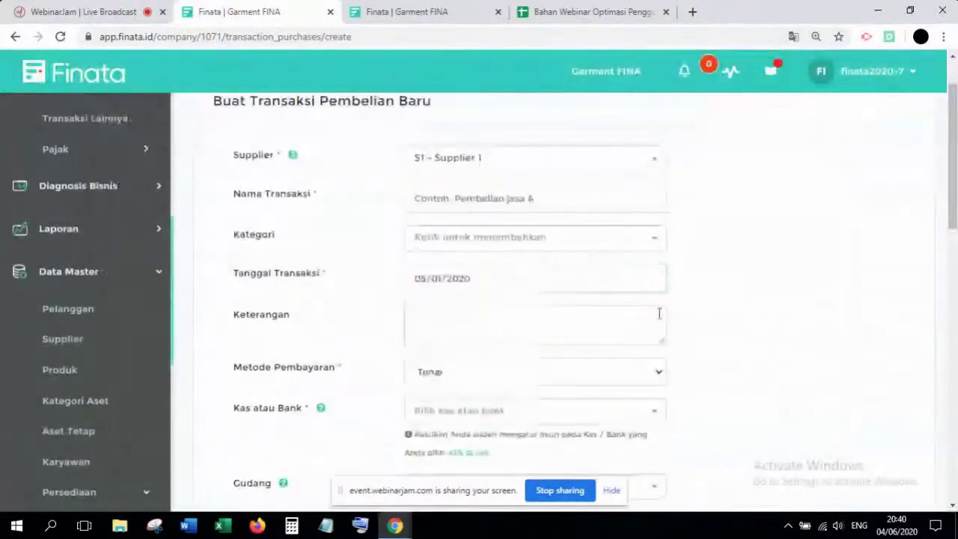
# Choose Bank Mandiri as the cash or bank account (Kas atau Bank) for the purchase
pyautogui.scroll(-1, 305, 249)
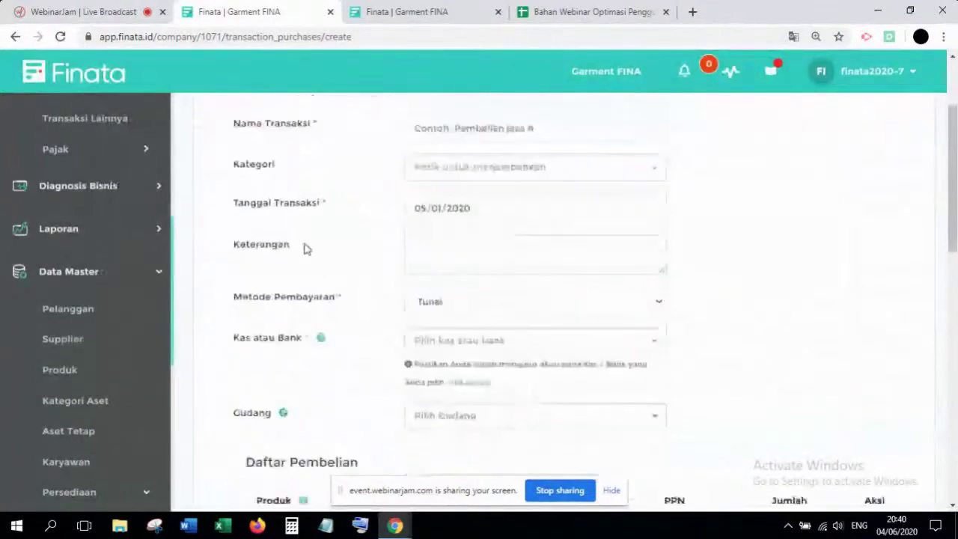
pyautogui.scroll(-1, 305, 249)
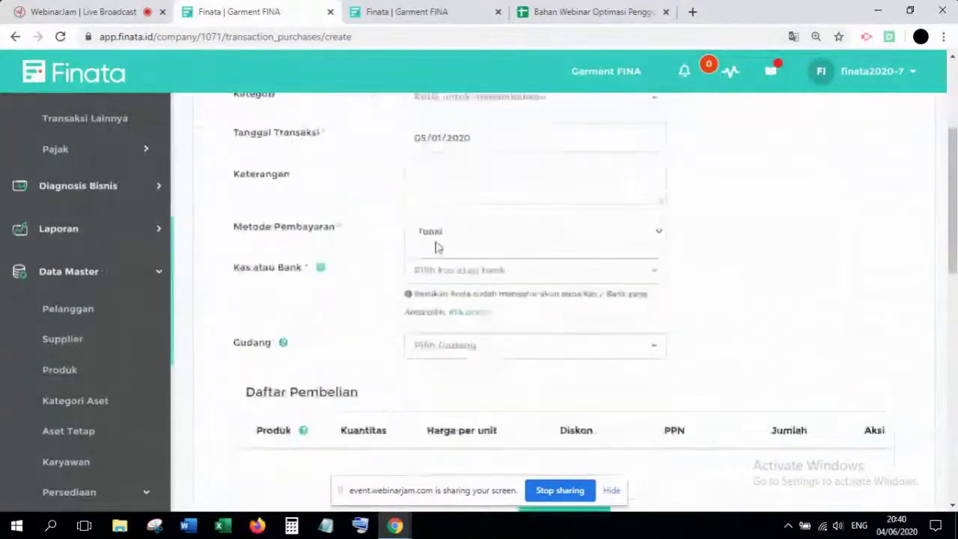
pyautogui.click(456, 273)
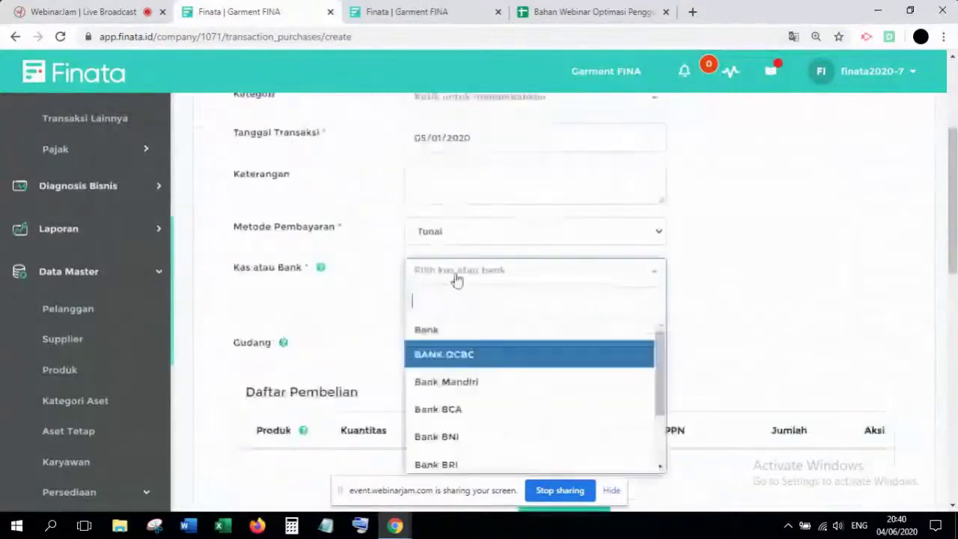
pyautogui.click(479, 390)
# Choose Toko as the warehouse (Gudang) for the purchase
pyautogui.scroll(-1, 388, 348)
pyautogui.click(458, 288)
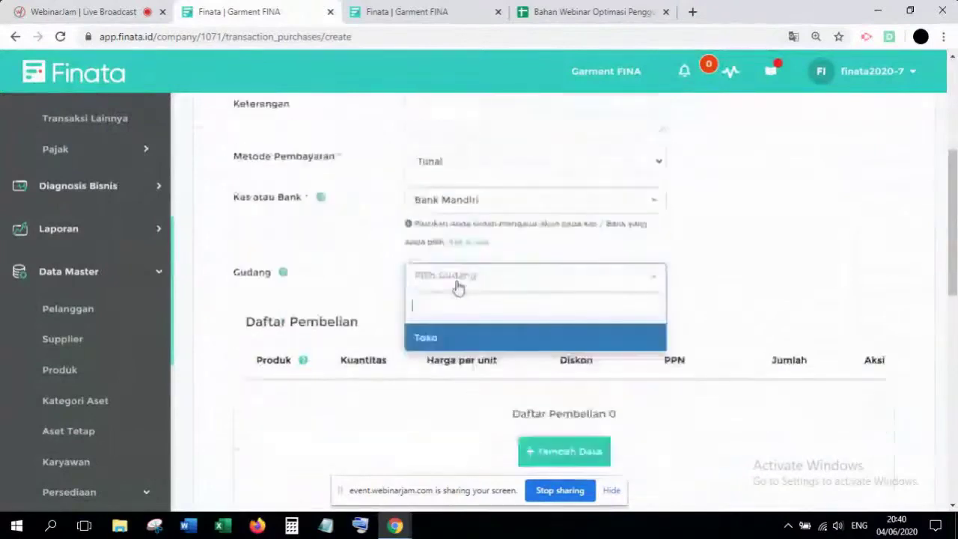
pyautogui.click(438, 339)
pyautogui.click(419, 279)
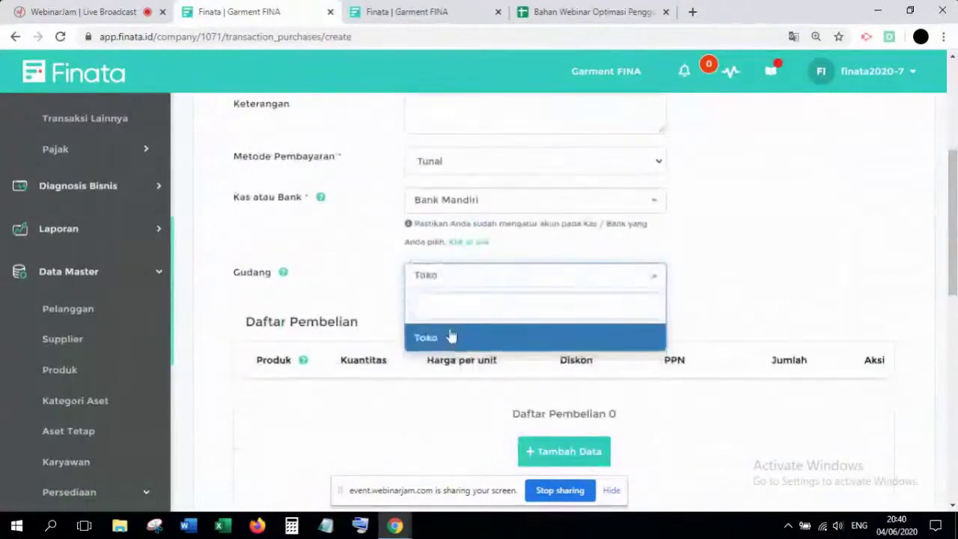
pyautogui.click(451, 336)
pyautogui.click(439, 274)
pyautogui.click(417, 283)
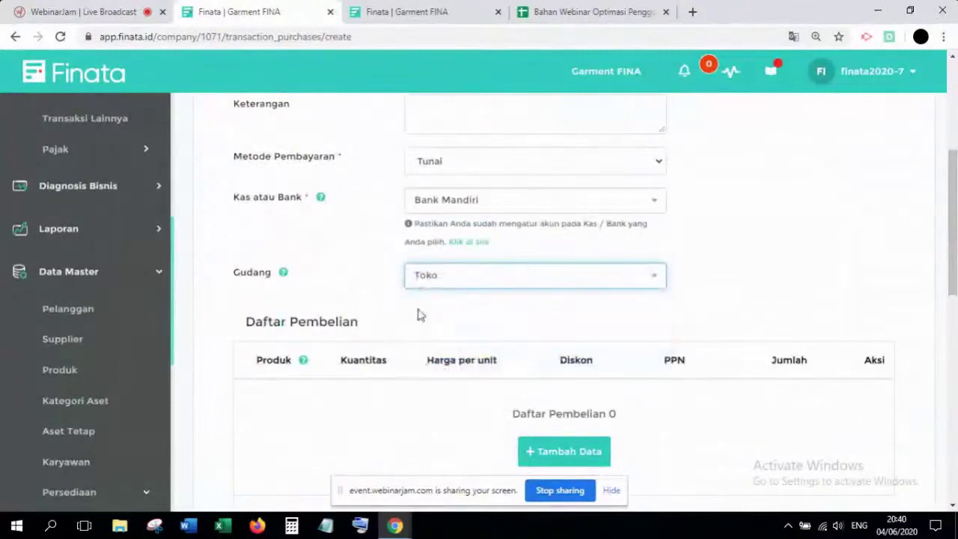
# Add three product rows to the purchase list (Daftar Pembelian)
pyautogui.scroll(-1, 426, 306)
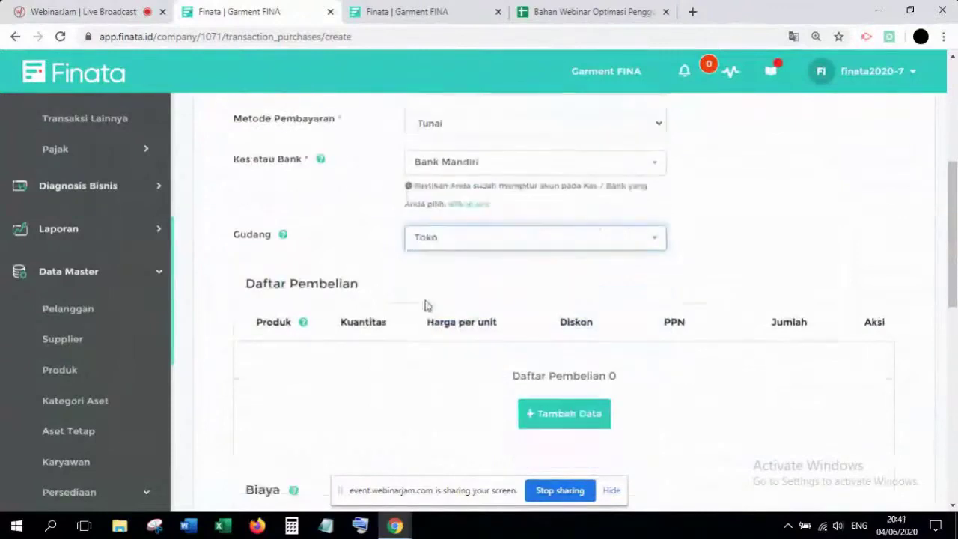
pyautogui.scroll(-3, 426, 306)
pyautogui.click(546, 250)
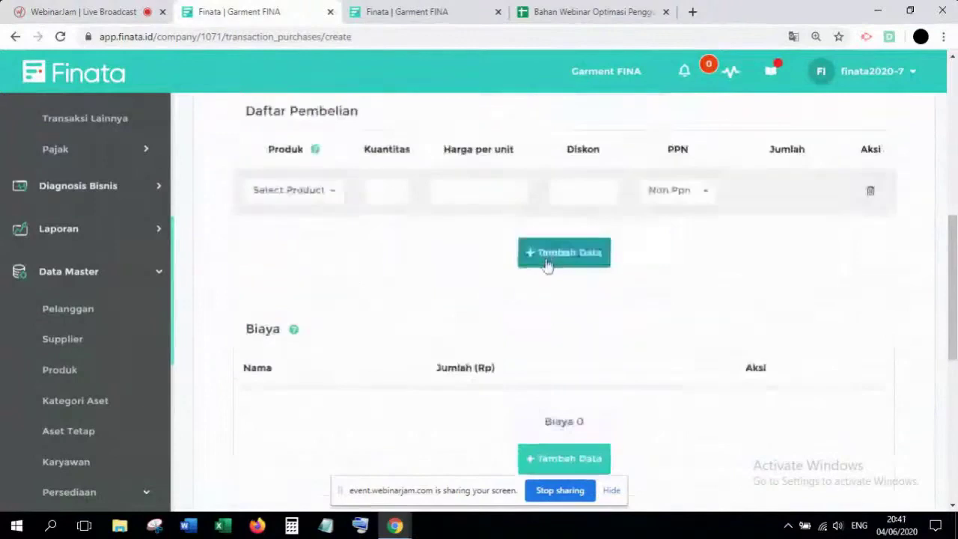
pyautogui.click(549, 265)
pyautogui.click(552, 300)
# Assign CL1 - Celana, KM1 - Kemeja and TS1 - T Shirt to the three product rows in that order
pyautogui.click(307, 191)
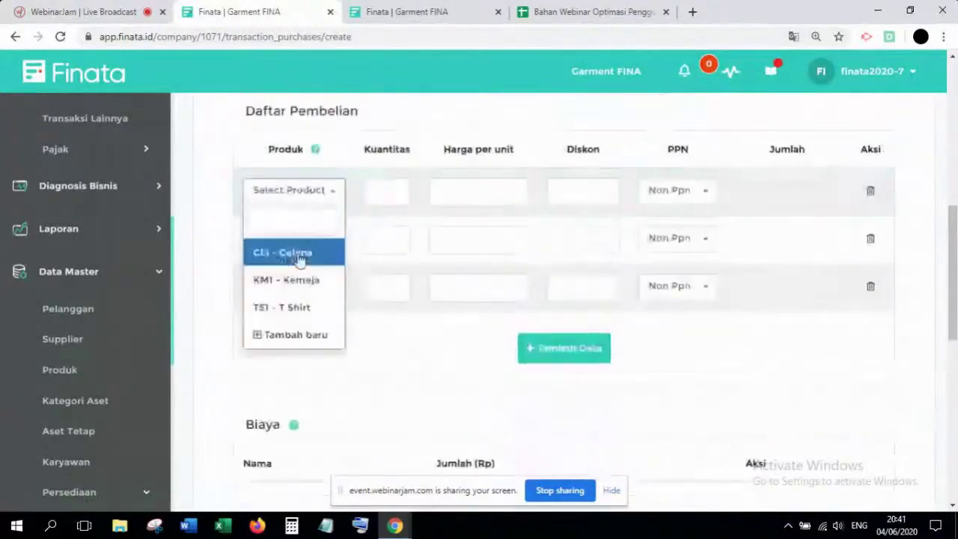
pyautogui.click(299, 252)
pyautogui.click(307, 238)
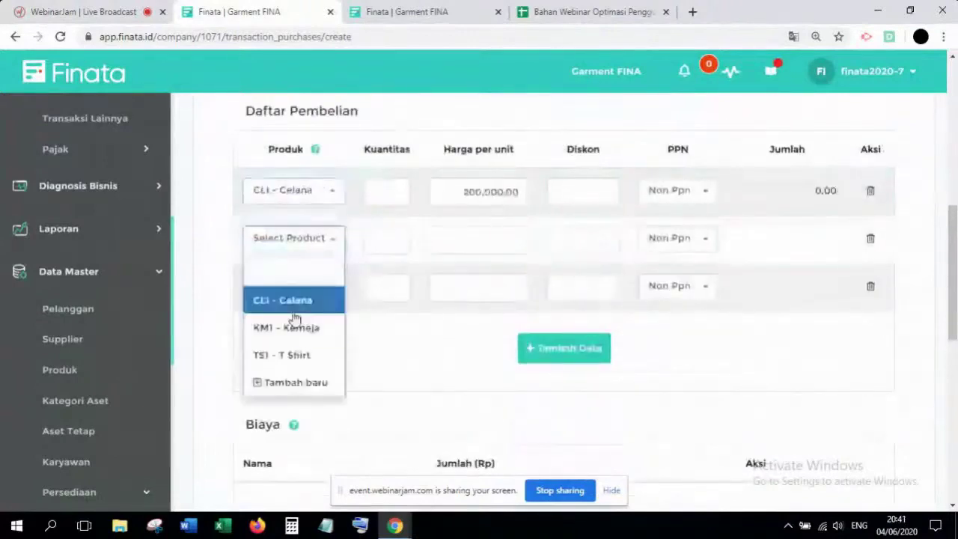
pyautogui.click(297, 328)
pyautogui.click(292, 285)
pyautogui.click(281, 401)
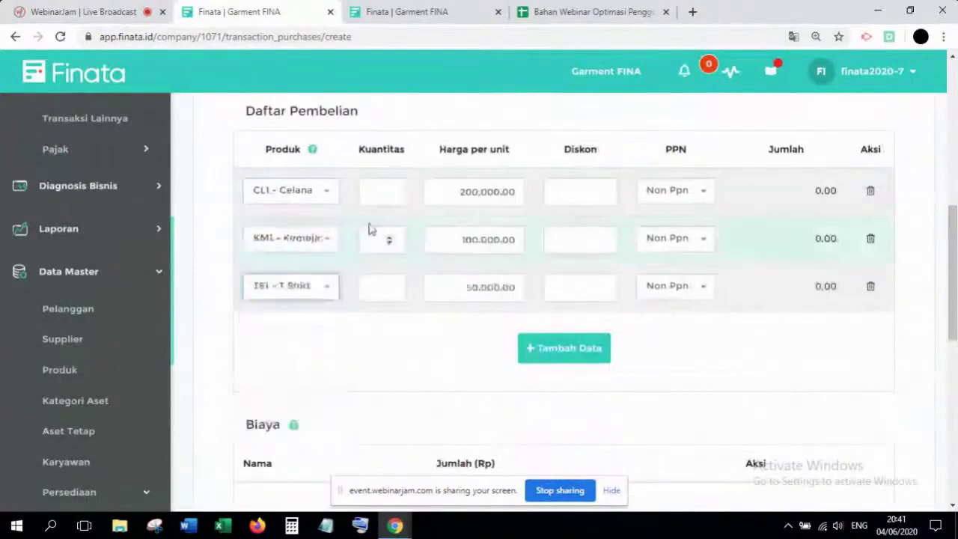
# Set the quantity to 10 for all three products and give Celana a discount (Diskon) of 100,000.00
pyautogui.click(369, 199)
pyautogui.write('10')
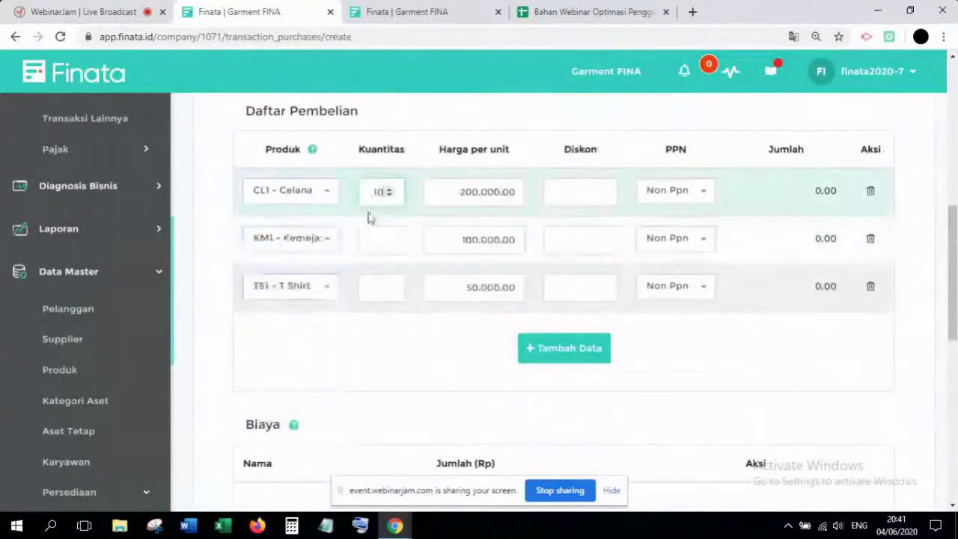
pyautogui.click(374, 238)
pyautogui.write('10')
pyautogui.click(364, 286)
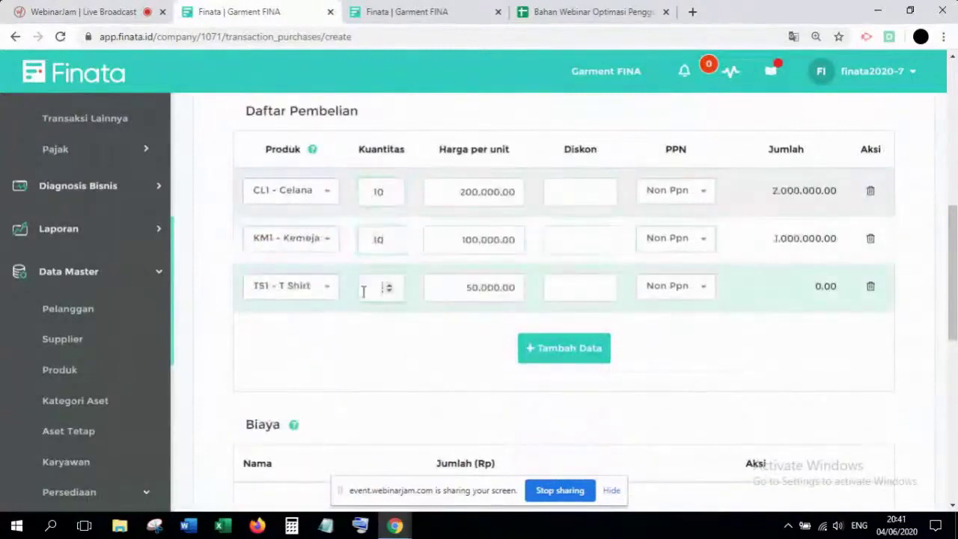
pyautogui.write('10')
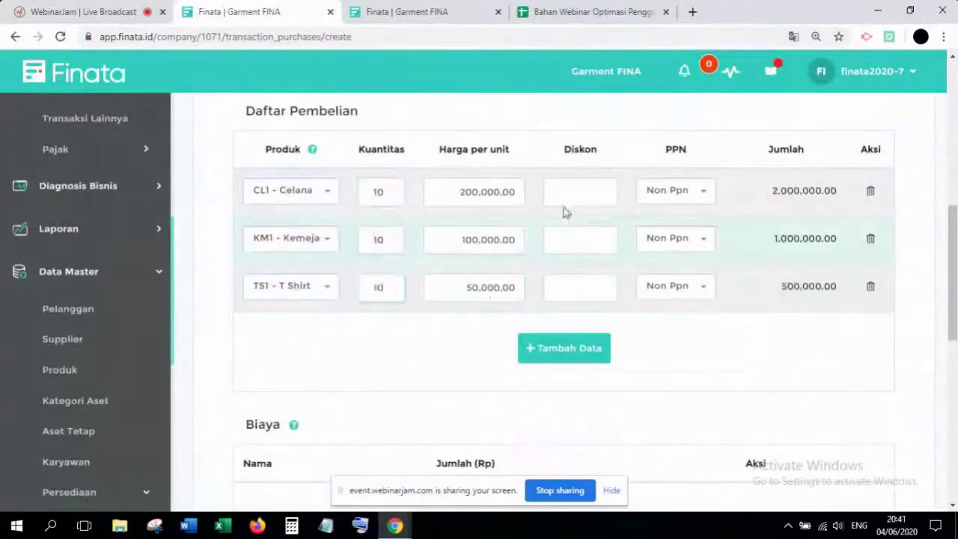
pyautogui.click(573, 194)
pyautogui.write('1000000.00')
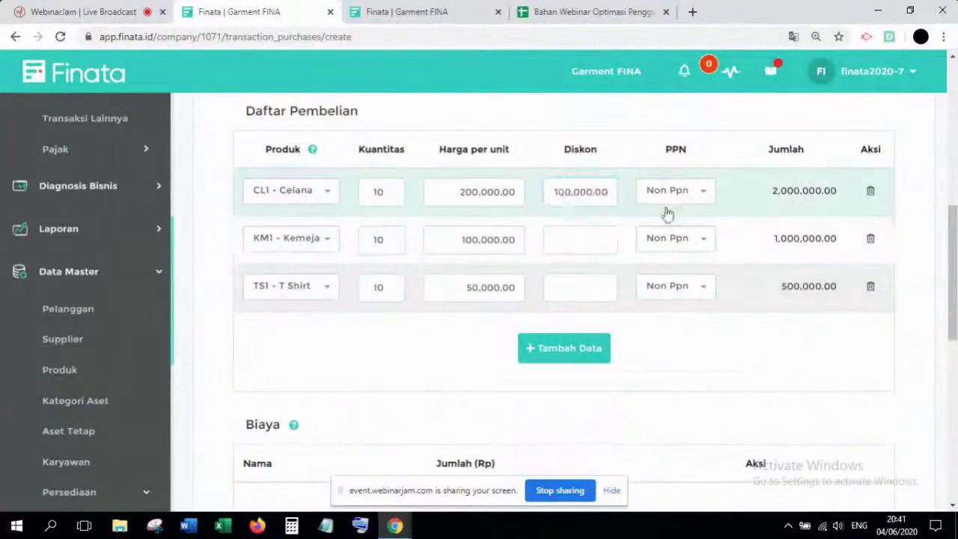
# Add an additional cost (Biaya) named Ongkir with an amount of Rp 200,000.00
pyautogui.scroll(-4, 666, 262)
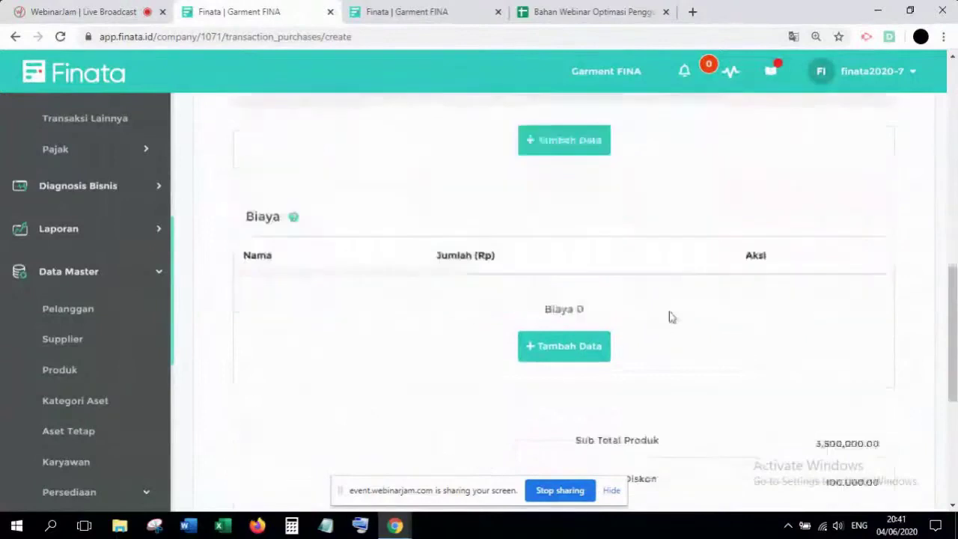
pyautogui.click(569, 277)
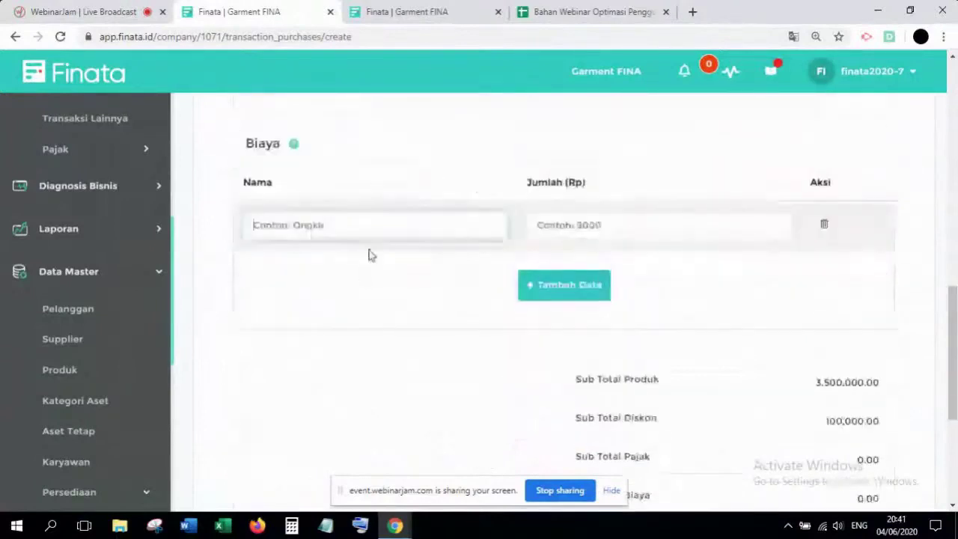
pyautogui.write('Ongkir')
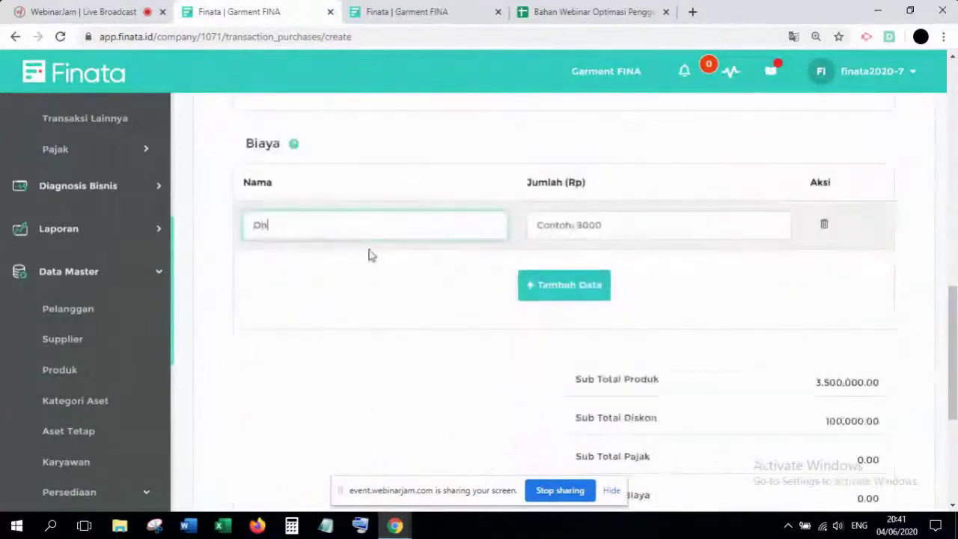
pyautogui.click(558, 232)
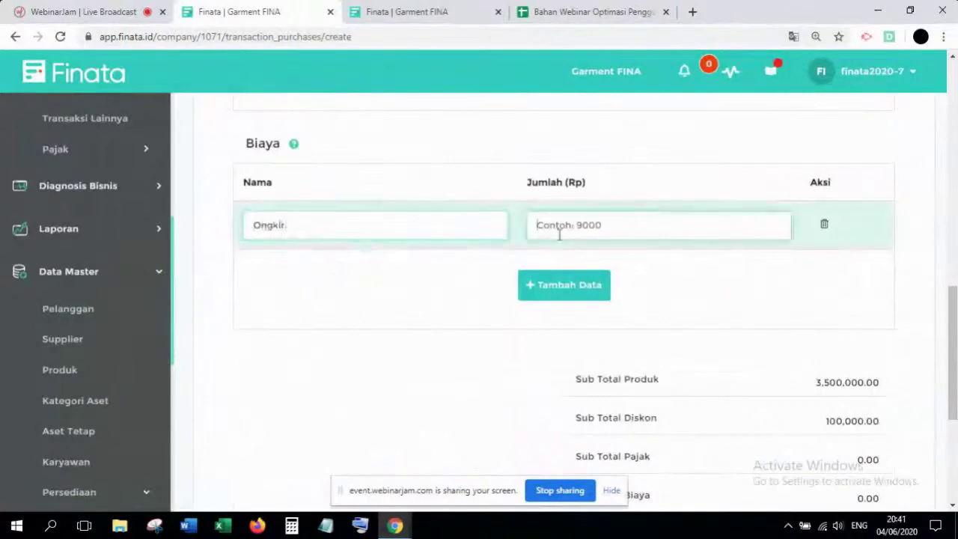
pyautogui.write('2000000.00')
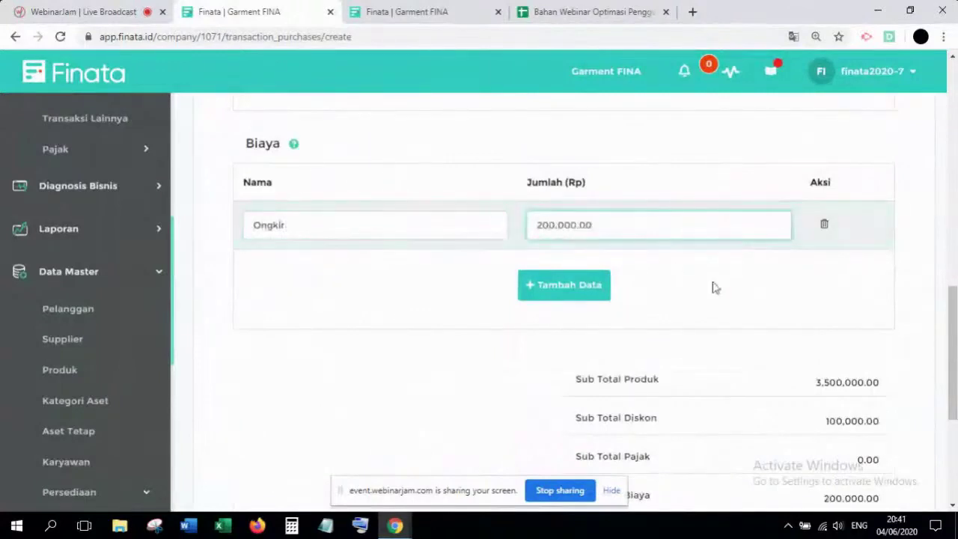
# Name the purchase transaction (Nama Transaksi) "Pembelian barang dagangan"
pyautogui.scroll(4, 790, 303)
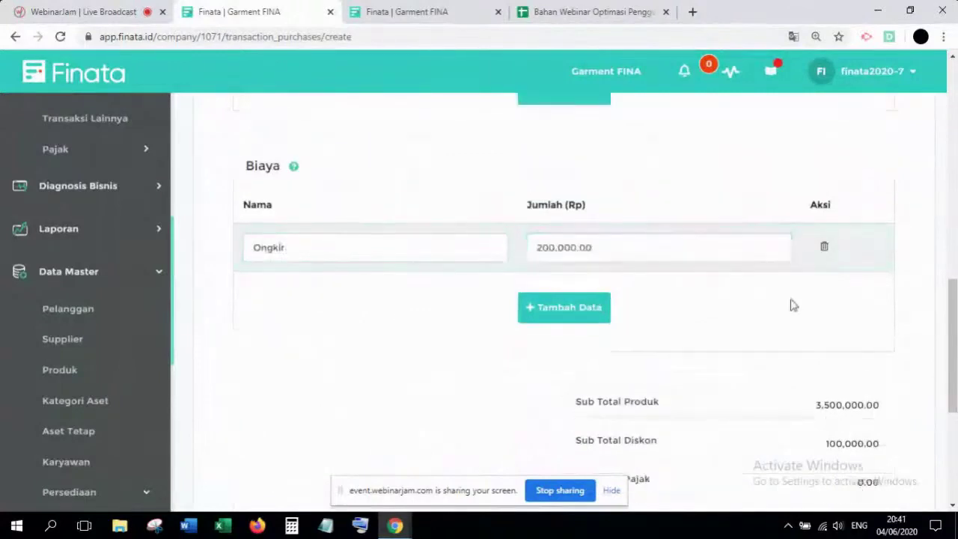
pyautogui.scroll(5, 791, 304)
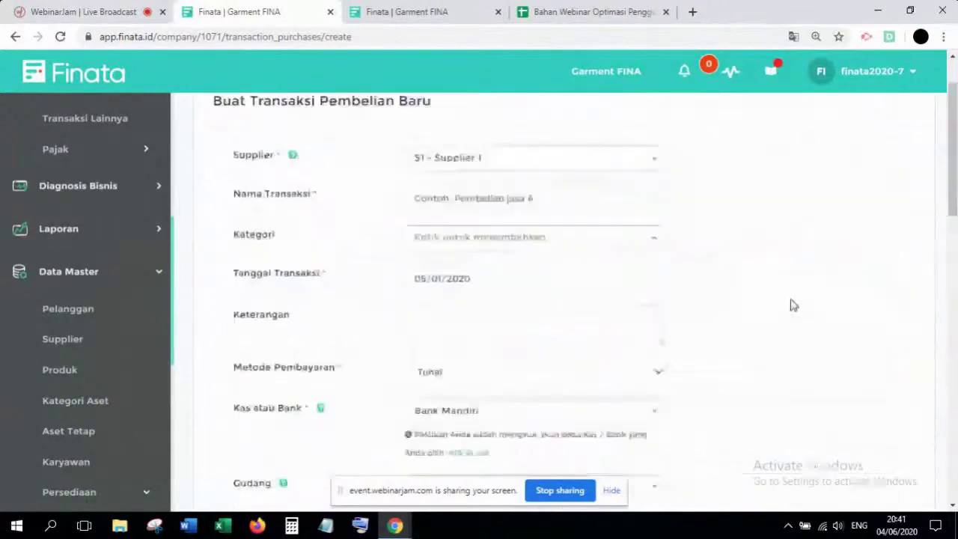
pyautogui.scroll(2, 340, 273)
pyautogui.click(454, 267)
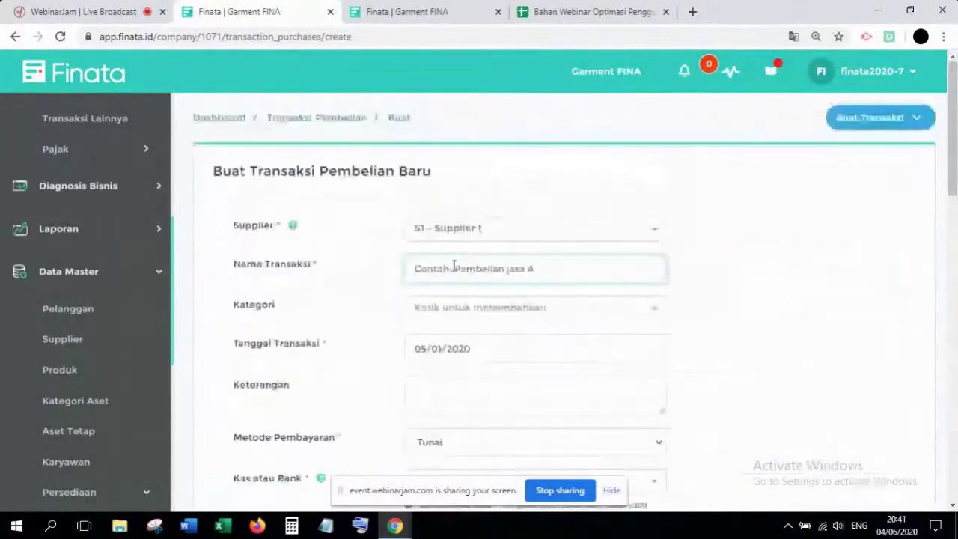
pyautogui.write('P')
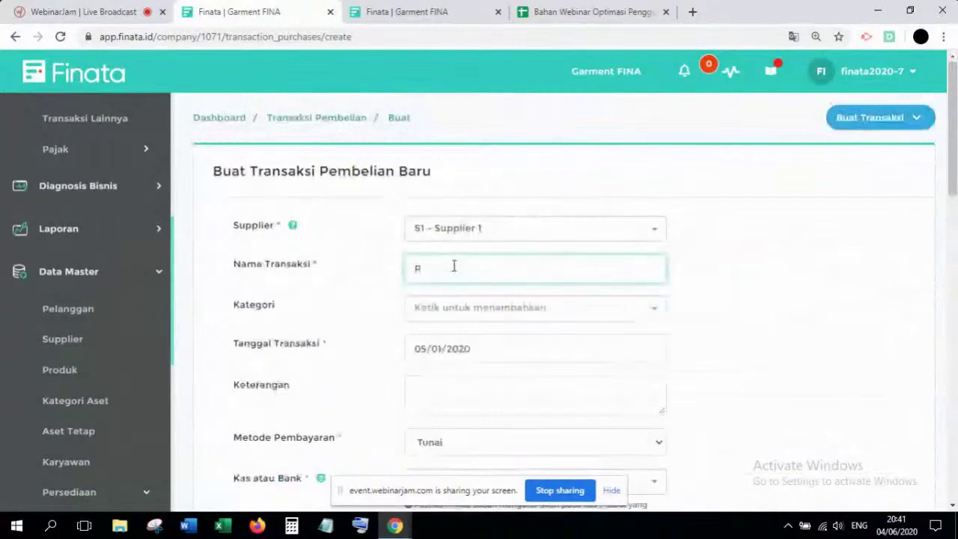
pyautogui.write('embeli')
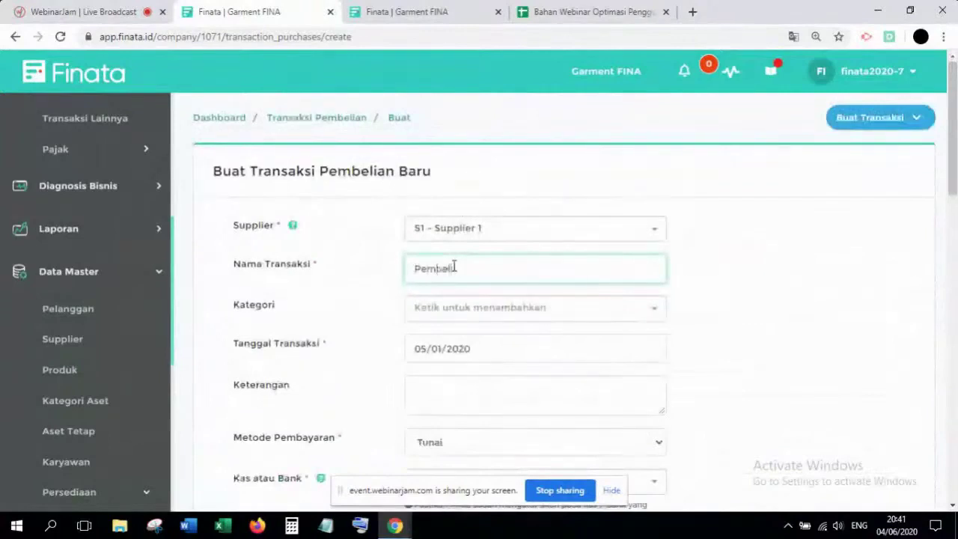
pyautogui.write('an barang')
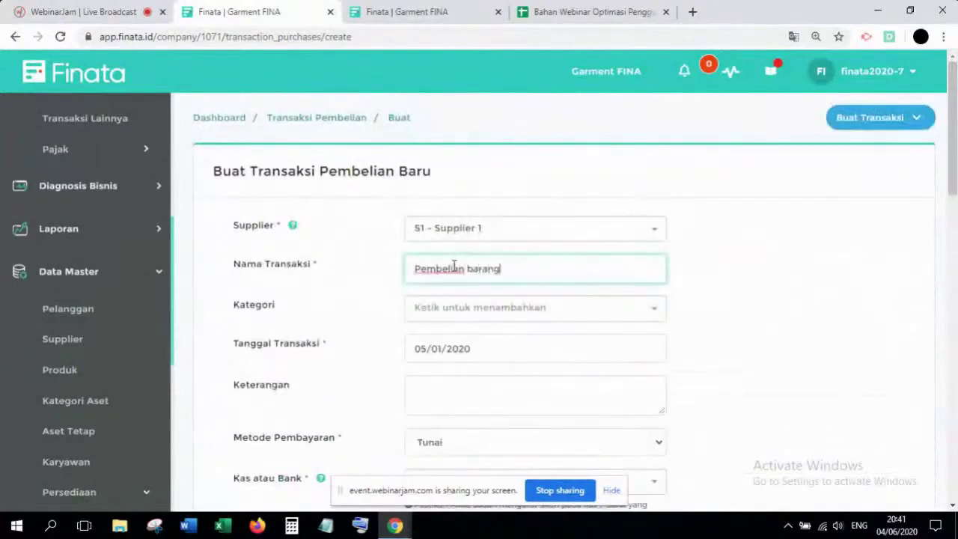
pyautogui.write(' dagangan')
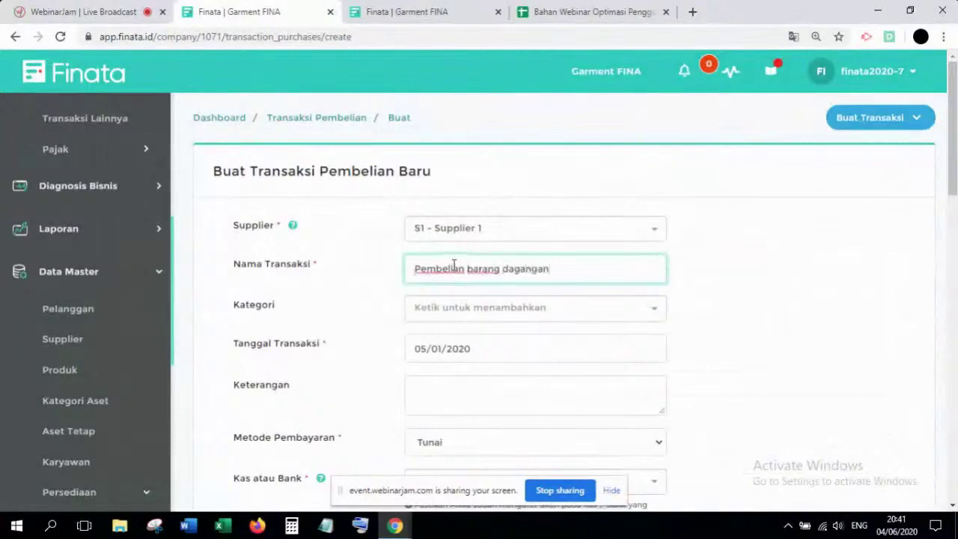
pyautogui.click(496, 196)
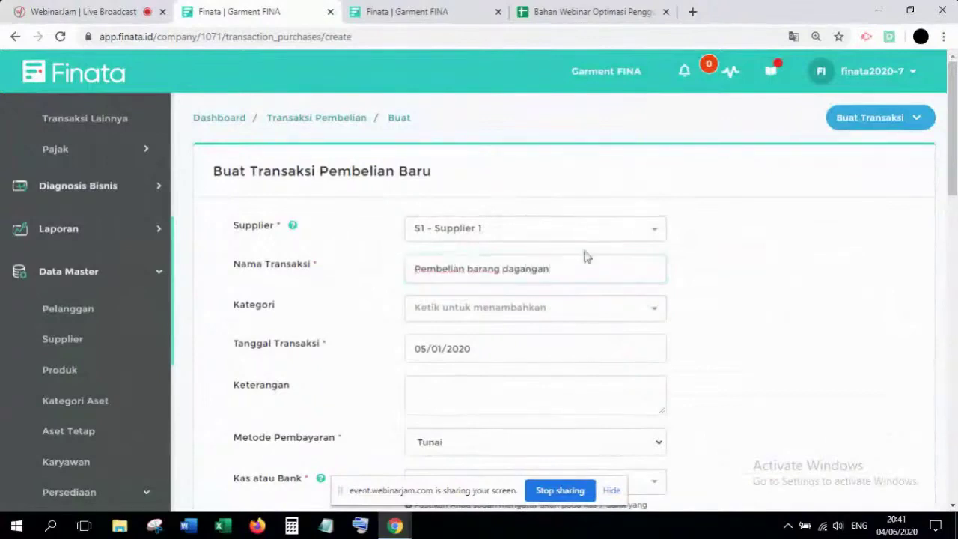
# Post the purchase transaction and confirm the posting
pyautogui.scroll(-1, 722, 264)
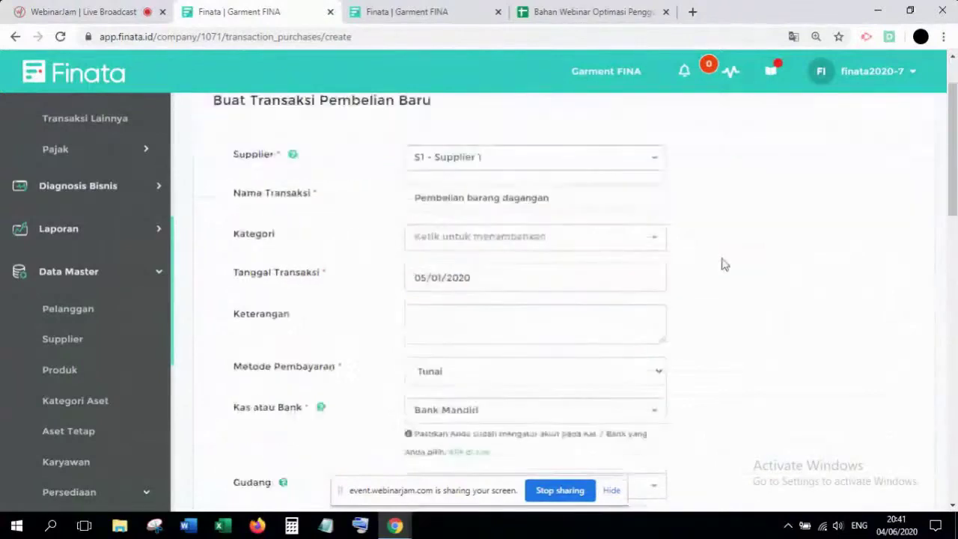
pyautogui.scroll(-5, 722, 264)
pyautogui.scroll(-4, 722, 262)
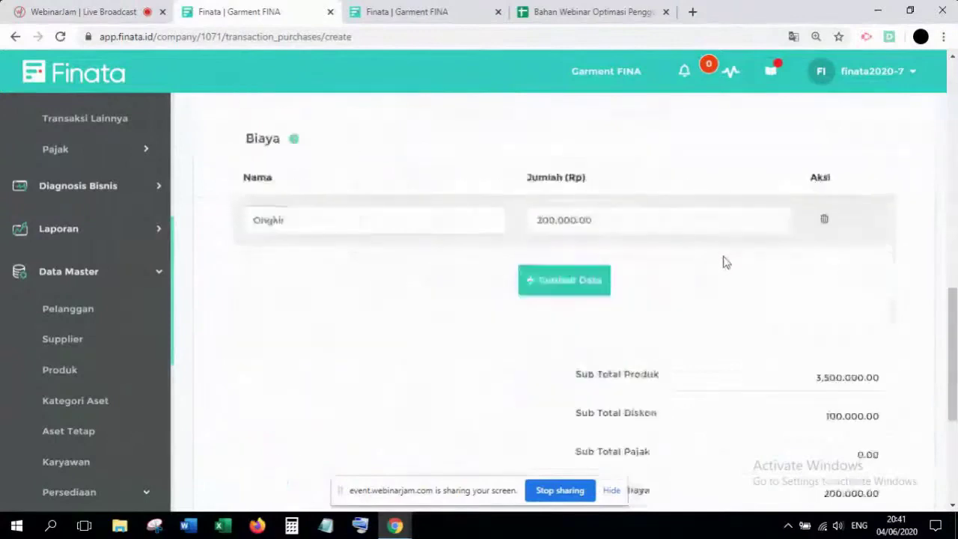
pyautogui.scroll(-3, 703, 337)
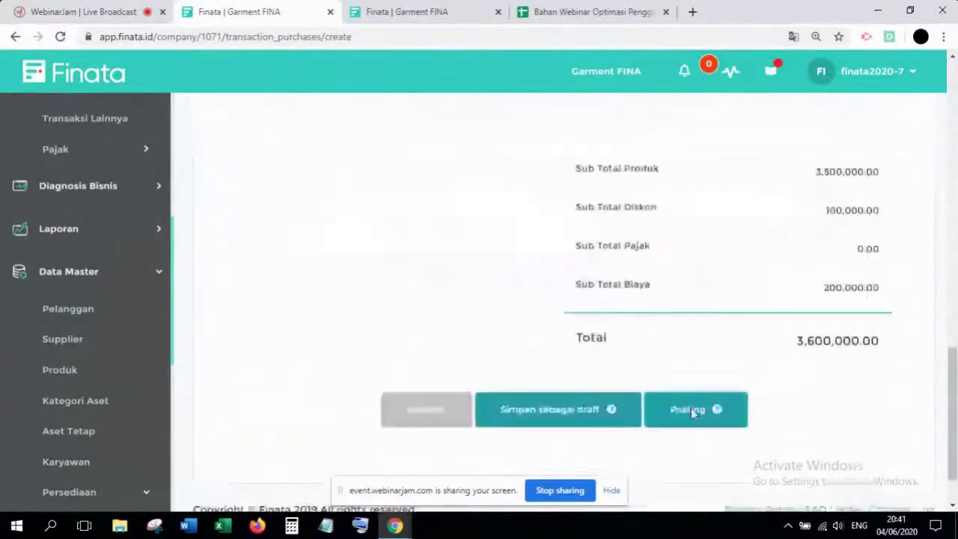
pyautogui.click(693, 411)
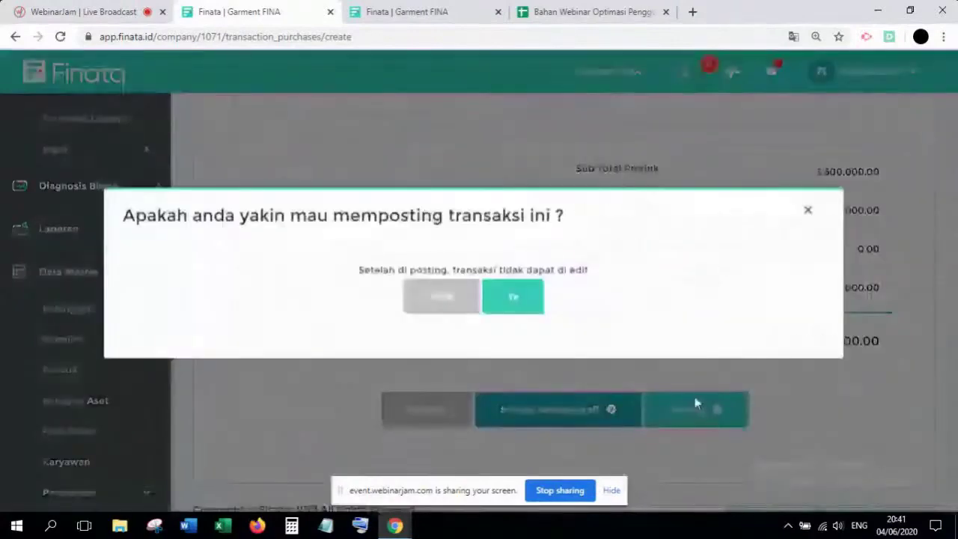
pyautogui.click(526, 318)
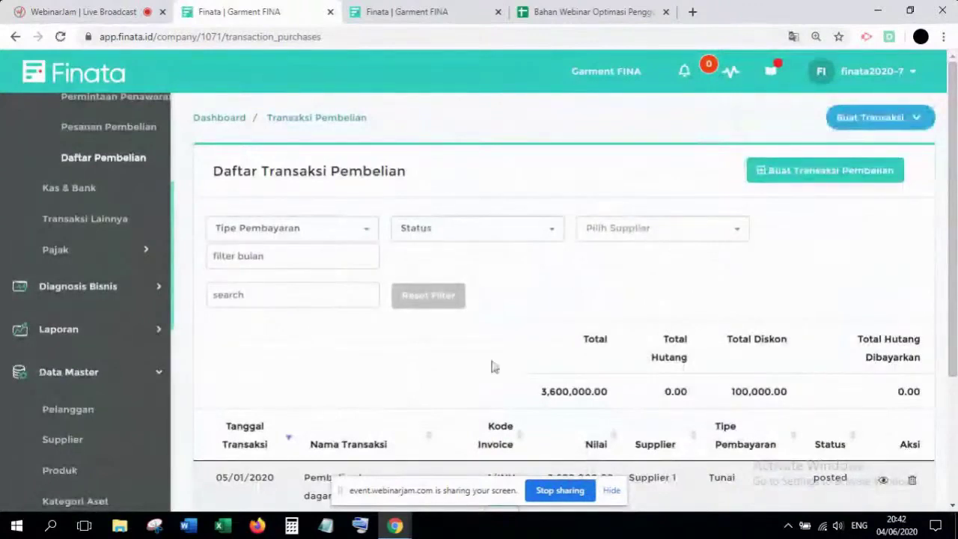
# Open the list of cash and bank accounts (Kas & Bank)
pyautogui.scroll(5, 111, 291)
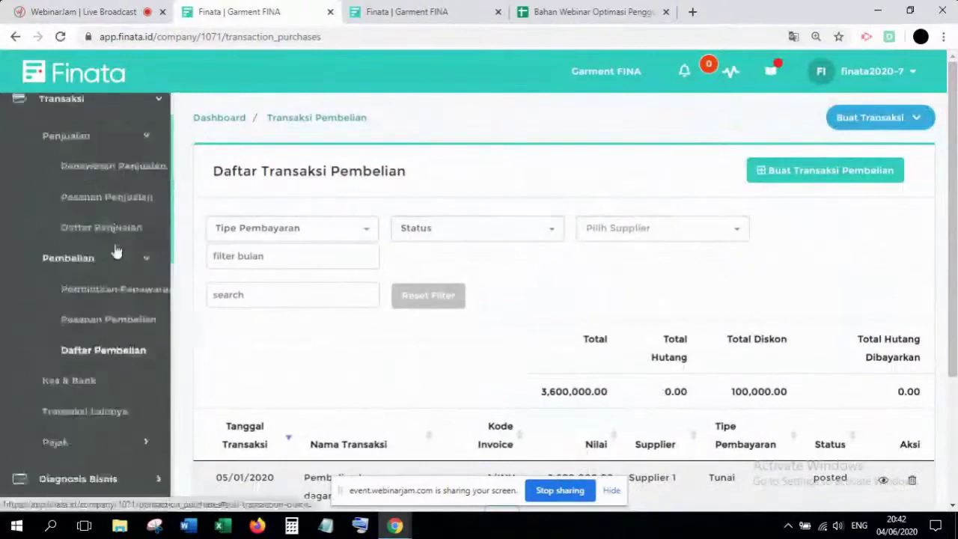
pyautogui.click(99, 169)
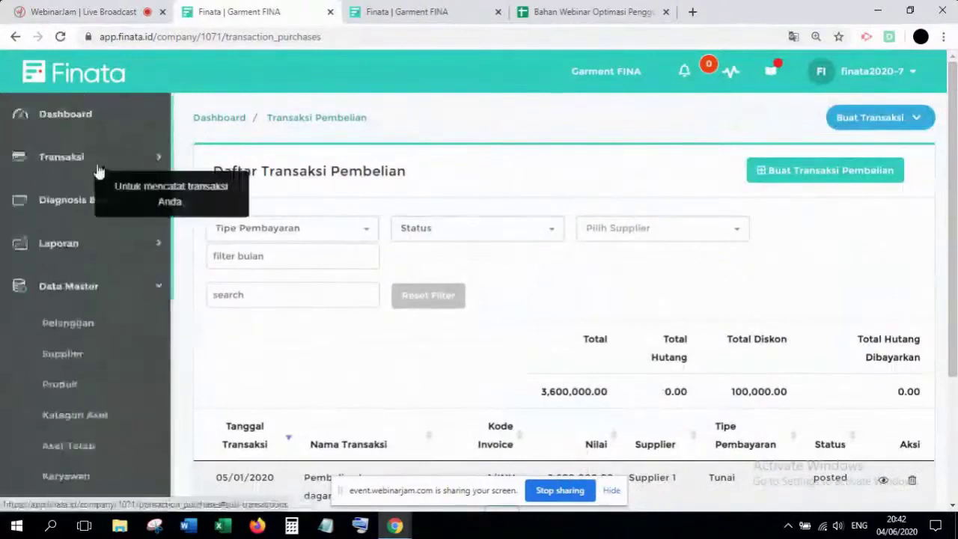
pyautogui.click(98, 169)
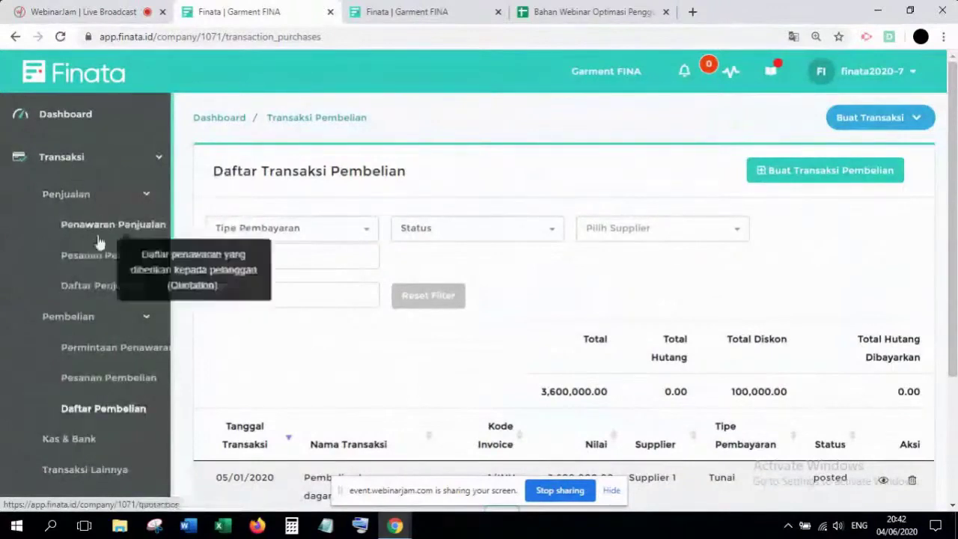
pyautogui.click(95, 163)
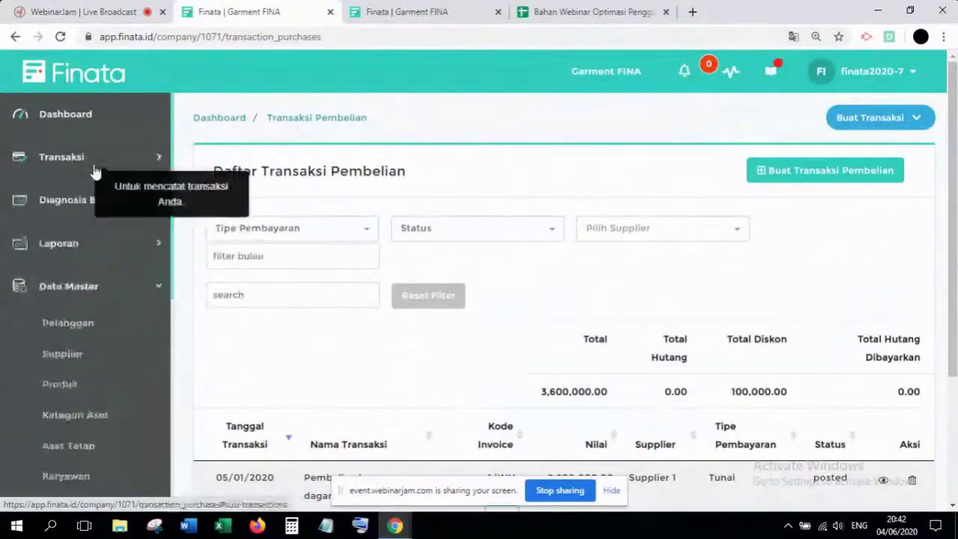
pyautogui.click(94, 289)
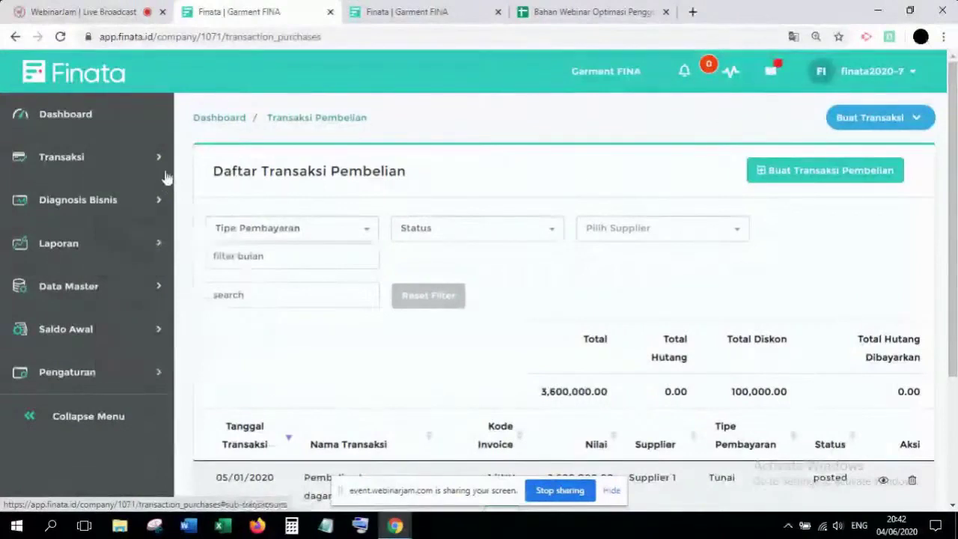
pyautogui.click(118, 168)
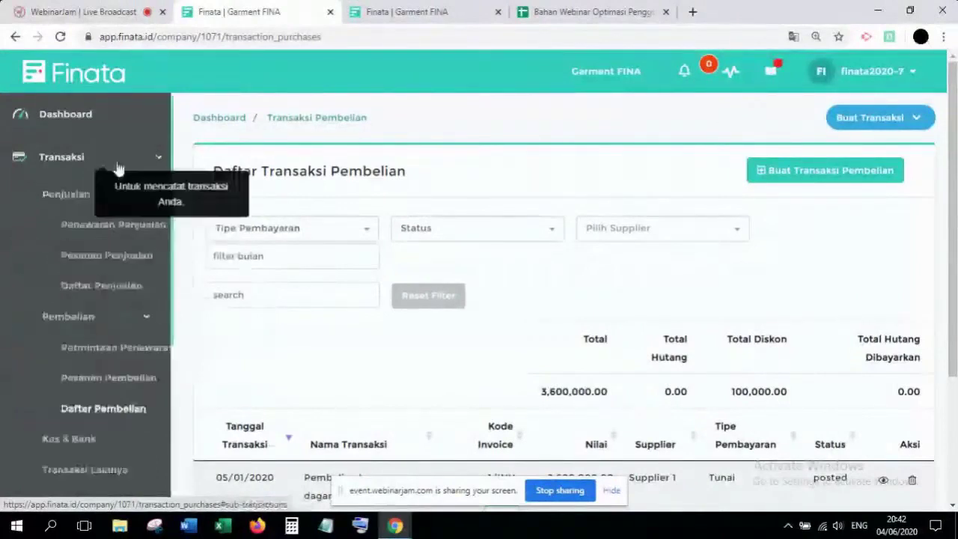
pyautogui.click(71, 195)
pyautogui.click(88, 227)
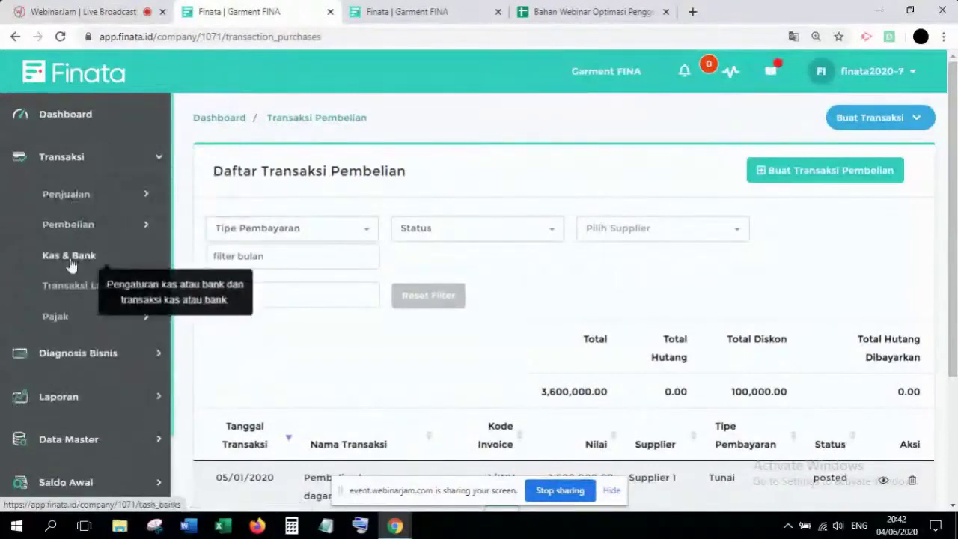
pyautogui.click(70, 263)
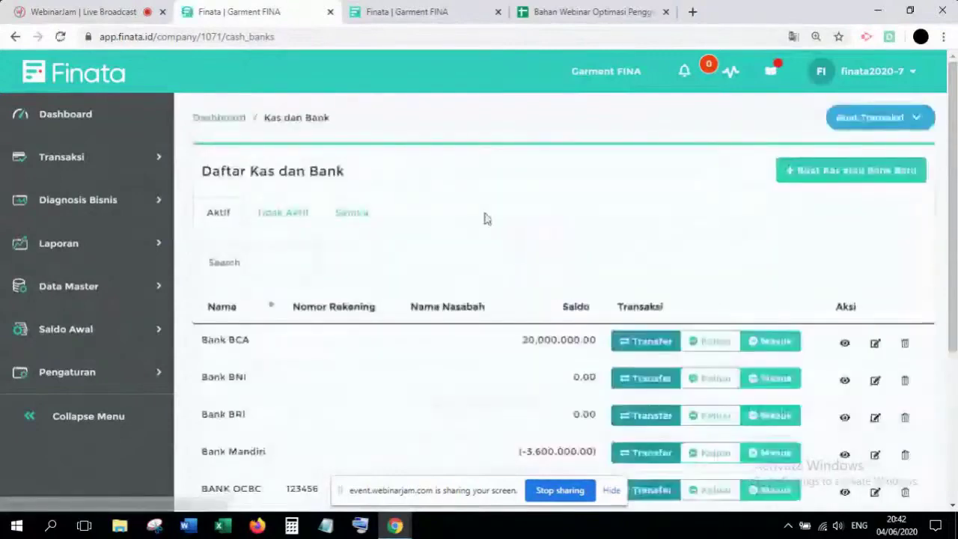
# Examine the inactive and active cash and bank accounts, including their balances and available transaction actions
pyautogui.scroll(-1, 486, 220)
pyautogui.scroll(1, 406, 223)
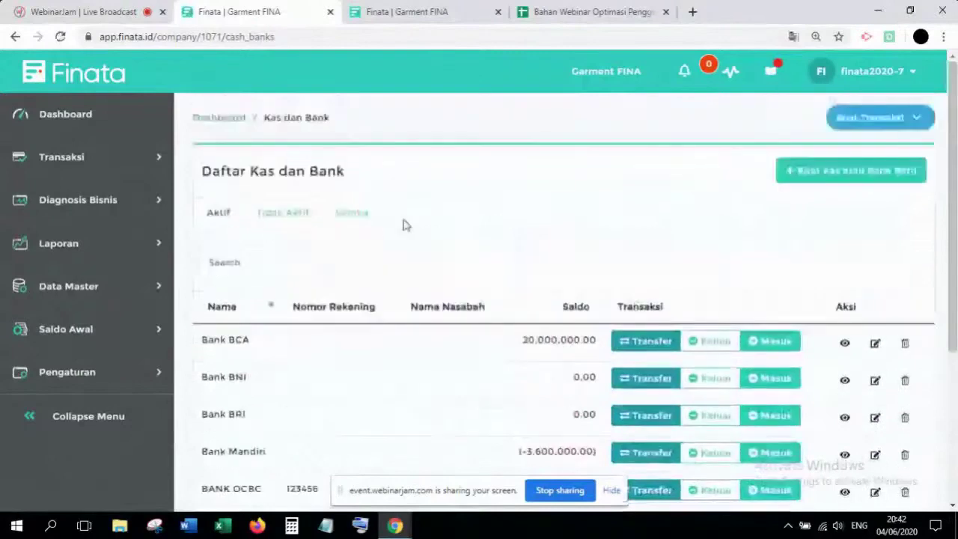
pyautogui.click(282, 216)
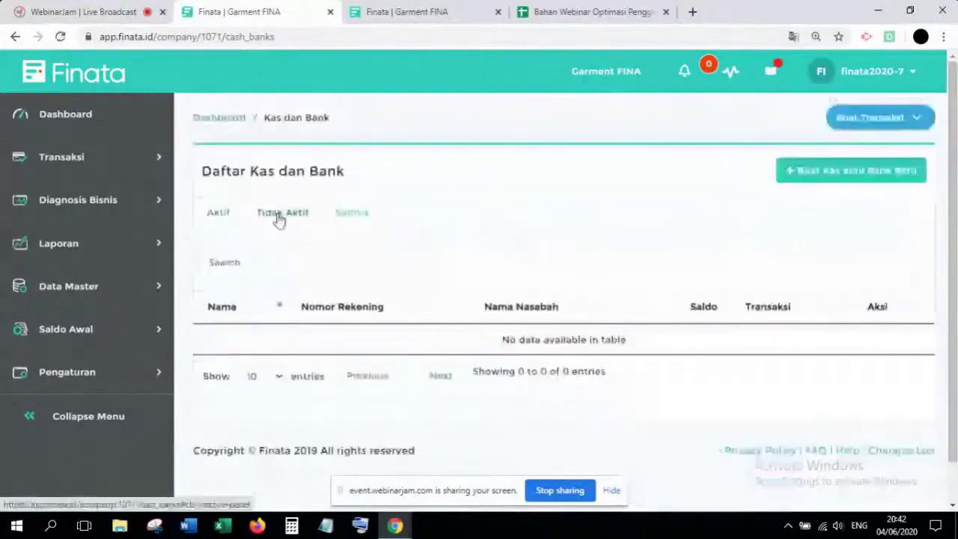
pyautogui.scroll(-1, 391, 305)
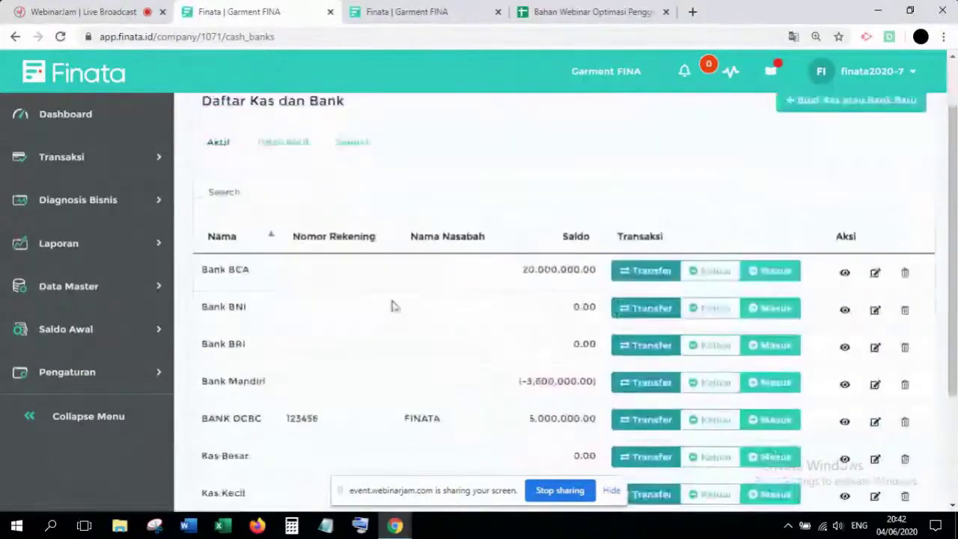
pyautogui.scroll(-1, 391, 305)
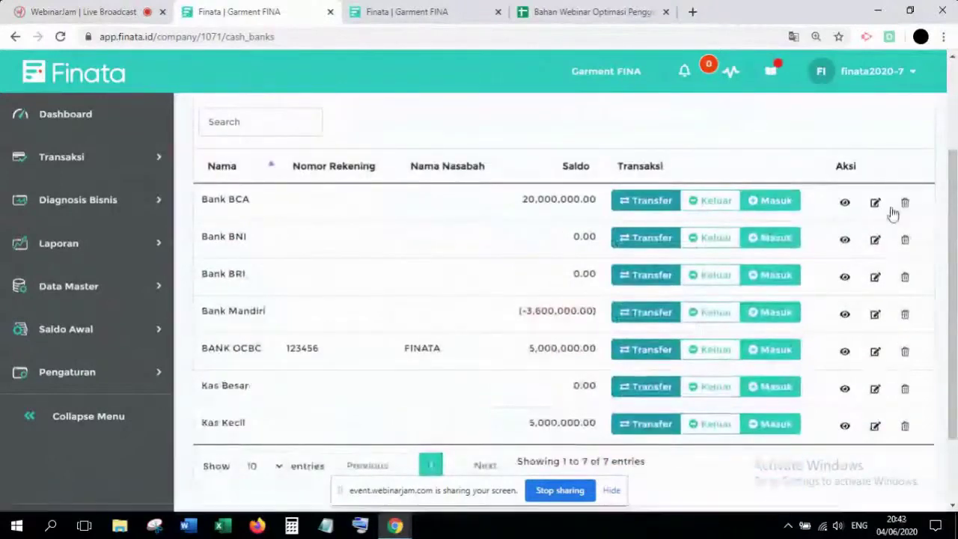
pyautogui.scroll(1, 473, 246)
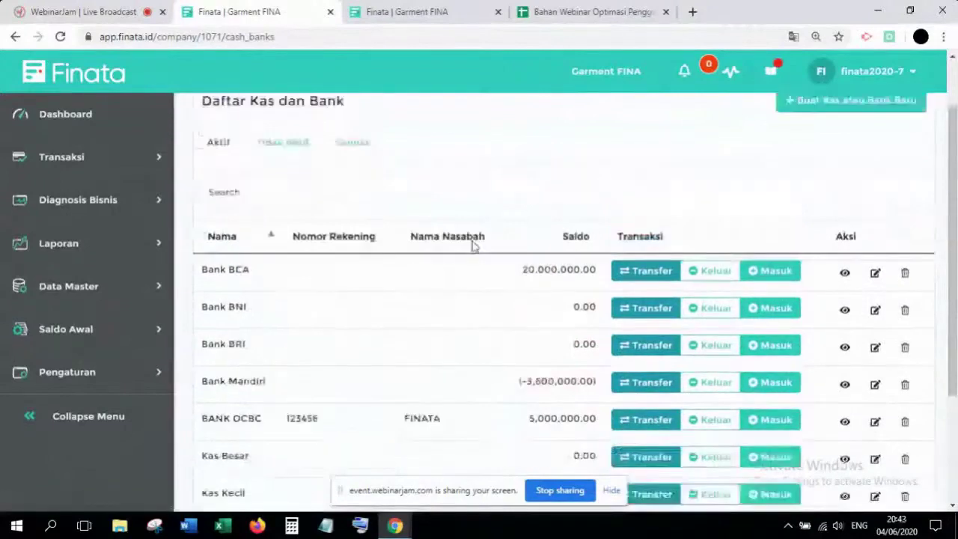
pyautogui.scroll(-1, 473, 246)
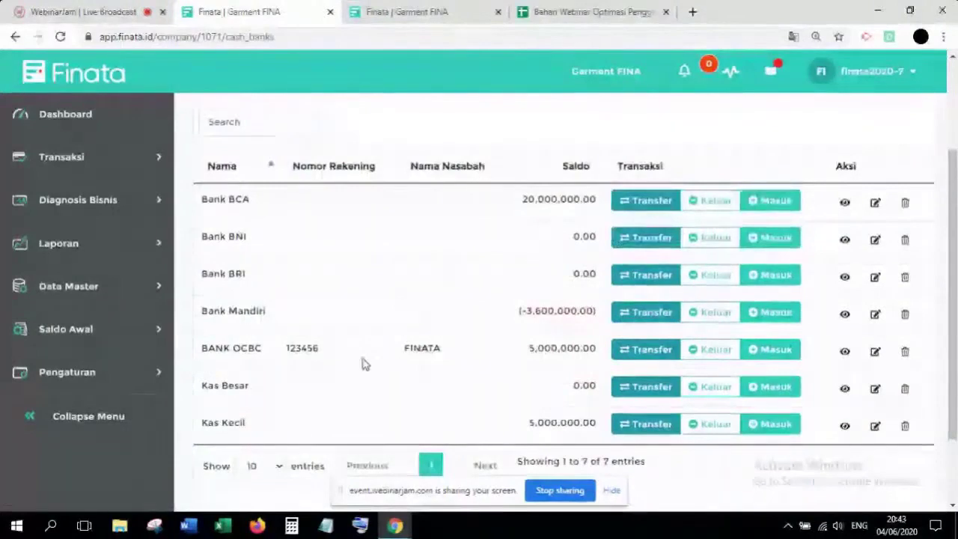
pyautogui.scroll(1, 429, 351)
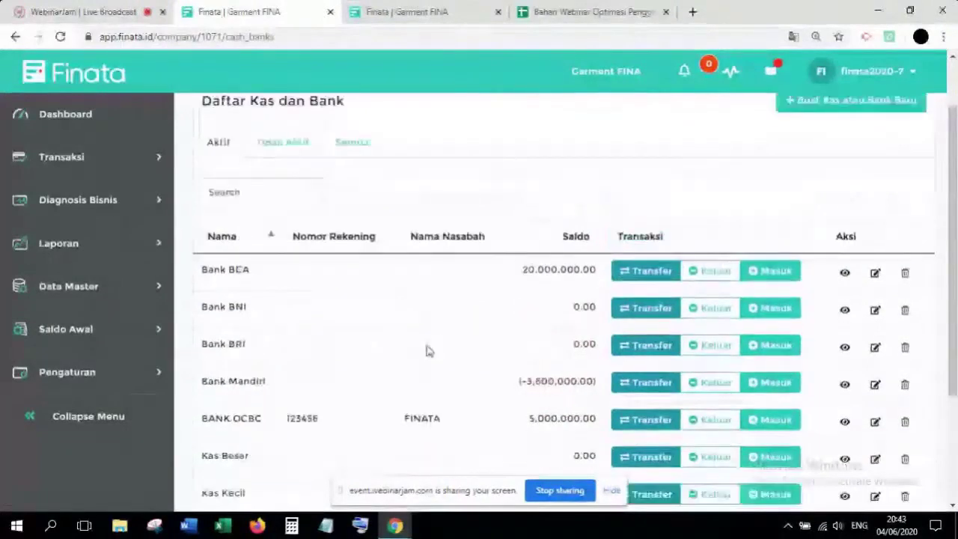
pyautogui.scroll(-1, 429, 351)
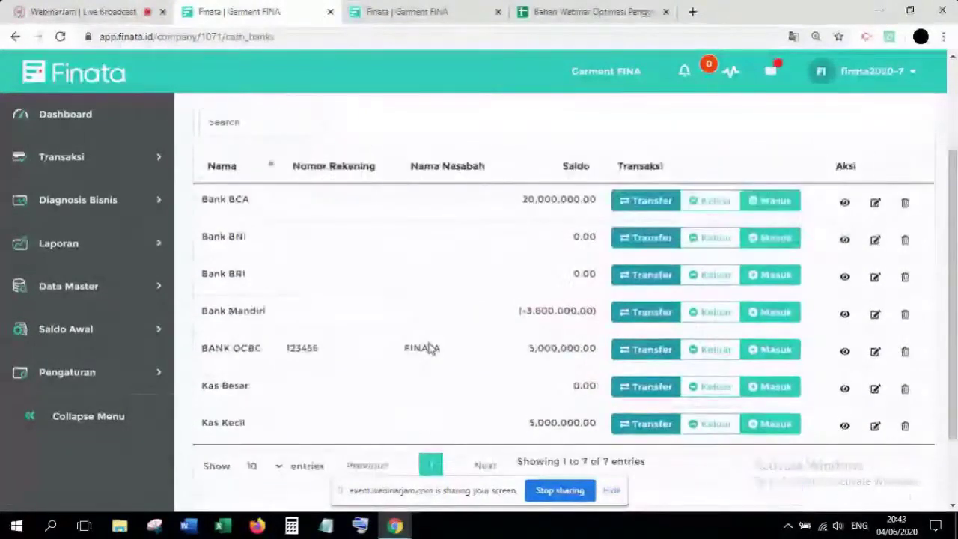
pyautogui.scroll(2, 430, 350)
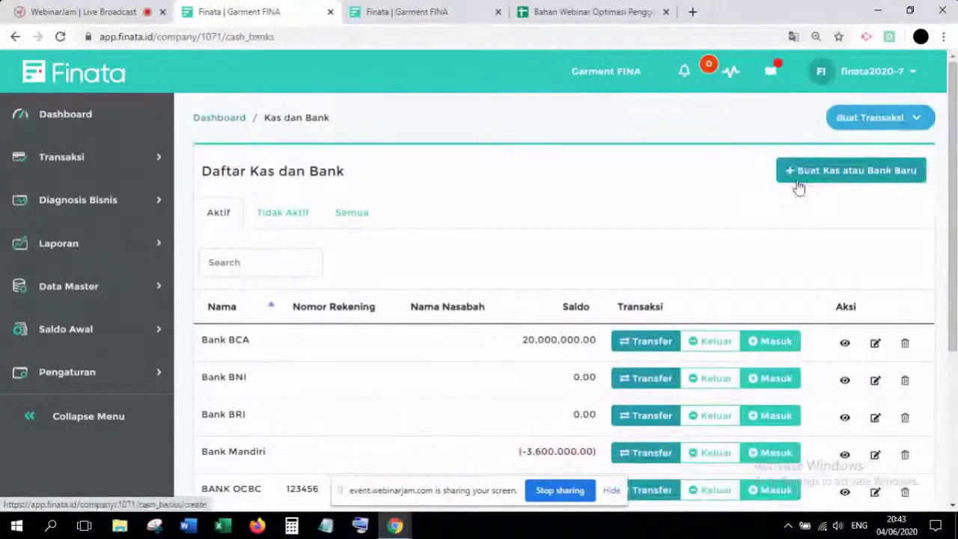
# View the form for creating a cash or bank account with the Bank type selected, and return to the account list
pyautogui.click(835, 184)
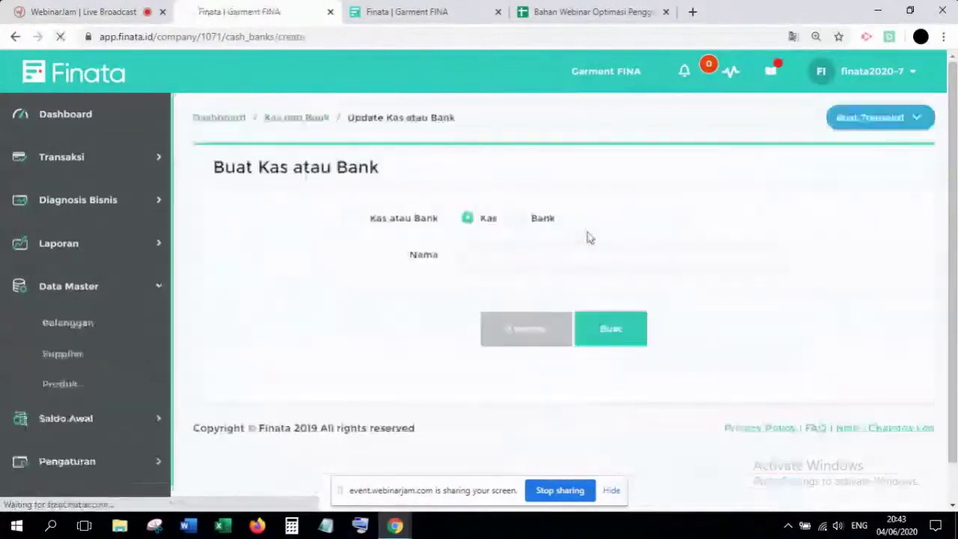
pyautogui.click(519, 218)
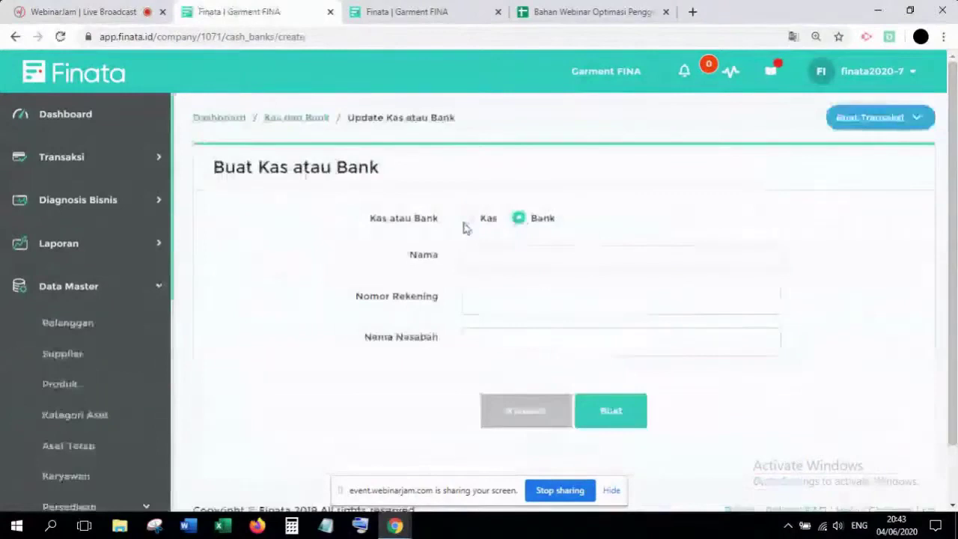
pyautogui.click(280, 120)
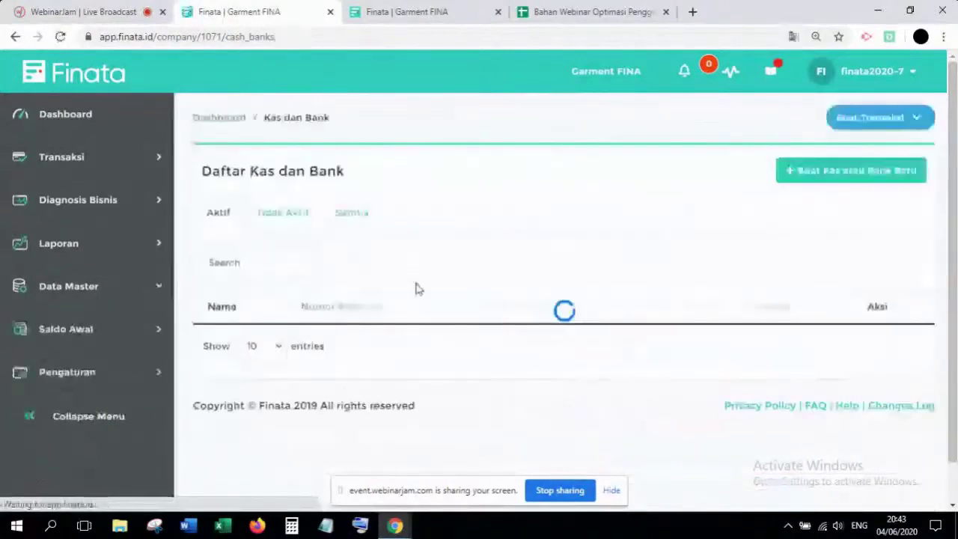
pyautogui.scroll(-2, 522, 300)
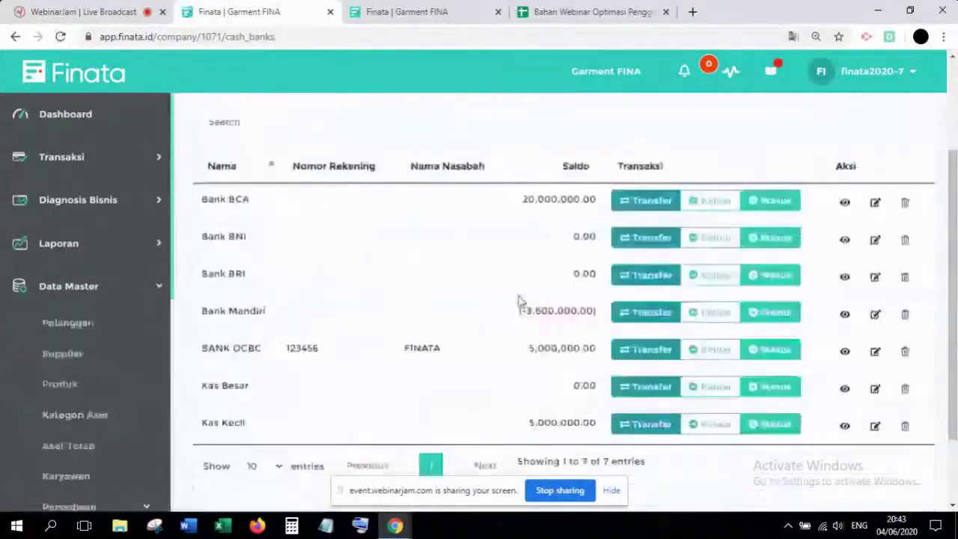
pyautogui.scroll(2, 522, 300)
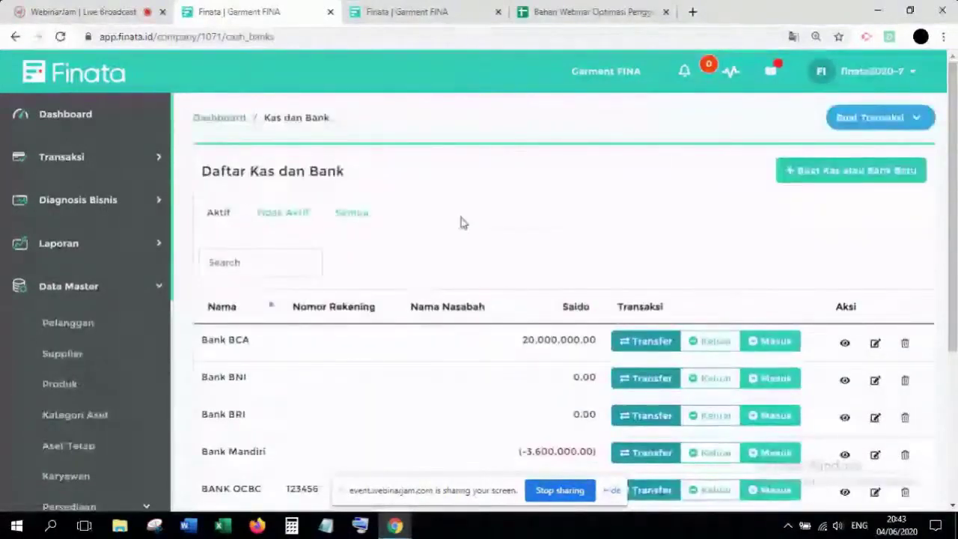
# Open the form for recording an outgoing transaction (Keluar) from the Bank BCA account
pyautogui.click(131, 163)
pyautogui.scroll(-1, 541, 229)
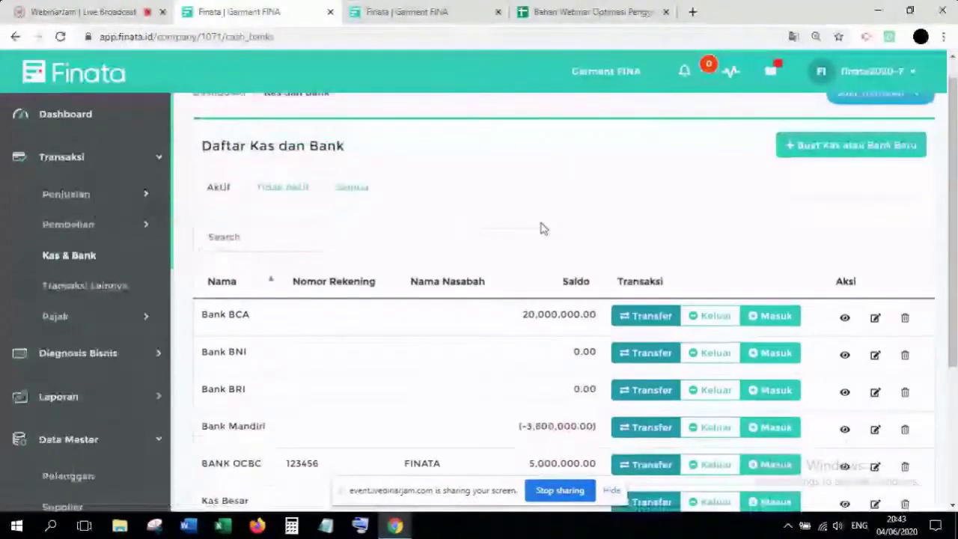
pyautogui.scroll(-3, 543, 228)
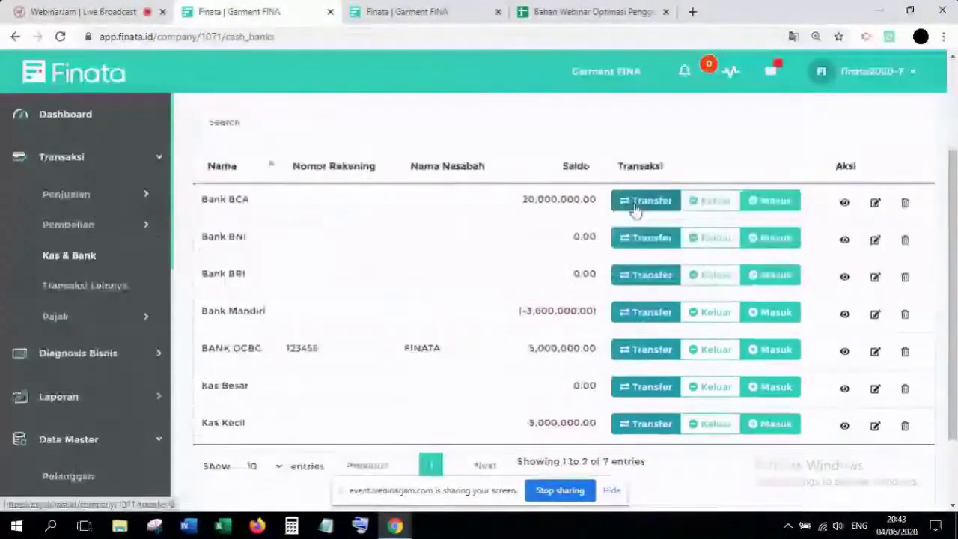
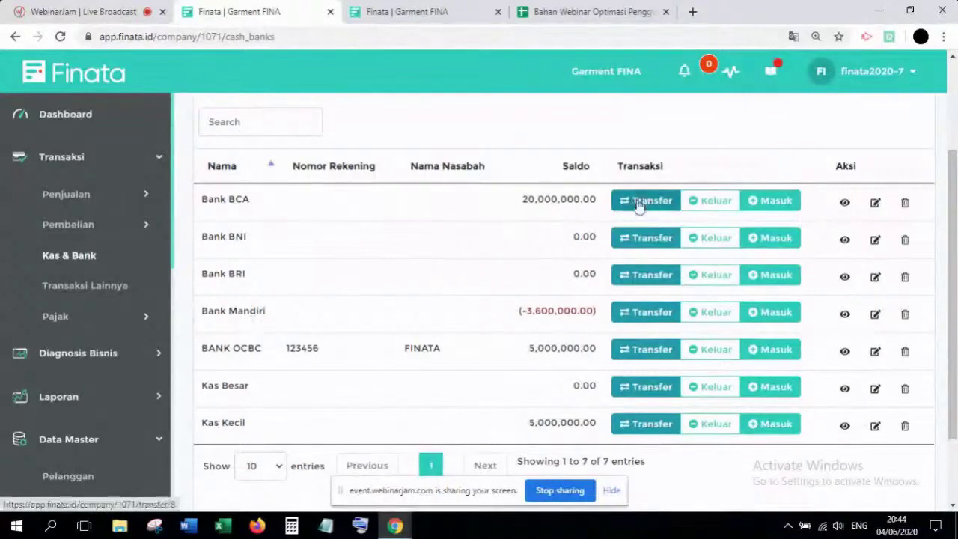
pyautogui.click(711, 204)
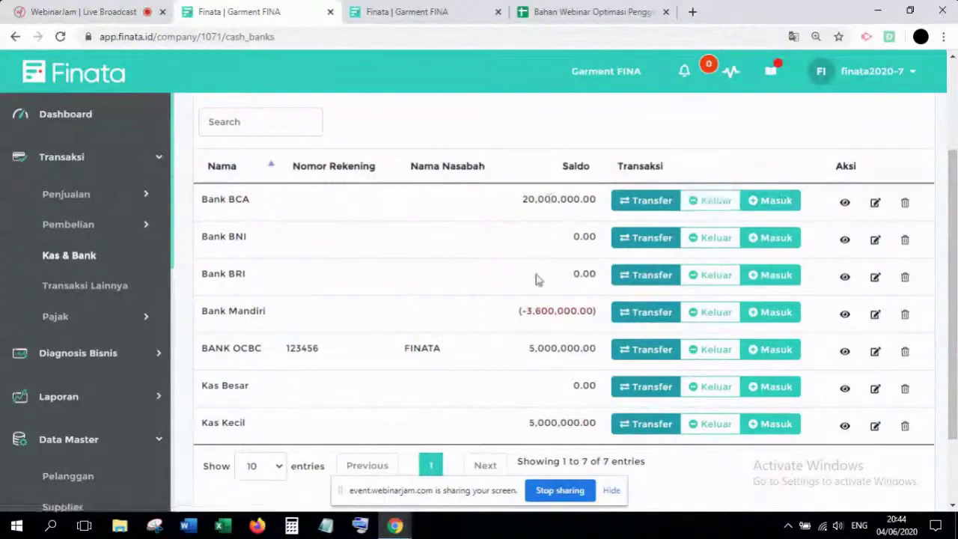
pyautogui.click(711, 202)
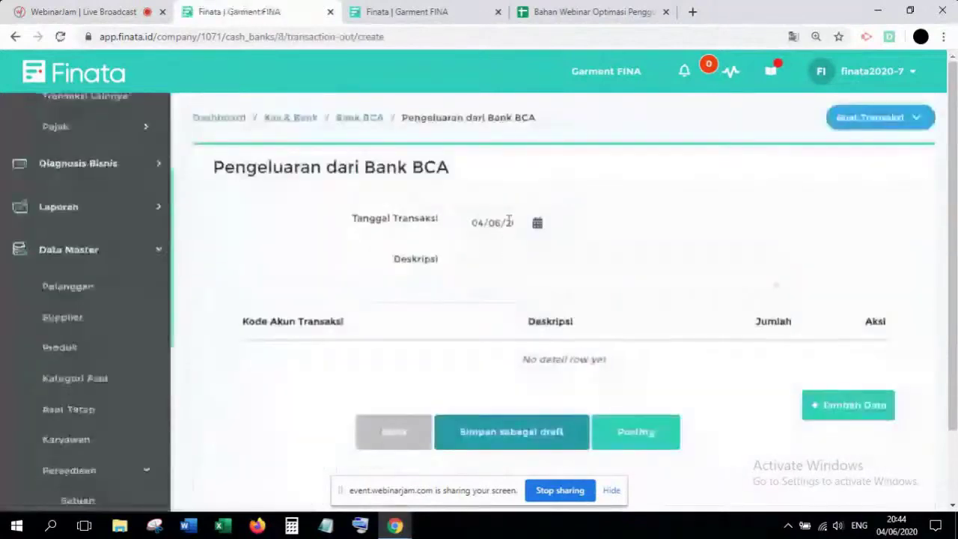
# Set the transaction date of the Bank BCA expense to 30 January 2020
pyautogui.click(509, 221)
pyautogui.click(511, 217)
pyautogui.click(481, 258)
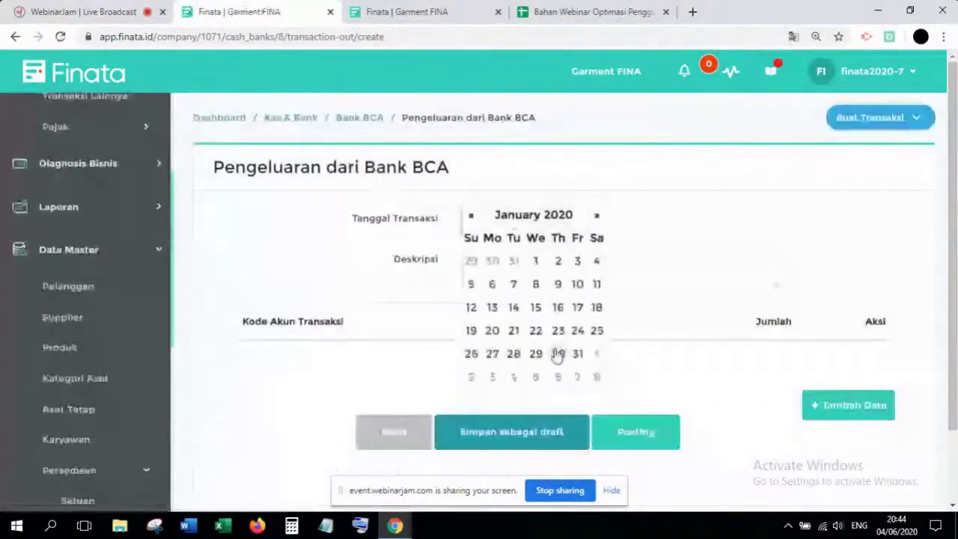
pyautogui.click(558, 354)
# Enter "Biaya Operasional" as the description of the Bank BCA expense
pyautogui.click(547, 276)
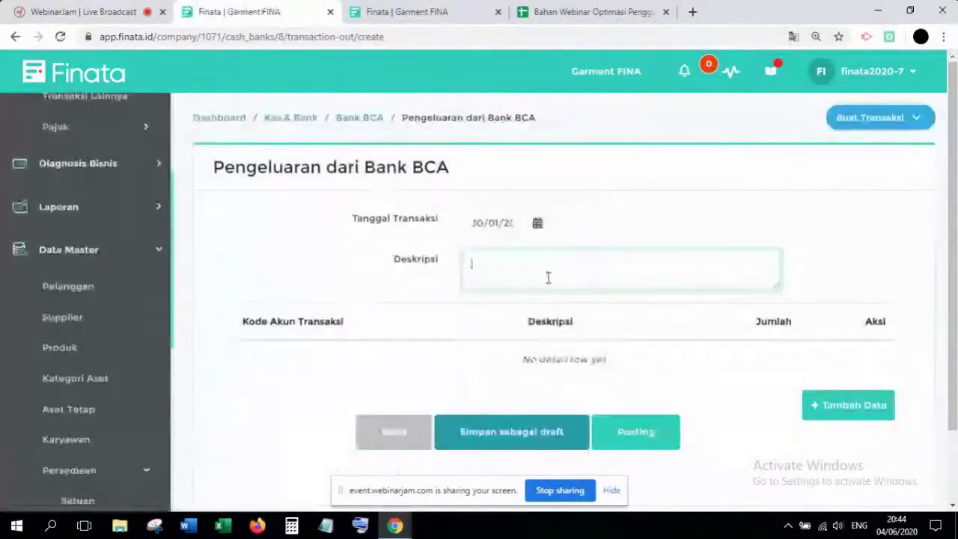
pyautogui.write('Biaya O')
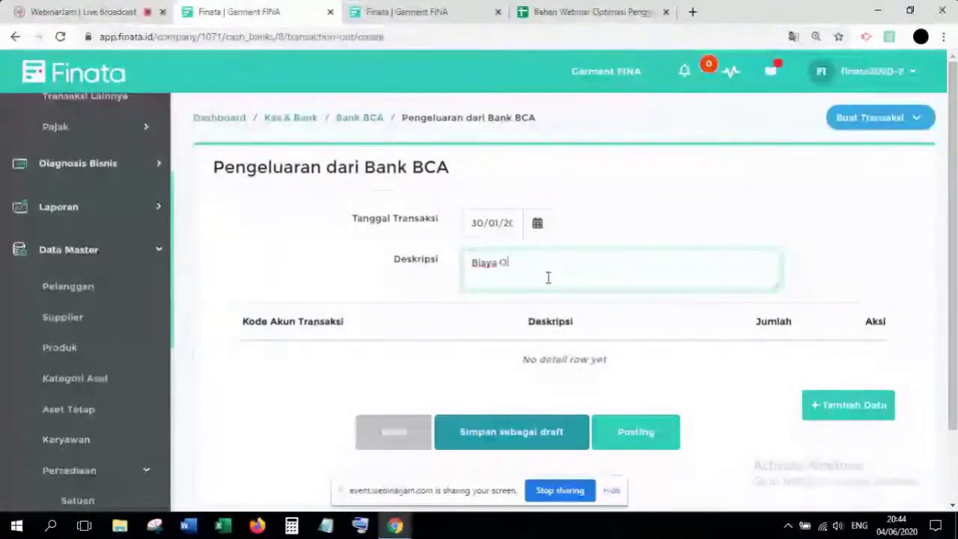
pyautogui.write('perasiona')
pyautogui.write('n')
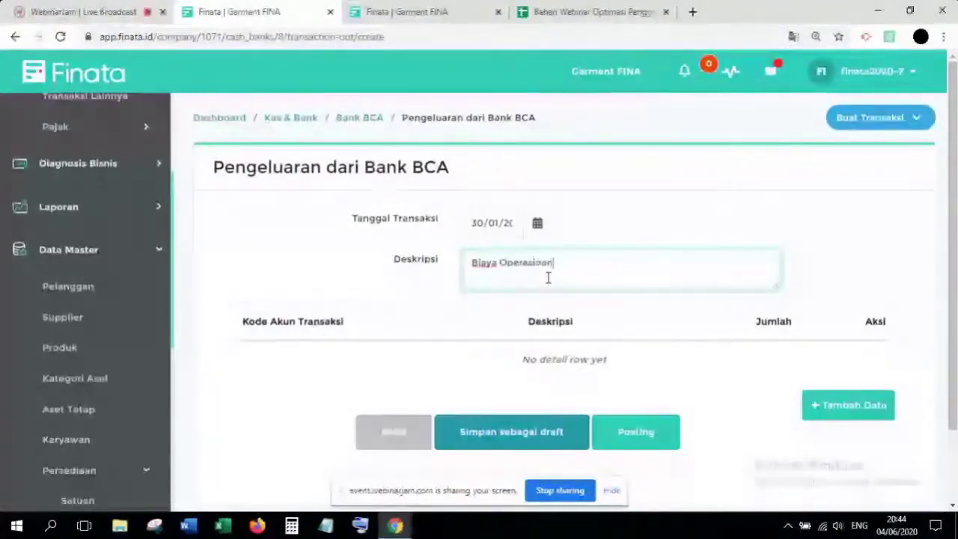
pyautogui.press('BackSpace')
pyautogui.write('l')
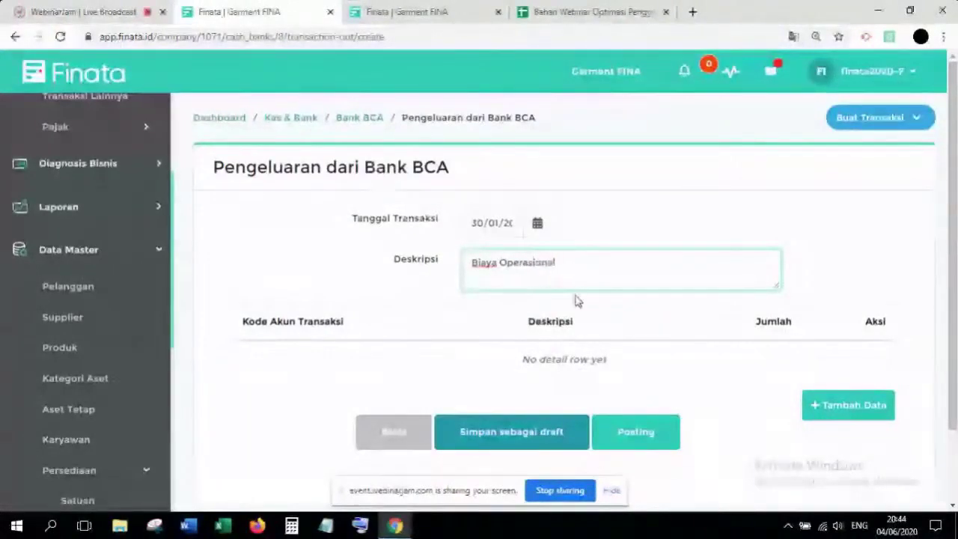
# Start a transaction detail row and examine the available parent account codes, from assets to taxes, without choosing one
pyautogui.scroll(-1, 670, 305)
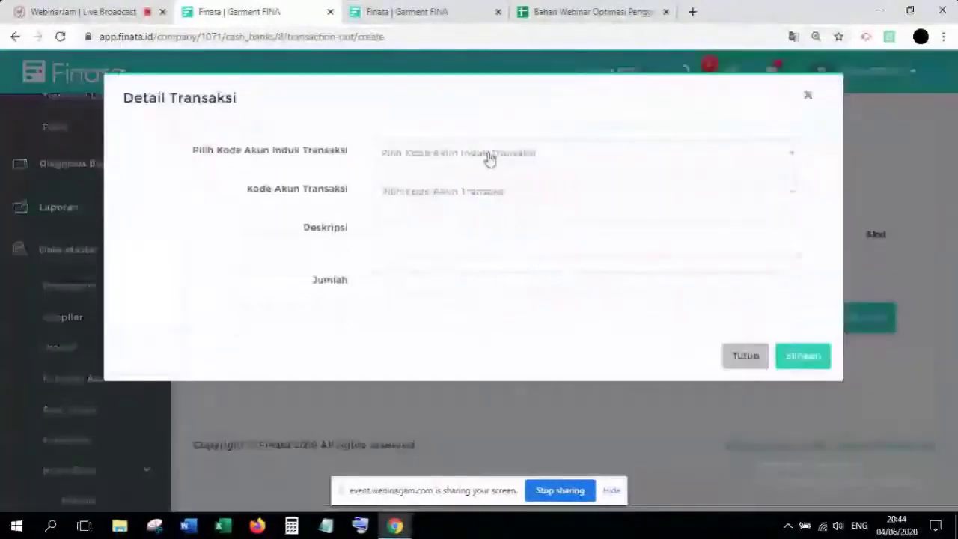
pyautogui.click(507, 151)
pyautogui.click(508, 150)
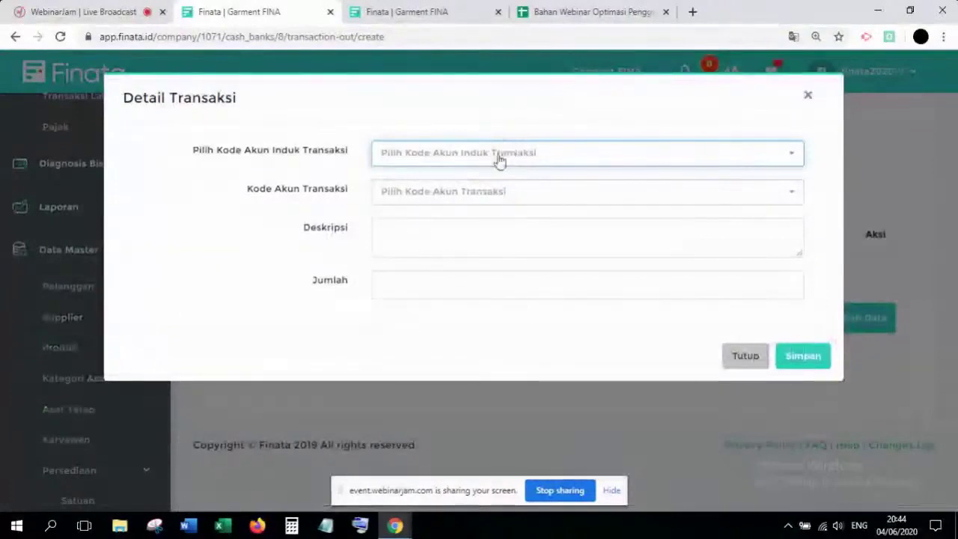
pyautogui.click(499, 161)
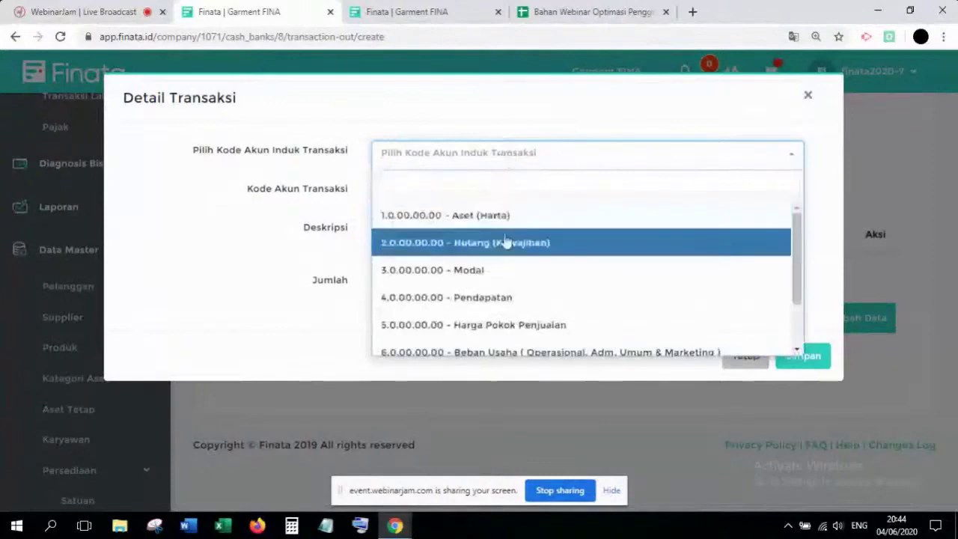
pyautogui.scroll(-1, 541, 227)
pyautogui.scroll(-1, 542, 227)
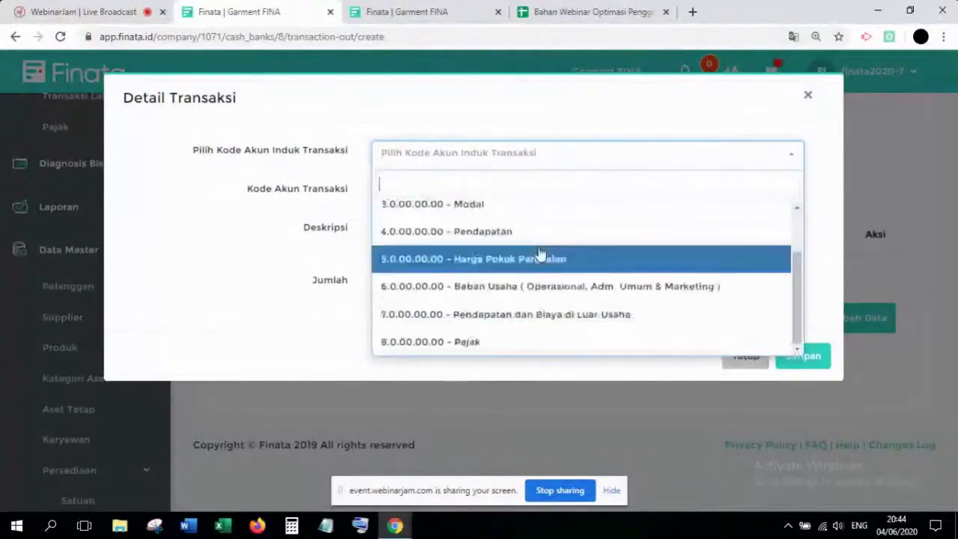
pyautogui.scroll(2, 542, 226)
pyautogui.scroll(-2, 543, 224)
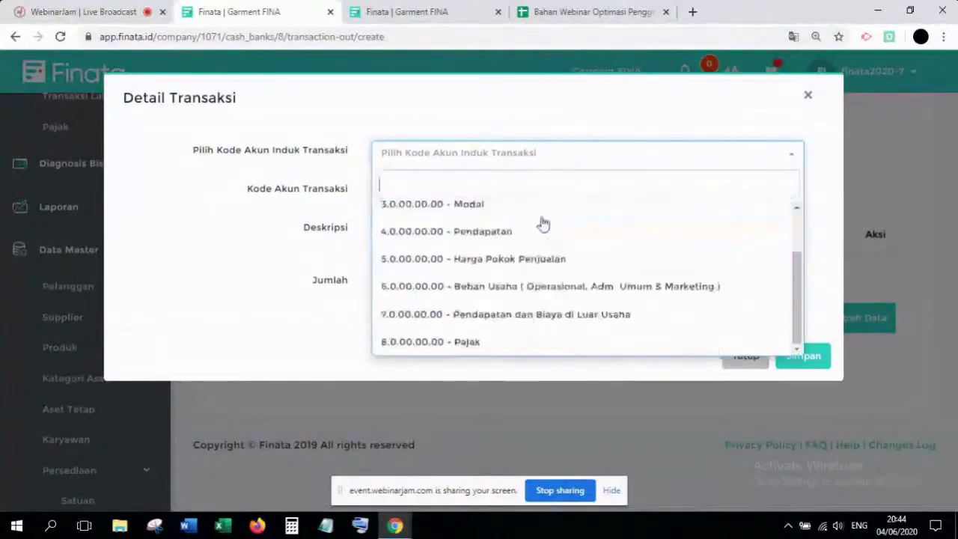
pyautogui.scroll(2, 541, 223)
pyautogui.scroll(-2, 531, 260)
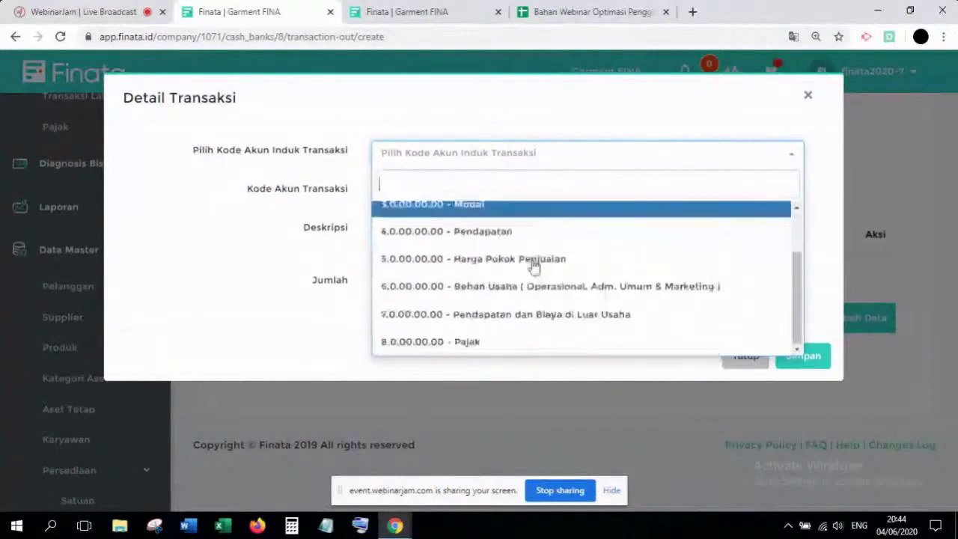
pyautogui.scroll(1, 516, 337)
pyautogui.scroll(1, 522, 335)
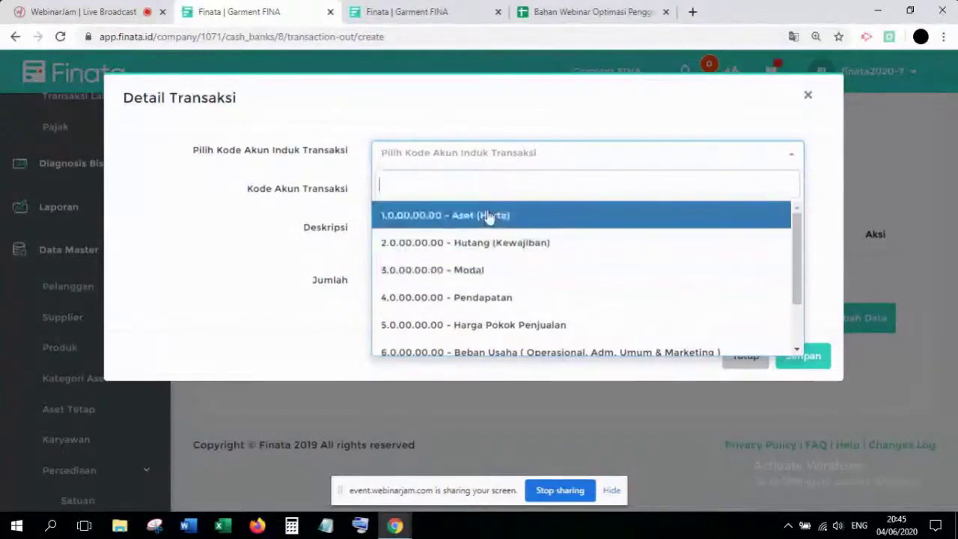
pyautogui.scroll(-2, 486, 259)
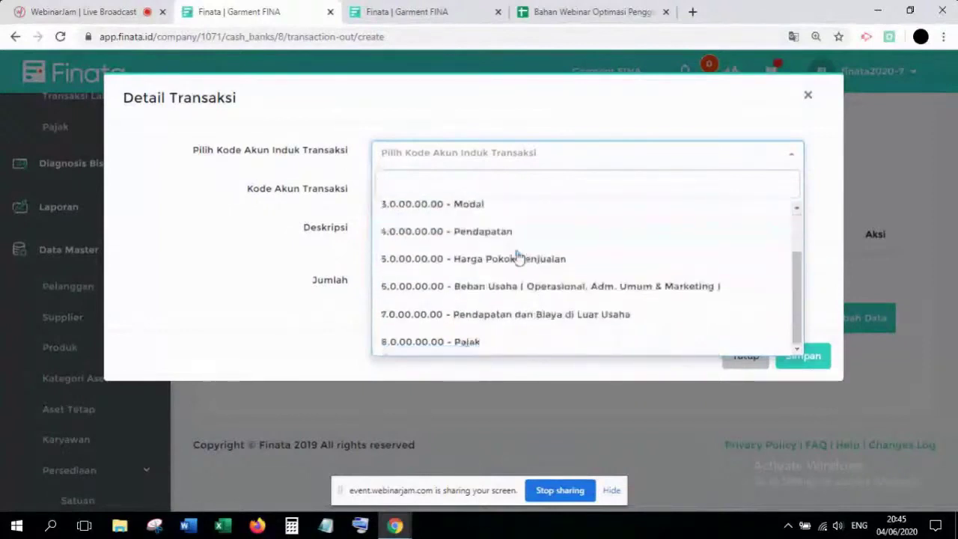
pyautogui.scroll(1, 529, 275)
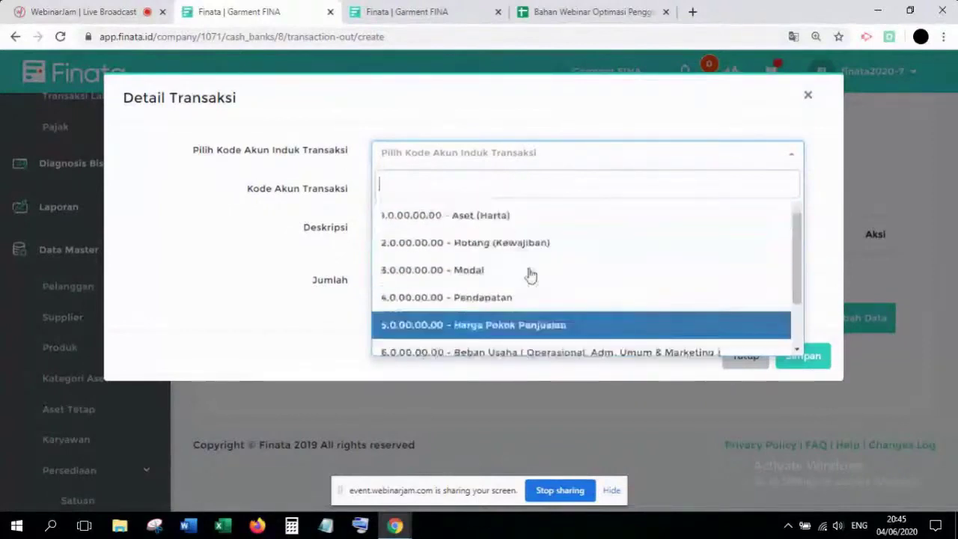
pyautogui.click(555, 155)
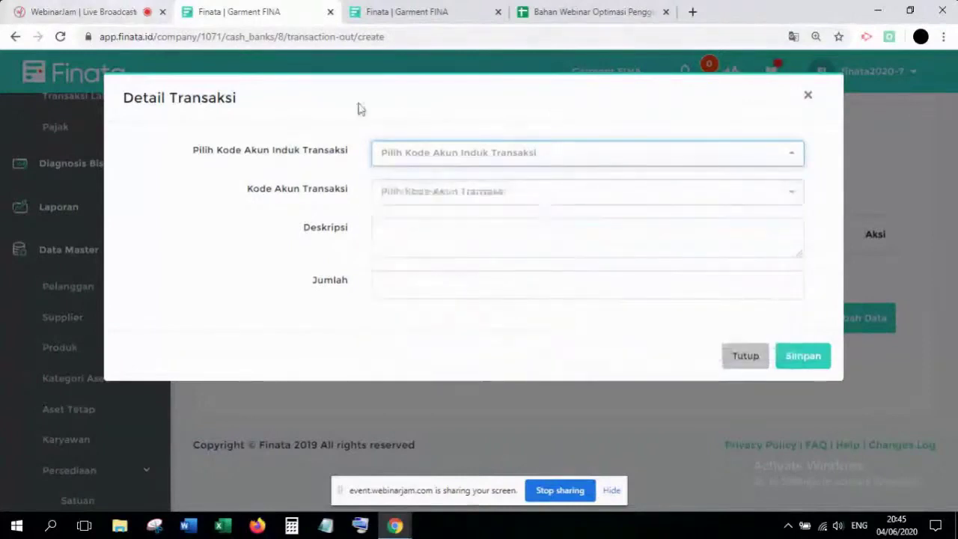
# Check the chat in the WebinarJam broadcast, return to the Finata expense form and close the empty transaction detail
pyautogui.click(128, 4)
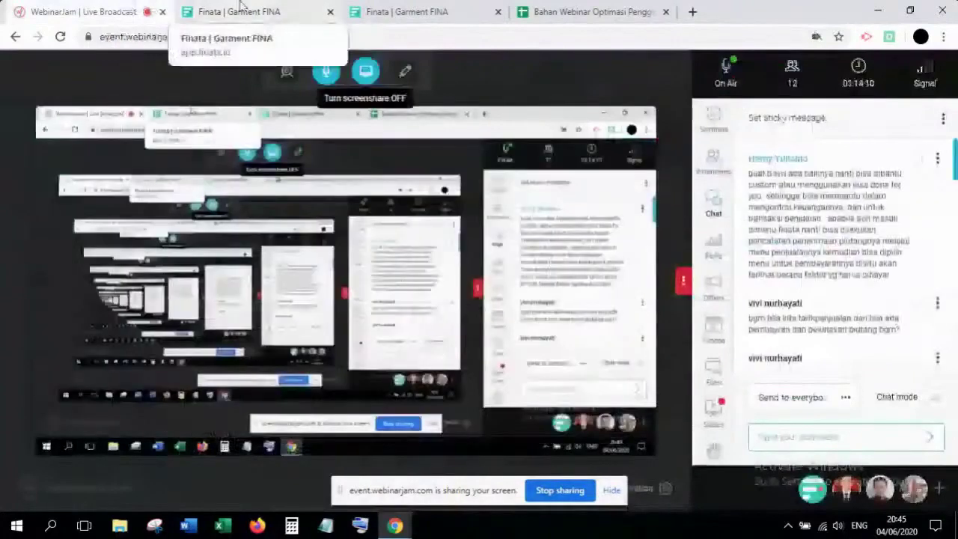
pyautogui.click(241, 9)
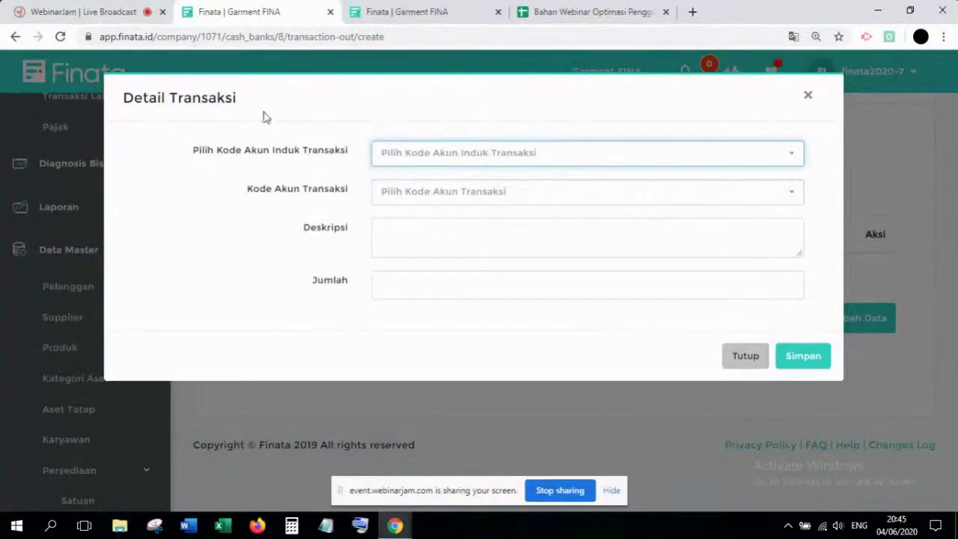
pyautogui.click(798, 95)
pyautogui.scroll(1, 682, 181)
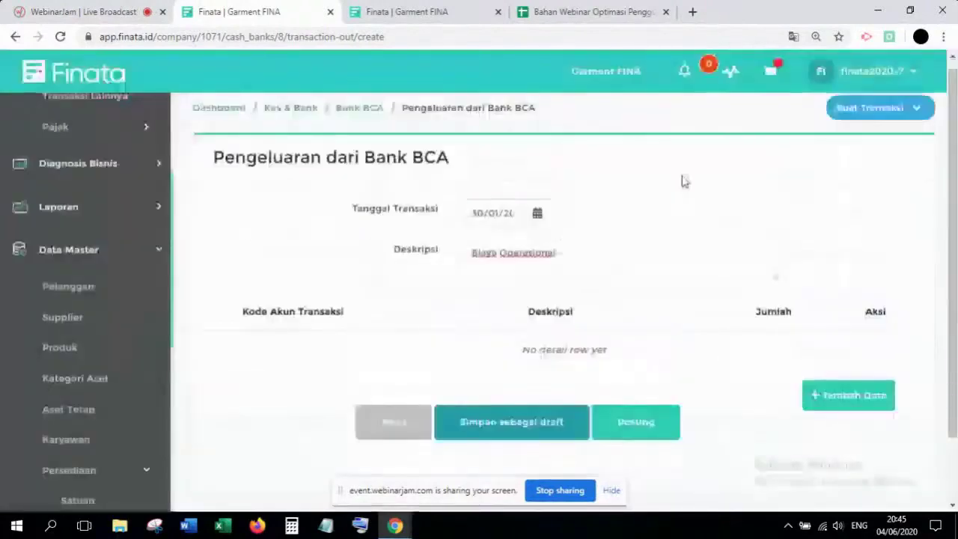
pyautogui.scroll(1, 843, 393)
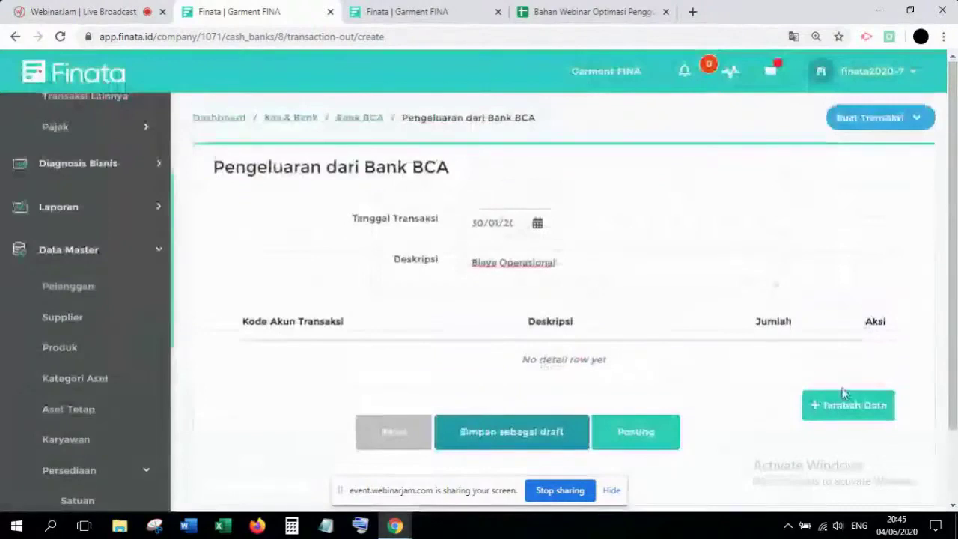
# Add a detail row to the expense and choose 6.0.00.00.00 - Beban Usaha (Operasional, Adm. Umum & Marketing) as its parent account code
pyautogui.click(843, 396)
pyautogui.click(506, 163)
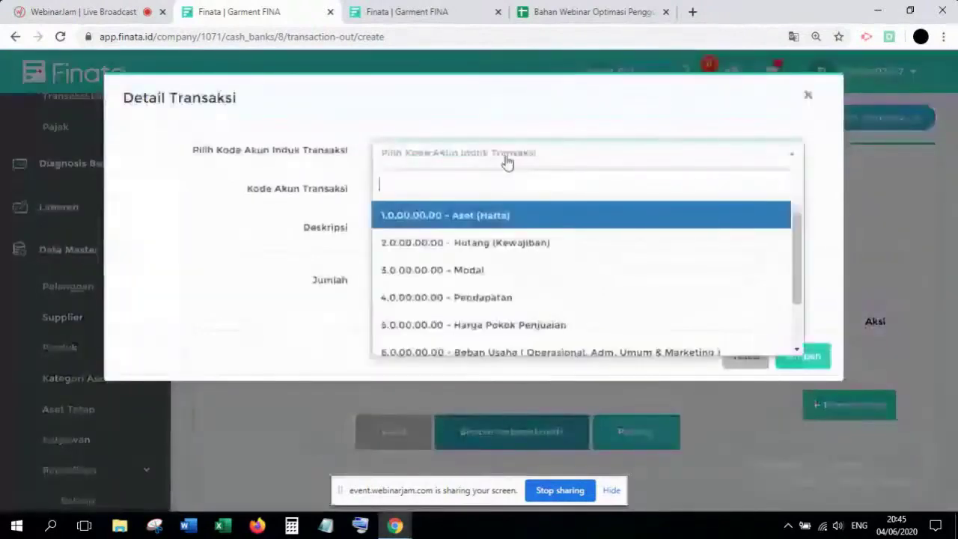
pyautogui.scroll(-1, 497, 232)
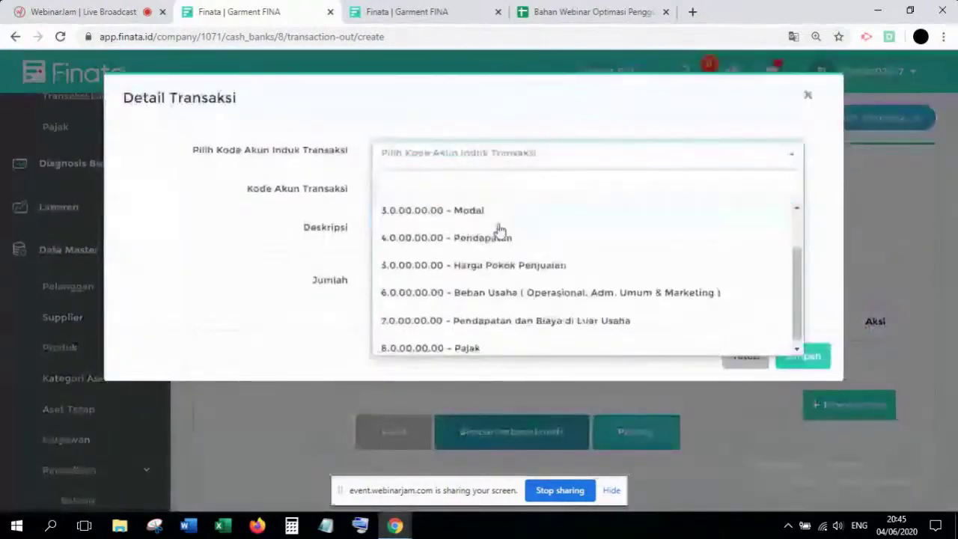
pyautogui.scroll(1, 500, 230)
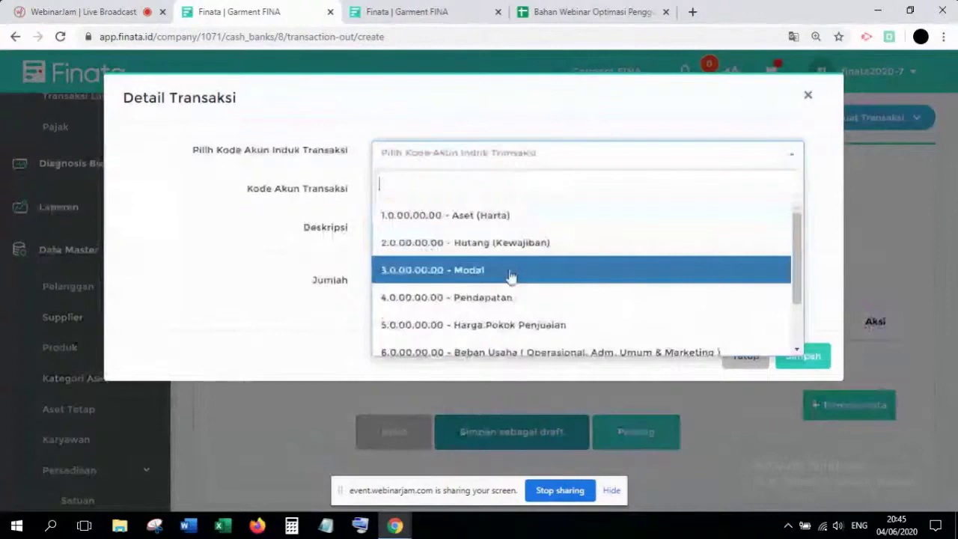
pyautogui.scroll(-2, 508, 277)
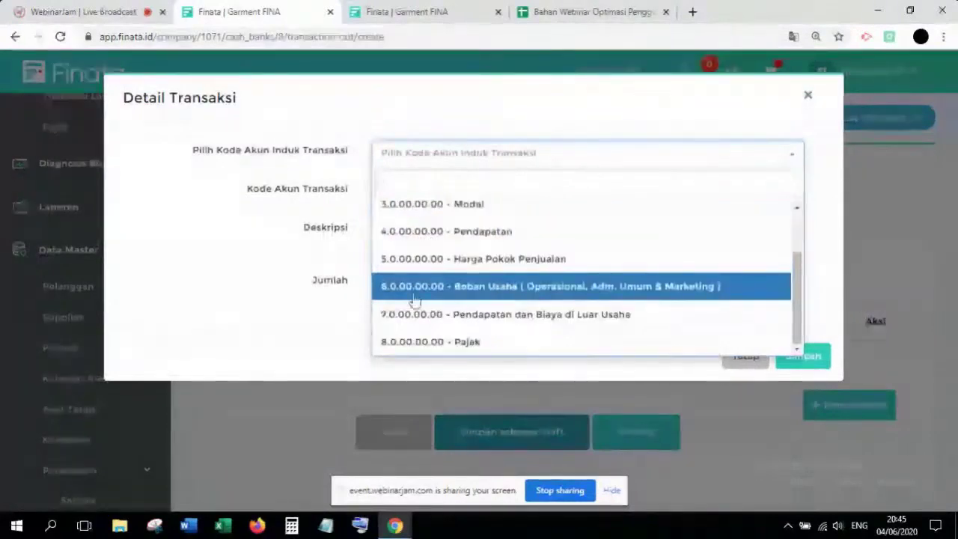
pyautogui.click(484, 293)
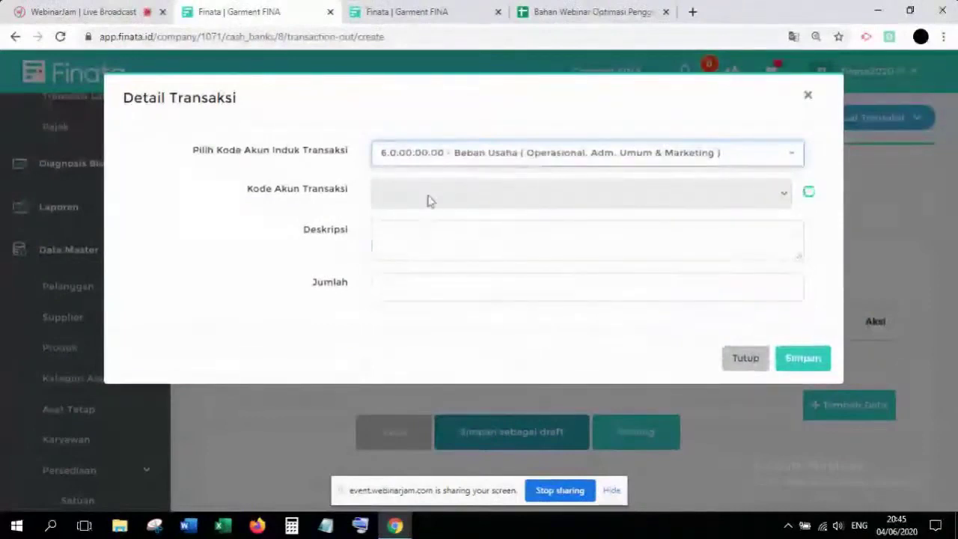
# Choose 6.1.02.01.00 - Beban Sewa Kantor as the transaction account code of the detail row
pyautogui.click(463, 196)
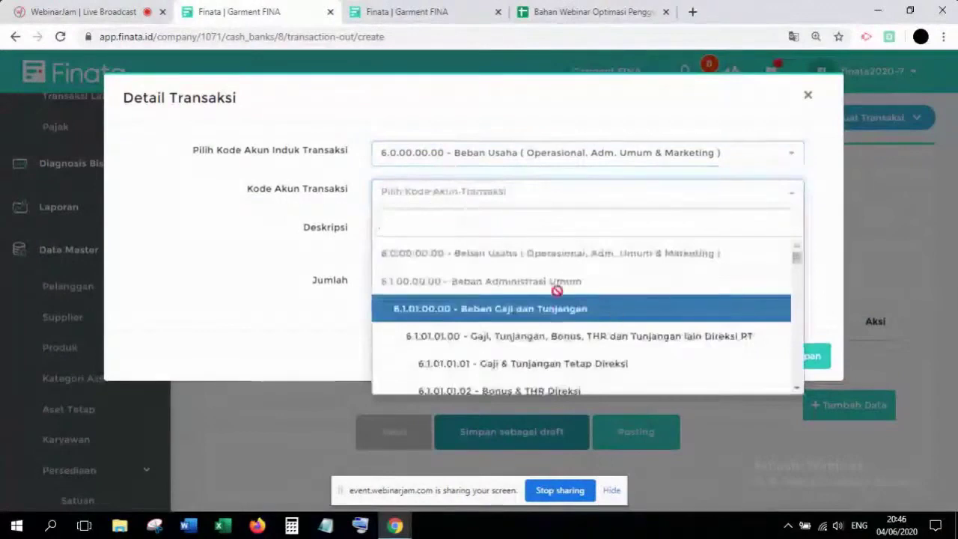
pyautogui.scroll(-1, 556, 290)
pyautogui.scroll(-3, 556, 290)
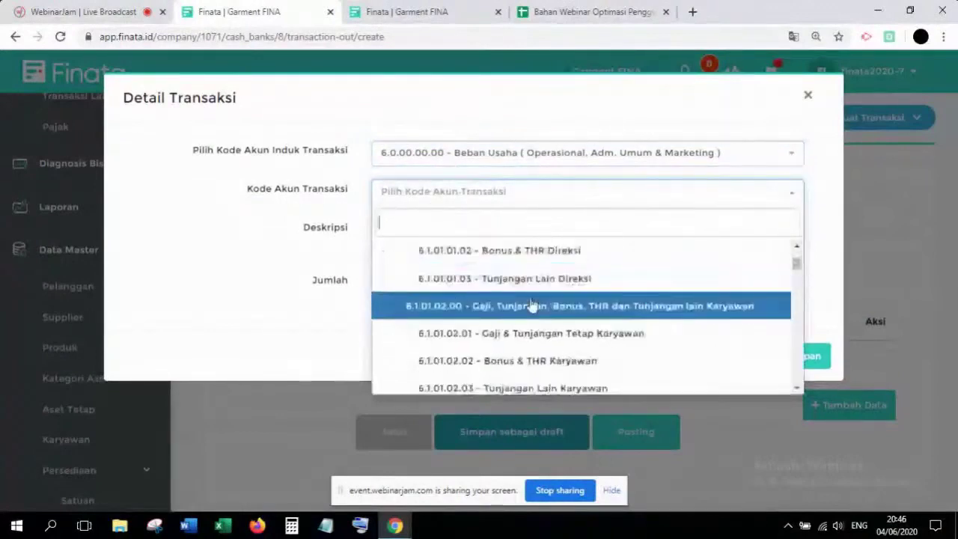
pyautogui.scroll(-2, 553, 301)
pyautogui.scroll(-1, 553, 301)
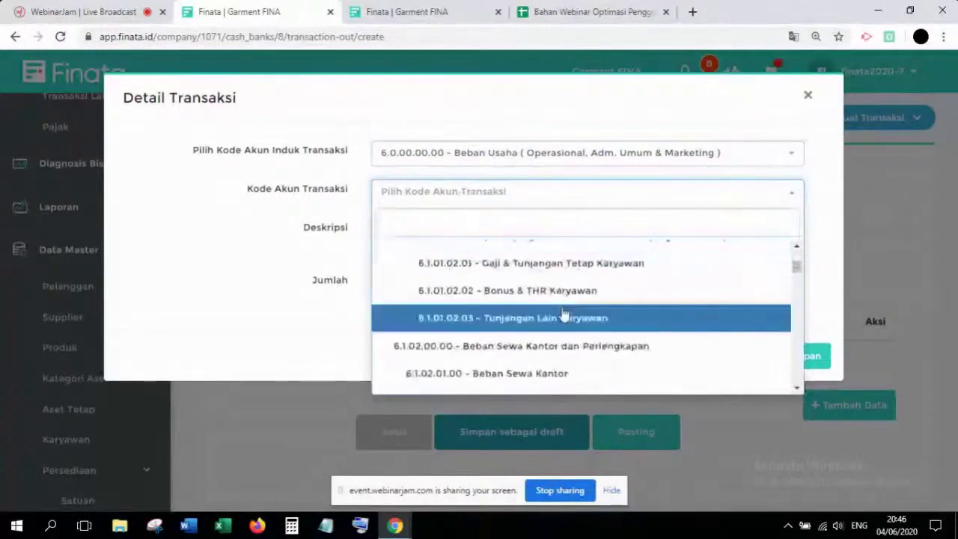
pyautogui.scroll(-2, 561, 311)
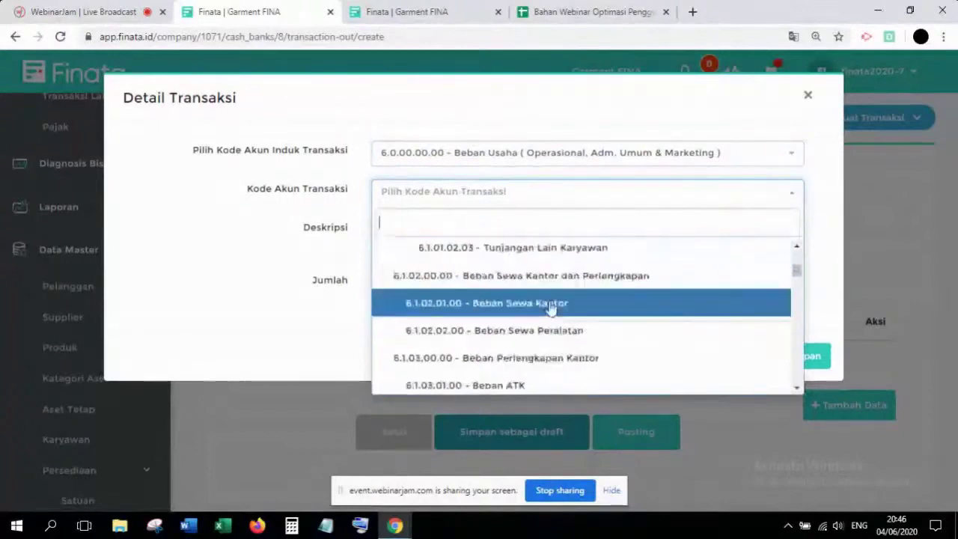
pyautogui.click(552, 303)
# Set the amount (Jumlah) of the office rent detail row to 1.000.000
pyautogui.click(492, 287)
pyautogui.write('1.000.0')
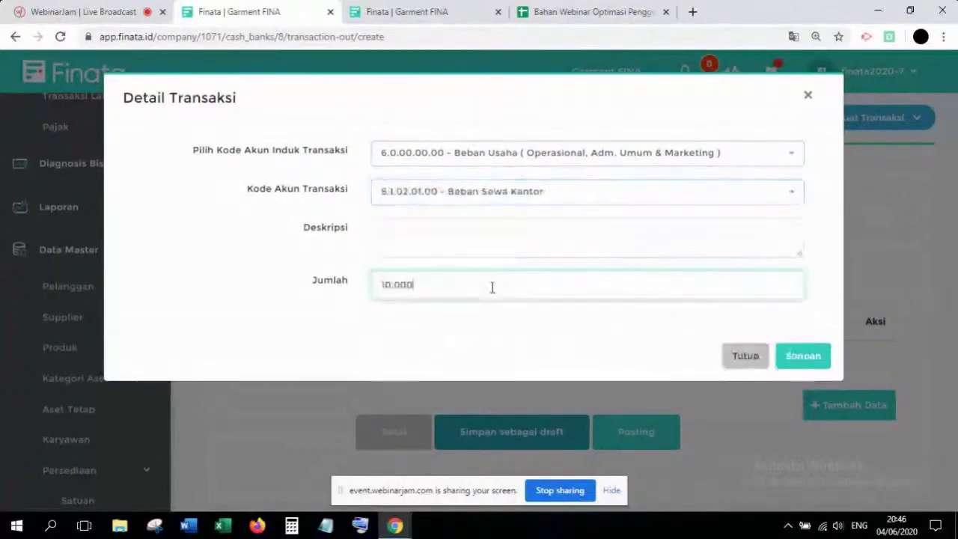
pyautogui.write('00')
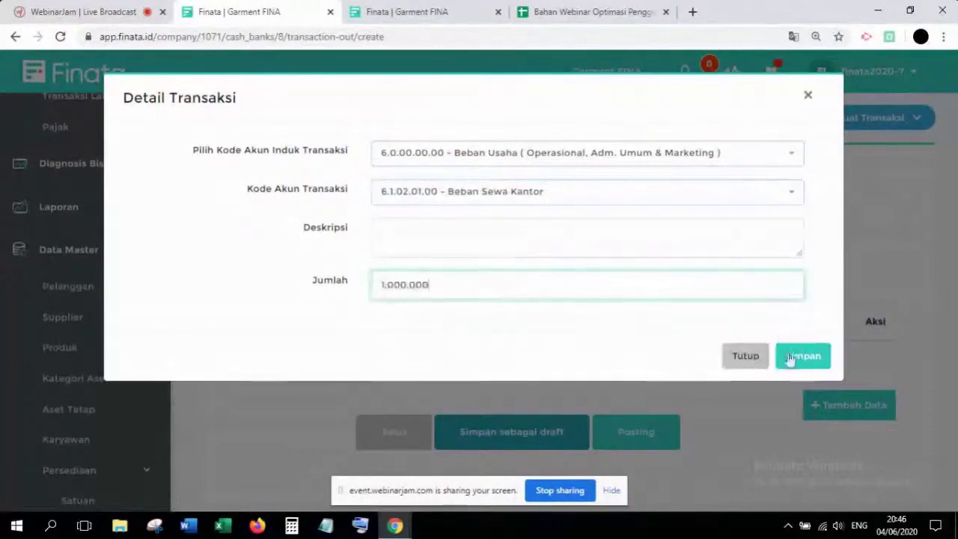
# Save the office rent row and add another expense detail row under parent account 6.0.00.00.00 - Beban Usaha (Operasional, Adm. Umum & Marketing)
pyautogui.click(790, 360)
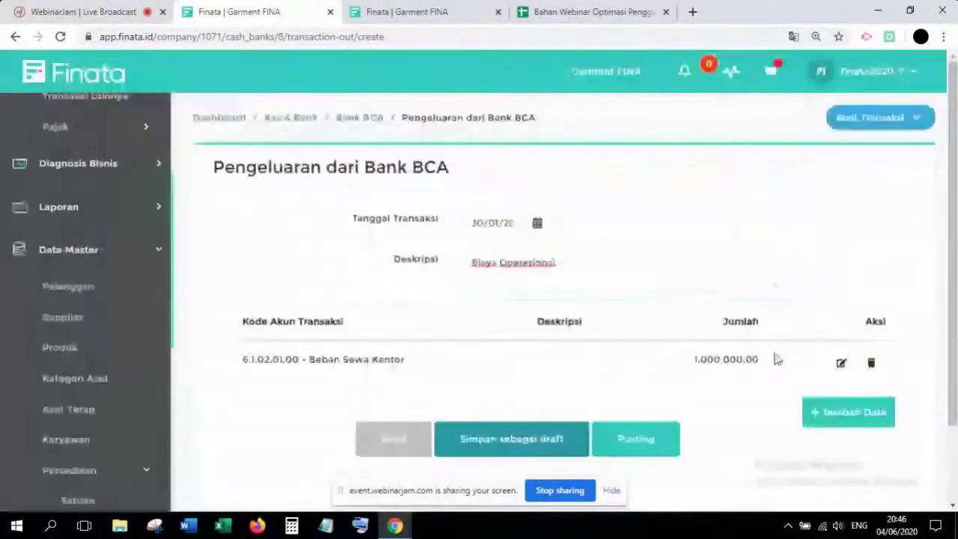
pyautogui.click(840, 363)
pyautogui.click(512, 156)
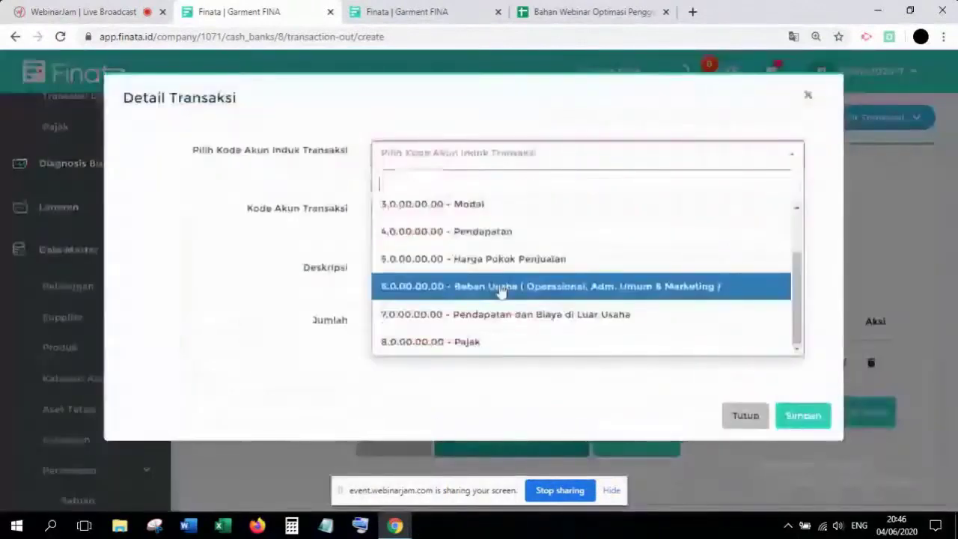
pyautogui.click(502, 285)
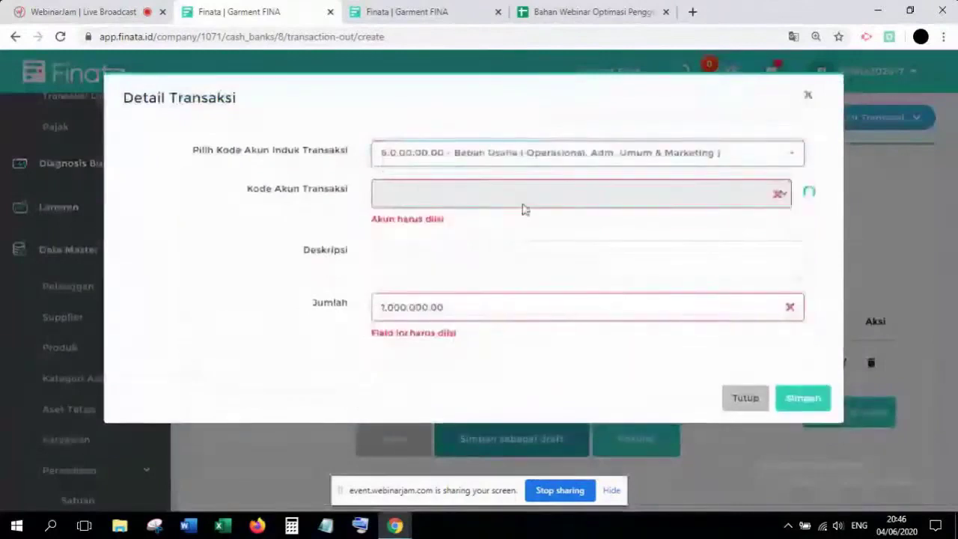
# Set the amount (Jumlah) of the second expense detail row to 500.000
pyautogui.tripleClick(483, 305)
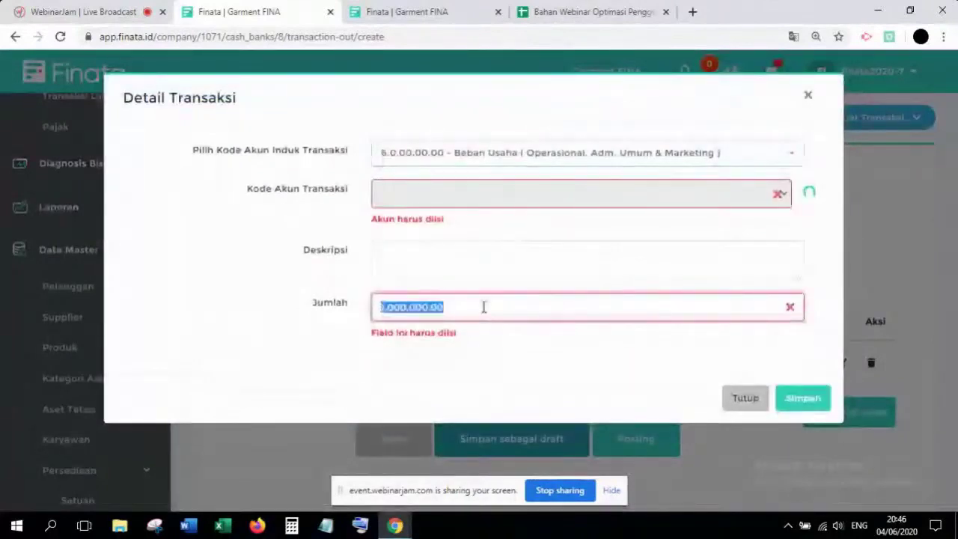
pyautogui.write('50000')
pyautogui.write('00')
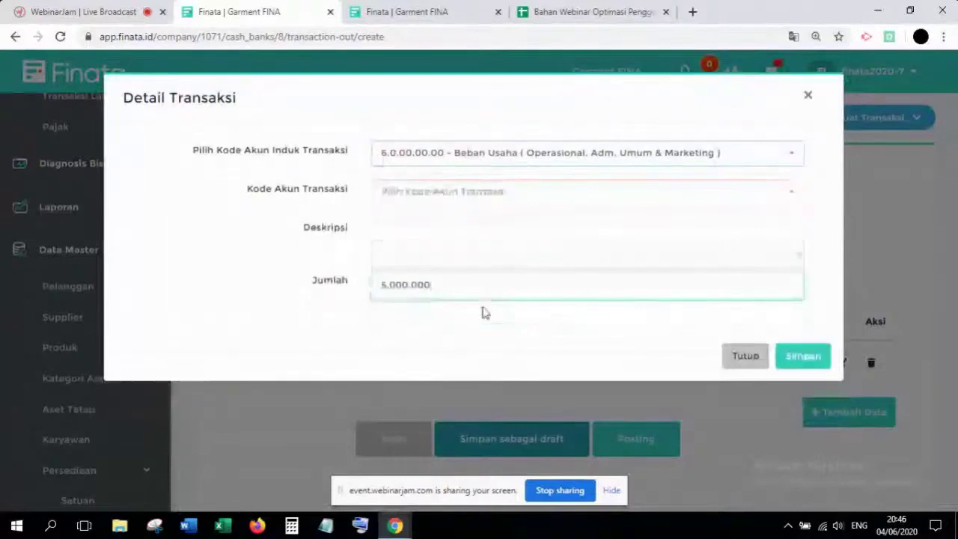
pyautogui.press('BackSpace')
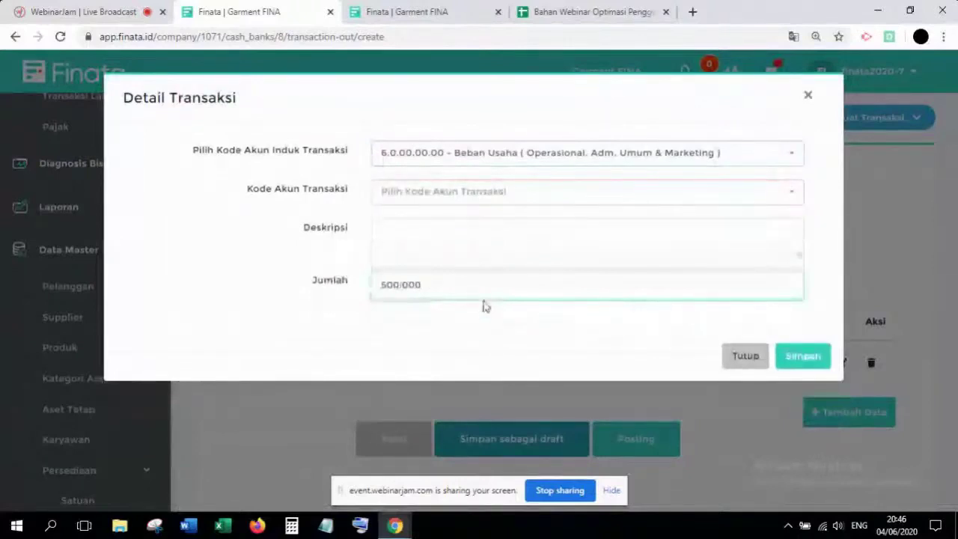
# Choose 6.1.04.01.00 - Beban Listrik as the transaction account code of the second detail row and save the row
pyautogui.click(517, 190)
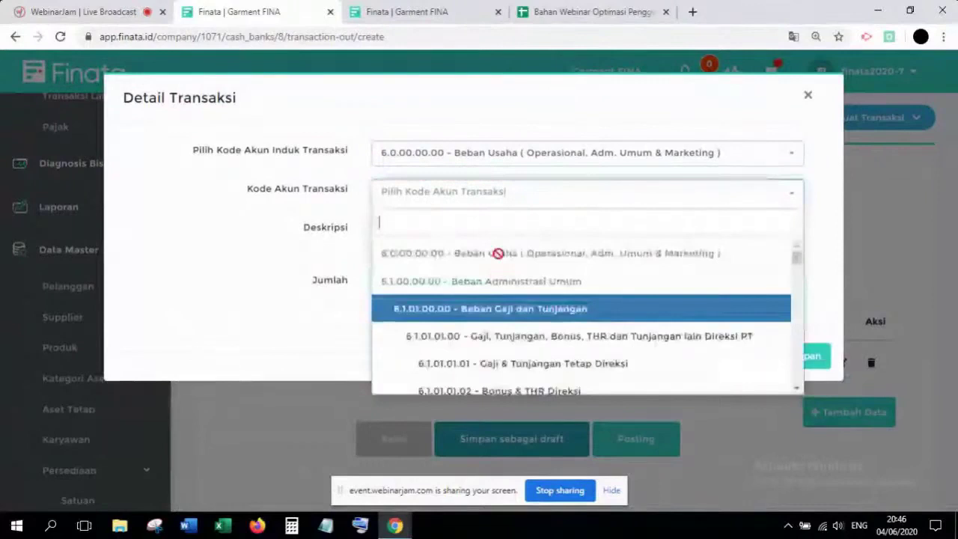
pyautogui.write('list')
pyautogui.click(470, 254)
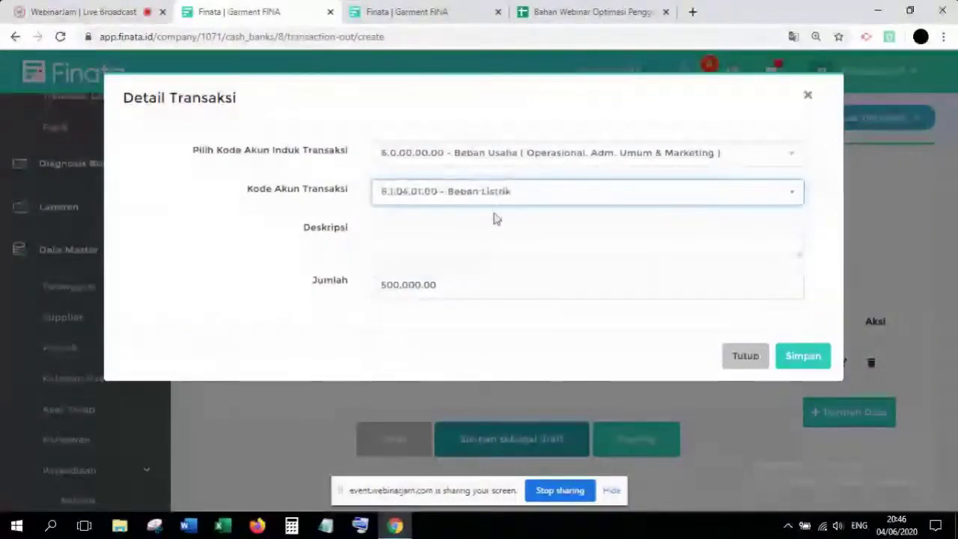
# Review the office rent and electricity rows of the Bank BCA expense and post the transaction
pyautogui.scroll(-1, 684, 294)
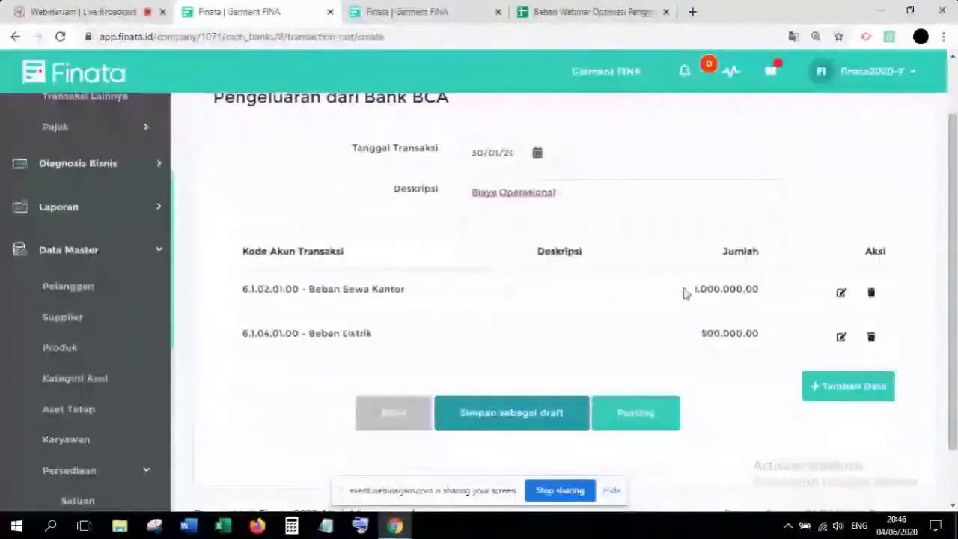
pyautogui.scroll(2, 684, 350)
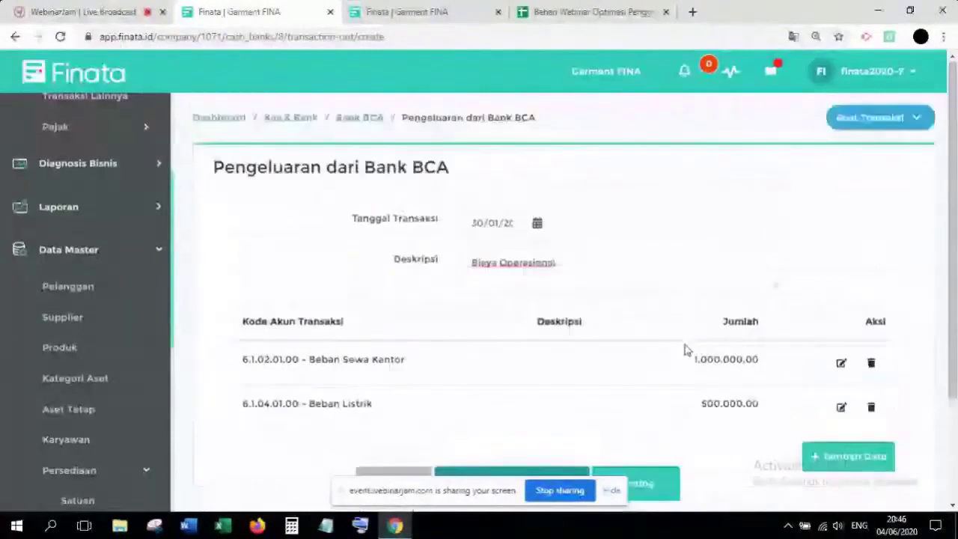
pyautogui.moveTo(350, 168); pyautogui.dragTo(456, 169)
pyautogui.scroll(-4, 660, 180)
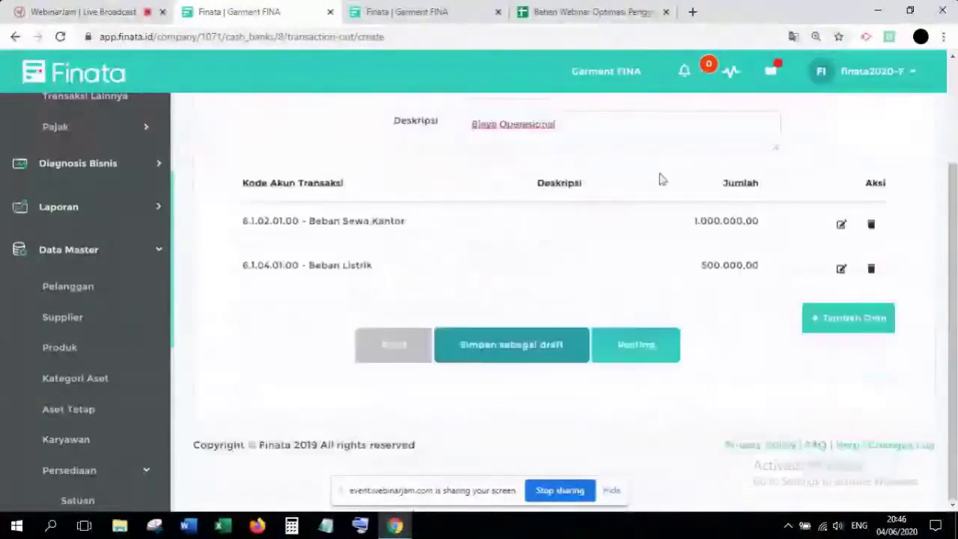
pyautogui.click(633, 343)
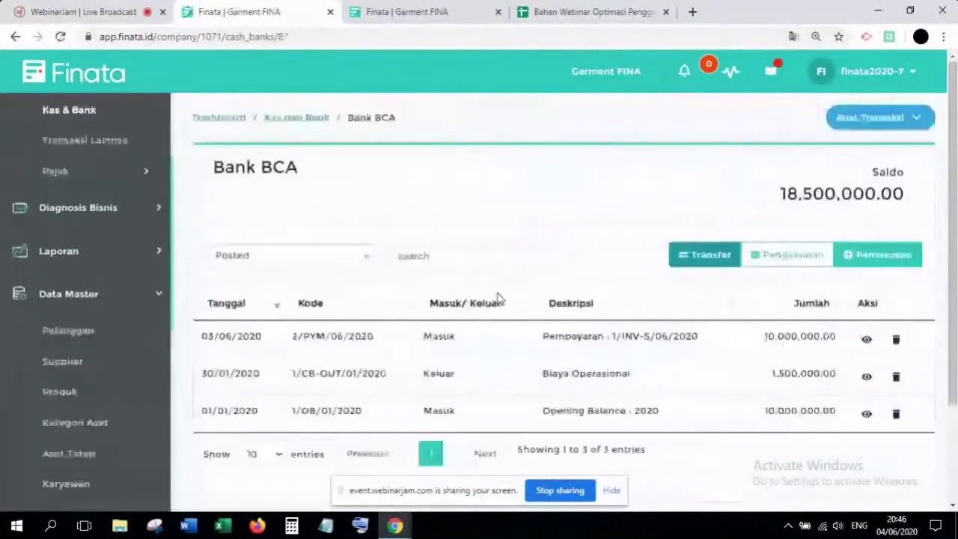
# Check the description and amount of the posted Biaya Operasional expense in the Bank BCA transaction list
pyautogui.scroll(-1, 503, 263)
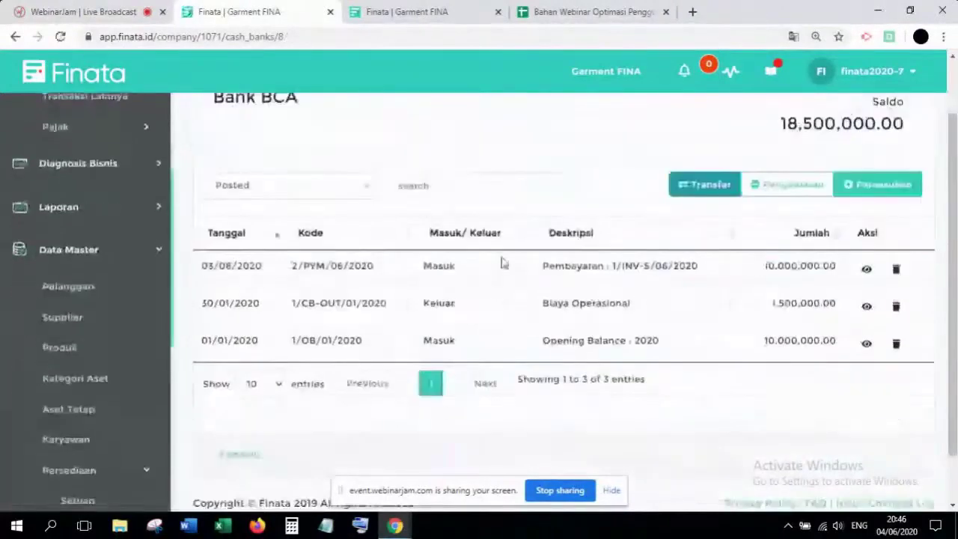
pyautogui.moveTo(542, 304); pyautogui.dragTo(645, 308)
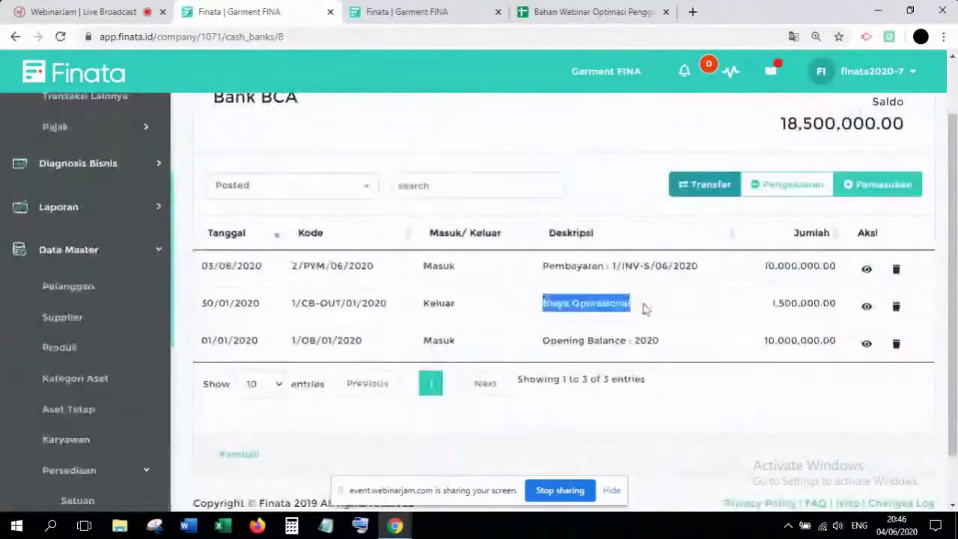
pyautogui.click(741, 319)
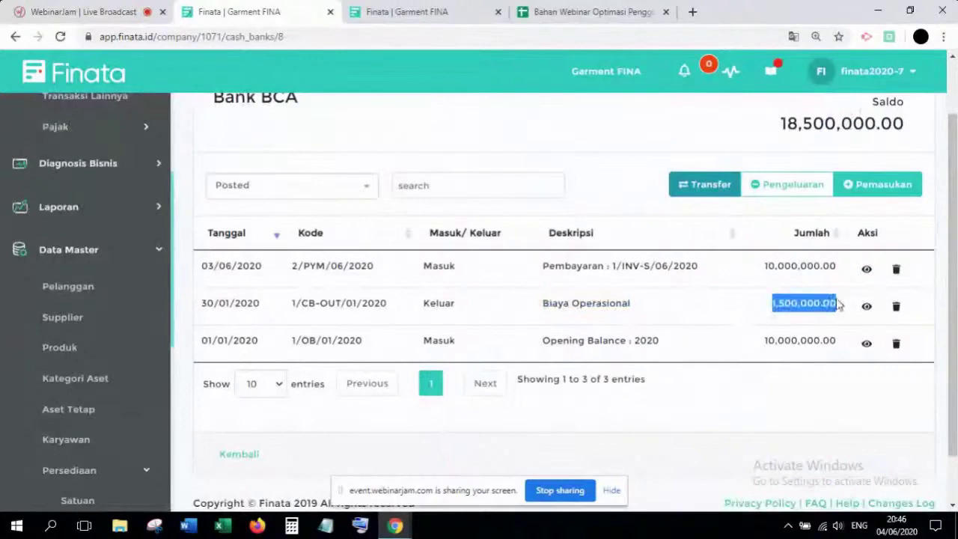
pyautogui.click(737, 303)
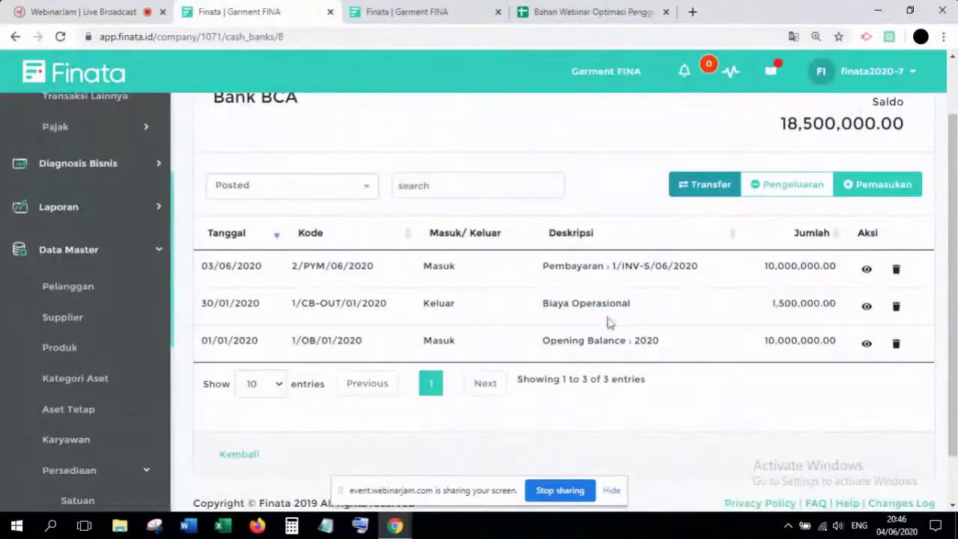
pyautogui.scroll(1, 607, 318)
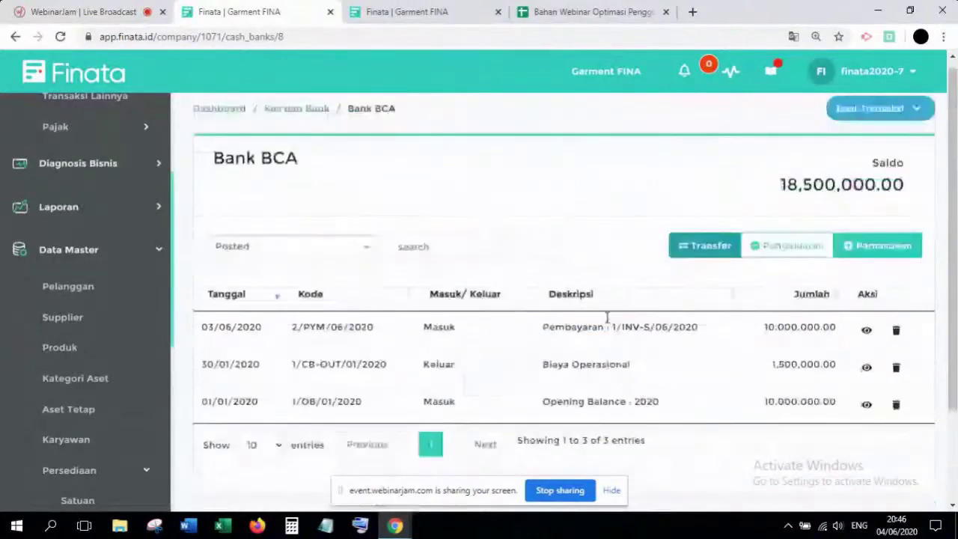
pyautogui.scroll(3, 122, 322)
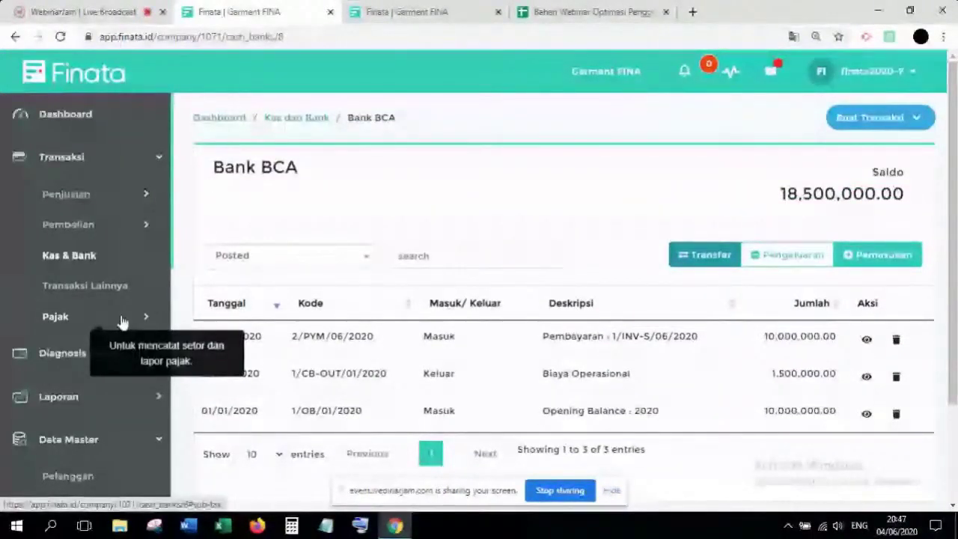
# Collapse the Data Master and Transaksi groups in the navigation and close the second Finata browser tab
pyautogui.click(80, 444)
pyautogui.click(65, 161)
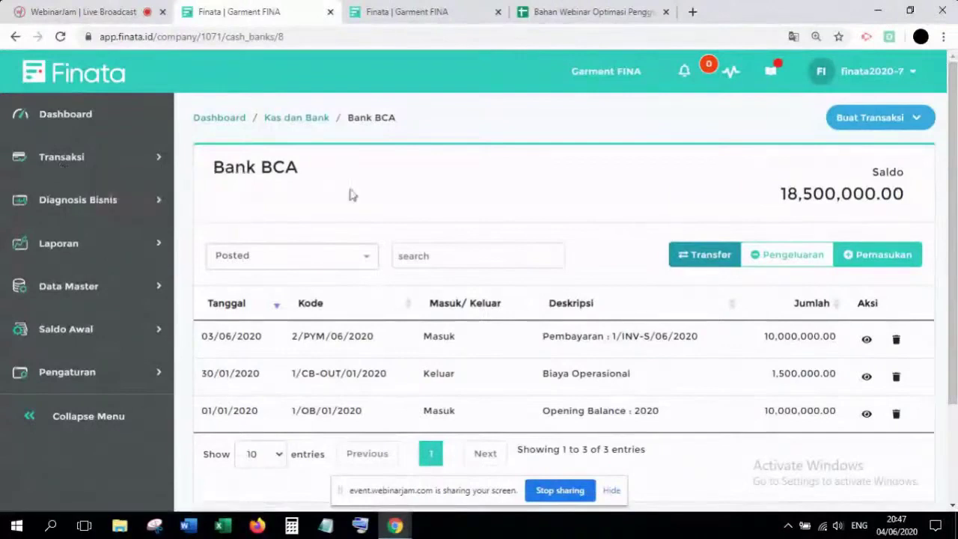
pyautogui.click(107, 166)
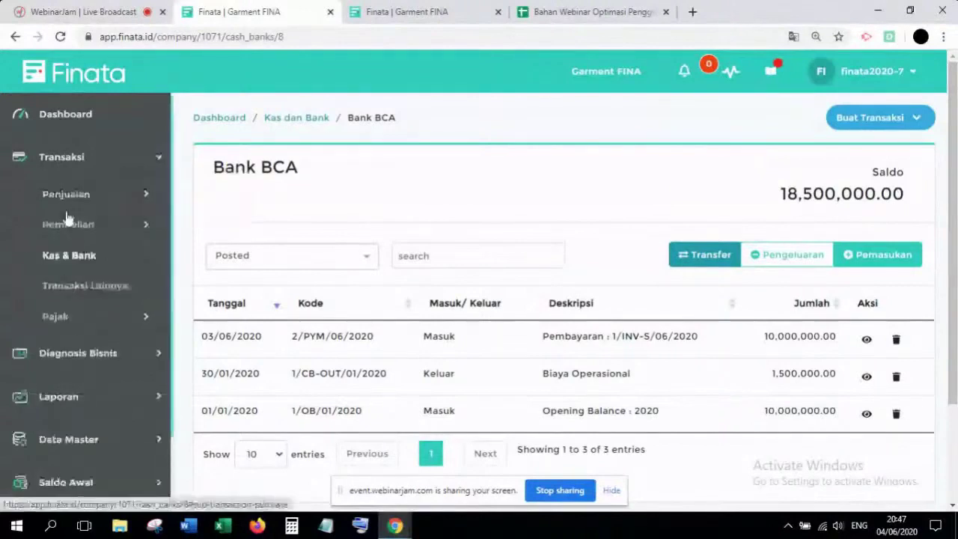
pyautogui.click(107, 169)
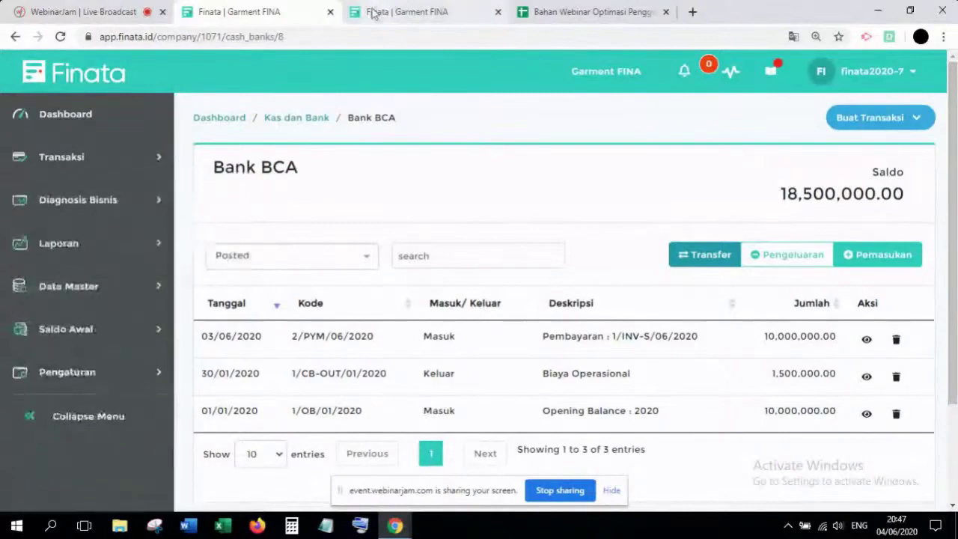
pyautogui.click(498, 11)
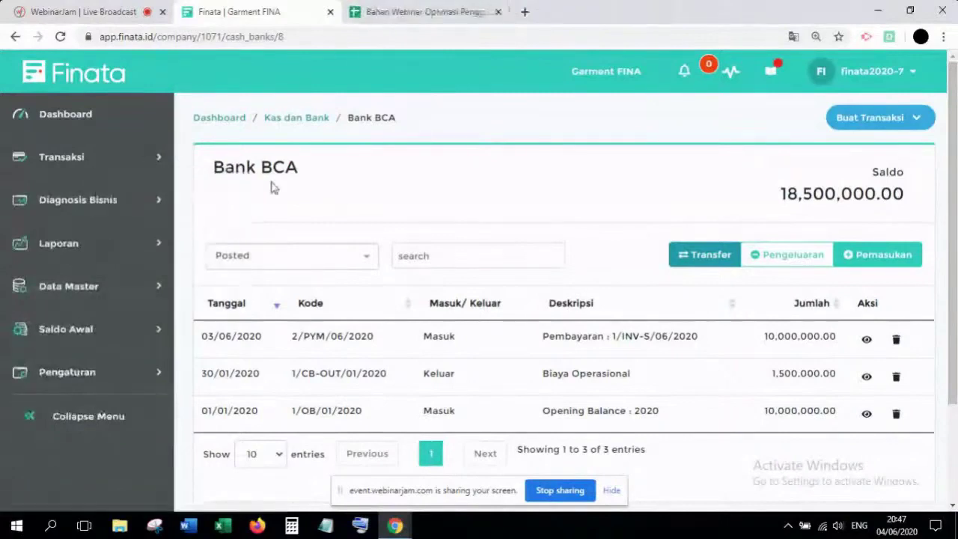
# Open the Piutang (receivables) report in a separate browser tab and switch to it
pyautogui.click(100, 247)
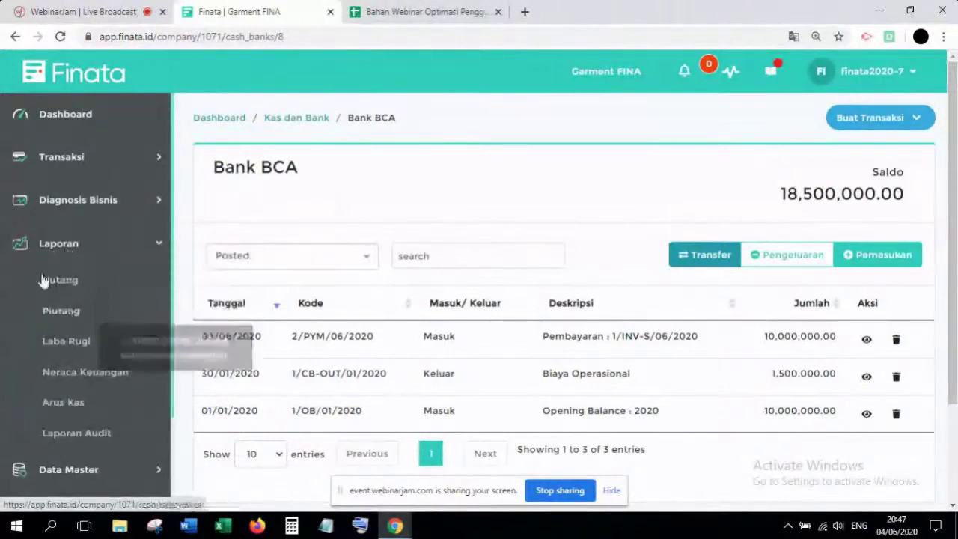
pyautogui.middleClick(65, 313)
pyautogui.click(399, 13)
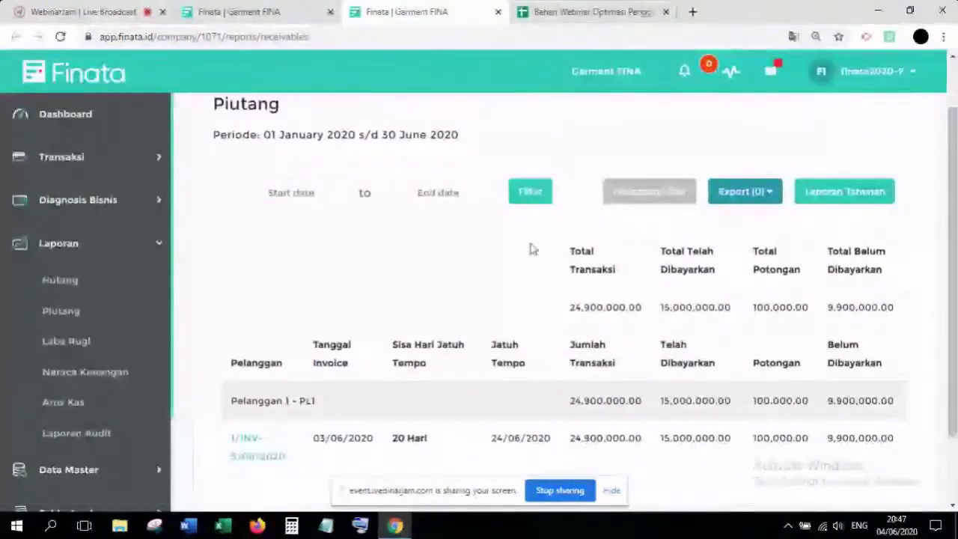
# Examine the report period and the invoice's remaining days (Sisa Hari Jatuh Tempo) and due date in the Piutang report
pyautogui.scroll(1, 565, 228)
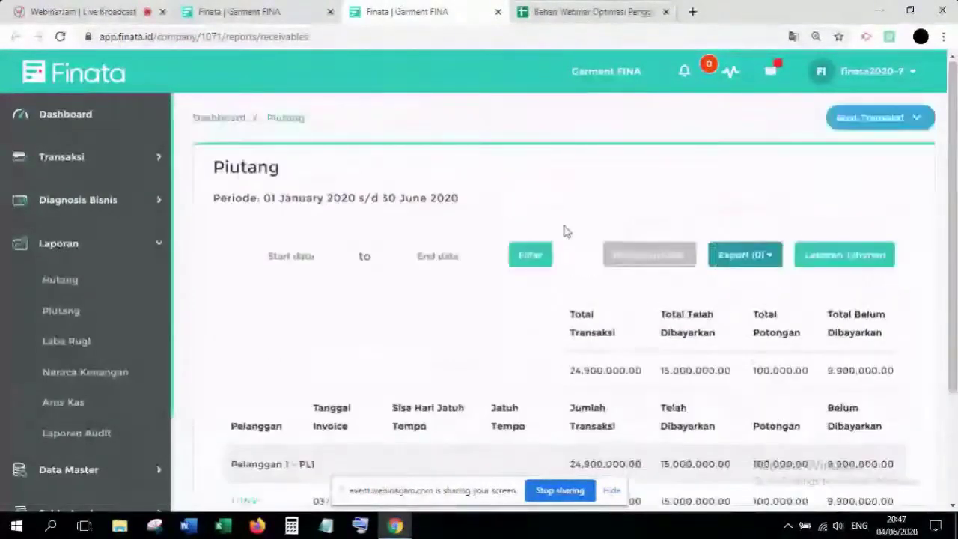
pyautogui.scroll(-1, 564, 230)
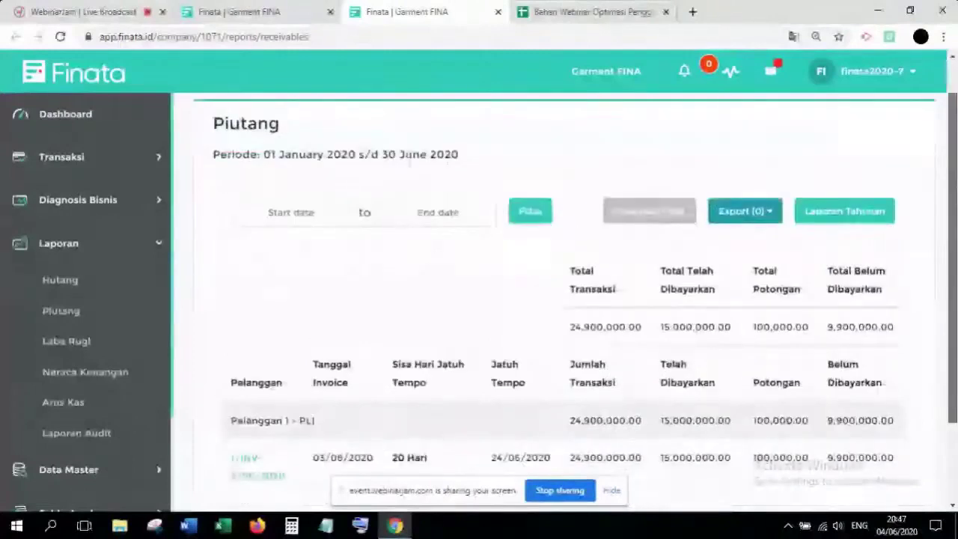
pyautogui.scroll(-1, 575, 286)
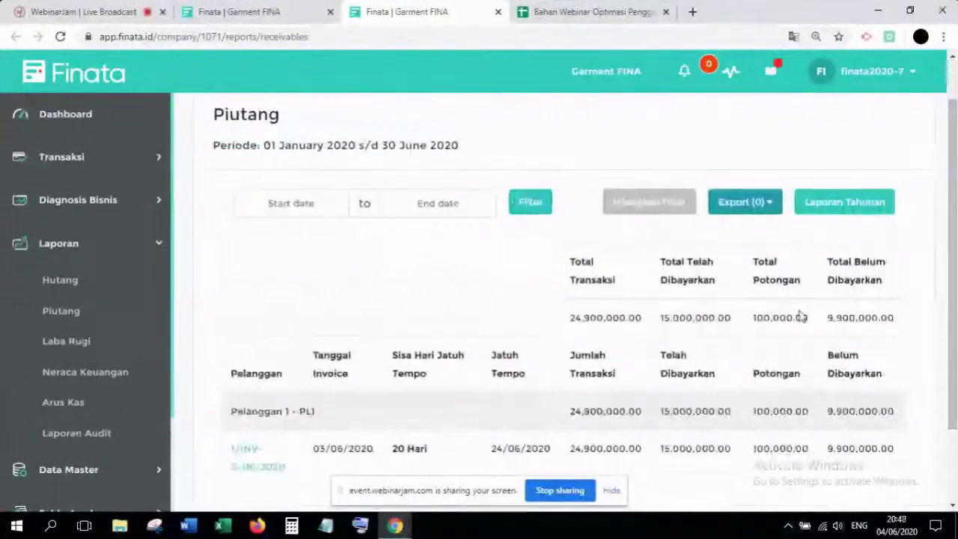
pyautogui.moveTo(392, 353); pyautogui.dragTo(432, 385)
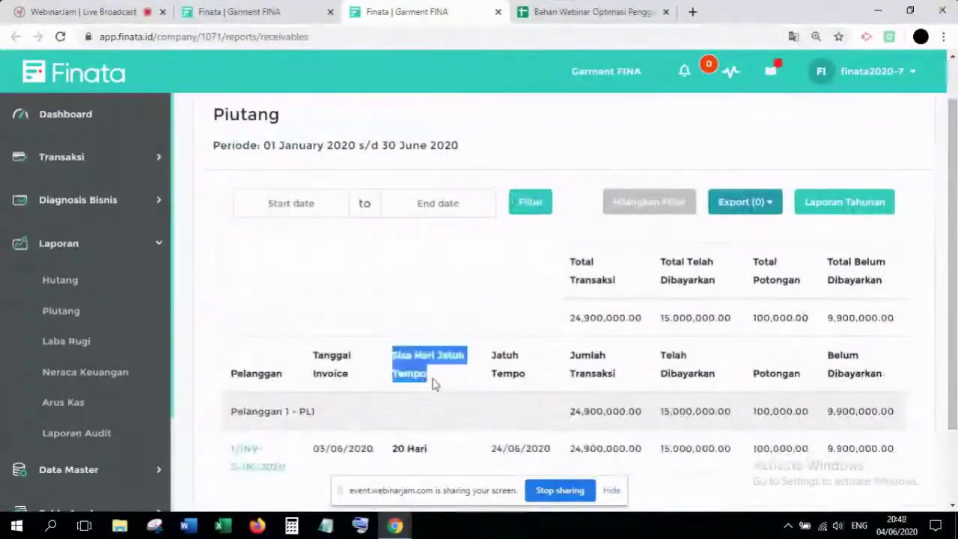
pyautogui.tripleClick(399, 448)
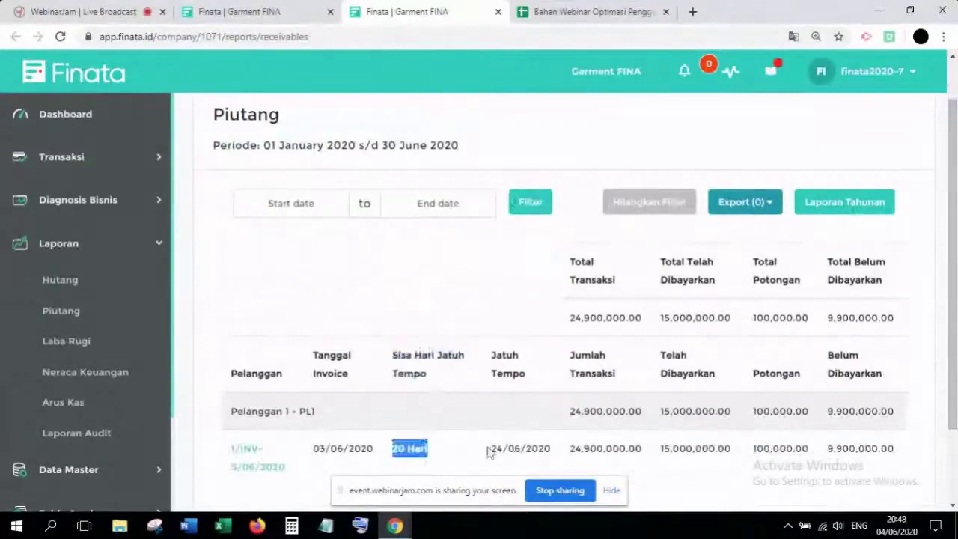
pyautogui.moveTo(491, 448); pyautogui.dragTo(546, 449)
pyautogui.click(488, 423)
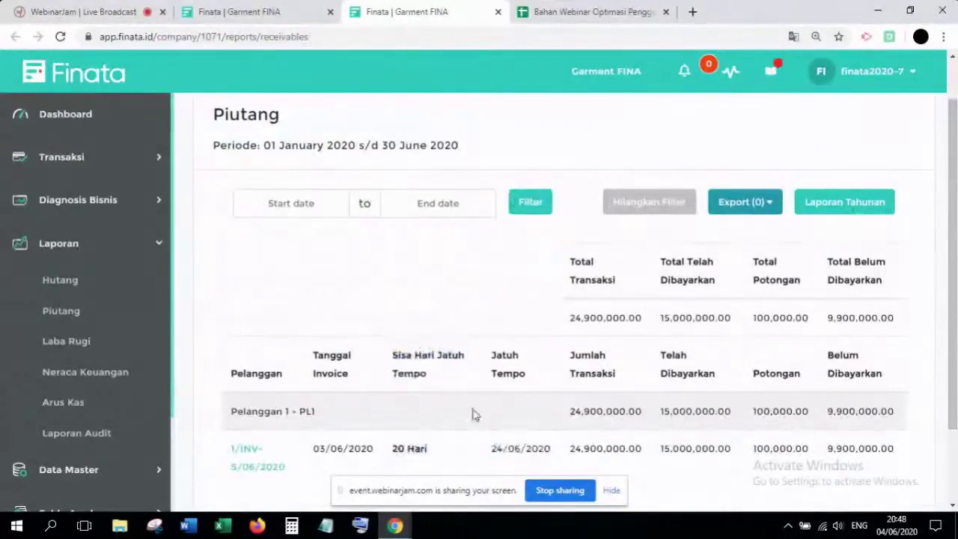
# Examine the transaction, paid, discount and unpaid amounts of Pelanggan 1 in the Piutang report
pyautogui.scroll(1, 427, 339)
pyautogui.scroll(-1, 429, 340)
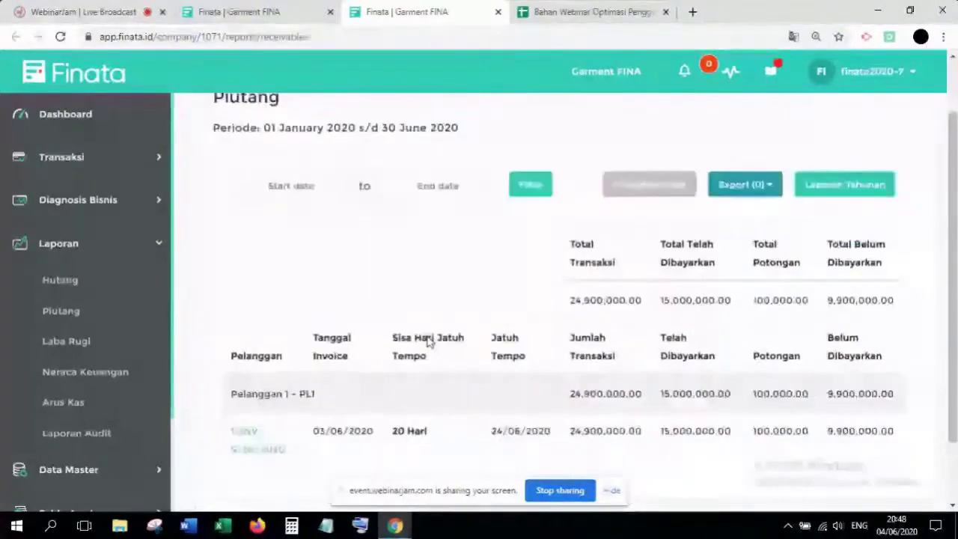
pyautogui.scroll(-1, 429, 340)
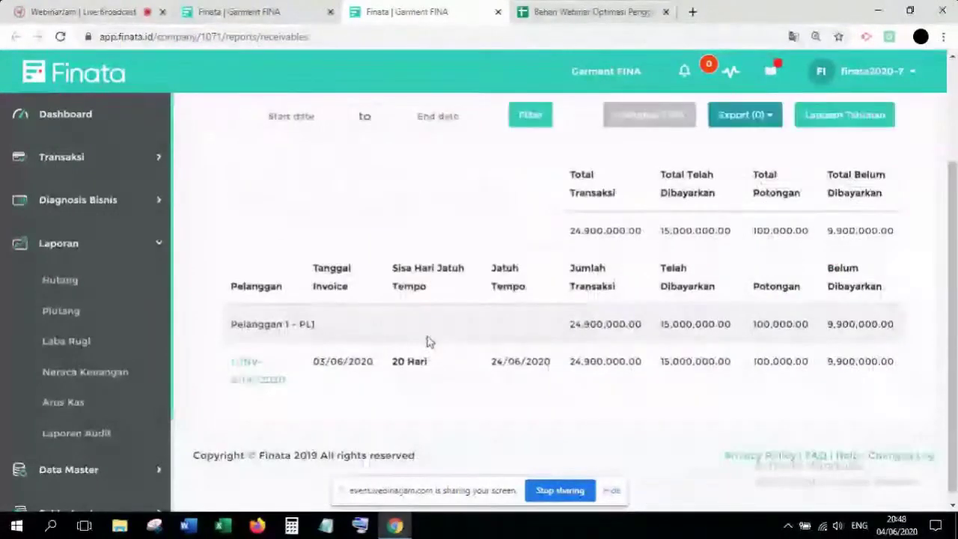
pyautogui.scroll(1, 429, 341)
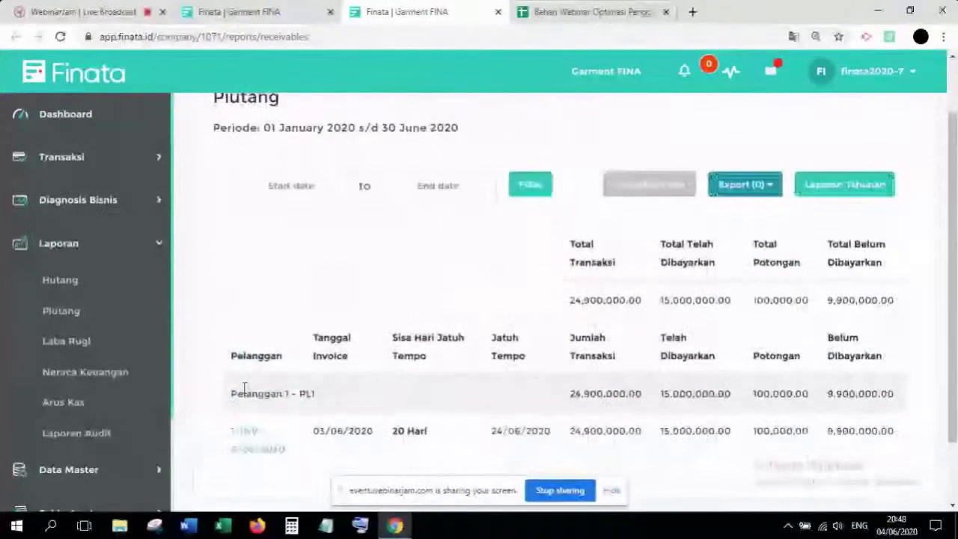
pyautogui.tripleClick(244, 388)
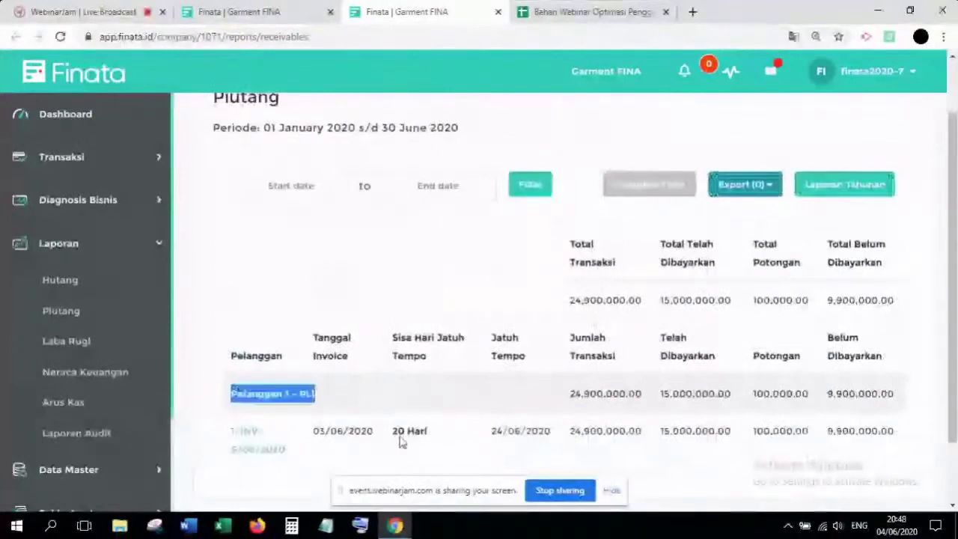
pyautogui.moveTo(567, 406); pyautogui.dragTo(901, 400)
pyautogui.click(665, 393)
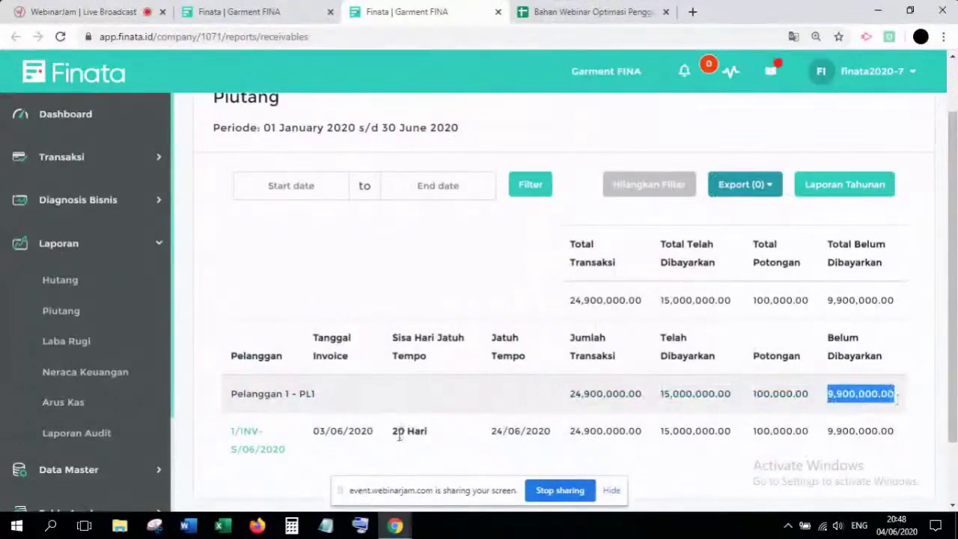
# Highlight the invoice's remaining days in the Piutang report and open the details of invoice 1/INV-S/06/2020
pyautogui.moveTo(399, 438); pyautogui.dragTo(430, 439)
pyautogui.click(425, 402)
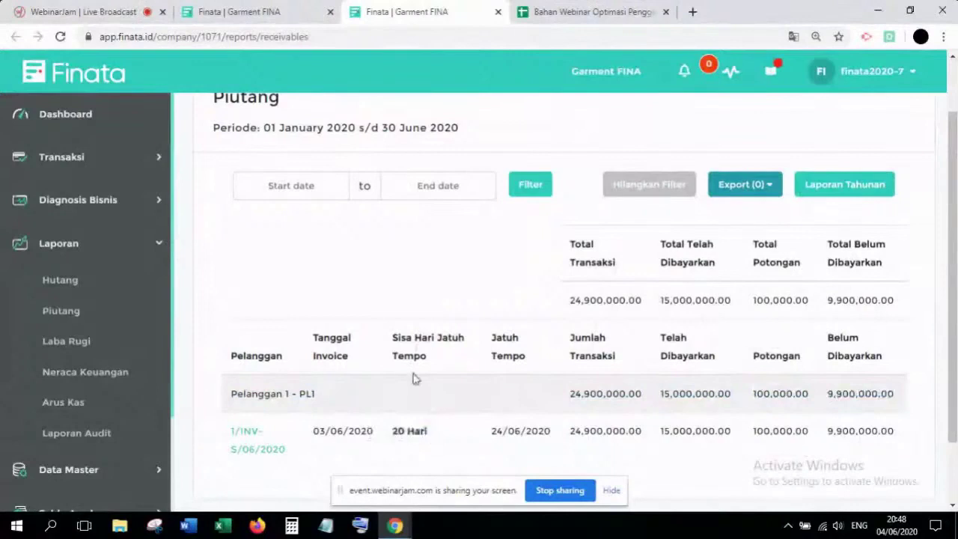
pyautogui.click(243, 443)
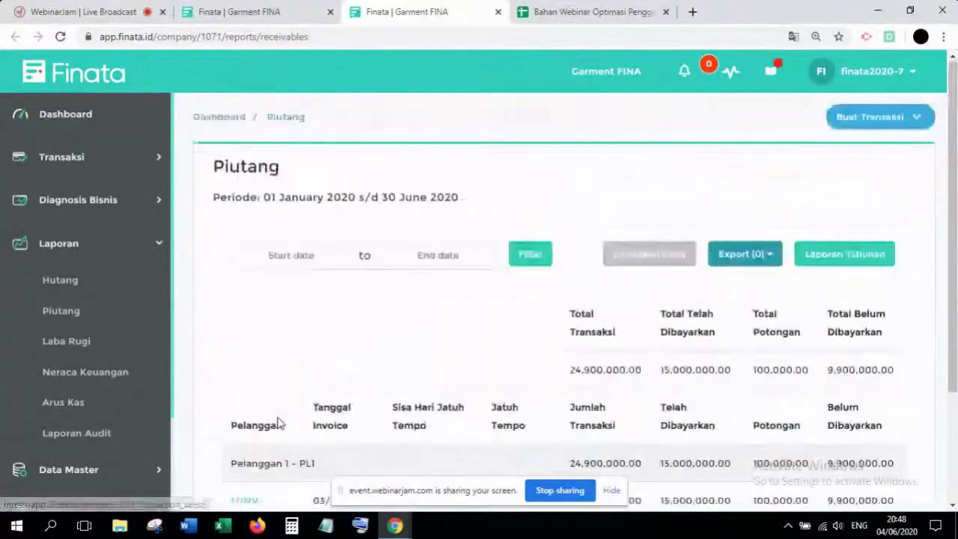
pyautogui.click(246, 442)
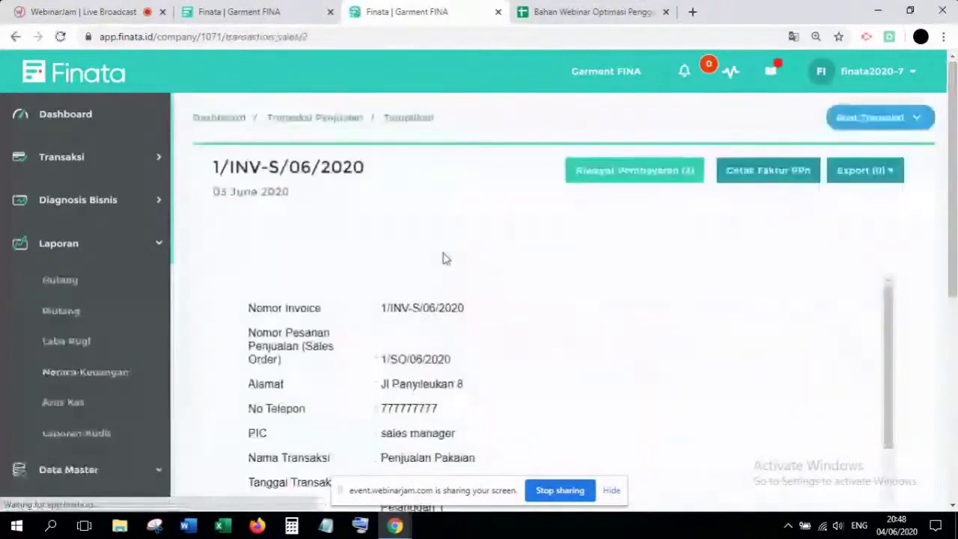
# Examine the payment history (Riwayat Pembayaran) of invoice 1/INV-S/06/2020, hide it, and review the invoice's product lines and totals
pyautogui.click(616, 180)
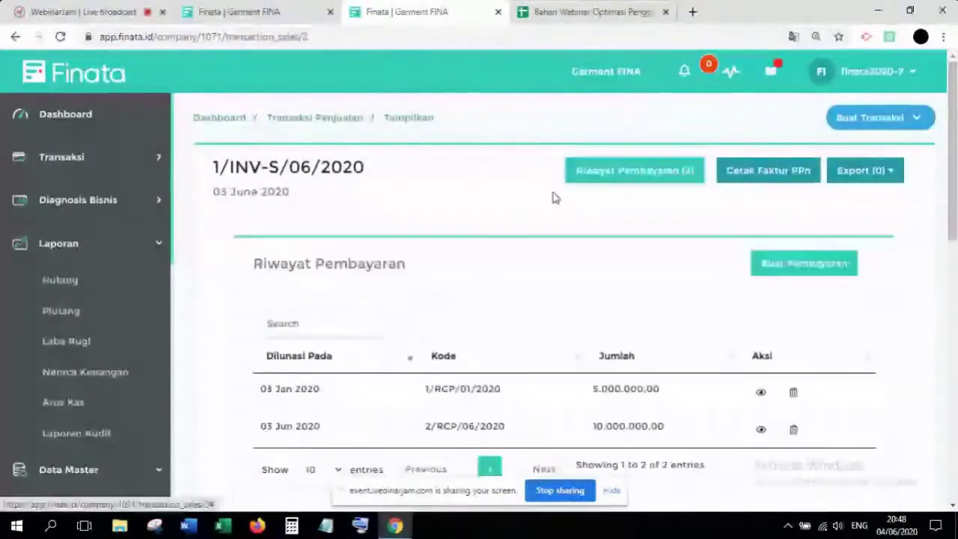
pyautogui.click(659, 178)
pyautogui.scroll(-2, 844, 265)
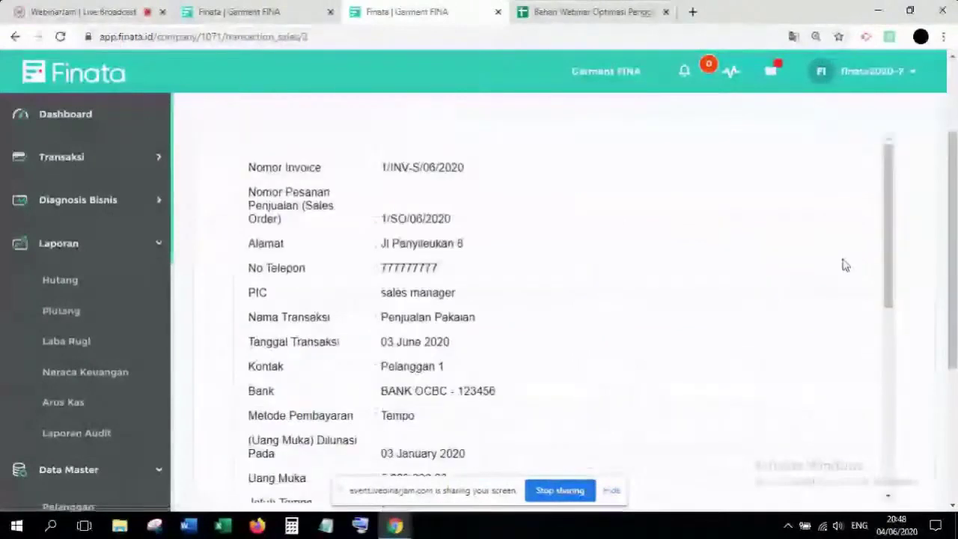
pyautogui.scroll(-6, 844, 265)
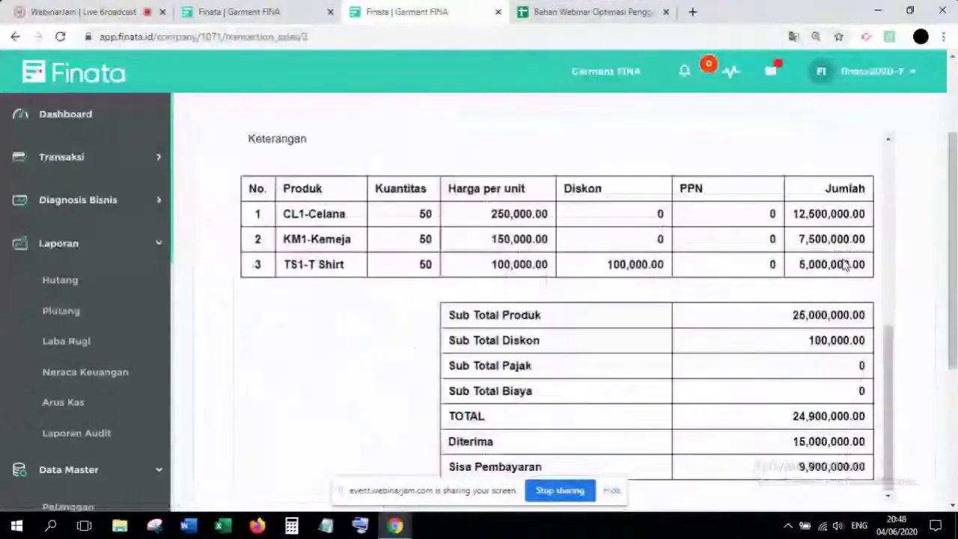
# Return from the invoice to the Piutang report and review its period and customer amounts
pyautogui.click(20, 41)
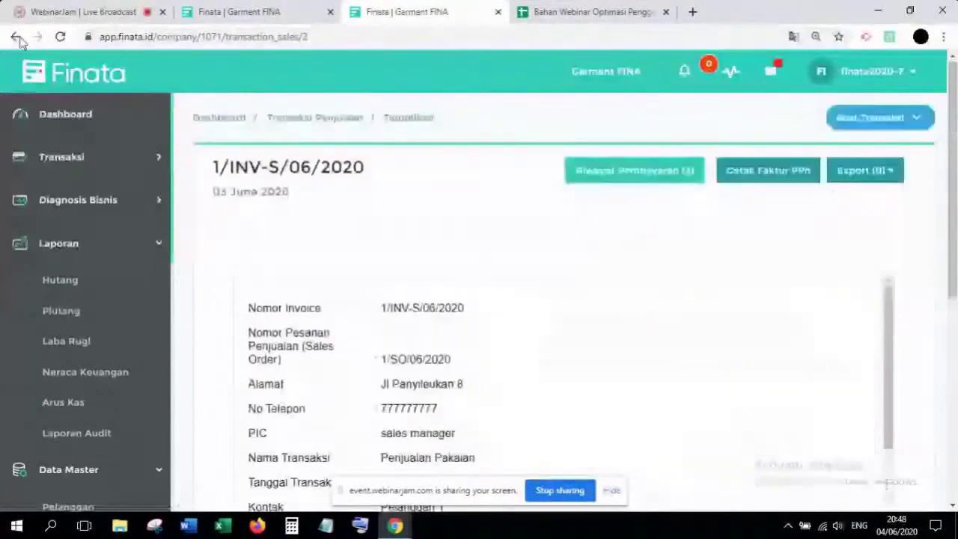
pyautogui.click(18, 38)
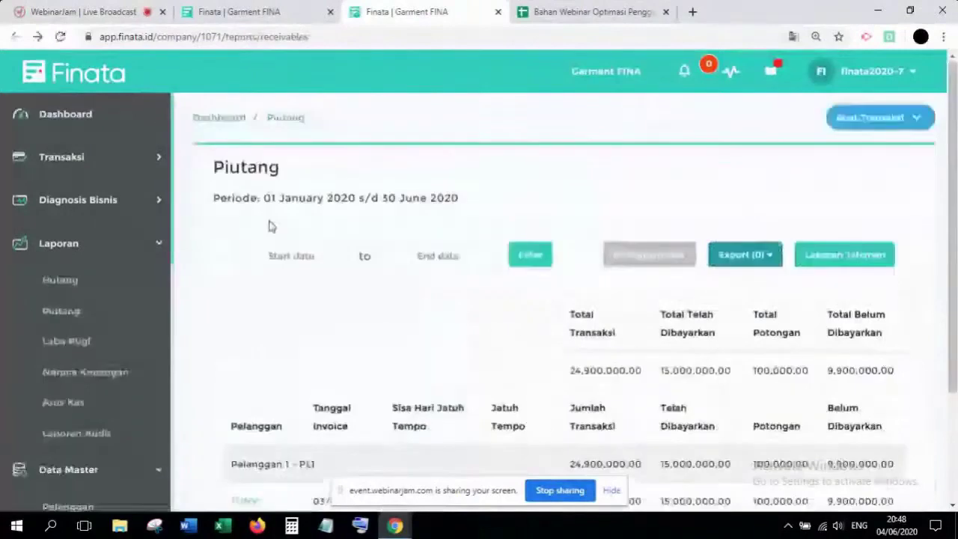
pyautogui.scroll(-1, 357, 336)
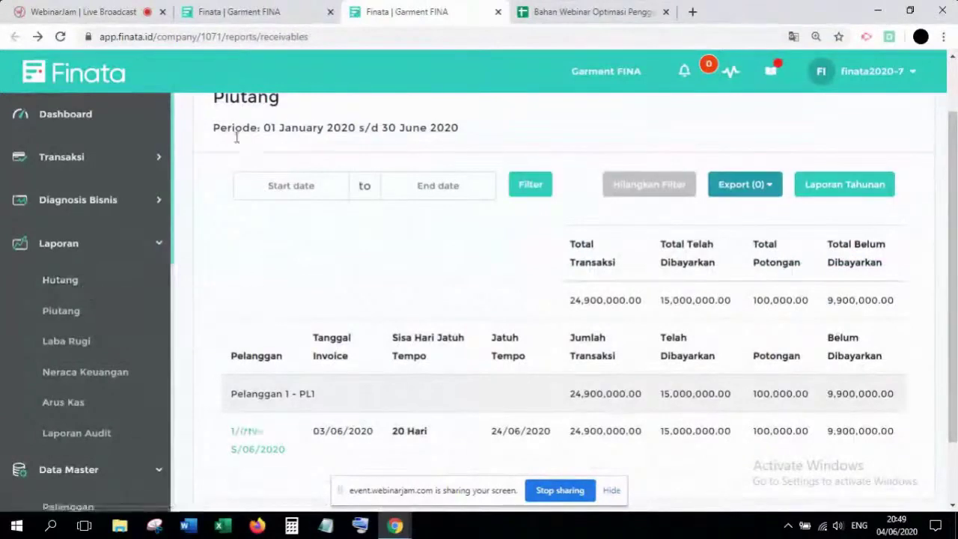
pyautogui.scroll(1, 235, 136)
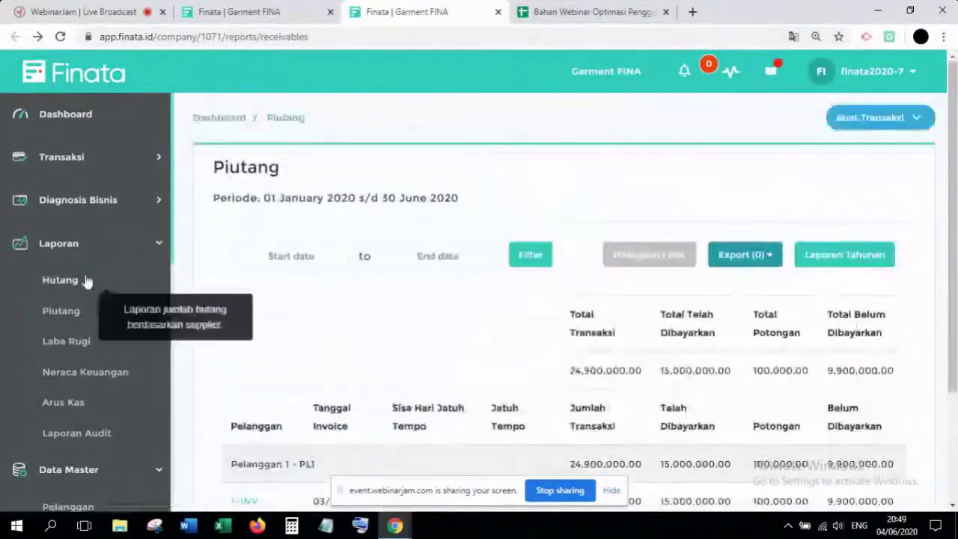
pyautogui.scroll(-1, 273, 307)
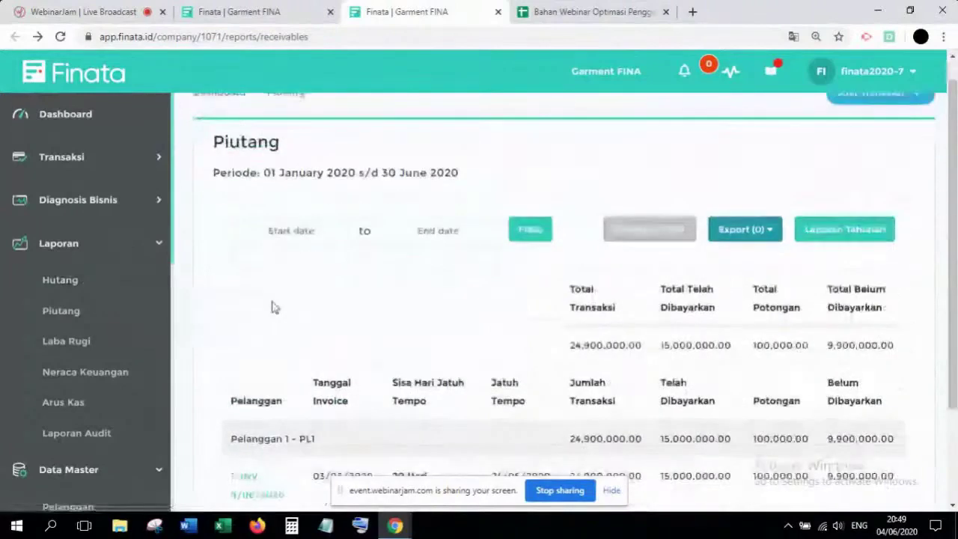
# Open the Laba Rugi (profit and loss) report and set the filter's start date to 01/01/2020
pyautogui.click(77, 345)
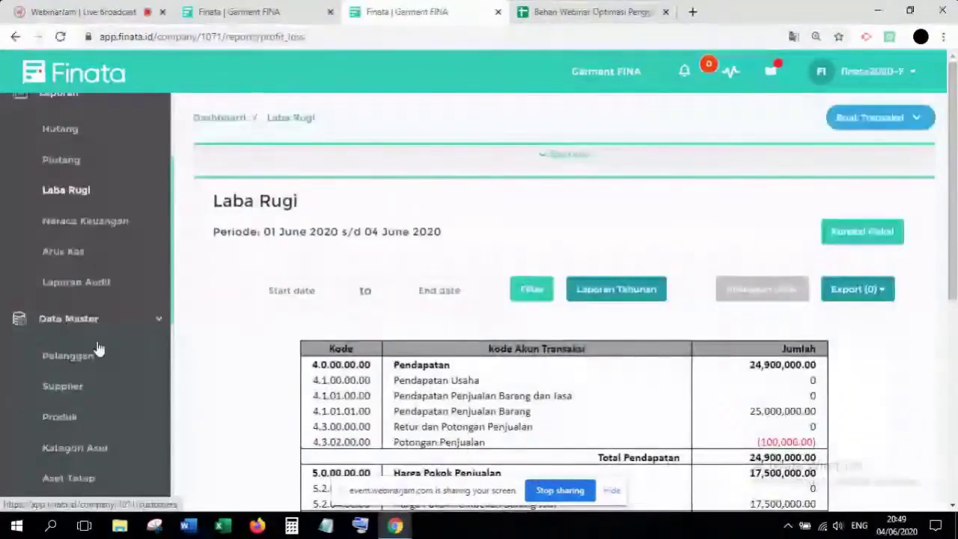
pyautogui.scroll(-2, 98, 349)
pyautogui.click(296, 290)
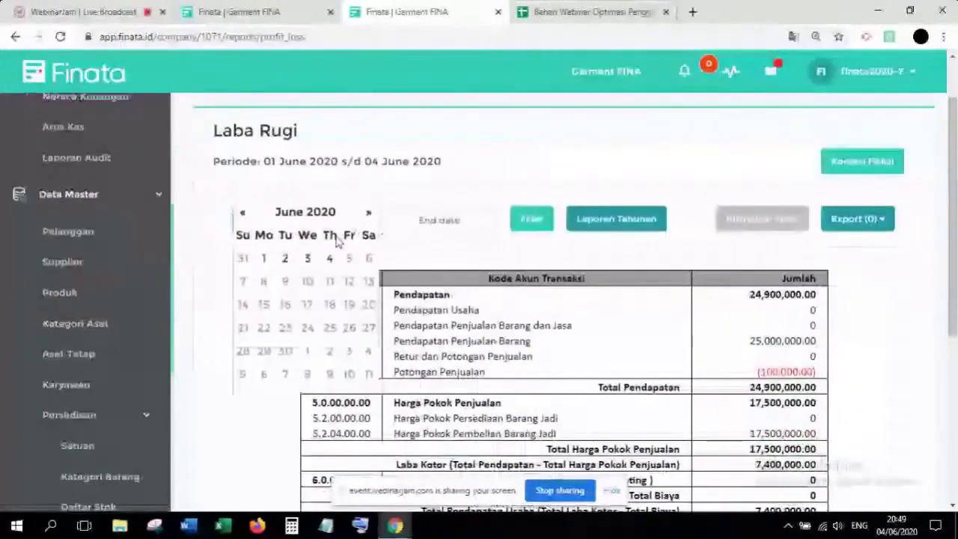
pyautogui.click(303, 213)
pyautogui.click(251, 246)
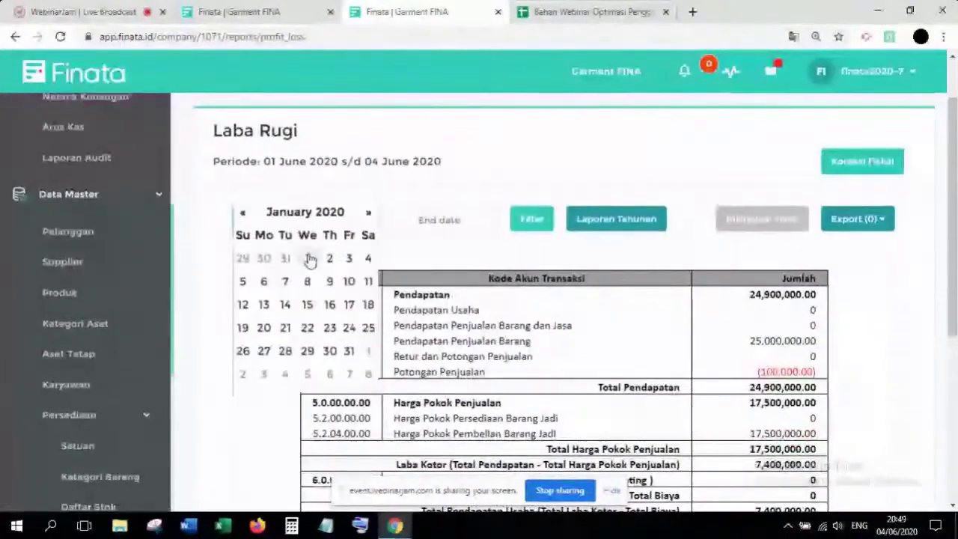
pyautogui.click(307, 259)
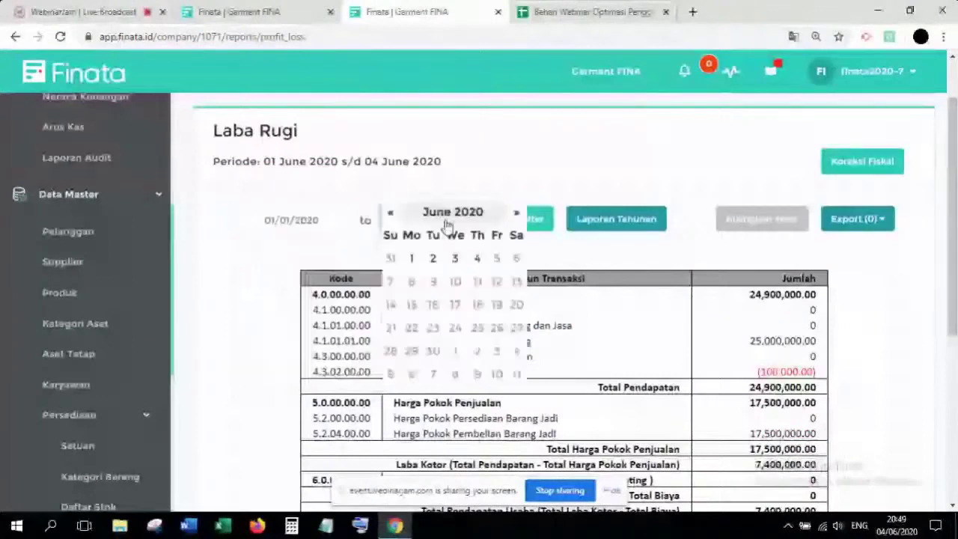
# Set the Laba Rugi filter's end date to 31/01/2020 and apply the filter
pyautogui.click(446, 217)
pyautogui.click(405, 247)
pyautogui.click(497, 350)
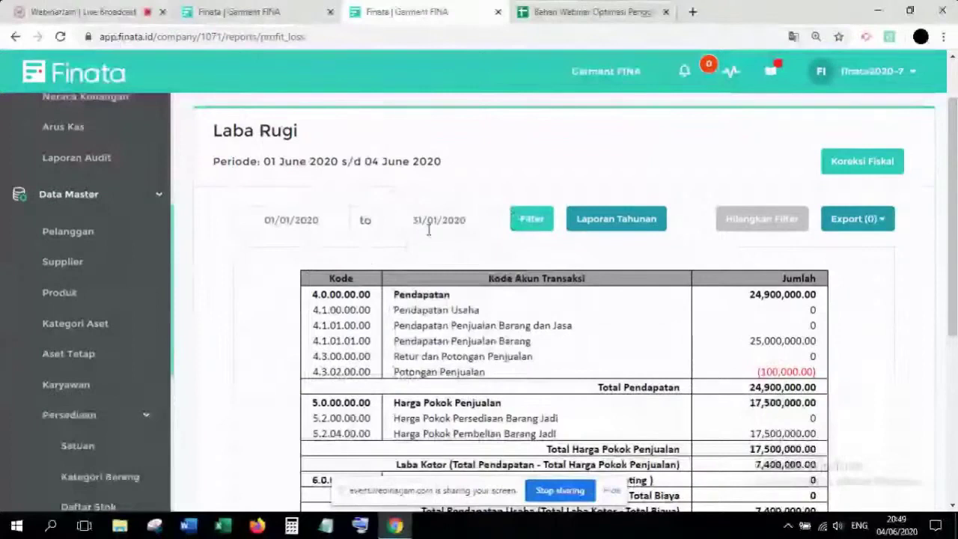
pyautogui.click(524, 225)
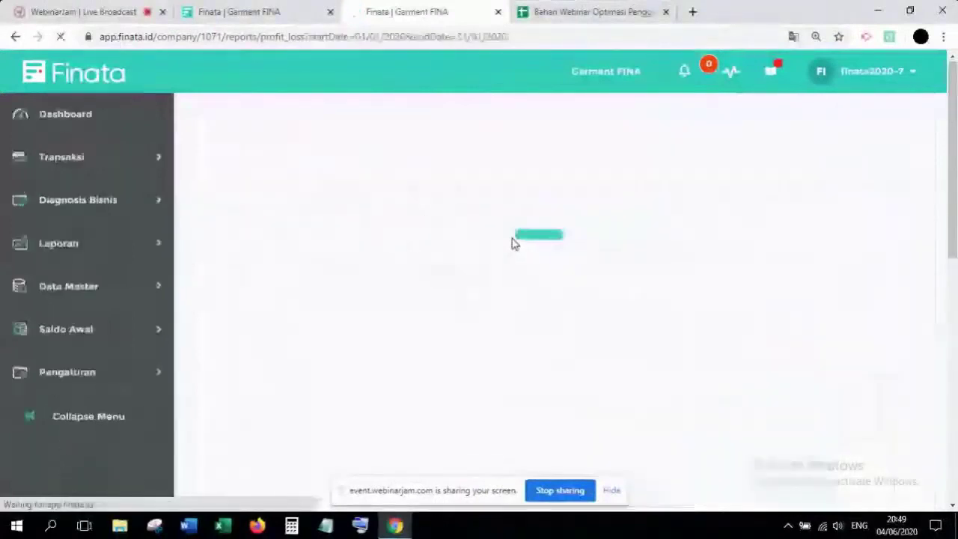
# Set the end date of the Laba Rugi period to 04/06/2020, keeping the start date 01/01/2020, and apply the filter
pyautogui.scroll(-1, 566, 299)
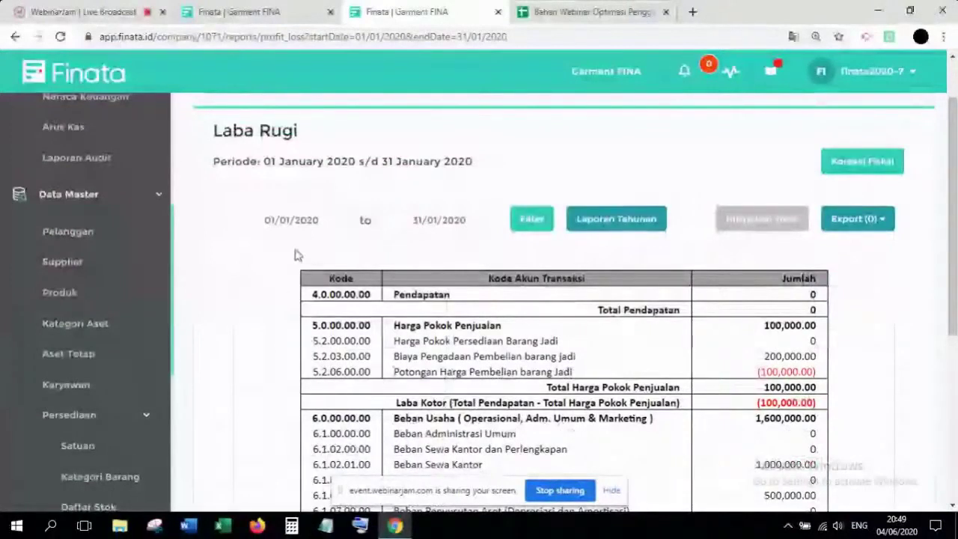
pyautogui.click(271, 221)
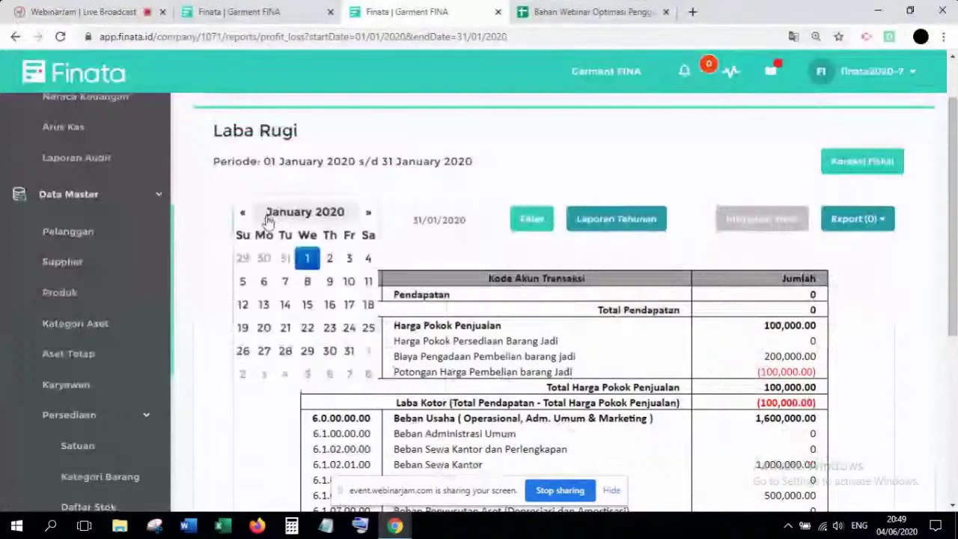
pyautogui.click(443, 219)
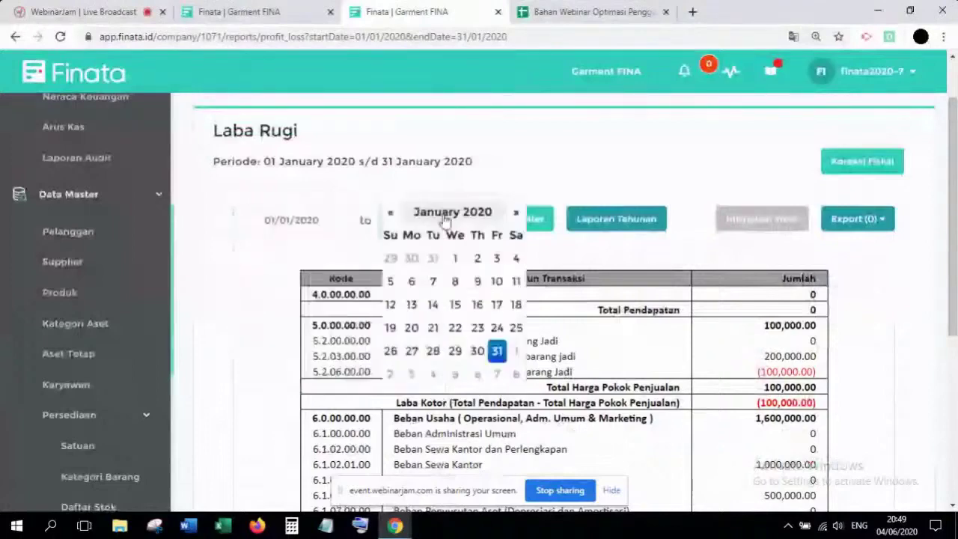
pyautogui.click(445, 215)
pyautogui.click(476, 258)
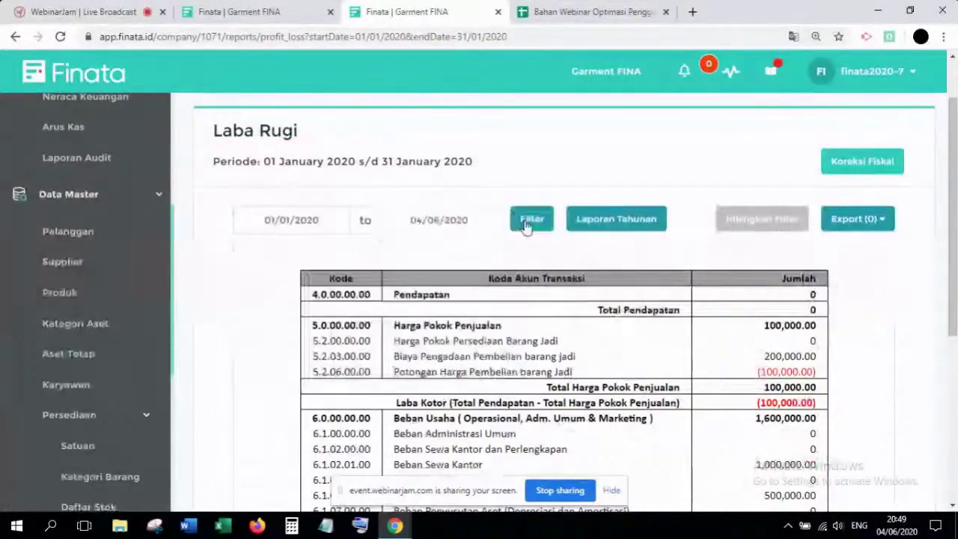
pyautogui.click(530, 219)
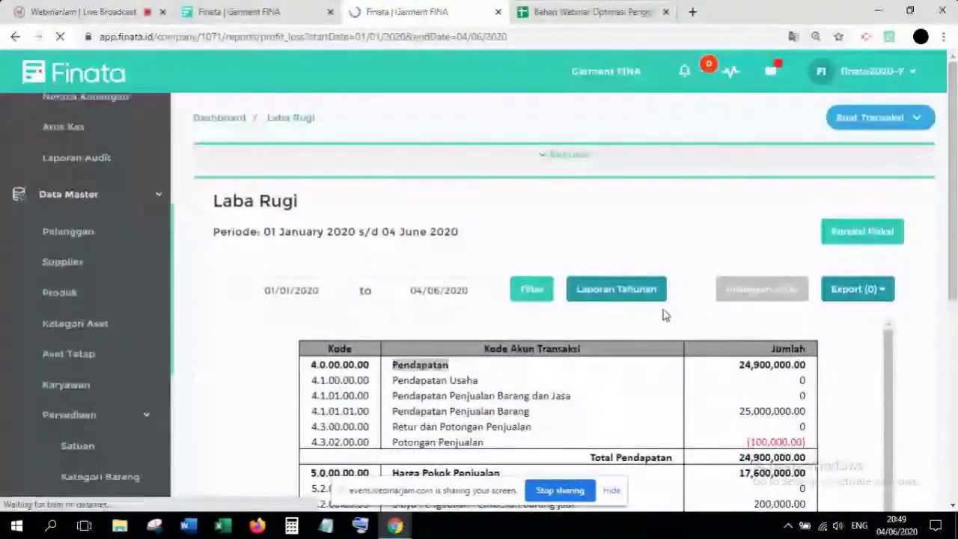
# Expand the Transaksi group and its Penjualan subgroup in the navigation
pyautogui.scroll(1, 111, 285)
pyautogui.scroll(3, 110, 285)
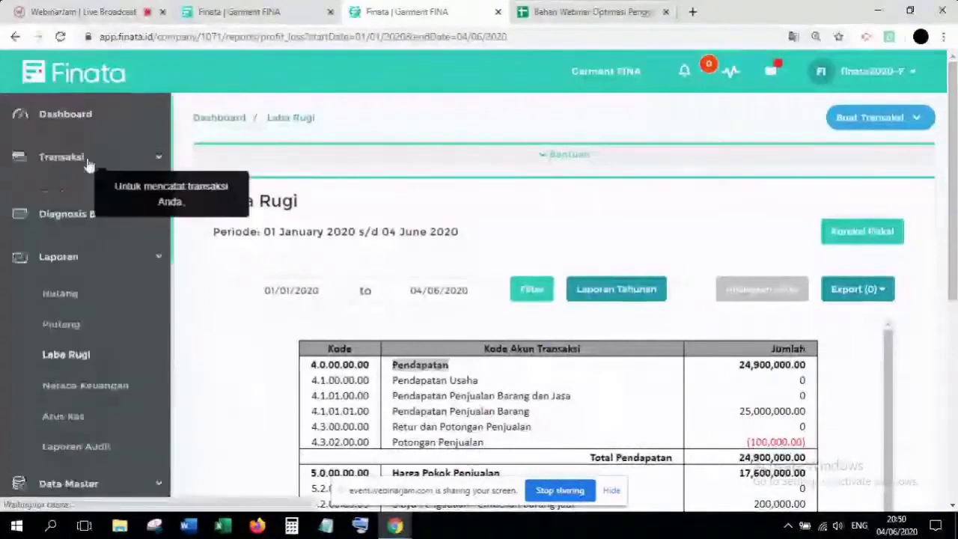
pyautogui.click(89, 163)
pyautogui.click(89, 203)
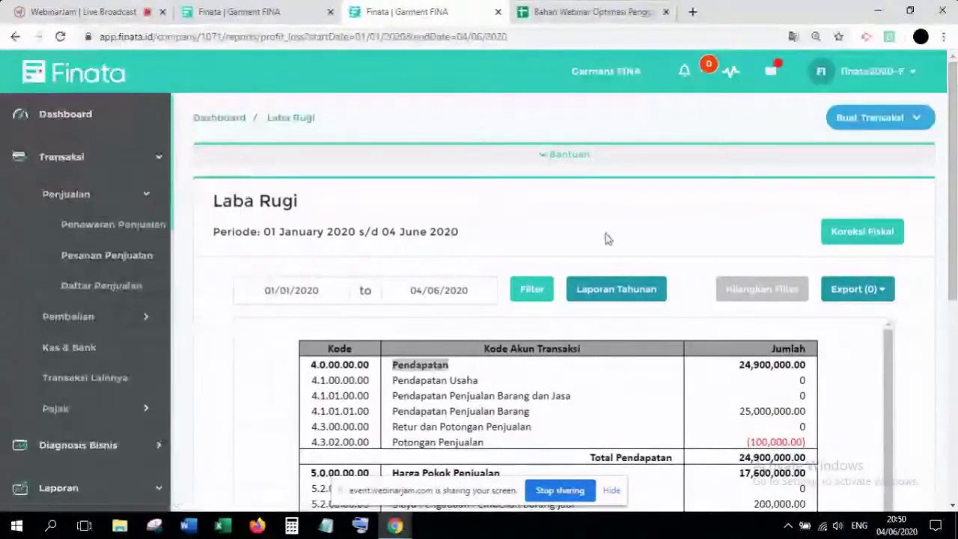
# Highlight the Pendapatan Penjualan Barang row in the Laba Rugi report and open Daftar Penjualan in a separate browser tab
pyautogui.scroll(-2, 829, 248)
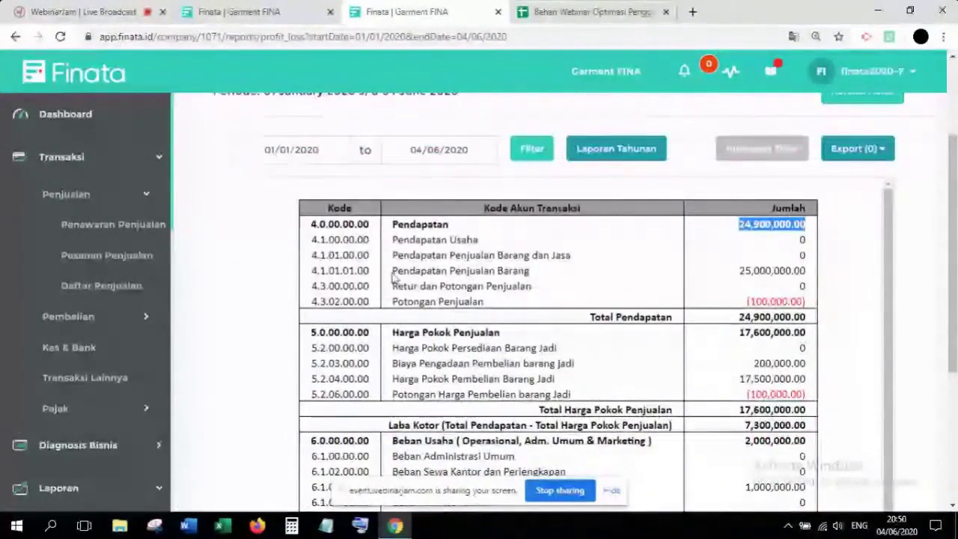
pyautogui.moveTo(393, 273); pyautogui.dragTo(806, 272)
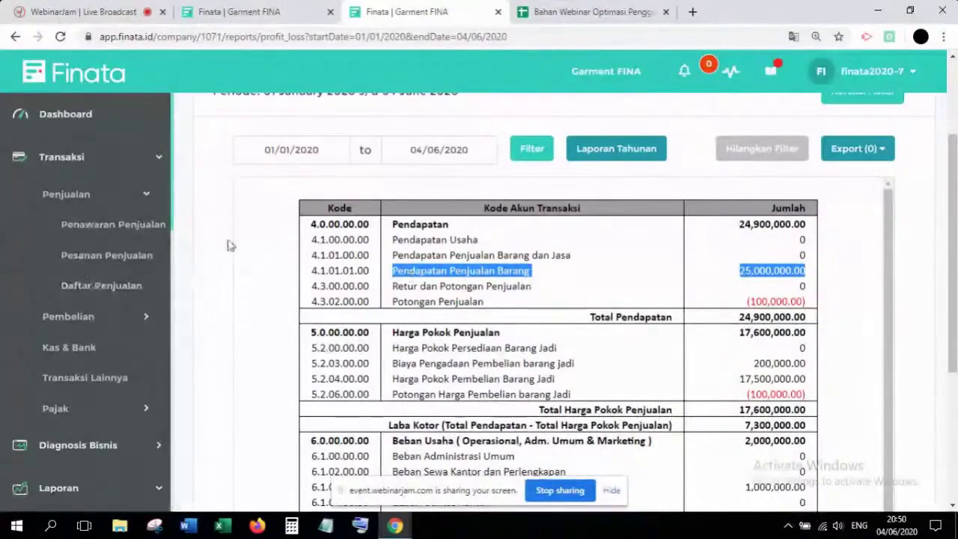
pyautogui.middleClick(99, 290)
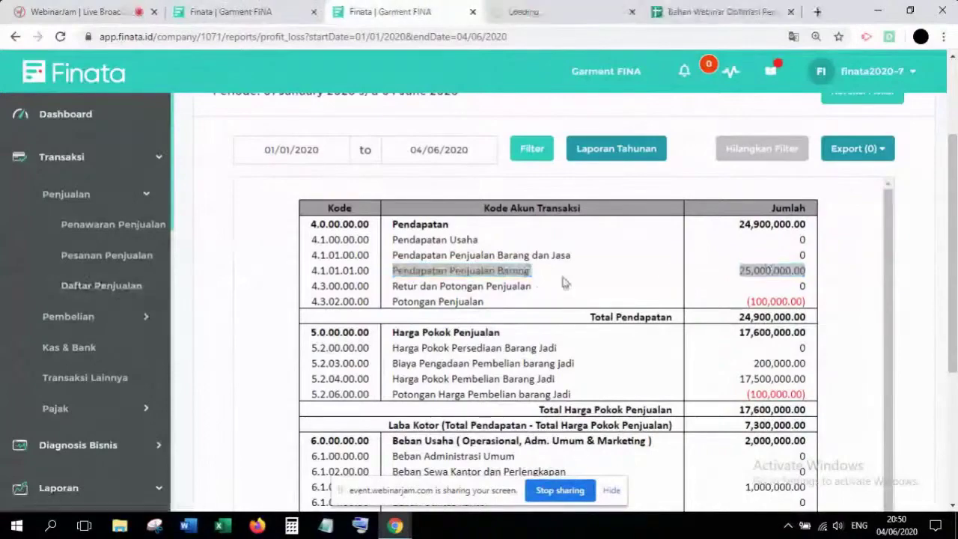
pyautogui.click(566, 11)
# Examine the total and discount amounts in the sales list for comparison and switch back to the Laba Rugi report
pyautogui.scroll(-2, 494, 289)
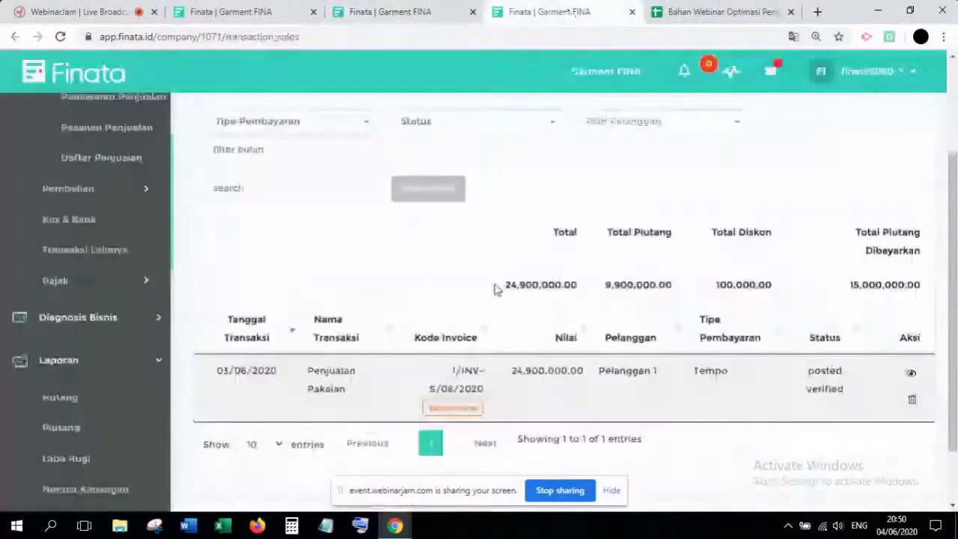
pyautogui.moveTo(494, 289); pyautogui.dragTo(577, 289)
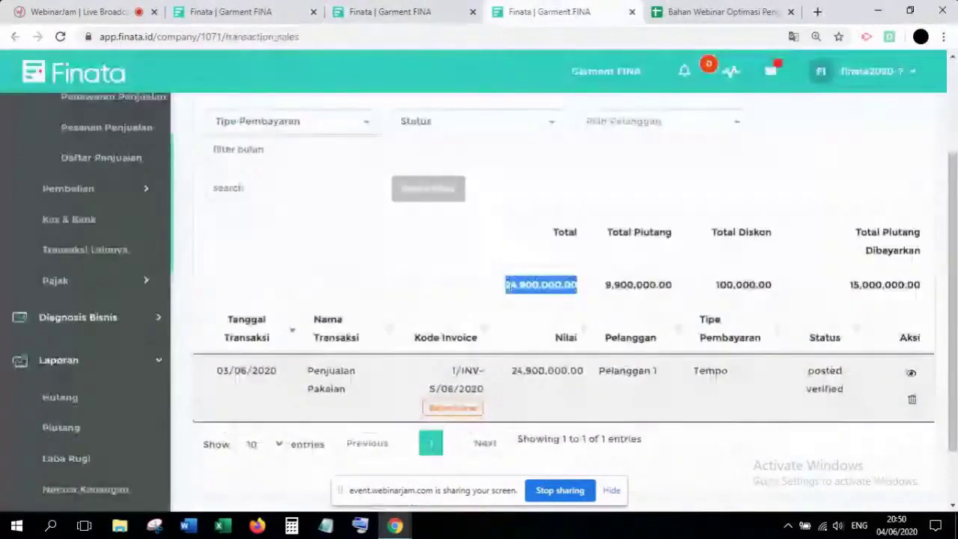
pyautogui.click(515, 298)
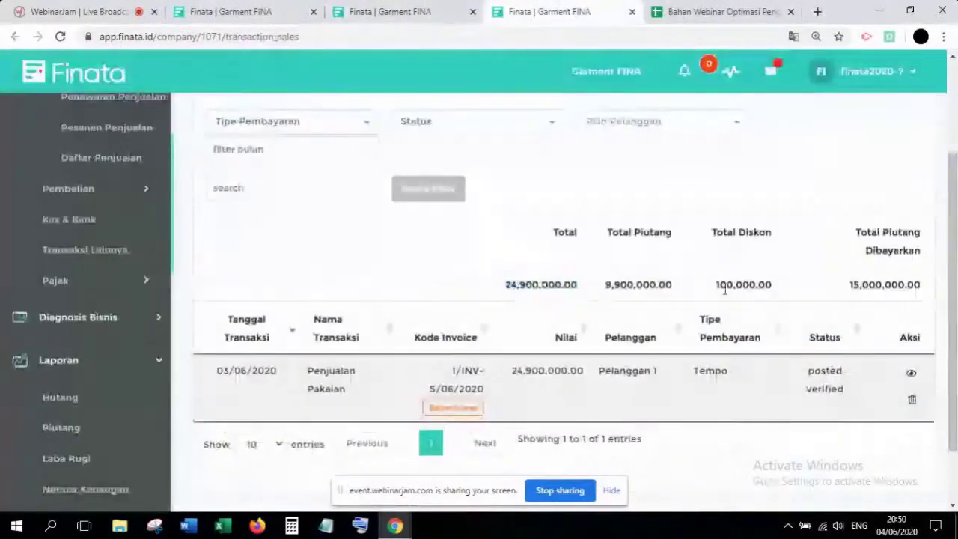
pyautogui.click(449, 13)
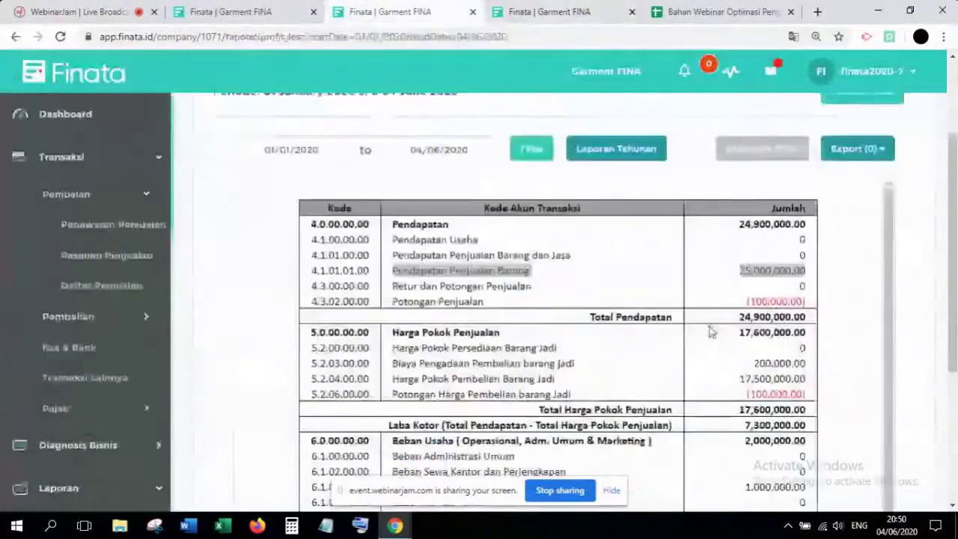